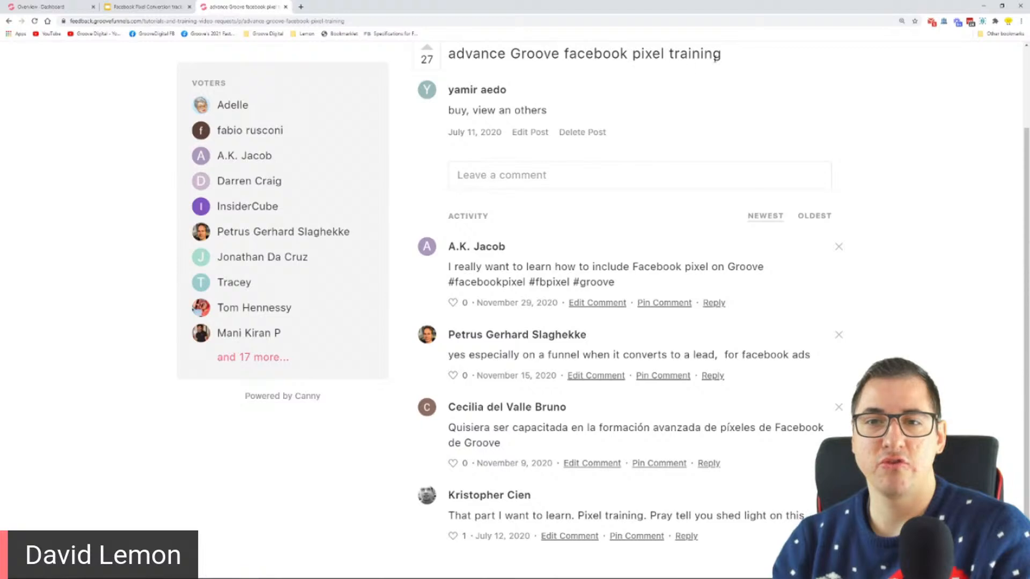
Open askgroove.net in a new browser tab and look through the trending tutorial and training video requests
{"action": "left_click", "coordinate": [592, 92]}
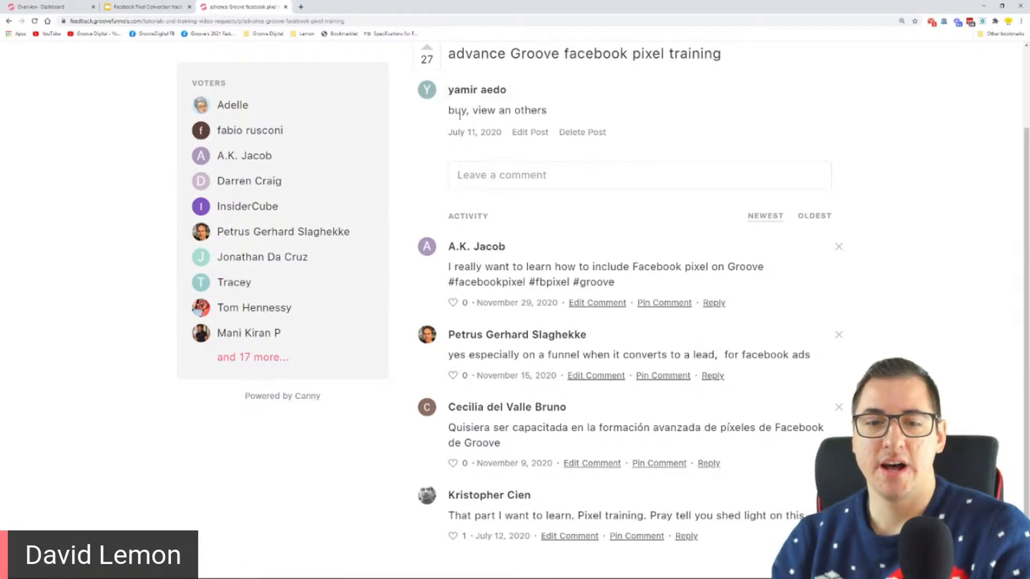
{"action": "scroll", "coordinate": [381, 135], "scroll_direction": "up", "scroll_amount": 3}
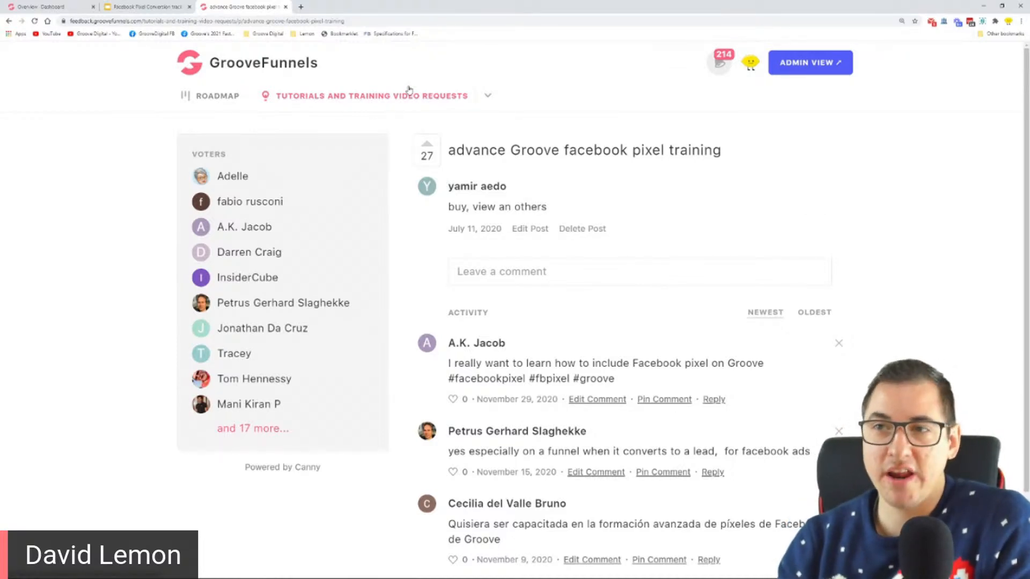
{"action": "left_click", "coordinate": [301, 6]}
{"action": "type", "text": "askgroove"}
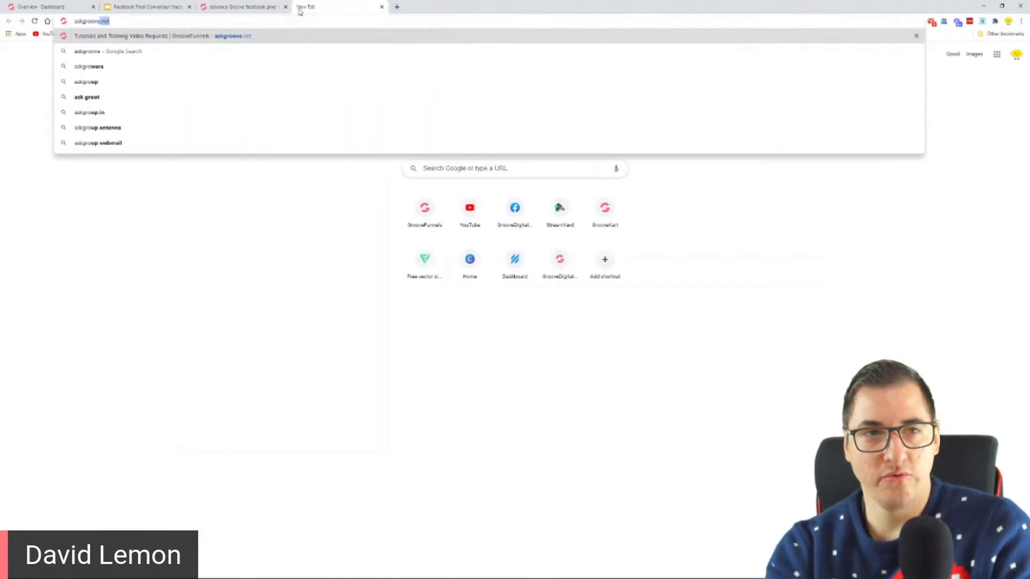
{"action": "type", "text": ".net"}
{"action": "key", "text": "Return"}
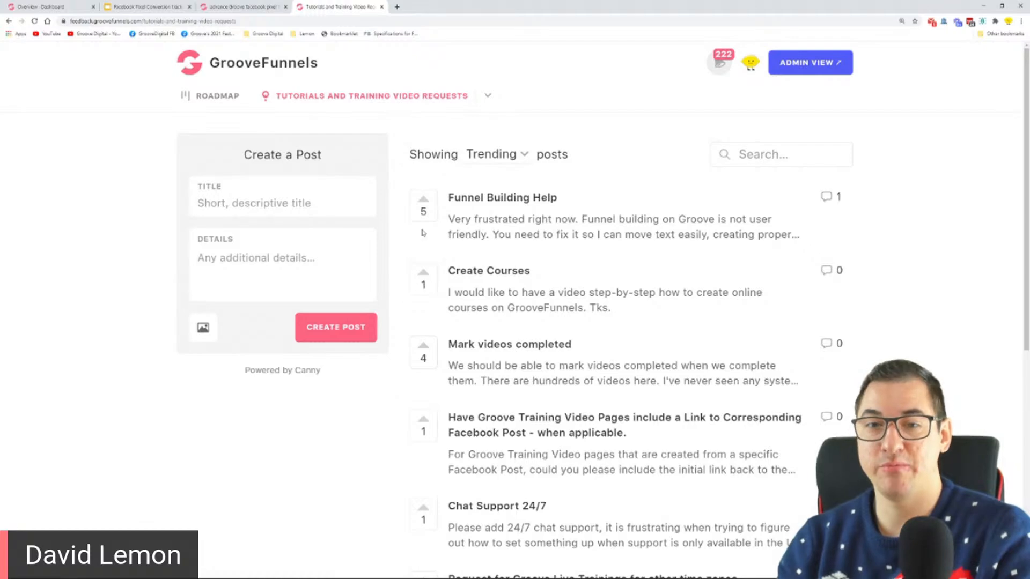
{"action": "scroll", "coordinate": [782, 405], "scroll_direction": "down", "scroll_amount": 5}
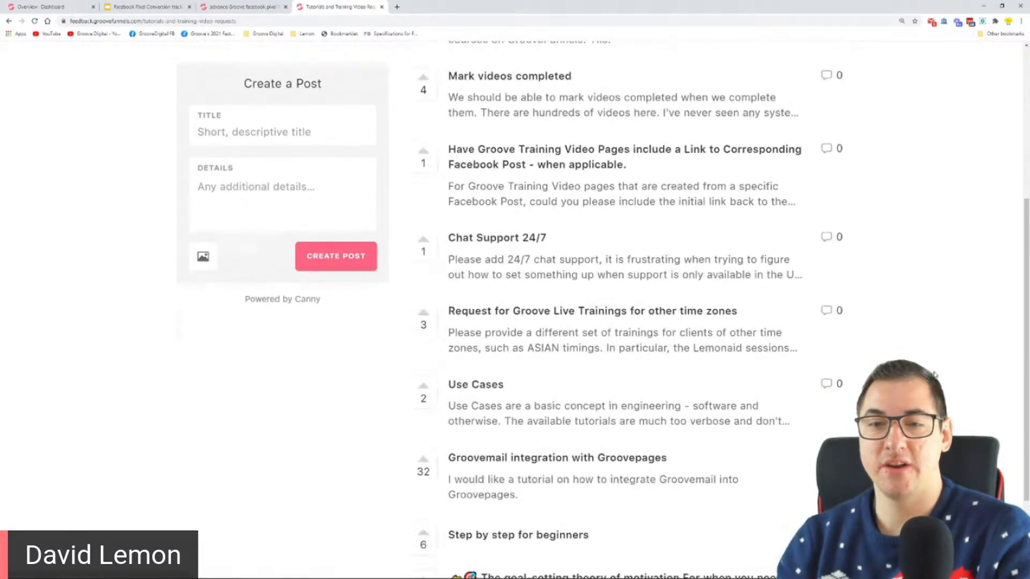
{"action": "scroll", "coordinate": [707, 291], "scroll_direction": "up", "scroll_amount": 5}
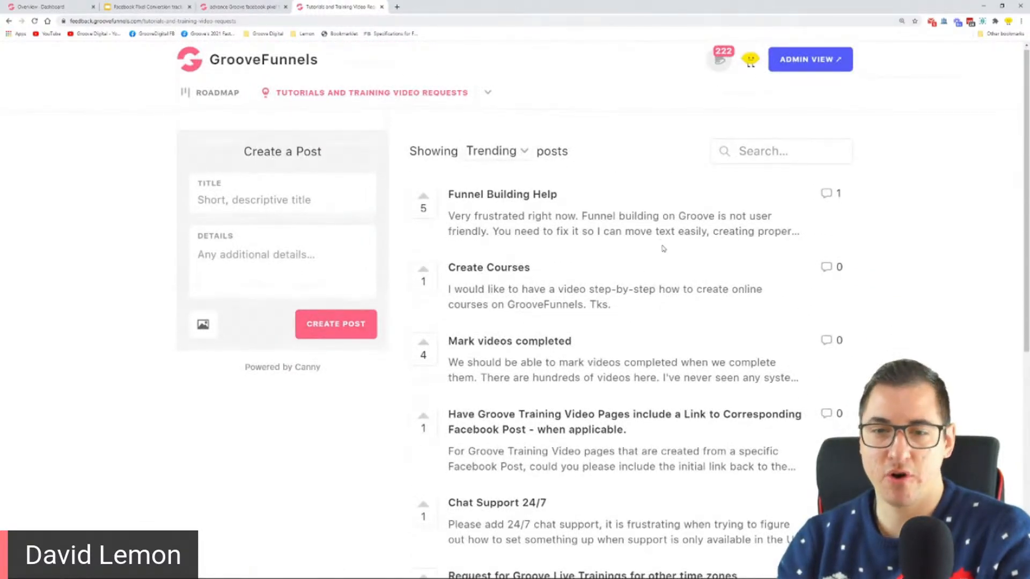
{"action": "scroll", "coordinate": [906, 197], "scroll_direction": "down", "scroll_amount": 7}
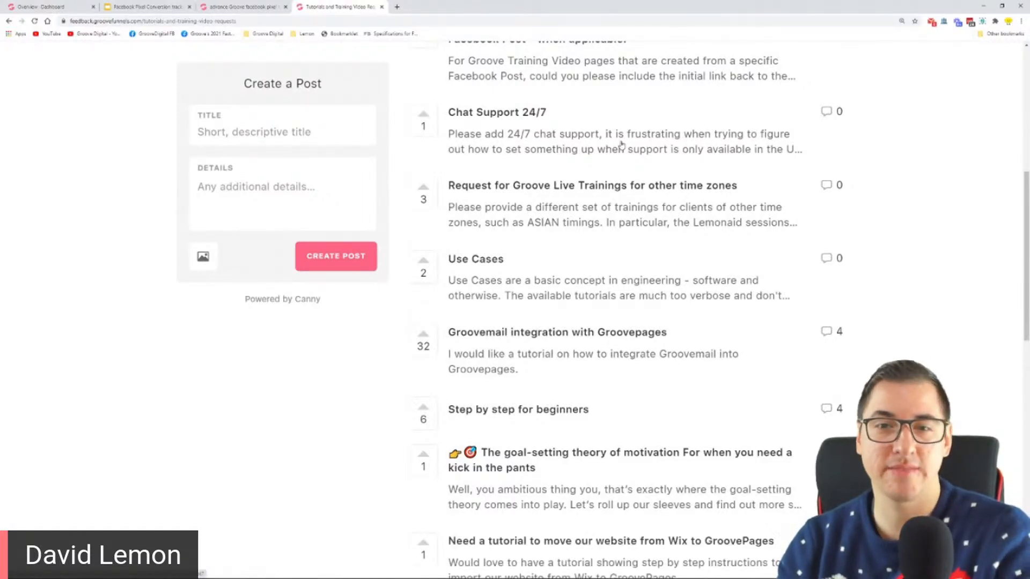
{"action": "scroll", "coordinate": [621, 144], "scroll_direction": "up", "scroll_amount": 2}
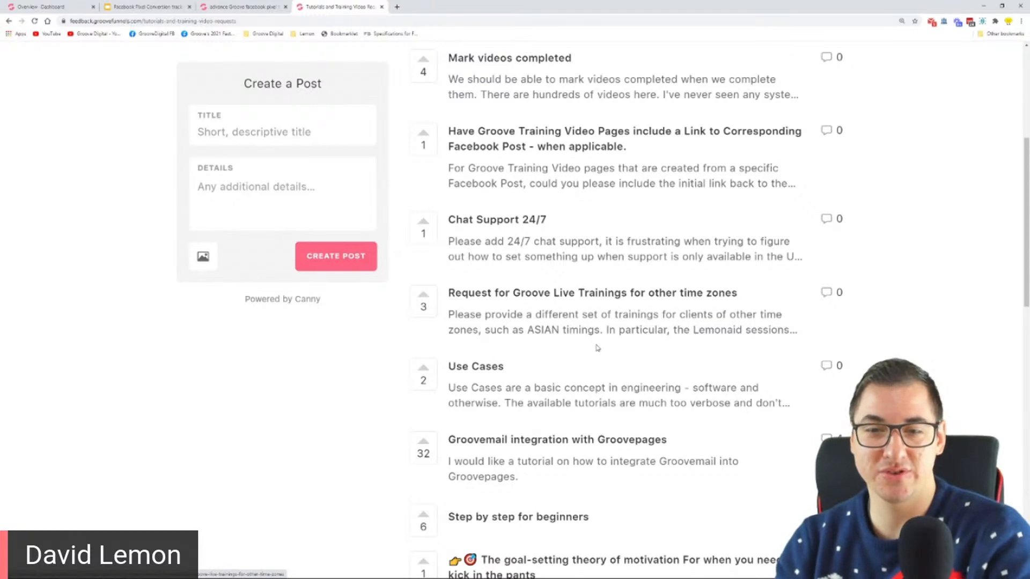
{"action": "scroll", "coordinate": [579, 325], "scroll_direction": "up", "scroll_amount": 3}
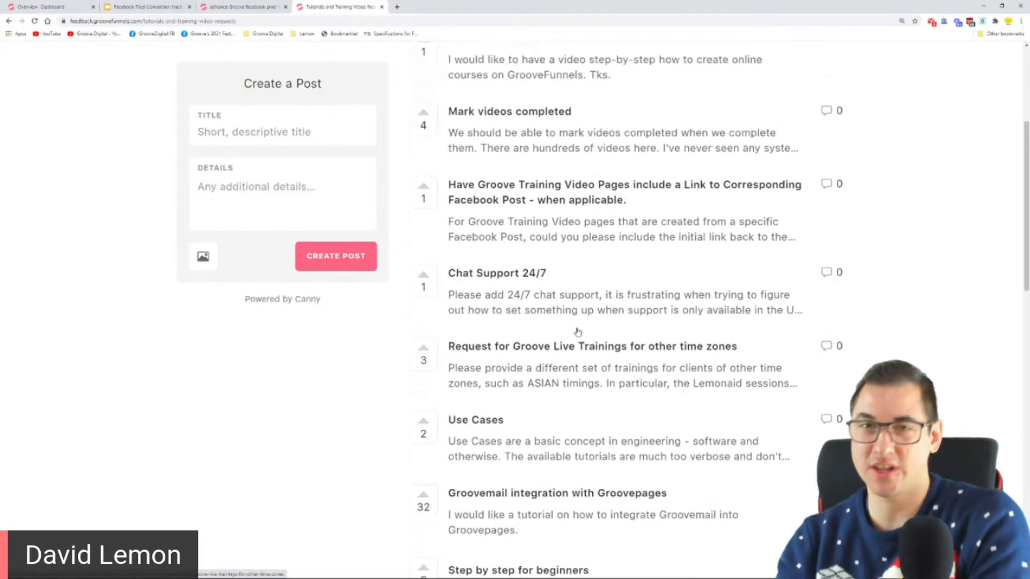
{"action": "scroll", "coordinate": [570, 320], "scroll_direction": "up", "scroll_amount": 2}
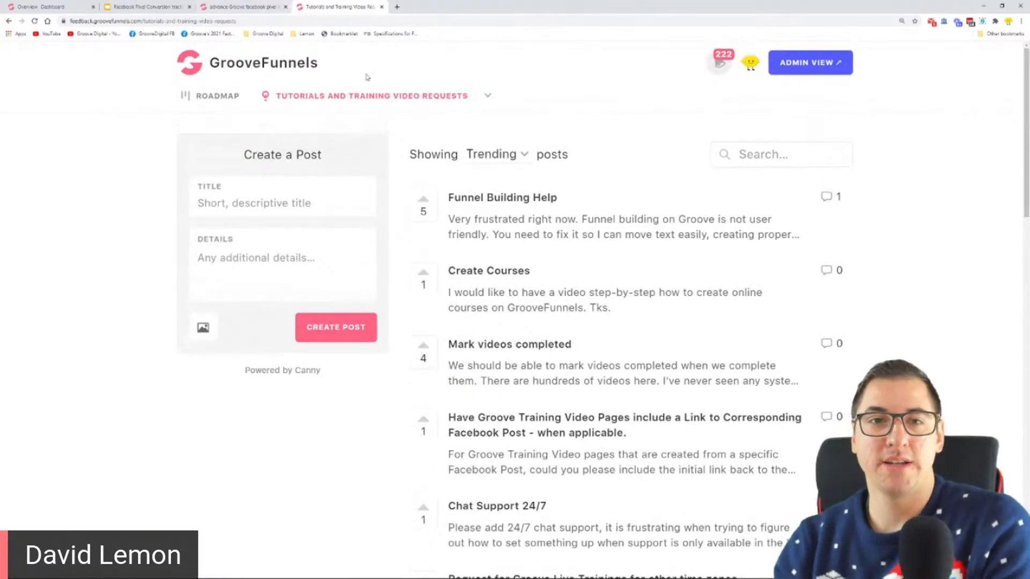
Close both feedback board pages and highlight "pages and products" on the Step 1 slide of the Google Slides presentation
{"action": "left_click", "coordinate": [382, 7]}
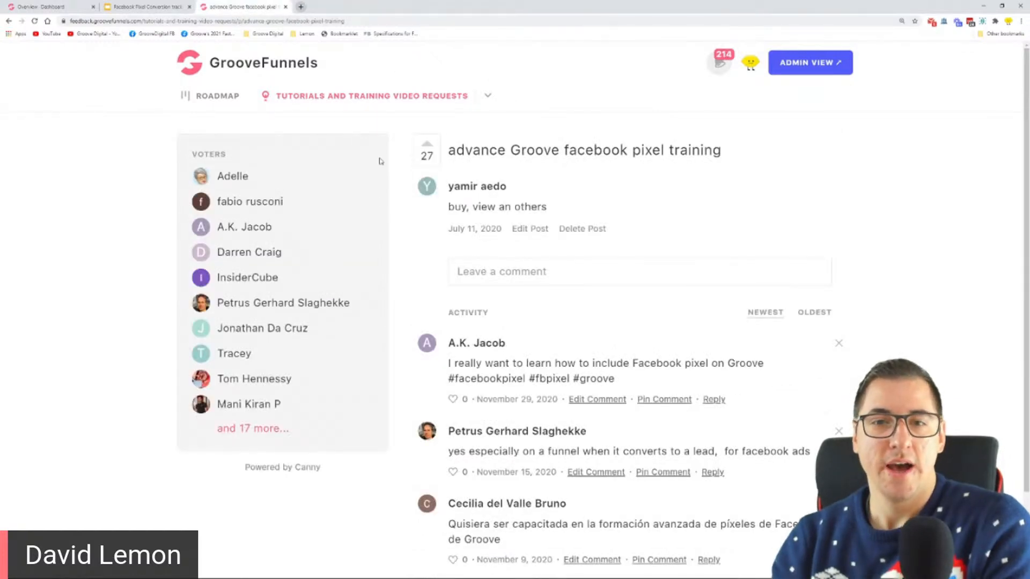
{"action": "left_click", "coordinate": [285, 7]}
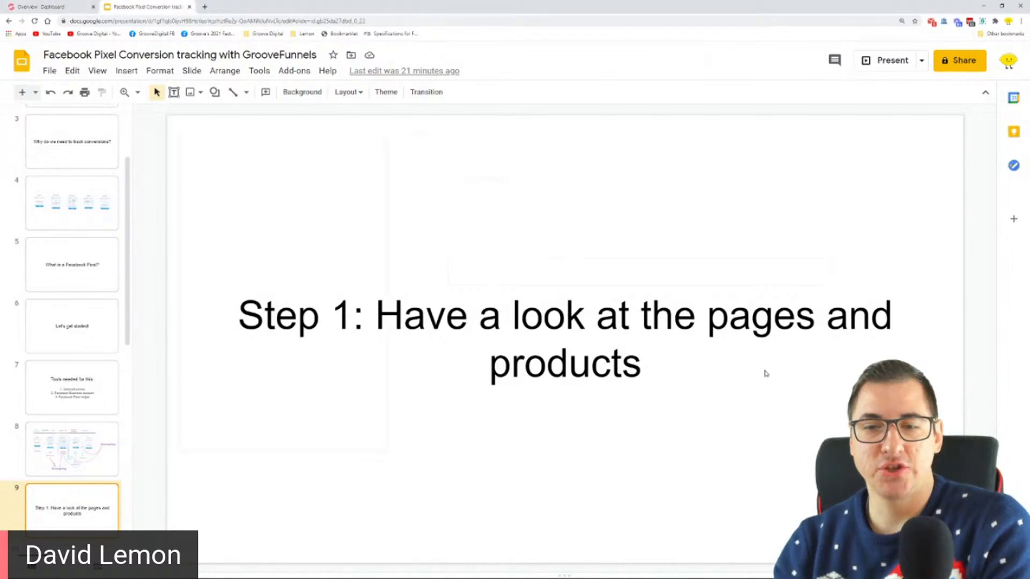
{"action": "left_click_drag", "start_coordinate": [753, 347], "coordinate": [708, 317]}
Switch to GrooveFunnels, open GrooveSell in a separate browser tab, and open the Facebook Pixel testing site in the GroovePages editor
{"action": "left_click", "coordinate": [58, 6]}
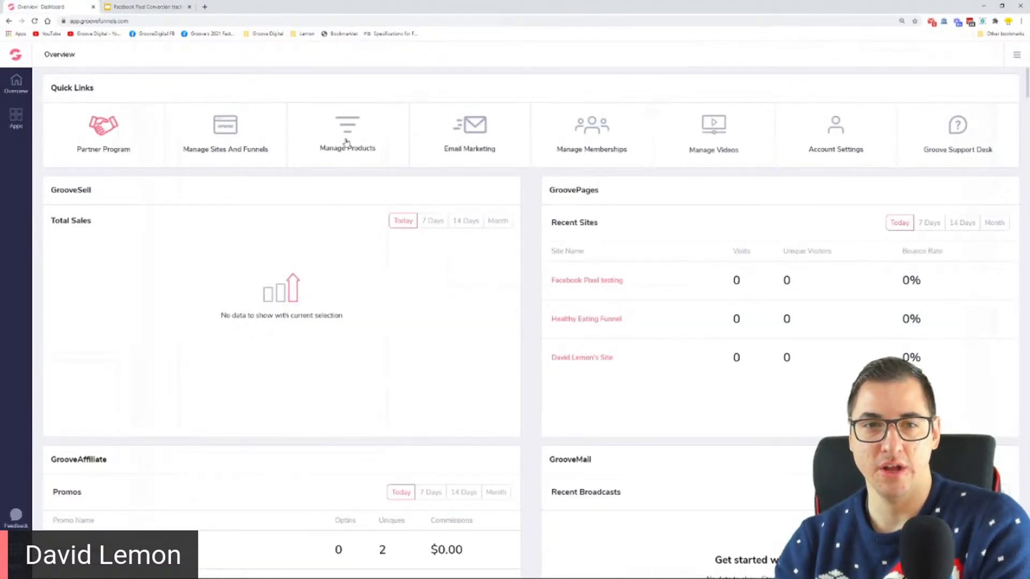
{"action": "left_click", "coordinate": [13, 119]}
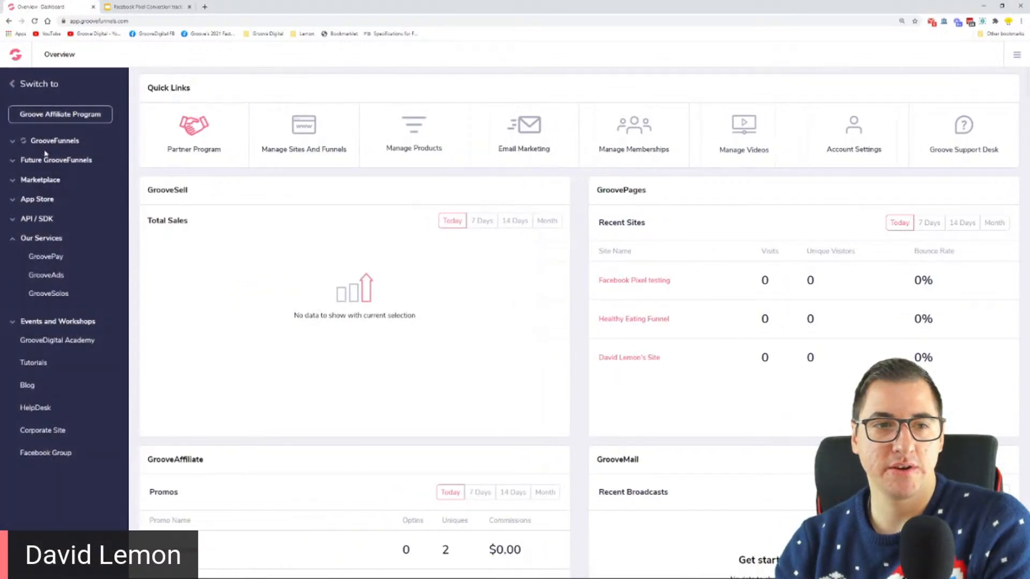
{"action": "left_click", "coordinate": [46, 142]}
{"action": "left_click", "coordinate": [46, 177]}
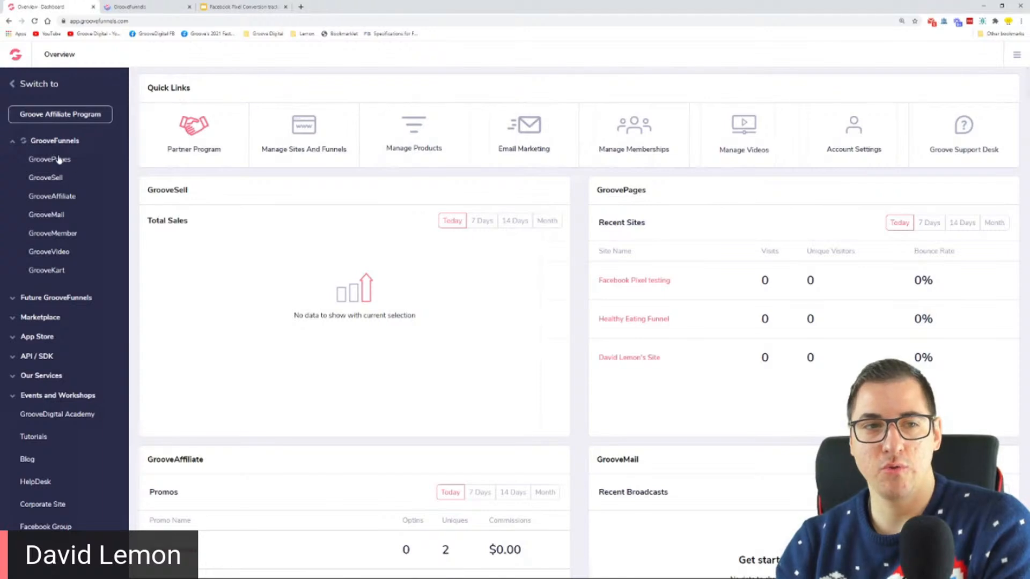
{"action": "left_click", "coordinate": [310, 132]}
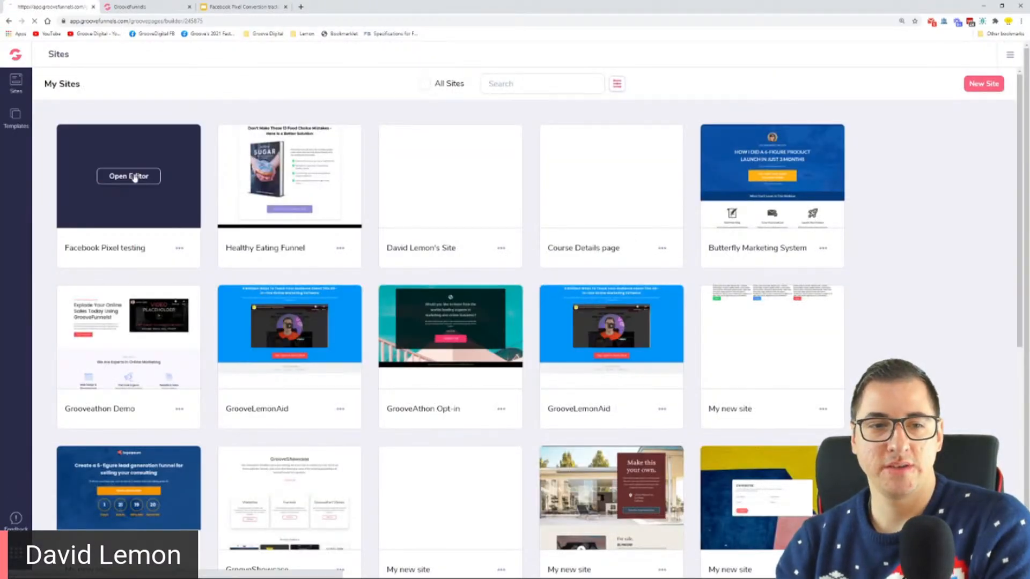
{"action": "left_click", "coordinate": [134, 177]}
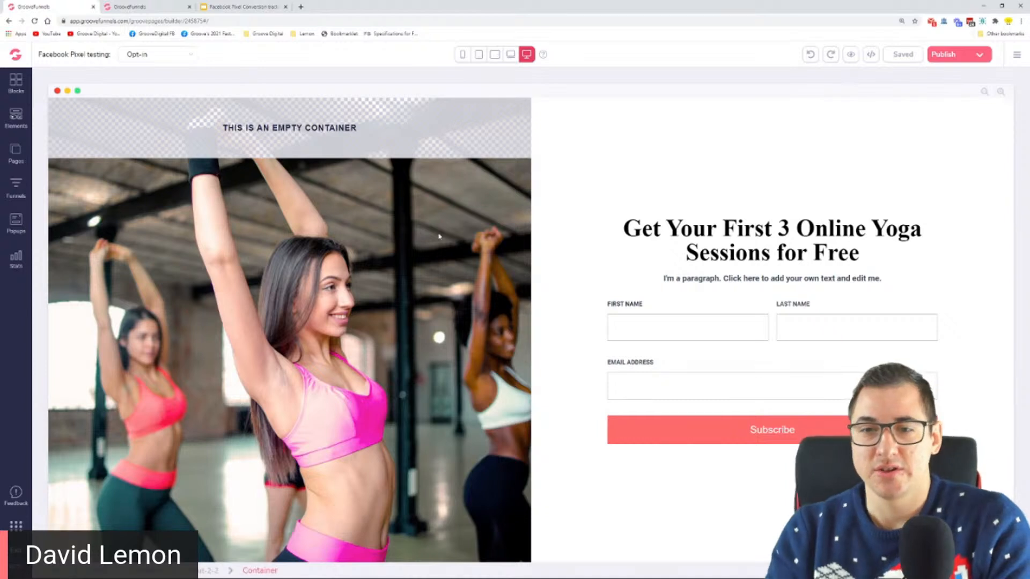
Compare the site's Sales Page, Upsell Page and Thank you page with the funnel diagram on slide 4 of the Google Slides presentation
{"action": "left_click", "coordinate": [16, 154]}
{"action": "left_click", "coordinate": [80, 177]}
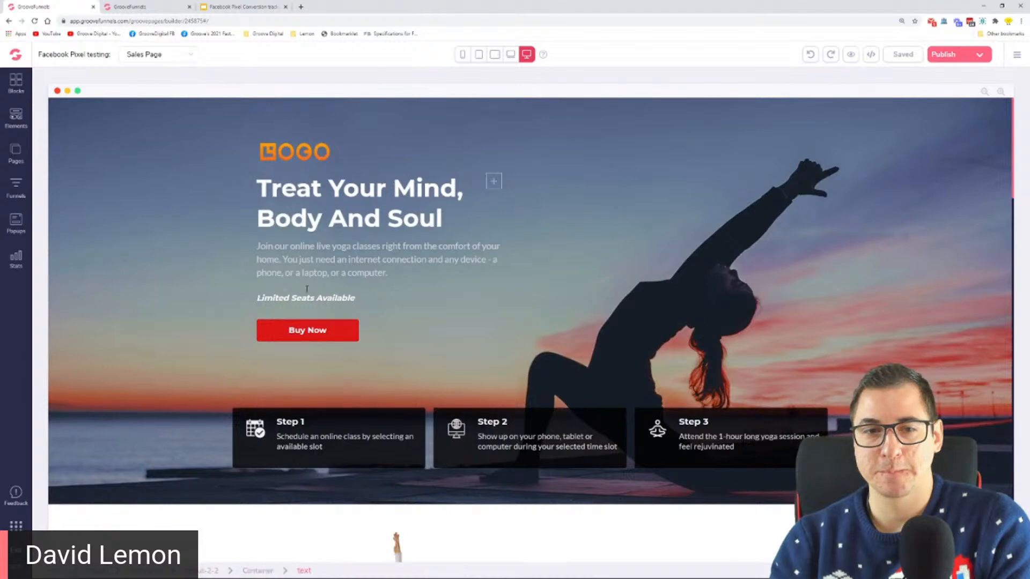
{"action": "scroll", "coordinate": [490, 177], "scroll_direction": "down", "scroll_amount": 2}
{"action": "left_click", "coordinate": [16, 153]}
{"action": "left_click", "coordinate": [92, 205]}
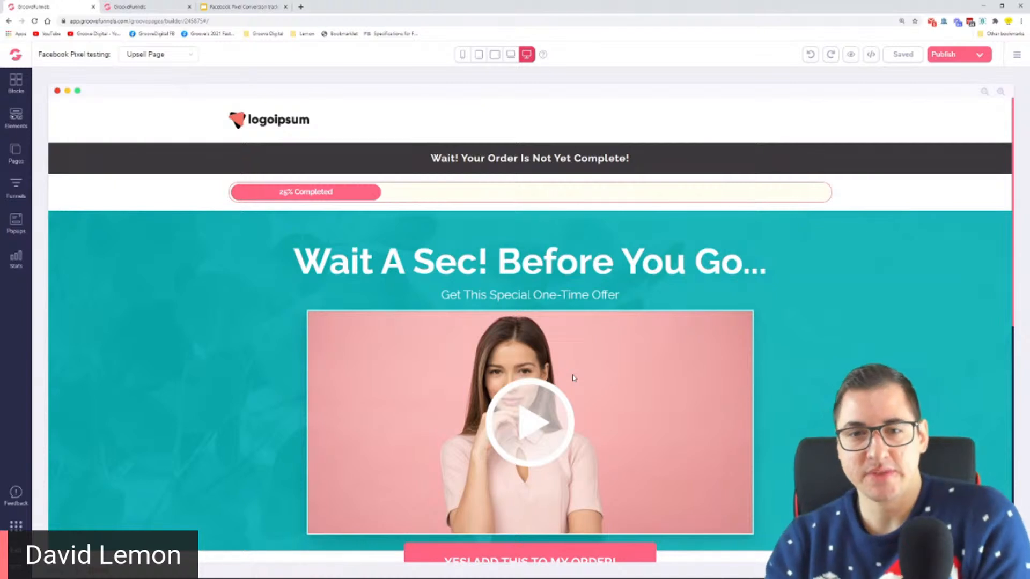
{"action": "left_click", "coordinate": [24, 161]}
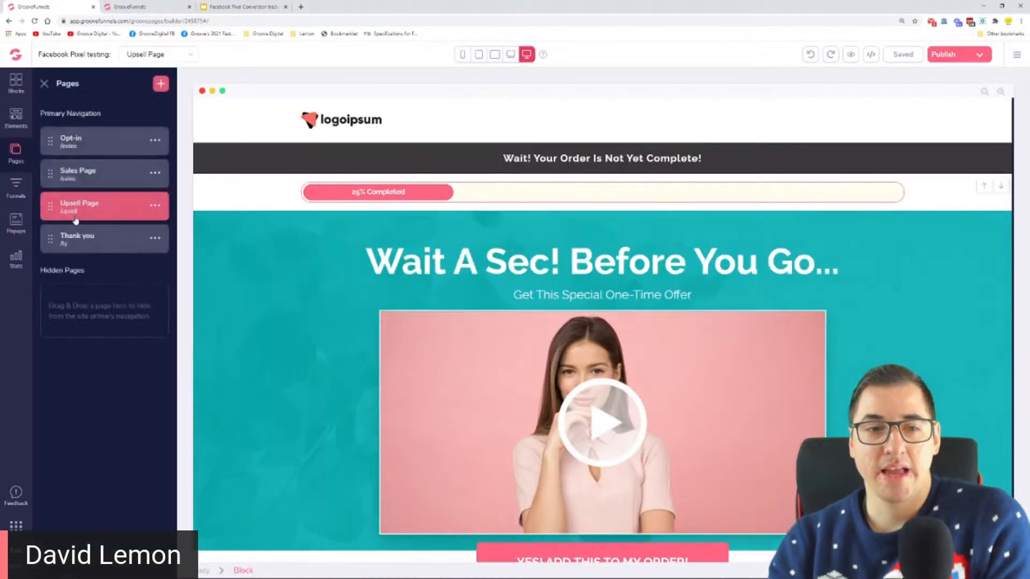
{"action": "left_click", "coordinate": [86, 239]}
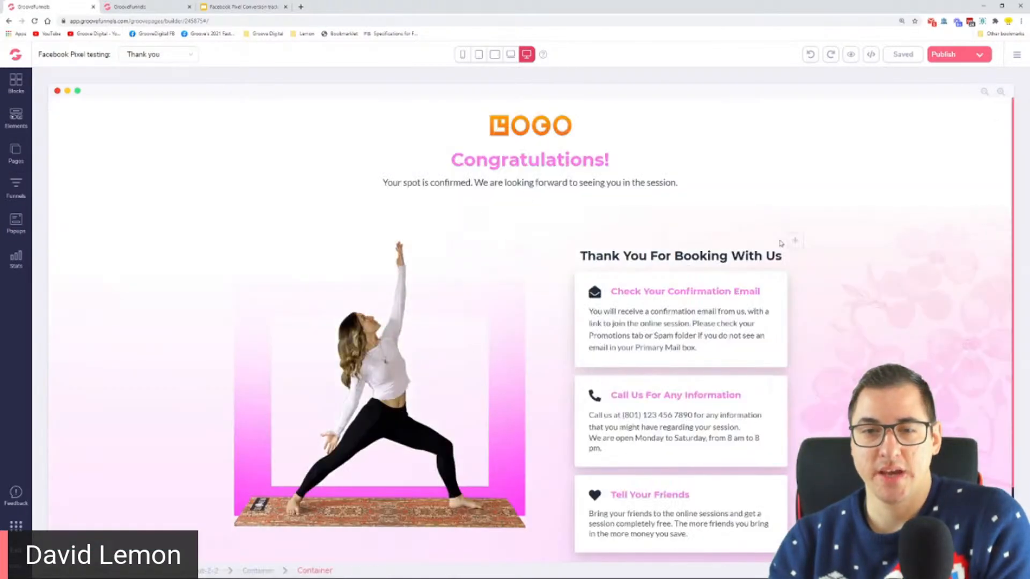
{"action": "left_click", "coordinate": [277, 4]}
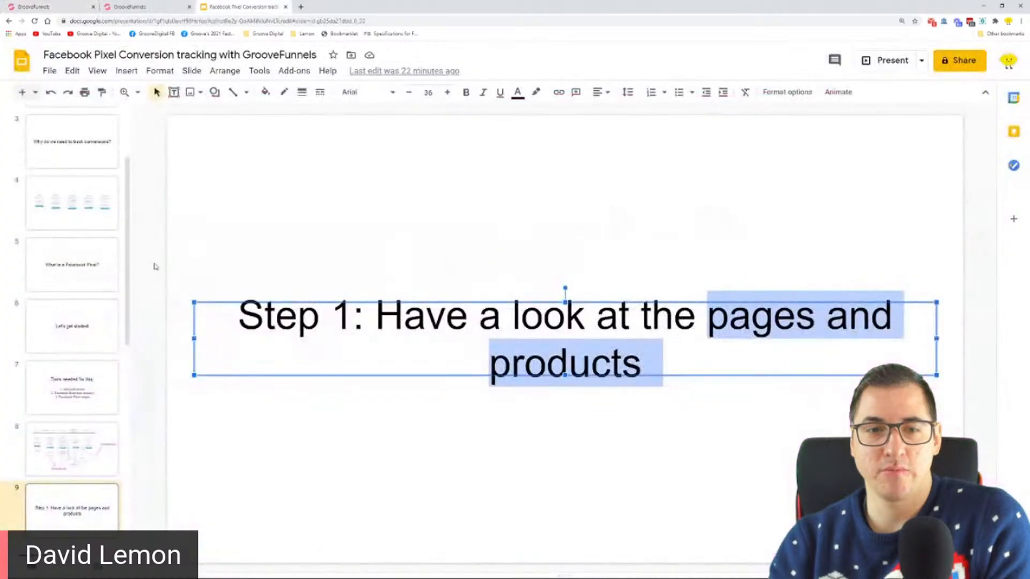
{"action": "left_click", "coordinate": [67, 199]}
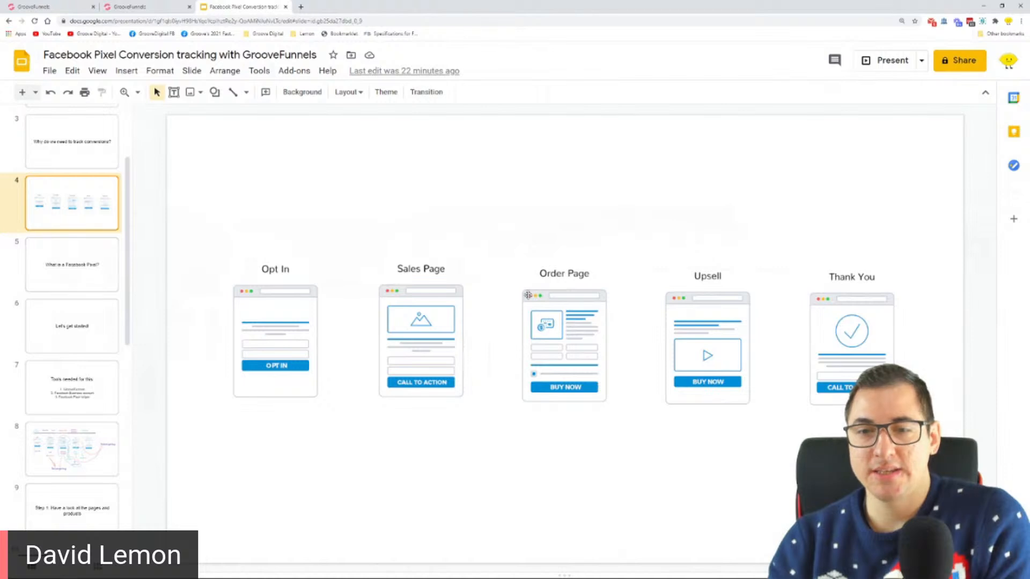
Switch to GrooveSell and open the product list of the FB Pixel Training product funnel
{"action": "left_click", "coordinate": [150, 7]}
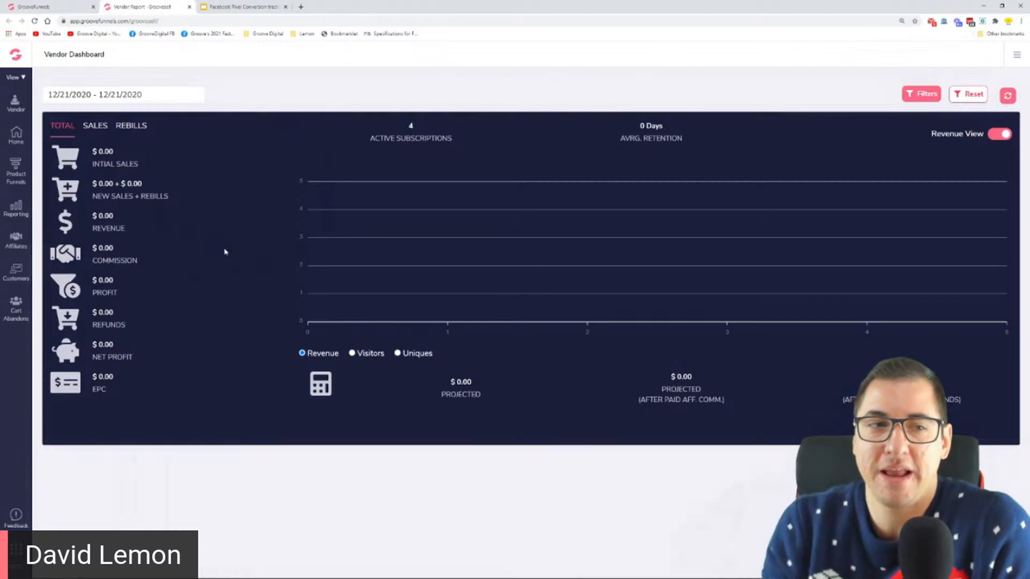
{"action": "left_click", "coordinate": [16, 171]}
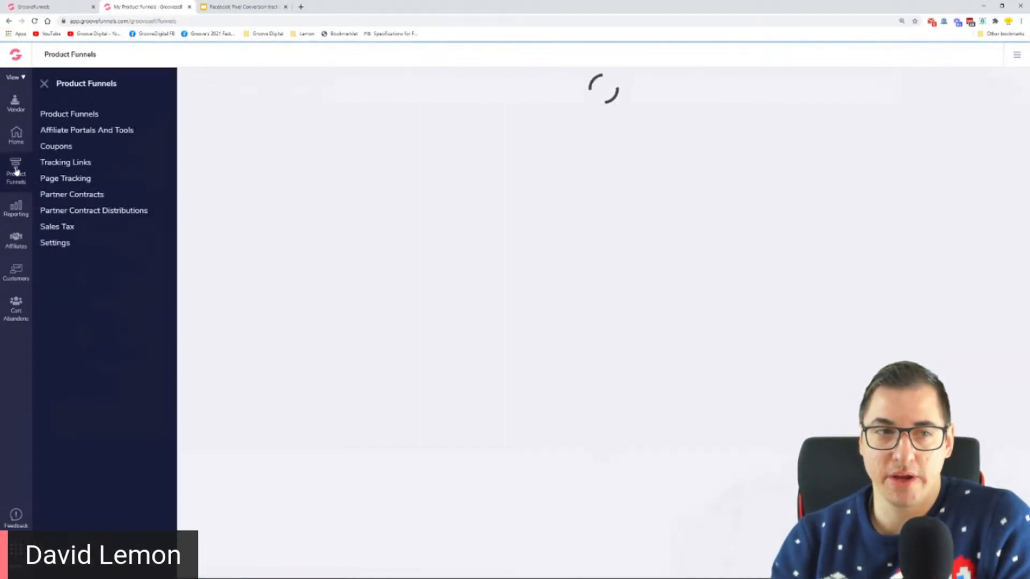
{"action": "scroll", "coordinate": [991, 229], "scroll_direction": "down", "scroll_amount": 1}
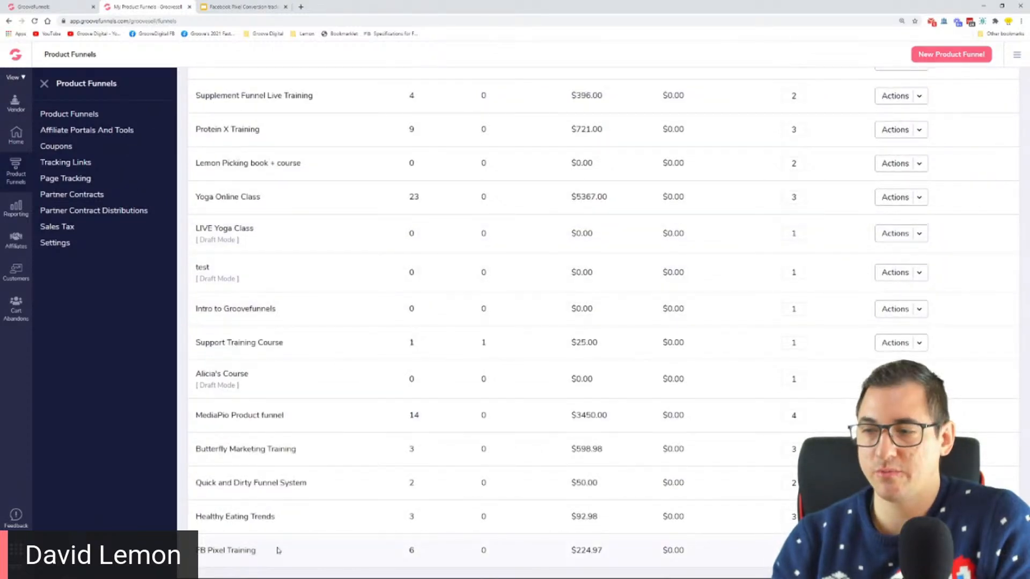
{"action": "left_click", "coordinate": [226, 551]}
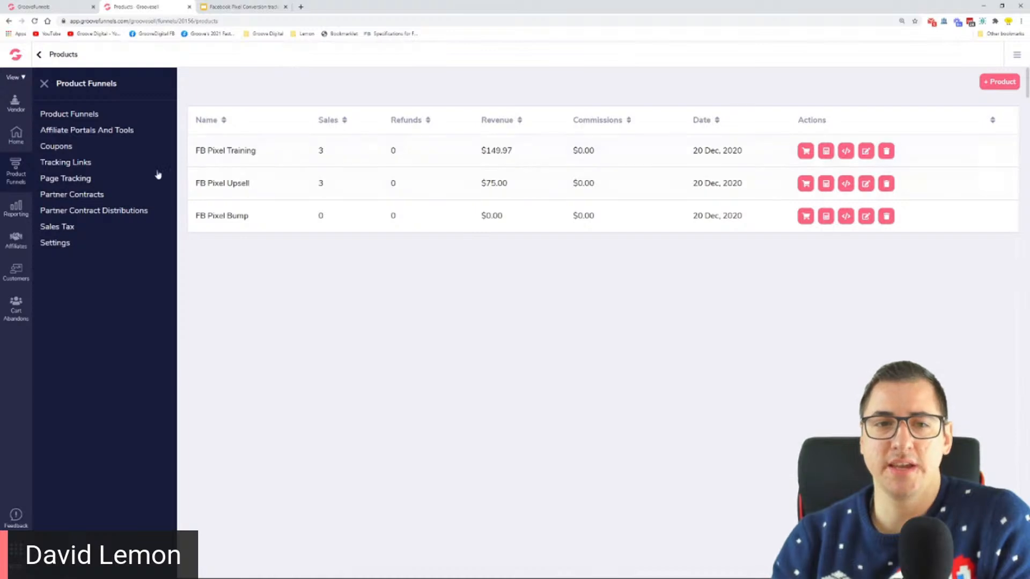
Highlight the FB Pixel Training, FB Pixel Upsell and FB Pixel Bump product names one after another
{"action": "left_click_drag", "start_coordinate": [196, 154], "coordinate": [259, 153]}
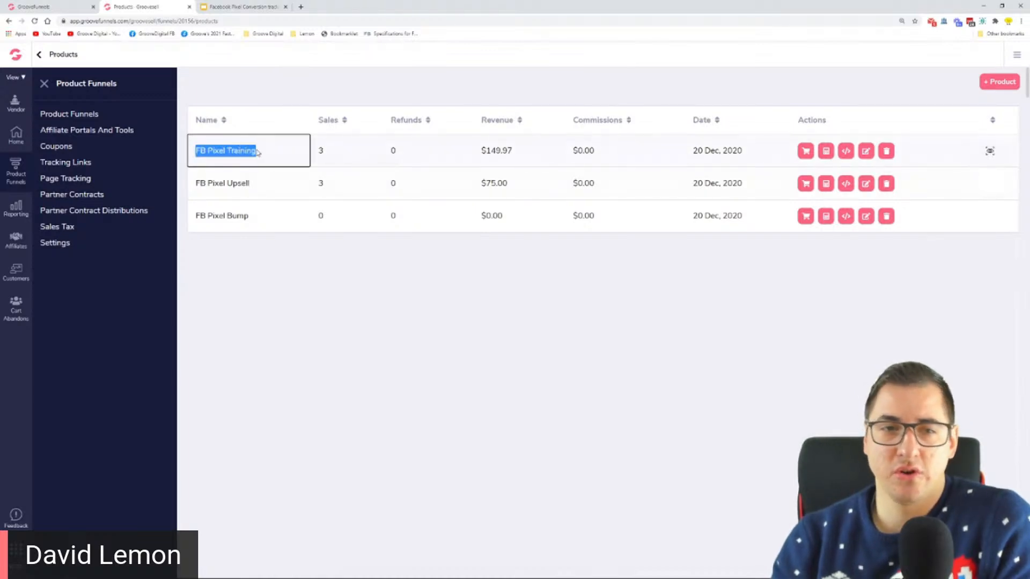
{"action": "left_click_drag", "start_coordinate": [195, 186], "coordinate": [259, 185]}
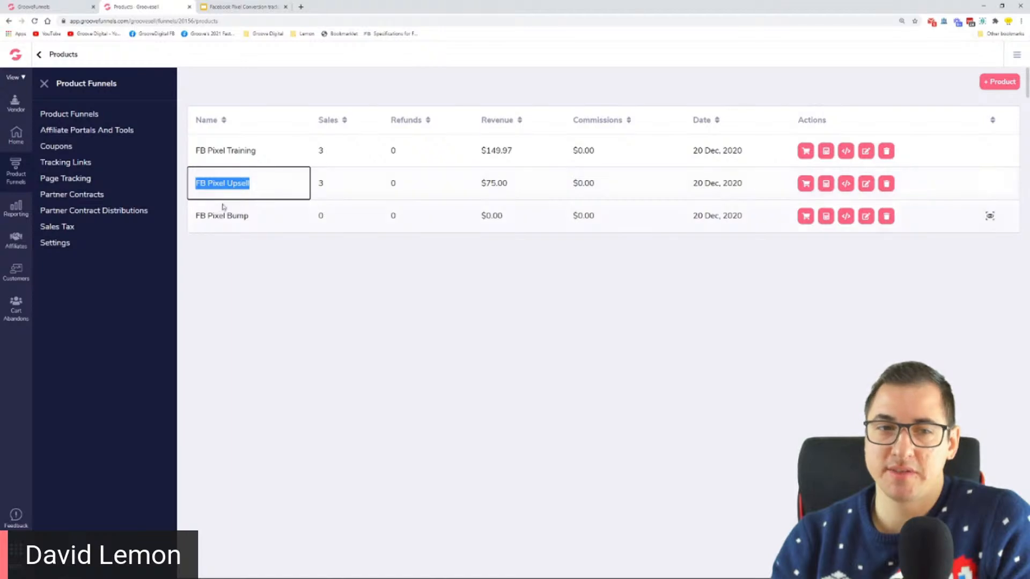
{"action": "left_click_drag", "start_coordinate": [195, 220], "coordinate": [252, 223]}
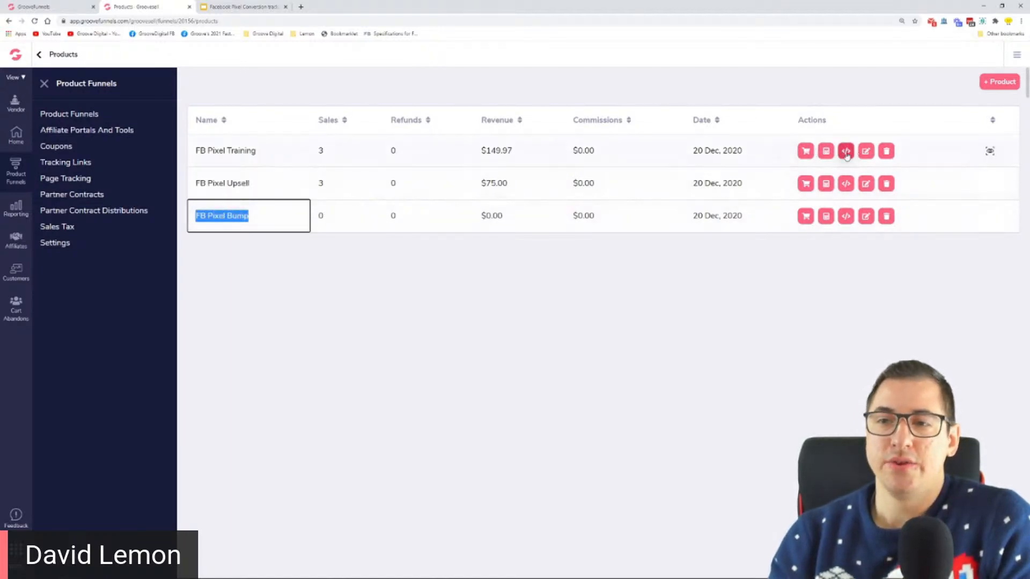
Open the FB Pixel Training product's Single Price, 1-Step checkout page in a new browser tab
{"action": "left_click", "coordinate": [806, 151]}
{"action": "left_click", "coordinate": [242, 7]}
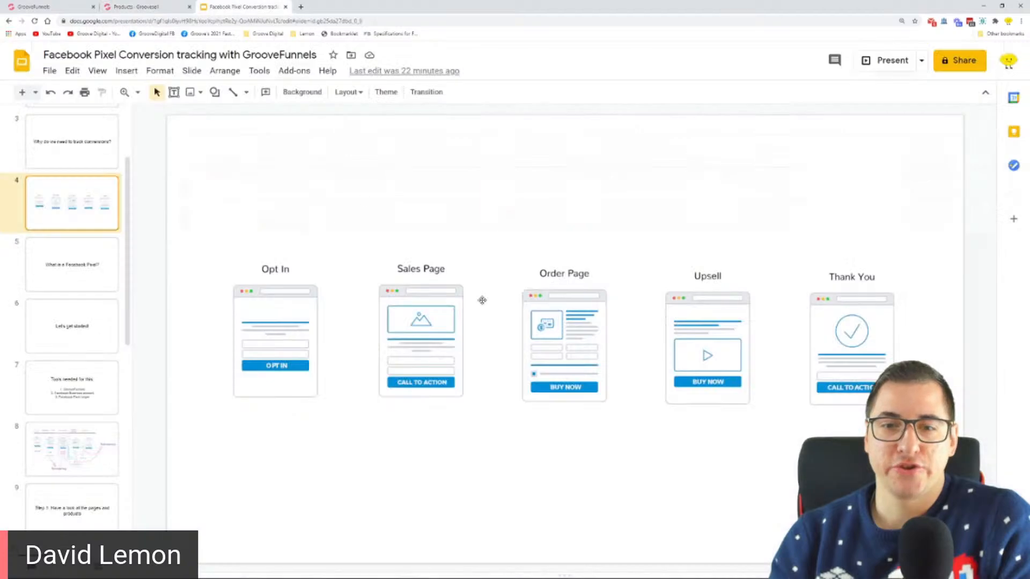
{"action": "left_click", "coordinate": [113, 7]}
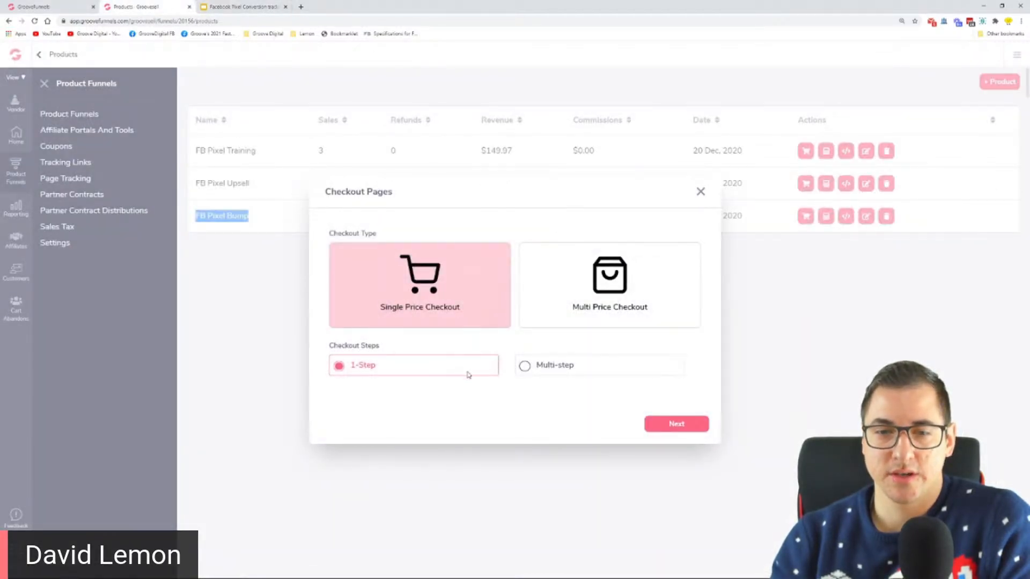
{"action": "left_click", "coordinate": [663, 425]}
{"action": "right_click", "coordinate": [517, 379]}
{"action": "left_click", "coordinate": [537, 403]}
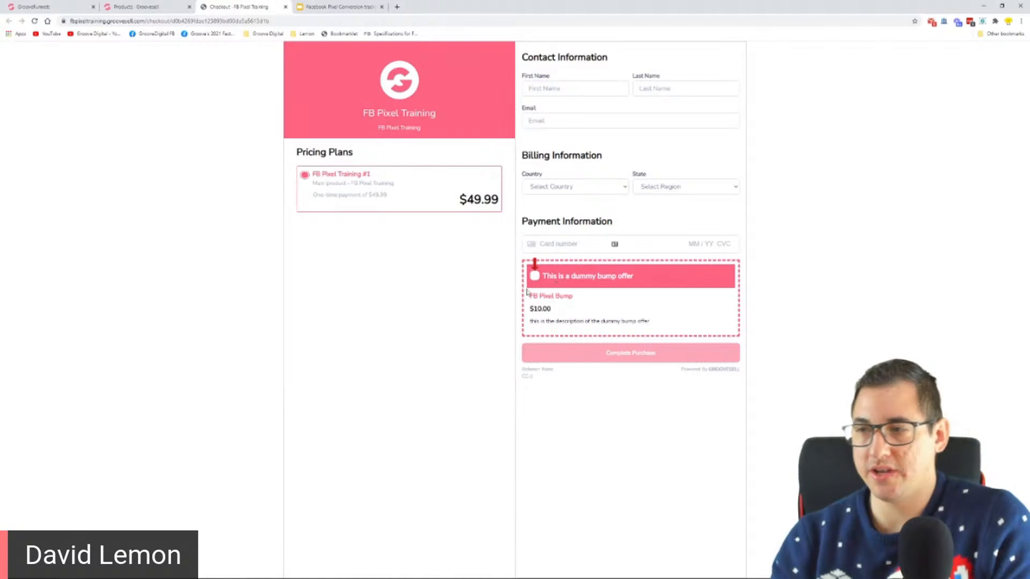
Enlarge the checkout page and try the dummy bump offer by selecting and deselecting it
{"action": "key", "text": "ctrl+plus"}
{"action": "key", "text": "ctrl+plus"}
{"action": "key", "text": "ctrl+plus"}
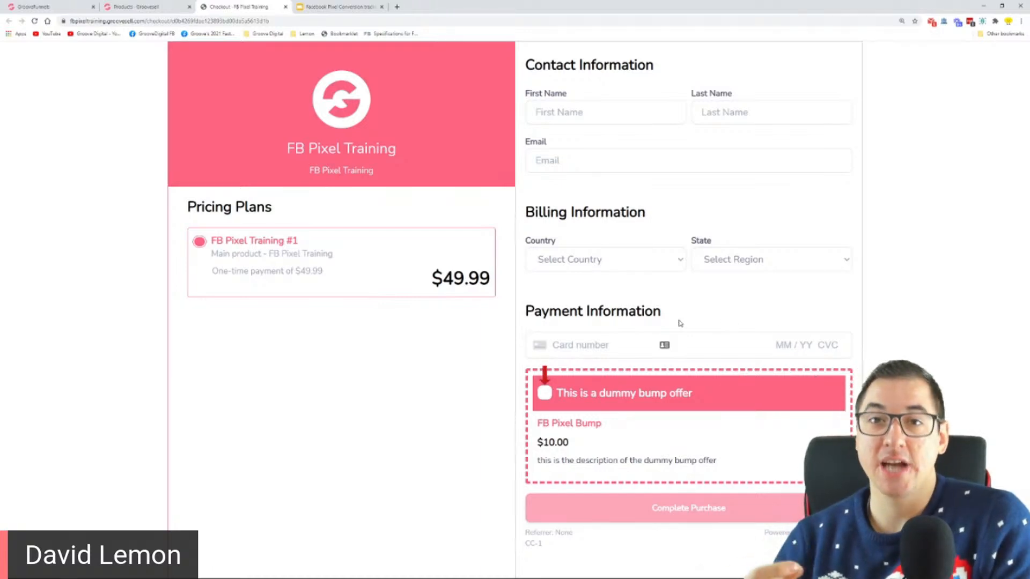
{"action": "left_click", "coordinate": [545, 394]}
{"action": "left_click", "coordinate": [545, 395]}
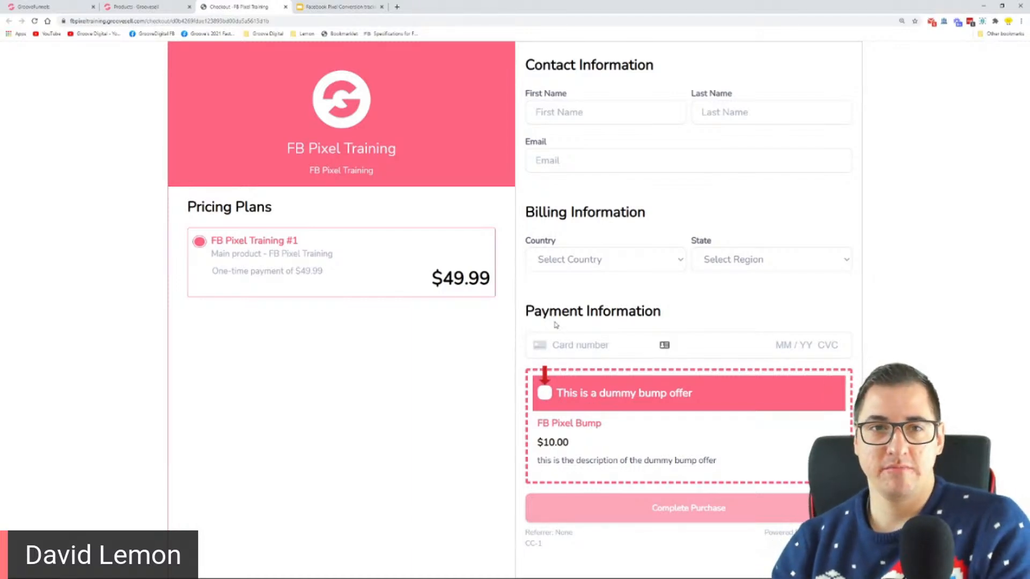
Review the funnel diagram slide, the site's page list in the GroovePages builder and the FB Pixel Training checkout page
{"action": "left_click", "coordinate": [340, 7]}
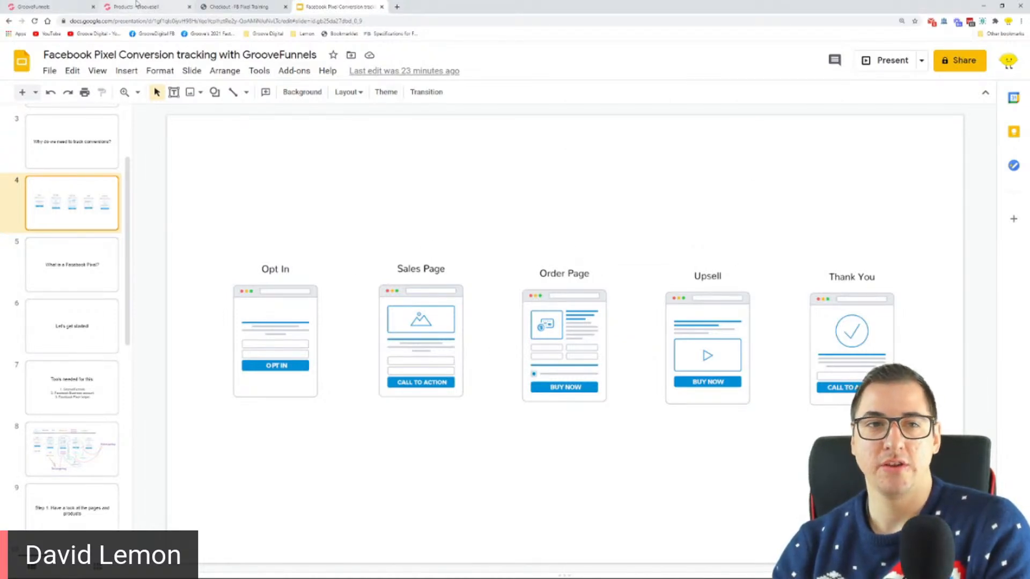
{"action": "left_click", "coordinate": [38, 7]}
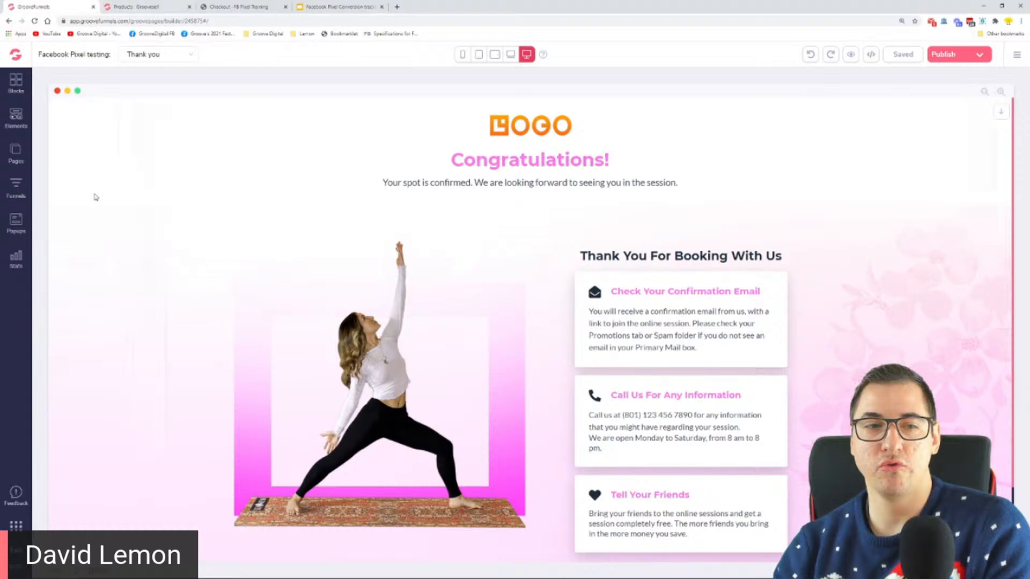
{"action": "left_click", "coordinate": [16, 152]}
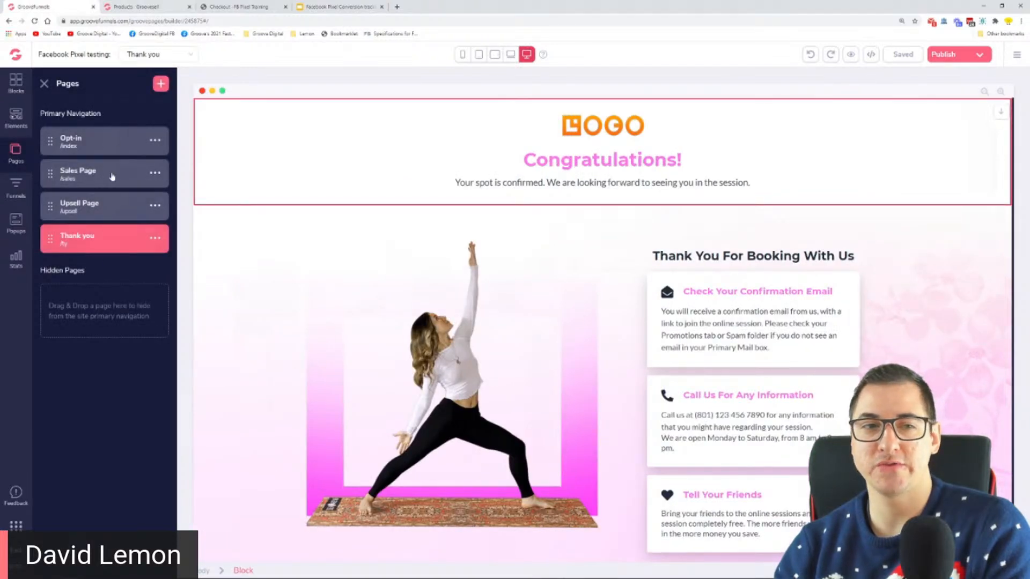
{"action": "left_click", "coordinate": [214, 6]}
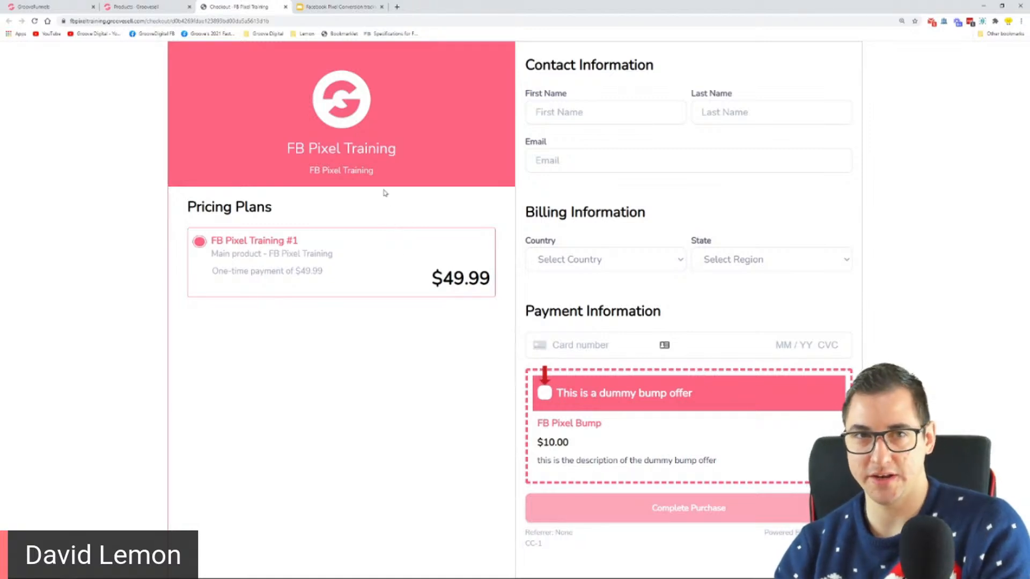
Switch to the Google Slides presentation, show the Step 1 slide about pages and products, and highlight those two words
{"action": "left_click", "coordinate": [338, 6]}
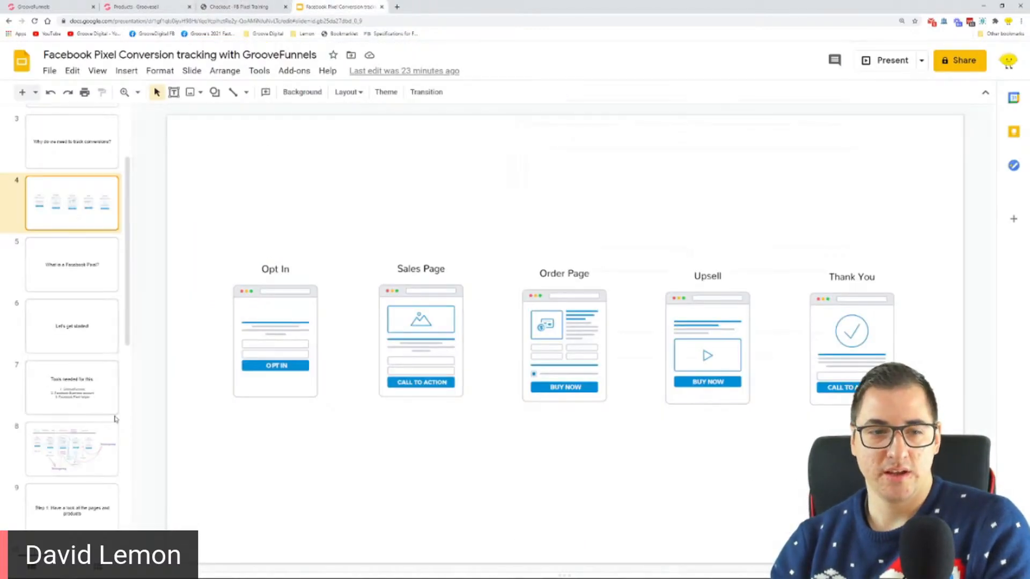
{"action": "left_click", "coordinate": [72, 505]}
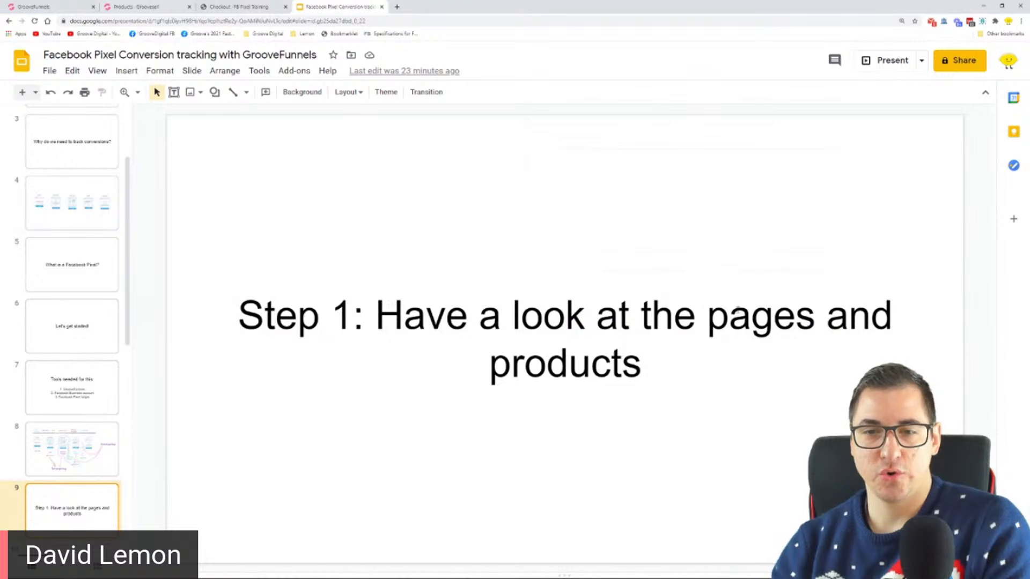
{"action": "left_click_drag", "start_coordinate": [728, 318], "coordinate": [748, 320]}
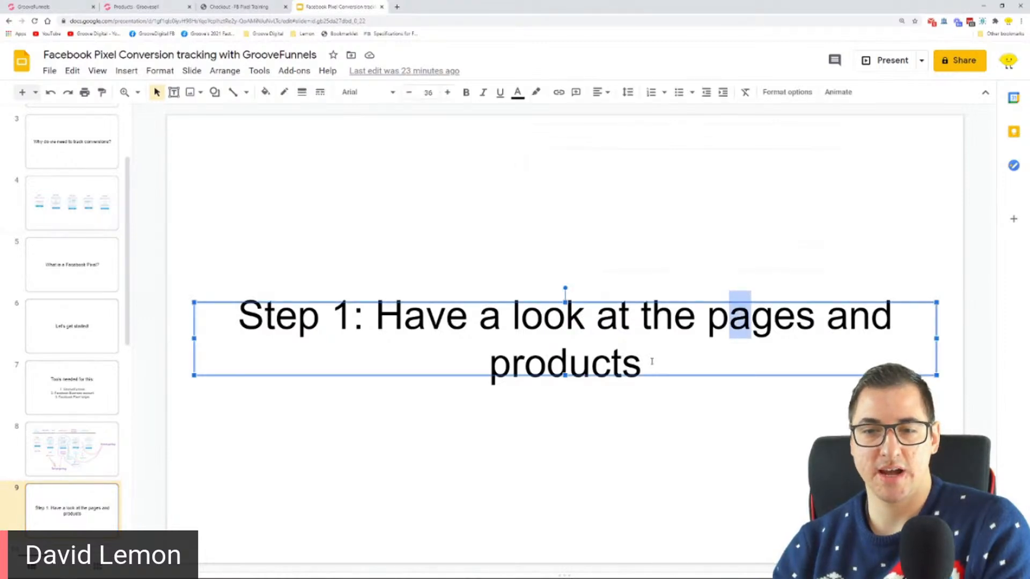
{"action": "left_click_drag", "start_coordinate": [652, 362], "coordinate": [434, 372]}
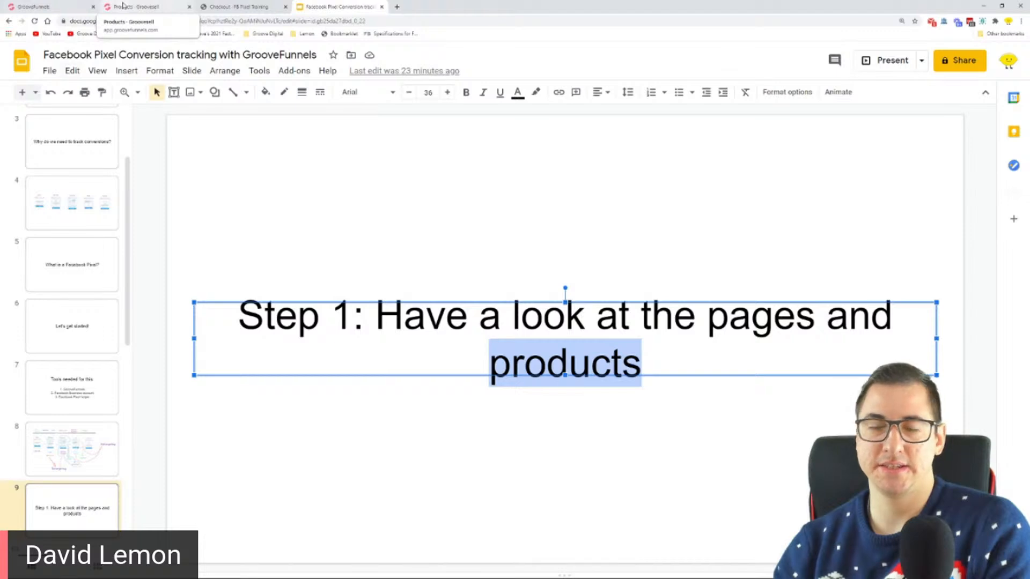
Switch to the GroovePages builder, open the Opt-in page and inspect the link configuration of its Subscribe button
{"action": "left_click", "coordinate": [59, 5]}
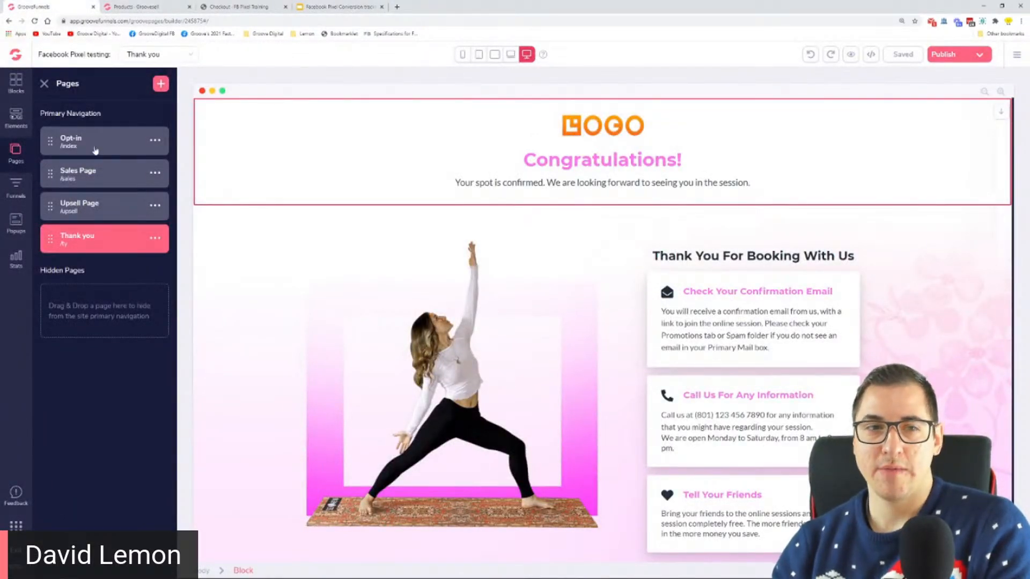
{"action": "left_click", "coordinate": [95, 150]}
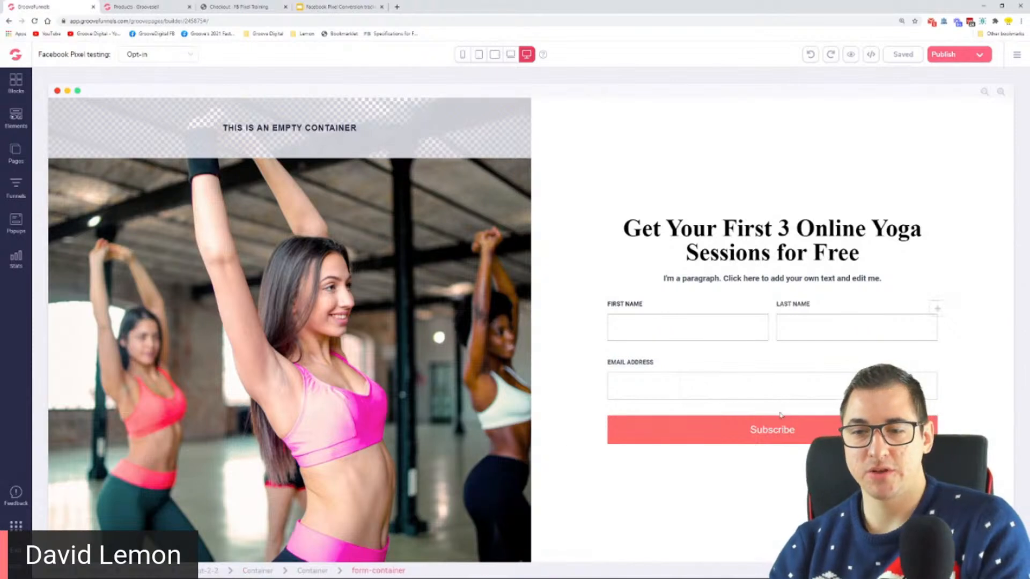
{"action": "left_click", "coordinate": [786, 427]}
{"action": "left_click", "coordinate": [946, 113]}
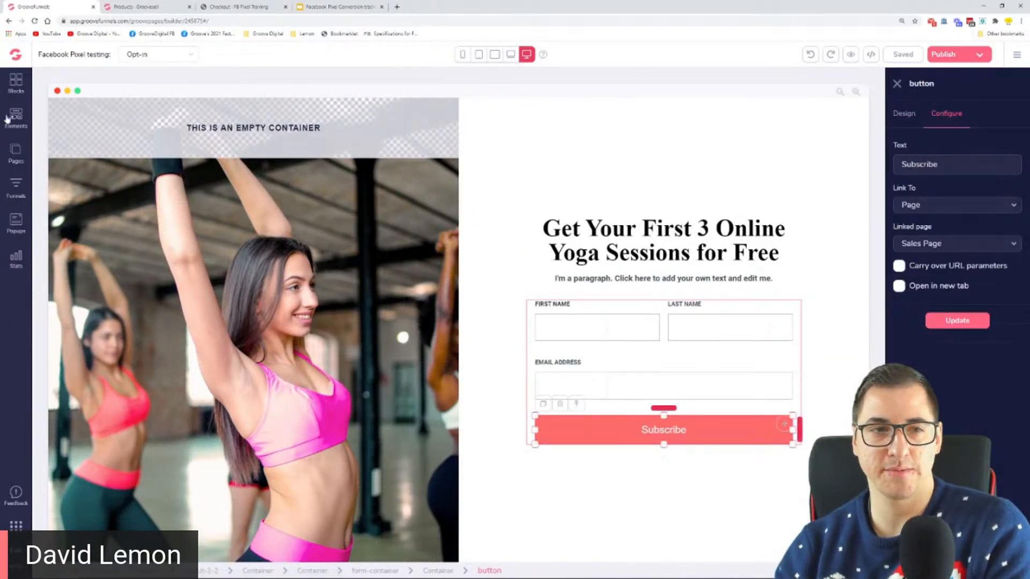
Open the Sales Page and check where the Buy Now button's URL leads in a separate browser tab
{"action": "left_click", "coordinate": [13, 161]}
{"action": "left_click", "coordinate": [69, 171]}
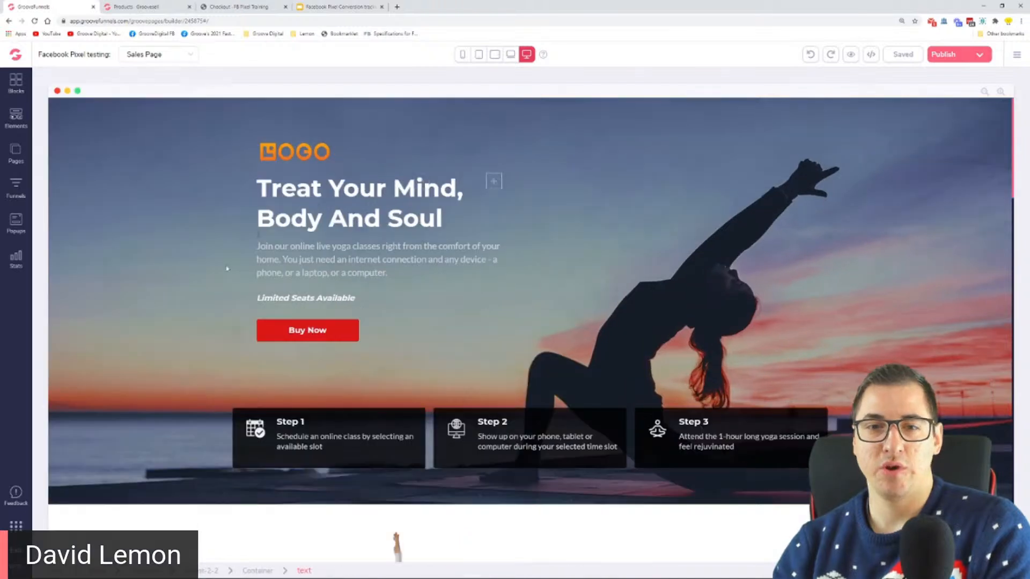
{"action": "left_click", "coordinate": [296, 335]}
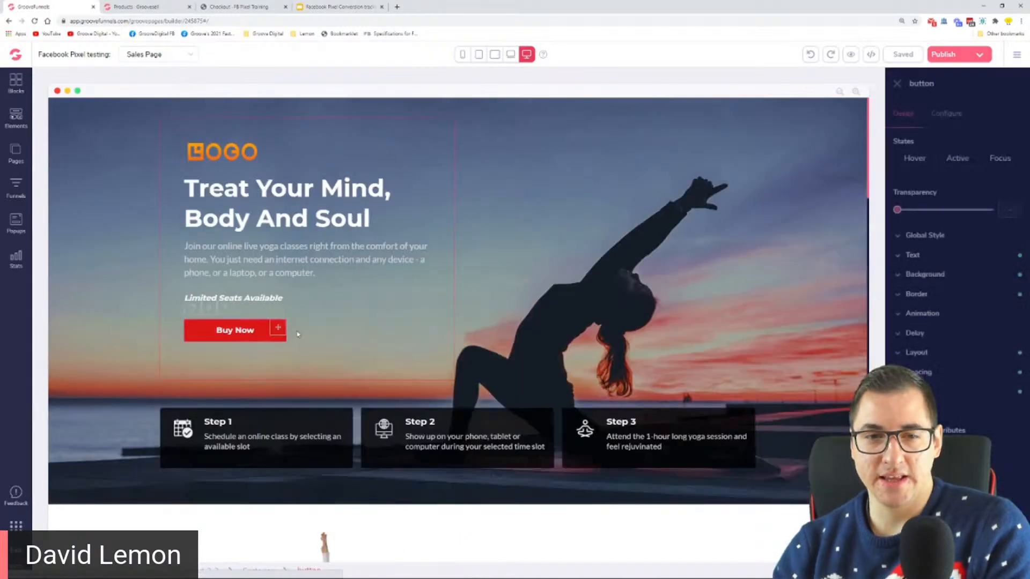
{"action": "left_click", "coordinate": [948, 116]}
{"action": "triple_click", "coordinate": [936, 245]}
{"action": "right_click", "coordinate": [935, 246]}
{"action": "left_click", "coordinate": [936, 317]}
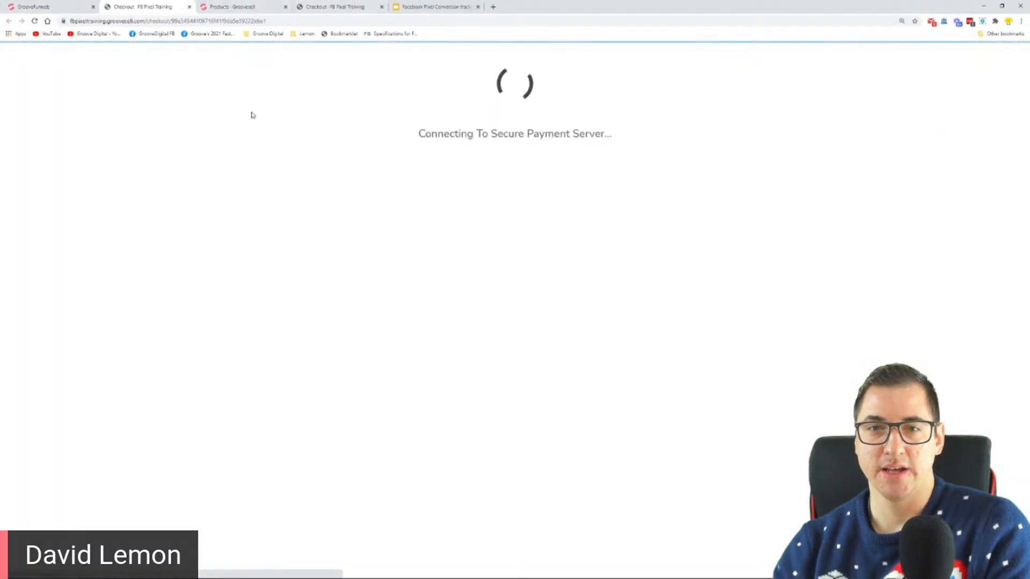
{"action": "left_click", "coordinate": [191, 7]}
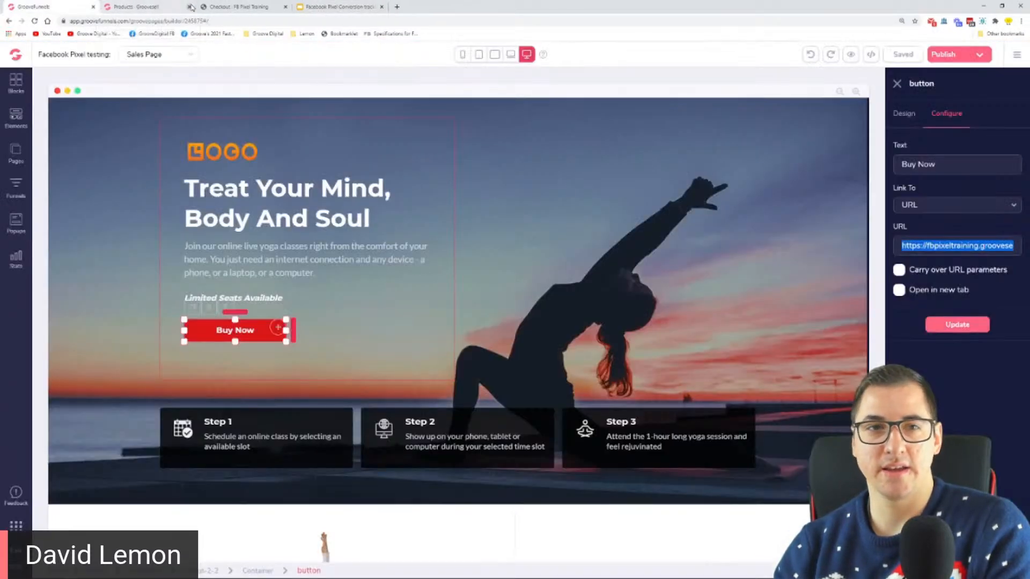
Copy the hosted checkout page link of FB Pixel Training #1 from the GrooveSell product list
{"action": "left_click", "coordinate": [241, 6]}
{"action": "left_click", "coordinate": [145, 7]}
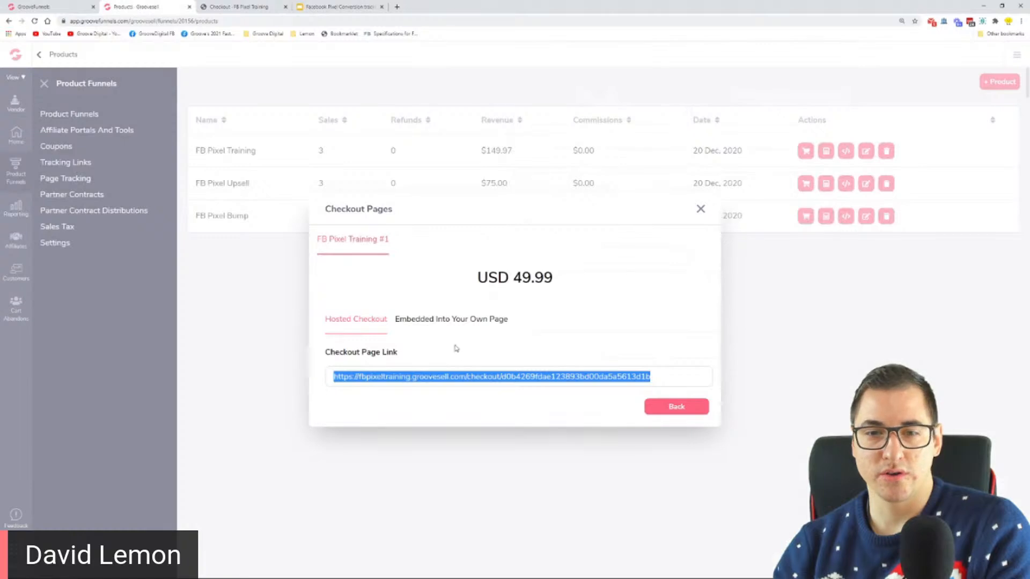
{"action": "right_click", "coordinate": [481, 376]}
{"action": "left_click", "coordinate": [496, 381]}
Back in the page builder, replace the Buy Now button's URL with the copied checkout link and publish the site
{"action": "left_click", "coordinate": [63, 5]}
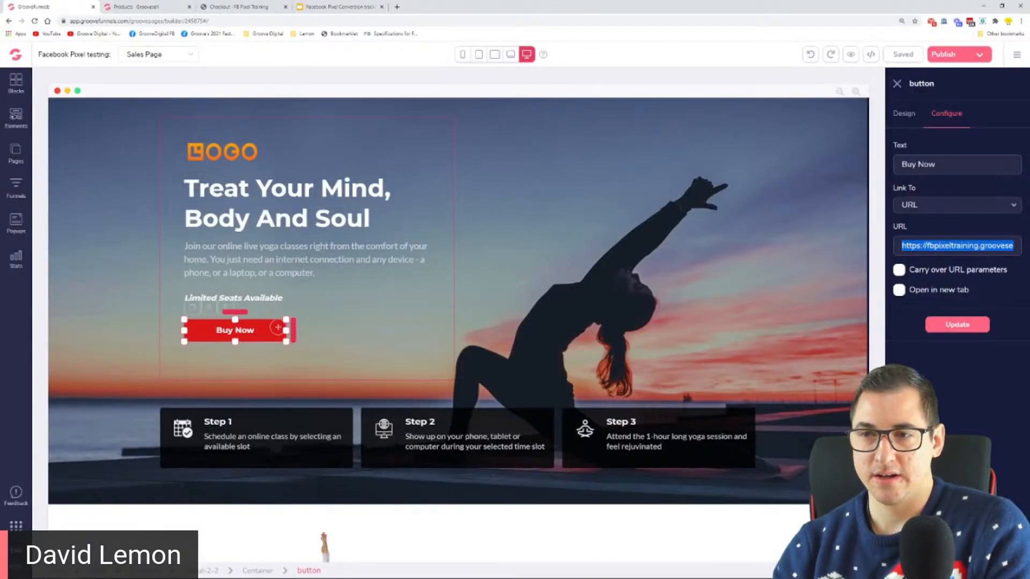
{"action": "right_click", "coordinate": [950, 245]}
{"action": "left_click", "coordinate": [948, 289]}
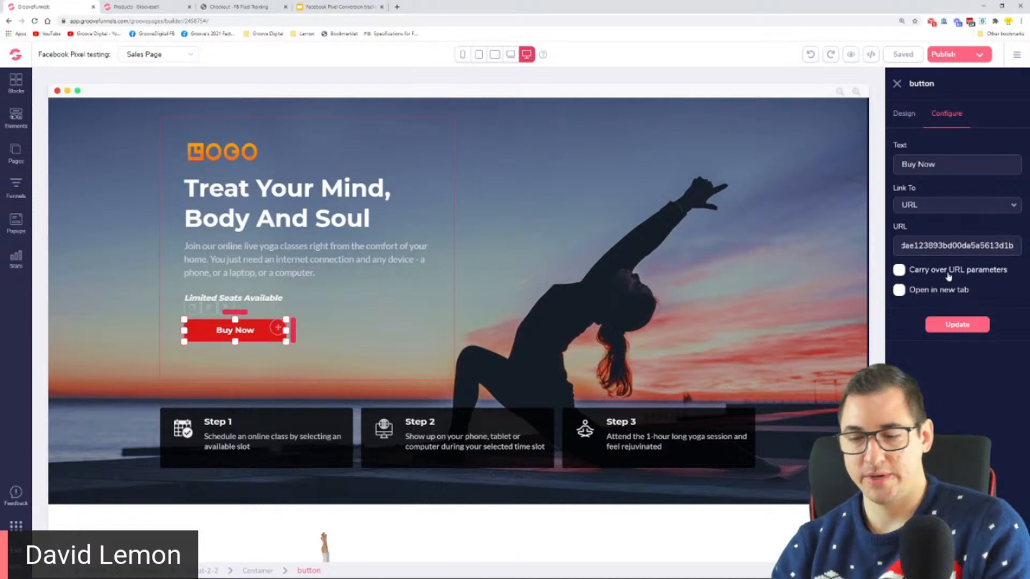
{"action": "left_click", "coordinate": [953, 326]}
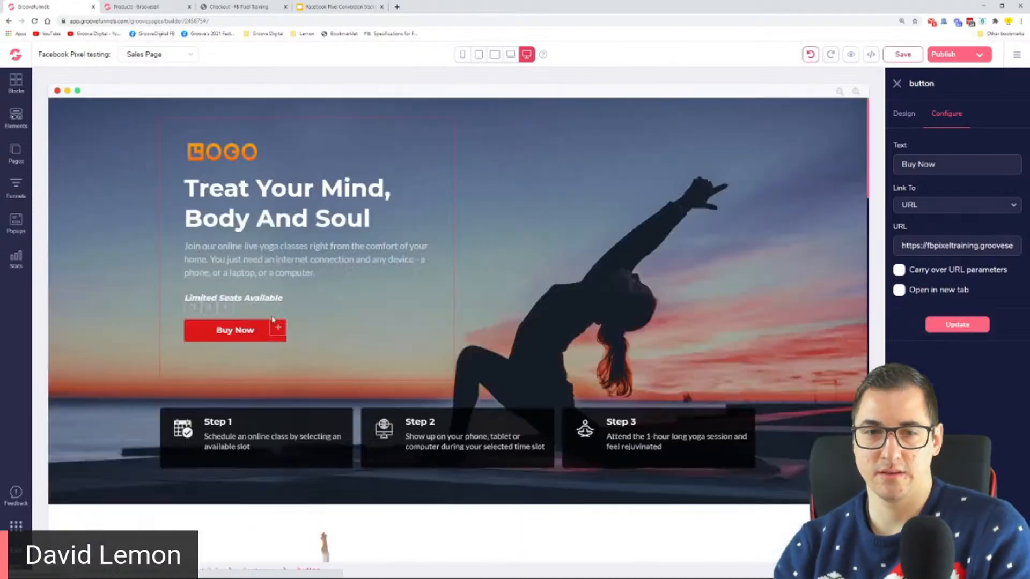
{"action": "left_click", "coordinate": [955, 56]}
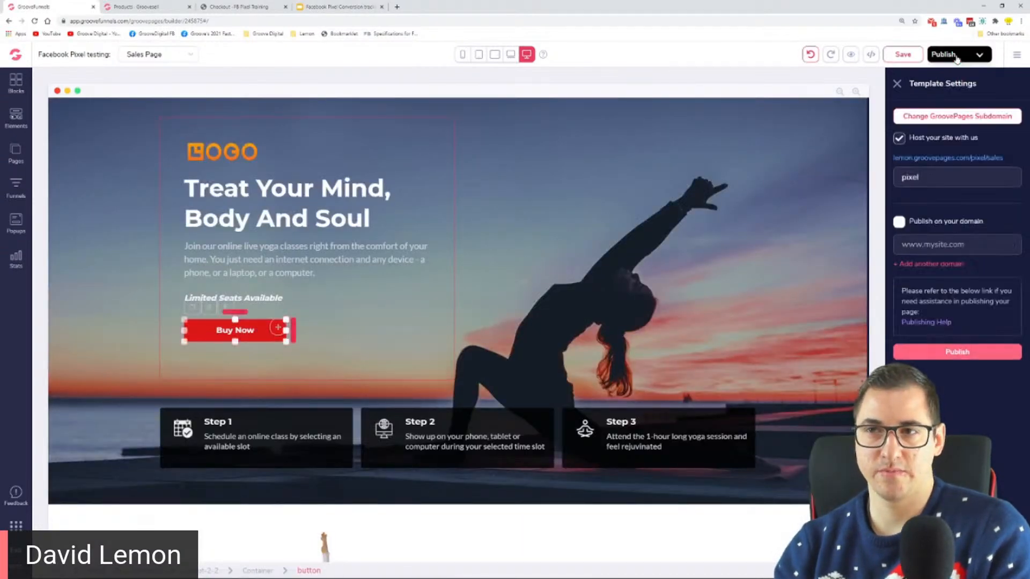
{"action": "left_click", "coordinate": [957, 351]}
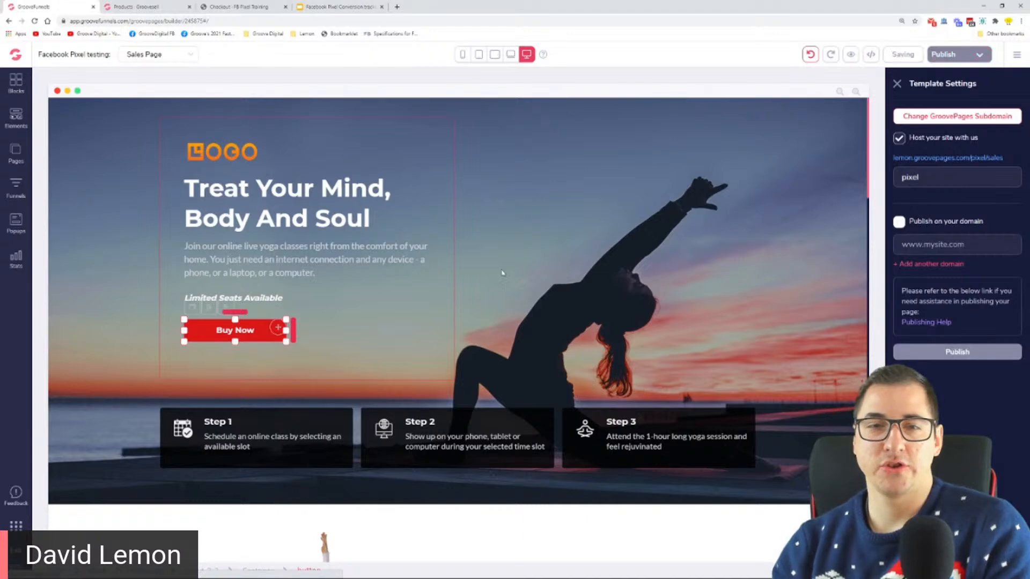
Open the Upsell Page and look over its "Yes! Add this to my order!" button and "No thanks" link
{"action": "left_click", "coordinate": [16, 156]}
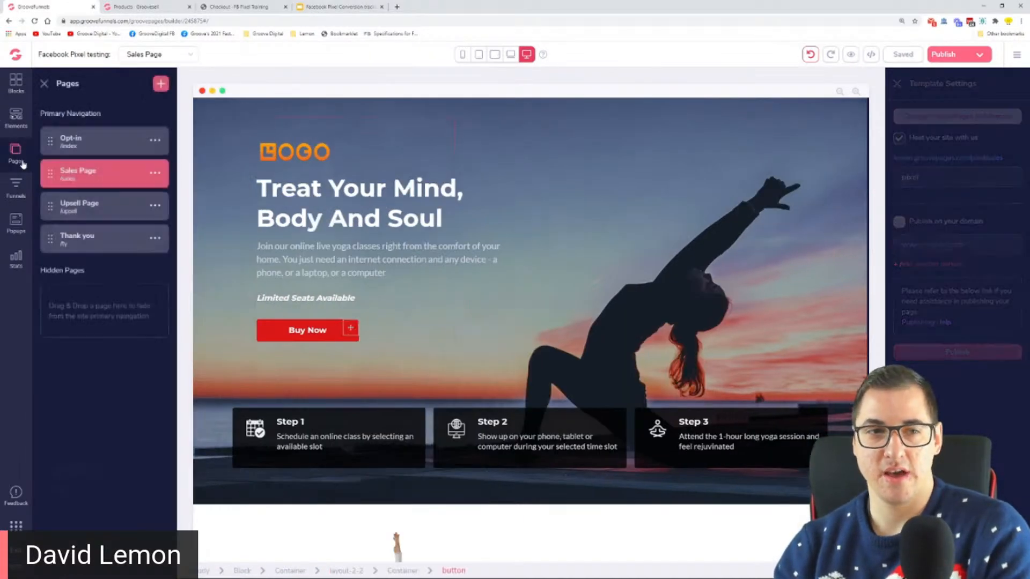
{"action": "left_click", "coordinate": [102, 214]}
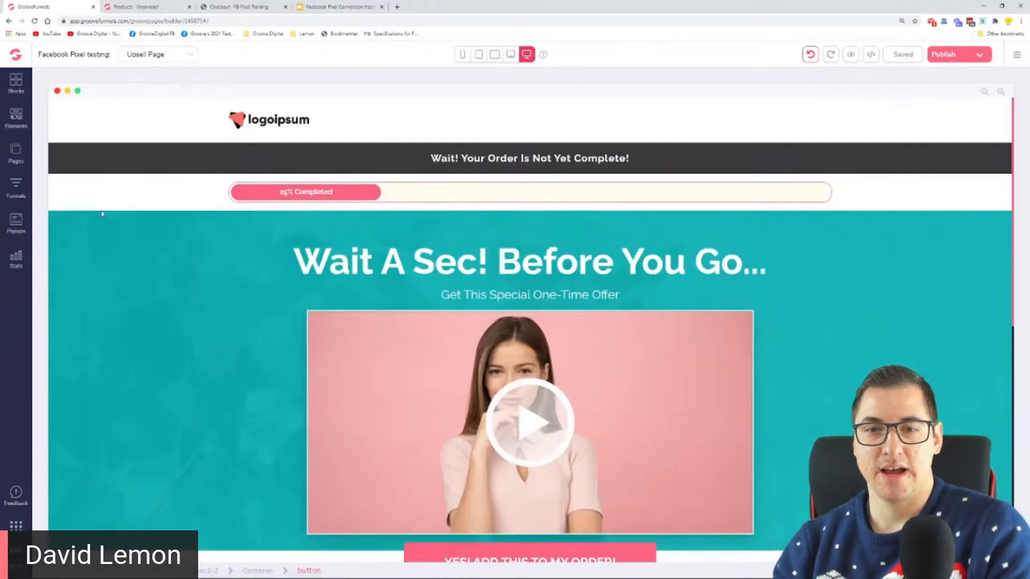
{"action": "scroll", "coordinate": [102, 214], "scroll_direction": "down", "scroll_amount": 3}
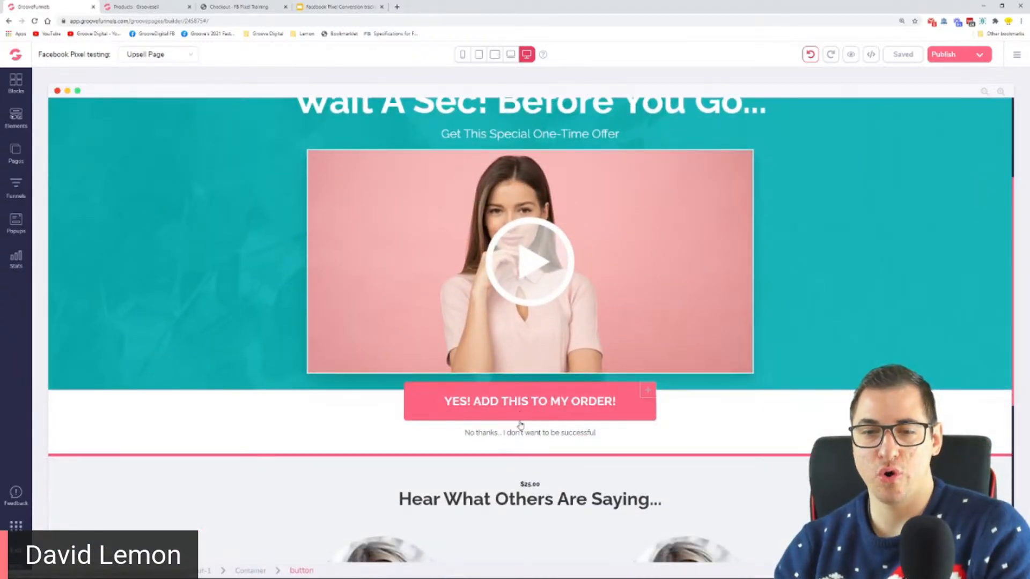
{"action": "scroll", "coordinate": [511, 396], "scroll_direction": "down", "scroll_amount": 2}
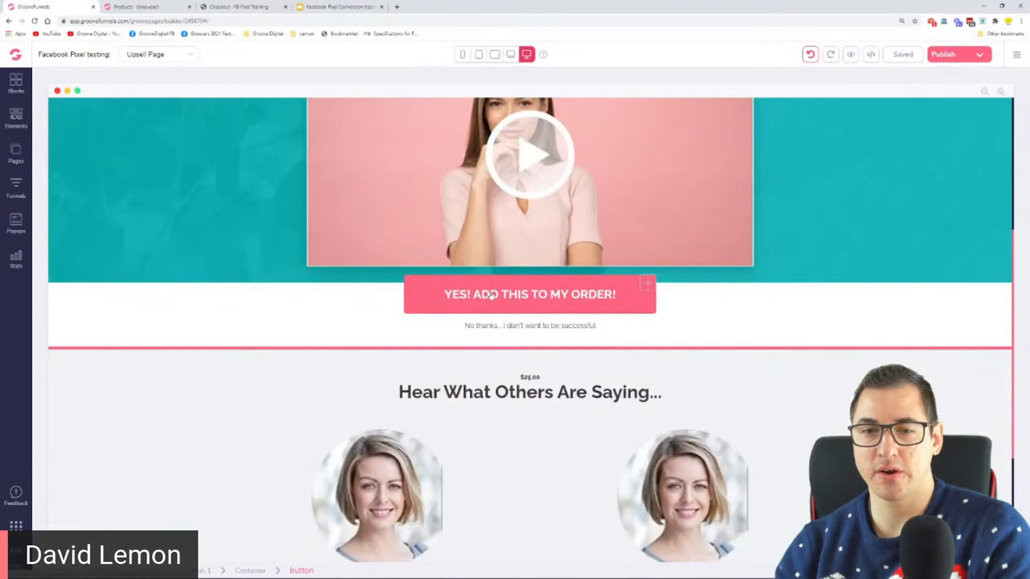
{"action": "left_click", "coordinate": [489, 327]}
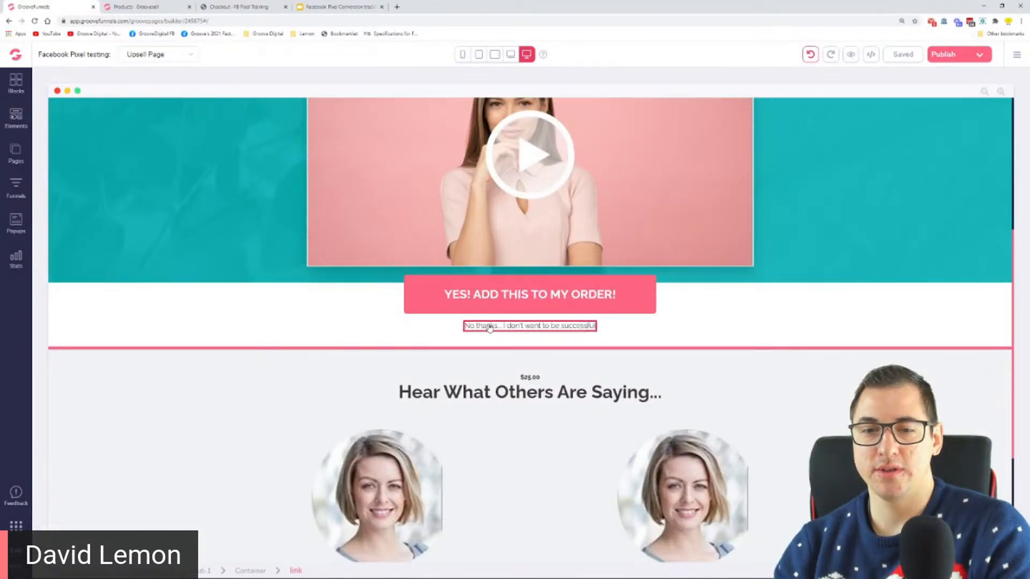
{"action": "scroll", "coordinate": [518, 363], "scroll_direction": "down", "scroll_amount": 1}
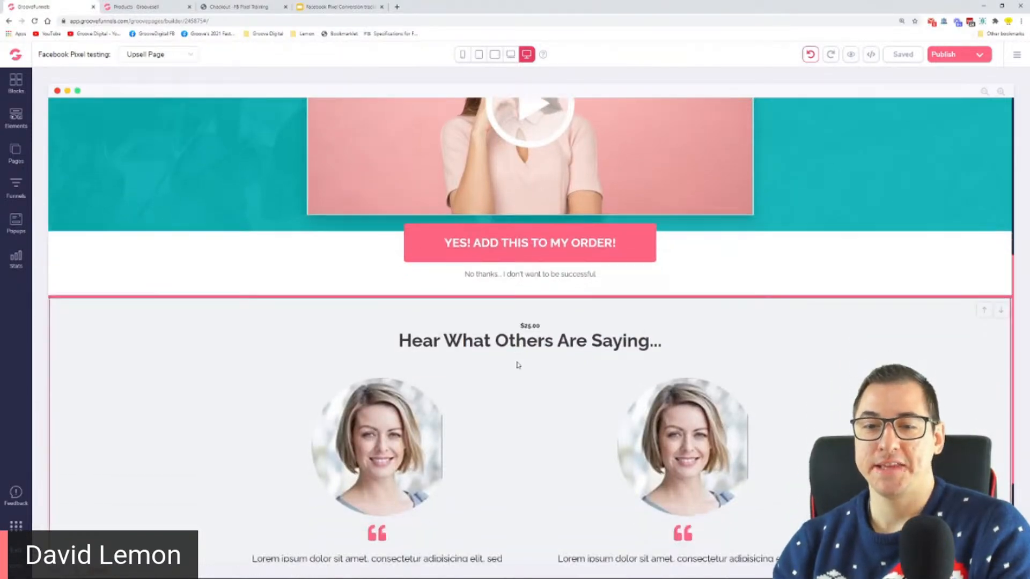
Enlarge the Upsell Page and highlight the $25.00 amount above the "Hear What Others Are Saying..." heading
{"action": "key", "text": "ctrl+plus"}
{"action": "key", "text": "ctrl+plus"}
{"action": "key", "text": "ctrl+plus"}
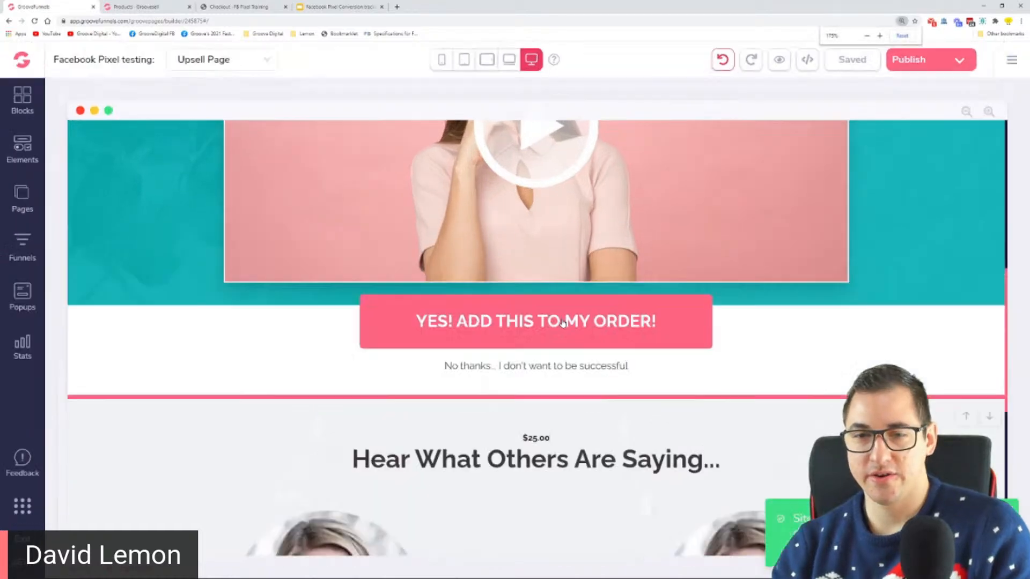
{"action": "scroll", "coordinate": [562, 323], "scroll_direction": "down", "scroll_amount": 4}
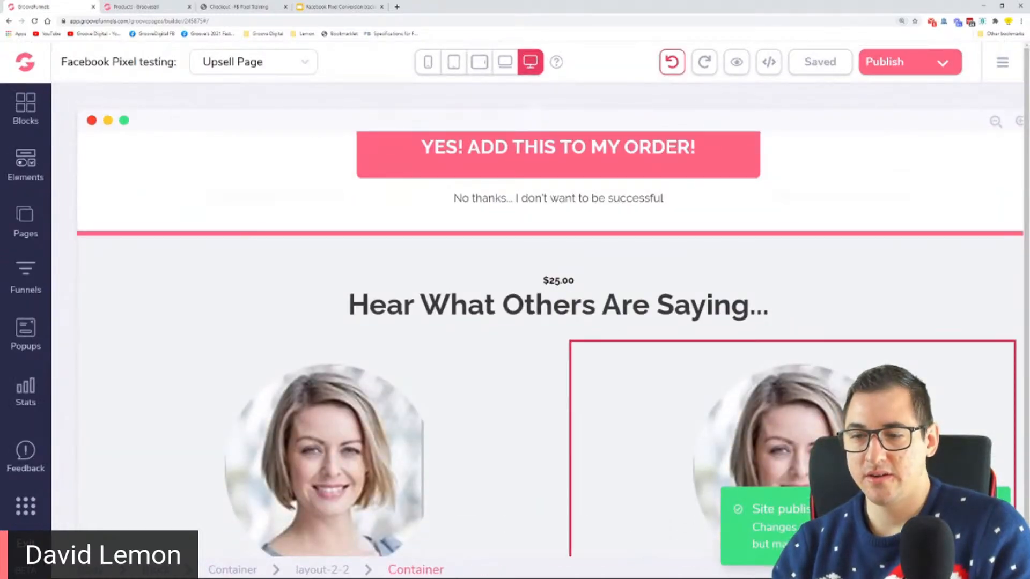
{"action": "left_click", "coordinate": [567, 279]}
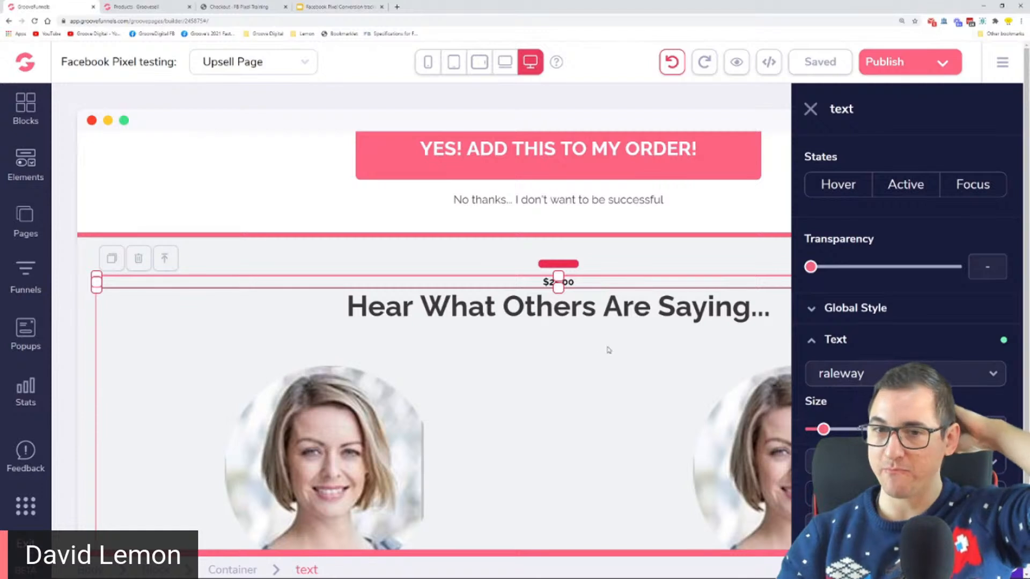
{"action": "left_click", "coordinate": [538, 371]}
{"action": "left_click_drag", "start_coordinate": [549, 282], "coordinate": [575, 282]}
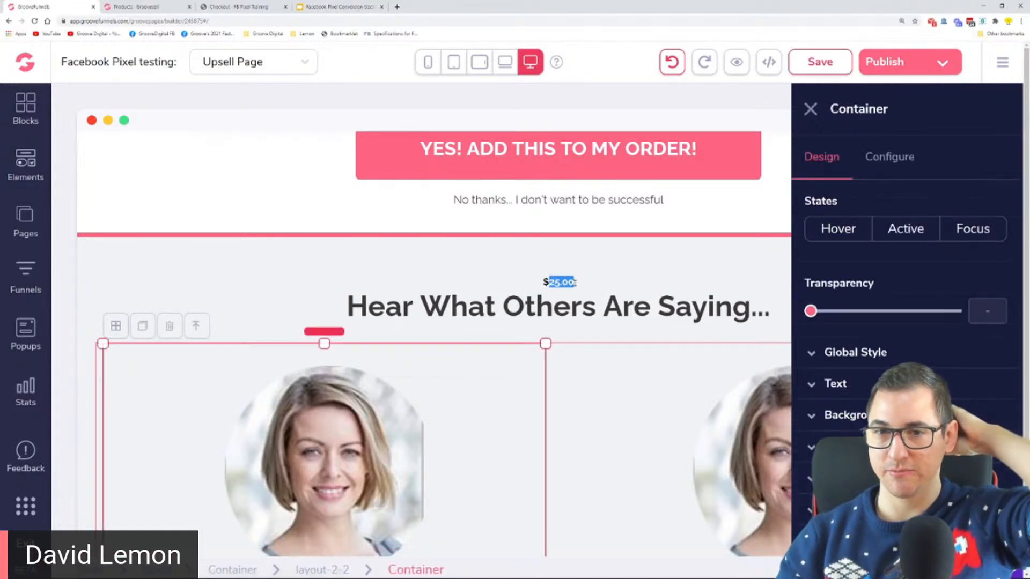
{"action": "left_click", "coordinate": [575, 283]}
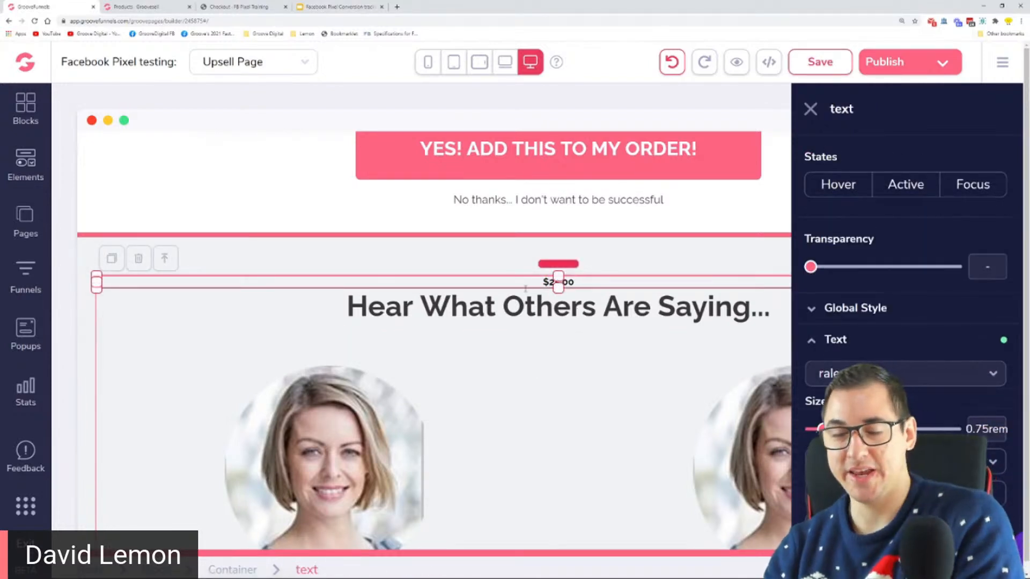
{"action": "left_click", "coordinate": [508, 268]}
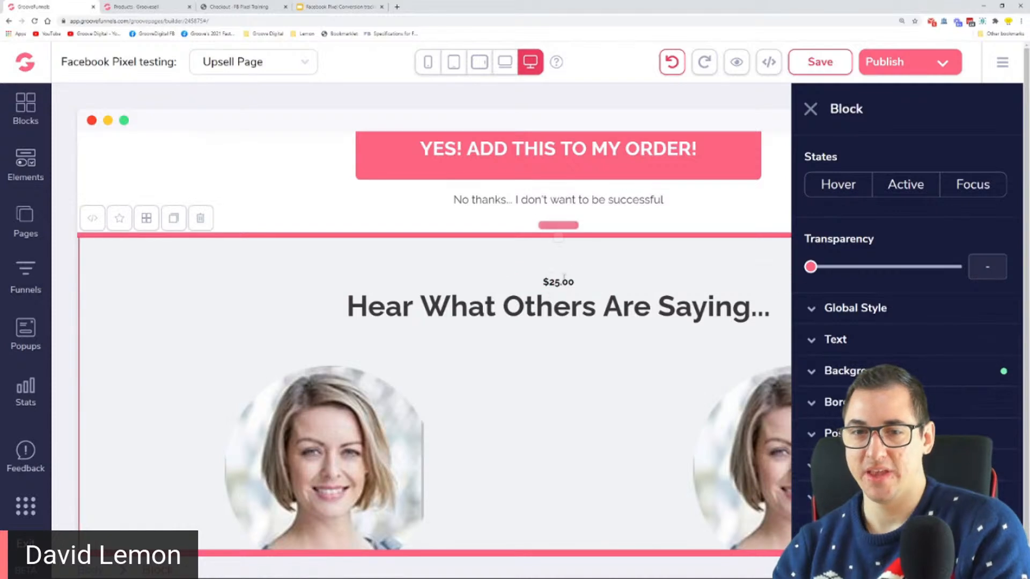
Set the text colour of the $25.00 price to #F0F2F4
{"action": "left_click_drag", "start_coordinate": [575, 283], "coordinate": [536, 282]}
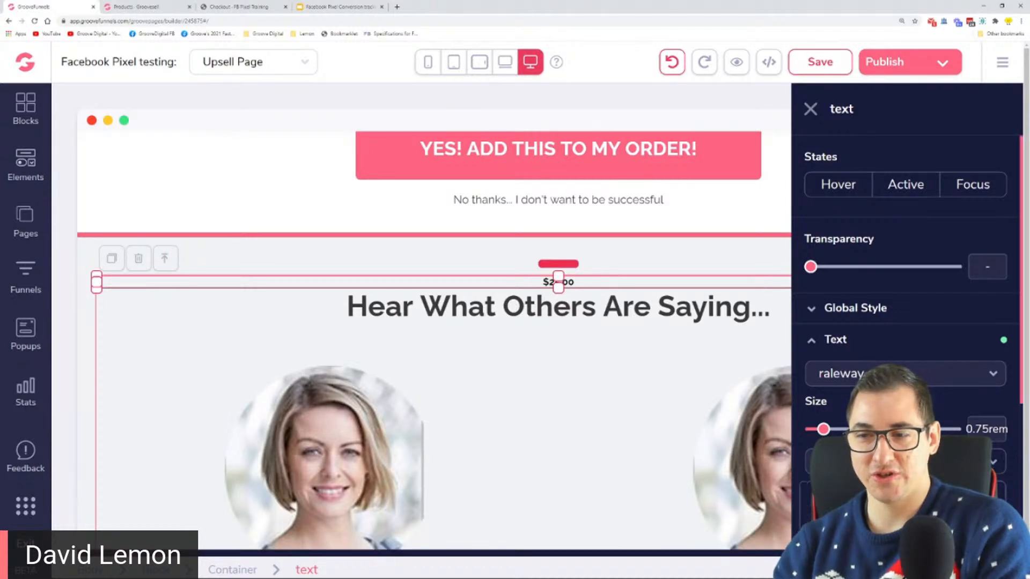
{"action": "scroll", "coordinate": [907, 322], "scroll_direction": "down", "scroll_amount": 3}
{"action": "left_click", "coordinate": [894, 389]}
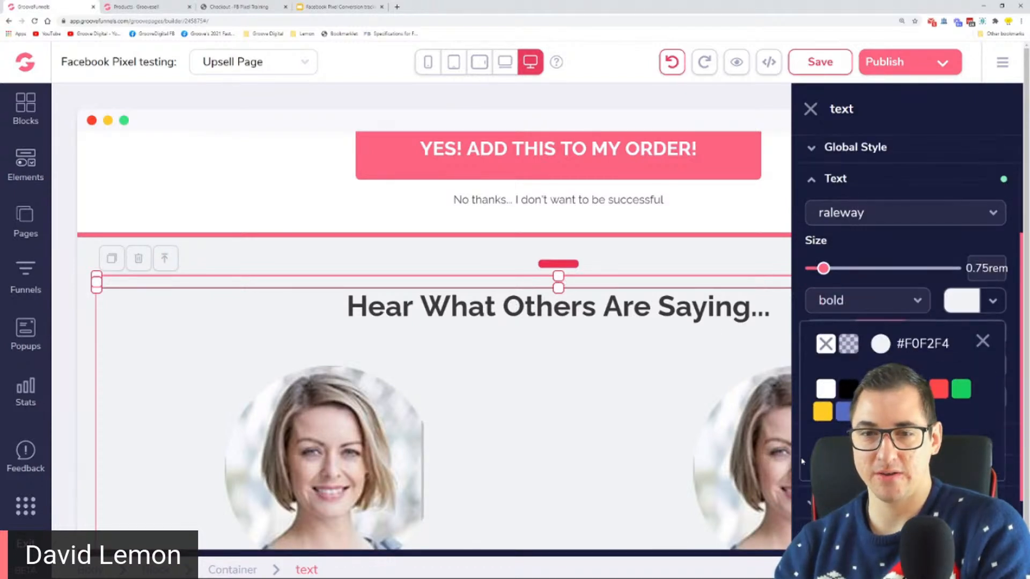
Undo the colour change of the $25.00 price and check the text above the "Hear What Others Are Saying..." heading
{"action": "left_click", "coordinate": [689, 256]}
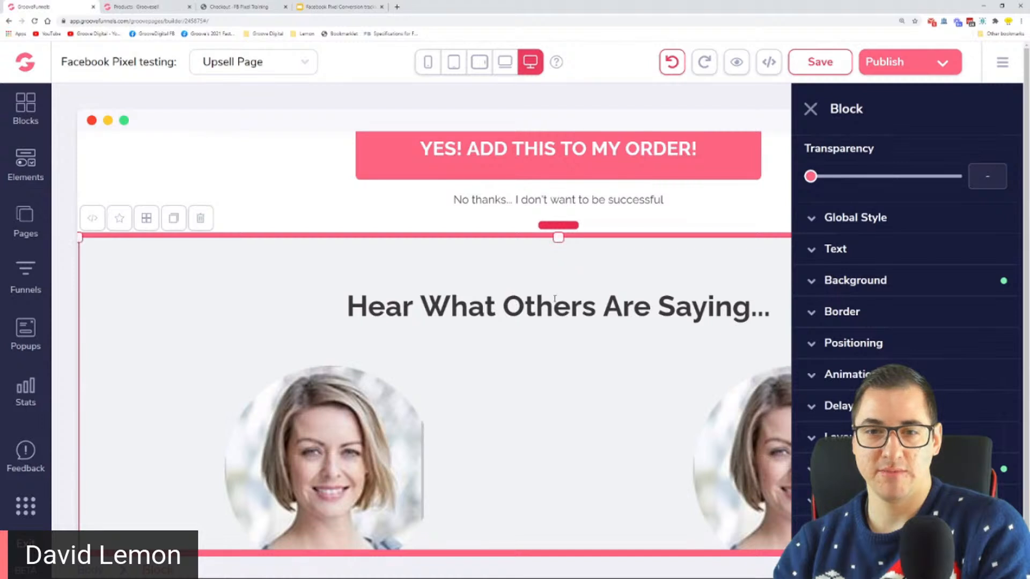
{"action": "left_click", "coordinate": [575, 282]}
{"action": "double_click", "coordinate": [842, 108]}
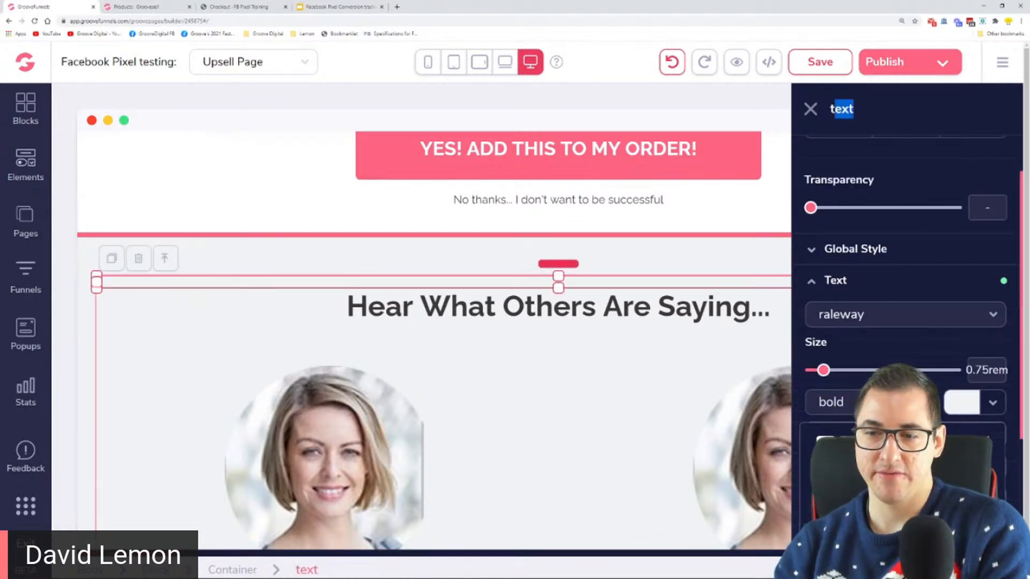
{"action": "left_click", "coordinate": [370, 247]}
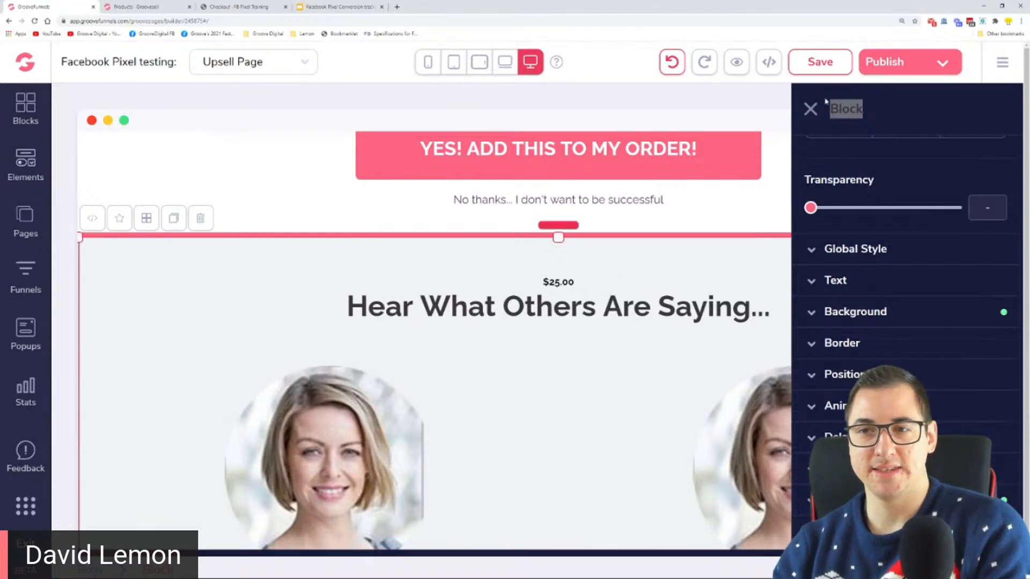
{"action": "left_click", "coordinate": [810, 110]}
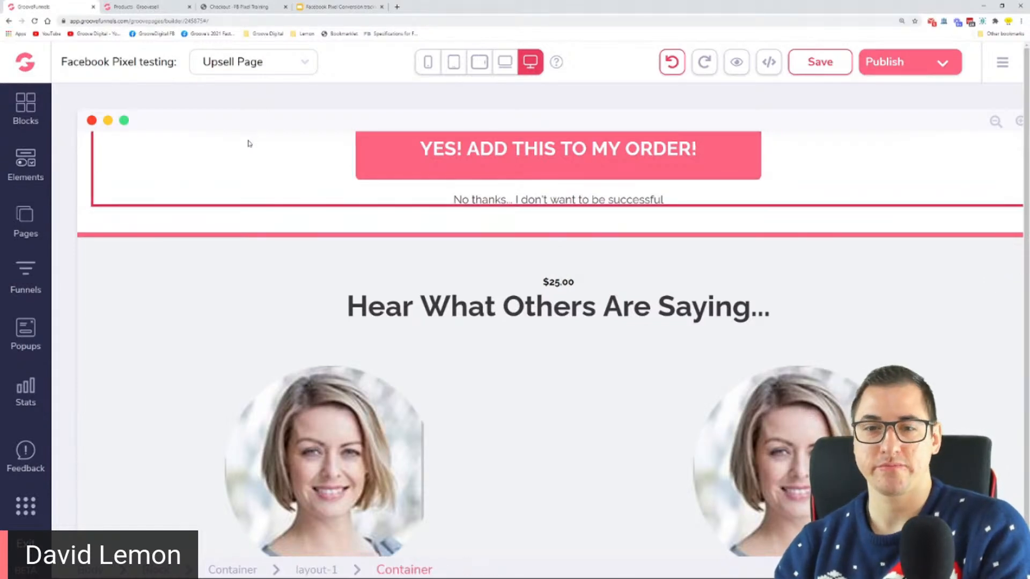
{"action": "left_click", "coordinate": [558, 282]}
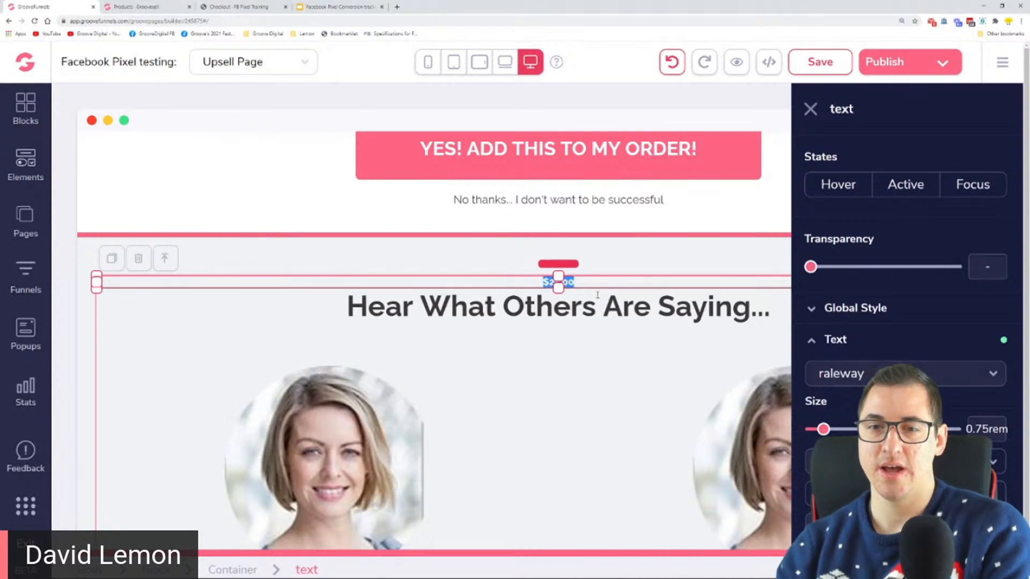
{"action": "left_click", "coordinate": [421, 250]}
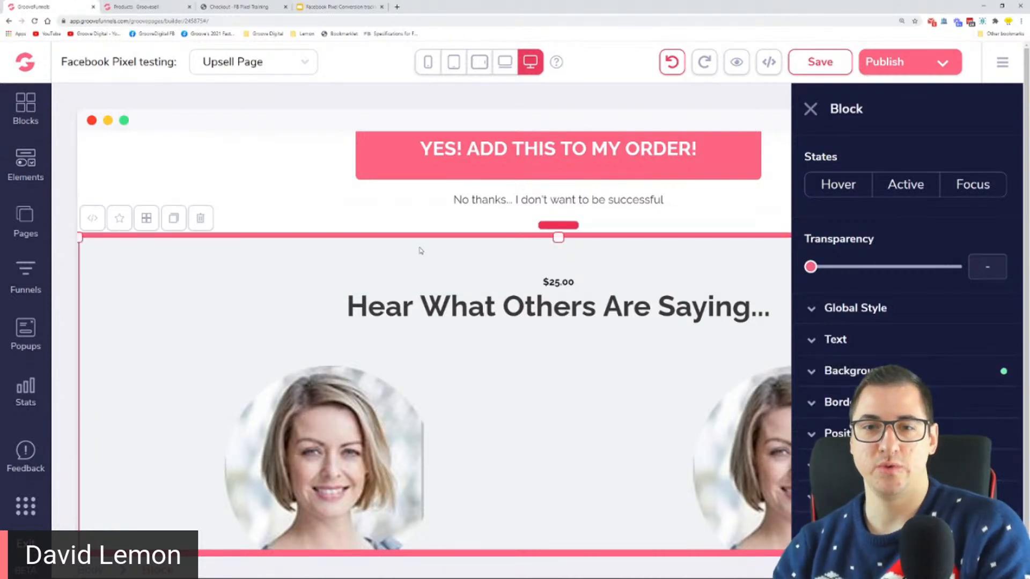
Switch to the Google Slides presentation and highlight "Get the Facebook pixel helper" on the Step 2 slide
{"action": "left_click", "coordinate": [304, 5]}
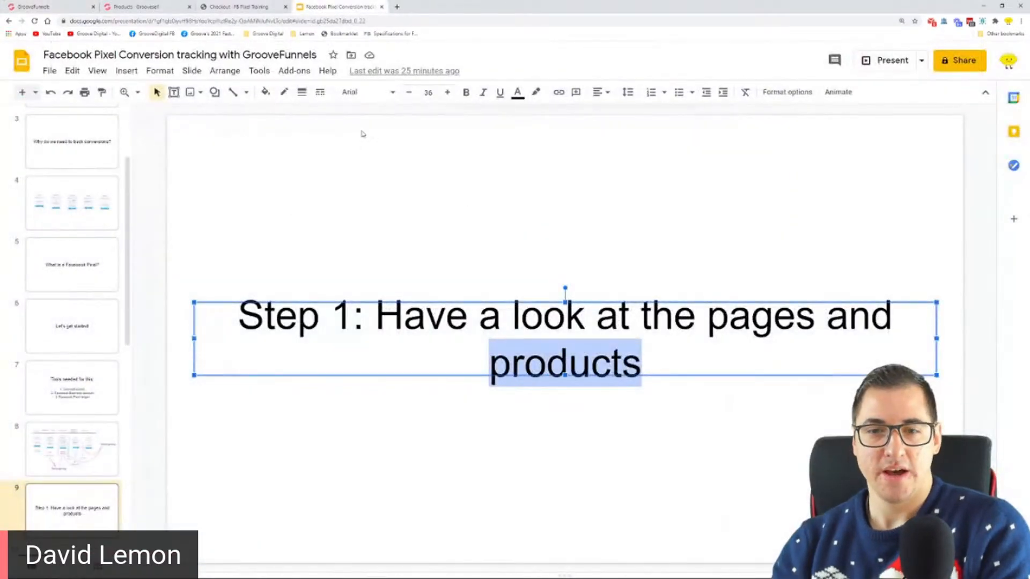
{"action": "left_click", "coordinate": [393, 260]}
{"action": "scroll", "coordinate": [230, 382], "scroll_direction": "down", "scroll_amount": 1}
{"action": "scroll", "coordinate": [120, 408], "scroll_direction": "down", "scroll_amount": 2}
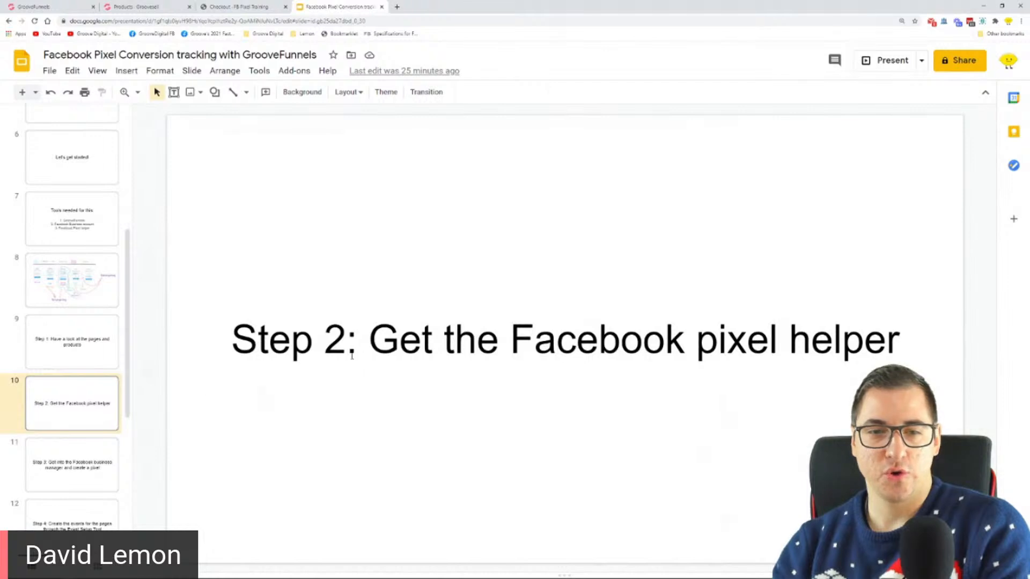
{"action": "left_click_drag", "start_coordinate": [367, 338], "coordinate": [896, 344]}
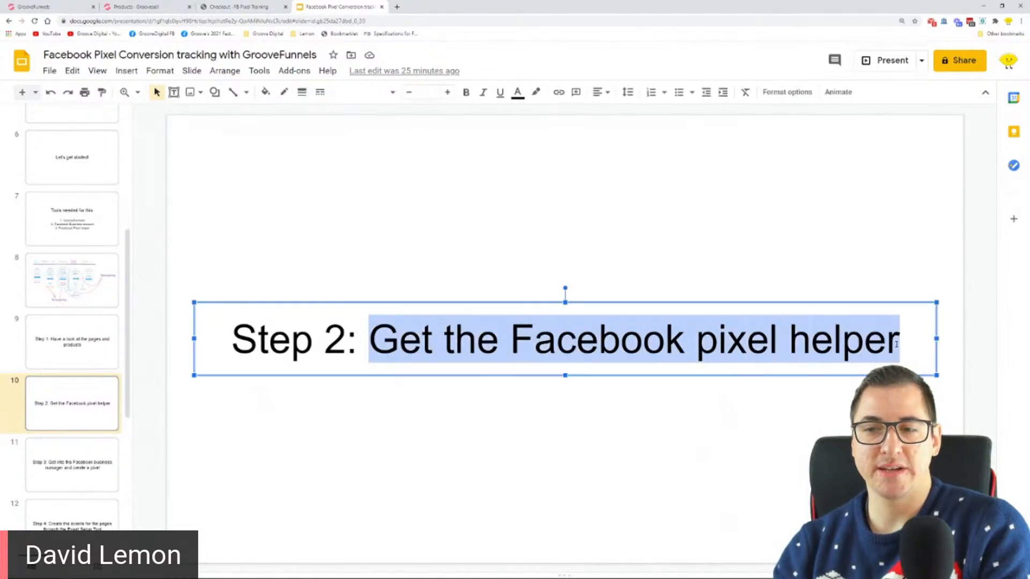
Search Google for "facebook pixel helper" in a new browser tab and open the extension's Chrome Web Store page
{"action": "left_click", "coordinate": [400, 7]}
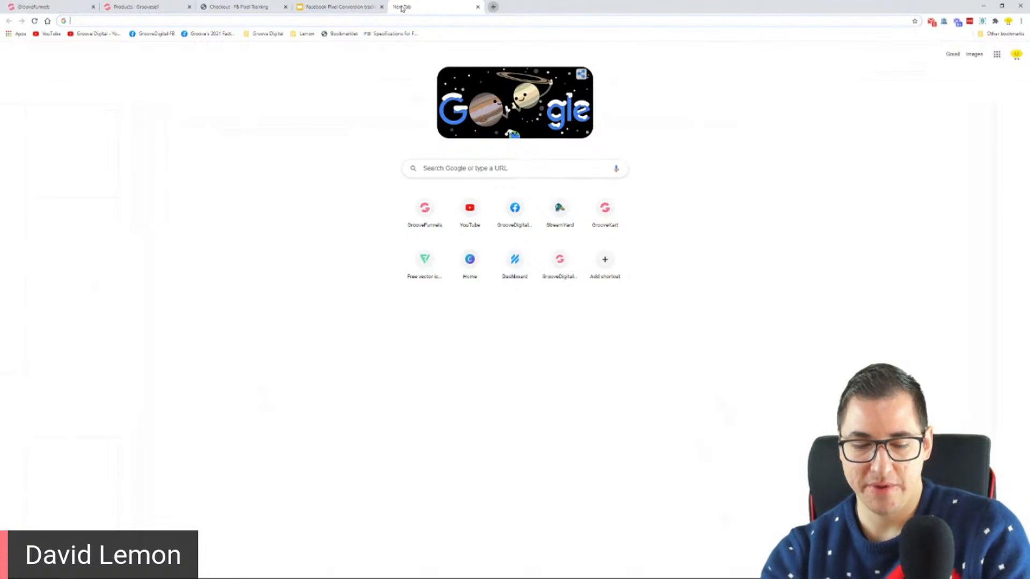
{"action": "type", "text": "facebook"}
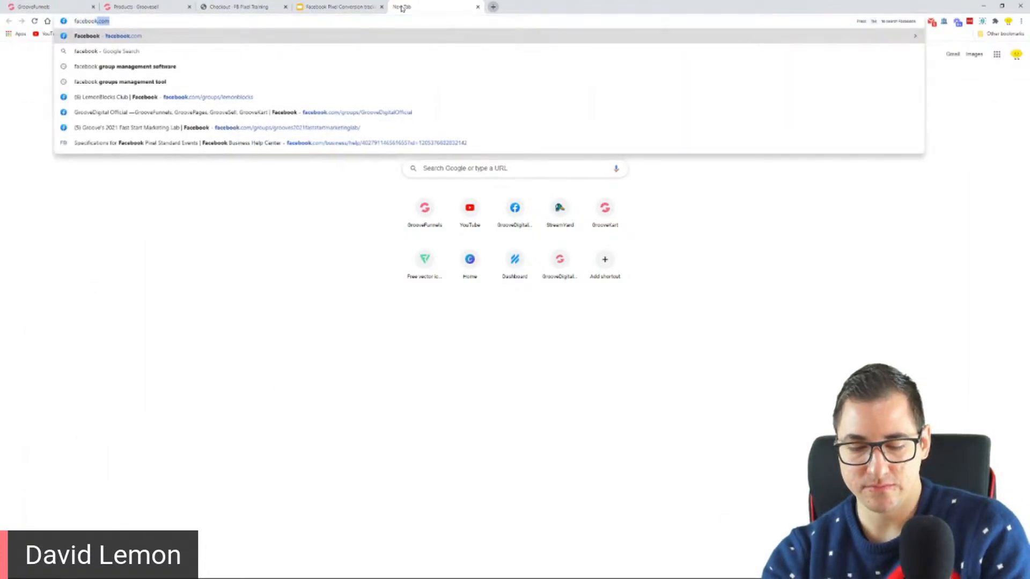
{"action": "type", "text": " pixel "}
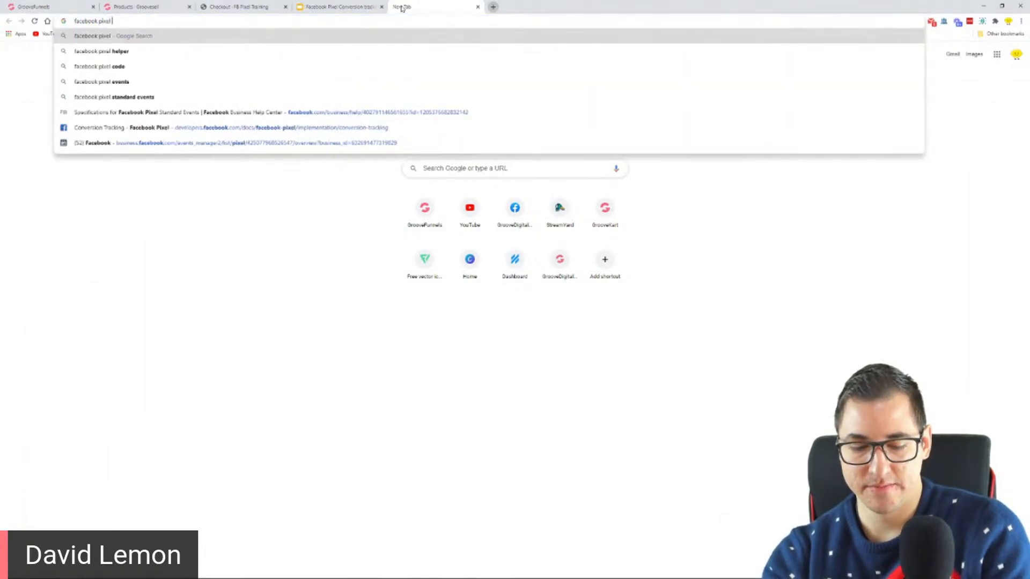
{"action": "type", "text": "helper"}
{"action": "key", "text": "Return"}
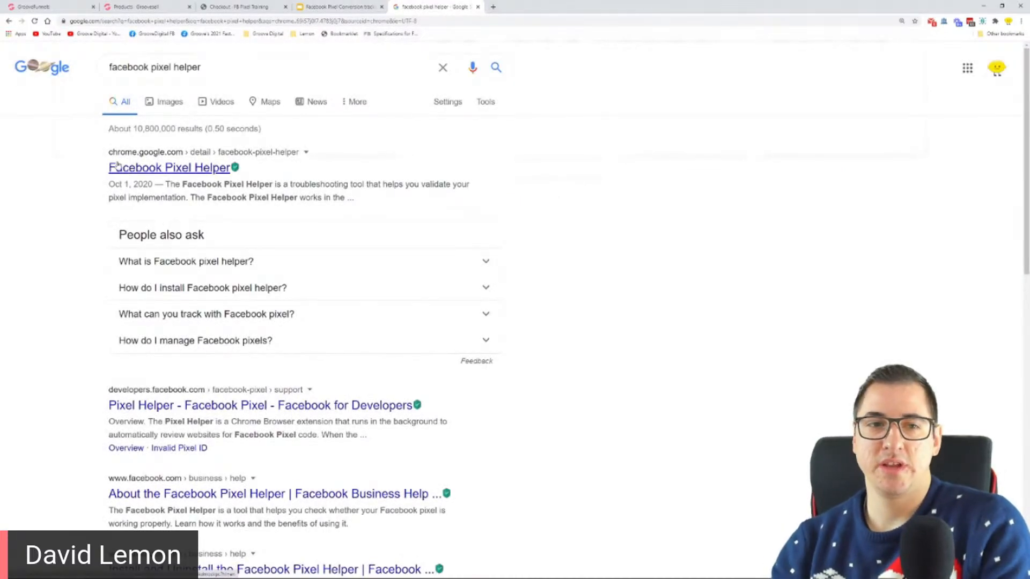
{"action": "key", "text": "ctrl+plus"}
{"action": "key", "text": "ctrl+plus"}
{"action": "key", "text": "ctrl+plus"}
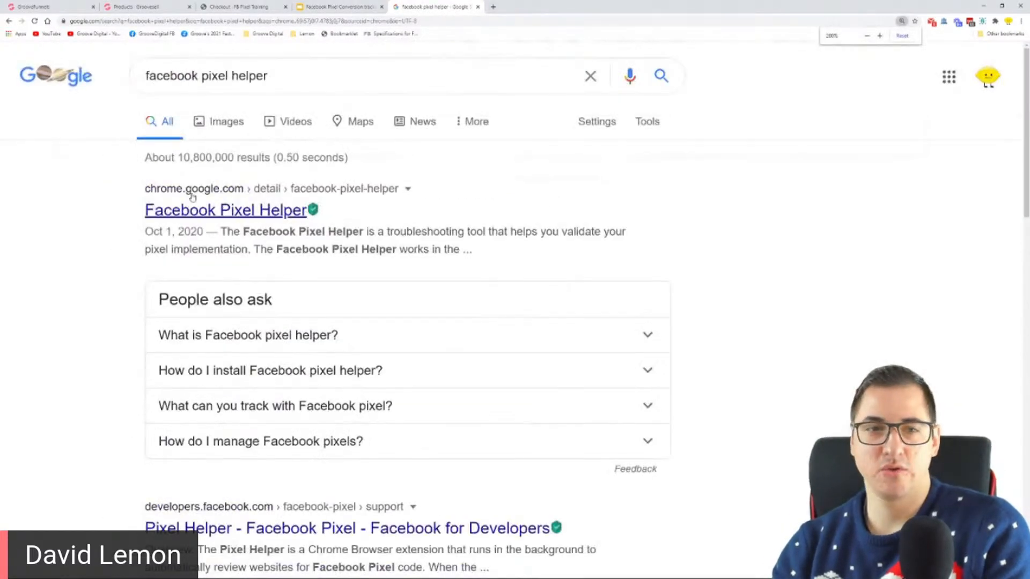
{"action": "left_click", "coordinate": [221, 208]}
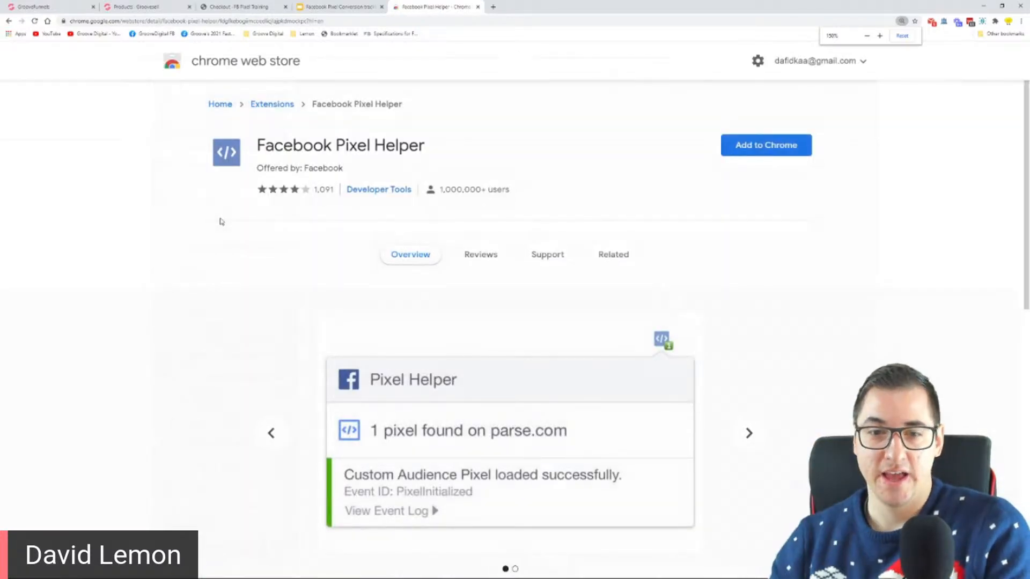
Add the Facebook Pixel Helper extension to Chrome and dismiss the installation notice
{"action": "left_click", "coordinate": [787, 151]}
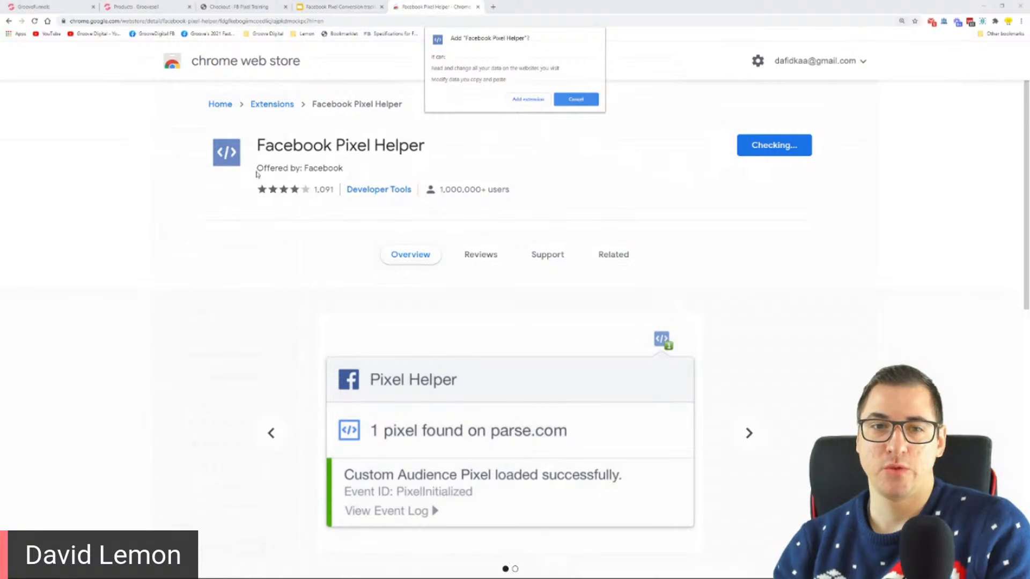
{"action": "left_click", "coordinate": [528, 101]}
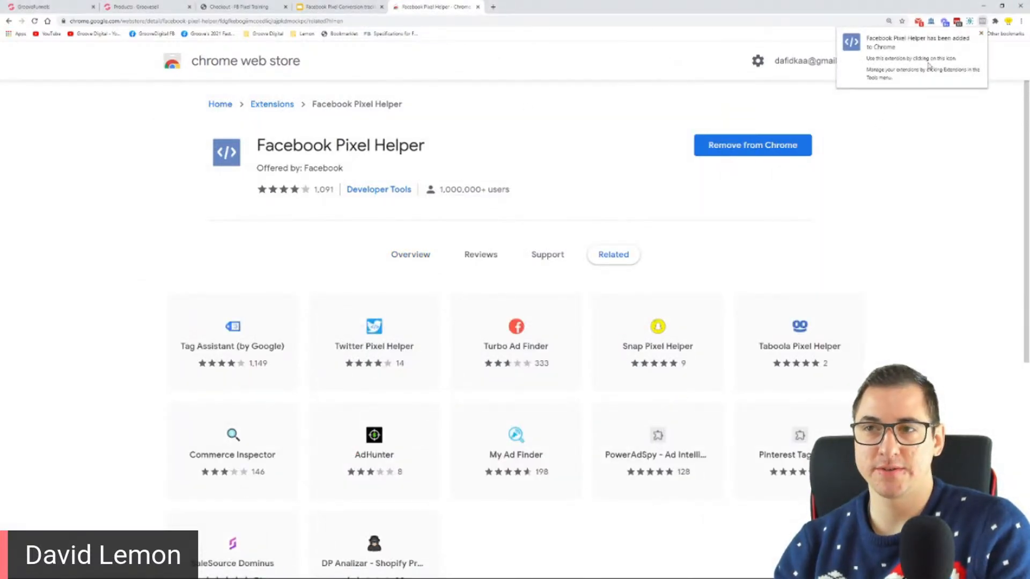
{"action": "left_click", "coordinate": [981, 35]}
Pin Facebook Pixel Helper so its icon stays visible in the browser beside the other extensions
{"action": "left_click", "coordinate": [996, 21]}
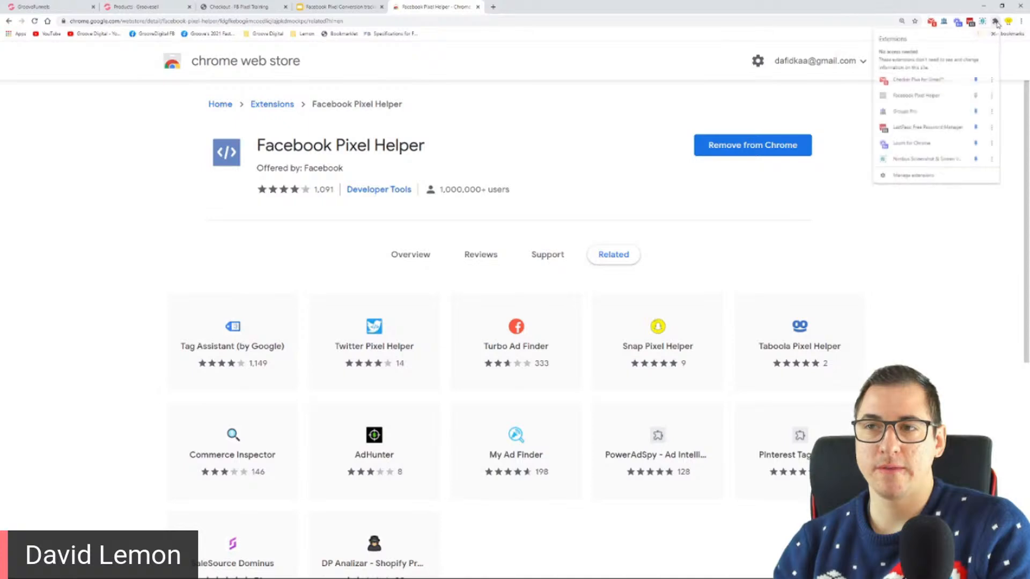
{"action": "left_click", "coordinate": [976, 95]}
{"action": "left_click", "coordinate": [996, 21]}
{"action": "left_click_drag", "start_coordinate": [933, 21], "coordinate": [924, 21]}
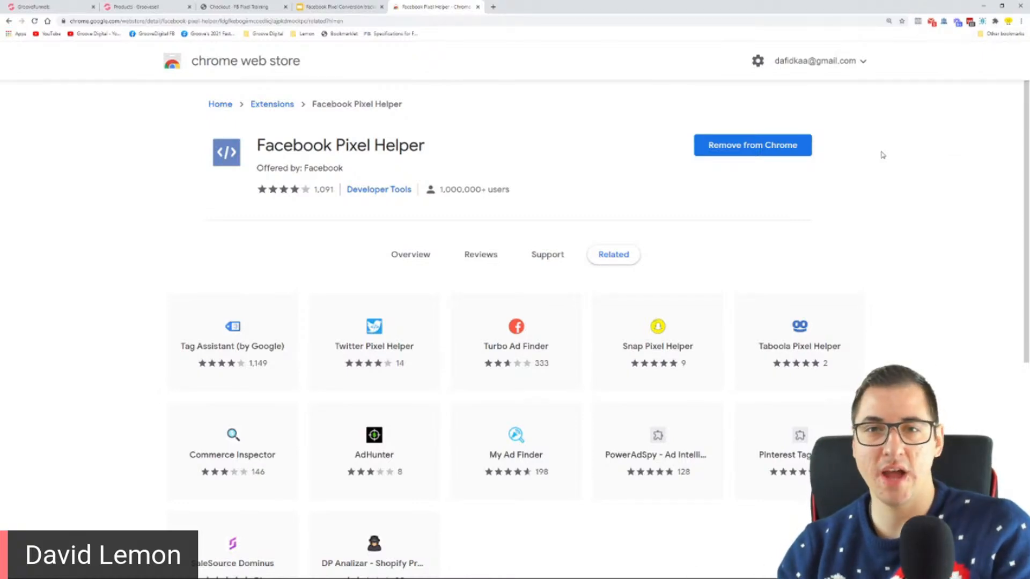
Look through the slides, checkout page and page builder, and open groovefunnels.com in a new browser tab
{"action": "left_click", "coordinate": [324, 6]}
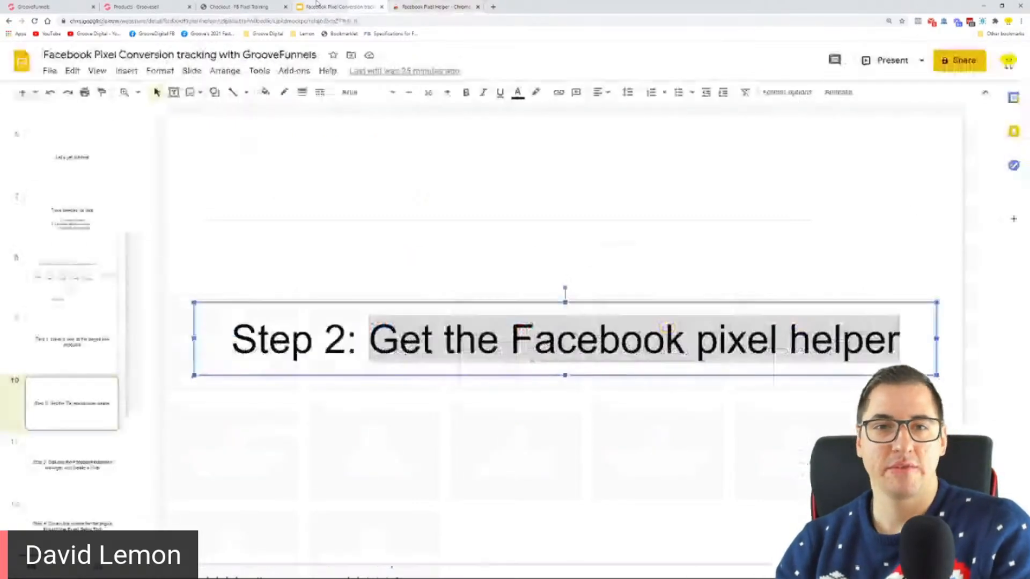
{"action": "left_click", "coordinate": [250, 4]}
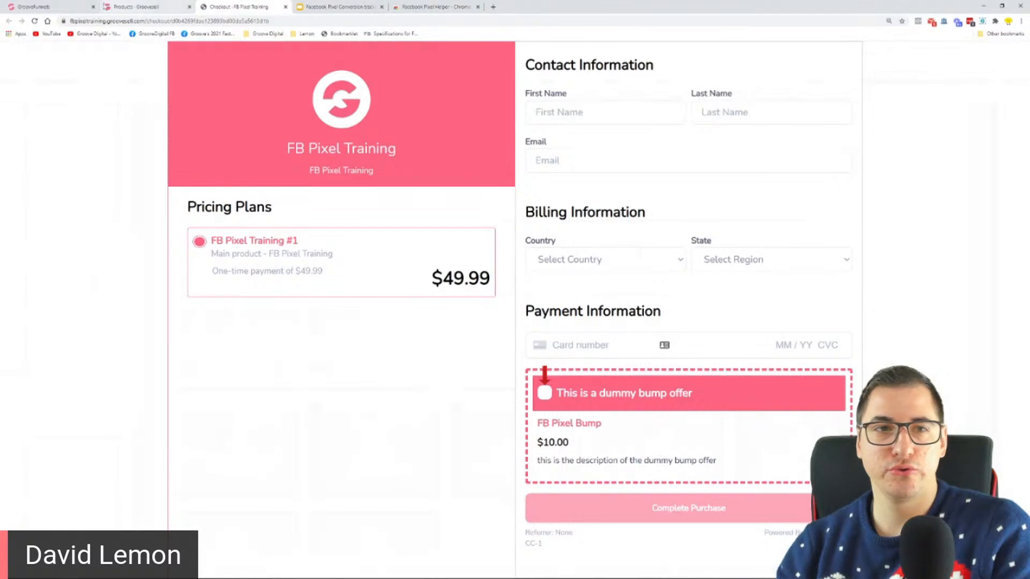
{"action": "left_click", "coordinate": [37, 4]}
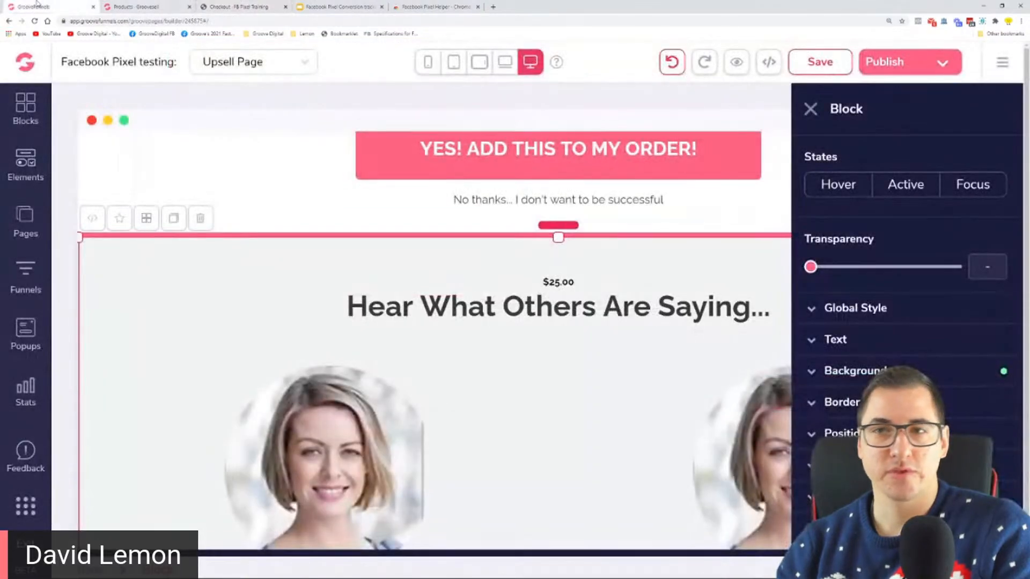
{"action": "left_click", "coordinate": [493, 7]}
{"action": "type", "text": "groovefunnels.com"}
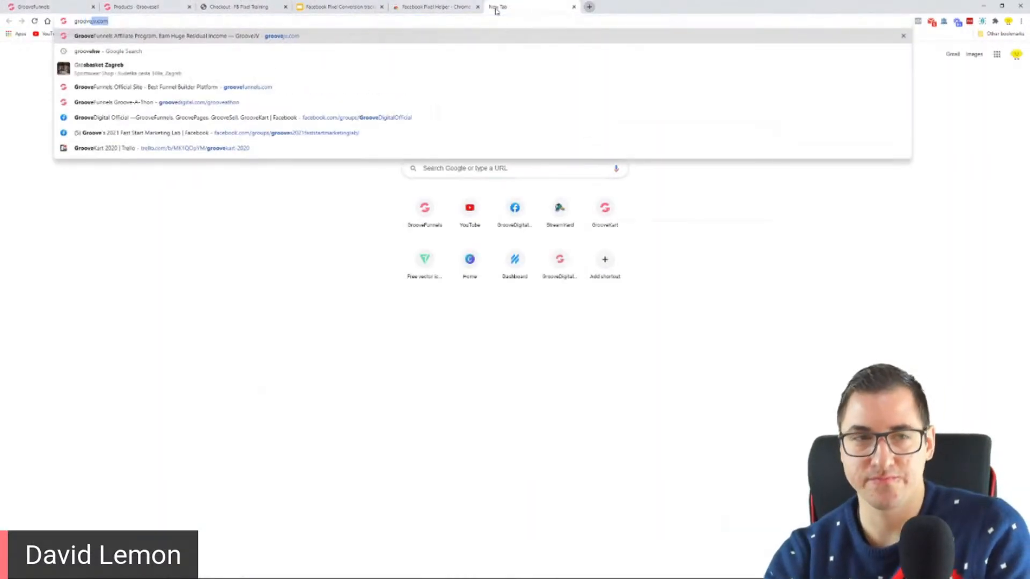
{"action": "key", "text": "Return"}
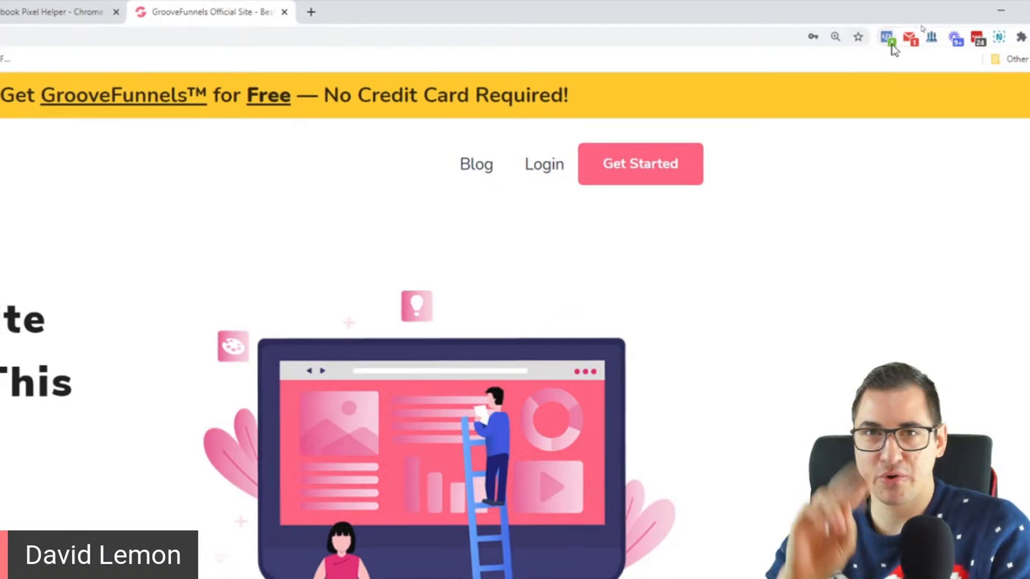
Inspect the PageView and Microdata Automatically Detected events in Facebook Pixel Helper for groovefunnels.com
{"action": "left_click", "coordinate": [893, 46]}
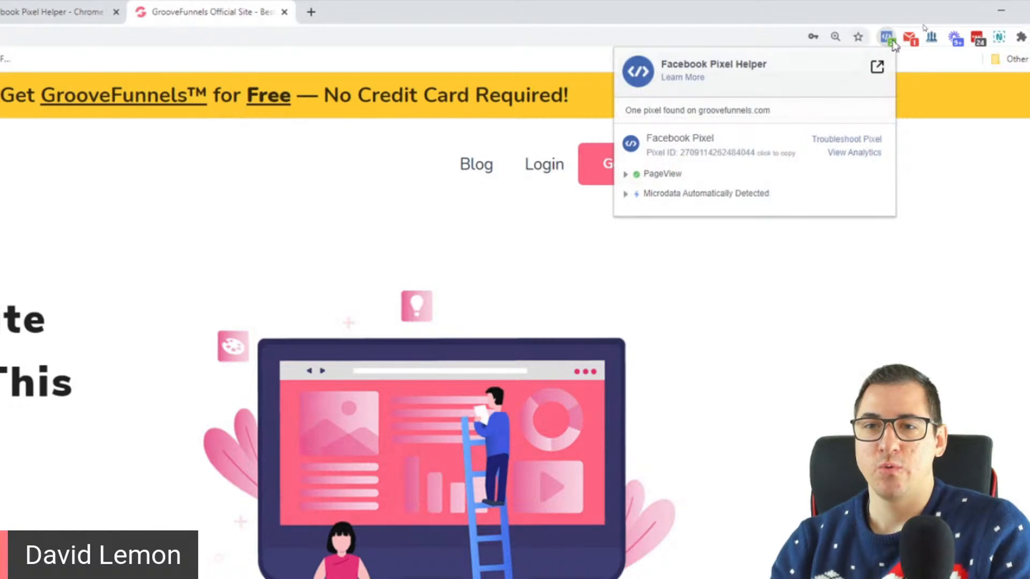
{"action": "left_click", "coordinate": [622, 175]}
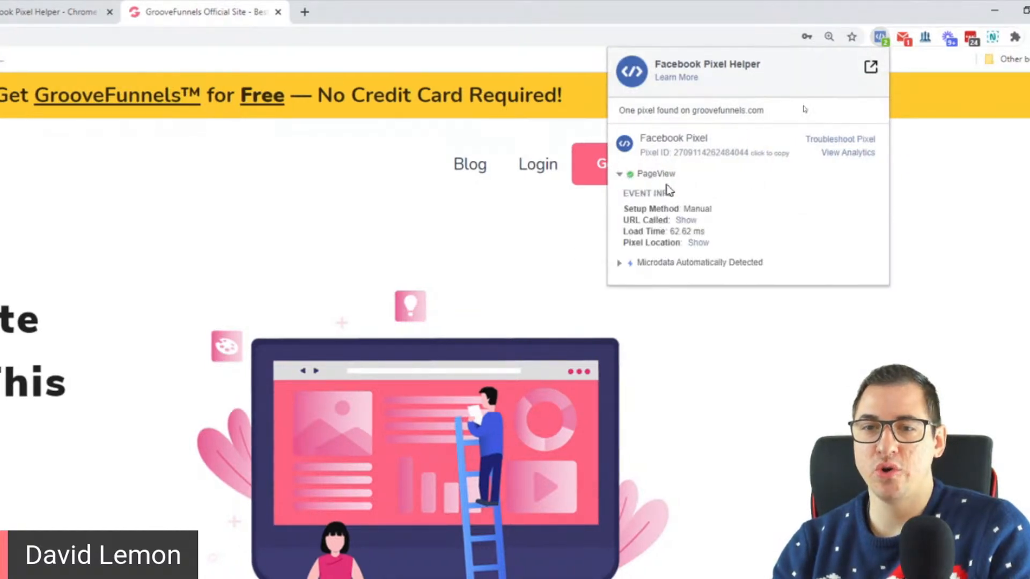
{"action": "left_click", "coordinate": [620, 263]}
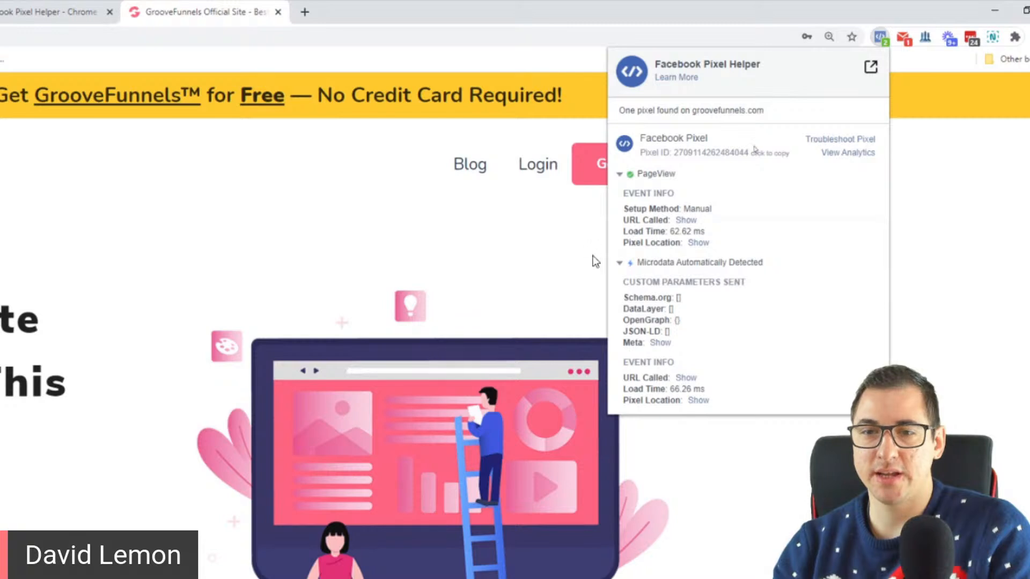
{"action": "left_click", "coordinate": [620, 175]}
{"action": "left_click", "coordinate": [621, 195]}
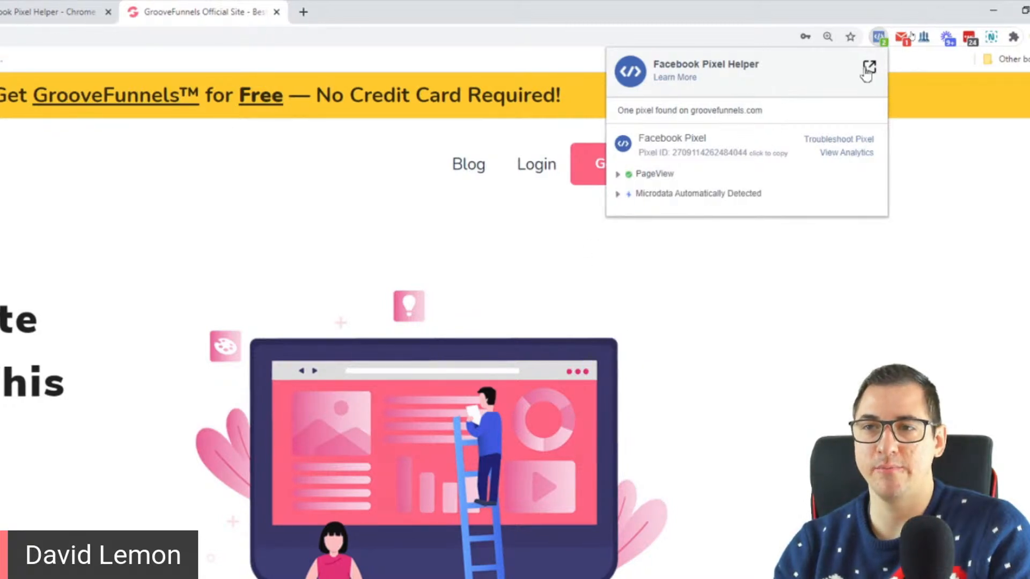
{"action": "left_click", "coordinate": [883, 27]}
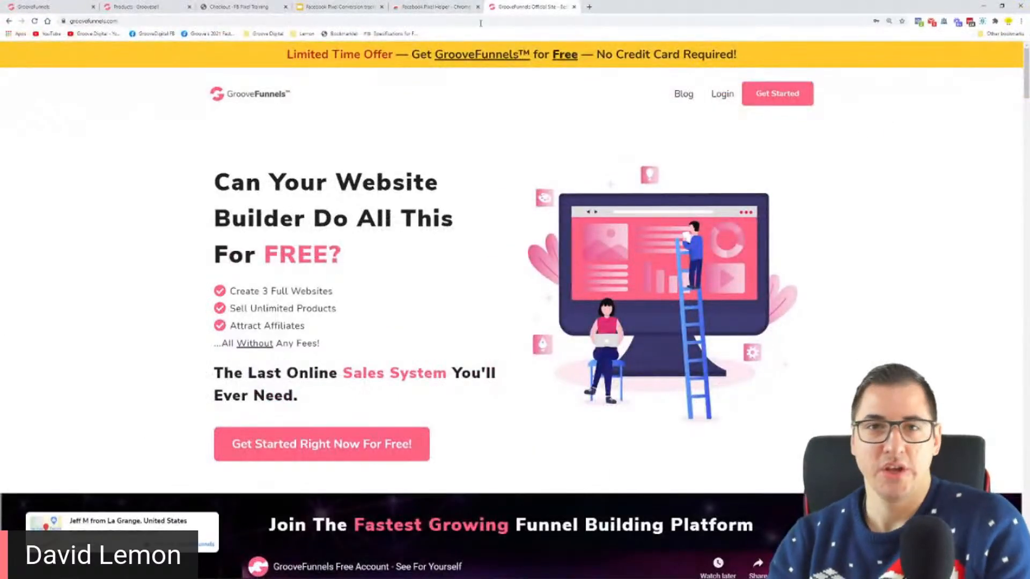
Close the GrooveFunnels website and return to the Step 2 slide in the Google Slides presentation
{"action": "left_click", "coordinate": [574, 7]}
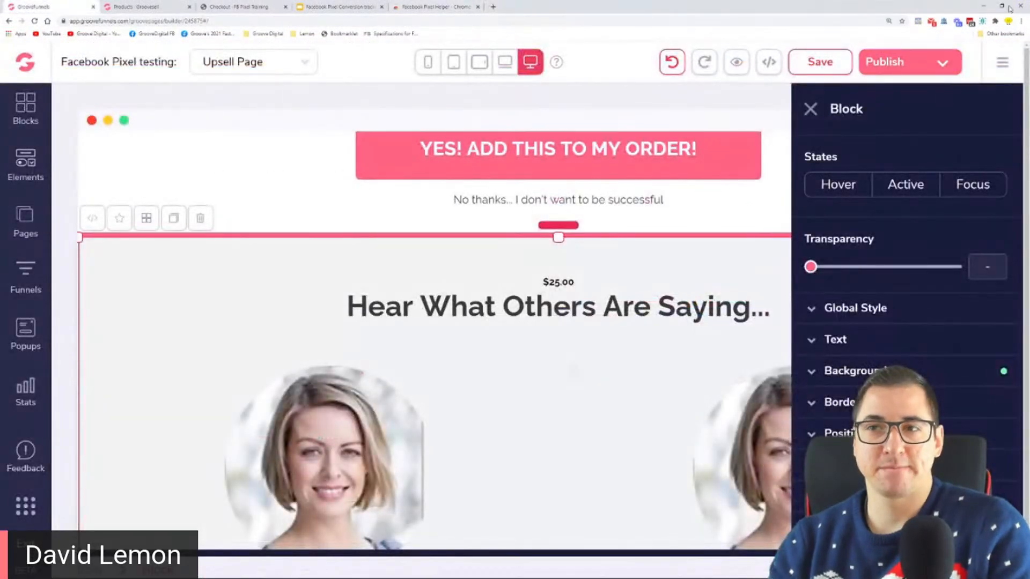
{"action": "left_click", "coordinate": [358, 6]}
{"action": "left_click", "coordinate": [448, 298]}
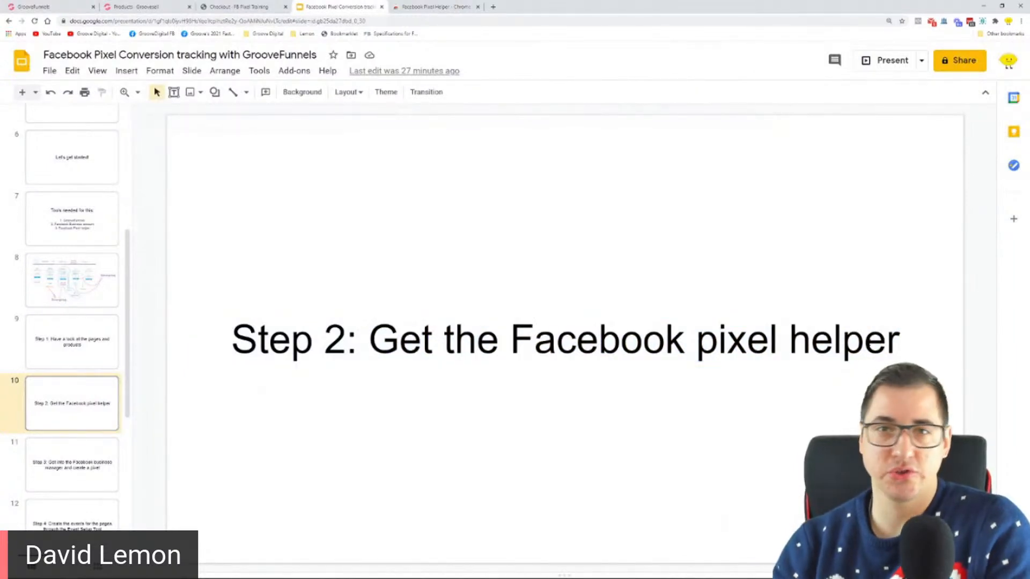
Switch to the Opera browser, check the Facebook Pixel Helper extension on the Speed Dial page, and quit Opera
{"action": "left_click", "coordinate": [421, 6]}
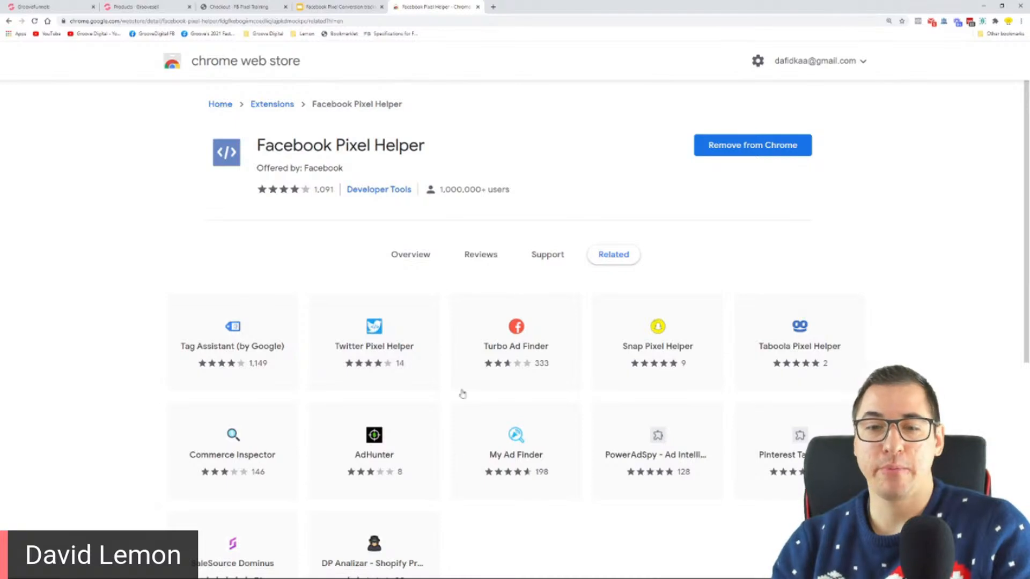
{"action": "mouse_move", "coordinate": [268, 578]}
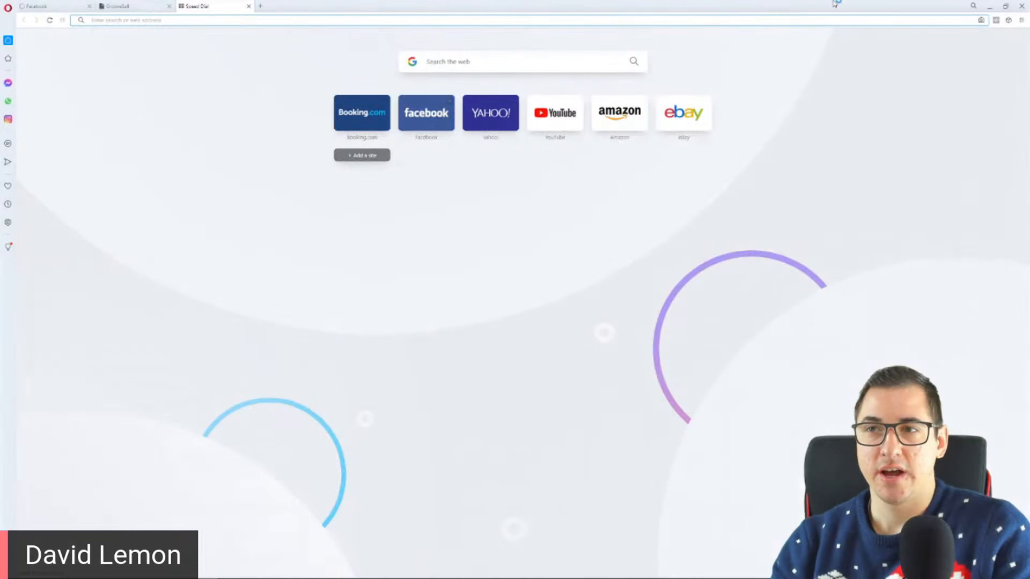
{"action": "left_click", "coordinate": [996, 22]}
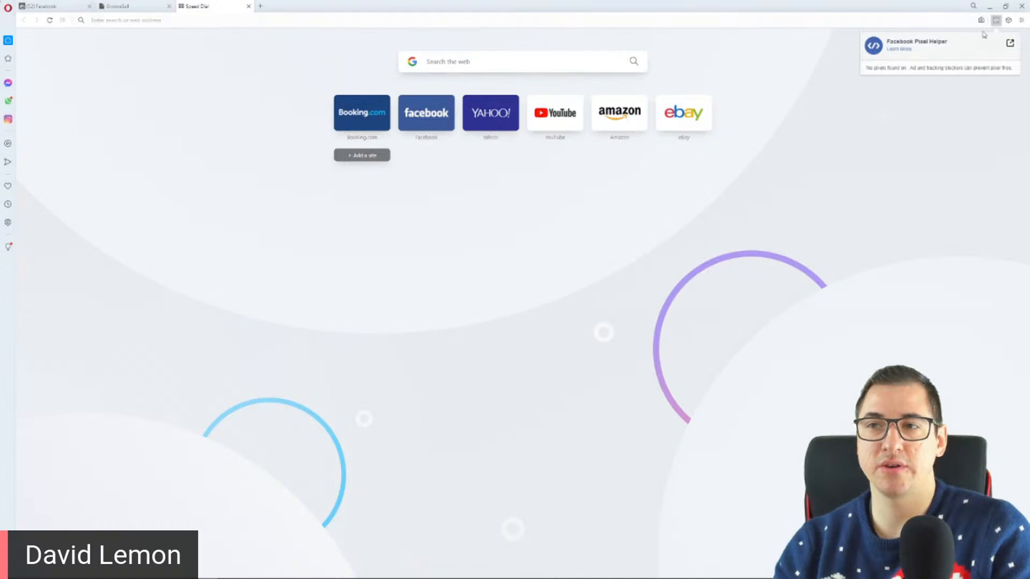
{"action": "left_click", "coordinate": [1018, 6]}
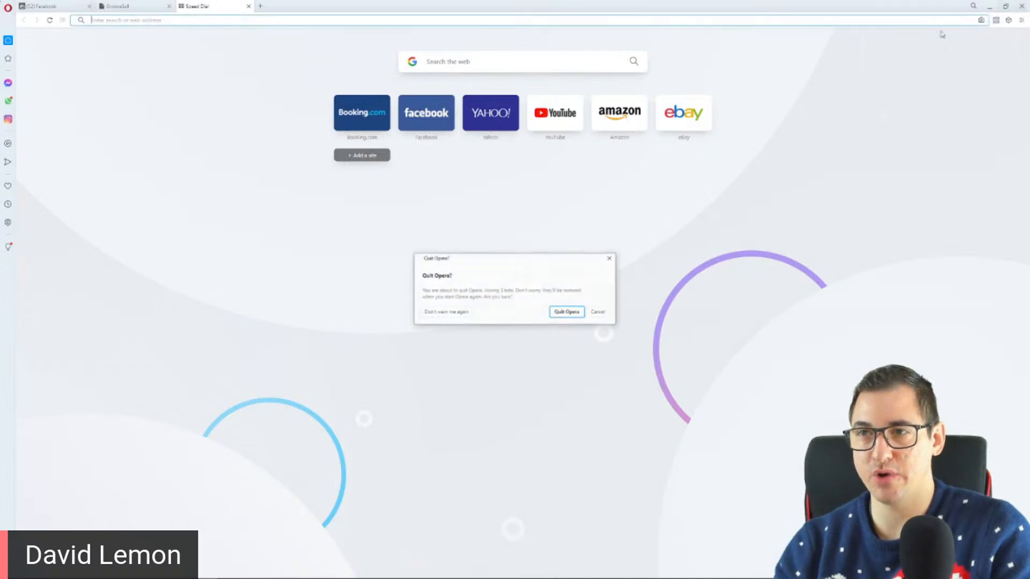
{"action": "left_click", "coordinate": [568, 311]}
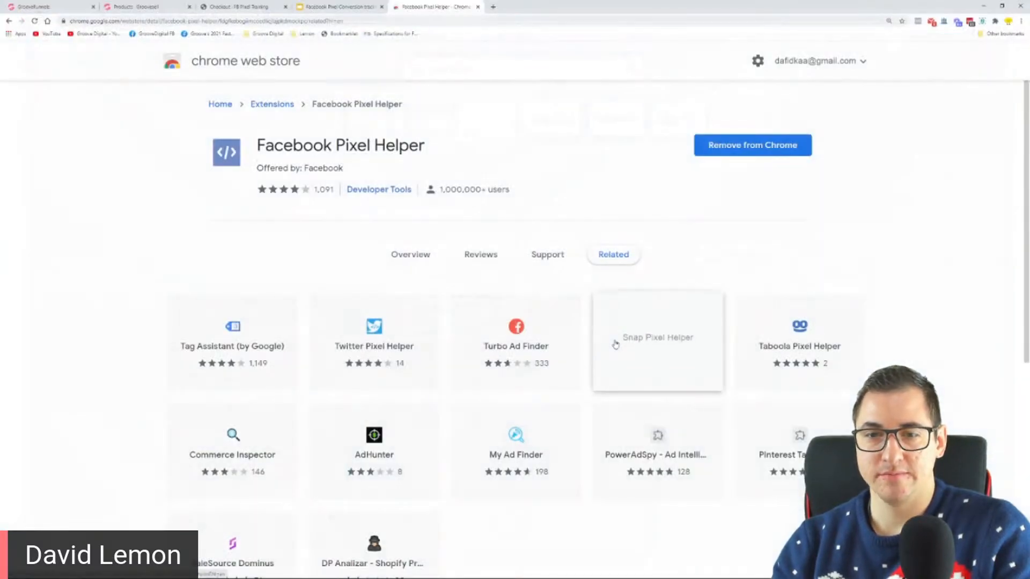
Show the Step 3 slide about Facebook Business Manager in the presentation and highlight "create a pixel" in its title
{"action": "left_click", "coordinate": [320, 9]}
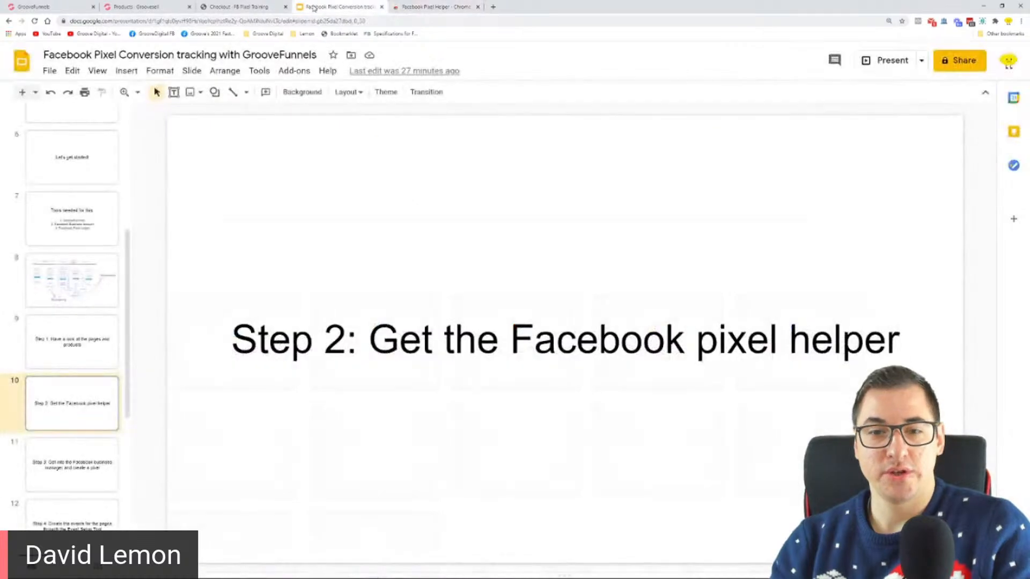
{"action": "left_click", "coordinate": [85, 465]}
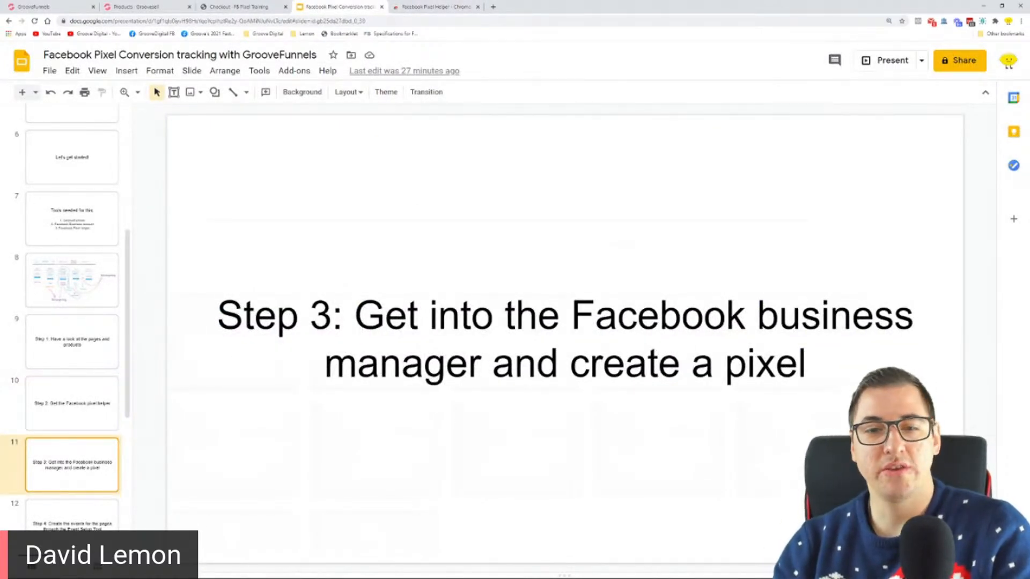
{"action": "left_click_drag", "start_coordinate": [355, 317], "coordinate": [570, 365]}
{"action": "left_click", "coordinate": [807, 366]}
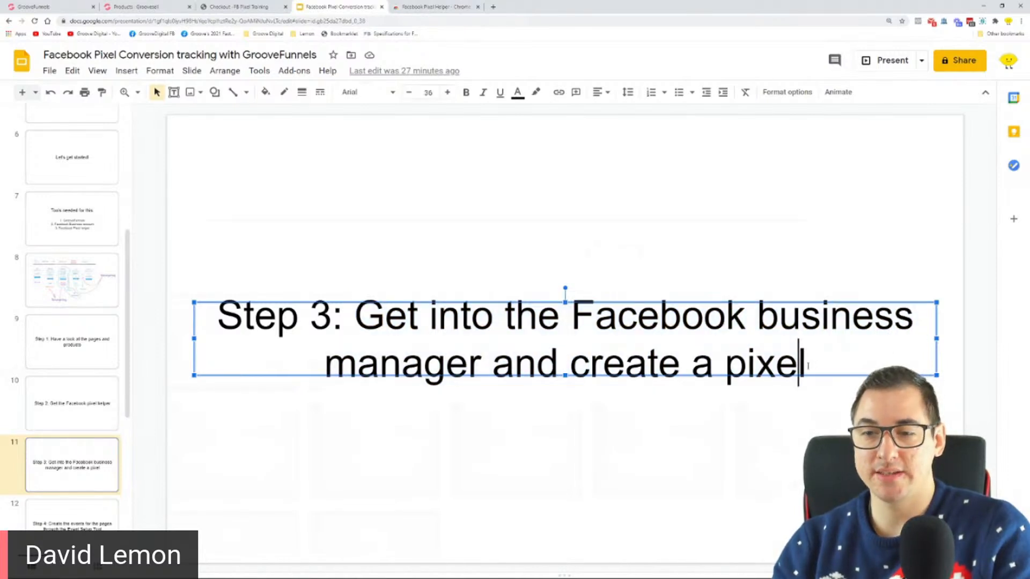
{"action": "left_click_drag", "start_coordinate": [807, 366], "coordinate": [582, 367]}
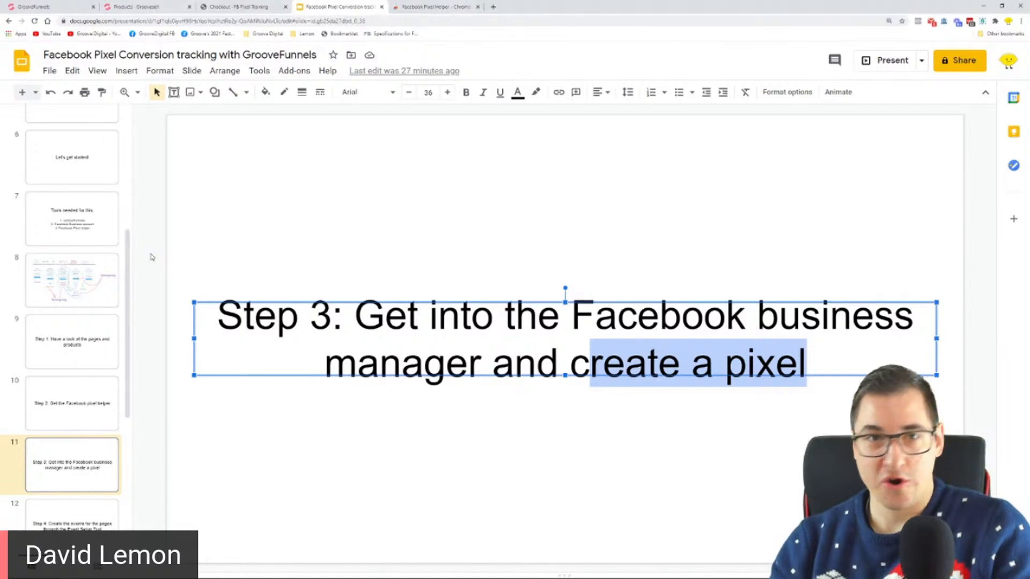
Go back to the "Tools needed for this" slide and highlight GrooveFunnels, Facebook Pixel helper and Facebook Business account in turn
{"action": "left_click", "coordinate": [80, 217]}
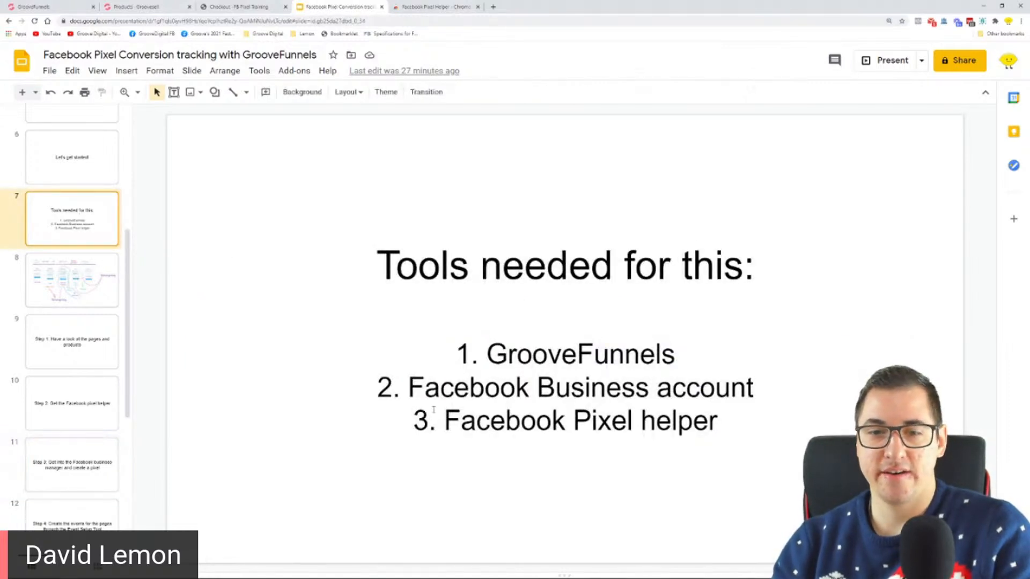
{"action": "left_click_drag", "start_coordinate": [409, 388], "coordinate": [759, 393]}
{"action": "left_click", "coordinate": [768, 392]}
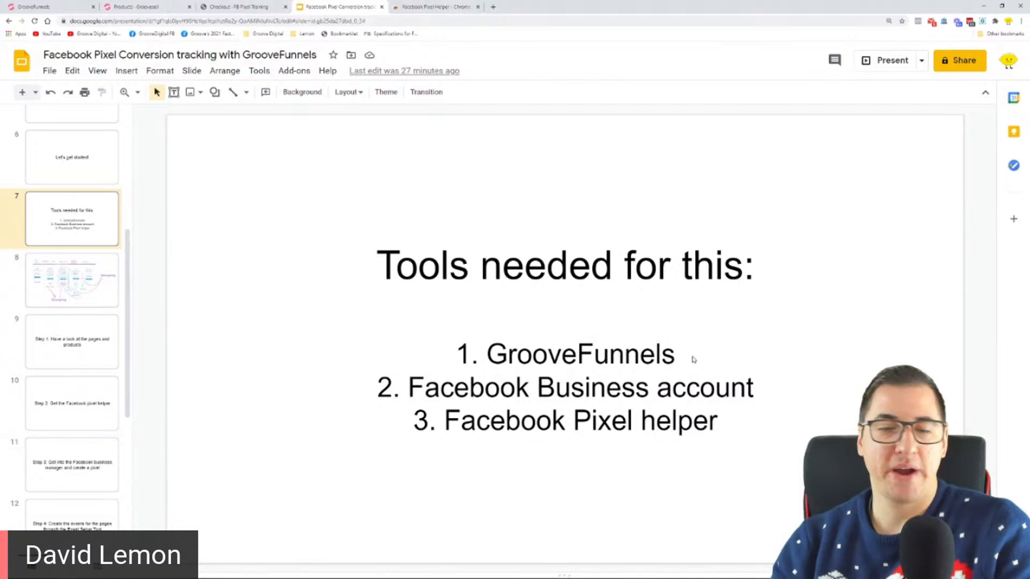
{"action": "left_click_drag", "start_coordinate": [686, 358], "coordinate": [494, 350]}
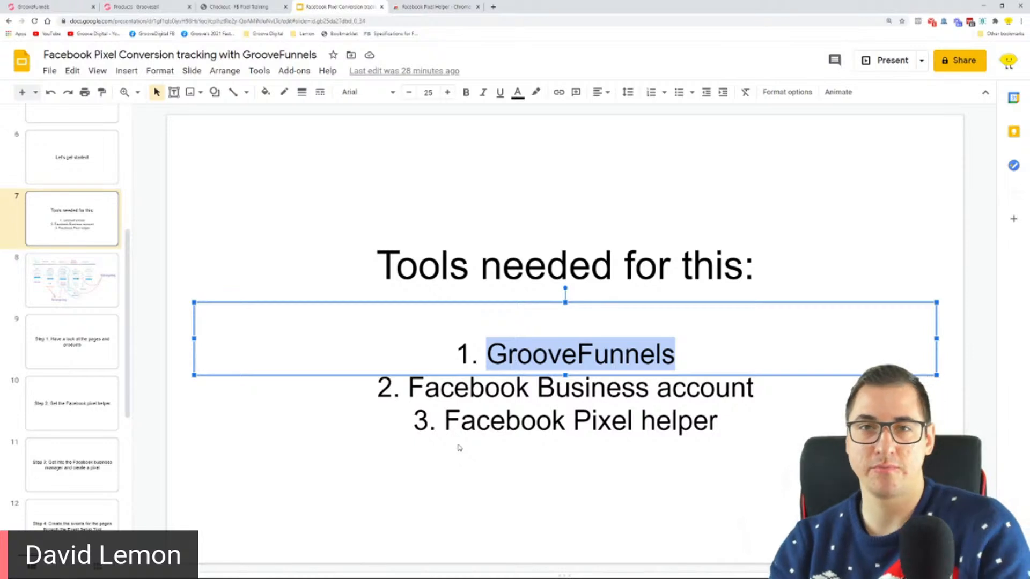
{"action": "left_click_drag", "start_coordinate": [445, 422], "coordinate": [720, 444]}
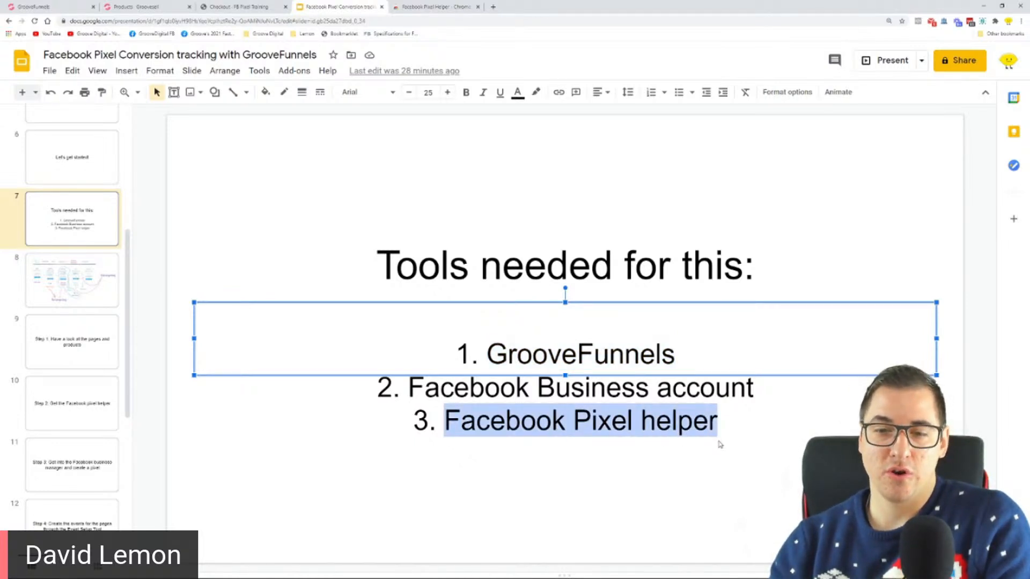
{"action": "left_click_drag", "start_coordinate": [758, 396], "coordinate": [428, 389]}
{"action": "left_click", "coordinate": [424, 391]}
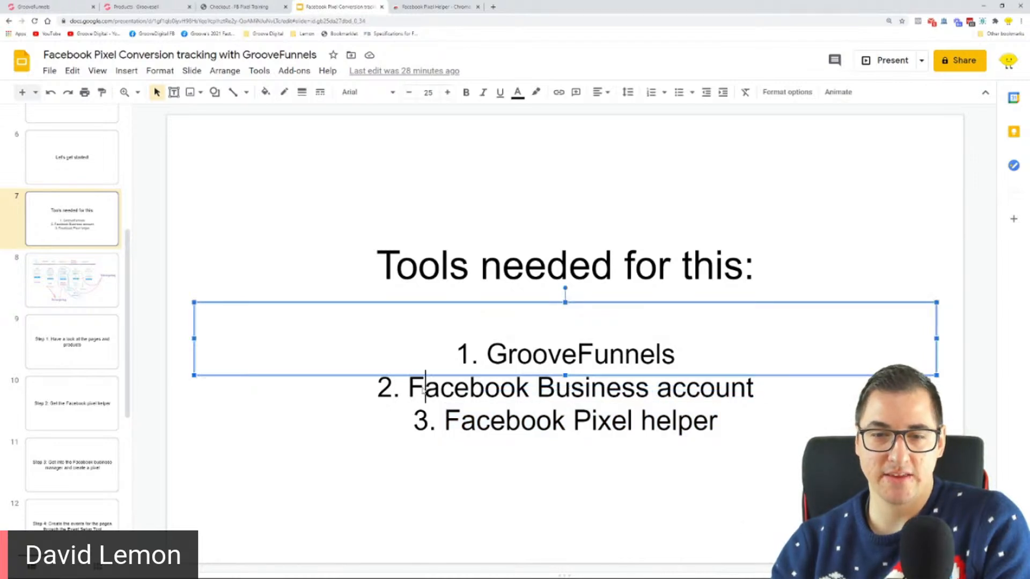
Open business.facebook.com in a new browser tab
{"action": "left_click", "coordinate": [492, 7]}
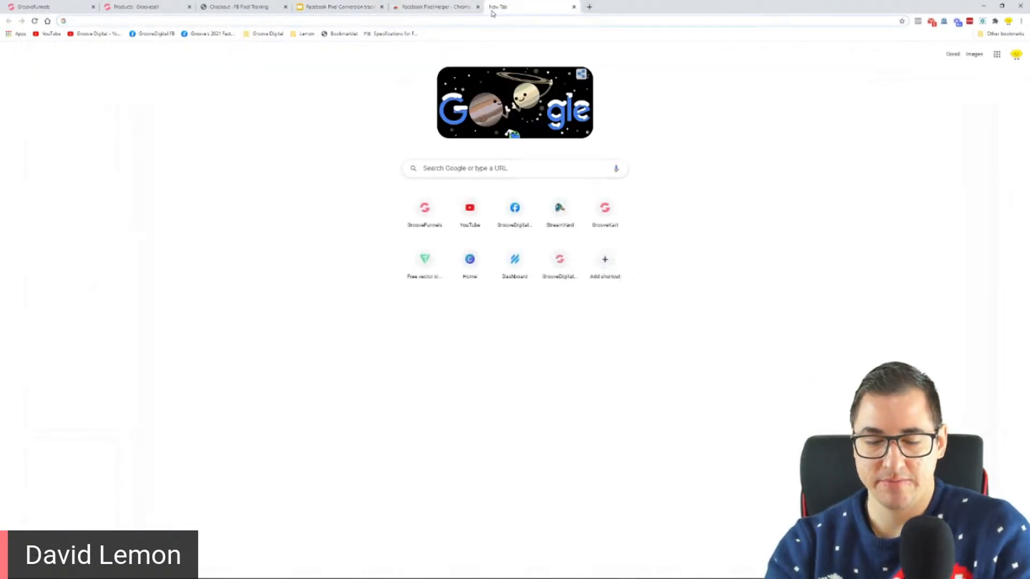
{"action": "type", "text": "business.facebook.com"}
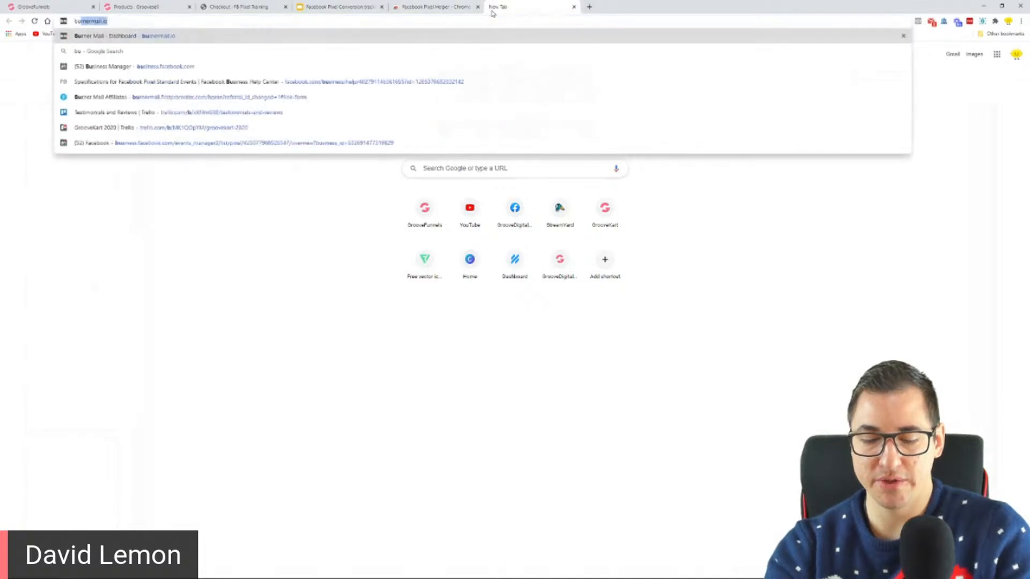
{"action": "key", "text": "Return"}
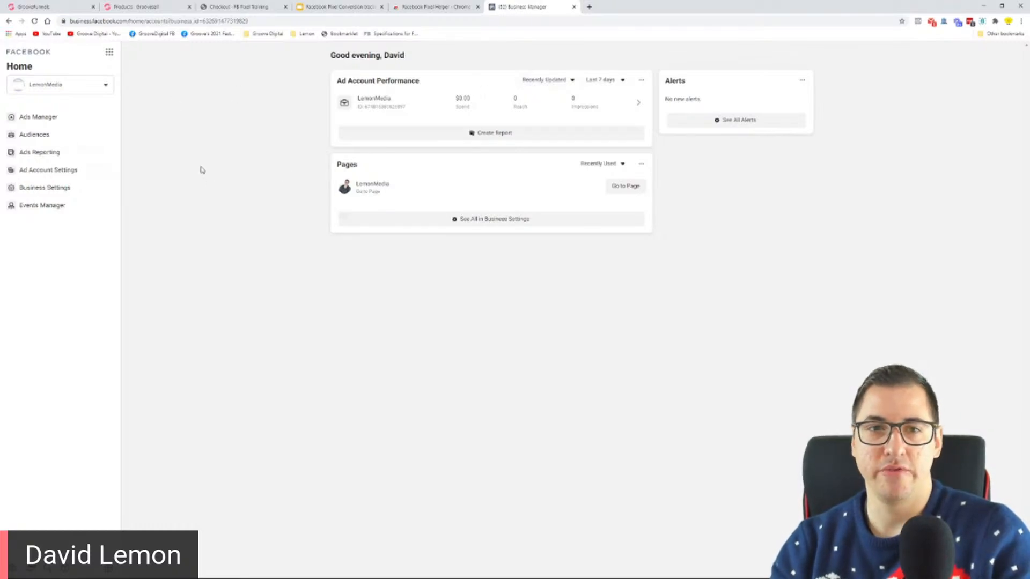
Demonstrate logging in to business.facebook.com in an incognito window, accepting all cookies, and close that window
{"action": "left_click", "coordinate": [1021, 21]}
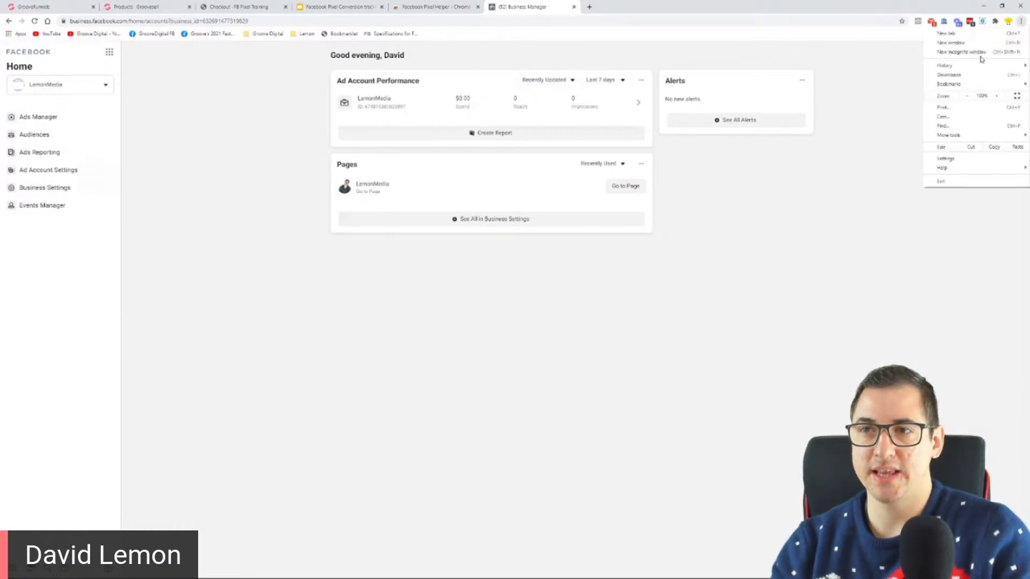
{"action": "left_click", "coordinate": [982, 56]}
{"action": "type", "text": "business.facebook.com"}
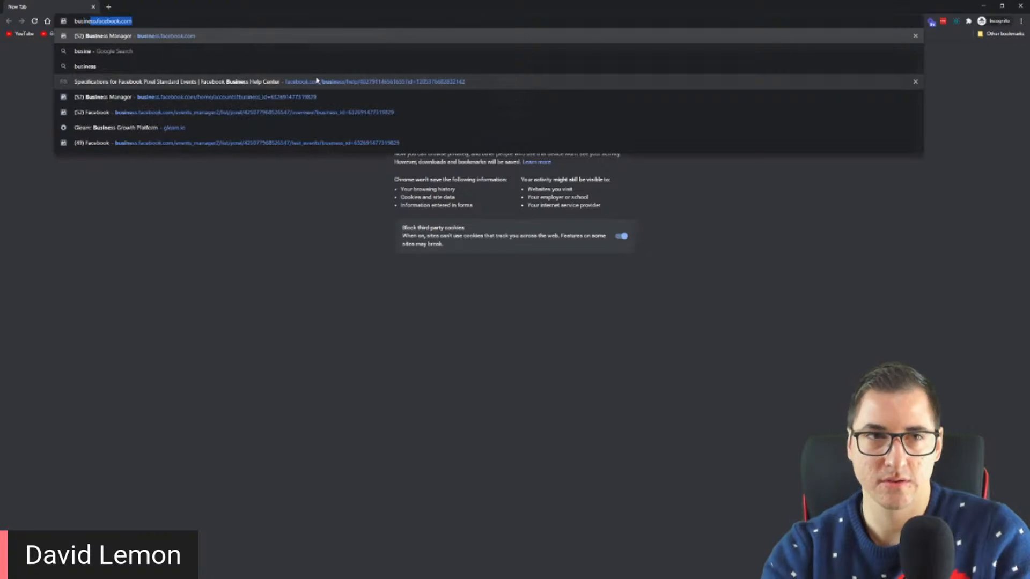
{"action": "key", "text": "Return"}
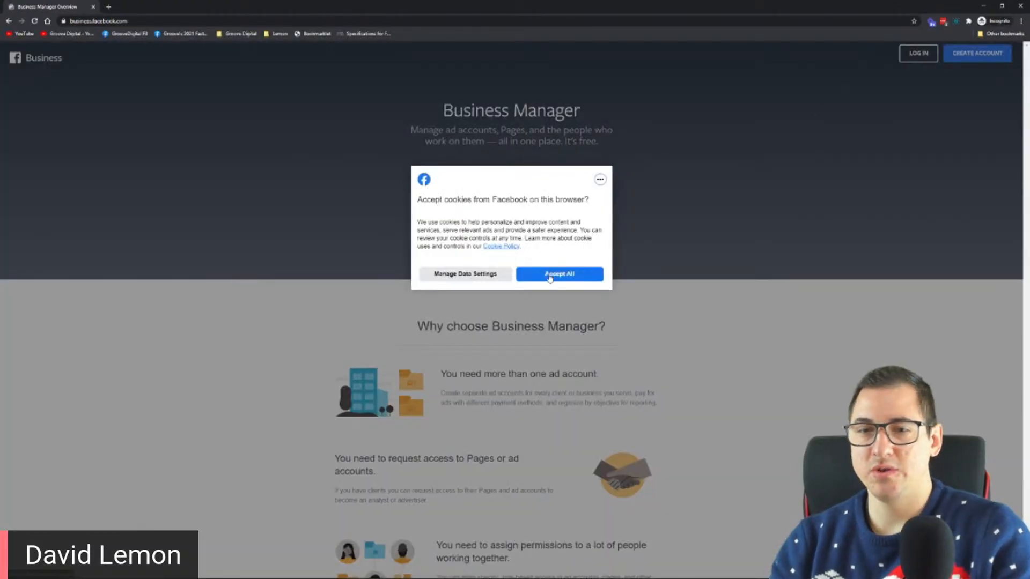
{"action": "left_click", "coordinate": [550, 278]}
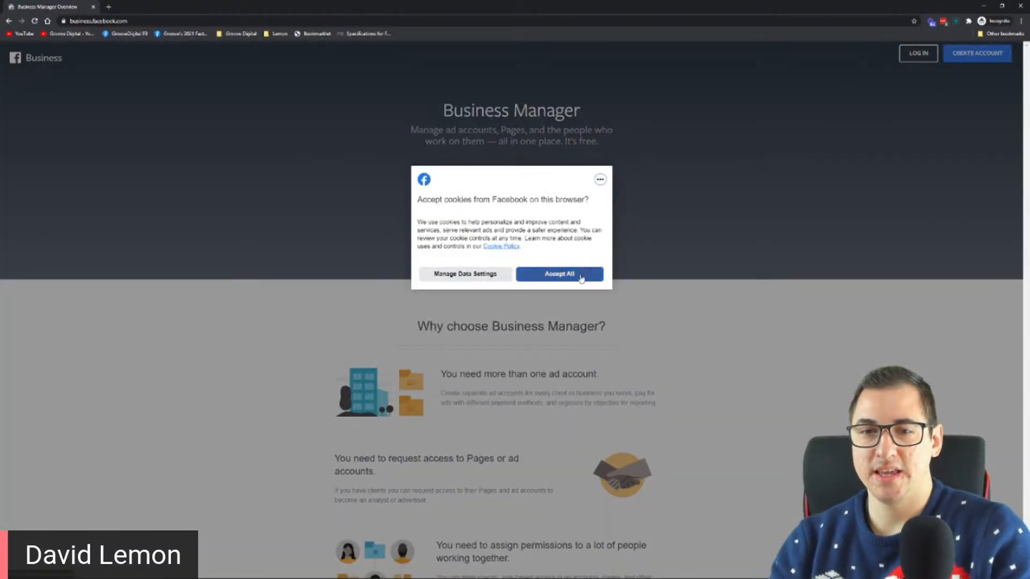
{"action": "left_click", "coordinate": [923, 57]}
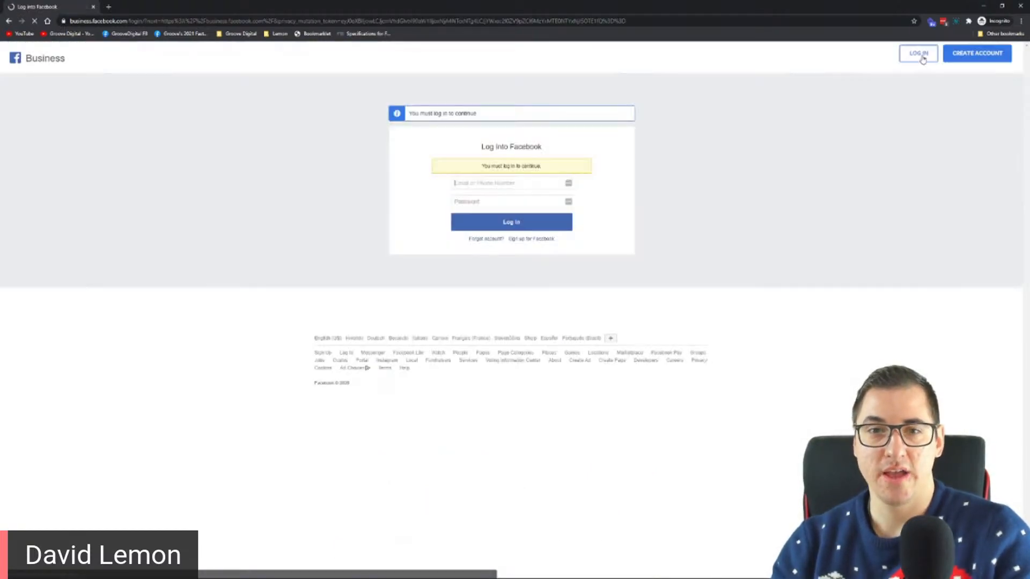
{"action": "left_click", "coordinate": [541, 226]}
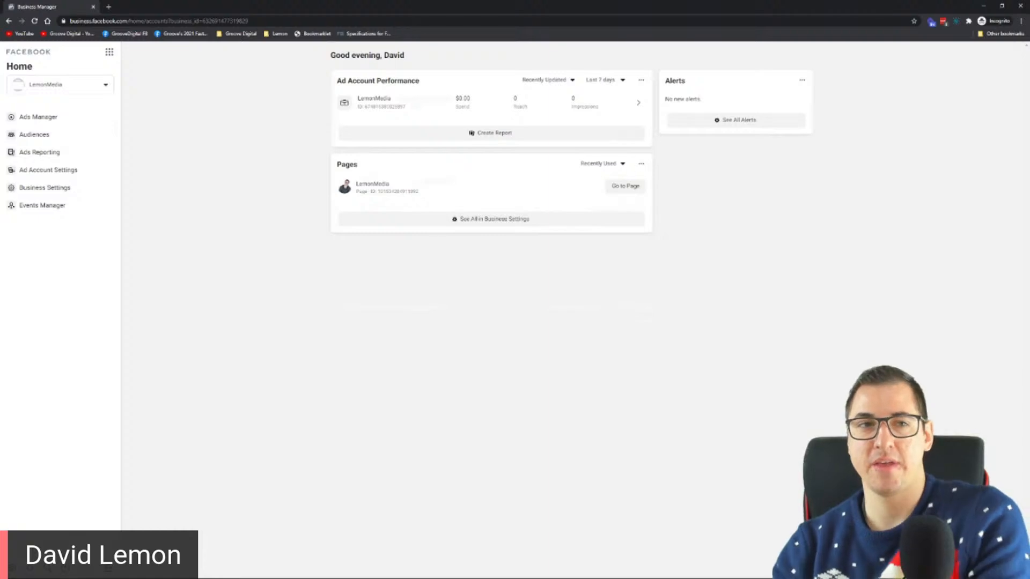
{"action": "left_click", "coordinate": [1021, 6]}
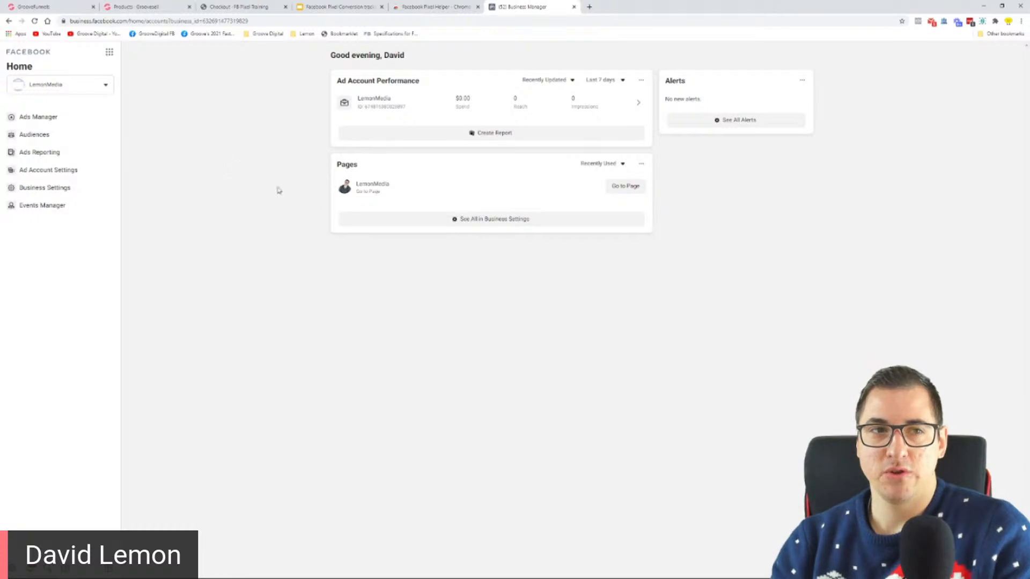
Look over the Business Manager accounts and personal account offered in the account switcher, keeping LemonMedia selected
{"action": "left_click", "coordinate": [91, 85]}
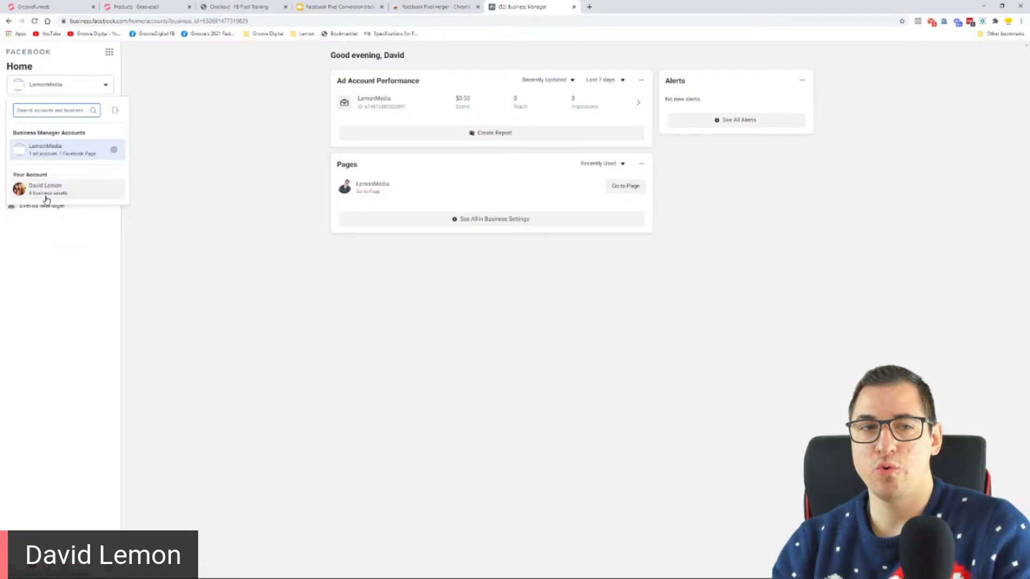
{"action": "mouse_move", "coordinate": [46, 199]}
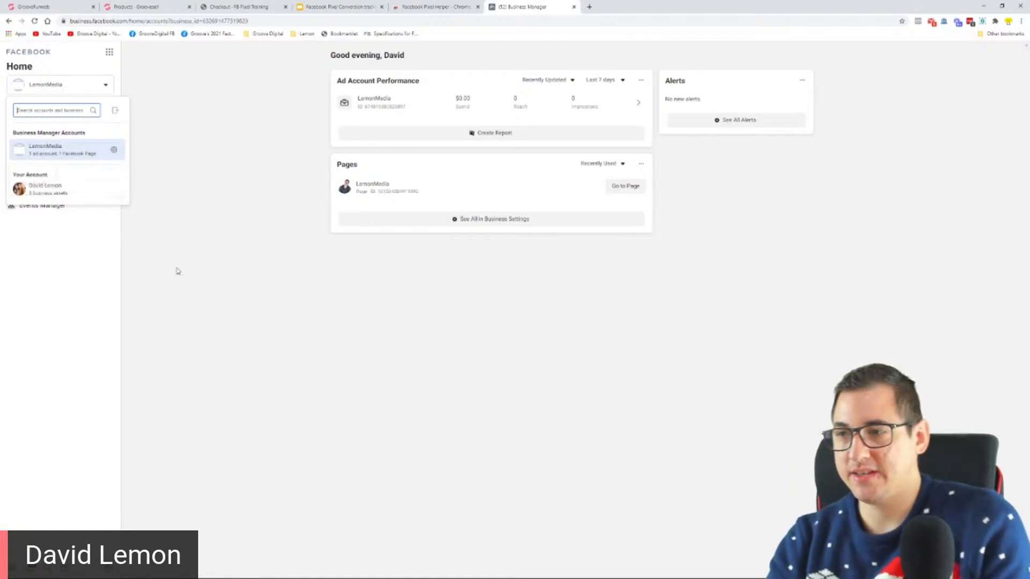
{"action": "key", "text": "ctrl+plus"}
{"action": "key", "text": "ctrl+plus"}
{"action": "key", "text": "ctrl+plus"}
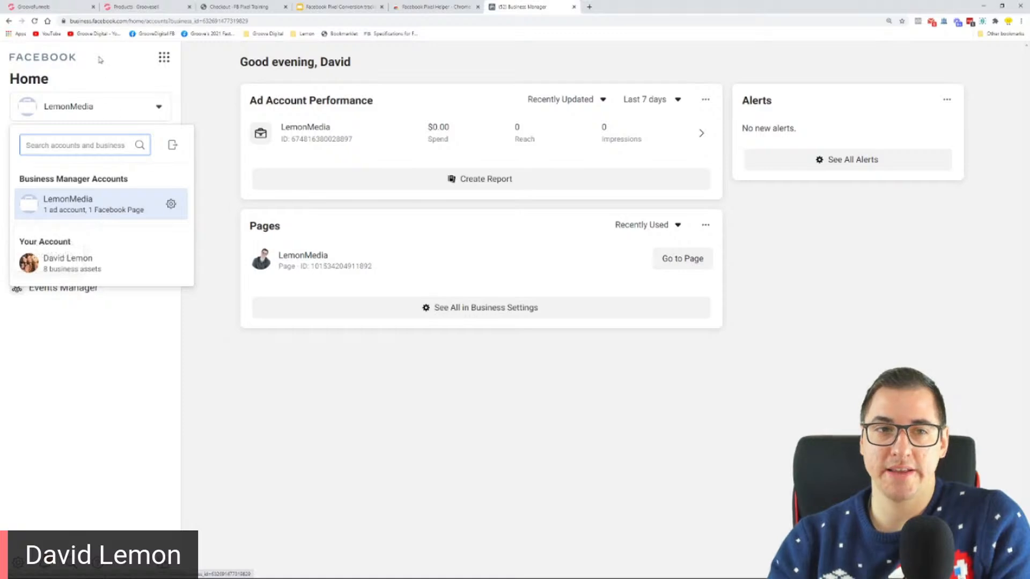
{"action": "left_click", "coordinate": [110, 110]}
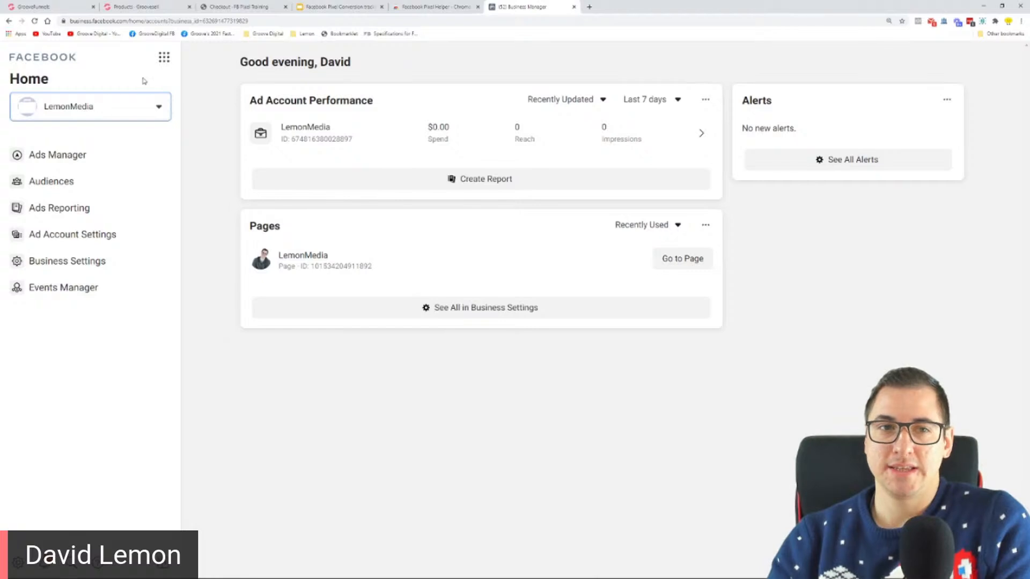
Look at the business tools overview, then open the Pixels section under Data Sources in Business Settings
{"action": "left_click", "coordinate": [165, 58]}
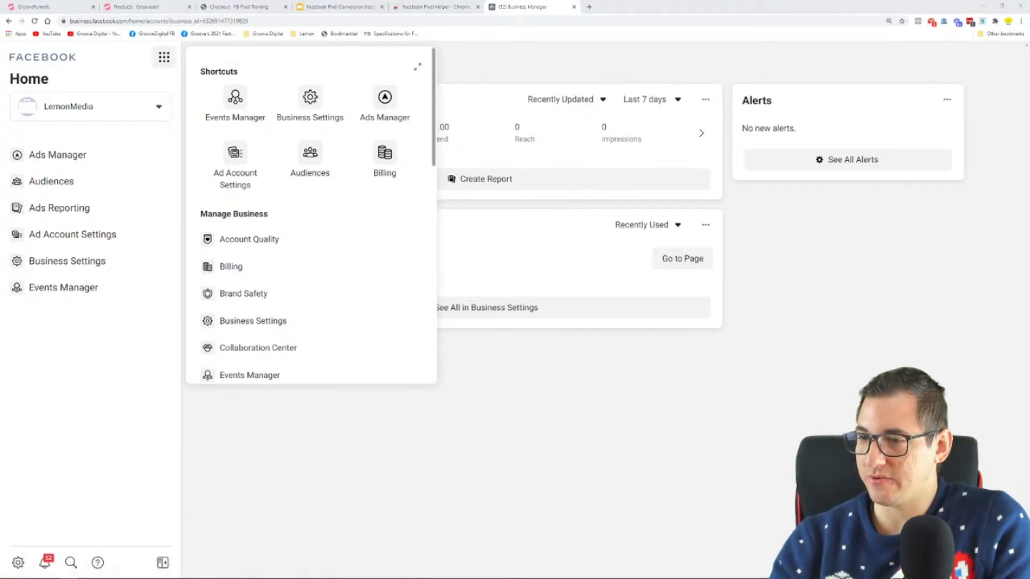
{"action": "left_click", "coordinate": [18, 562]}
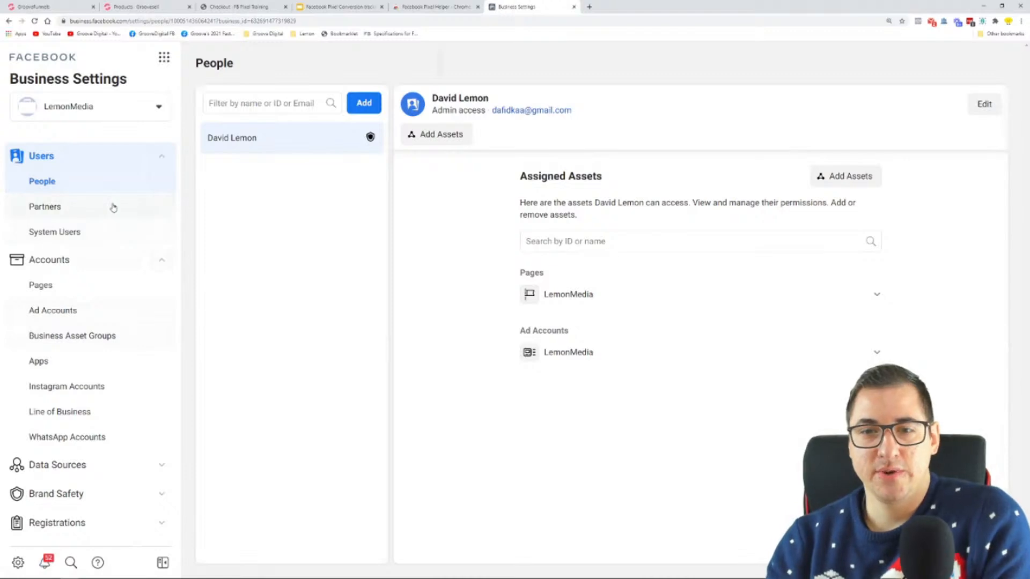
{"action": "scroll", "coordinate": [113, 209], "scroll_direction": "down", "scroll_amount": 3}
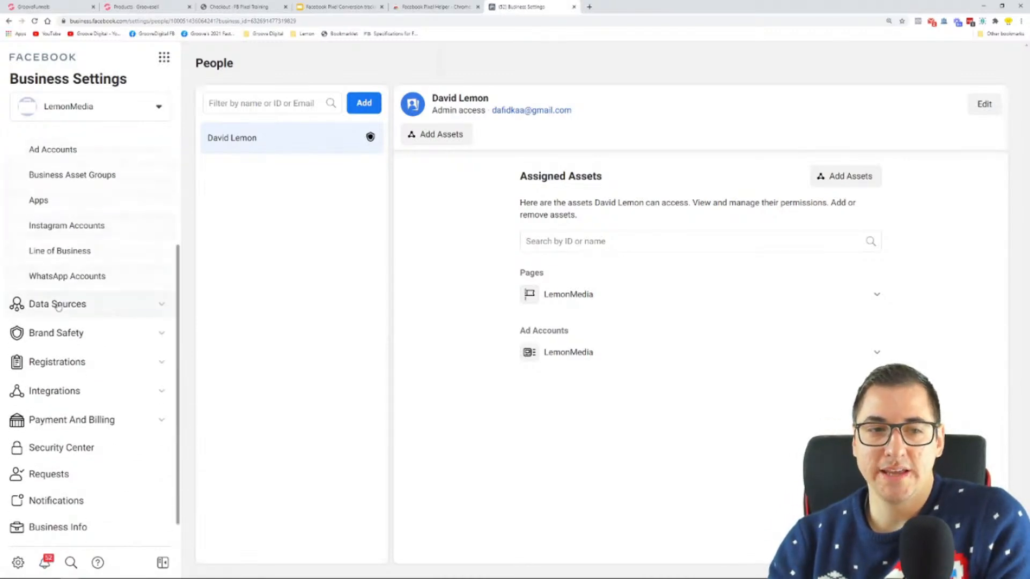
{"action": "left_click", "coordinate": [69, 304]}
{"action": "left_click", "coordinate": [41, 355]}
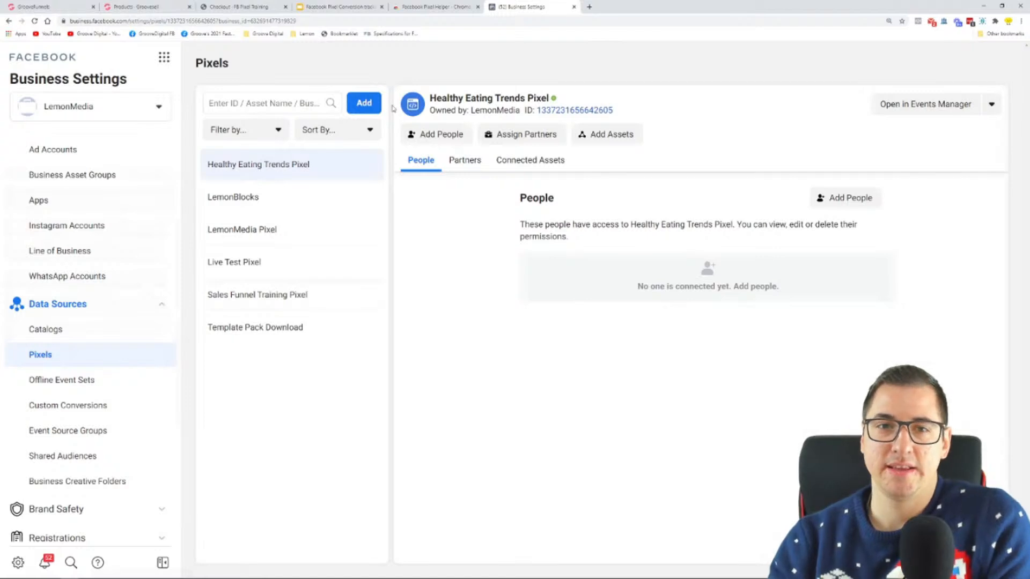
Add a new pixel named "GF Funnel Tracking Training" and look at the hint for the optional website URL
{"action": "left_click", "coordinate": [369, 107]}
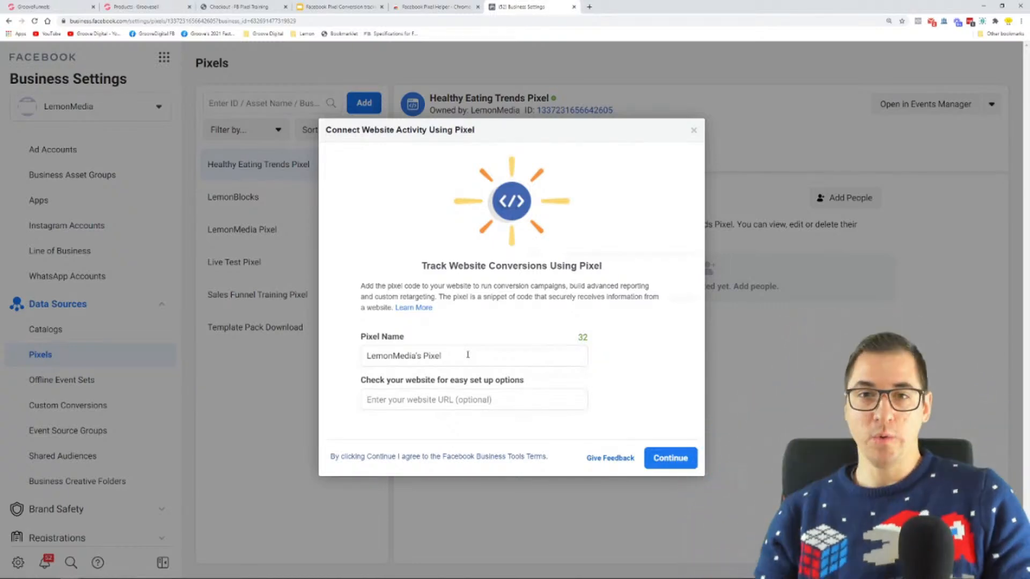
{"action": "triple_click", "coordinate": [468, 355]}
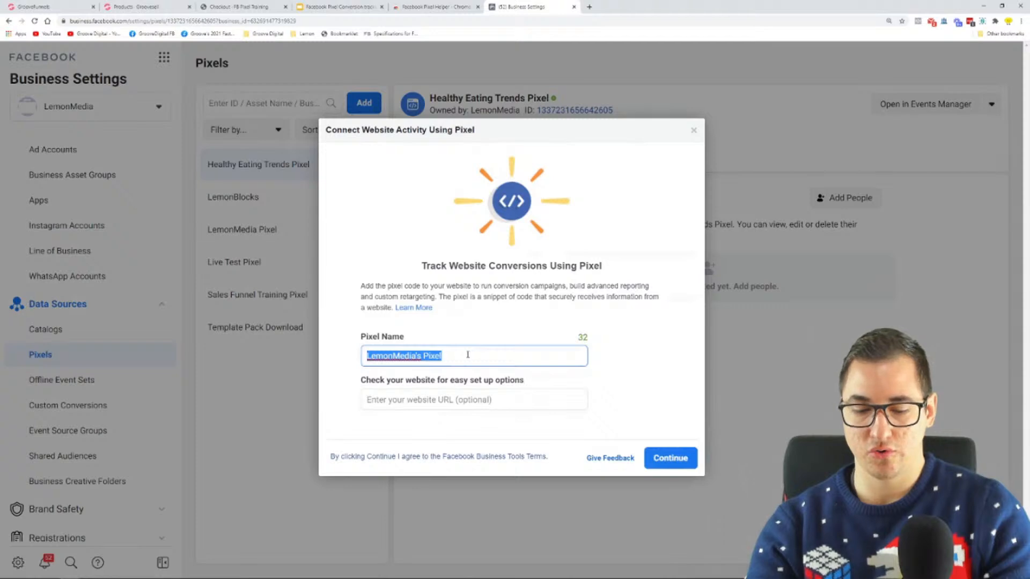
{"action": "type", "text": "GF Funnel"}
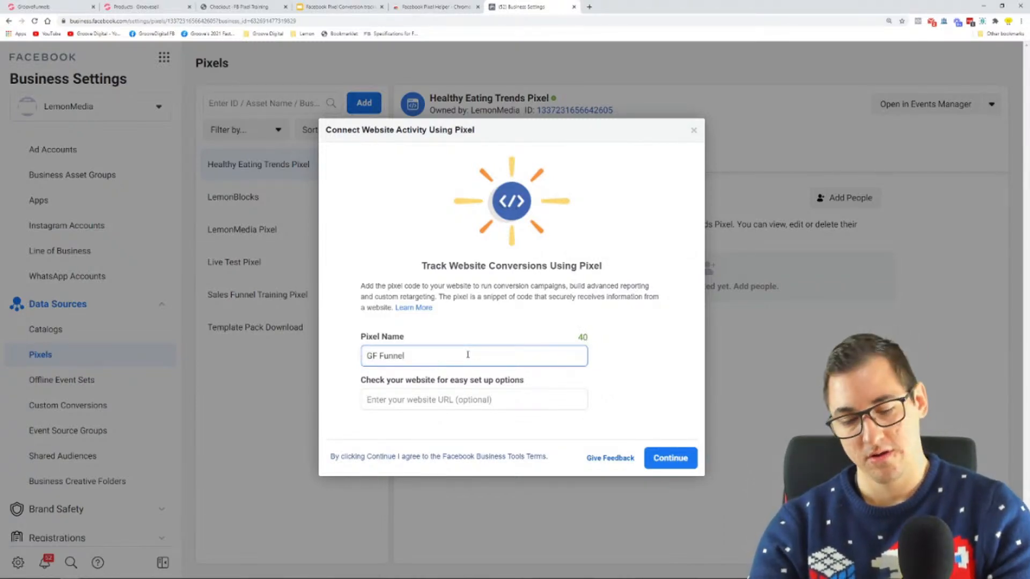
{"action": "type", "text": " Tracking Training"}
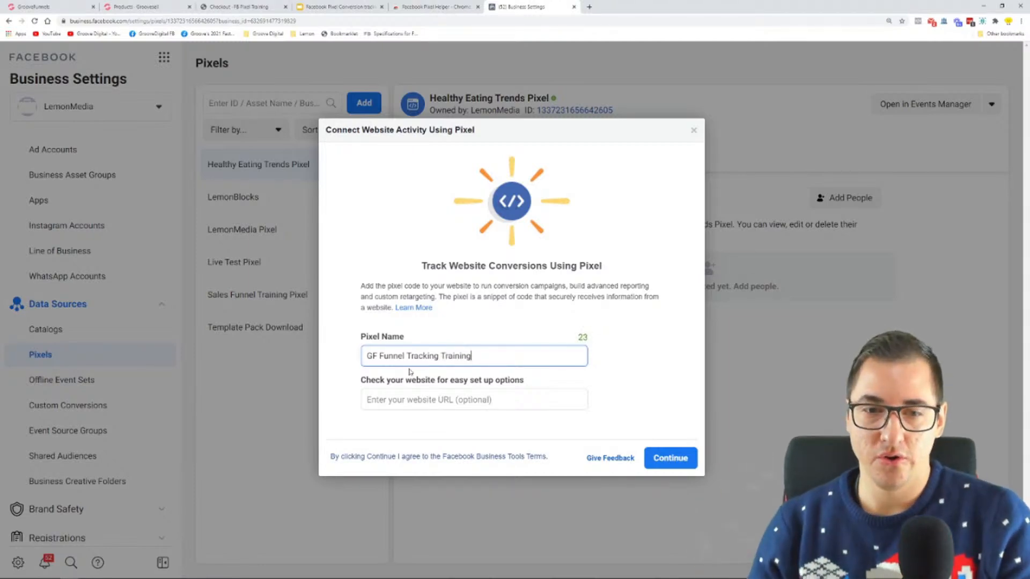
{"action": "left_click", "coordinate": [386, 410]}
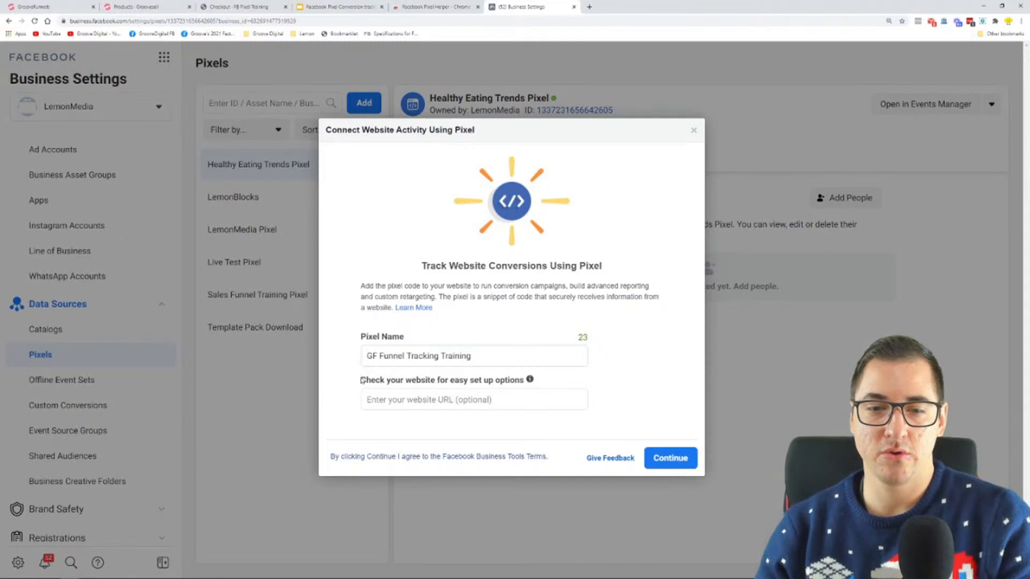
{"action": "left_click_drag", "start_coordinate": [362, 383], "coordinate": [526, 386]}
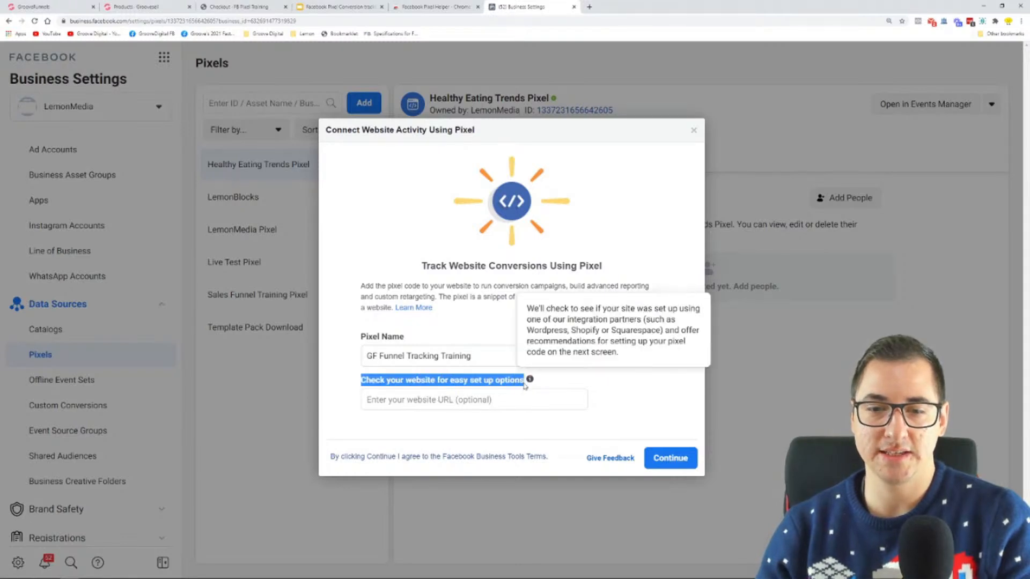
{"action": "left_click", "coordinate": [501, 398]}
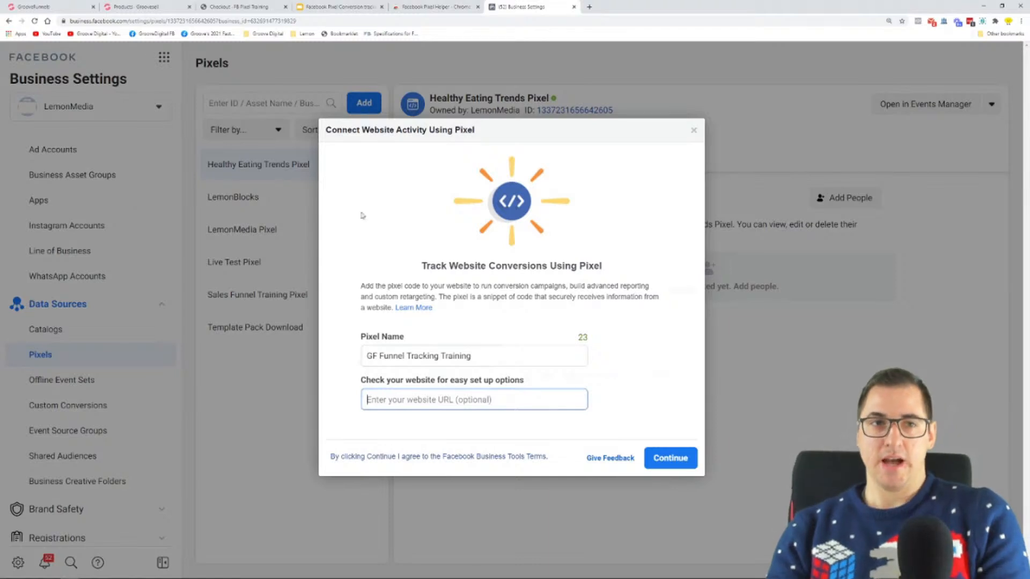
Switch to the GrooveFunnels builder and look over the Upsell Page's publish settings, including the hosted link and own-domain option
{"action": "left_click", "coordinate": [32, 6]}
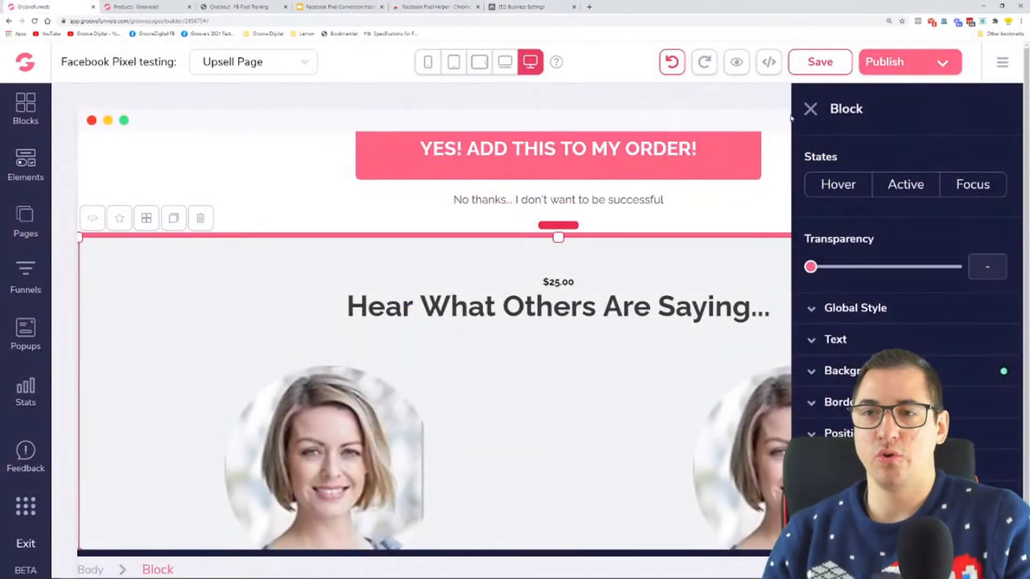
{"action": "left_click", "coordinate": [810, 109]}
{"action": "key", "text": "ctrl+minus"}
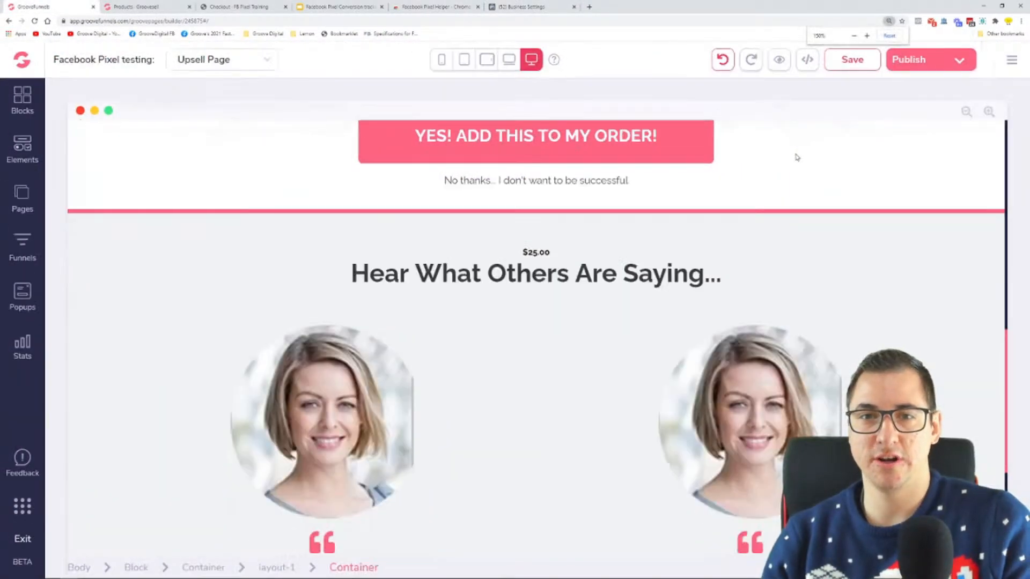
{"action": "left_click", "coordinate": [974, 58]}
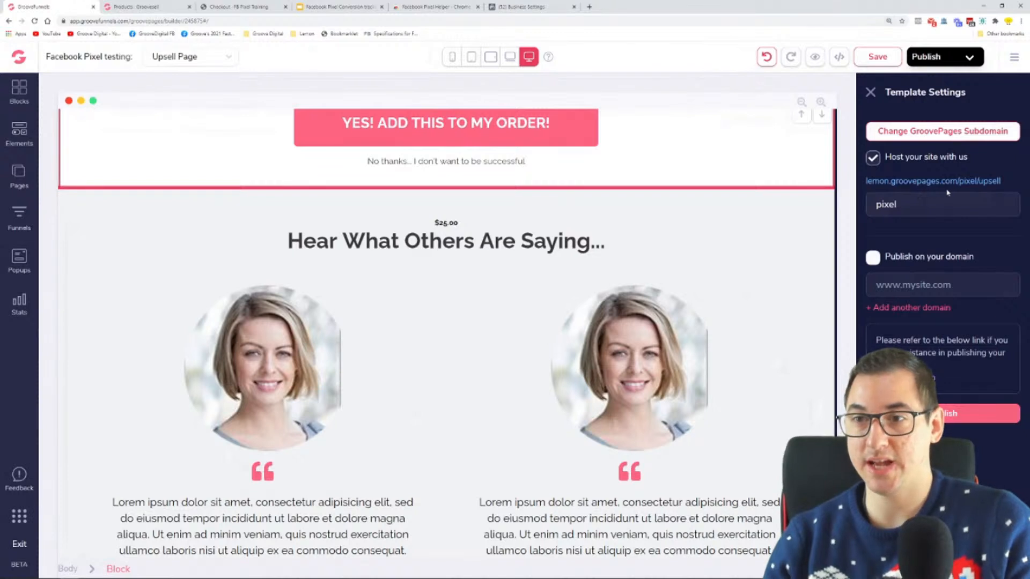
{"action": "left_click", "coordinate": [871, 258]}
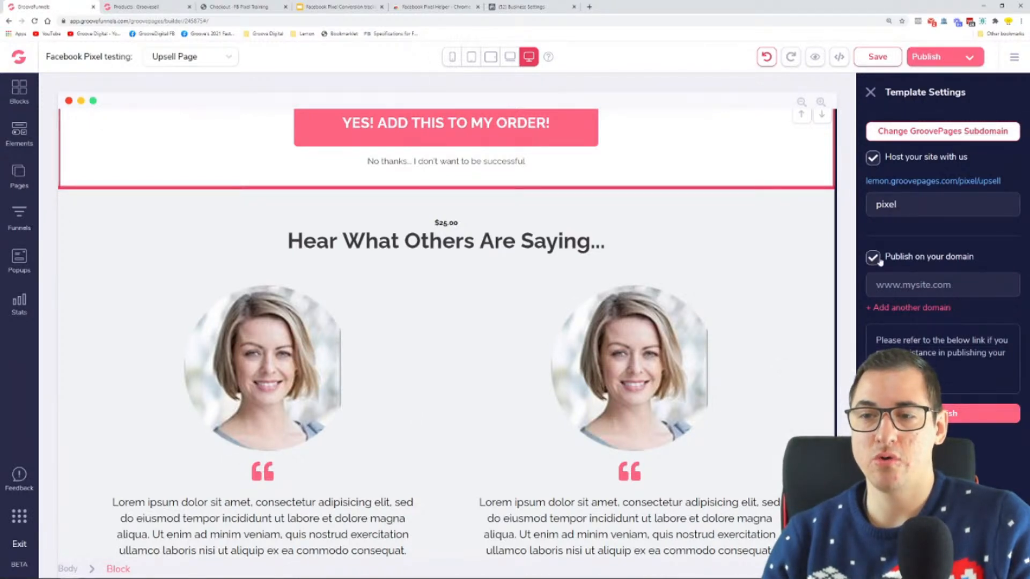
{"action": "left_click", "coordinate": [879, 260]}
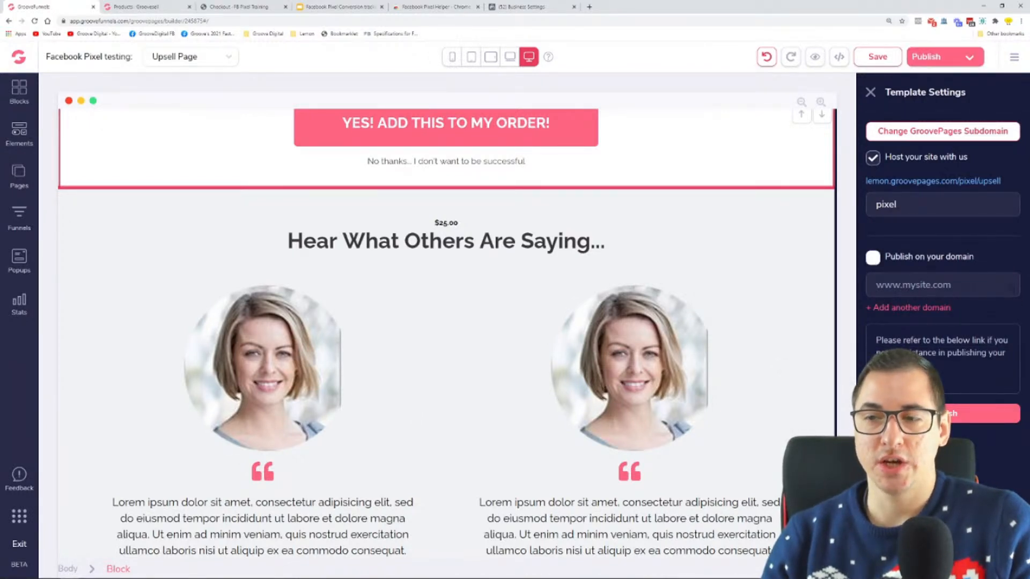
{"action": "right_click", "coordinate": [933, 182]}
{"action": "key", "text": "Escape"}
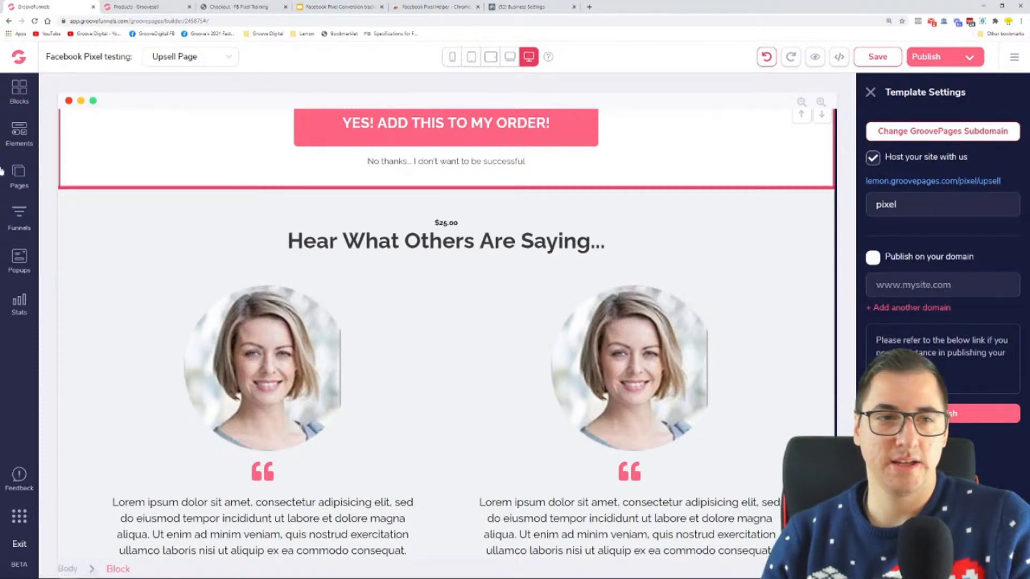
Open the funnel's Opt-in page and copy its hosted page link from the publish settings
{"action": "left_click", "coordinate": [18, 174]}
{"action": "left_click", "coordinate": [134, 167]}
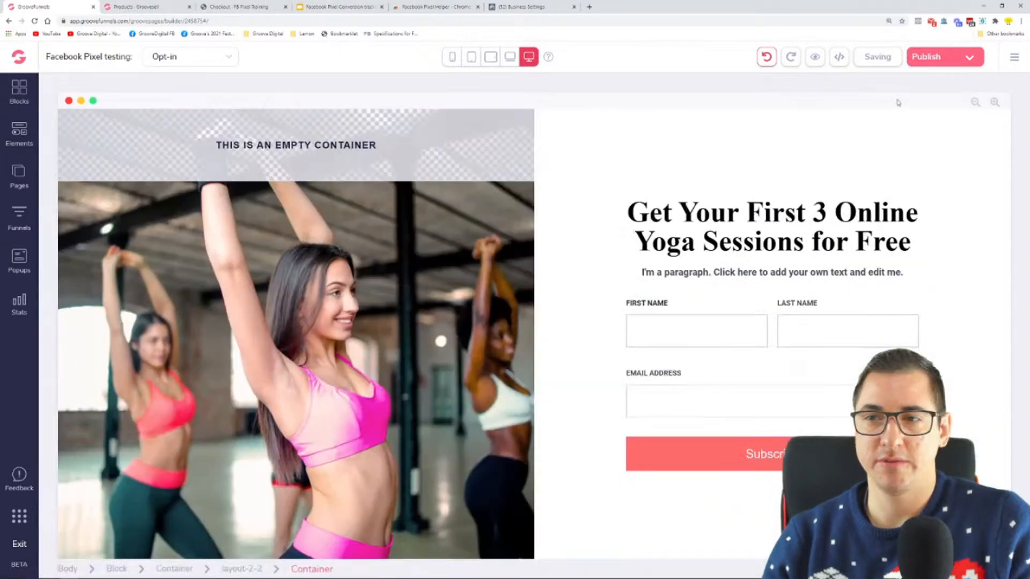
{"action": "left_click", "coordinate": [960, 56]}
{"action": "right_click", "coordinate": [928, 183]}
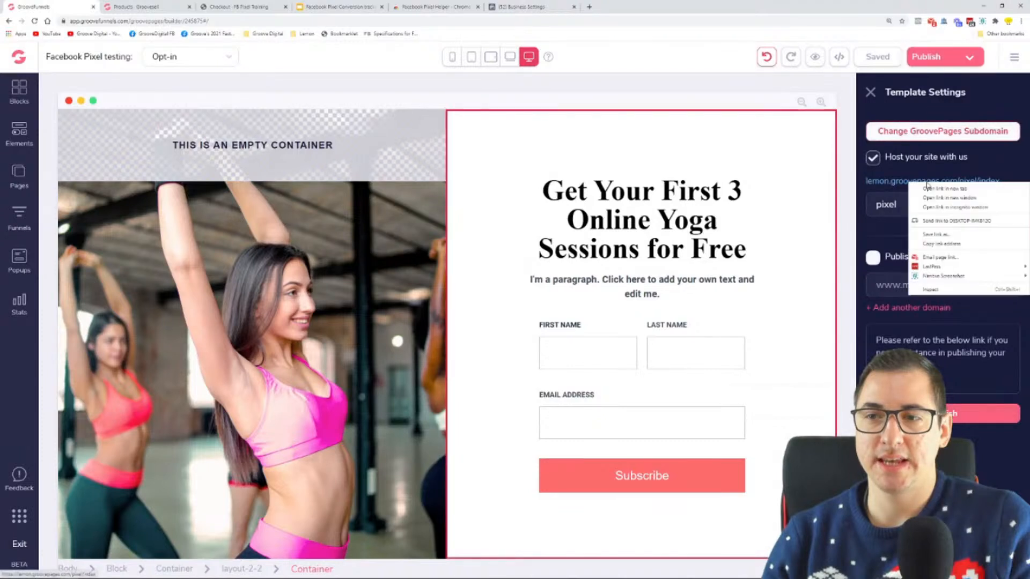
{"action": "left_click", "coordinate": [947, 247]}
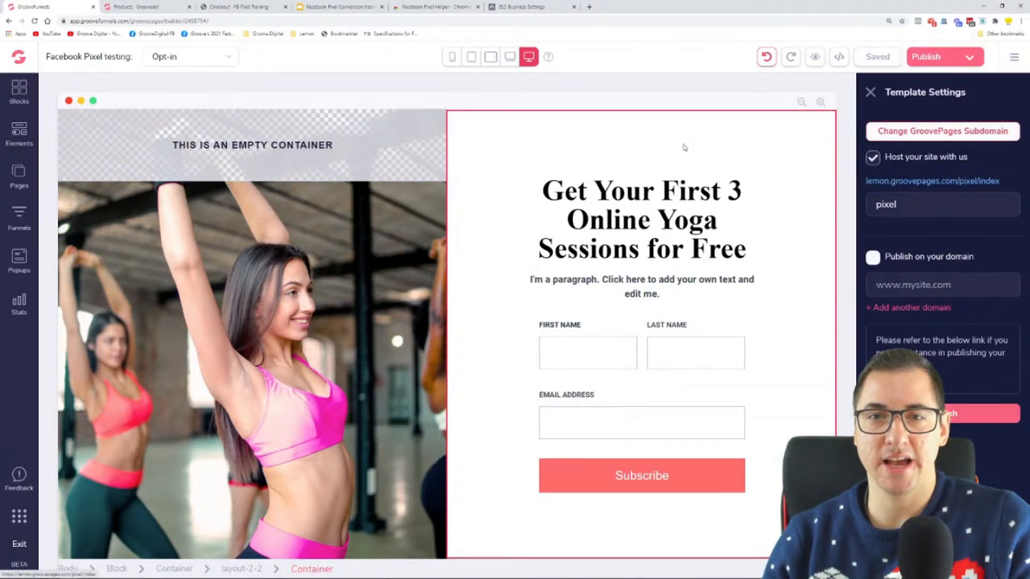
{"action": "left_click", "coordinate": [530, 7]}
{"action": "key", "text": "ctrl+v"}
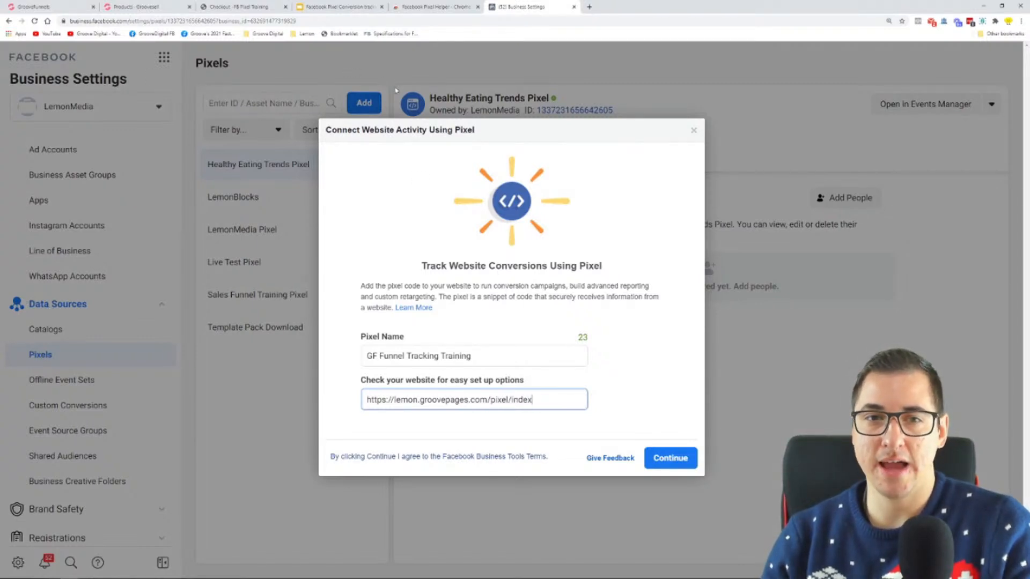
{"action": "left_click", "coordinate": [498, 355]}
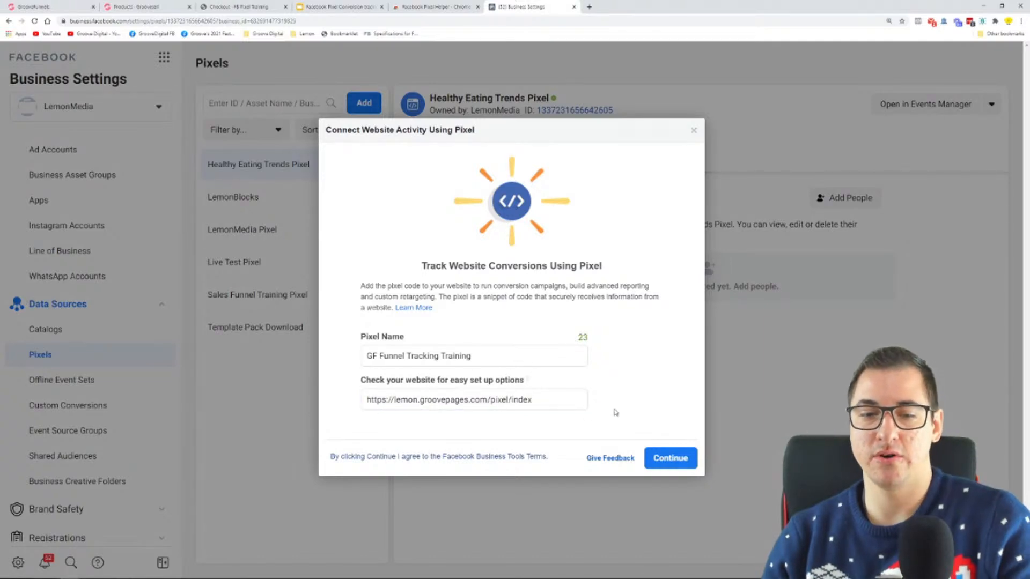
{"action": "left_click_drag", "start_coordinate": [533, 400], "coordinate": [322, 419]}
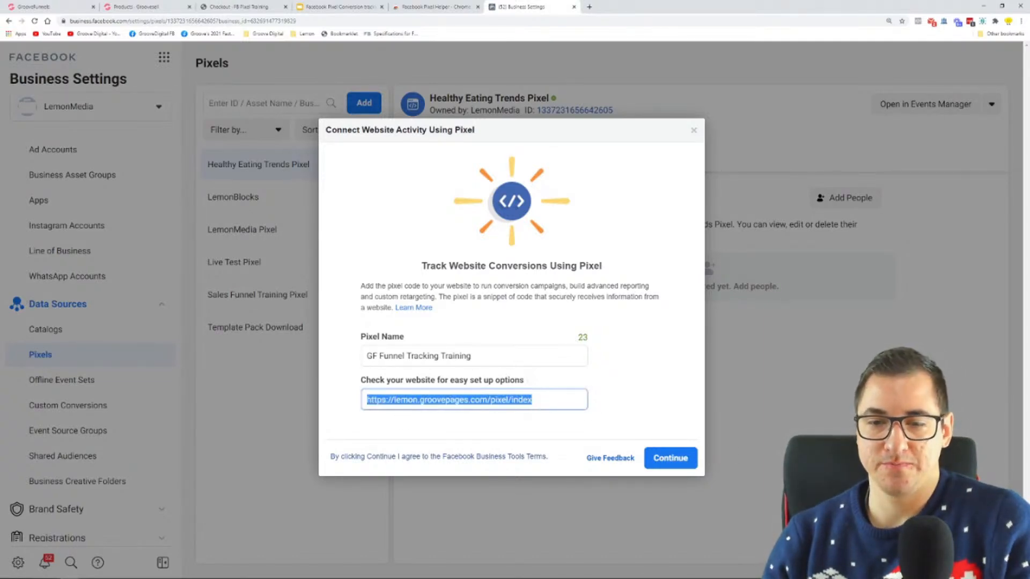
{"action": "left_click", "coordinate": [686, 465]}
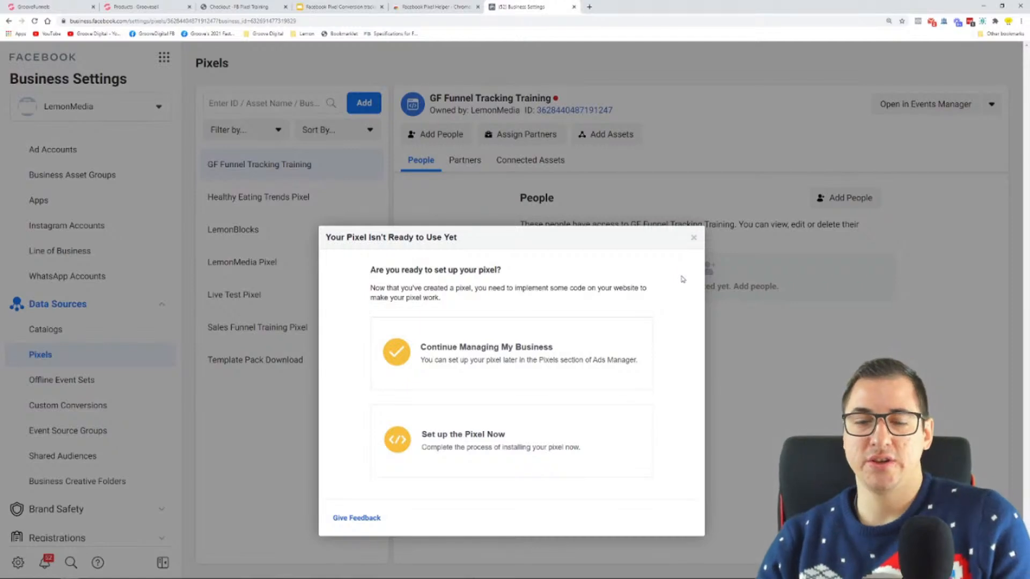
Start setting up the new pixel with manual code installation and read the base code instructions
{"action": "left_click_drag", "start_coordinate": [376, 270], "coordinate": [508, 272]}
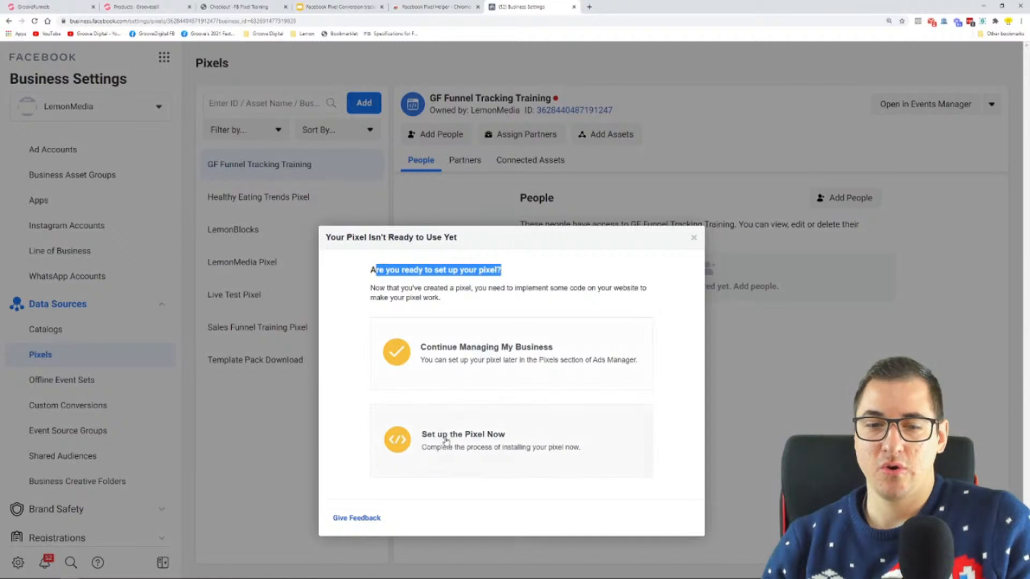
{"action": "left_click", "coordinate": [472, 440]}
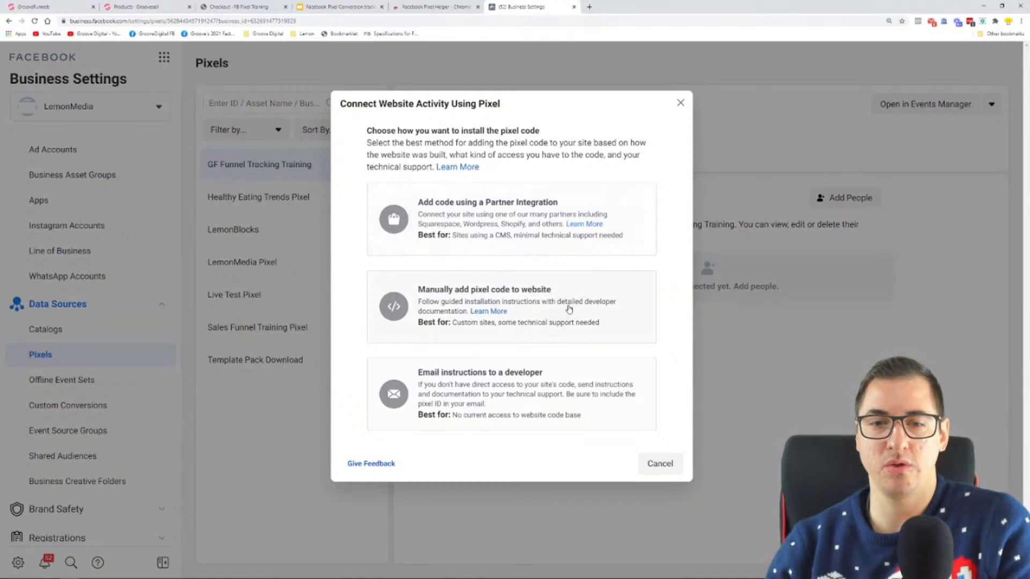
{"action": "left_click_drag", "start_coordinate": [418, 293], "coordinate": [562, 292]}
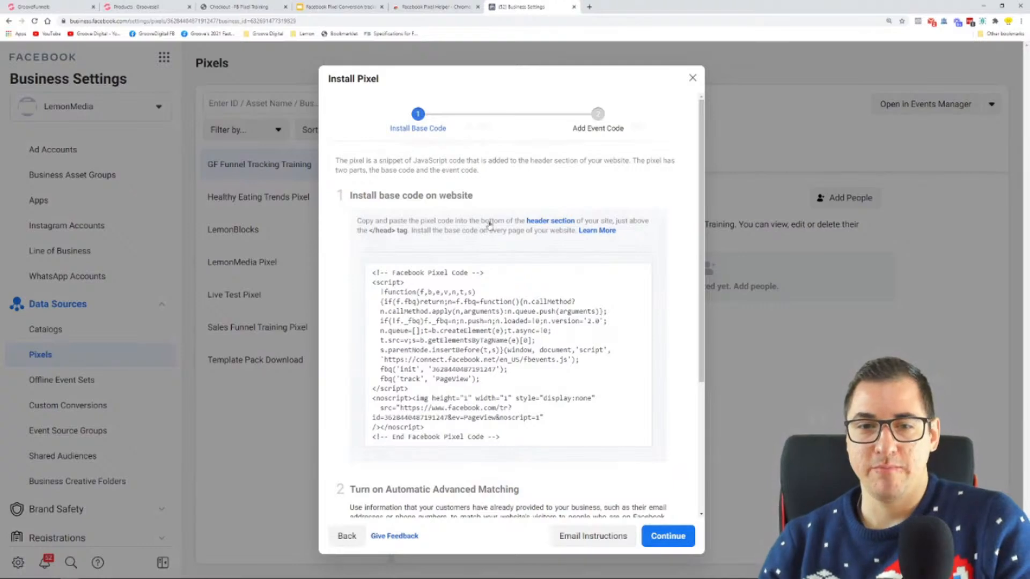
{"action": "mouse_move", "coordinate": [490, 304]}
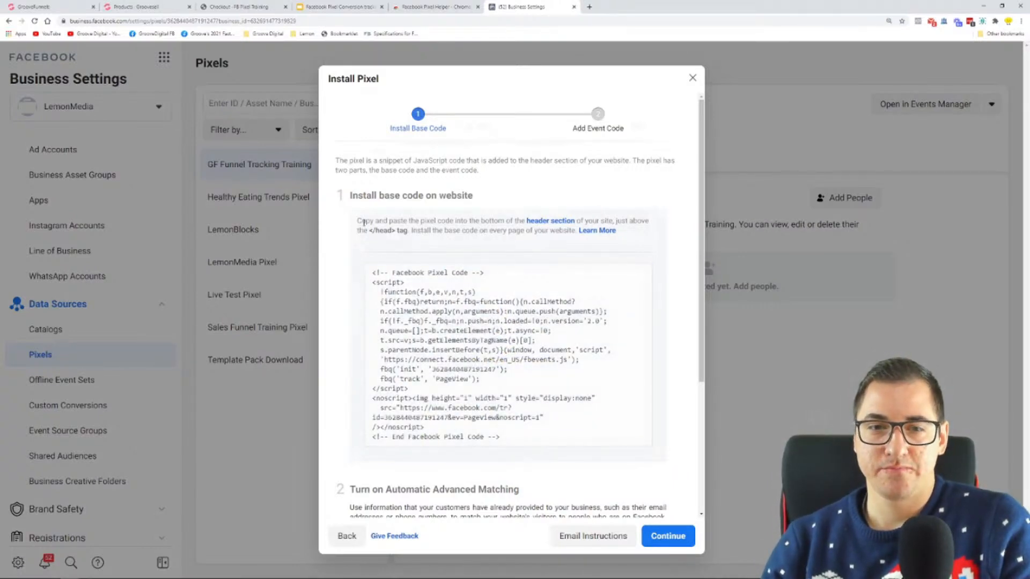
{"action": "left_click_drag", "start_coordinate": [360, 220], "coordinate": [577, 232]}
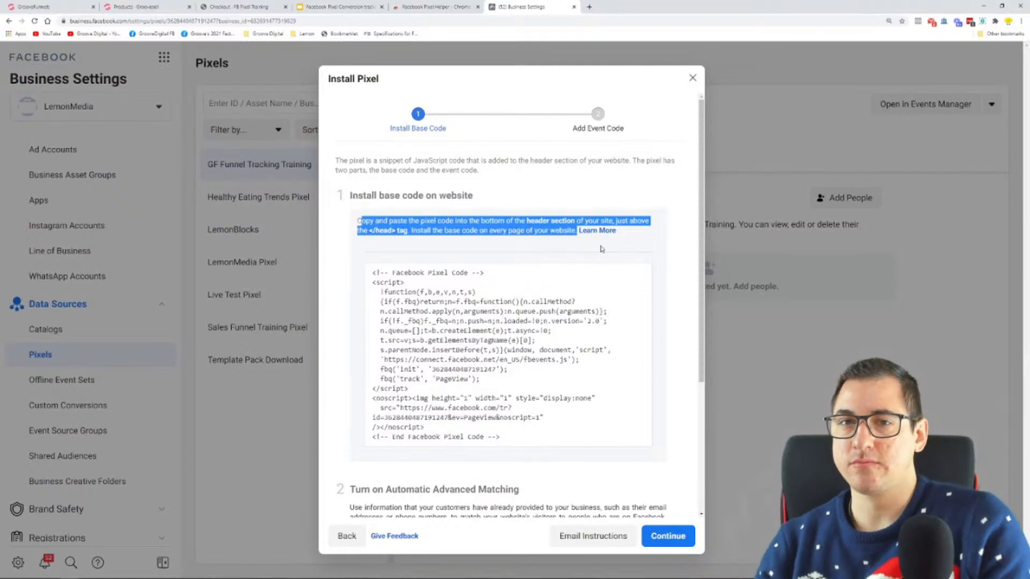
Switch to the GrooveFunnels builder, close the publish settings, and view the Sales, Upsell and Thank you pages one after another
{"action": "left_click", "coordinate": [33, 4]}
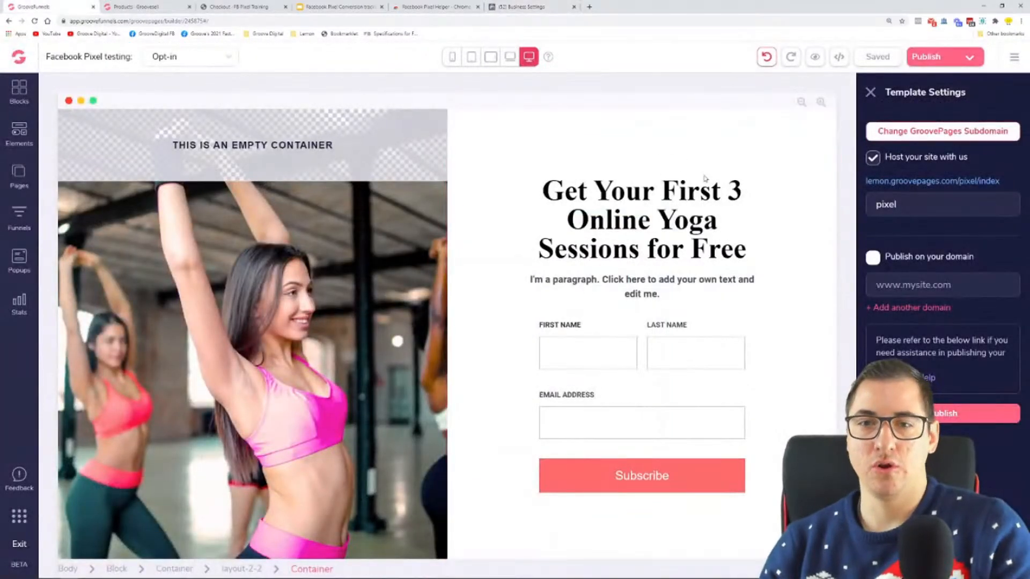
{"action": "left_click", "coordinate": [871, 92]}
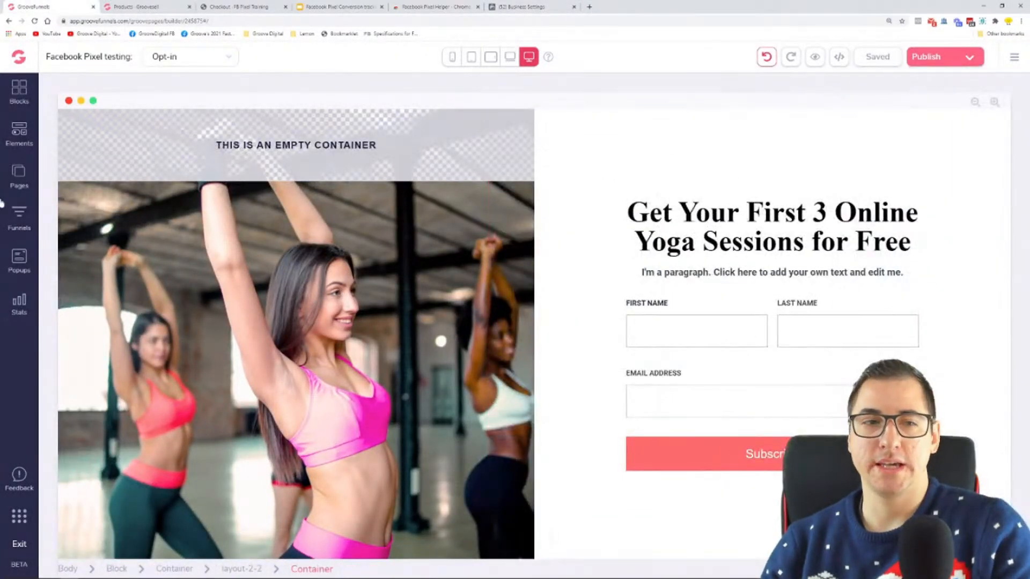
{"action": "left_click", "coordinate": [19, 172]}
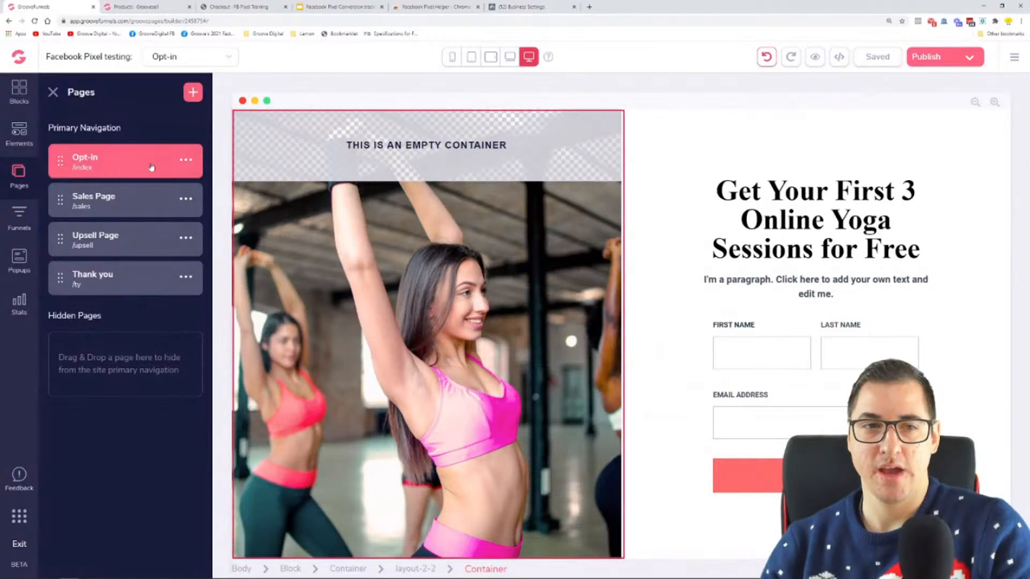
{"action": "left_click", "coordinate": [95, 198]}
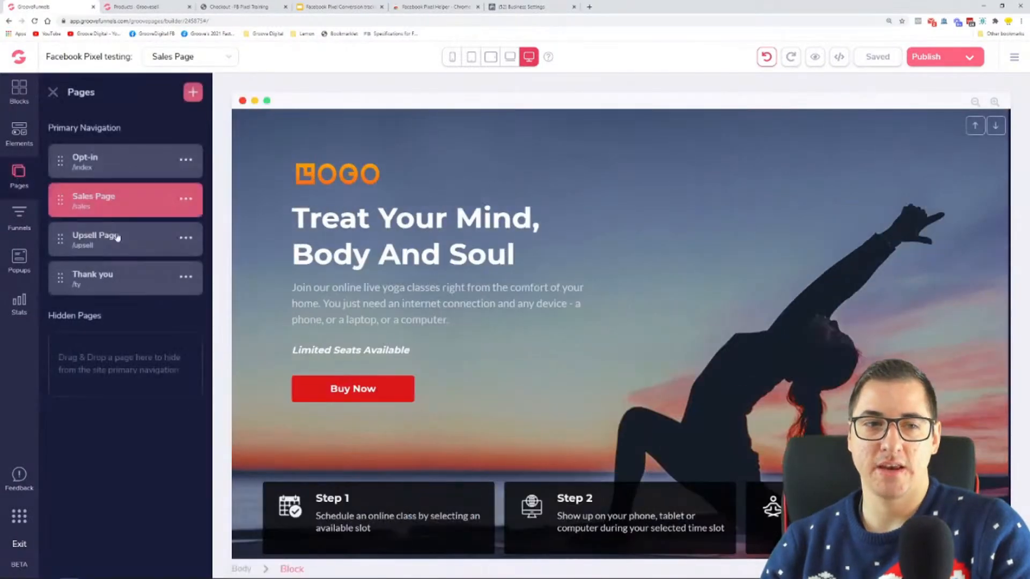
{"action": "left_click", "coordinate": [121, 244]}
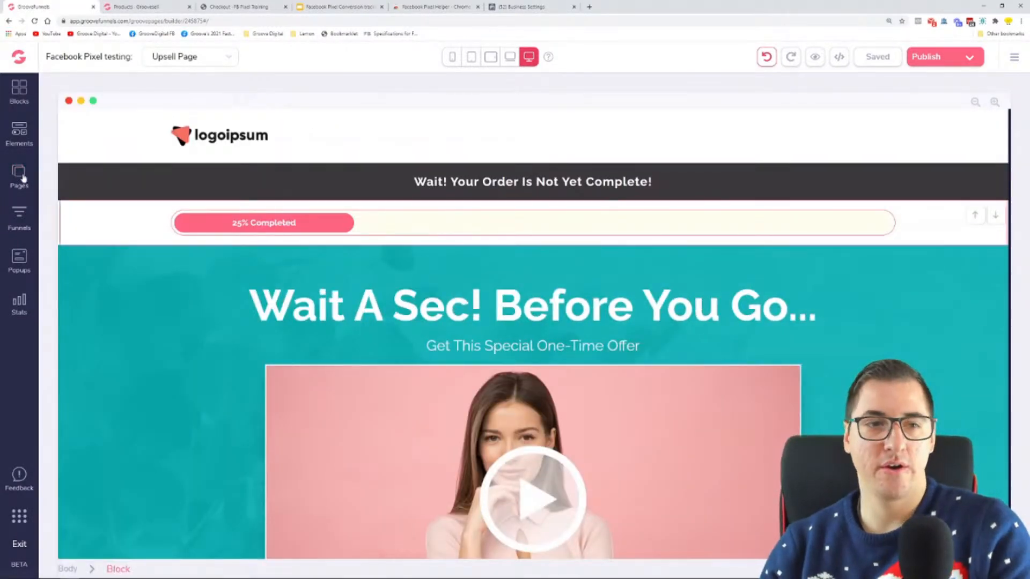
{"action": "left_click", "coordinate": [20, 176]}
{"action": "left_click", "coordinate": [126, 278]}
{"action": "left_click", "coordinate": [19, 172]}
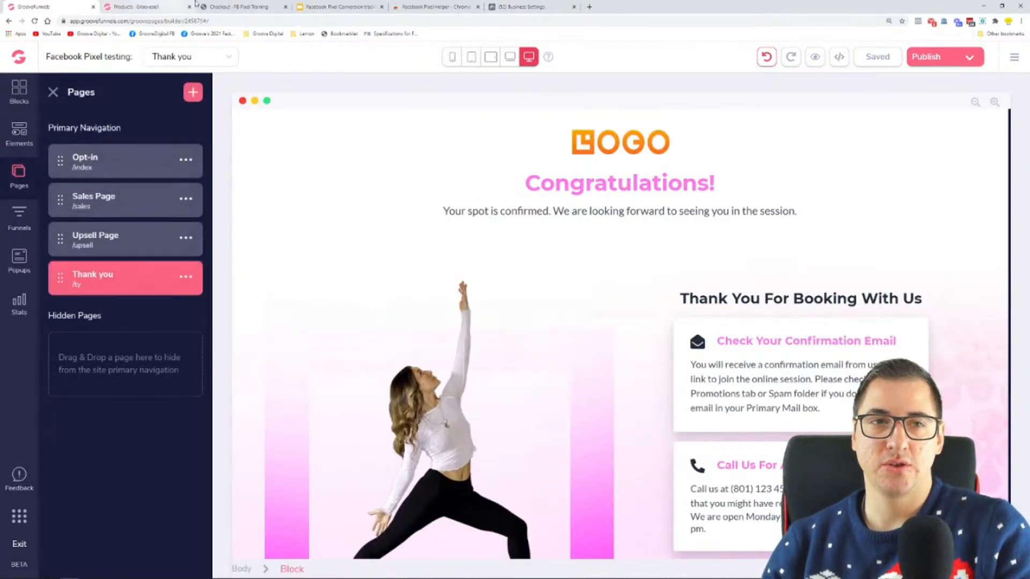
Close the Pixel Helper tab, move the Business Settings tab beside the Groove tabs, reread the every-page instruction, and return to GrooveFunnels
{"action": "left_click", "coordinate": [478, 7]}
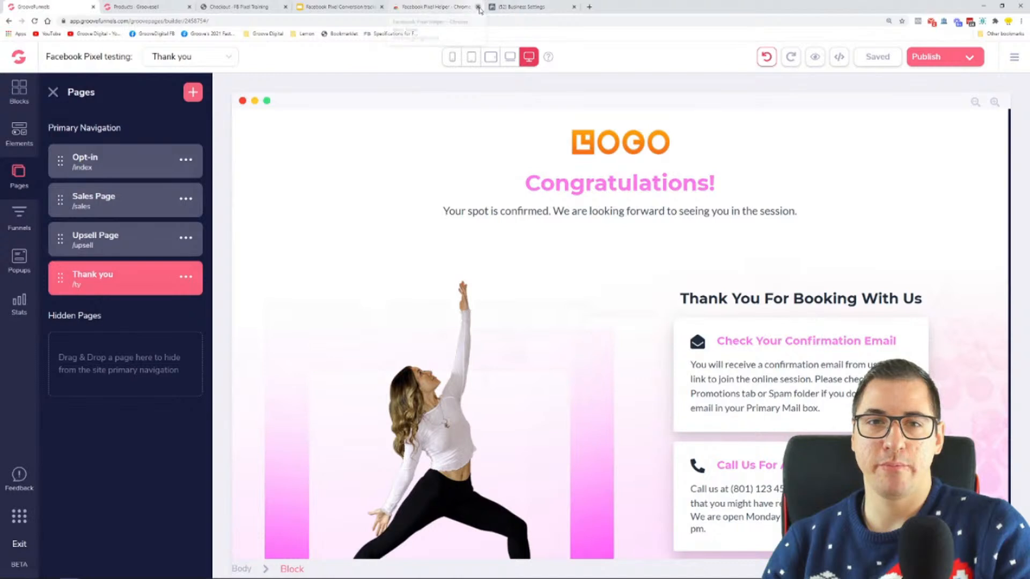
{"action": "left_click_drag", "start_coordinate": [440, 7], "coordinate": [237, 10]}
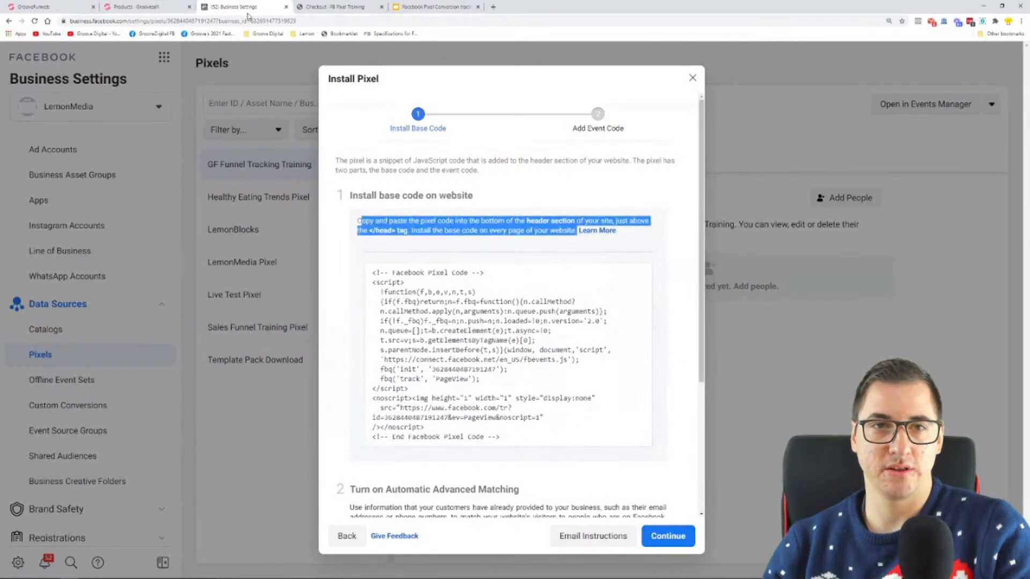
{"action": "left_click_drag", "start_coordinate": [443, 242], "coordinate": [569, 235]}
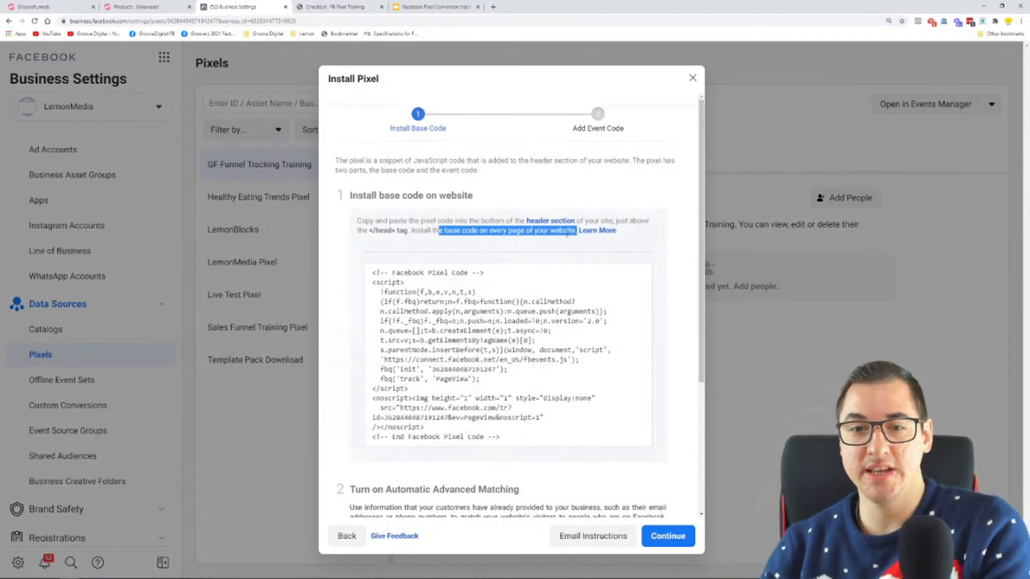
{"action": "left_click", "coordinate": [46, 6]}
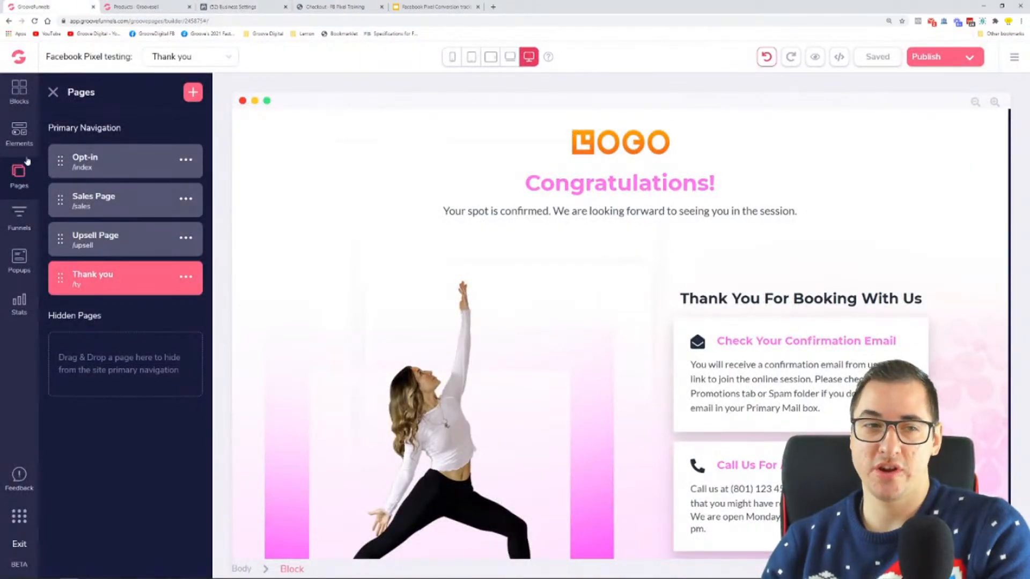
Close the page list and open the site settings at the code includes for tracking
{"action": "left_click", "coordinate": [52, 93]}
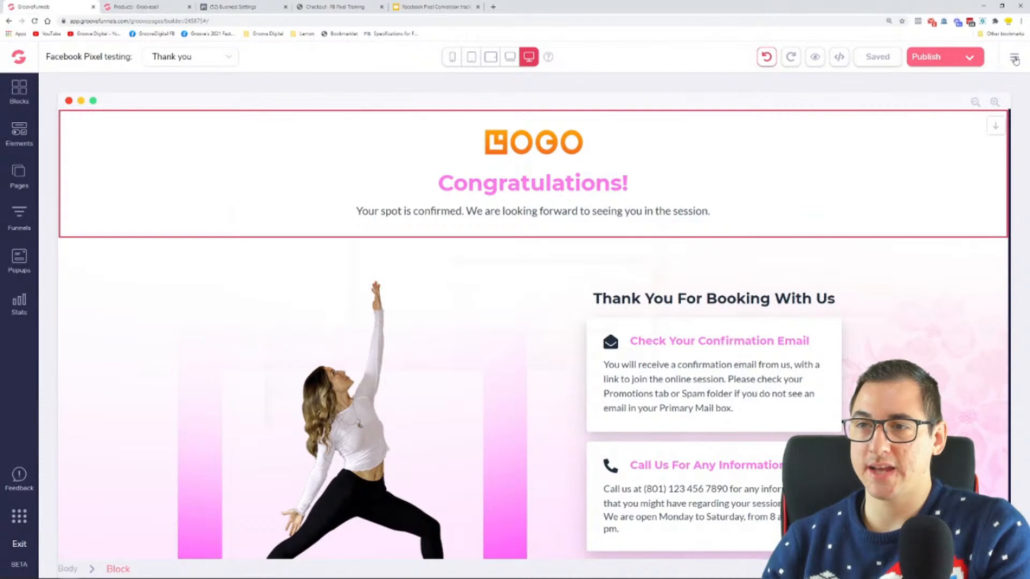
{"action": "left_click", "coordinate": [1015, 59]}
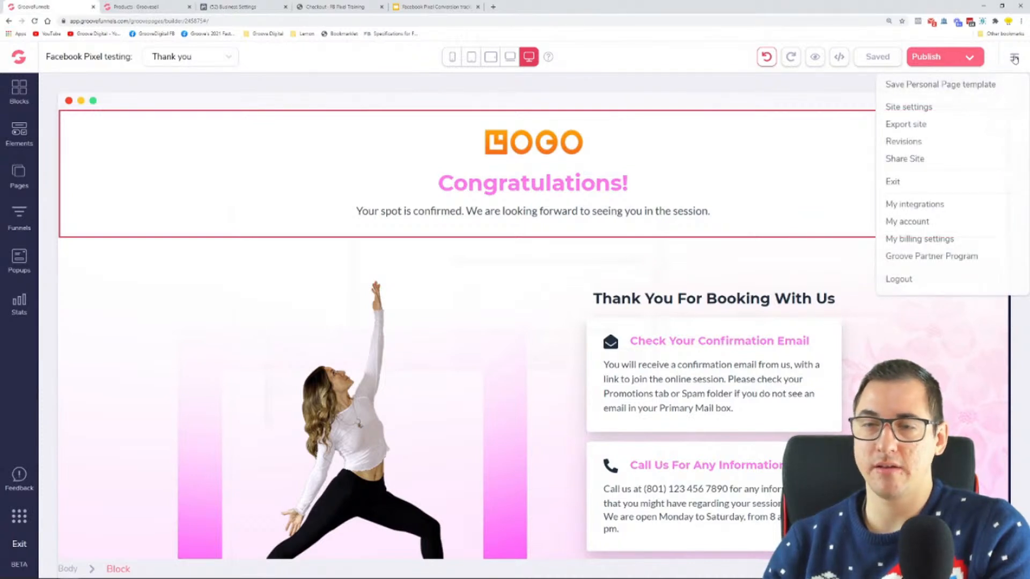
{"action": "left_click", "coordinate": [909, 108]}
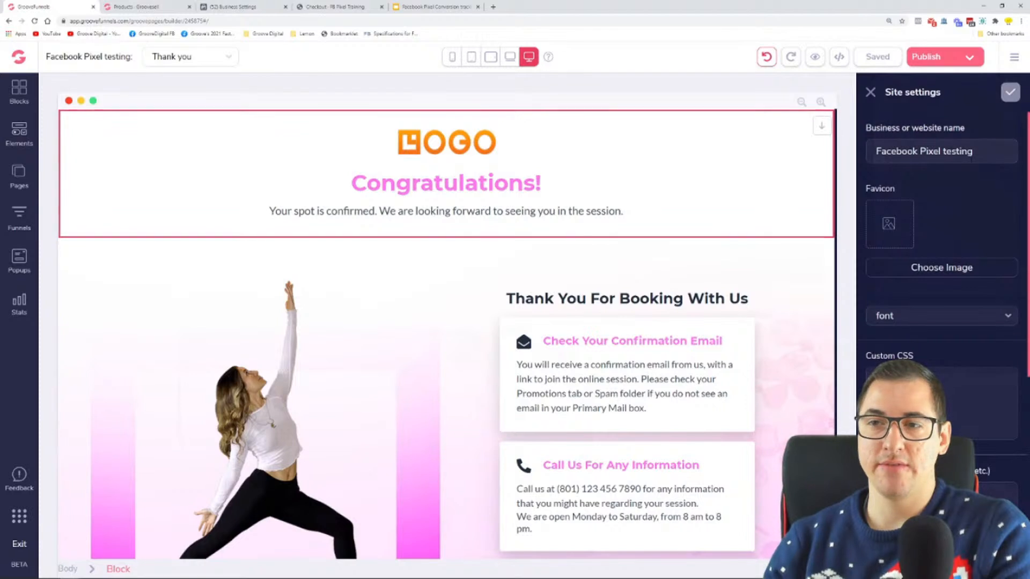
{"action": "left_click_drag", "start_coordinate": [885, 92], "coordinate": [910, 92]}
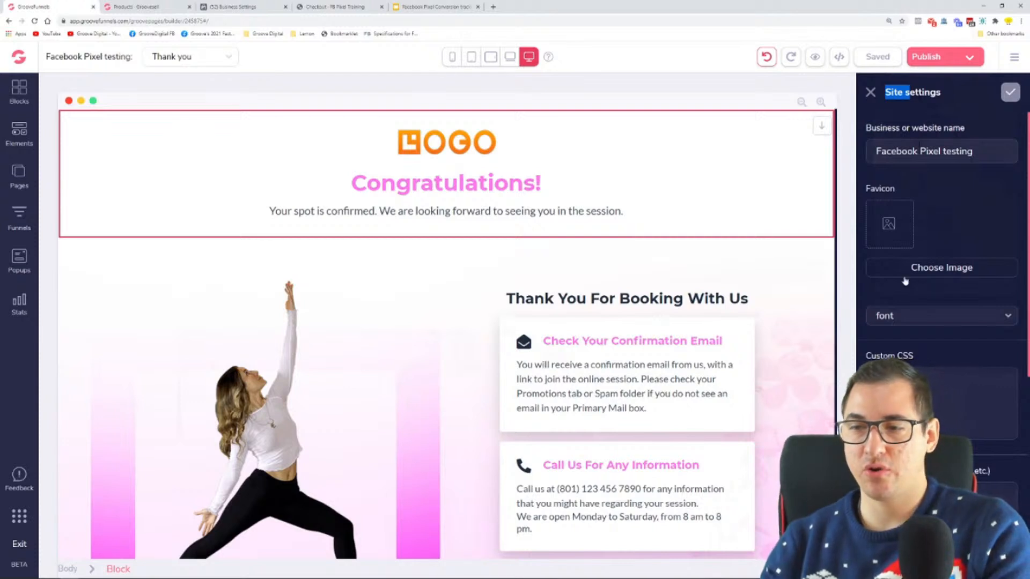
{"action": "scroll", "coordinate": [923, 275], "scroll_direction": "down", "scroll_amount": 4}
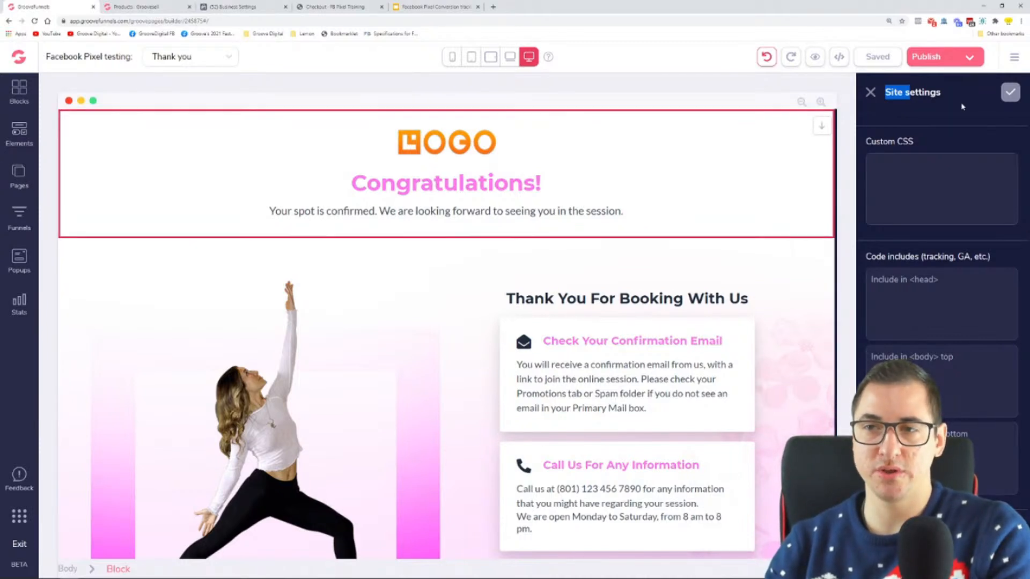
Copy the pixel base code from Facebook Business Settings, paste it into the GrooveFunnels site-wide head code include, and save the site settings
{"action": "left_click", "coordinate": [231, 6]}
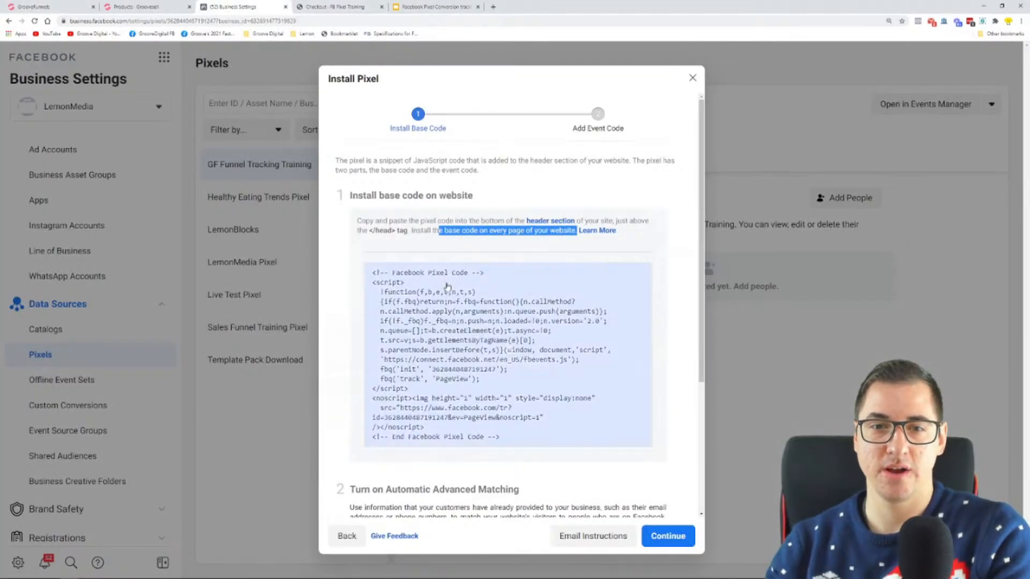
{"action": "left_click", "coordinate": [503, 354]}
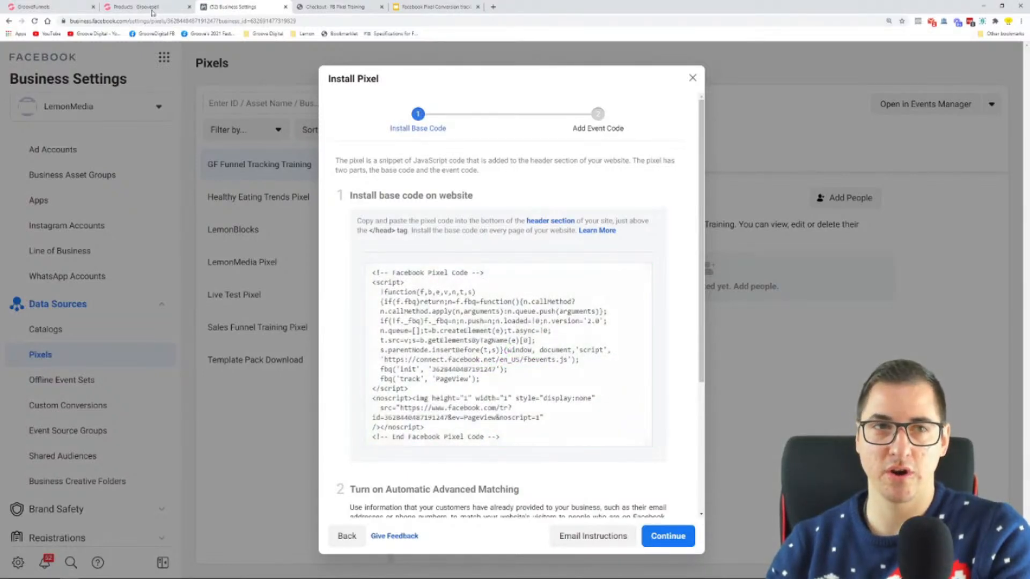
{"action": "left_click", "coordinate": [76, 4]}
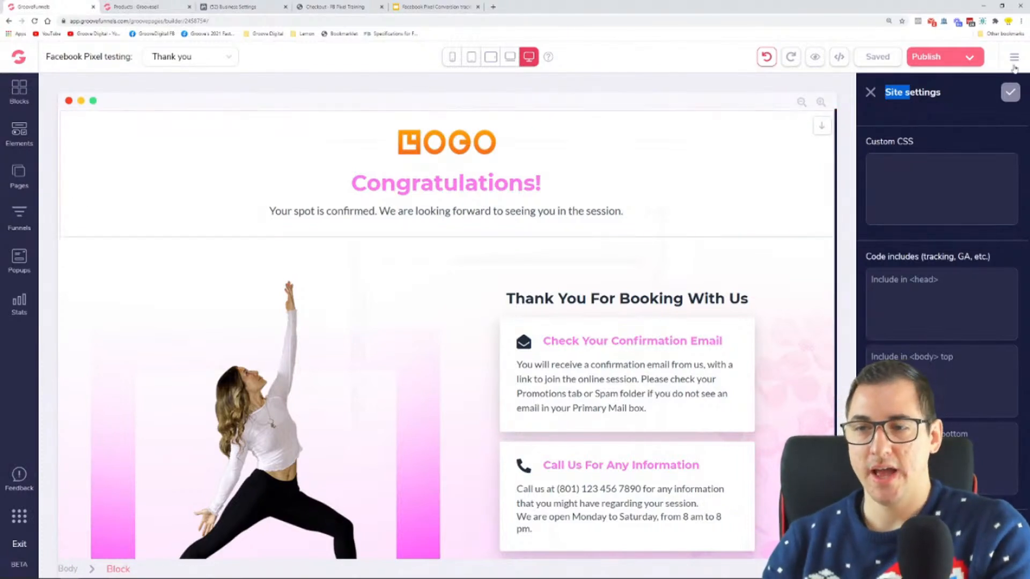
{"action": "left_click", "coordinate": [871, 280]}
{"action": "right_click", "coordinate": [925, 301]}
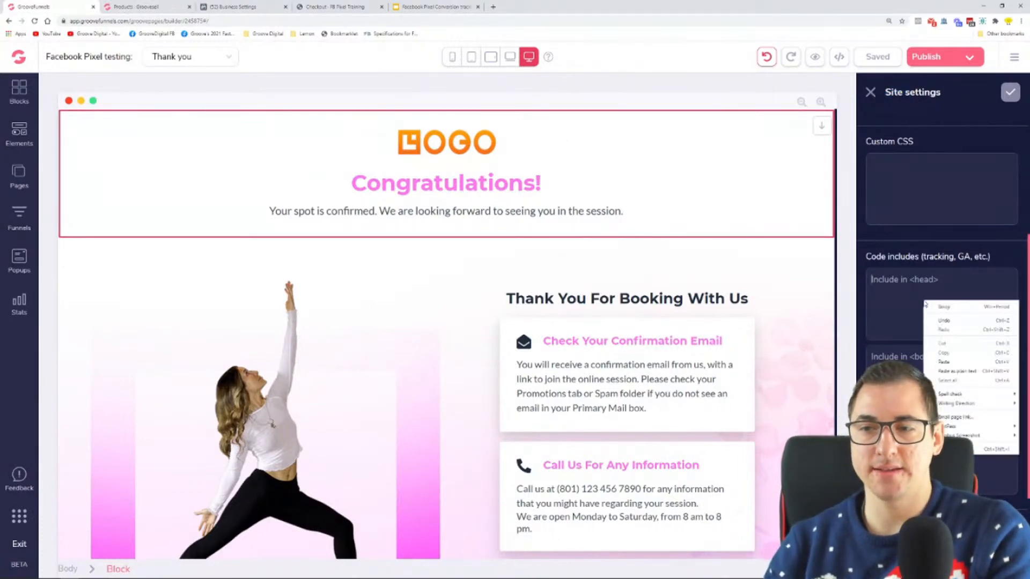
{"action": "left_click", "coordinate": [944, 361]}
{"action": "scroll", "coordinate": [998, 322], "scroll_direction": "up", "scroll_amount": 10}
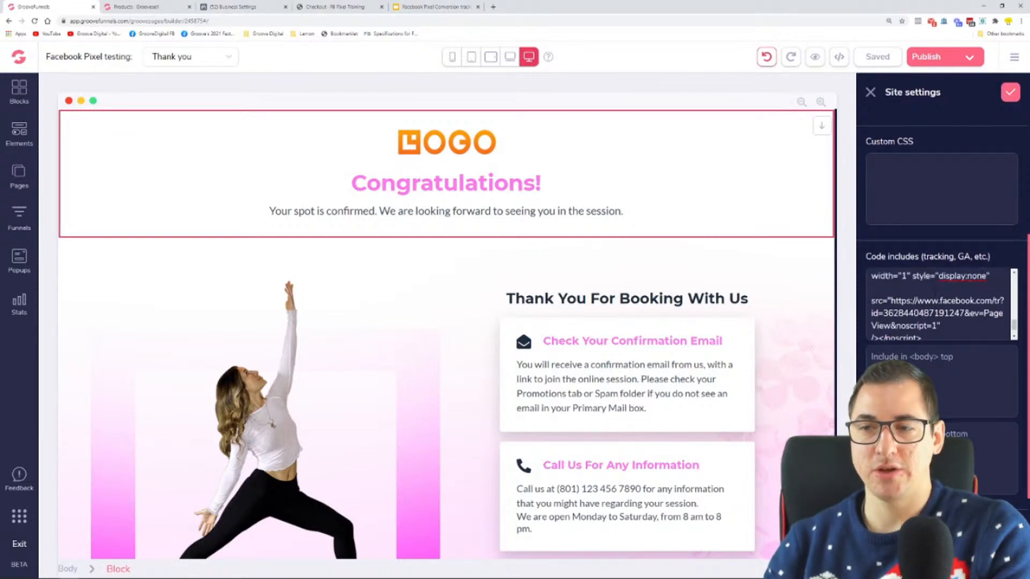
{"action": "scroll", "coordinate": [998, 381], "scroll_direction": "down", "scroll_amount": 3}
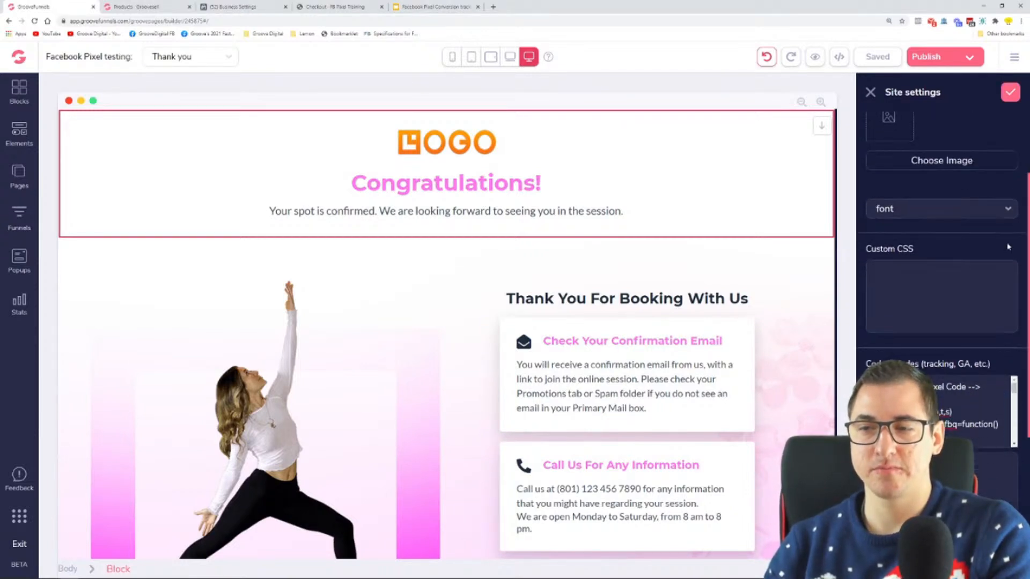
{"action": "left_click", "coordinate": [1006, 92]}
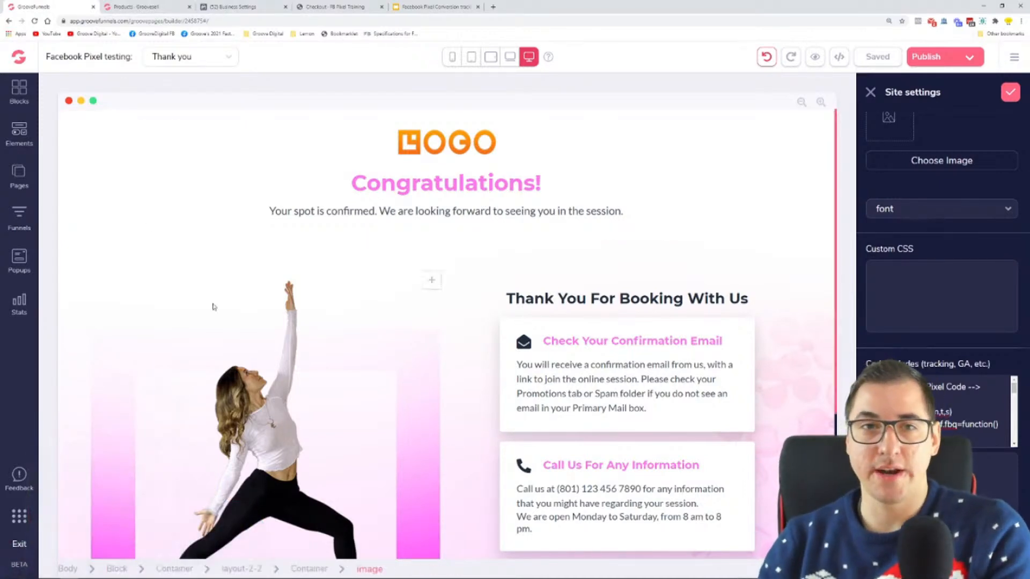
Return to Facebook Business Settings and reread the base code instructions about the closing head tag and every page of the website
{"action": "left_click", "coordinate": [250, 6]}
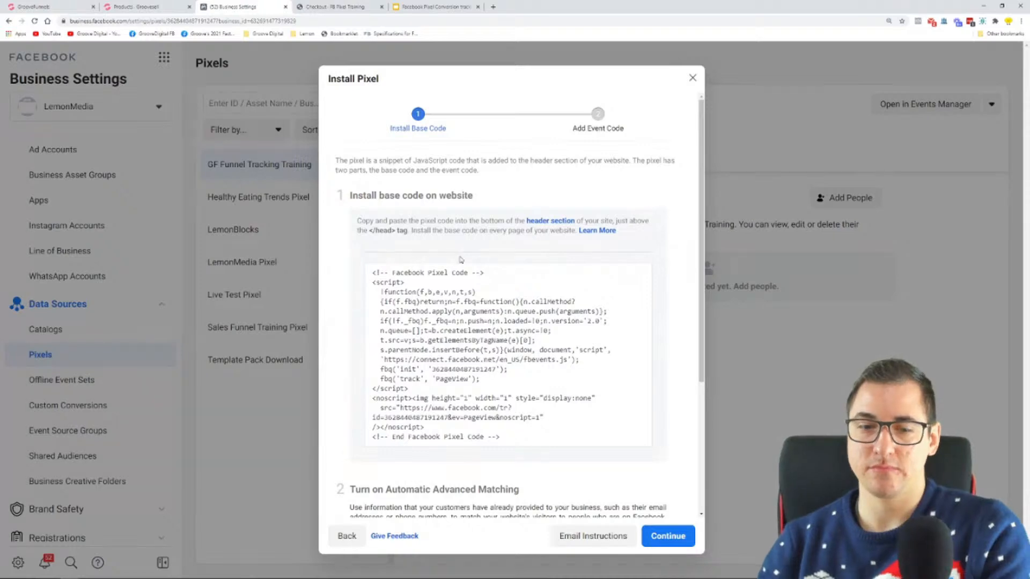
{"action": "mouse_move", "coordinate": [478, 349]}
{"action": "scroll", "coordinate": [482, 204], "scroll_direction": "down", "scroll_amount": 3}
{"action": "scroll", "coordinate": [510, 208], "scroll_direction": "up", "scroll_amount": 3}
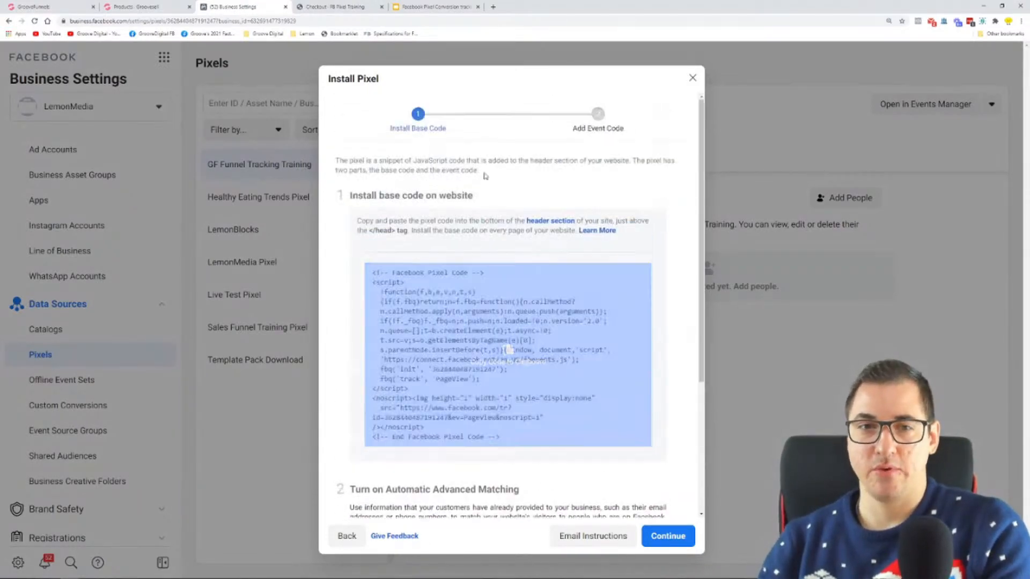
{"action": "left_click_drag", "start_coordinate": [350, 195], "coordinate": [475, 197]}
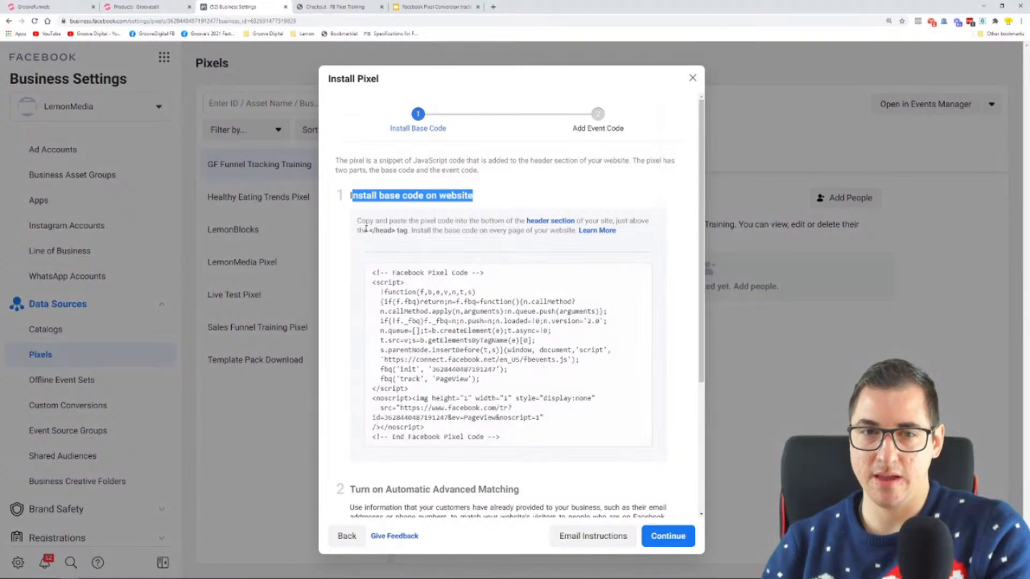
{"action": "mouse_move", "coordinate": [486, 375]}
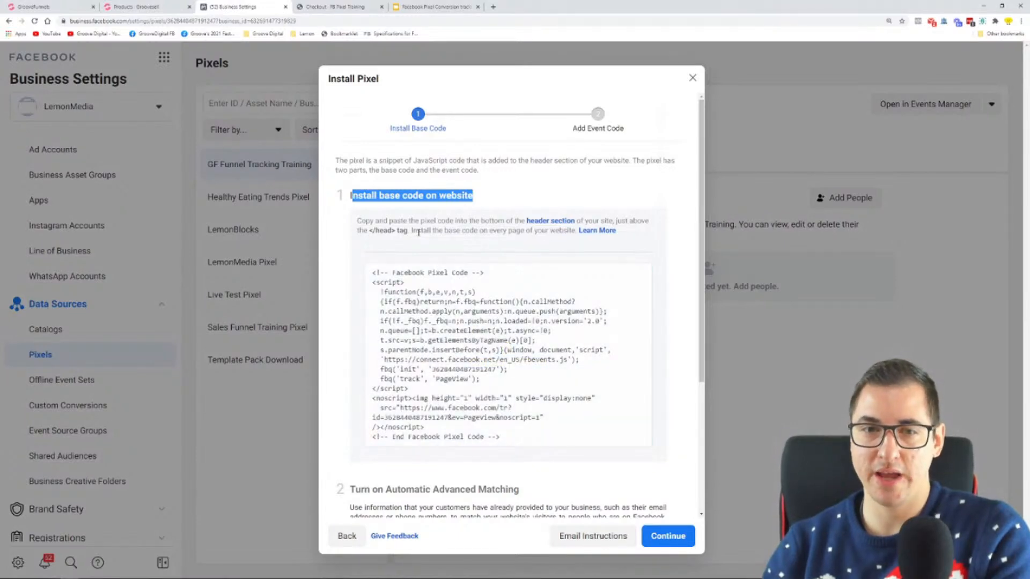
{"action": "left_click_drag", "start_coordinate": [358, 231], "coordinate": [411, 231]}
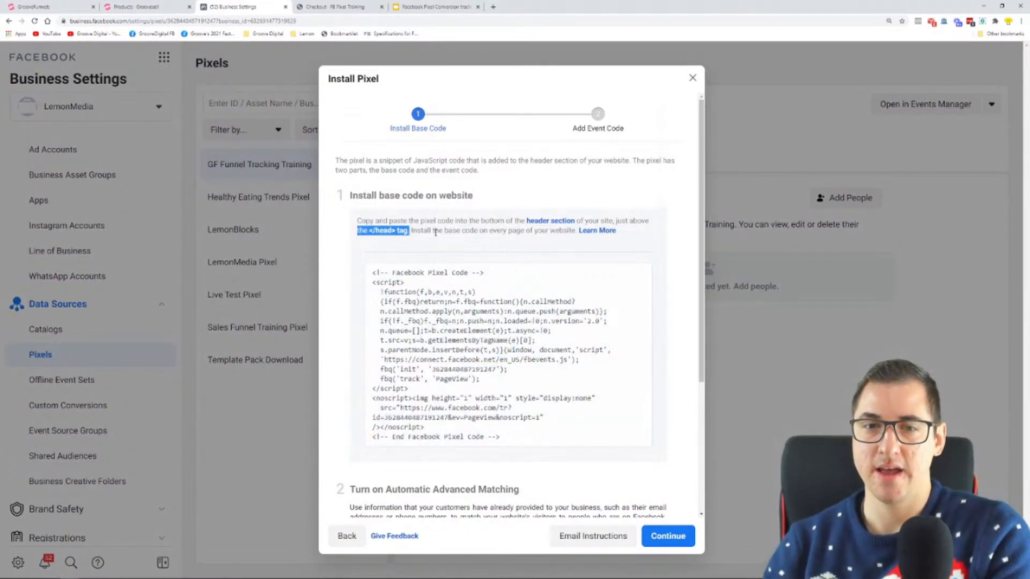
{"action": "left_click_drag", "start_coordinate": [489, 231], "coordinate": [574, 232]}
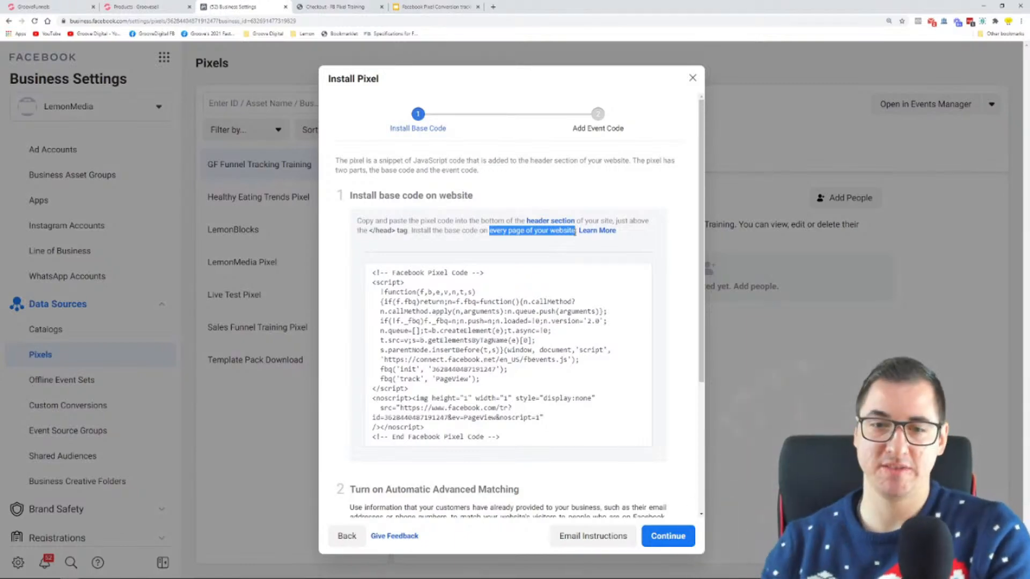
Switch Automatic Advanced Matching off and on again to send all customer information types, and read its description
{"action": "scroll", "coordinate": [585, 214], "scroll_direction": "down", "scroll_amount": 4}
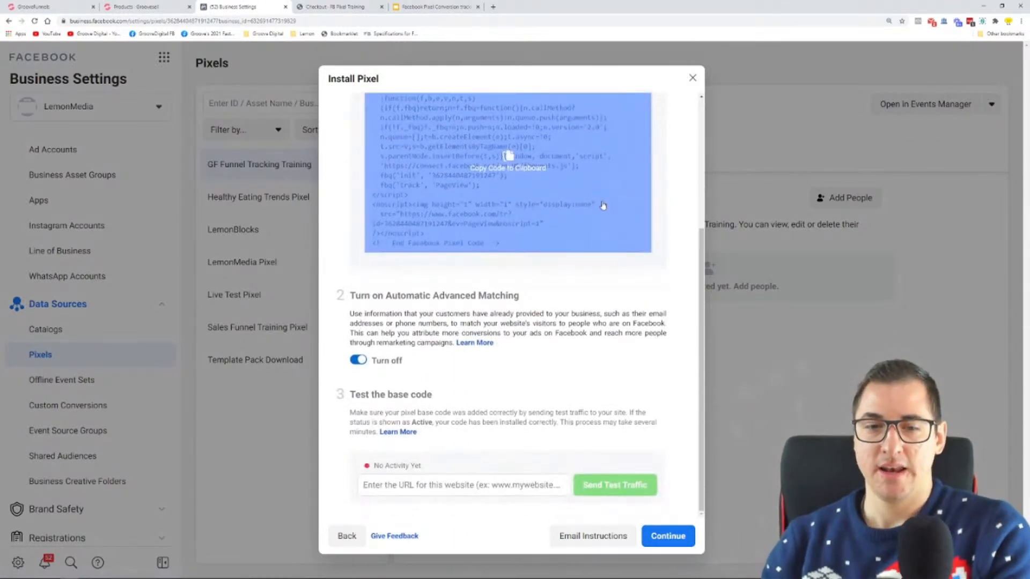
{"action": "left_click_drag", "start_coordinate": [354, 299], "coordinate": [535, 306]}
{"action": "left_click", "coordinate": [545, 302]}
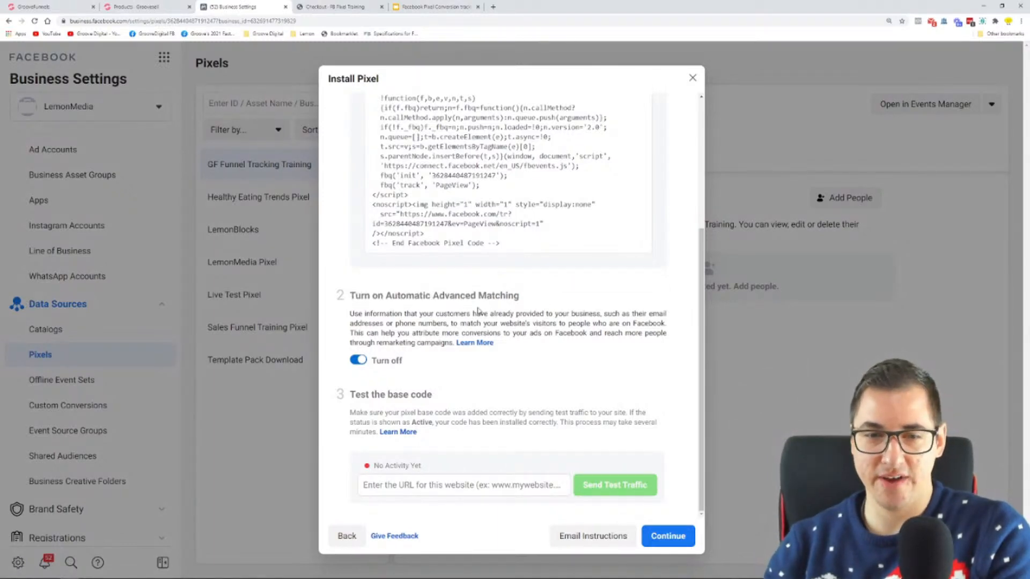
{"action": "left_click", "coordinate": [358, 361]}
{"action": "left_click", "coordinate": [358, 361]}
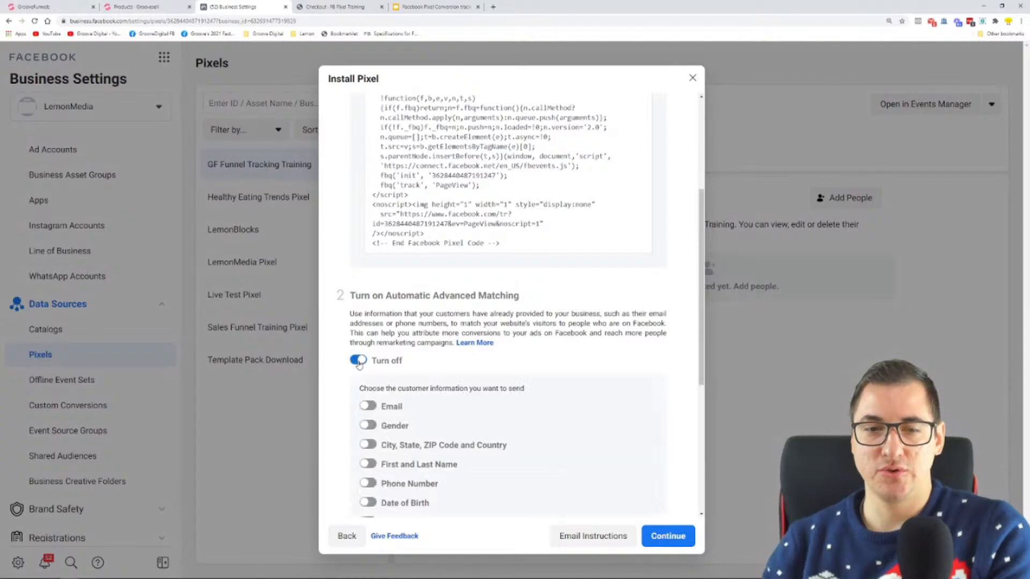
{"action": "scroll", "coordinate": [489, 362], "scroll_direction": "down", "scroll_amount": 3}
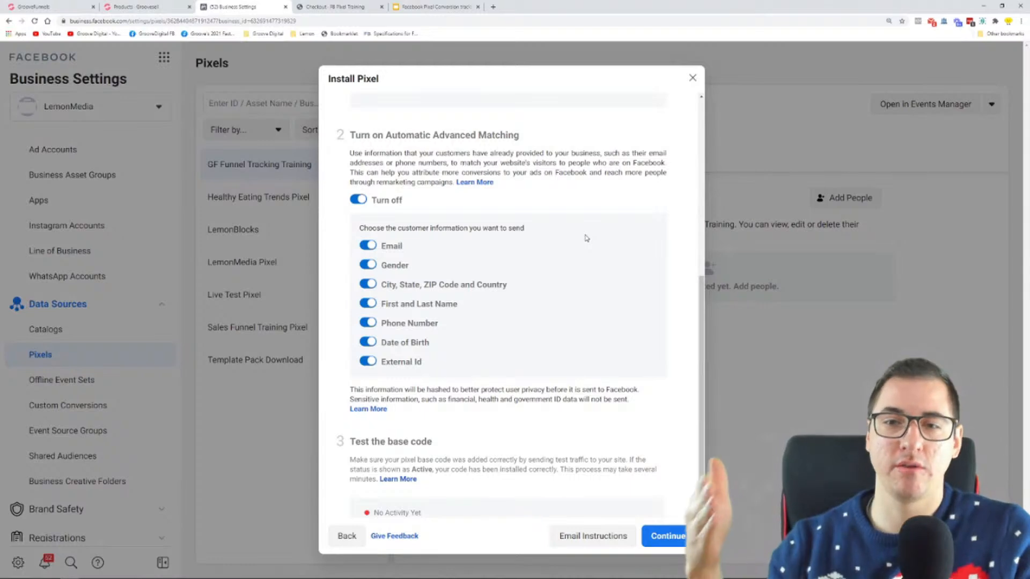
{"action": "left_click_drag", "start_coordinate": [358, 151], "coordinate": [516, 190]}
{"action": "left_click", "coordinate": [528, 188]}
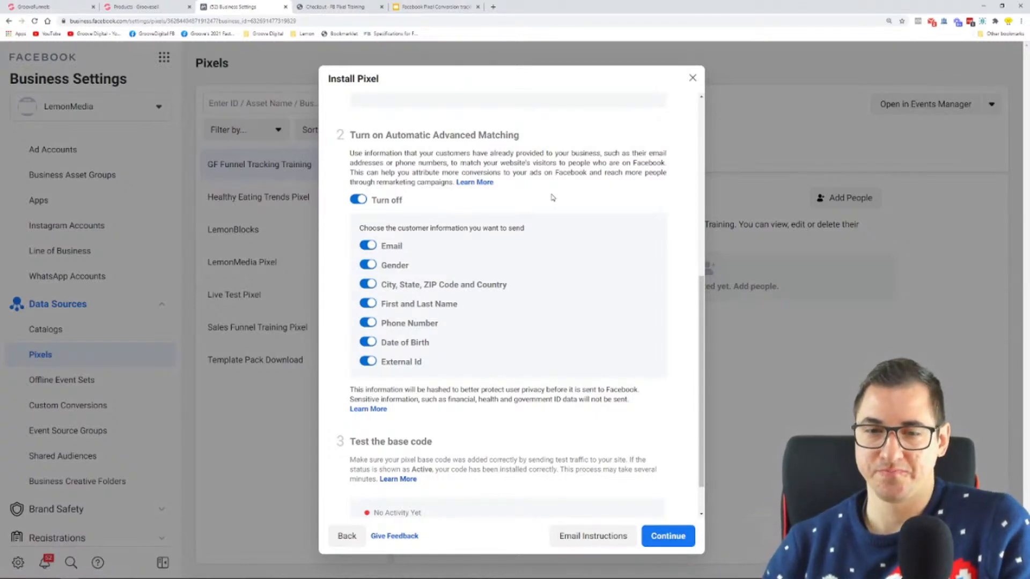
Read the instructions for testing the base code with test traffic and checking the Active status
{"action": "scroll", "coordinate": [553, 198], "scroll_direction": "down", "scroll_amount": 2}
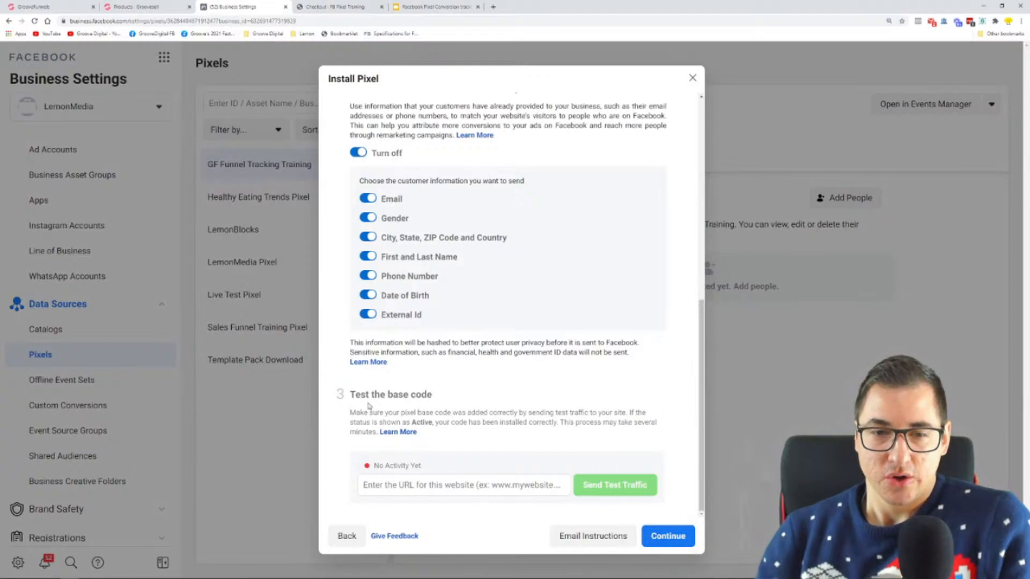
{"action": "left_click_drag", "start_coordinate": [355, 398], "coordinate": [424, 397]}
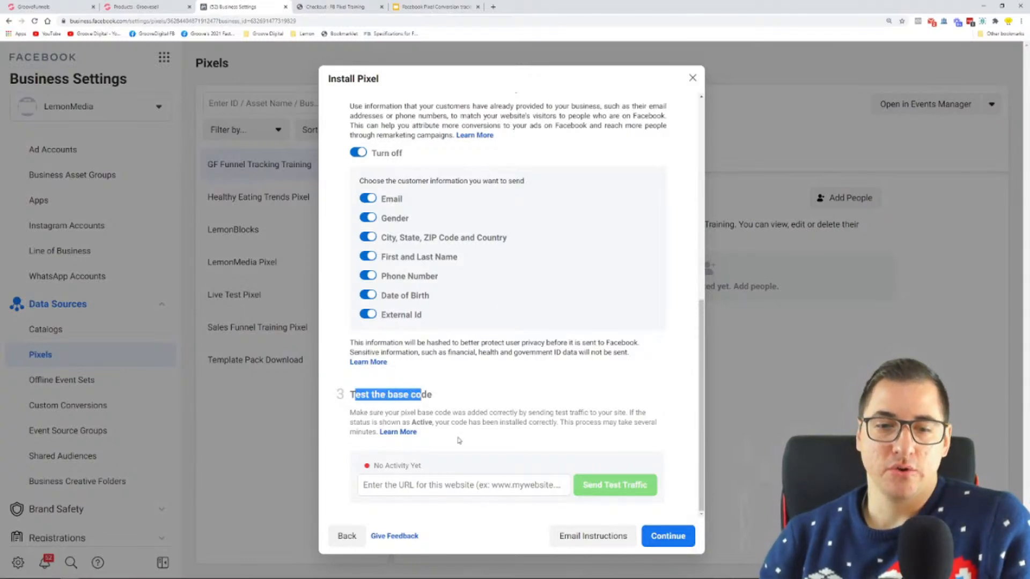
{"action": "left_click_drag", "start_coordinate": [355, 413], "coordinate": [651, 424]}
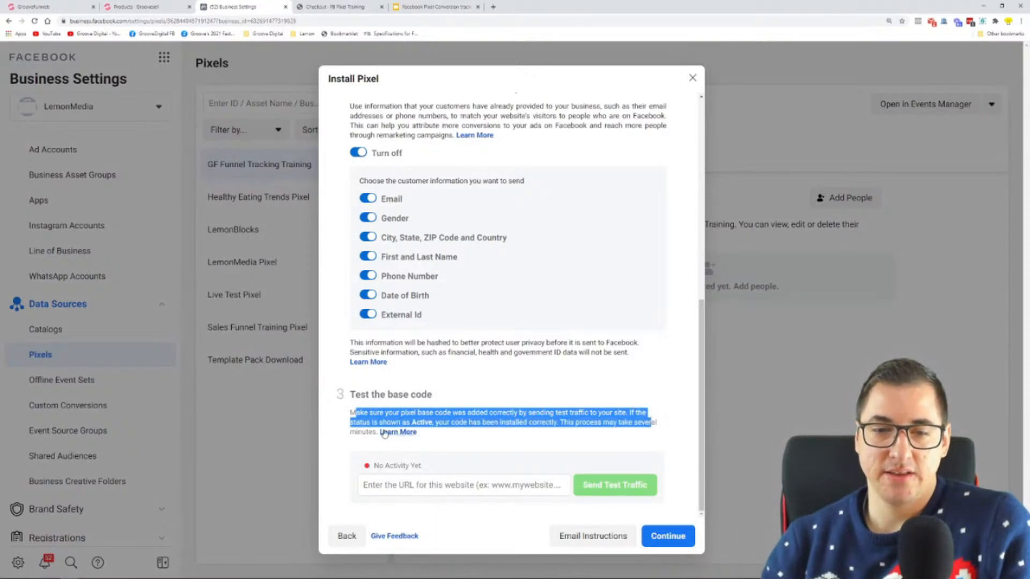
{"action": "left_click", "coordinate": [414, 424]}
{"action": "left_click_drag", "start_coordinate": [436, 423], "coordinate": [558, 424]}
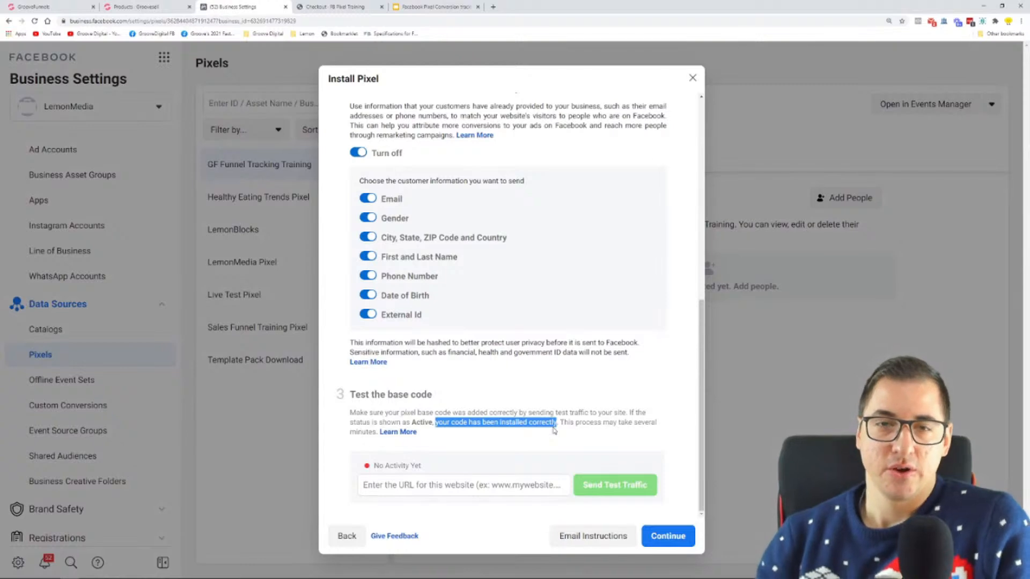
{"action": "left_click", "coordinate": [386, 493]}
{"action": "right_click", "coordinate": [384, 491]}
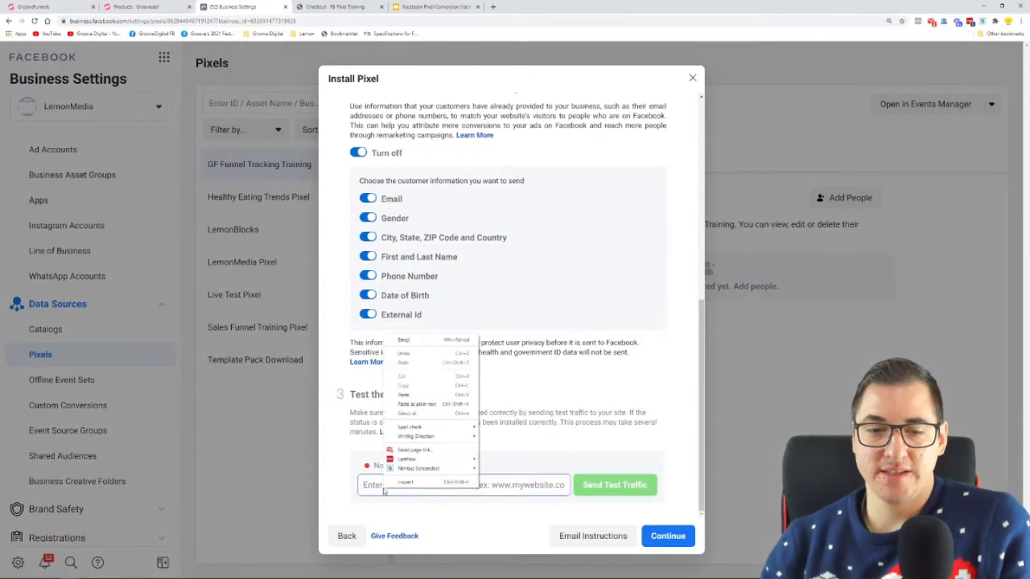
{"action": "left_click", "coordinate": [432, 398]}
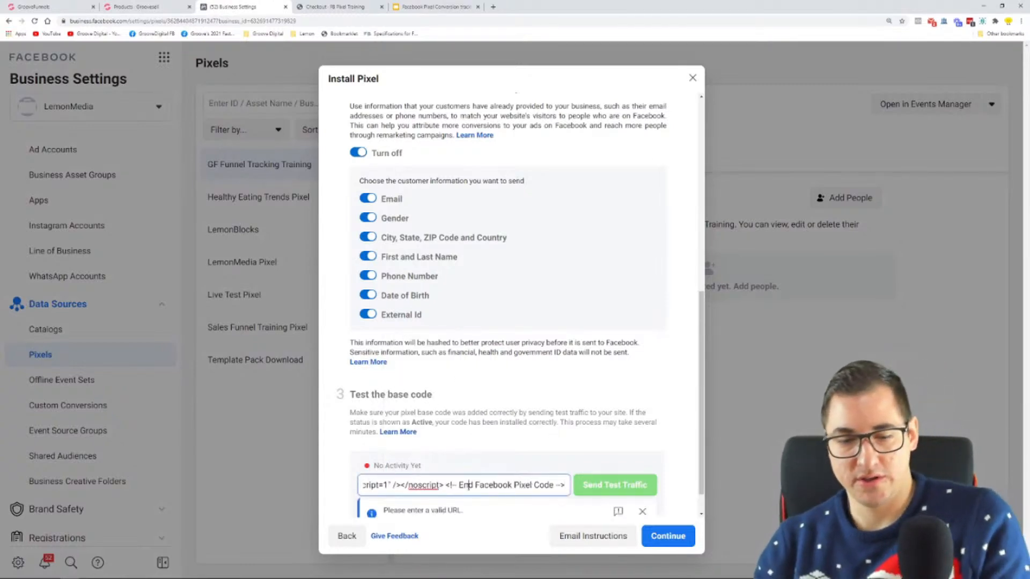
{"action": "key", "text": "ctrl+z"}
Switch to the GrooveFunnels builder, open the Opt-in page, and copy its published link address, lemon.groovepages.com/pixel/index, from the publish settings
{"action": "left_click", "coordinate": [59, 7]}
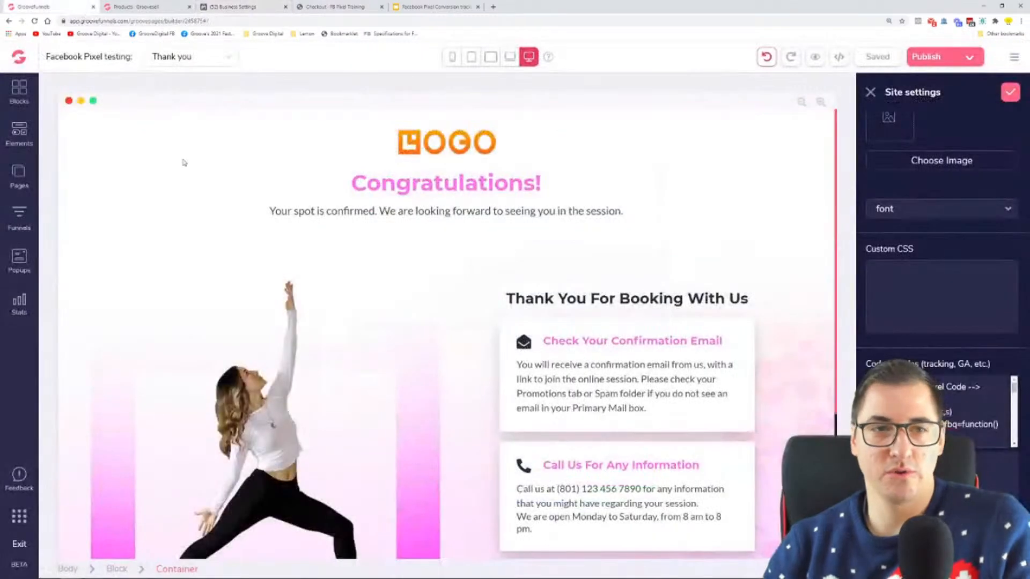
{"action": "left_click", "coordinate": [8, 176]}
{"action": "left_click", "coordinate": [80, 167]}
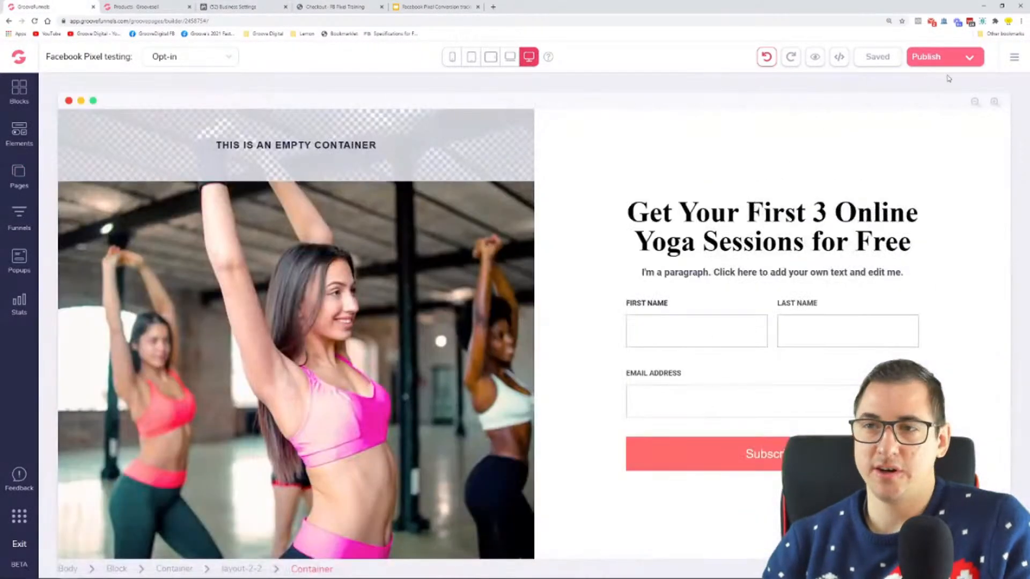
{"action": "left_click", "coordinate": [968, 60]}
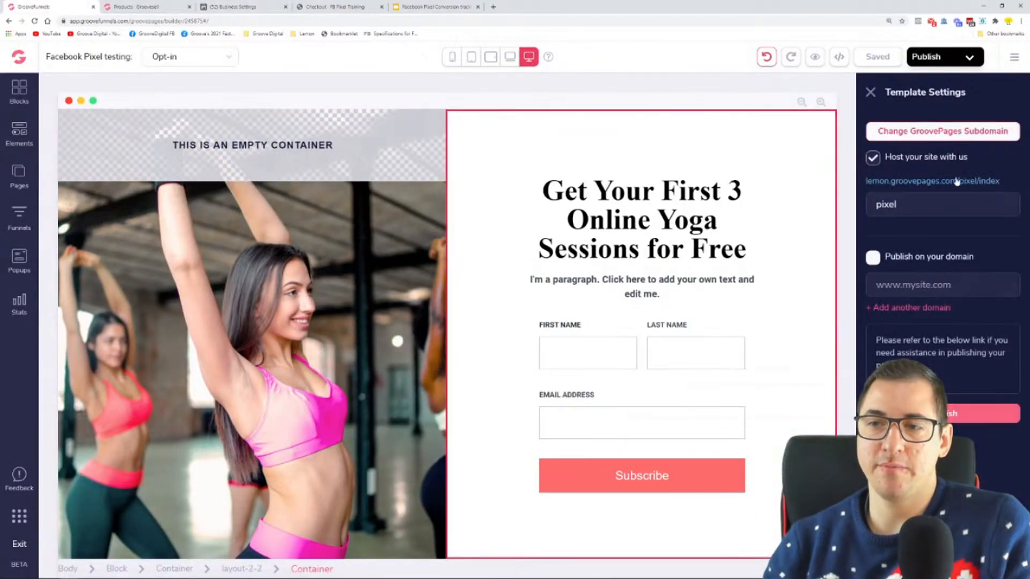
{"action": "right_click", "coordinate": [958, 181]}
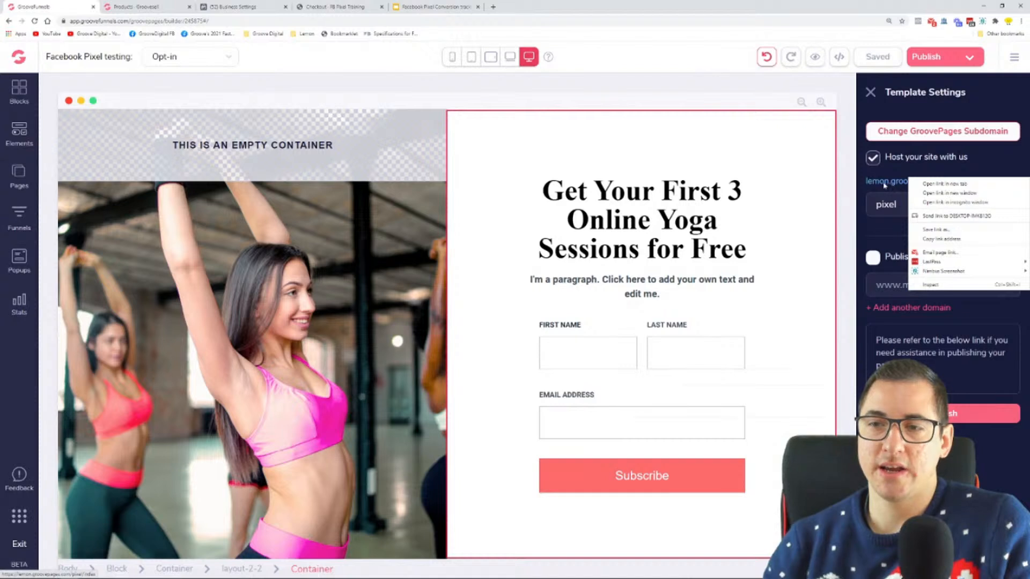
{"action": "left_click", "coordinate": [928, 162]}
{"action": "right_click", "coordinate": [930, 180]}
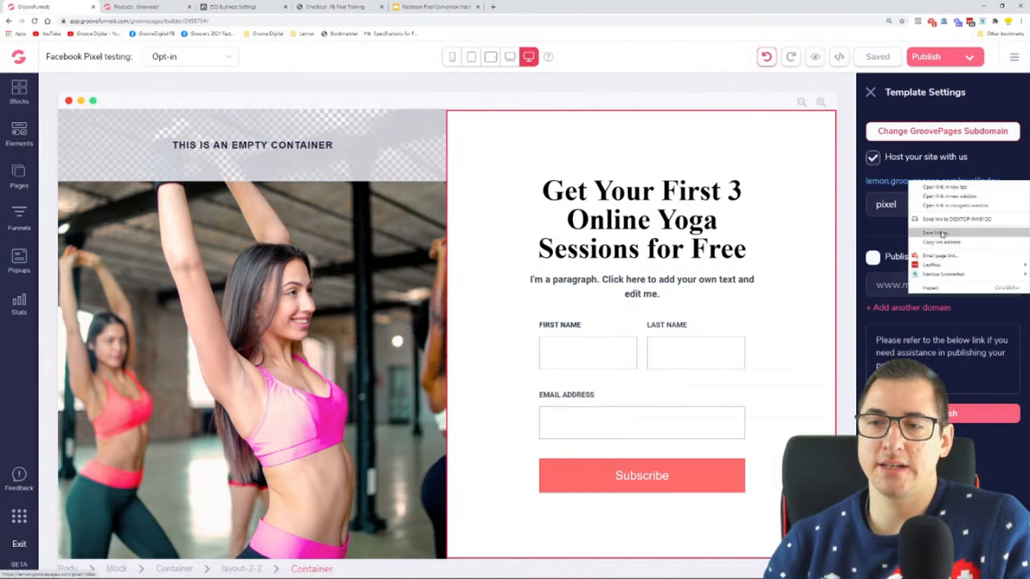
{"action": "left_click", "coordinate": [950, 243]}
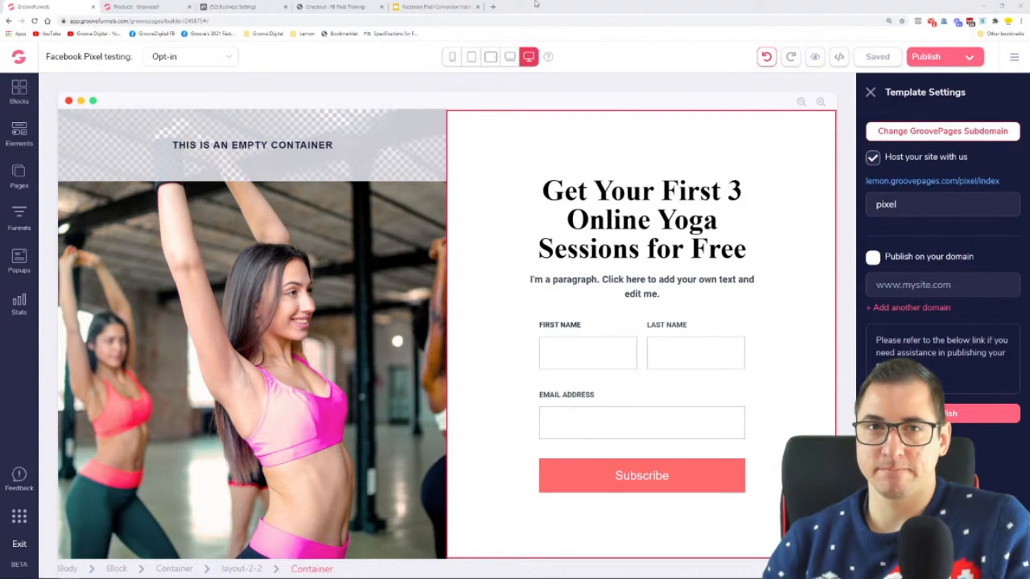
{"action": "left_click", "coordinate": [246, 5]}
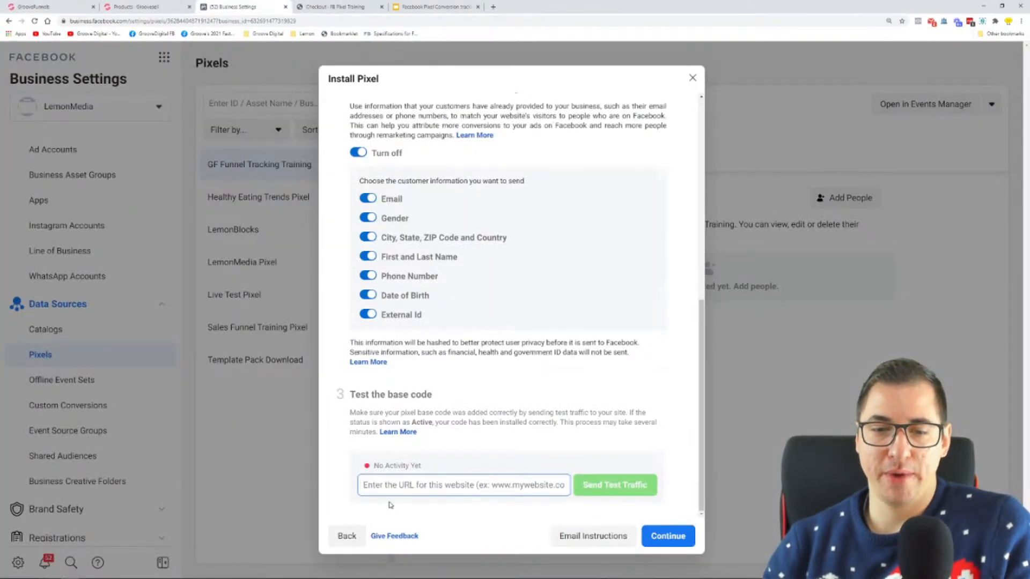
{"action": "right_click", "coordinate": [424, 488]}
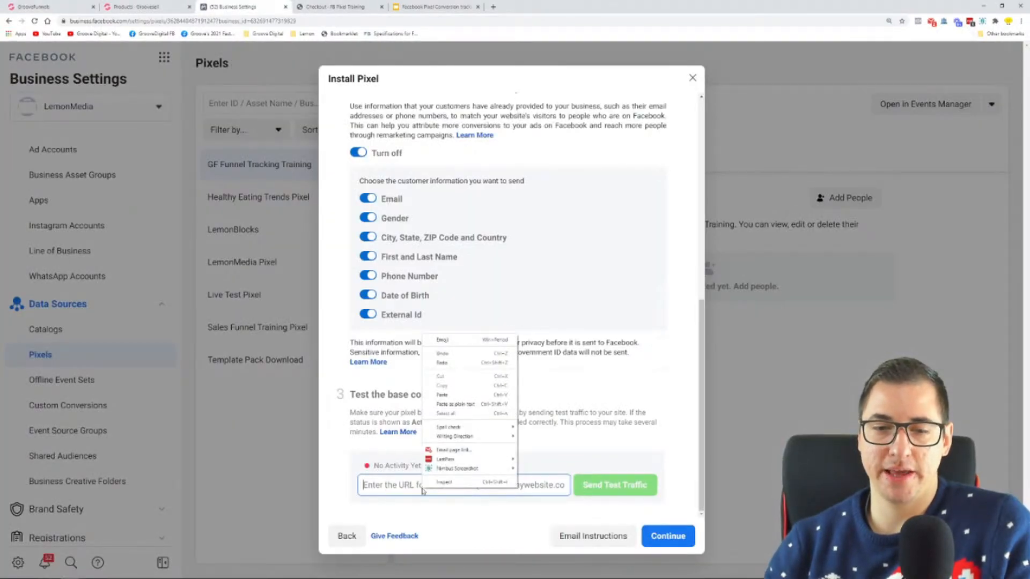
{"action": "left_click", "coordinate": [463, 395]}
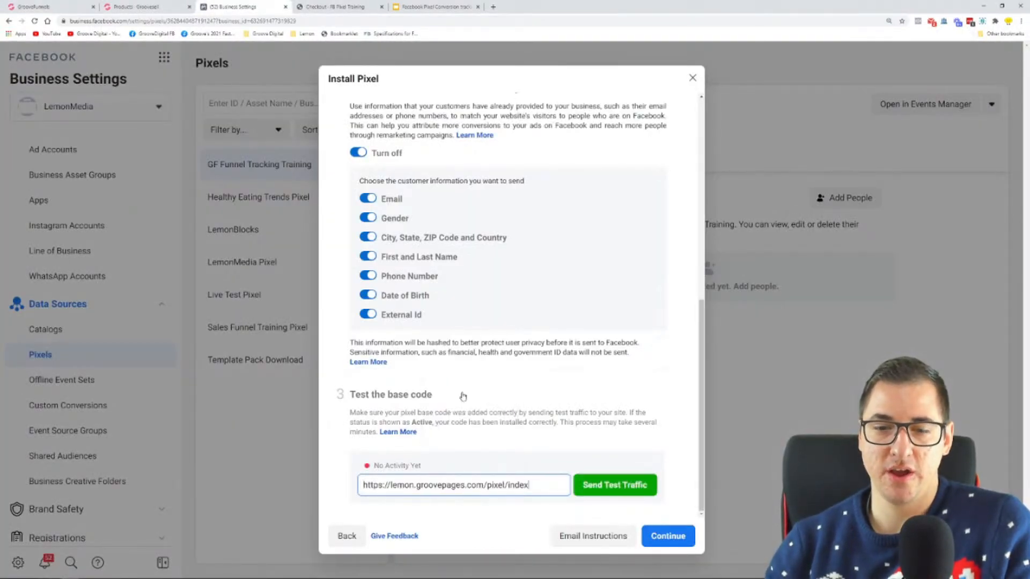
{"action": "left_click", "coordinate": [622, 492]}
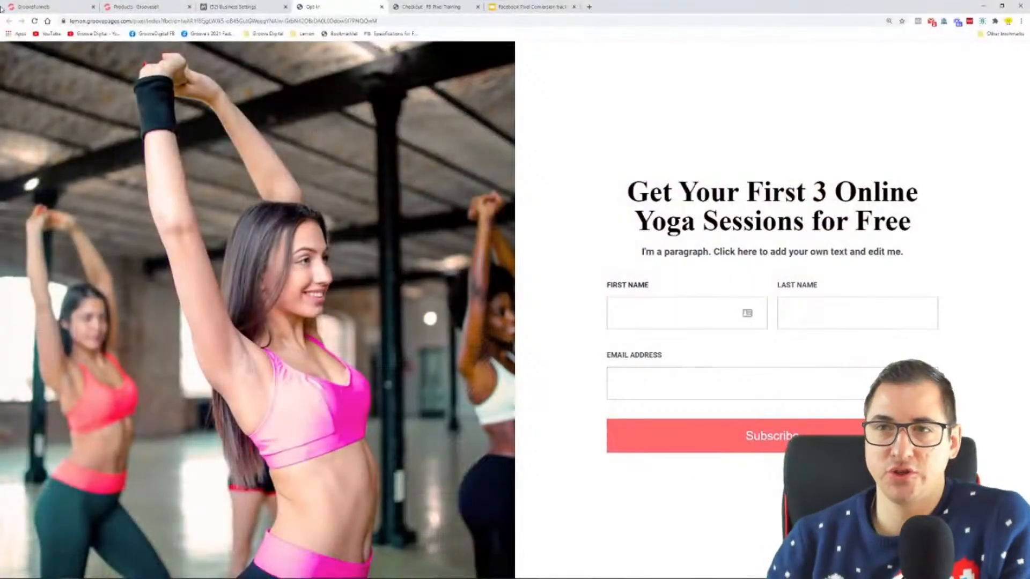
Return to the Install Pixel dialog in Facebook Business Settings and check the base code's activity status
{"action": "left_click", "coordinate": [236, 7]}
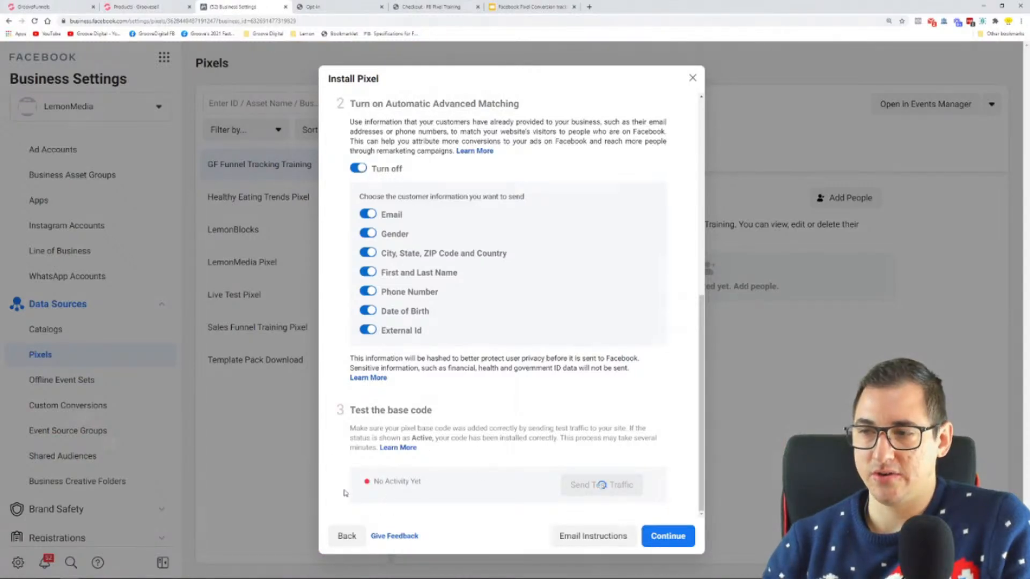
{"action": "left_click_drag", "start_coordinate": [448, 491], "coordinate": [370, 489]}
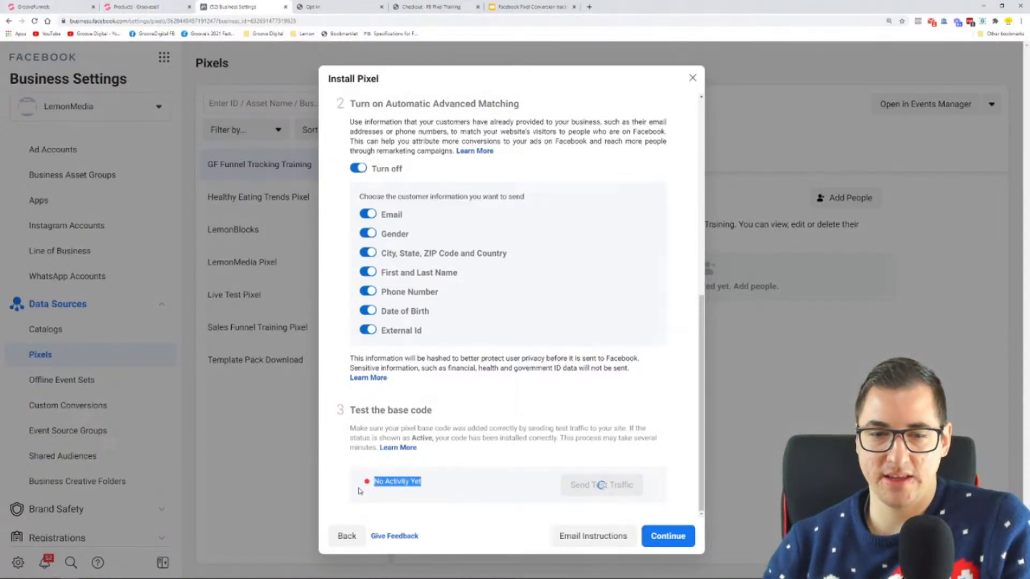
{"action": "left_click", "coordinate": [538, 484]}
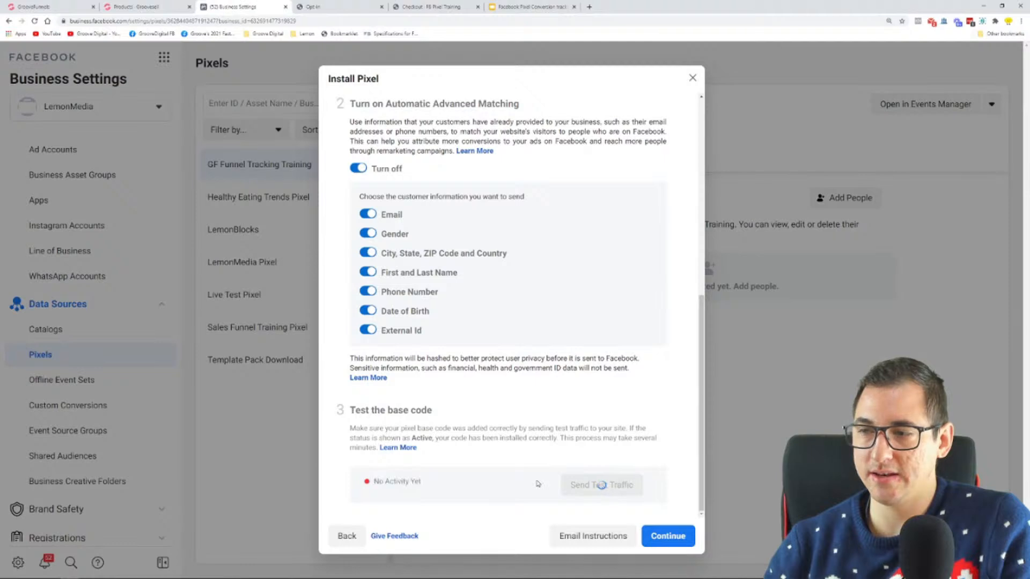
Reload the published opt-in page, and publish the funnel again from the GrooveFunnels builder
{"action": "left_click", "coordinate": [360, 10]}
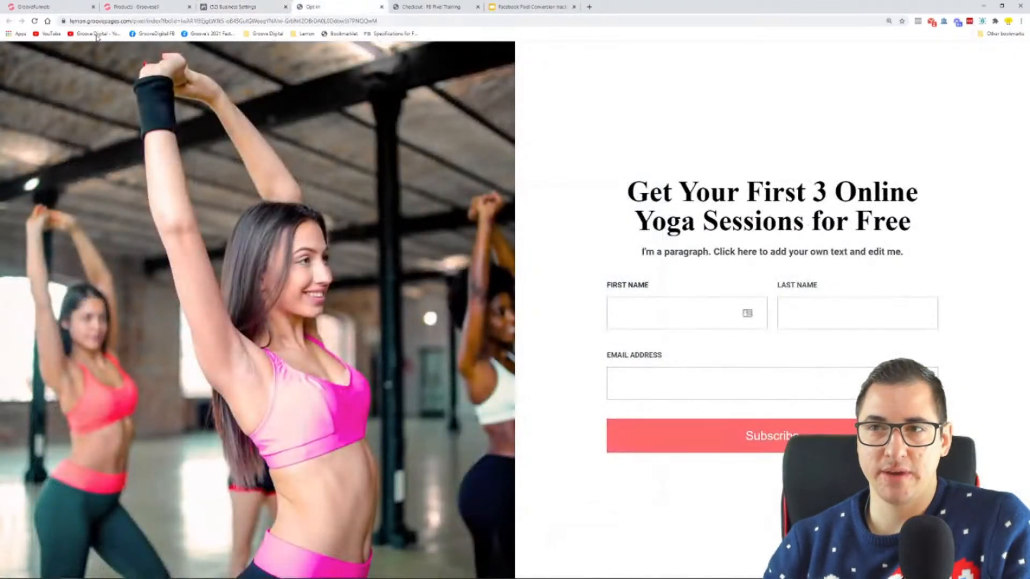
{"action": "left_click", "coordinate": [35, 21]}
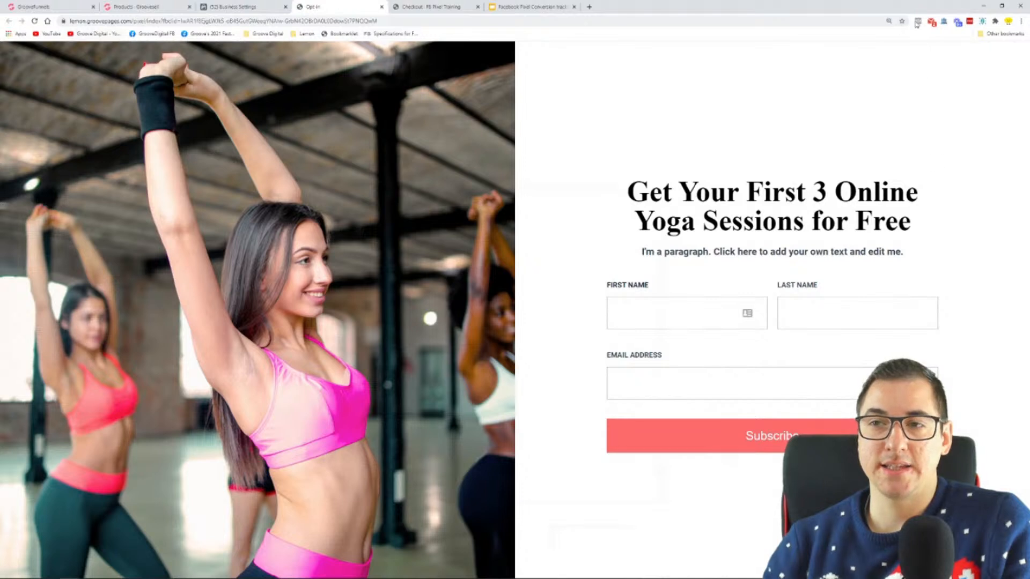
{"action": "left_click", "coordinate": [54, 5]}
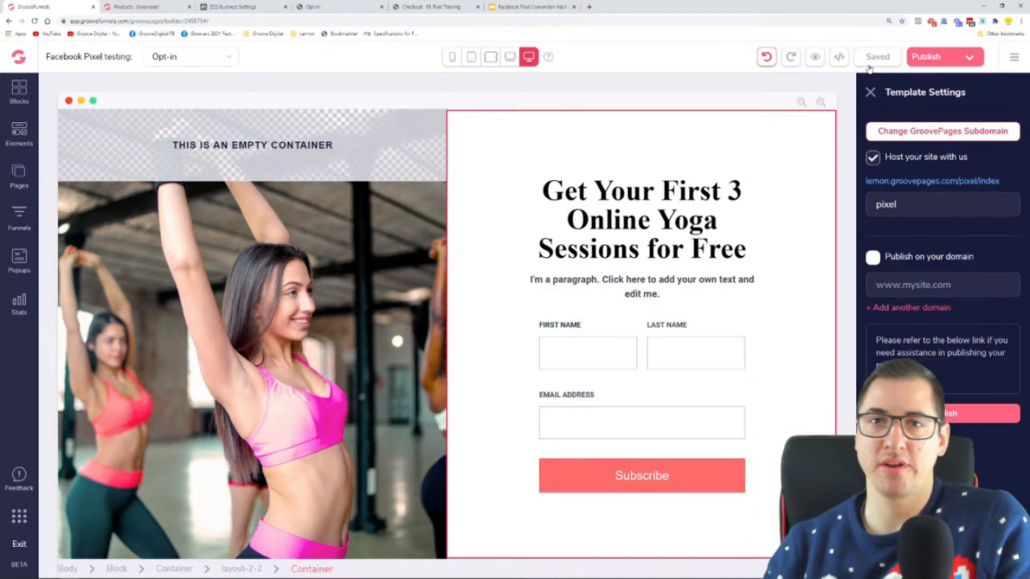
{"action": "left_click", "coordinate": [934, 63]}
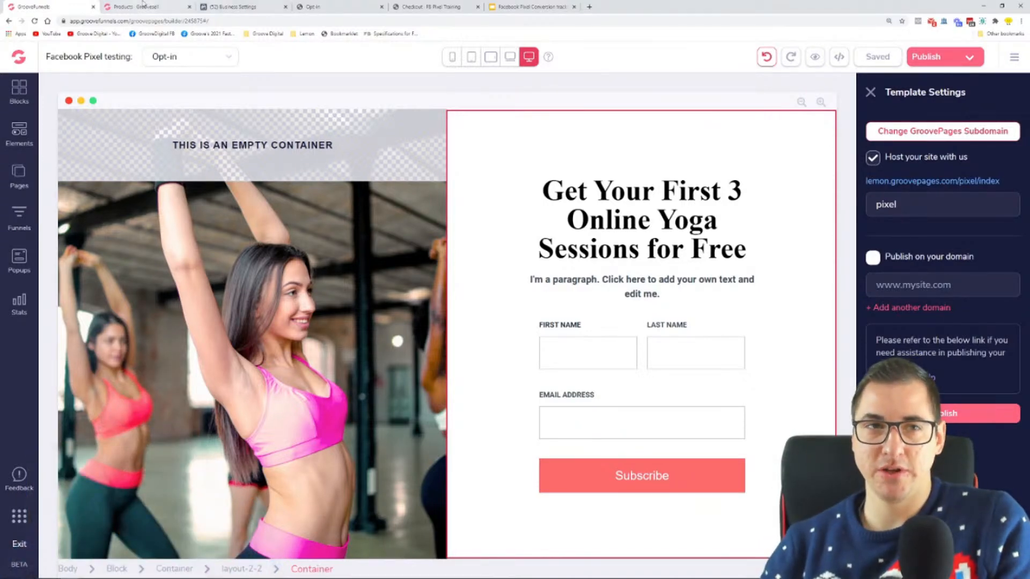
{"action": "left_click", "coordinate": [236, 7]}
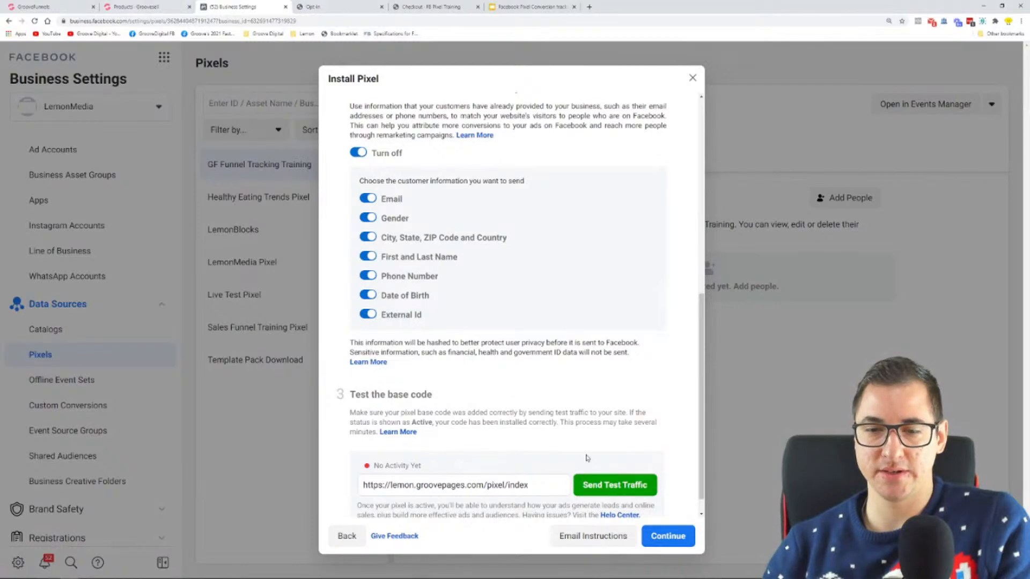
{"action": "scroll", "coordinate": [464, 456], "scroll_direction": "down", "scroll_amount": 1}
{"action": "left_click_drag", "start_coordinate": [420, 442], "coordinate": [374, 442]}
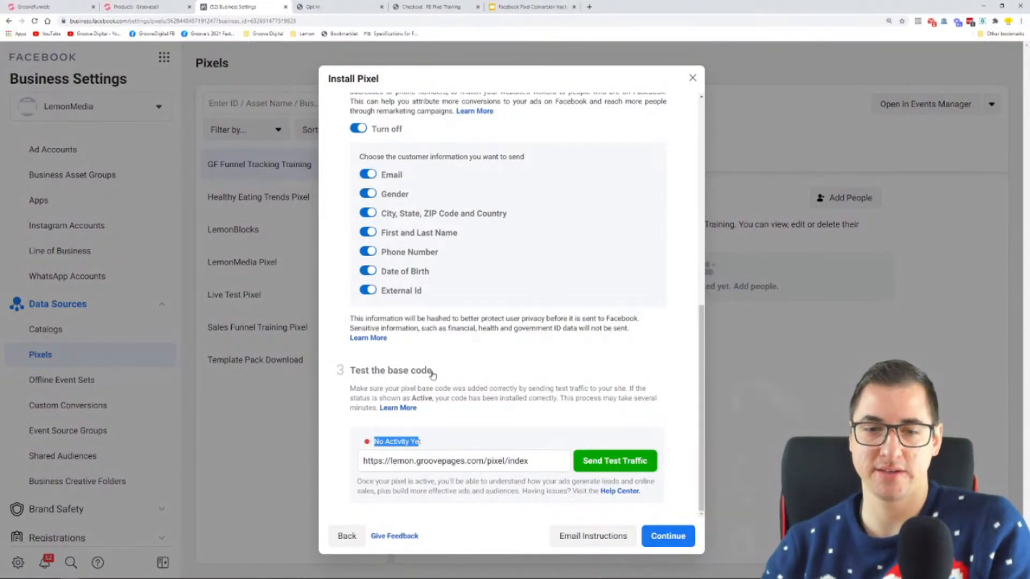
{"action": "left_click", "coordinate": [381, 6]}
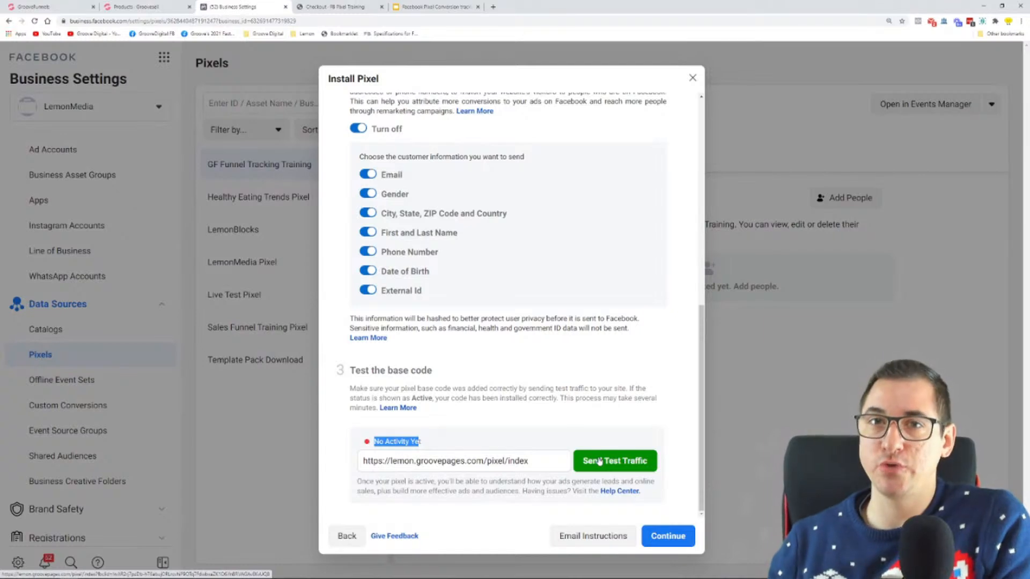
{"action": "left_click", "coordinate": [599, 462]}
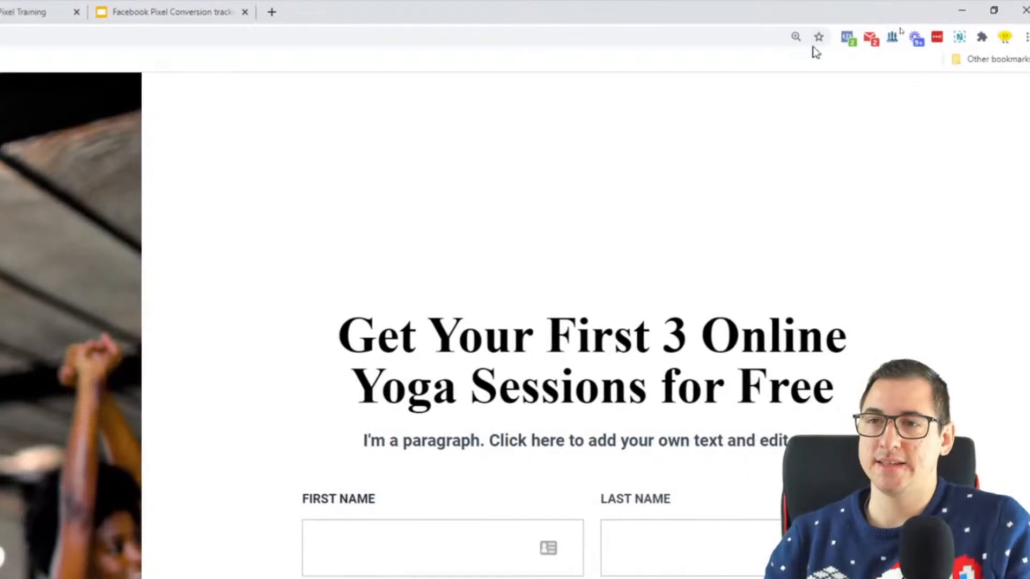
Inspect the opt-in page with Facebook Pixel Helper, checking the GF Funnel Tracking Training pixel and its PageView event details
{"action": "left_click", "coordinate": [849, 39]}
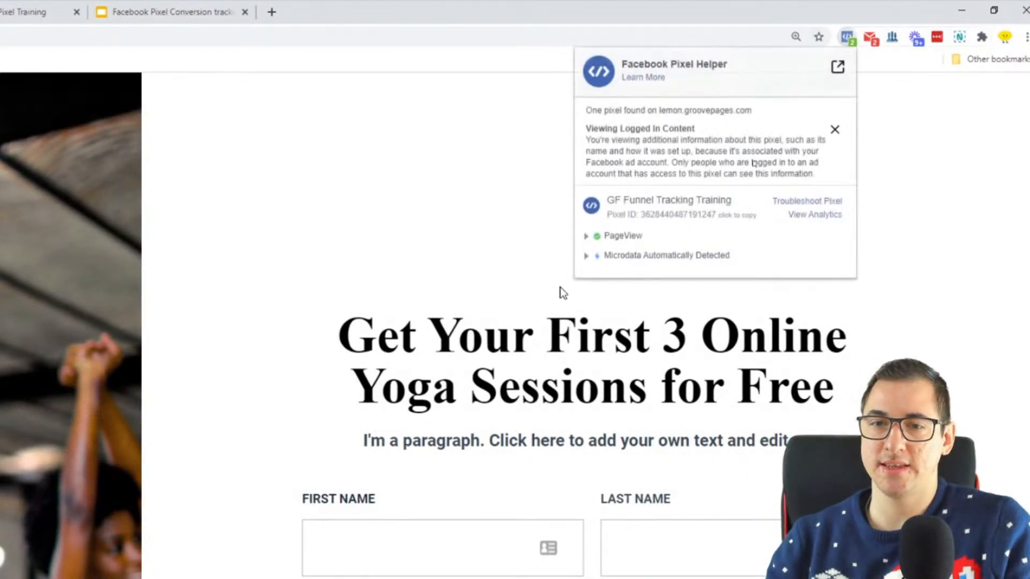
{"action": "left_click_drag", "start_coordinate": [606, 200], "coordinate": [742, 203]}
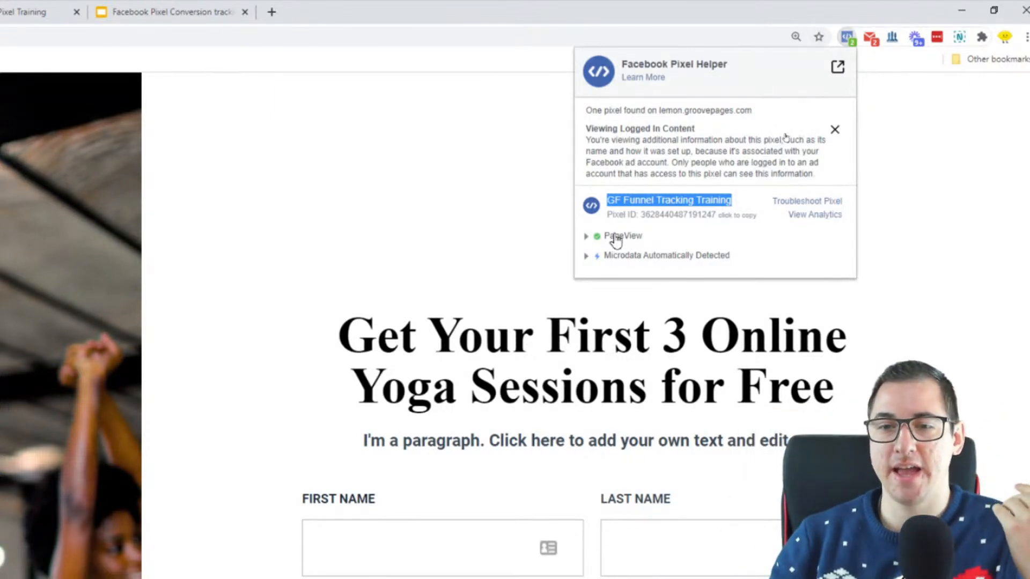
{"action": "left_click", "coordinate": [593, 236]}
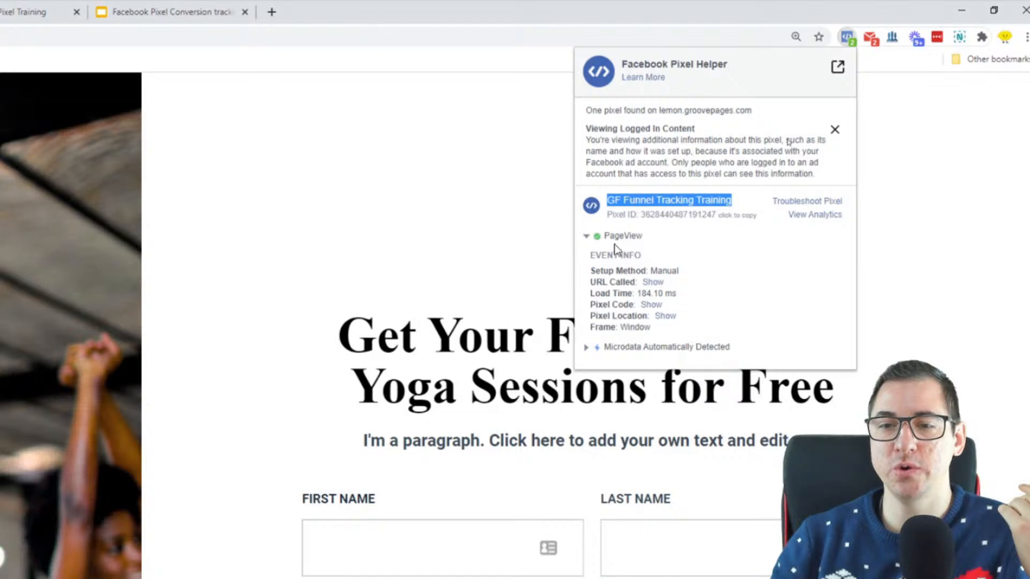
{"action": "left_click", "coordinate": [593, 236]}
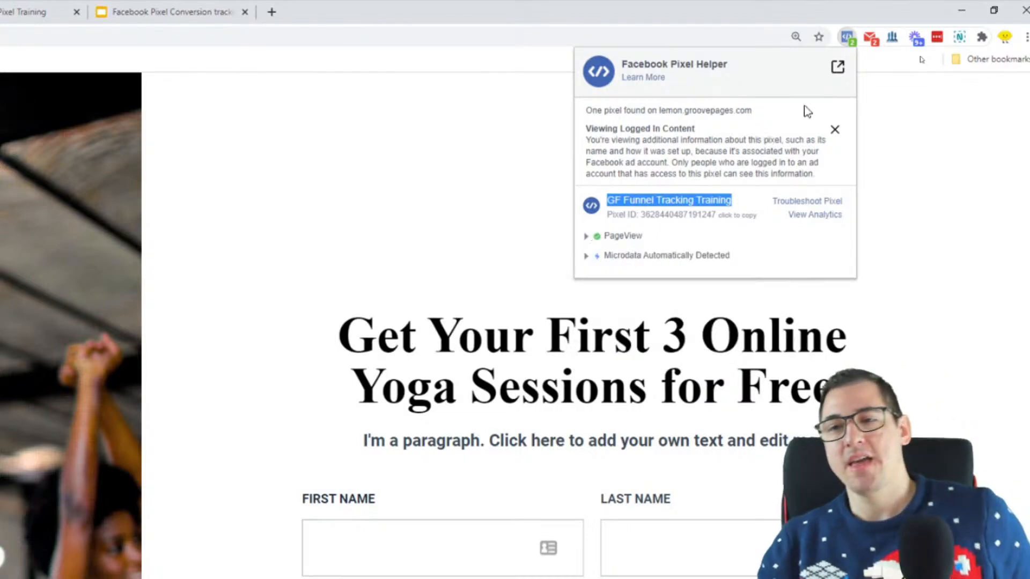
{"action": "left_click", "coordinate": [923, 132]}
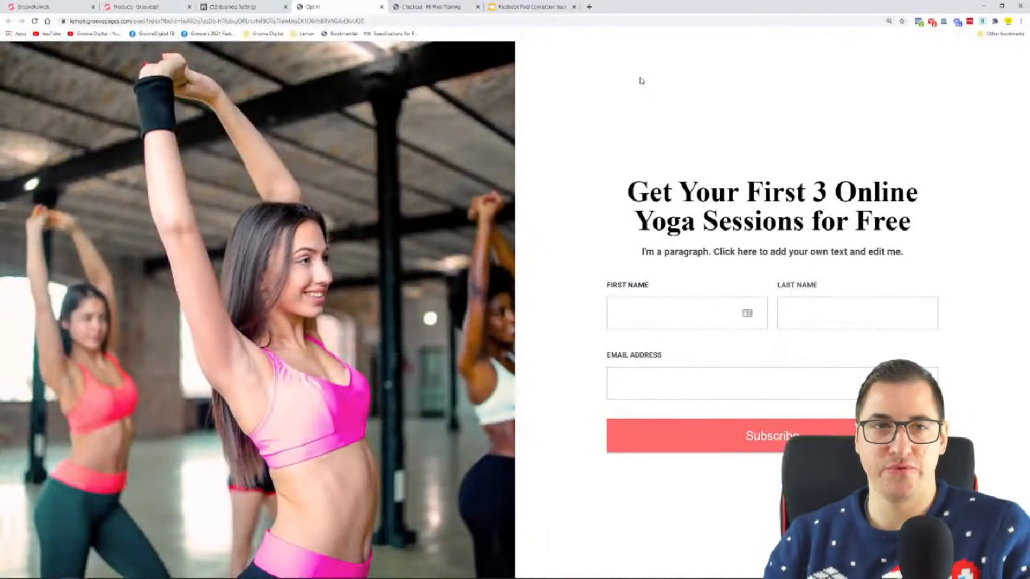
Switch back to Facebook Business Settings and check the base code status after the repeated traffic test
{"action": "left_click", "coordinate": [271, 5]}
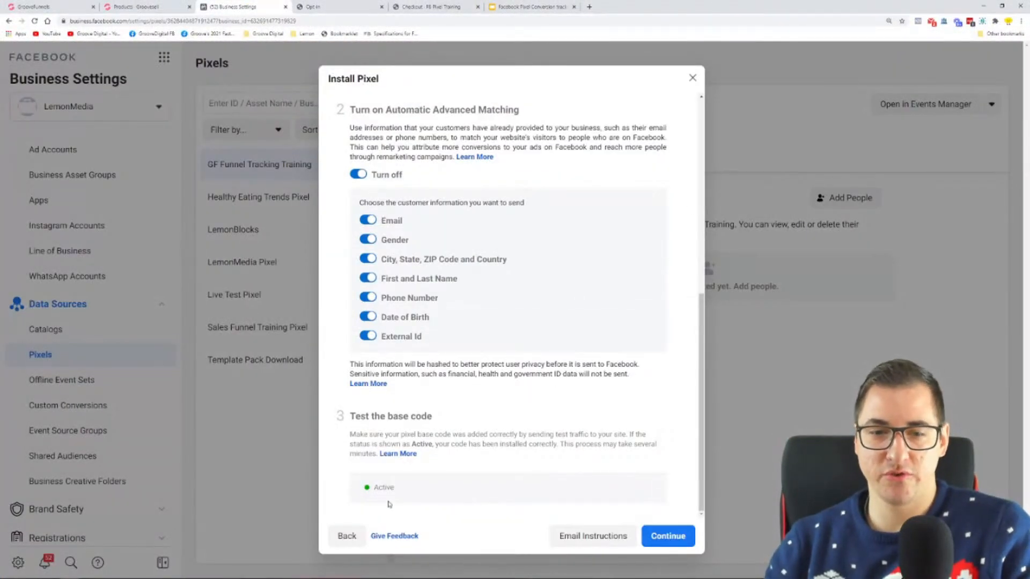
{"action": "left_click_drag", "start_coordinate": [398, 493], "coordinate": [379, 489]}
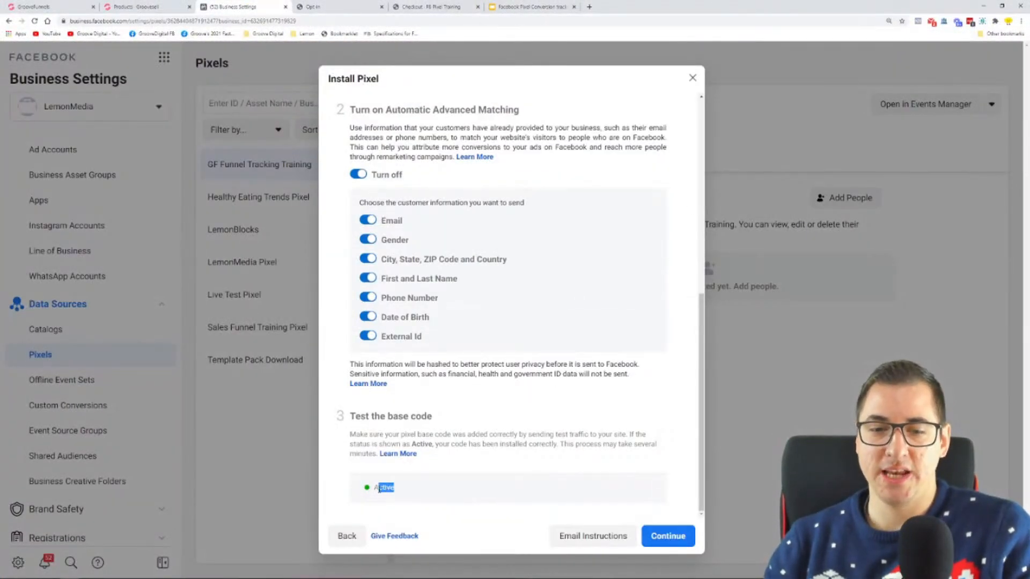
{"action": "left_click", "coordinate": [490, 472]}
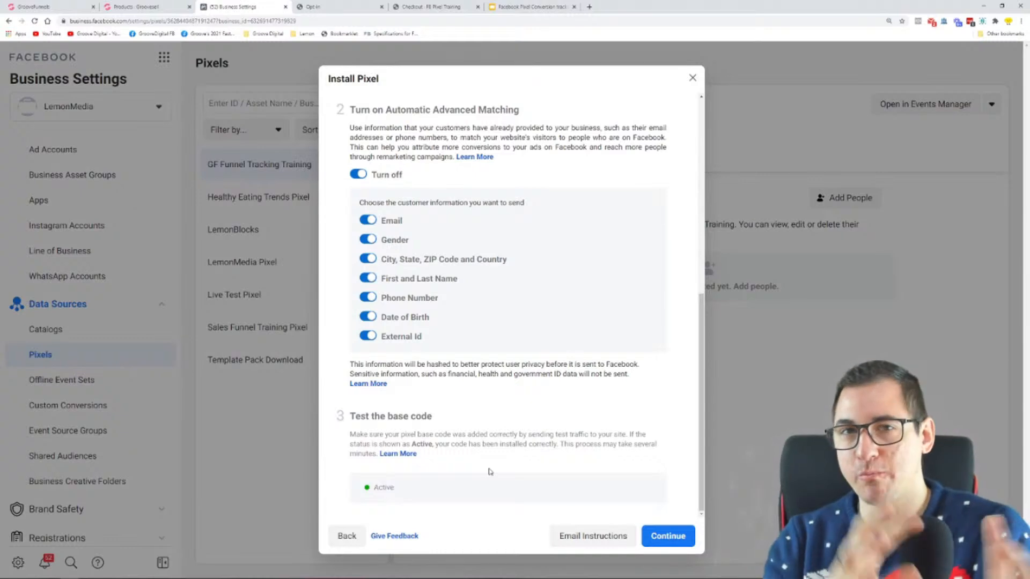
{"action": "left_click_drag", "start_coordinate": [439, 493], "coordinate": [372, 499]}
{"action": "left_click", "coordinate": [419, 491]}
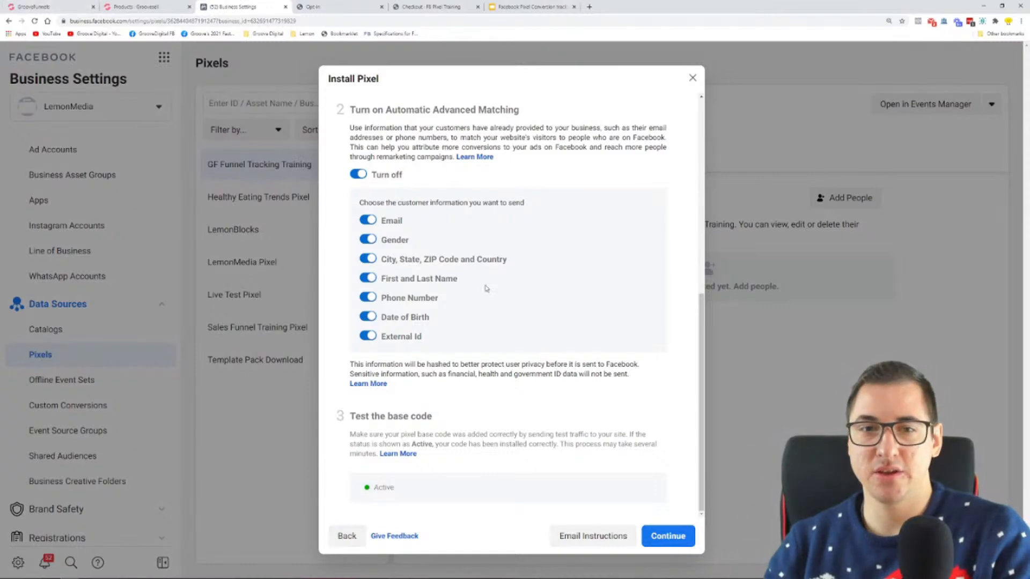
Review the pixel base code in the install instructions and in the code includes of the GrooveFunnels site settings
{"action": "scroll", "coordinate": [485, 292], "scroll_direction": "up", "scroll_amount": 10}
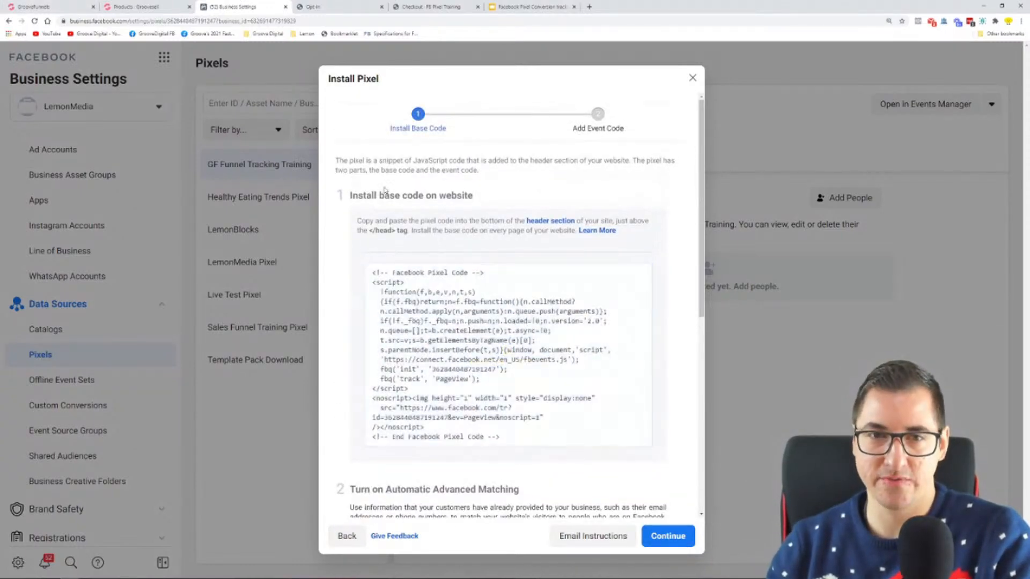
{"action": "left_click", "coordinate": [59, 6]}
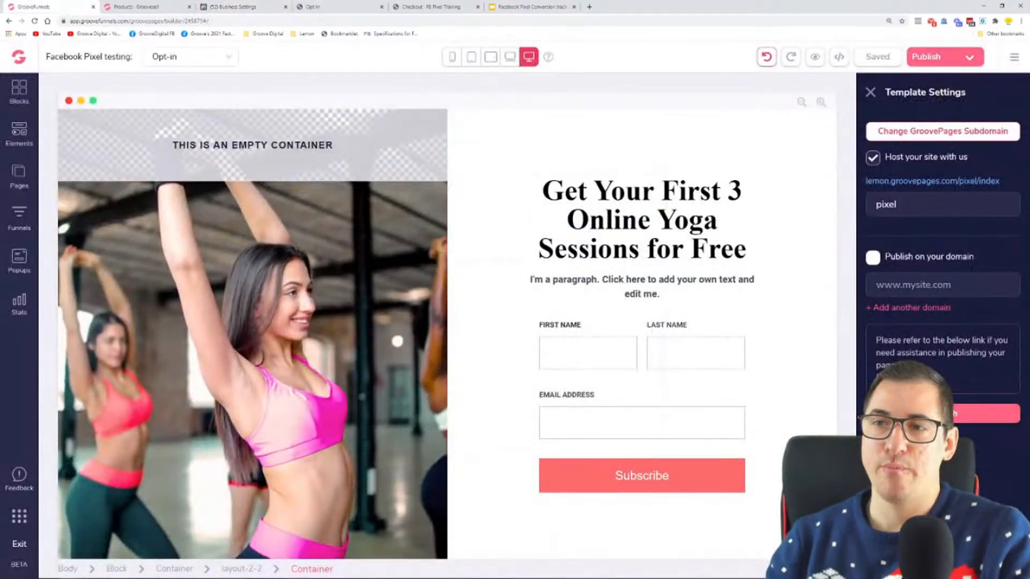
{"action": "left_click", "coordinate": [1012, 60]}
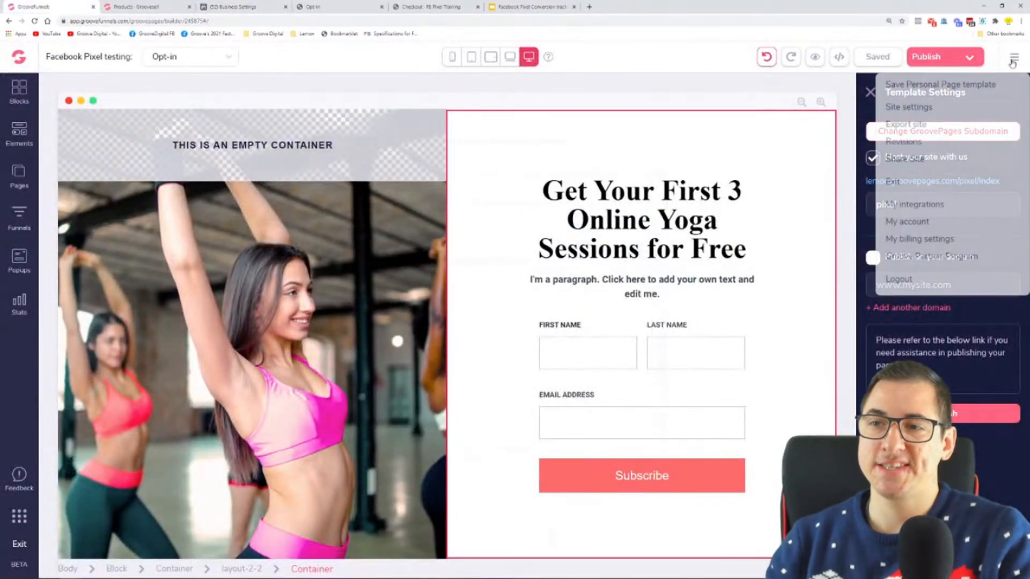
{"action": "left_click", "coordinate": [917, 107]}
{"action": "scroll", "coordinate": [942, 258], "scroll_direction": "down", "scroll_amount": 3}
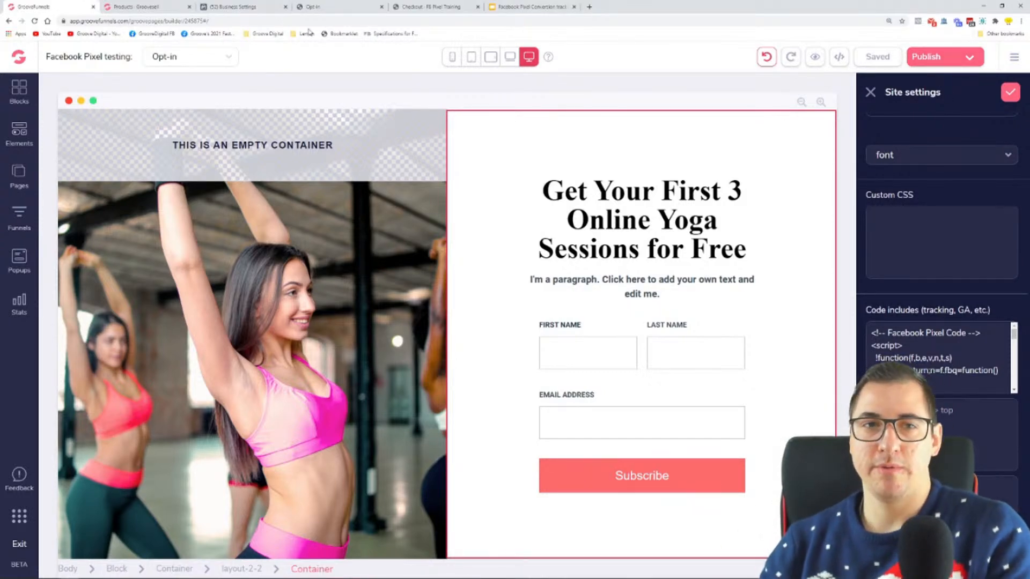
Return to Facebook Business Settings, review the base code test section, and continue to the Add Event Code stage
{"action": "left_click", "coordinate": [261, 7]}
{"action": "scroll", "coordinate": [398, 321], "scroll_direction": "down", "scroll_amount": 5}
{"action": "scroll", "coordinate": [398, 321], "scroll_direction": "down", "scroll_amount": 1}
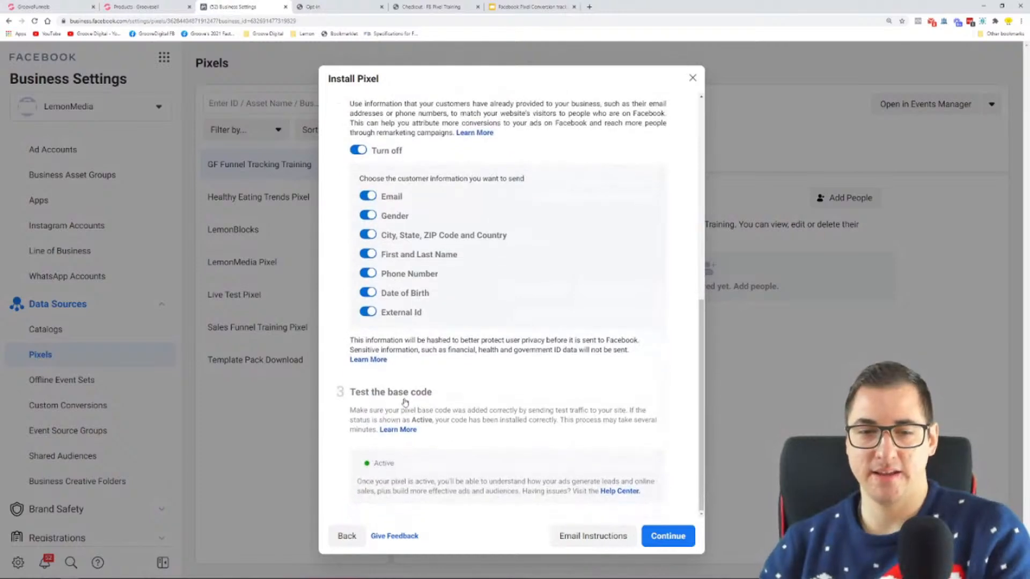
{"action": "left_click_drag", "start_coordinate": [361, 392], "coordinate": [472, 391]}
{"action": "left_click", "coordinate": [473, 390]}
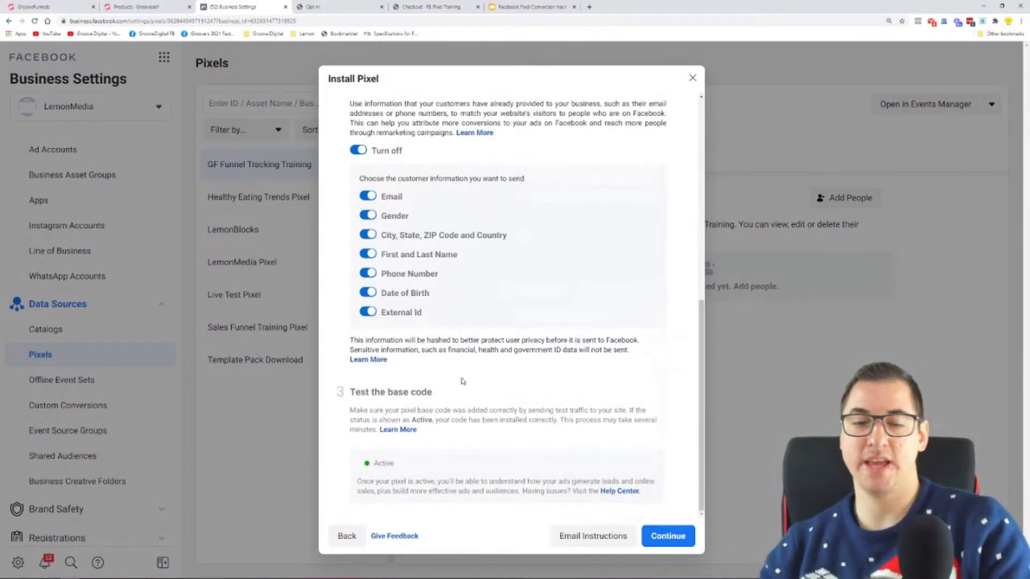
{"action": "left_click_drag", "start_coordinate": [408, 468], "coordinate": [365, 468]}
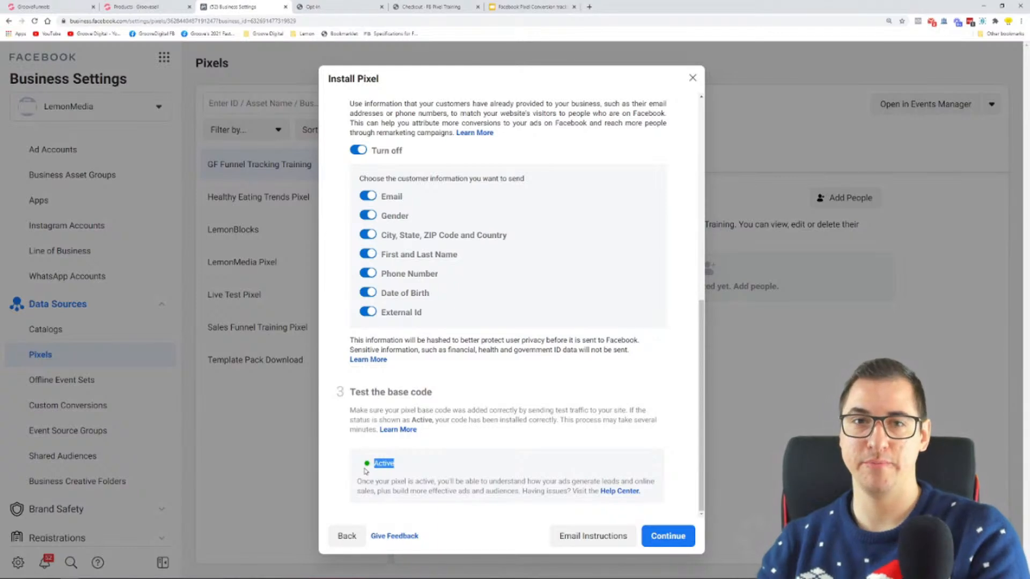
{"action": "left_click", "coordinate": [519, 430]}
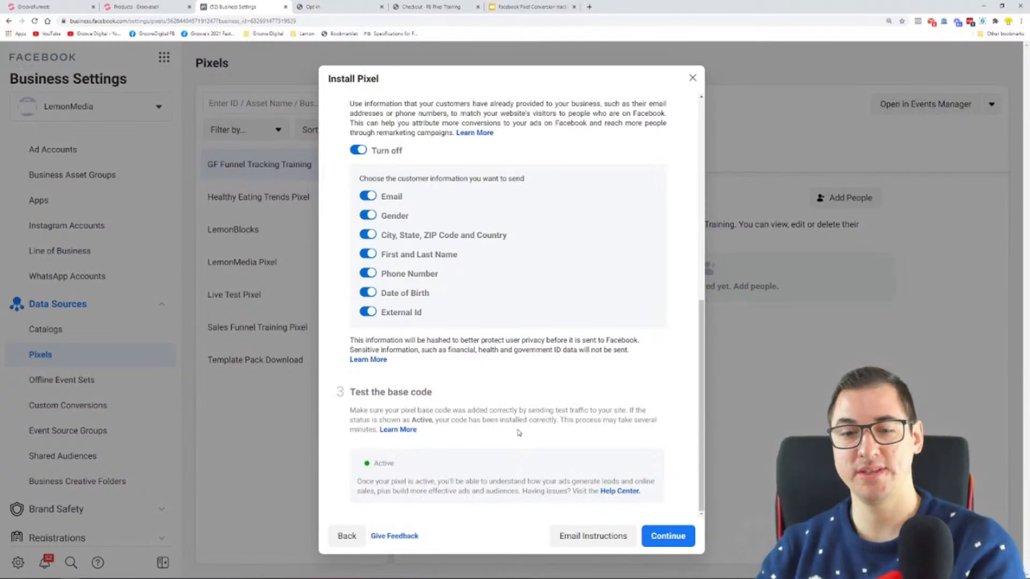
{"action": "left_click", "coordinate": [653, 535]}
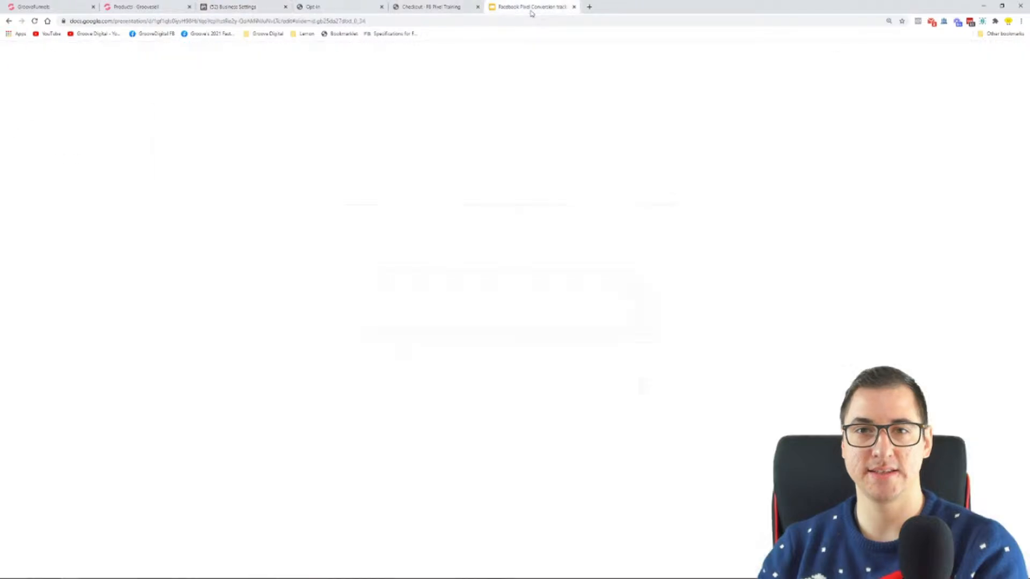
Switch to the Google Slides presentation and review the Step 3 slide about creating a pixel in the Facebook business manager
{"action": "left_click", "coordinate": [528, 7]}
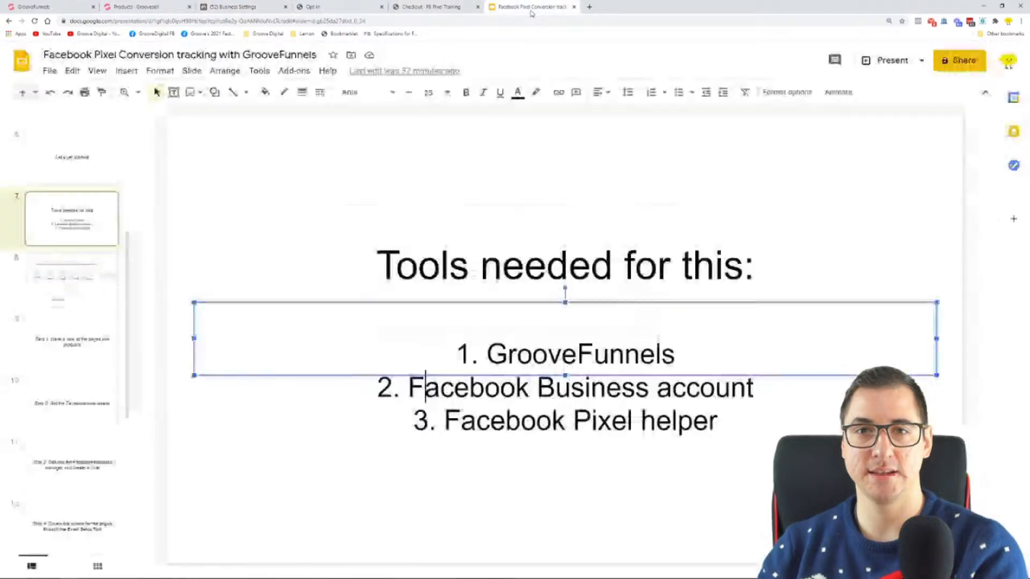
{"action": "scroll", "coordinate": [100, 301], "scroll_direction": "down", "scroll_amount": 2}
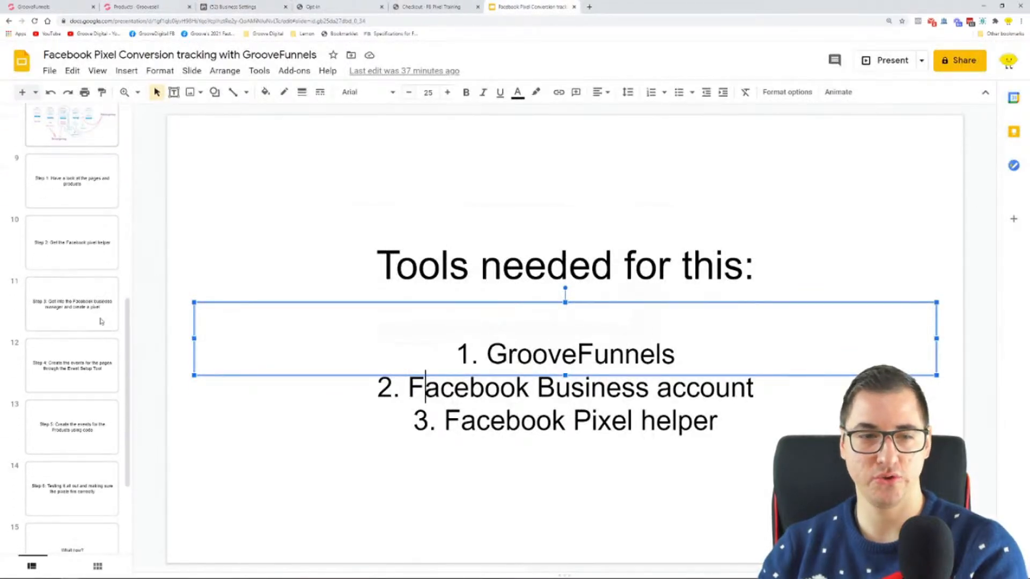
{"action": "scroll", "coordinate": [72, 329], "scroll_direction": "down", "scroll_amount": 2}
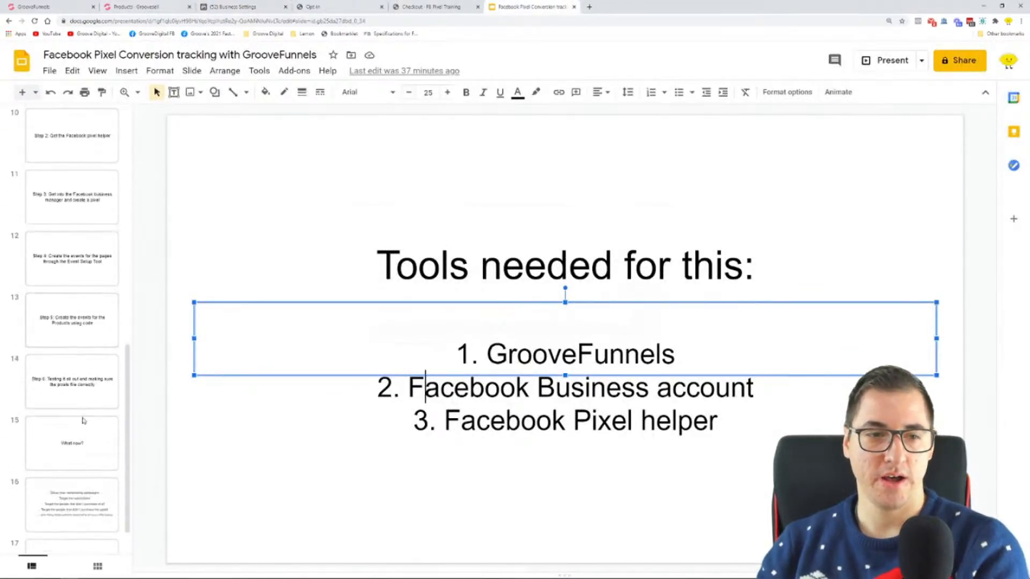
{"action": "left_click", "coordinate": [83, 204]}
{"action": "left_click_drag", "start_coordinate": [354, 322], "coordinate": [867, 318]}
{"action": "left_click_drag", "start_coordinate": [322, 365], "coordinate": [808, 365]}
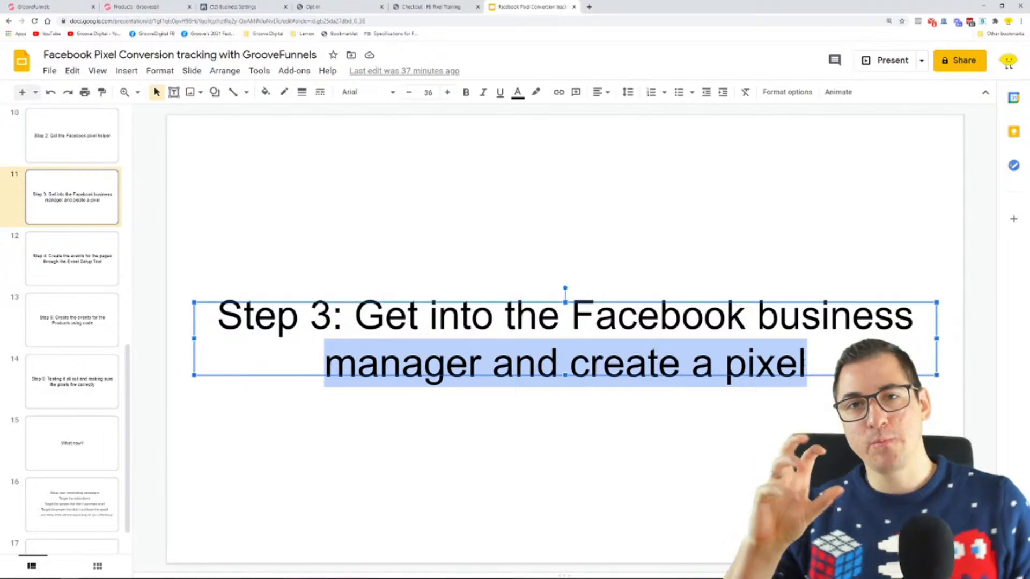
Review the Step 4 and Step 5 slides on creating page events through the Event Setup Tool and product events using code
{"action": "left_click", "coordinate": [71, 267]}
{"action": "left_click_drag", "start_coordinate": [352, 323], "coordinate": [649, 321]}
{"action": "left_click_drag", "start_coordinate": [523, 364], "coordinate": [830, 370]}
{"action": "left_click", "coordinate": [41, 330]}
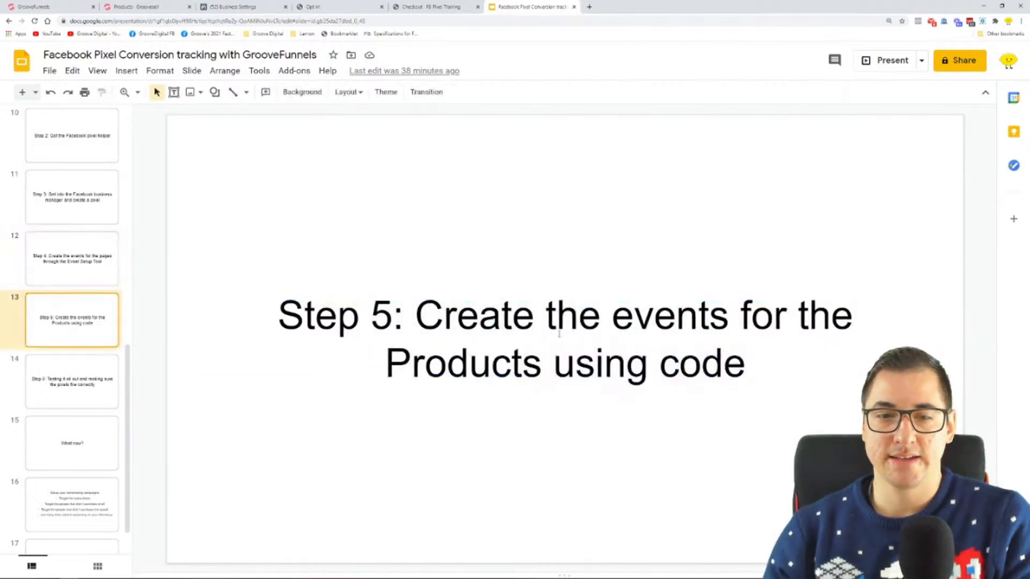
{"action": "left_click_drag", "start_coordinate": [556, 365], "coordinate": [747, 364]}
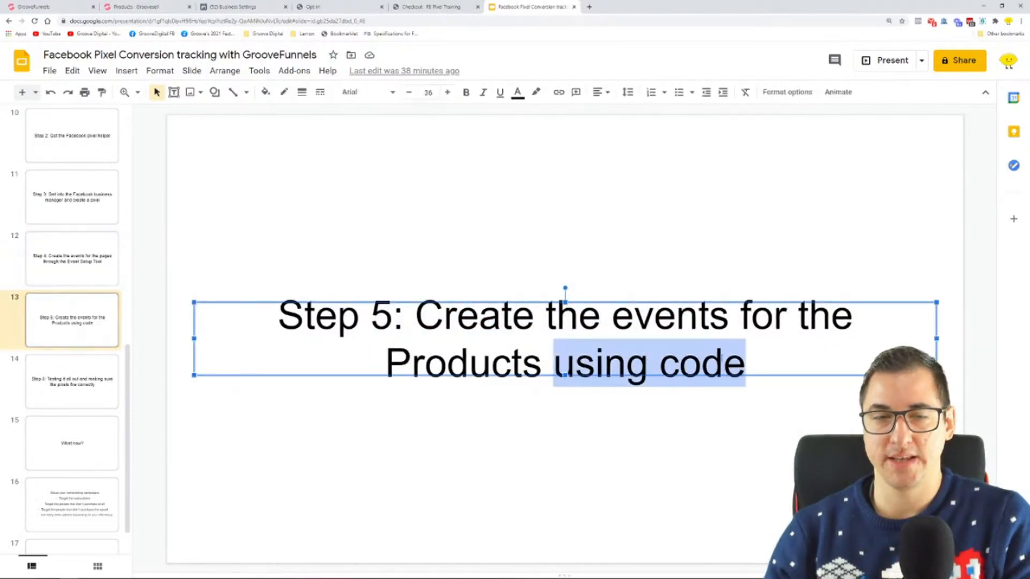
Return to Facebook Business Settings and choose Facebook's Event Setup Tool as the way to add event code
{"action": "left_click", "coordinate": [270, 4]}
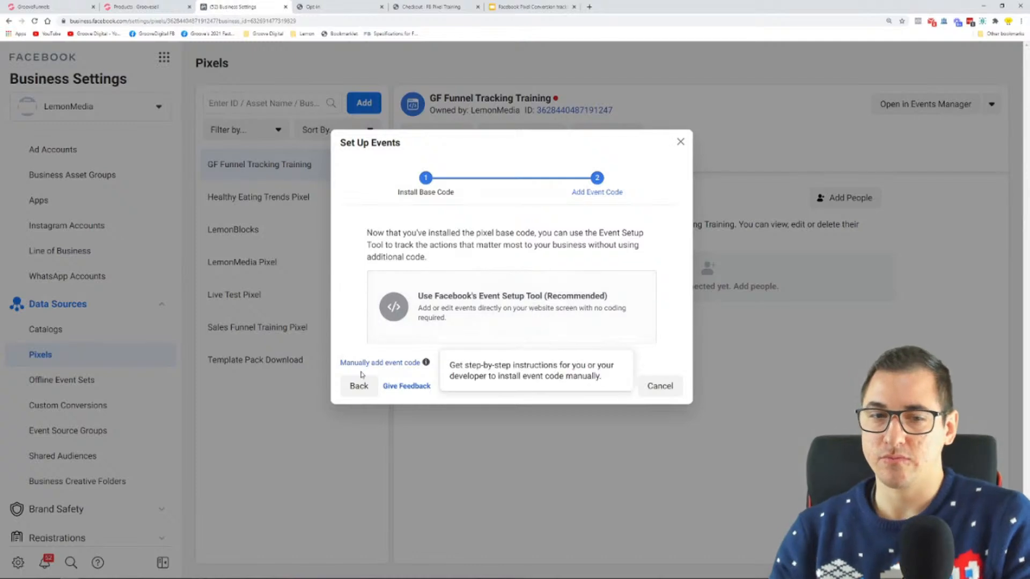
{"action": "left_click_drag", "start_coordinate": [343, 357], "coordinate": [423, 369]}
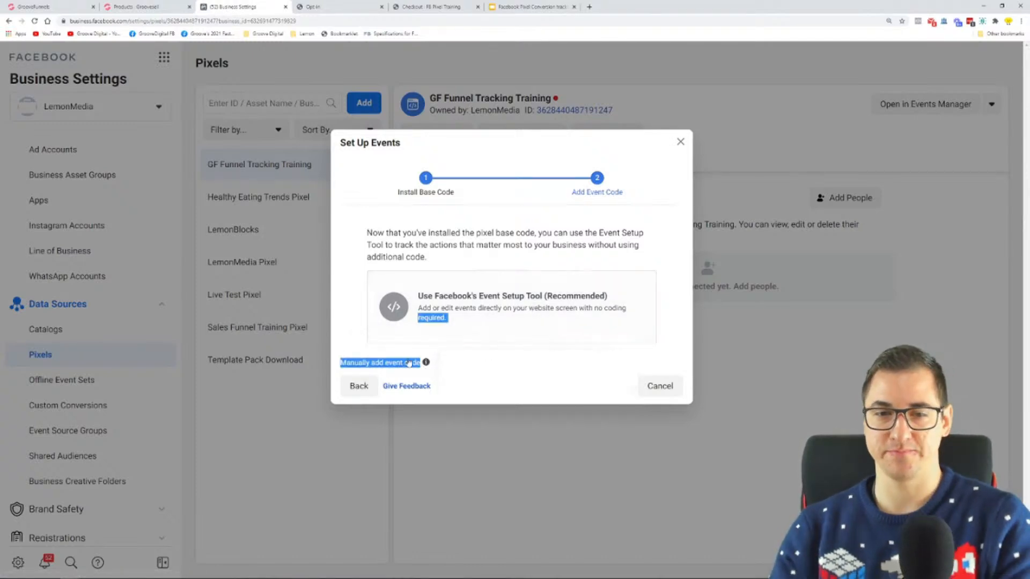
{"action": "left_click", "coordinate": [475, 375]}
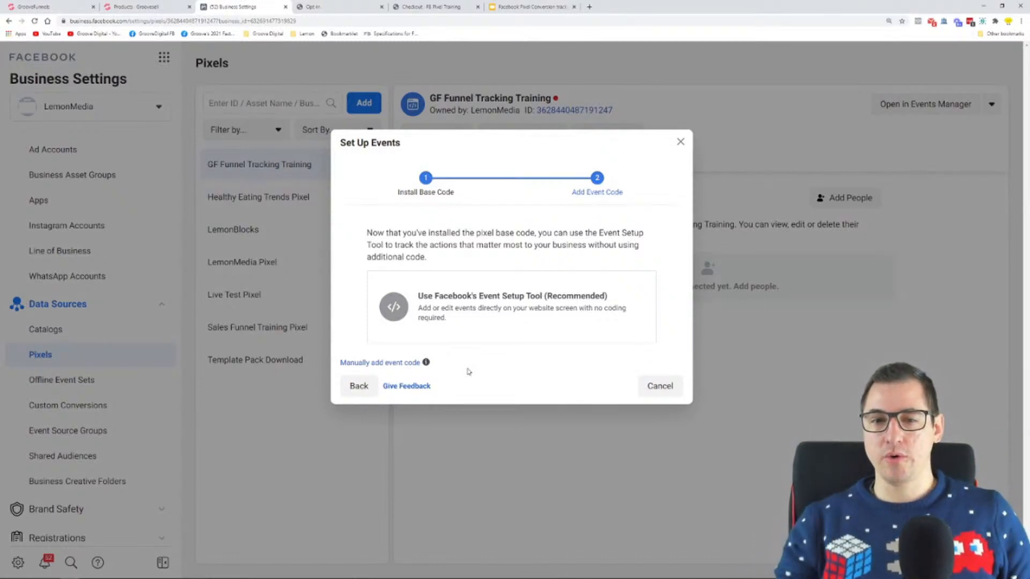
{"action": "left_click", "coordinate": [487, 320]}
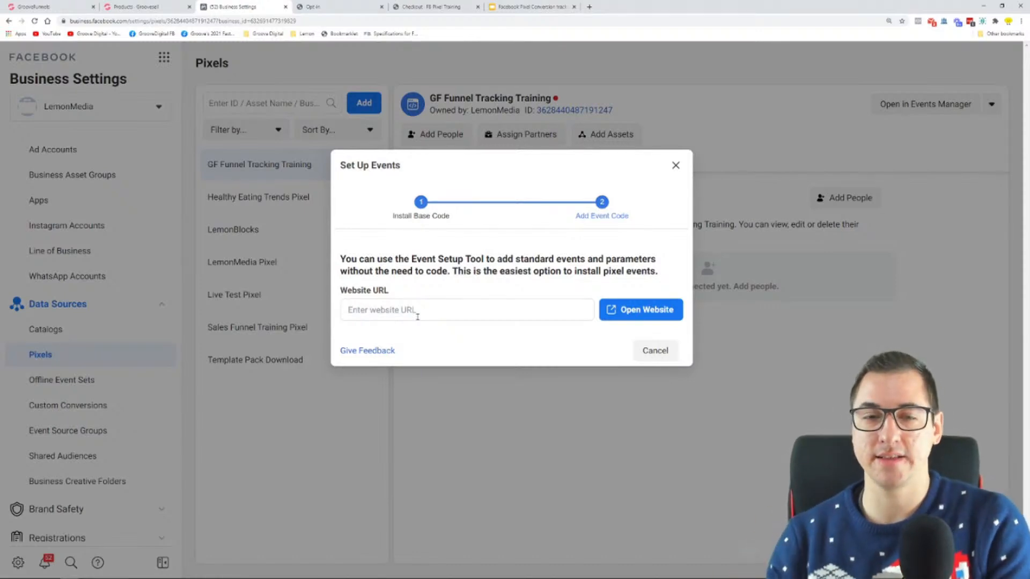
Switch to Microsoft Whiteboard and review the standard events and the funnel pages from Opt In to Thank You
{"action": "mouse_move", "coordinate": [161, 577]}
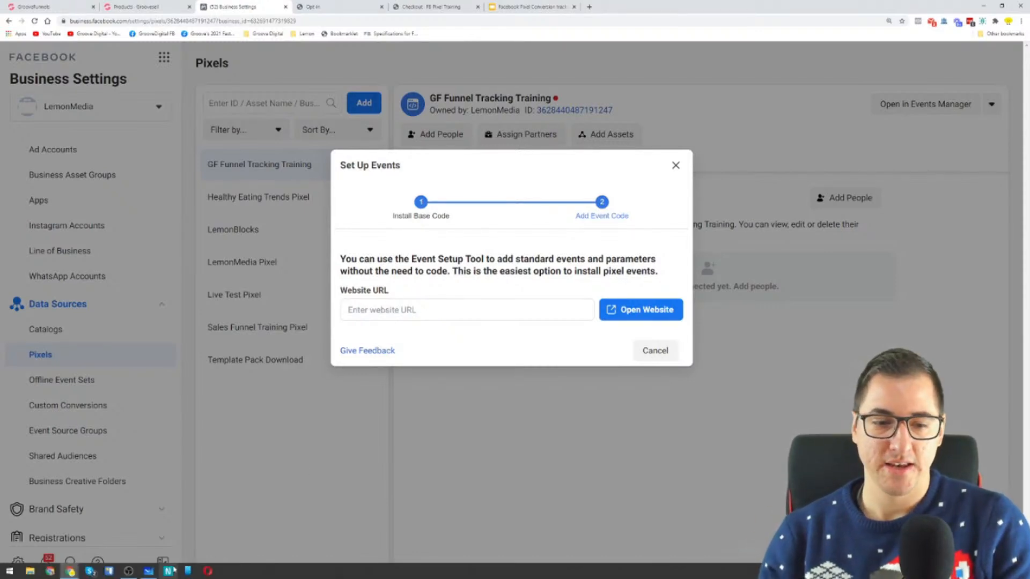
{"action": "left_click", "coordinate": [131, 573]}
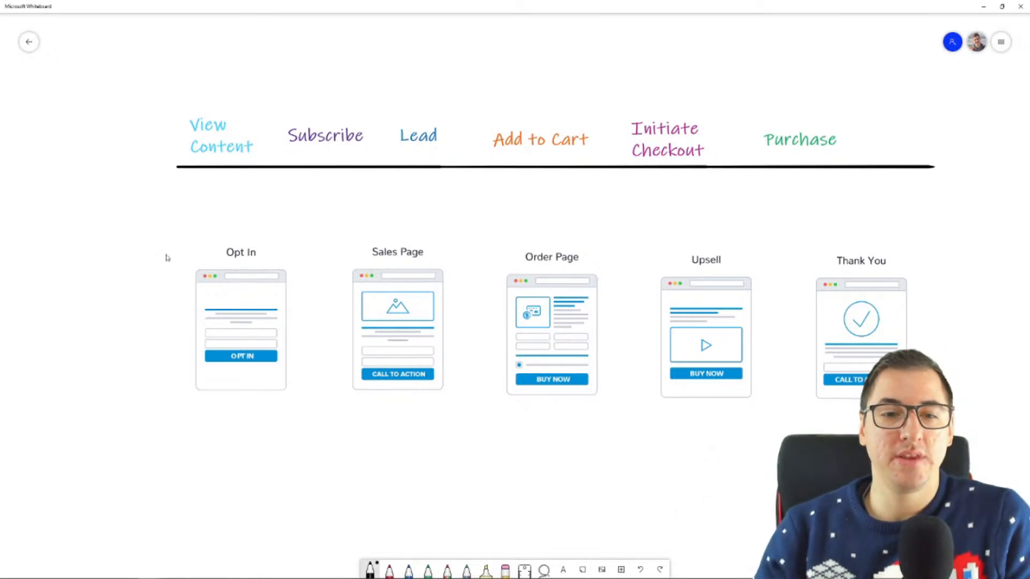
{"action": "key", "text": "super"}
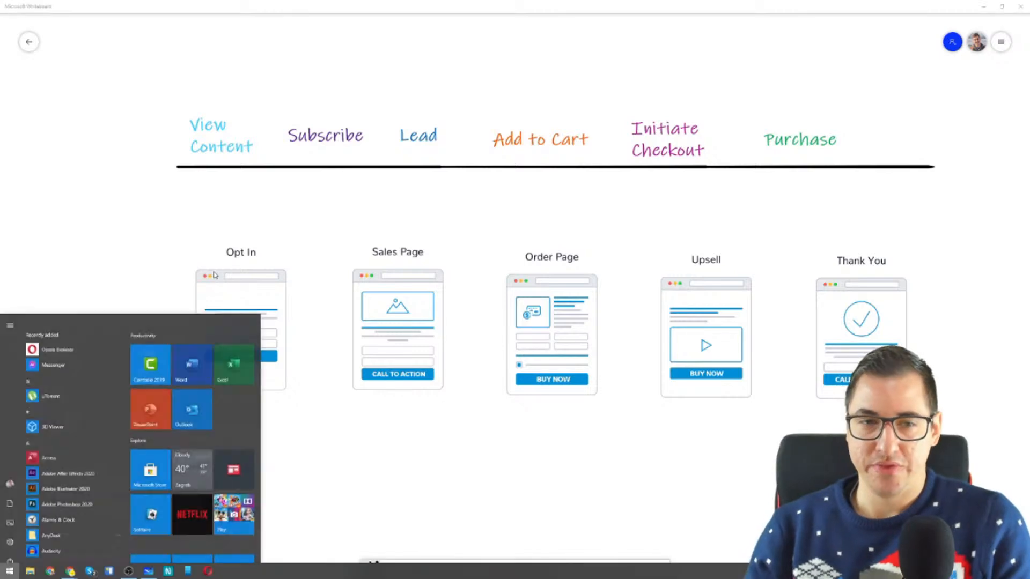
{"action": "left_click", "coordinate": [138, 138]}
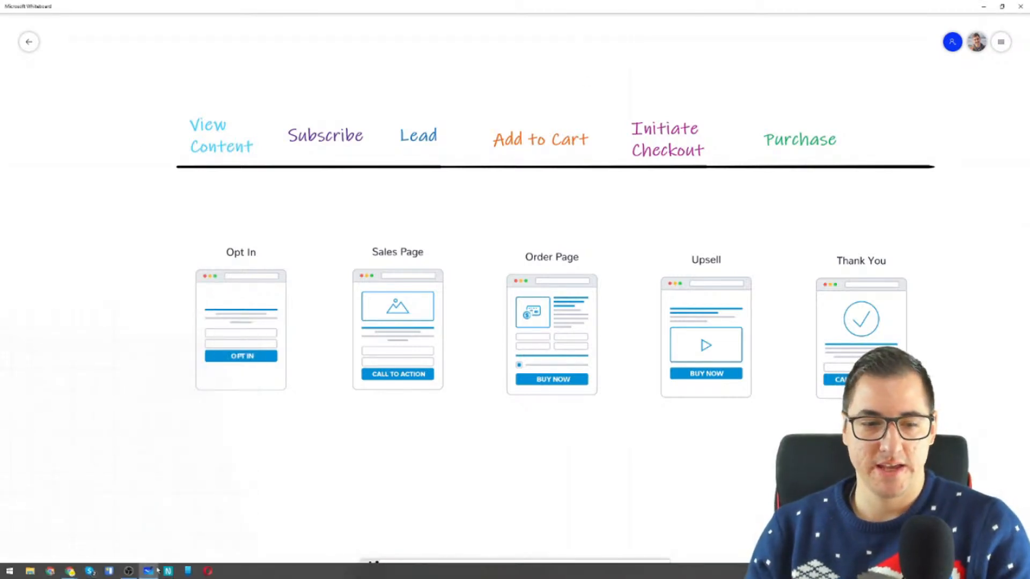
Return to Chrome's opt-in page, magnify the screen to inspect the pixel with Facebook Pixel Helper, and switch back to the Microsoft Whiteboard diagram
{"action": "mouse_move", "coordinate": [71, 572]}
{"action": "left_click", "coordinate": [69, 546]}
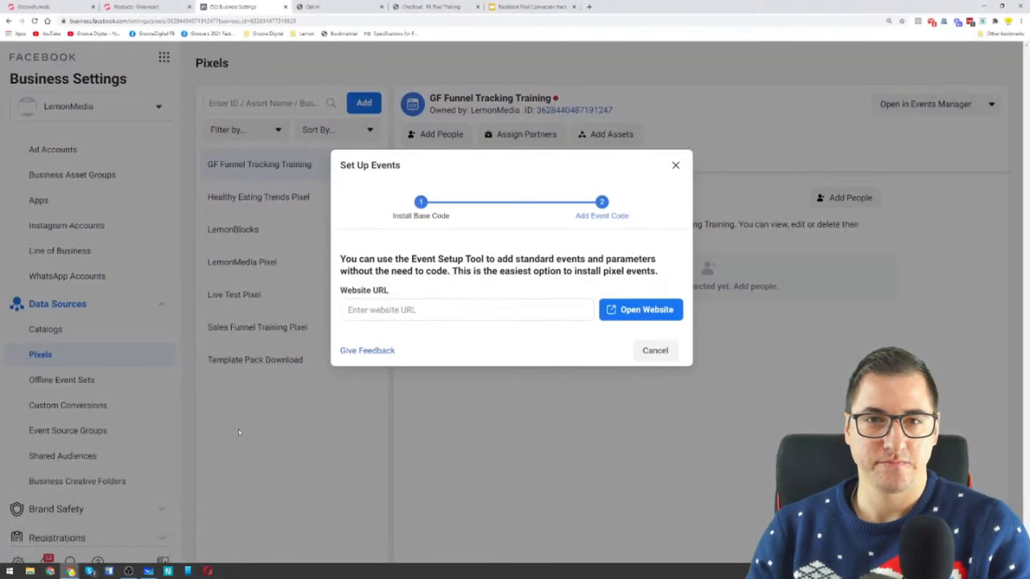
{"action": "left_click", "coordinate": [352, 6]}
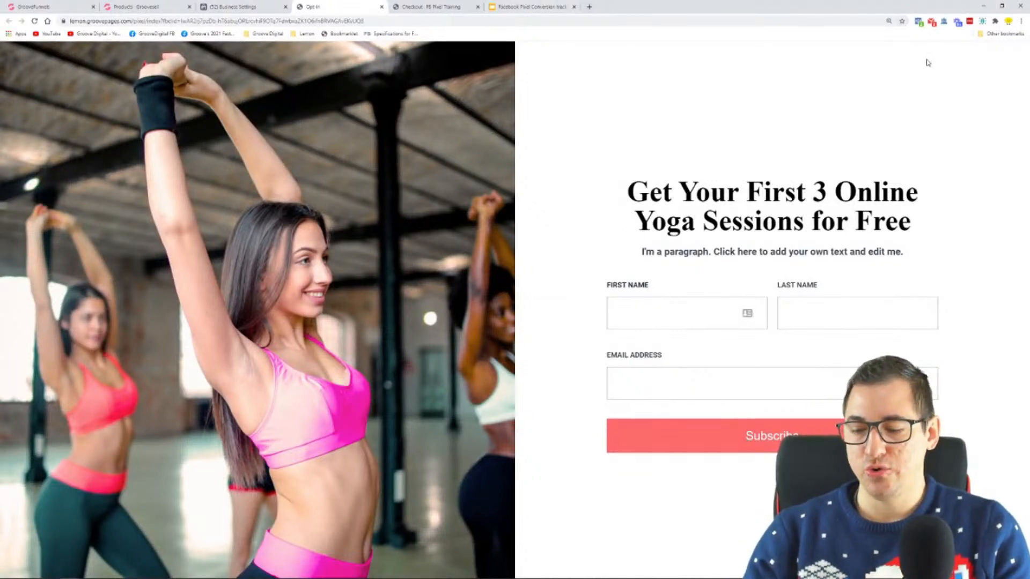
{"action": "key", "text": "super"}
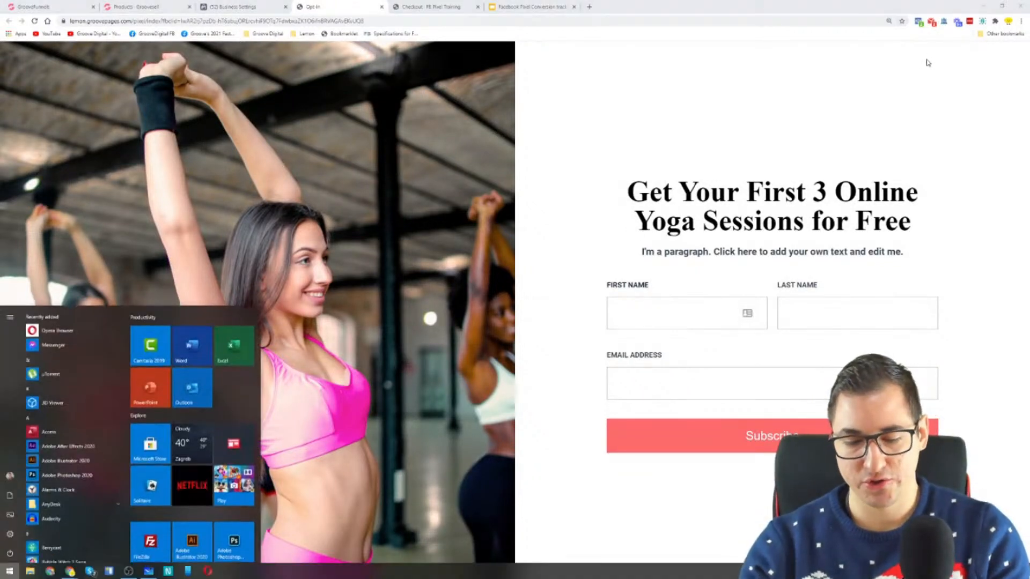
{"action": "type", "text": "magn"}
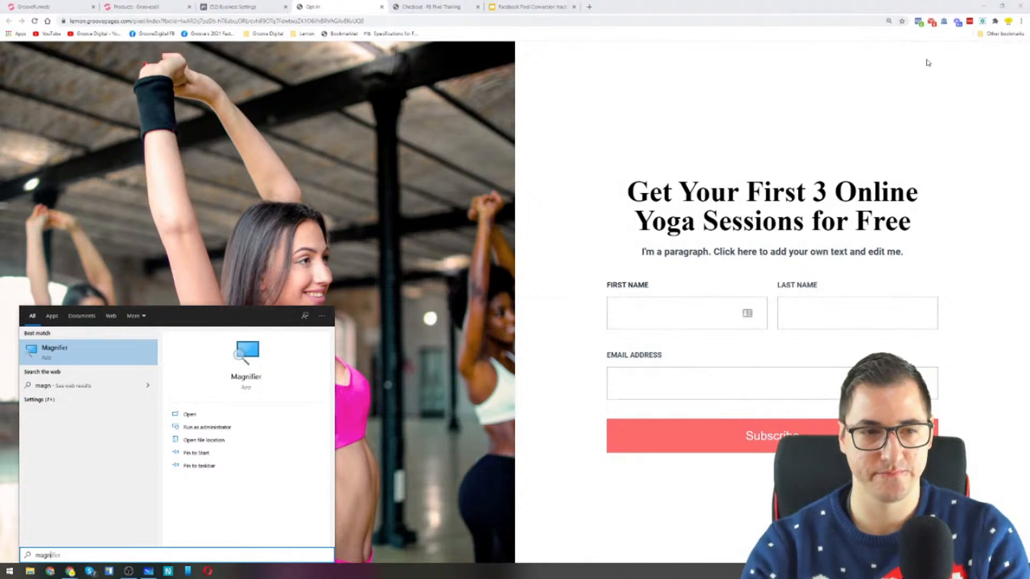
{"action": "key", "text": "Return"}
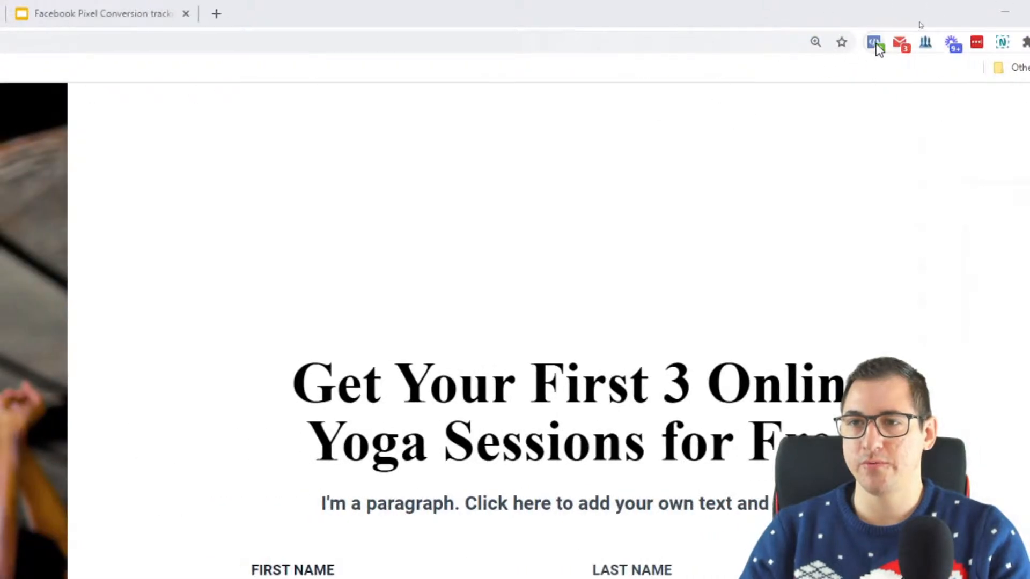
{"action": "left_click", "coordinate": [877, 46]}
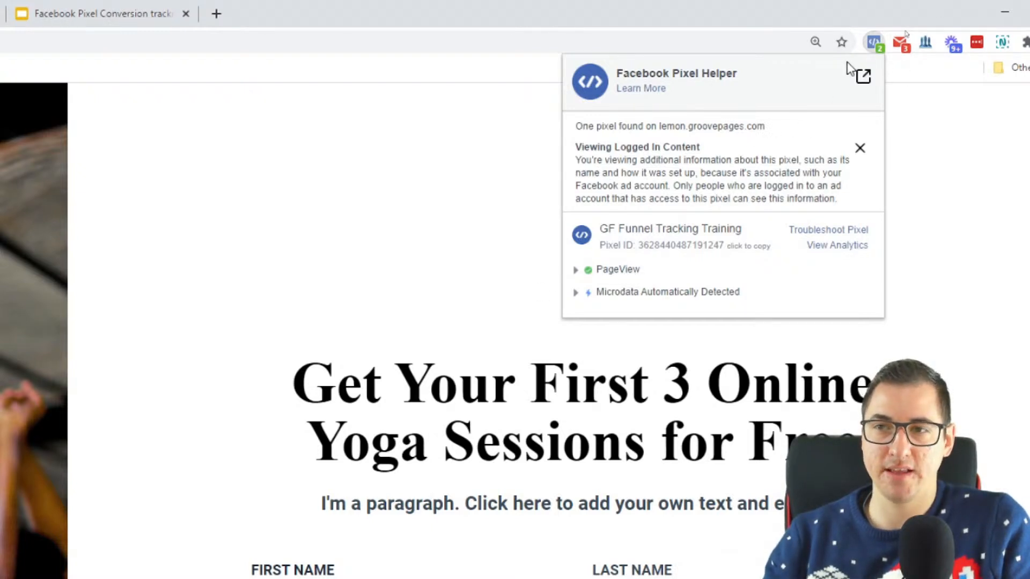
{"action": "left_click", "coordinate": [873, 43]}
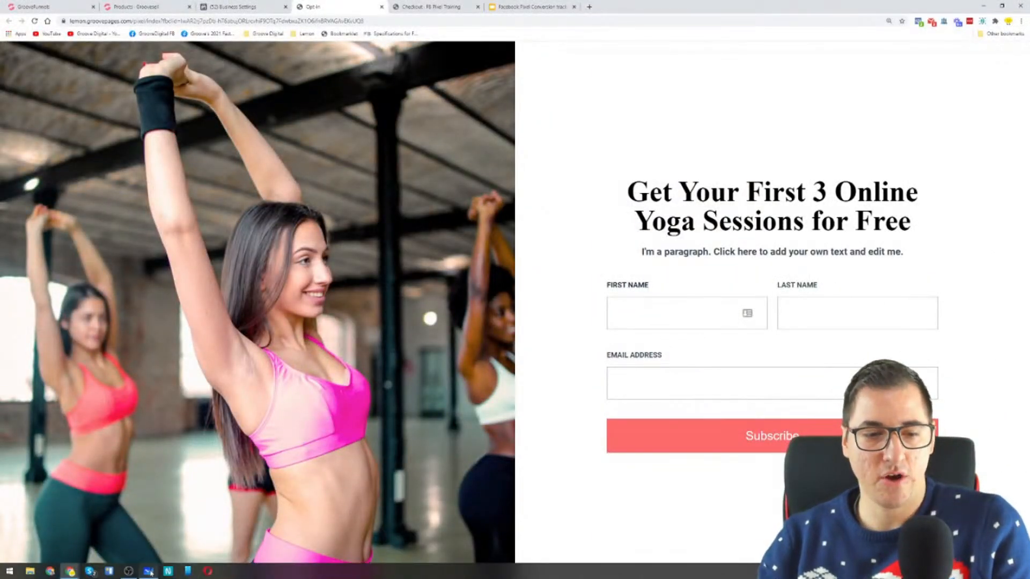
{"action": "left_click", "coordinate": [148, 574]}
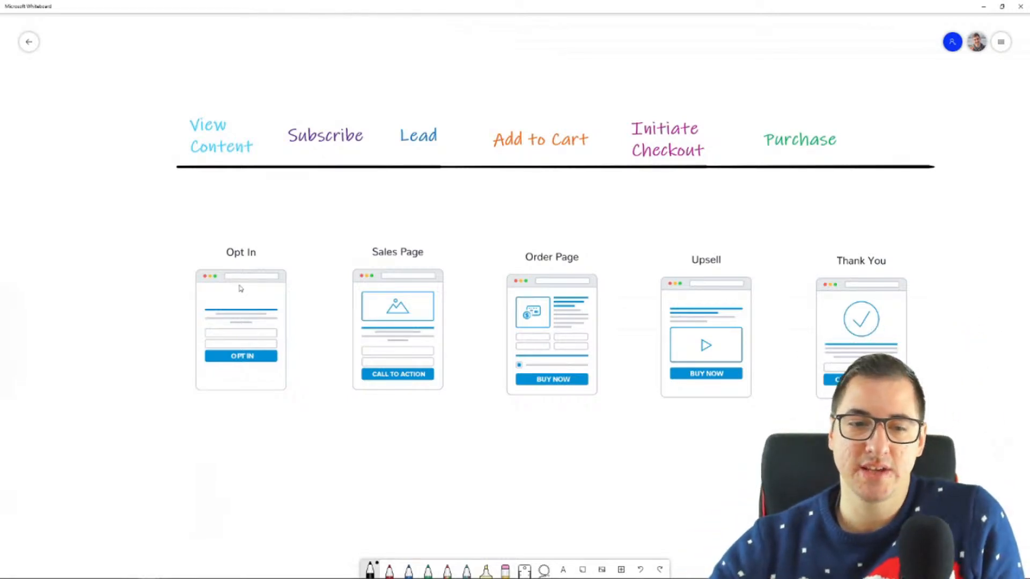
Circle the Sales Page mockup in the funnel diagram by hand and delete the circle
{"action": "mouse_move", "coordinate": [215, 423]}
{"action": "left_mouse_down"}
{"action": "mouse_move", "coordinate": [258, 437]}
{"action": "mouse_move", "coordinate": [270, 431]}
{"action": "mouse_move", "coordinate": [214, 432]}
{"action": "left_mouse_up"}
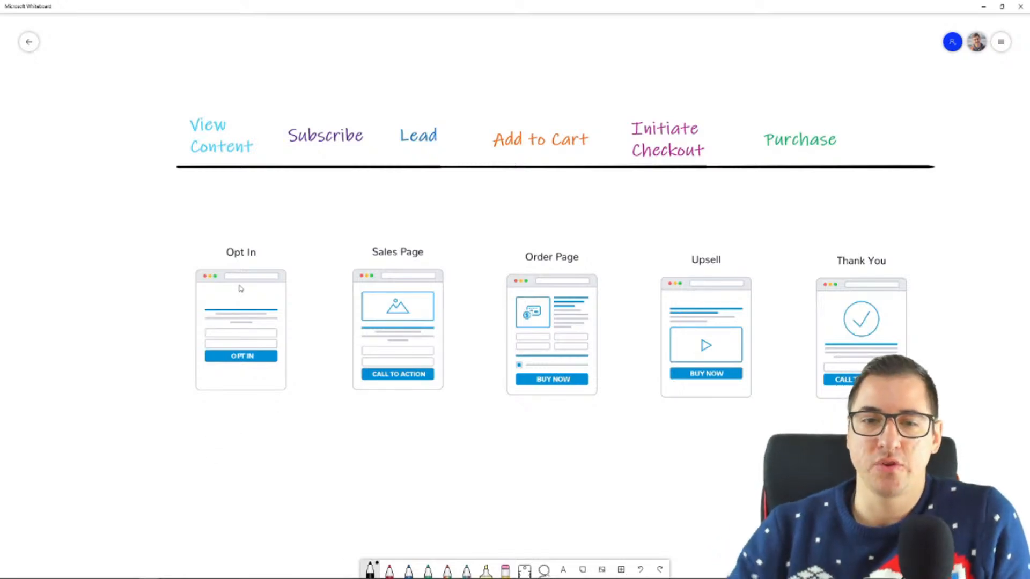
{"action": "mouse_move", "coordinate": [499, 244]}
{"action": "left_mouse_down"}
{"action": "mouse_move", "coordinate": [400, 207]}
{"action": "mouse_move", "coordinate": [339, 359]}
{"action": "mouse_move", "coordinate": [486, 358]}
{"action": "mouse_move", "coordinate": [490, 277]}
{"action": "left_mouse_up"}
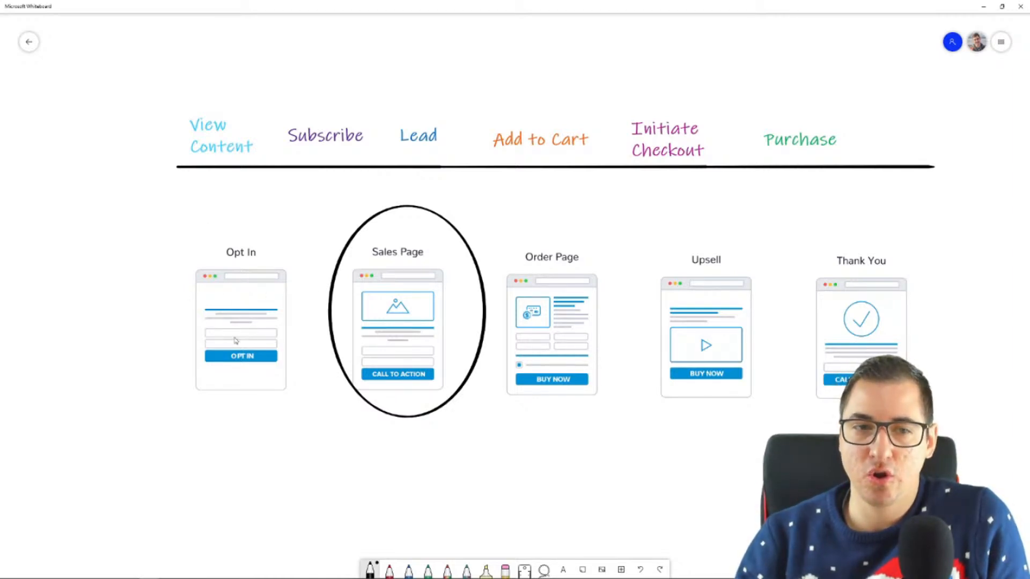
{"action": "left_click", "coordinate": [404, 208]}
{"action": "key", "text": "Delete"}
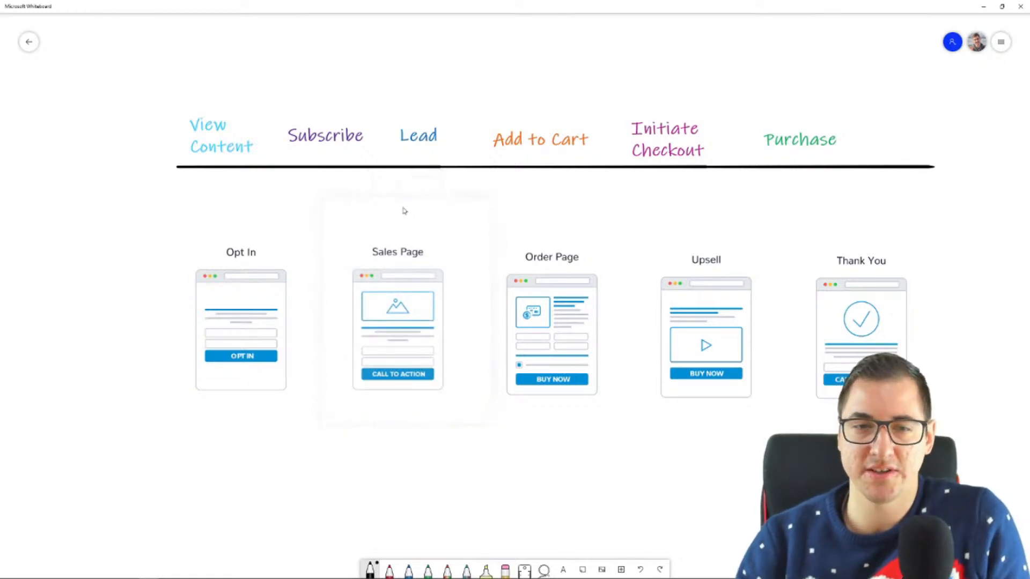
Duplicate the Lead label from the event row and place the copy directly below the Sales Page mockup
{"action": "left_click", "coordinate": [430, 140]}
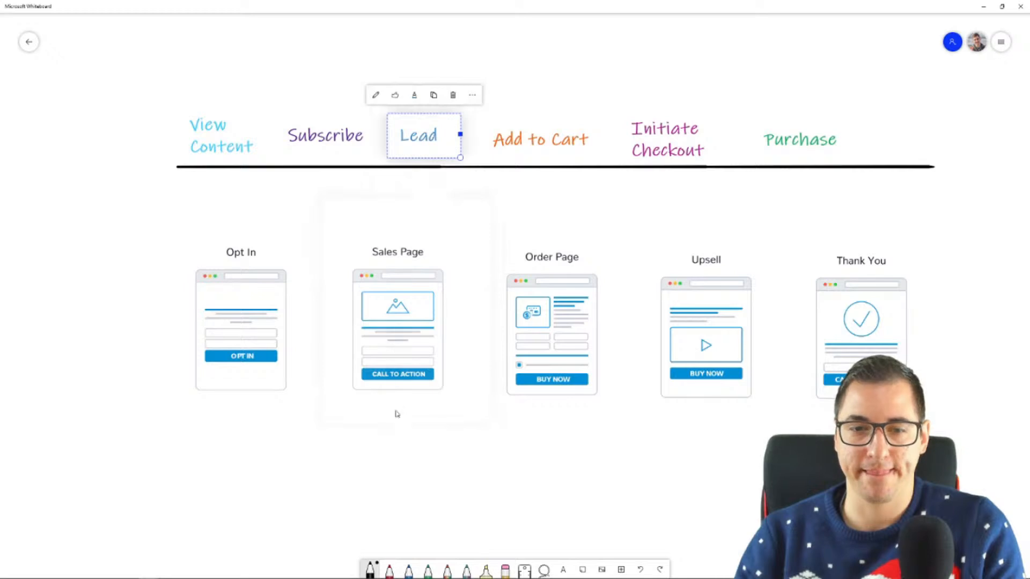
{"action": "key", "text": "ctrl+v"}
{"action": "left_click_drag", "start_coordinate": [541, 315], "coordinate": [395, 419]}
{"action": "left_click", "coordinate": [456, 441]}
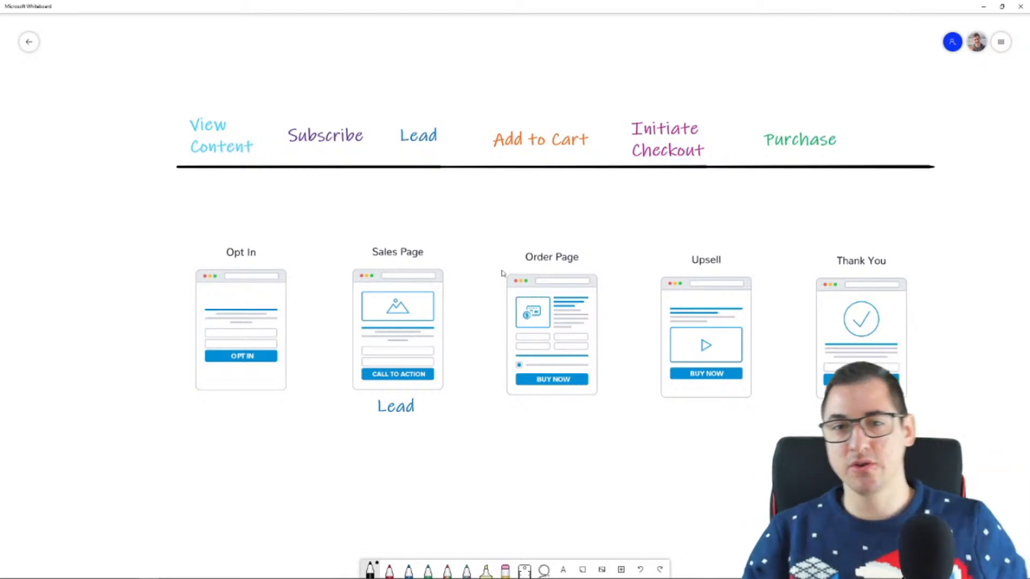
Duplicate the Add to Cart label and place the copy below the Lead label under the Sales Page mockup
{"action": "left_click", "coordinate": [531, 150]}
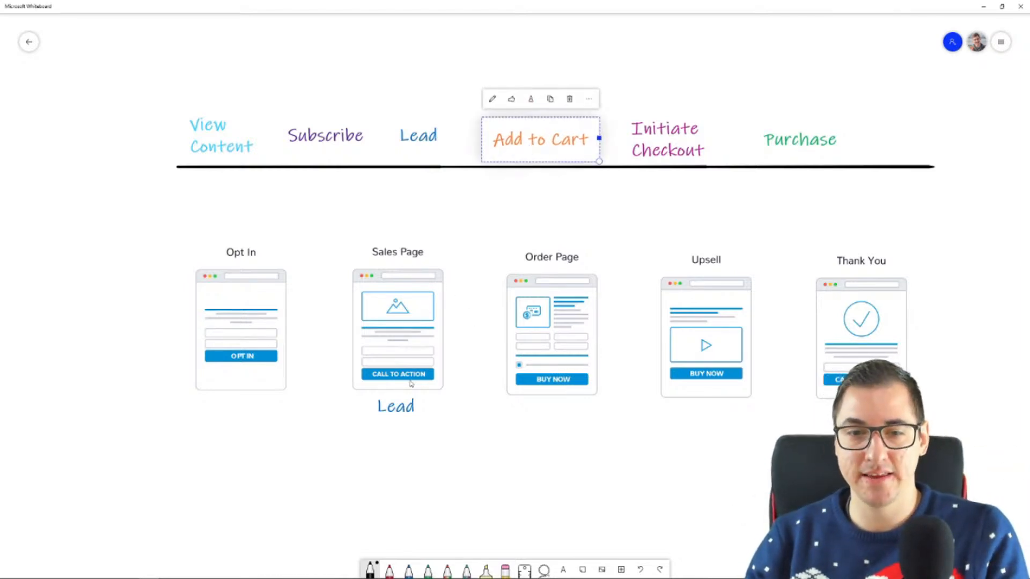
{"action": "key", "text": "ctrl+v"}
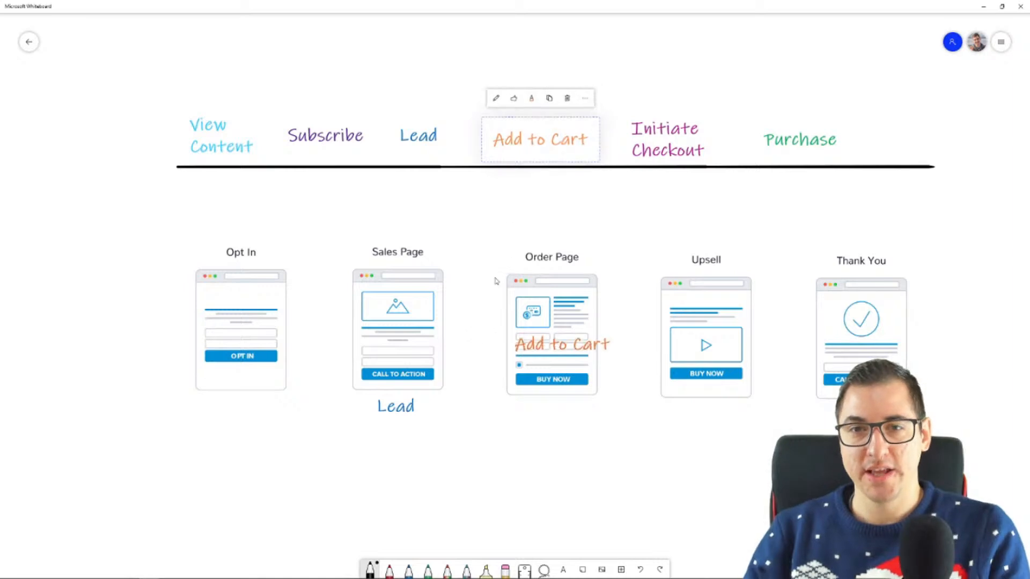
{"action": "mouse_move", "coordinate": [544, 310]}
{"action": "left_mouse_down"}
{"action": "mouse_move", "coordinate": [470, 429]}
{"action": "mouse_move", "coordinate": [377, 445]}
{"action": "mouse_move", "coordinate": [382, 437]}
{"action": "left_mouse_up"}
{"action": "left_click", "coordinate": [515, 483]}
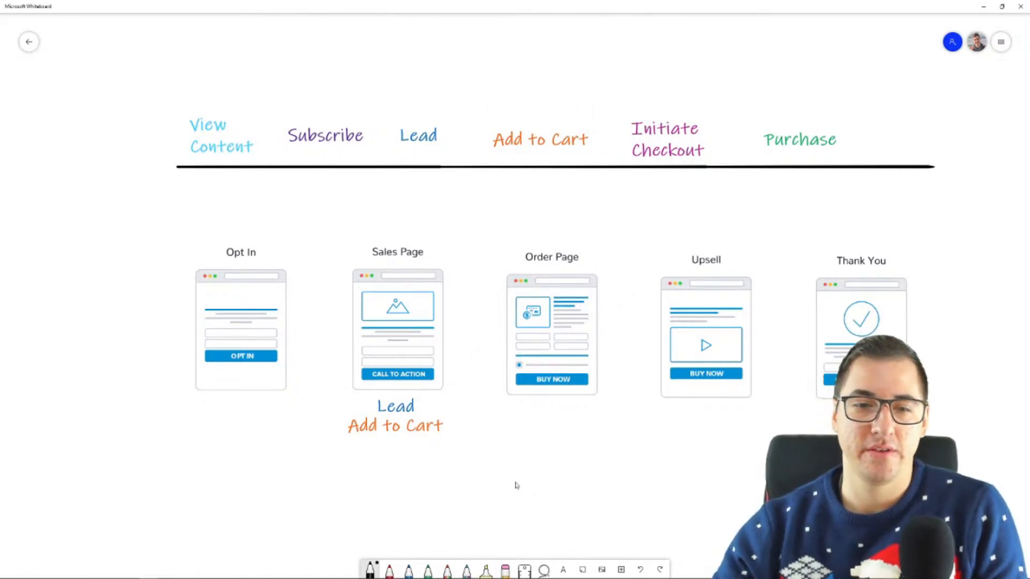
Draw a curved black connecting line above the mockups from Opt In to Sales Page
{"action": "mouse_move", "coordinate": [226, 248]}
{"action": "left_mouse_down"}
{"action": "mouse_move", "coordinate": [250, 220]}
{"action": "mouse_move", "coordinate": [368, 242]}
{"action": "left_mouse_up"}
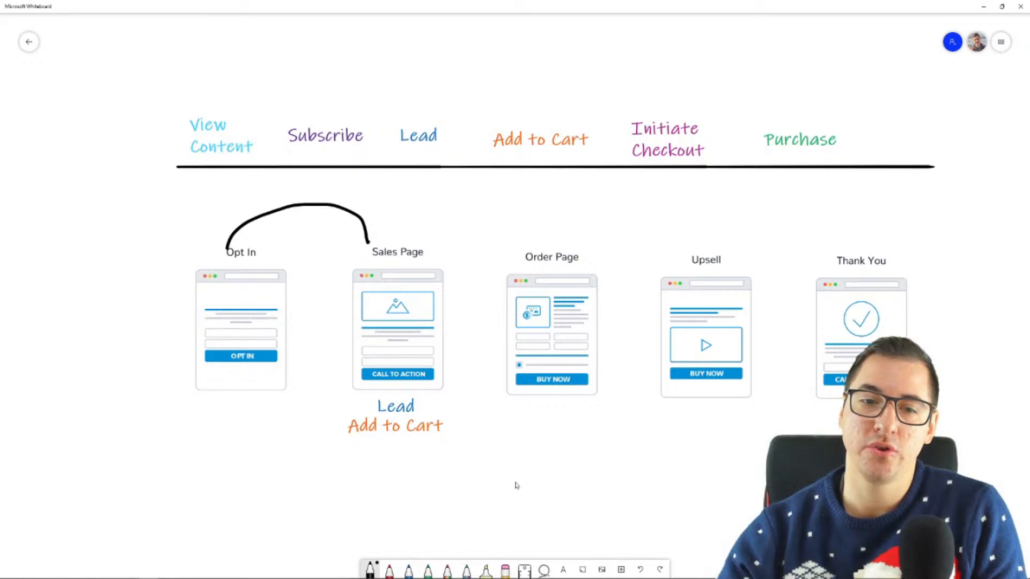
Cross out the Sales Page mockup with two black pen strokes and undo the cross
{"action": "left_click_drag", "start_coordinate": [326, 342], "coordinate": [461, 306]}
{"action": "left_click_drag", "start_coordinate": [348, 279], "coordinate": [444, 342]}
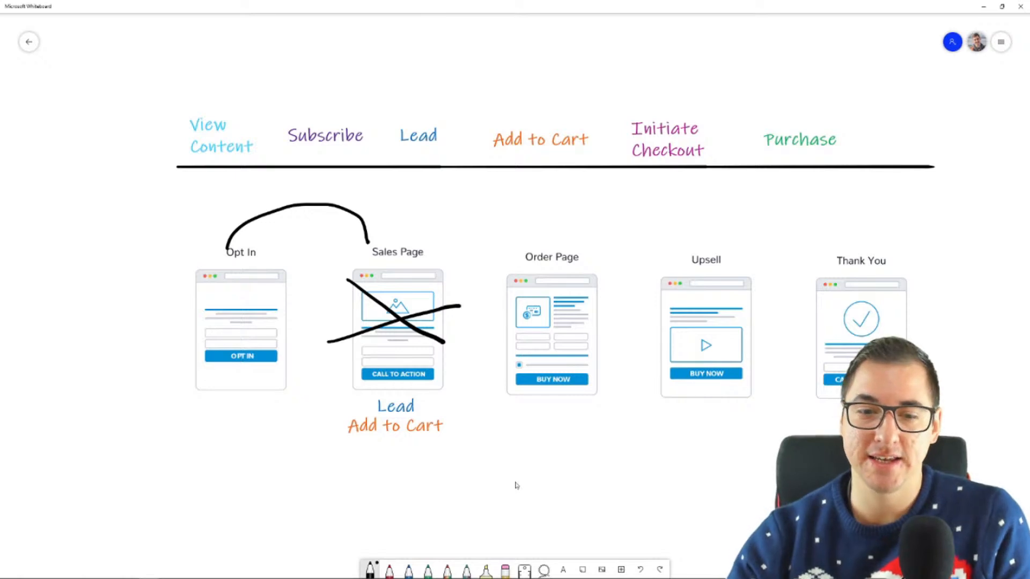
{"action": "mouse_move", "coordinate": [422, 402]}
{"action": "left_mouse_down"}
{"action": "mouse_move", "coordinate": [451, 404]}
{"action": "mouse_move", "coordinate": [419, 403]}
{"action": "mouse_move", "coordinate": [437, 409]}
{"action": "left_mouse_up"}
{"action": "key", "text": "ctrl+z"}
{"action": "key", "text": "ctrl+z"}
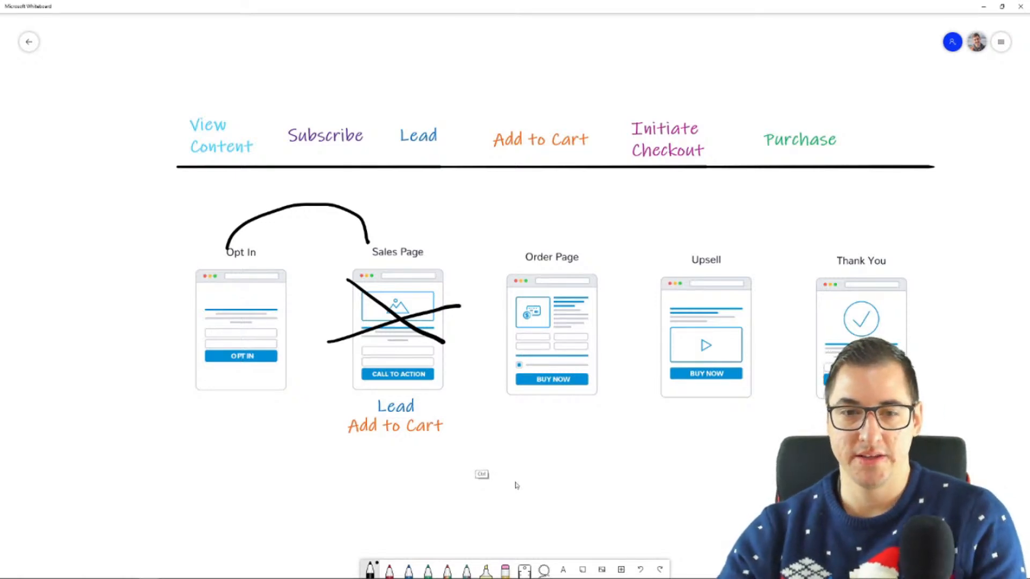
{"action": "key", "text": "ctrl+z"}
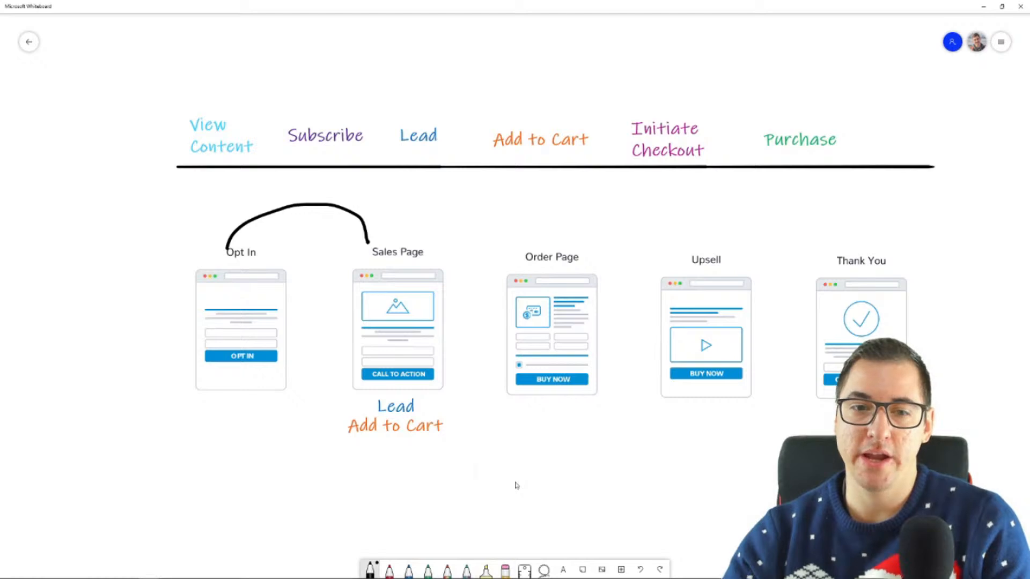
Draw a black downward arrow over the Sales Page mockup pointing at its Call to Action button
{"action": "mouse_move", "coordinate": [411, 289]}
{"action": "left_mouse_down"}
{"action": "mouse_move", "coordinate": [411, 336]}
{"action": "mouse_move", "coordinate": [431, 316]}
{"action": "left_mouse_up"}
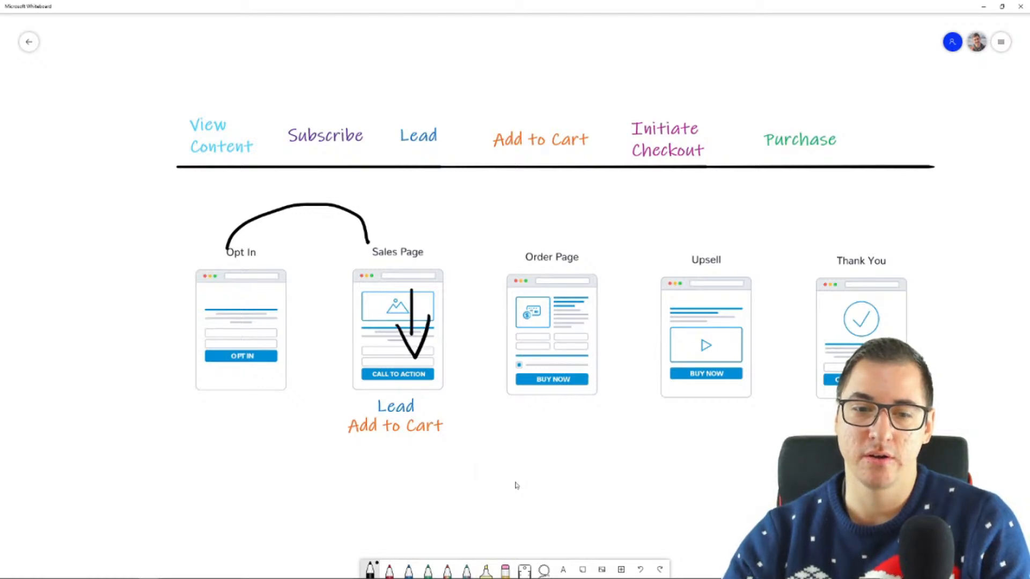
Draw a curved black arrow from the Sales Page's Call to Action button to the Add to Cart label below it
{"action": "mouse_move", "coordinate": [446, 369]}
{"action": "left_mouse_down"}
{"action": "mouse_move", "coordinate": [460, 367]}
{"action": "mouse_move", "coordinate": [473, 419]}
{"action": "mouse_move", "coordinate": [444, 424]}
{"action": "mouse_move", "coordinate": [457, 430]}
{"action": "left_mouse_up"}
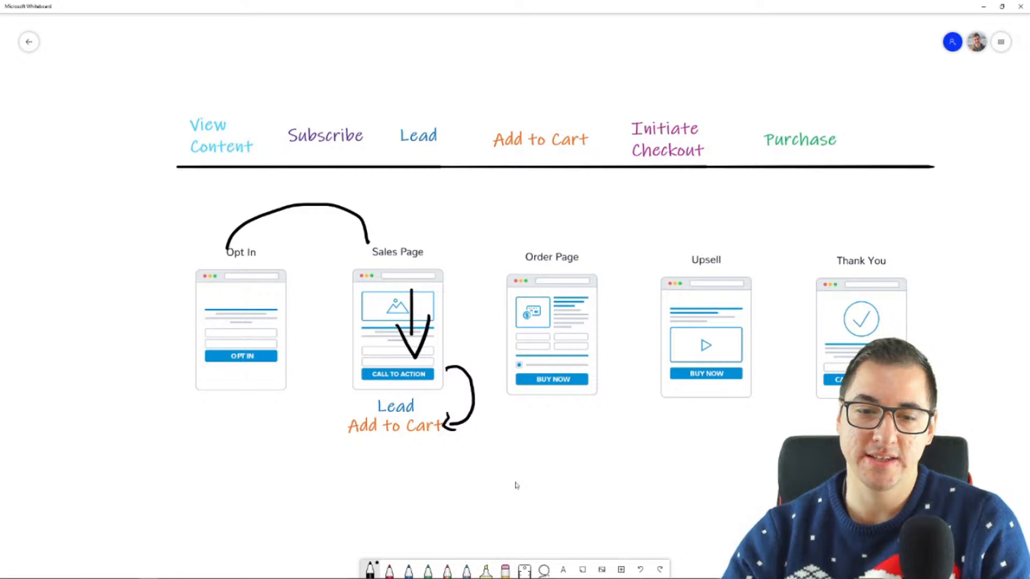
{"action": "left_click_drag", "start_coordinate": [447, 368], "coordinate": [436, 373]}
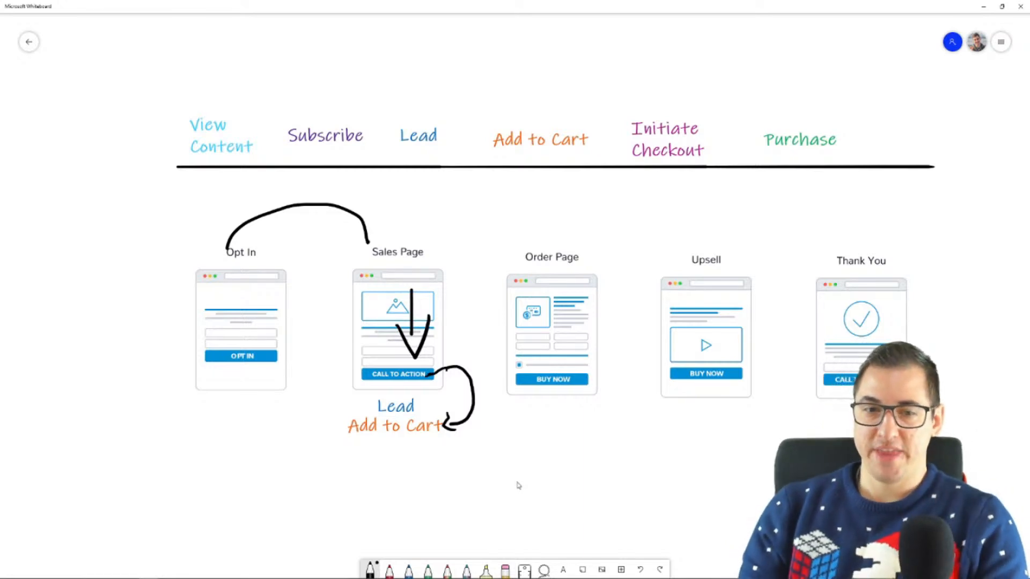
Undo the black arrows around the Sales Page mockup and the curved line connecting Opt In to Sales Page
{"action": "scroll", "coordinate": [612, 368], "scroll_direction": "up", "scroll_amount": 4}
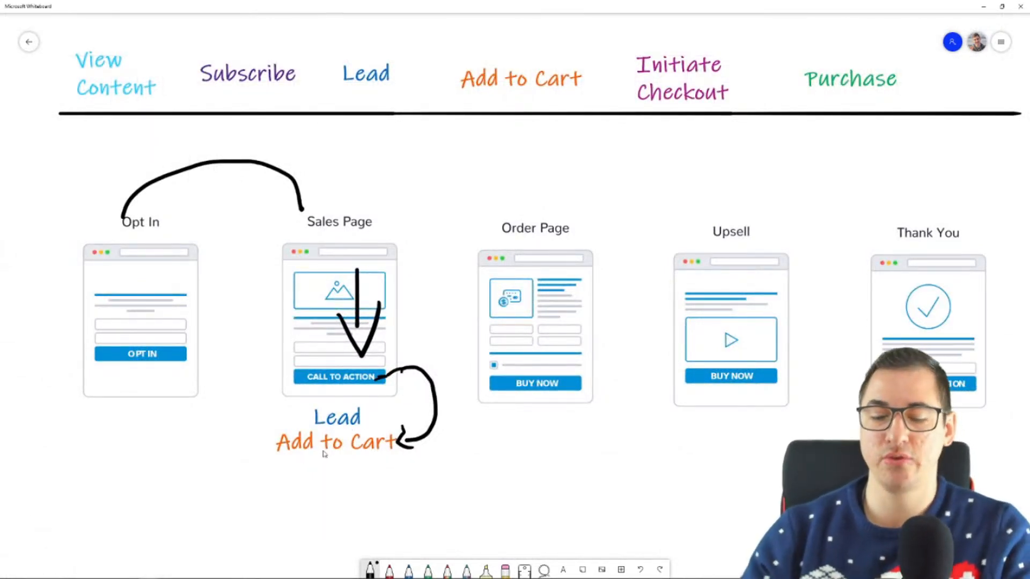
{"action": "key", "text": "ctrl+z"}
{"action": "key", "text": "ctrl+z"}
{"action": "key", "text": "ctrl+z"}
{"action": "key", "text": "ctrl+z"}
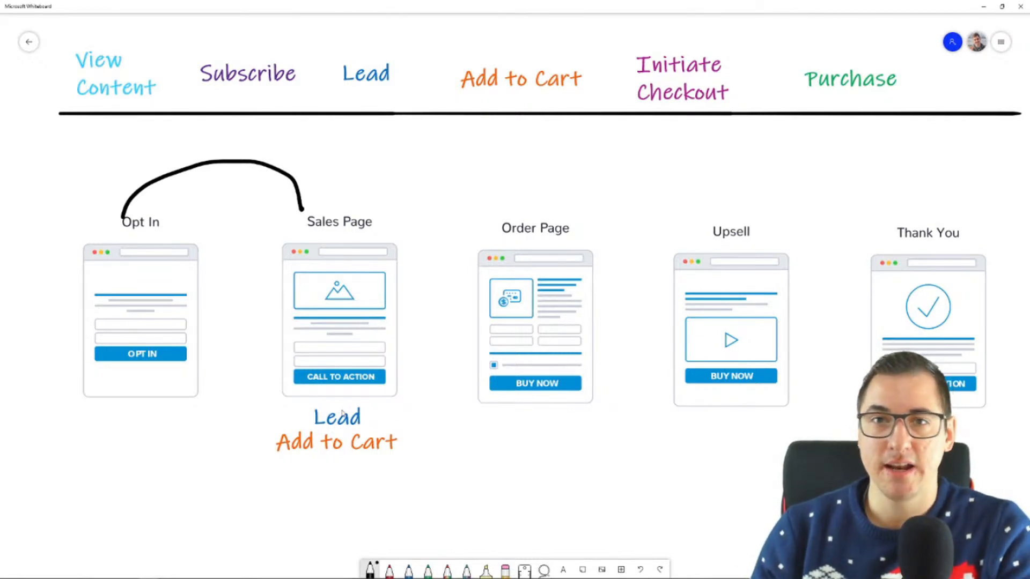
{"action": "key", "text": "ctrl+z"}
{"action": "left_click", "coordinate": [328, 462]}
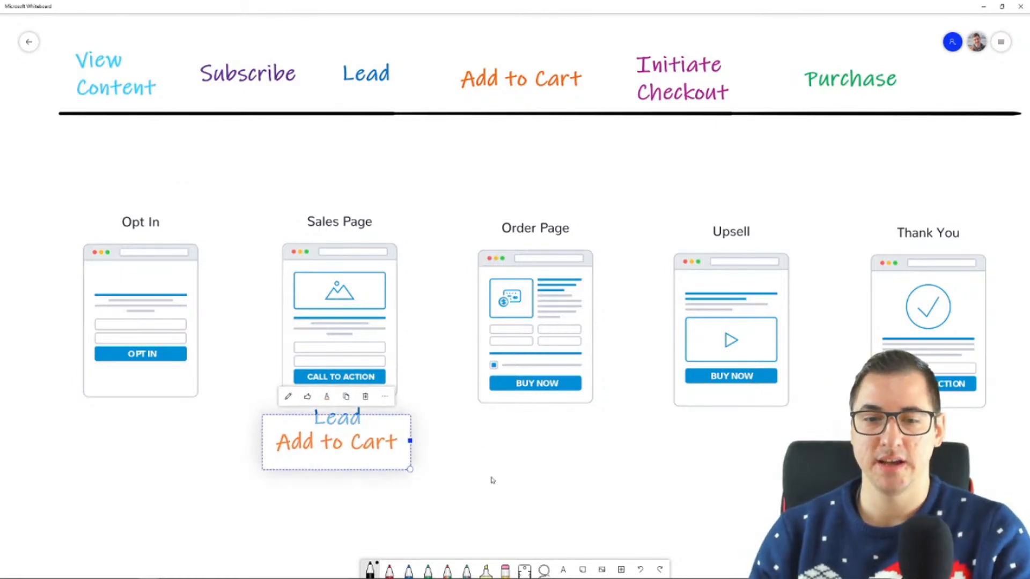
{"action": "left_click", "coordinate": [492, 482]}
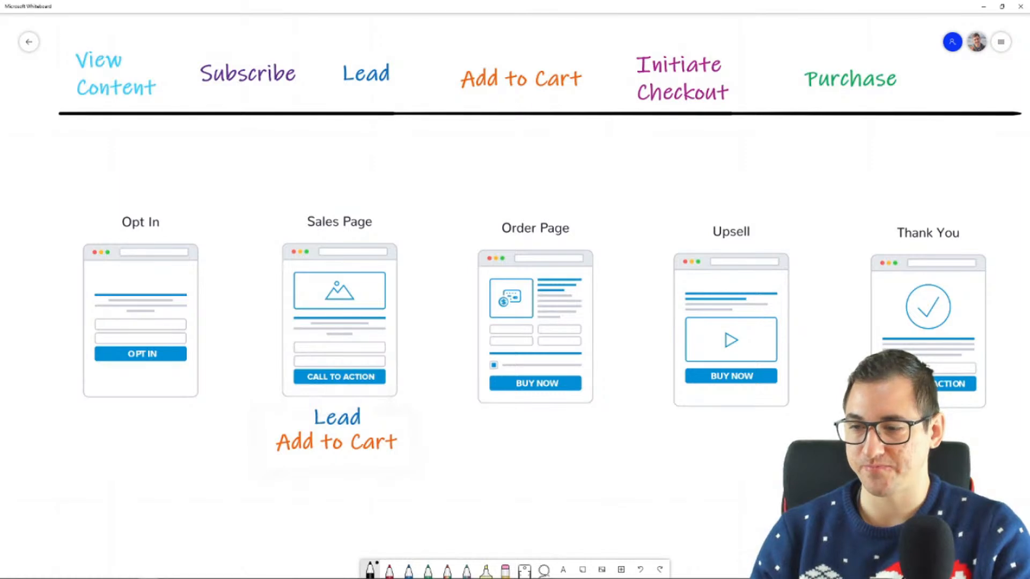
Open a File Explorer window and move it out of the whiteboard's way
{"action": "key", "text": "super+e"}
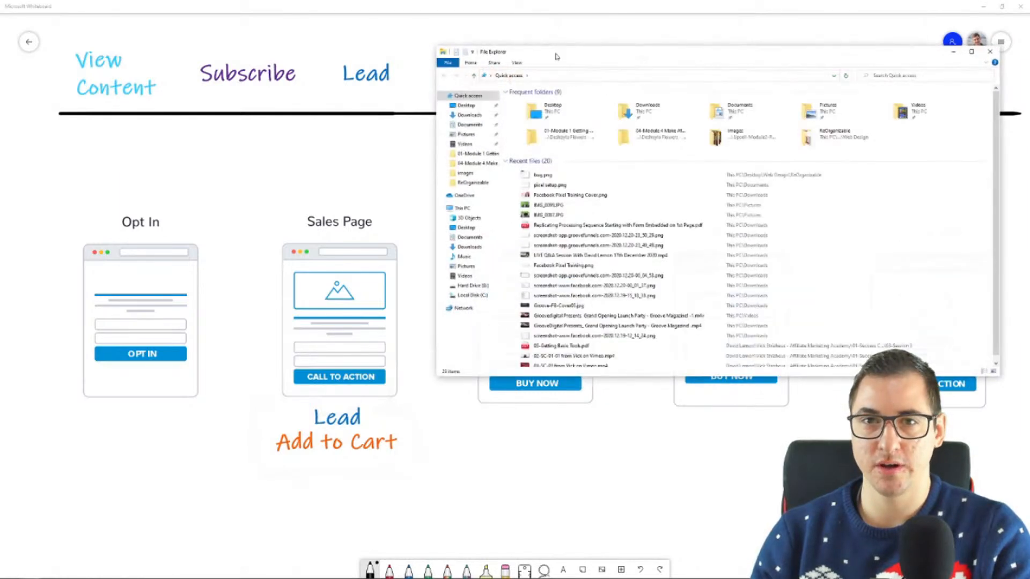
{"action": "left_click_drag", "start_coordinate": [555, 56], "coordinate": [1029, 81]}
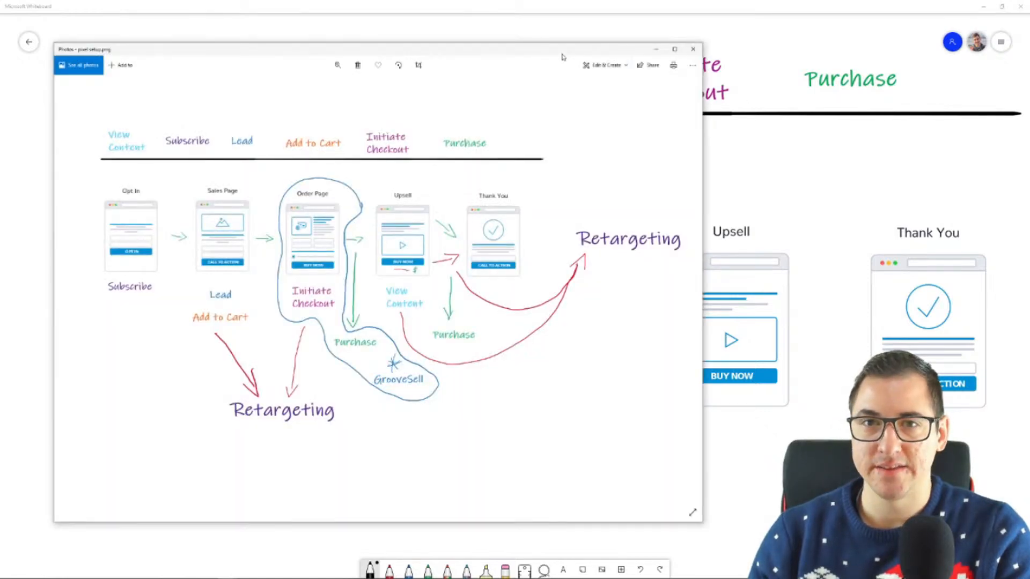
{"action": "left_click_drag", "start_coordinate": [562, 55], "coordinate": [1029, 76]}
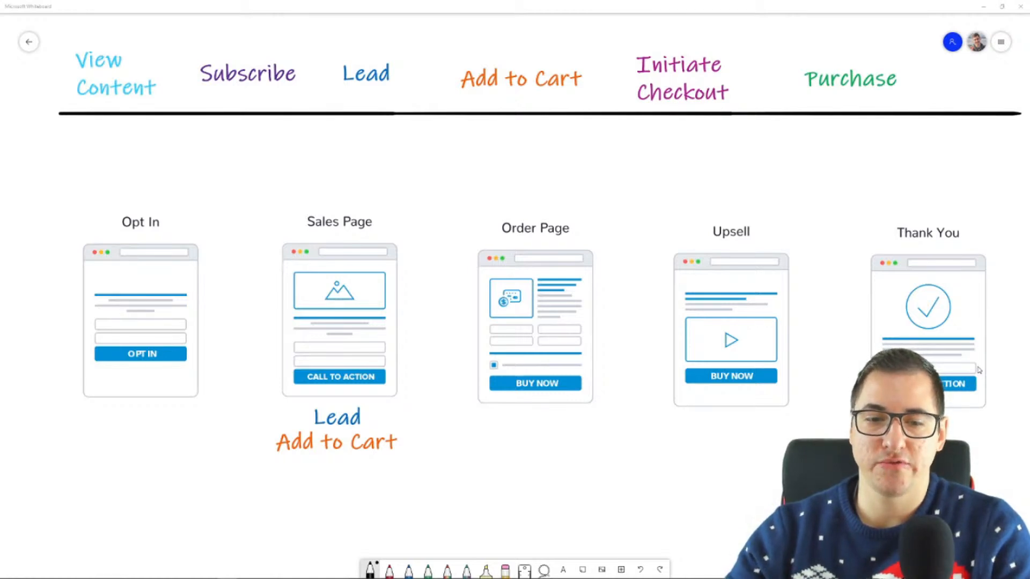
Draw a curved black arrow from the Add to Cart label under Sales Page up to the Order Page mockup
{"action": "mouse_move", "coordinate": [402, 446]}
{"action": "left_mouse_down"}
{"action": "mouse_move", "coordinate": [459, 332]}
{"action": "mouse_move", "coordinate": [483, 324]}
{"action": "mouse_move", "coordinate": [469, 346]}
{"action": "left_mouse_up"}
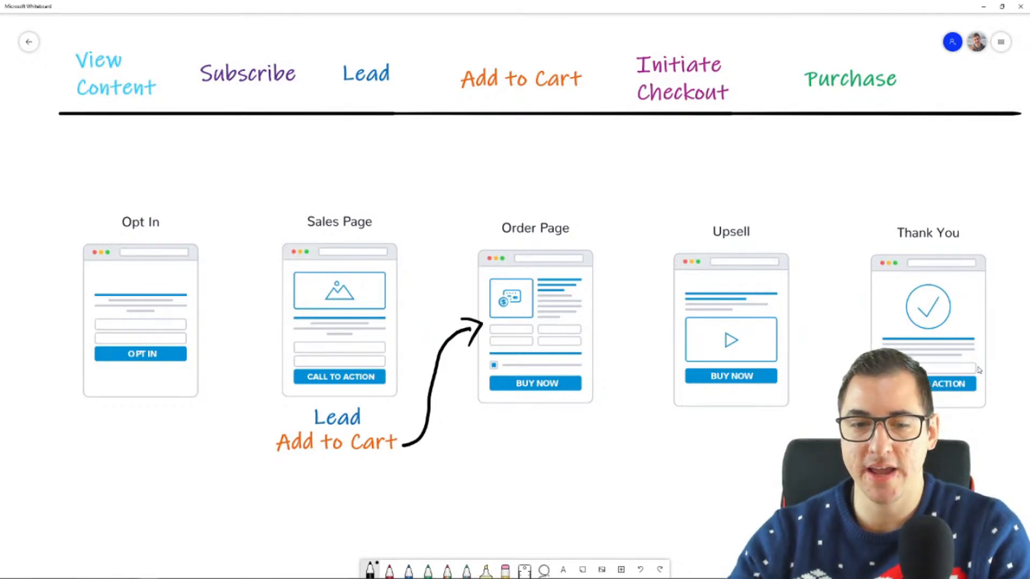
{"action": "scroll", "coordinate": [979, 369], "scroll_direction": "down", "scroll_amount": 5}
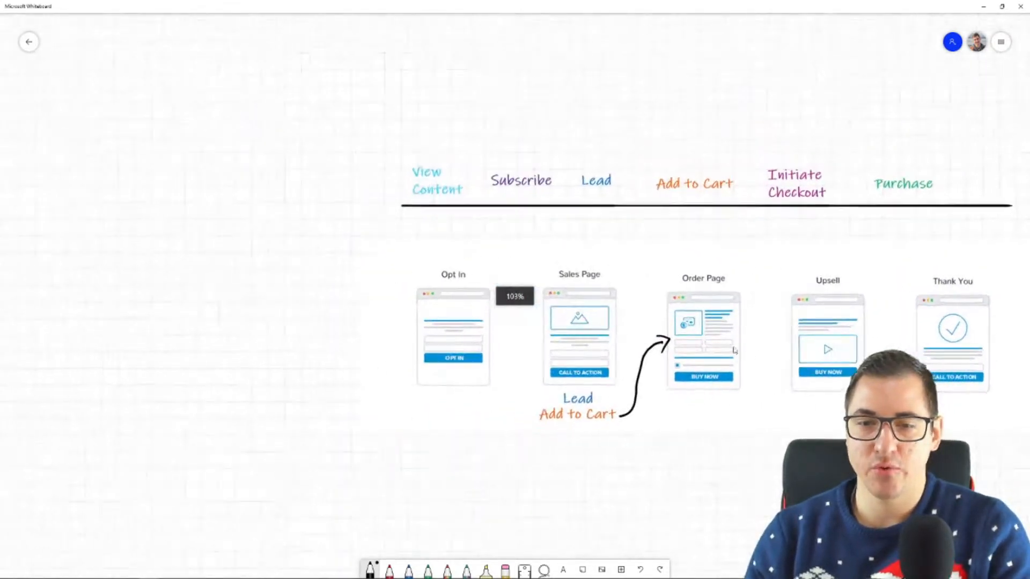
{"action": "scroll", "coordinate": [764, 343], "scroll_direction": "up", "scroll_amount": 2}
{"action": "left_click_drag", "start_coordinate": [802, 441], "coordinate": [752, 365]}
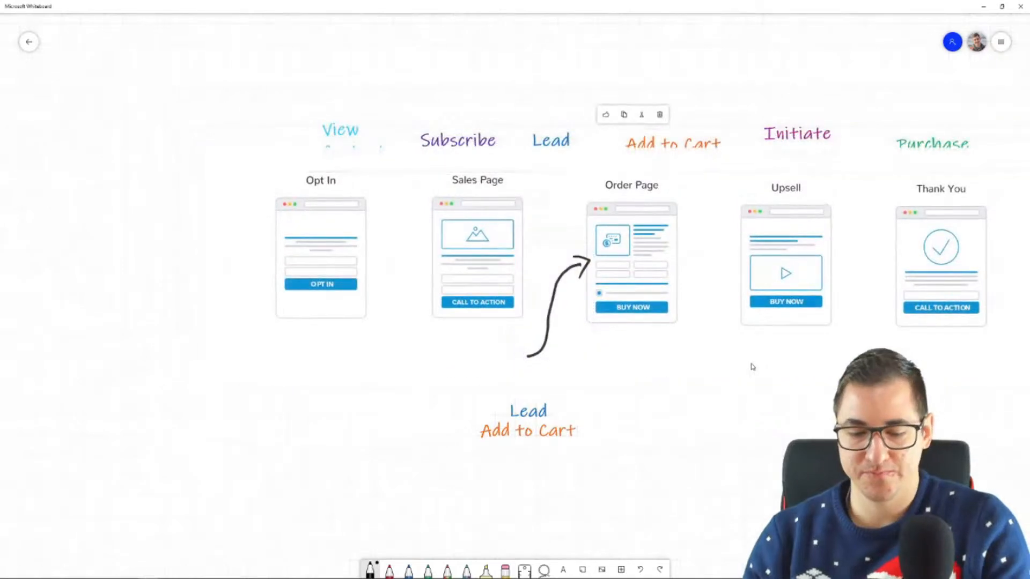
{"action": "key", "text": "ctrl+z"}
Draw two curved black lines from the Lead and Add to Cart labels down into the empty area below the mockups
{"action": "scroll", "coordinate": [764, 517], "scroll_direction": "down", "scroll_amount": 2}
{"action": "left_click_drag", "start_coordinate": [776, 529], "coordinate": [609, 336]}
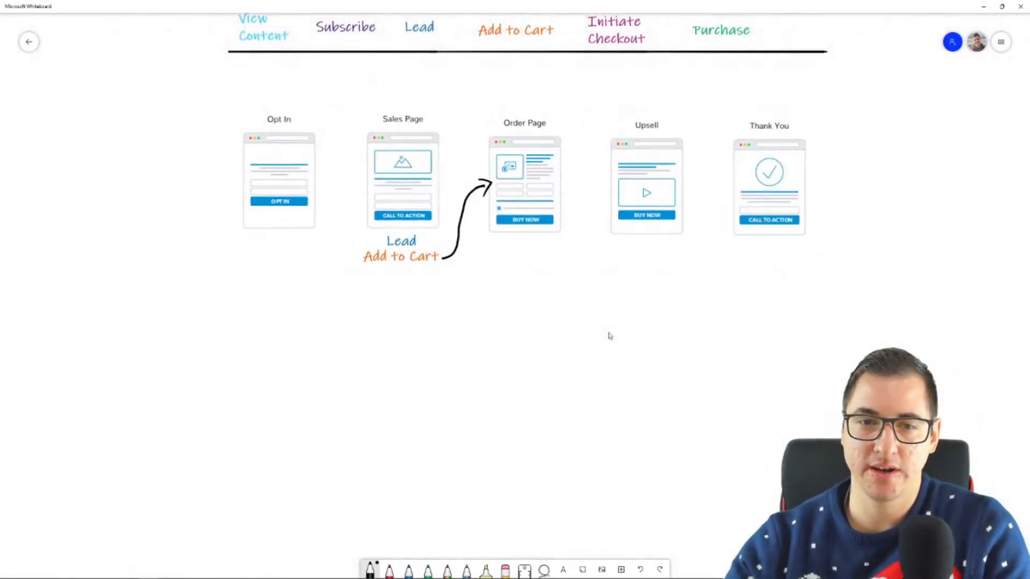
{"action": "mouse_move", "coordinate": [389, 265]}
{"action": "left_mouse_down"}
{"action": "mouse_move", "coordinate": [377, 328]}
{"action": "mouse_move", "coordinate": [416, 361]}
{"action": "left_mouse_up"}
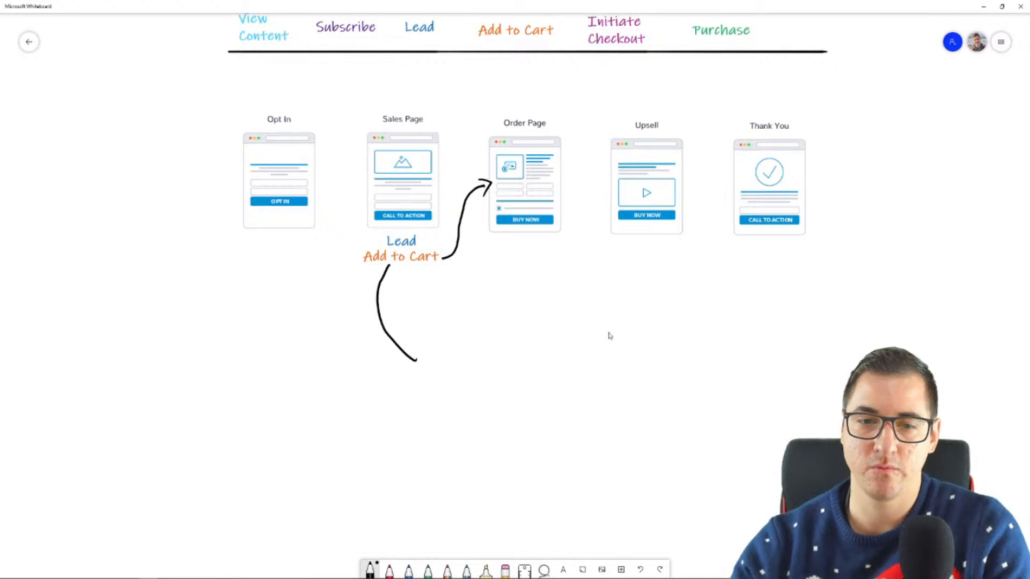
{"action": "mouse_move", "coordinate": [385, 238]}
{"action": "left_mouse_down"}
{"action": "mouse_move", "coordinate": [336, 240]}
{"action": "mouse_move", "coordinate": [320, 351]}
{"action": "mouse_move", "coordinate": [436, 381]}
{"action": "left_mouse_up"}
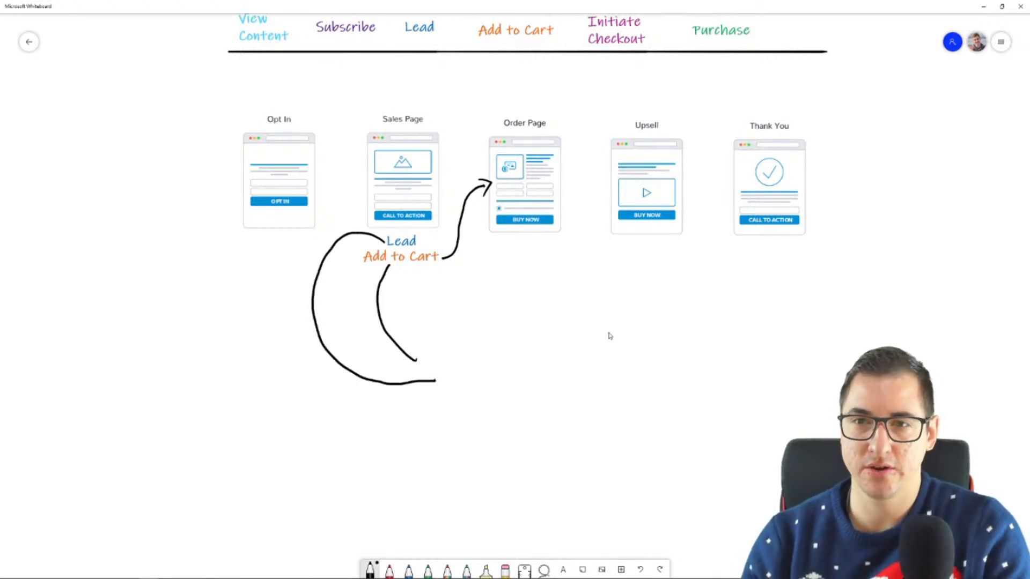
Add the text "Retargeting", enlarge it and place it at the lower ends of the two curved lines
{"action": "left_click", "coordinate": [563, 570]}
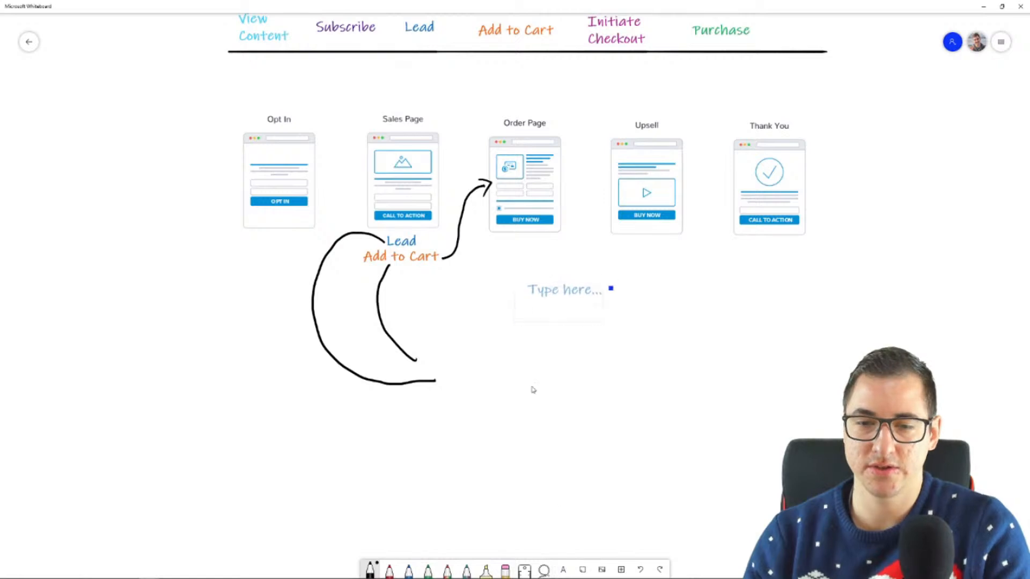
{"action": "type", "text": "Reta"}
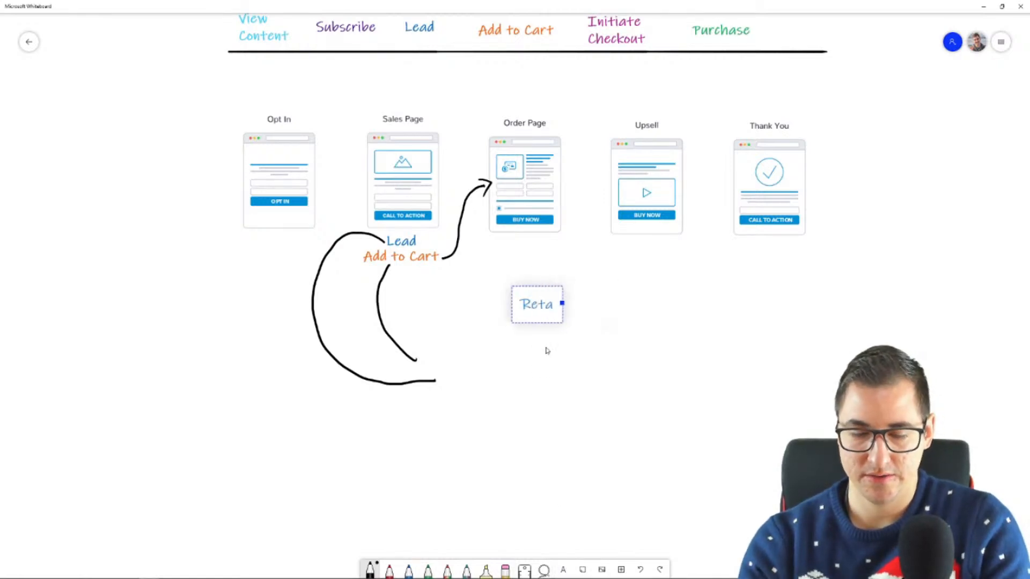
{"action": "type", "text": "rgeting"}
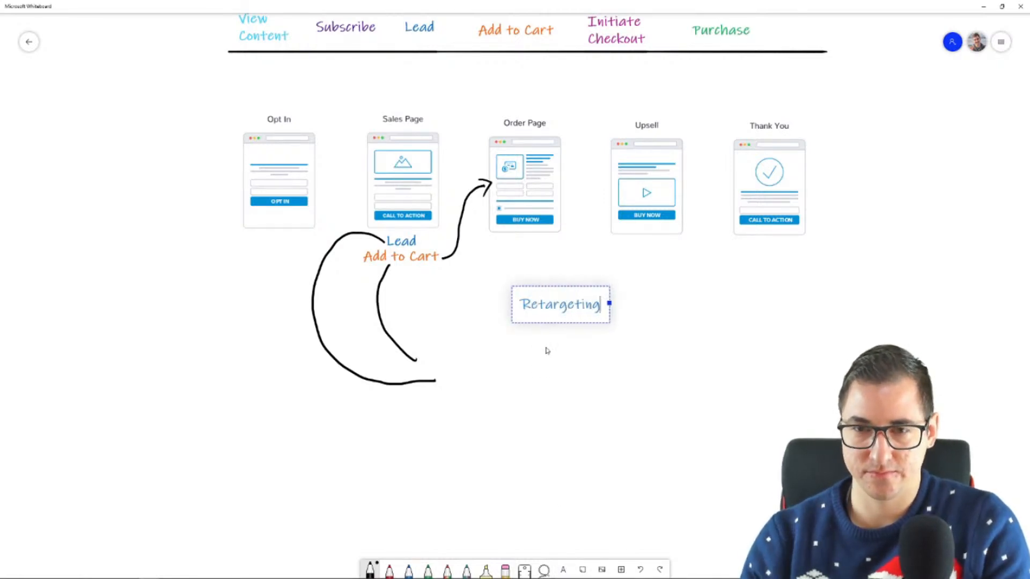
{"action": "left_click_drag", "start_coordinate": [610, 323], "coordinate": [663, 346]}
{"action": "left_click_drag", "start_coordinate": [571, 313], "coordinate": [527, 372]}
{"action": "left_click", "coordinate": [529, 448]}
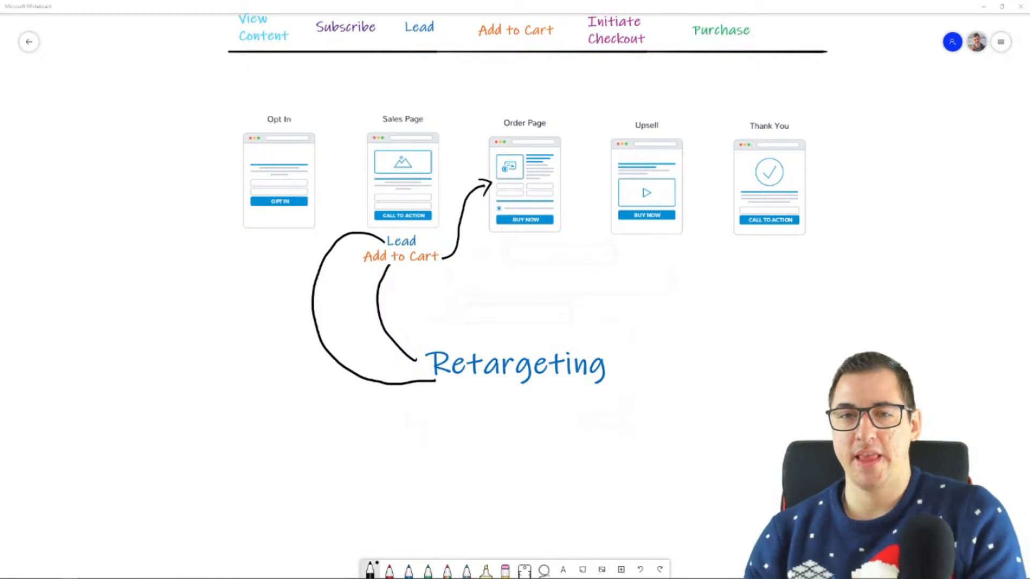
{"action": "left_click_drag", "start_coordinate": [898, 231], "coordinate": [875, 319]}
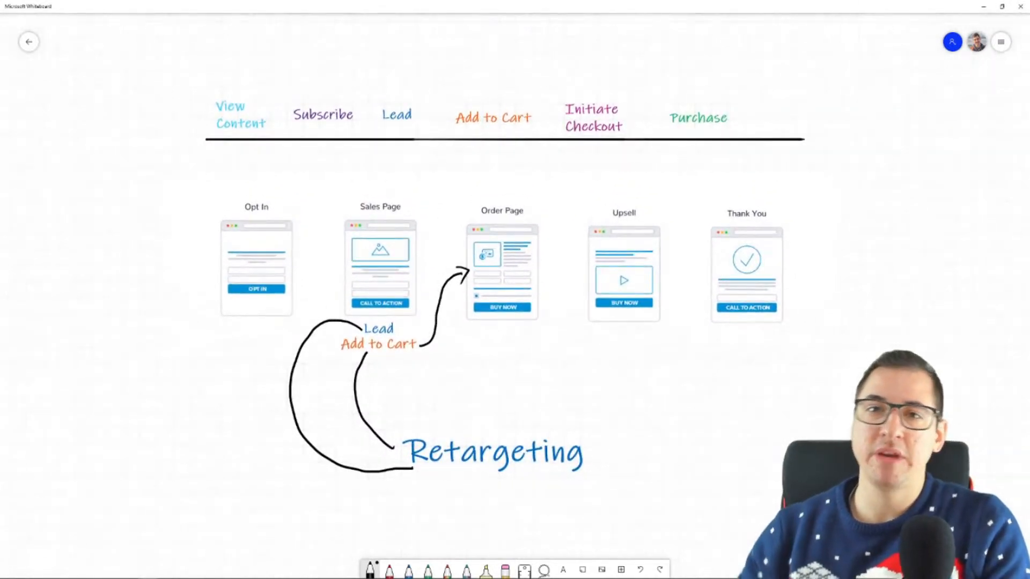
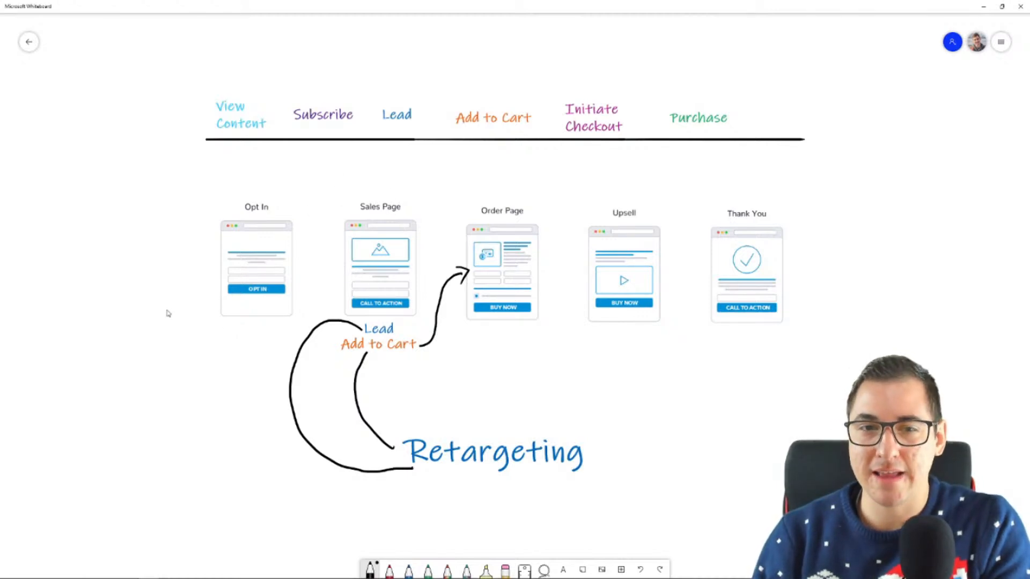
Delete the black arrow and both curved lines attached to Lead and Add to Cart, and move the Retargeting text further below the mockups
{"action": "scroll", "coordinate": [166, 313], "scroll_direction": "up", "scroll_amount": 5}
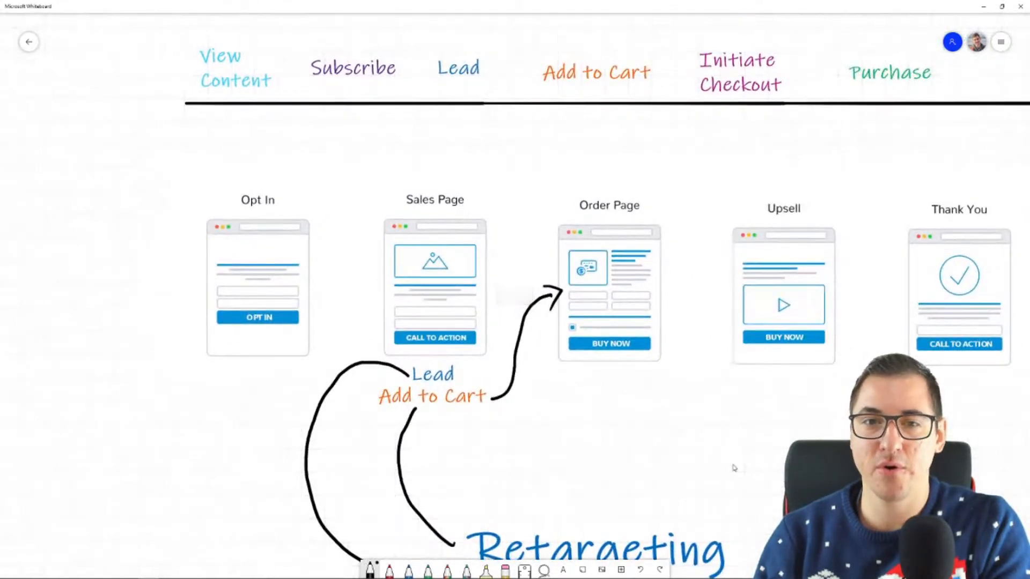
{"action": "left_click_drag", "start_coordinate": [740, 458], "coordinate": [662, 436]}
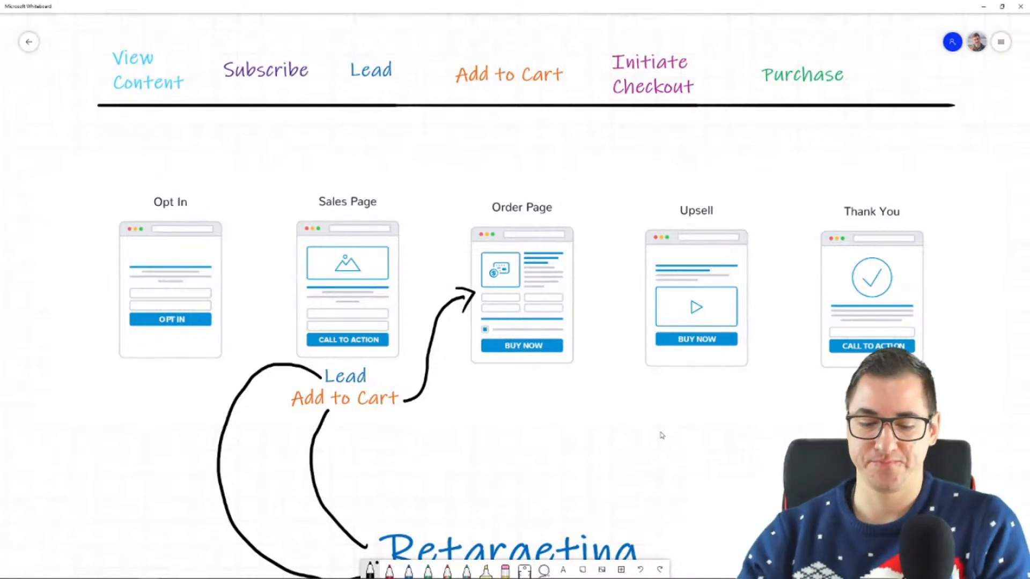
{"action": "double_click", "coordinate": [663, 435]}
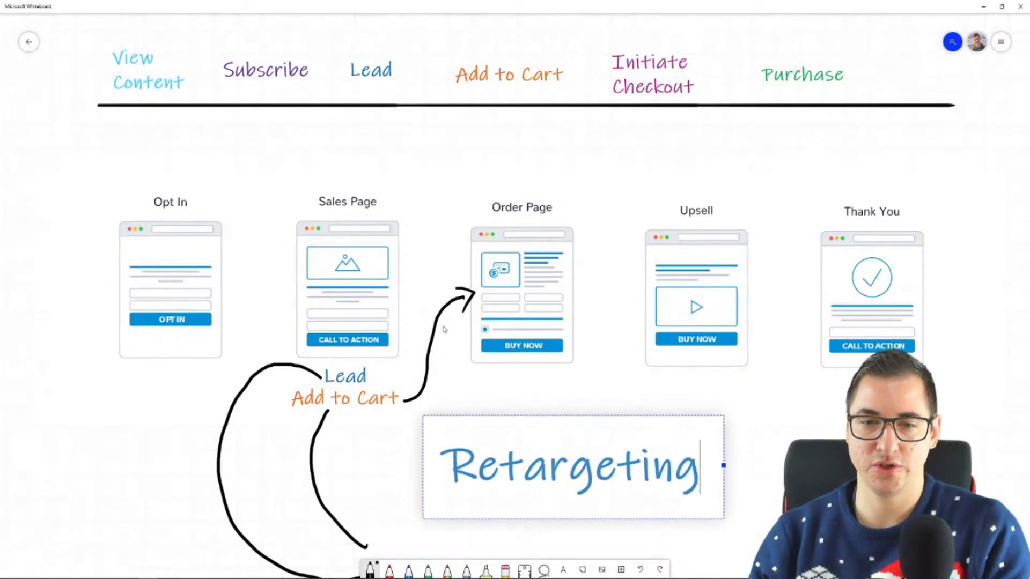
{"action": "left_click", "coordinate": [443, 326]}
{"action": "left_click", "coordinate": [437, 322]}
{"action": "key", "text": "Delete"}
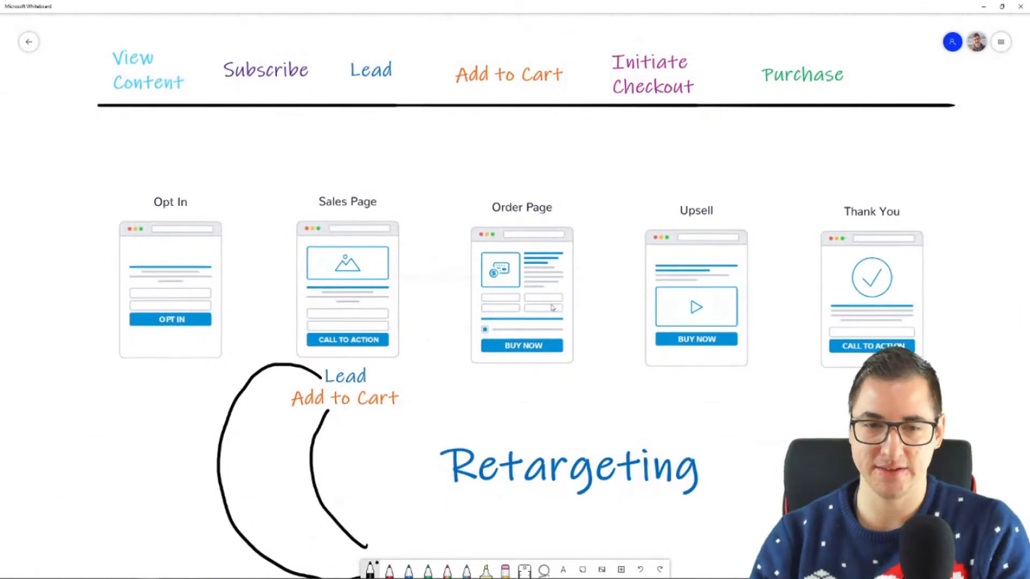
{"action": "left_click", "coordinate": [271, 369]}
{"action": "key", "text": "Delete"}
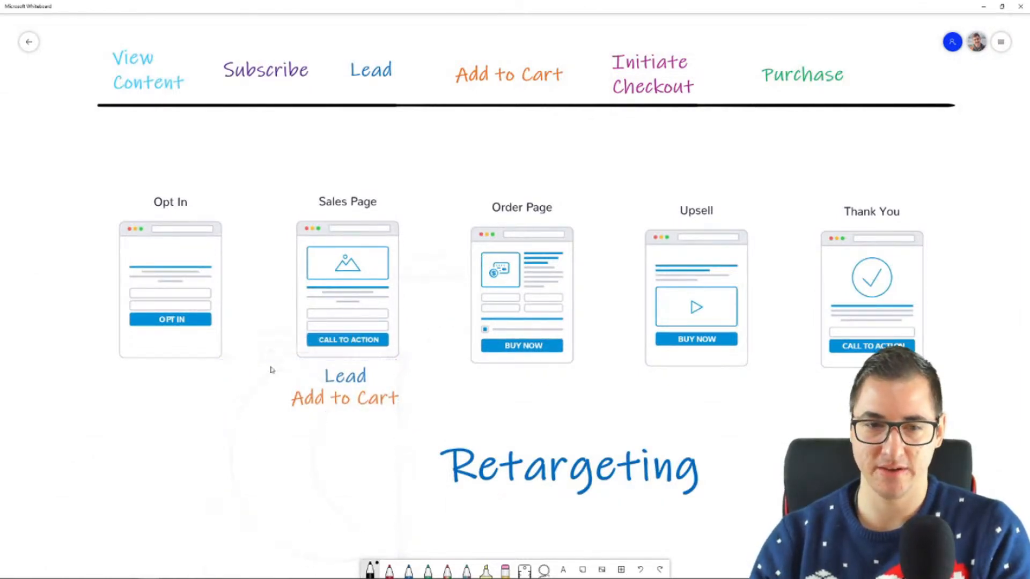
{"action": "left_click_drag", "start_coordinate": [599, 475], "coordinate": [487, 546]}
{"action": "left_click_drag", "start_coordinate": [737, 534], "coordinate": [657, 448]}
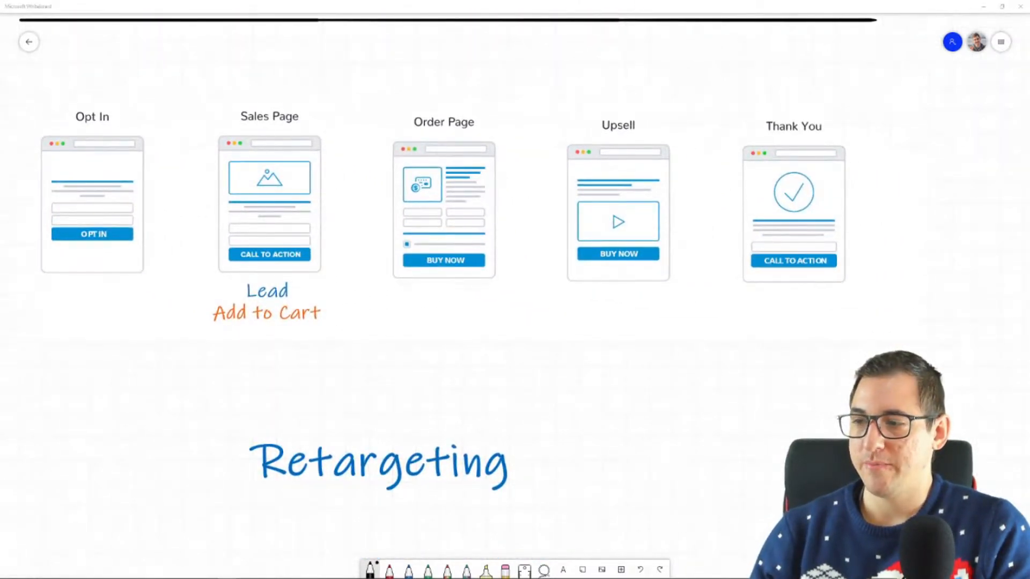
Draw green arrows from the Opt In mockup to the Sales Page and from the Sales Page to the Order Page
{"action": "left_click", "coordinate": [428, 570]}
{"action": "left_click_drag", "start_coordinate": [152, 198], "coordinate": [179, 201]}
{"action": "mouse_move", "coordinate": [176, 191]}
{"action": "left_mouse_down"}
{"action": "mouse_move", "coordinate": [192, 195]}
{"action": "mouse_move", "coordinate": [175, 212]}
{"action": "left_mouse_up"}
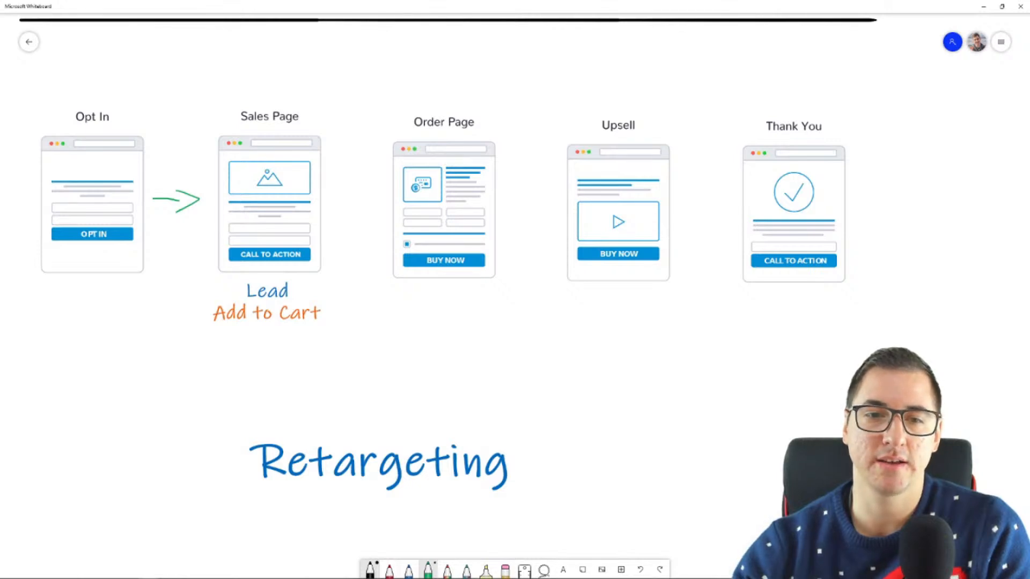
{"action": "left_click_drag", "start_coordinate": [332, 203], "coordinate": [364, 206]}
{"action": "mouse_move", "coordinate": [318, 253]}
{"action": "left_mouse_down"}
{"action": "mouse_move", "coordinate": [333, 274]}
{"action": "mouse_move", "coordinate": [317, 320]}
{"action": "left_mouse_up"}
{"action": "key", "text": "ctrl+z"}
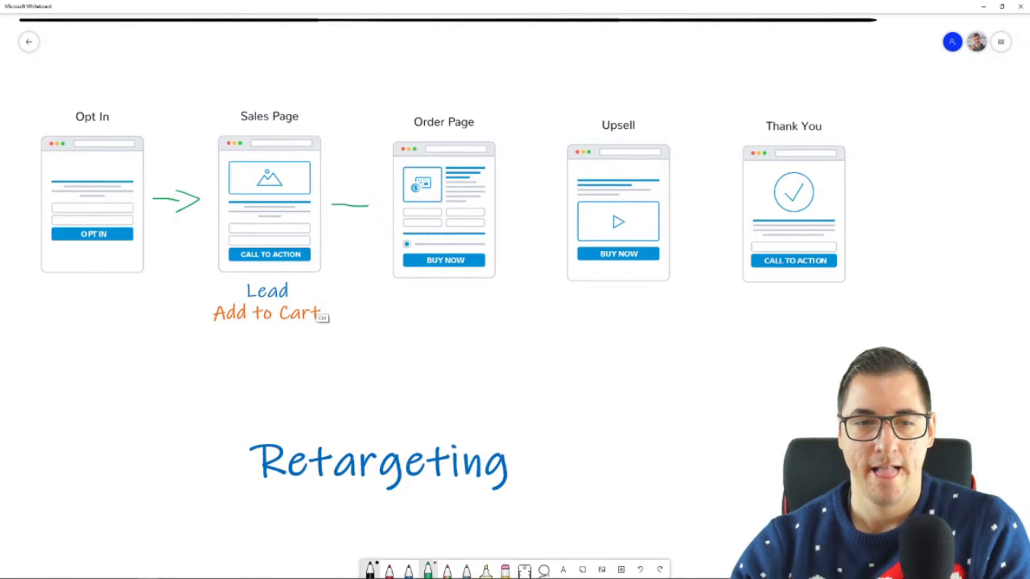
{"action": "left_click_drag", "start_coordinate": [362, 199], "coordinate": [365, 213]}
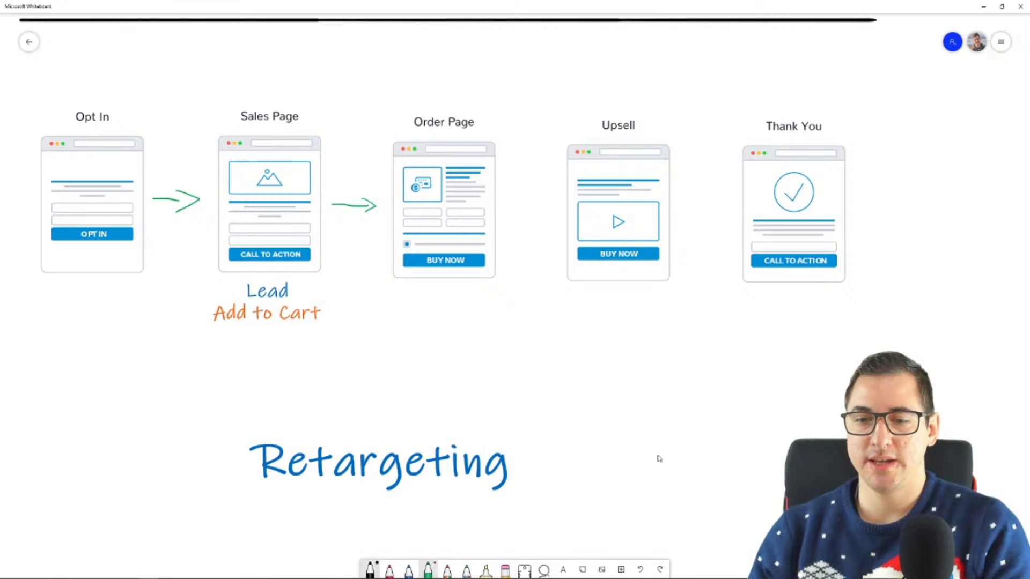
Place a copy of the Initiate Checkout label directly under the Order Page mockup
{"action": "scroll", "coordinate": [644, 454], "scroll_direction": "up", "scroll_amount": 3}
{"action": "left_click", "coordinate": [603, 115]}
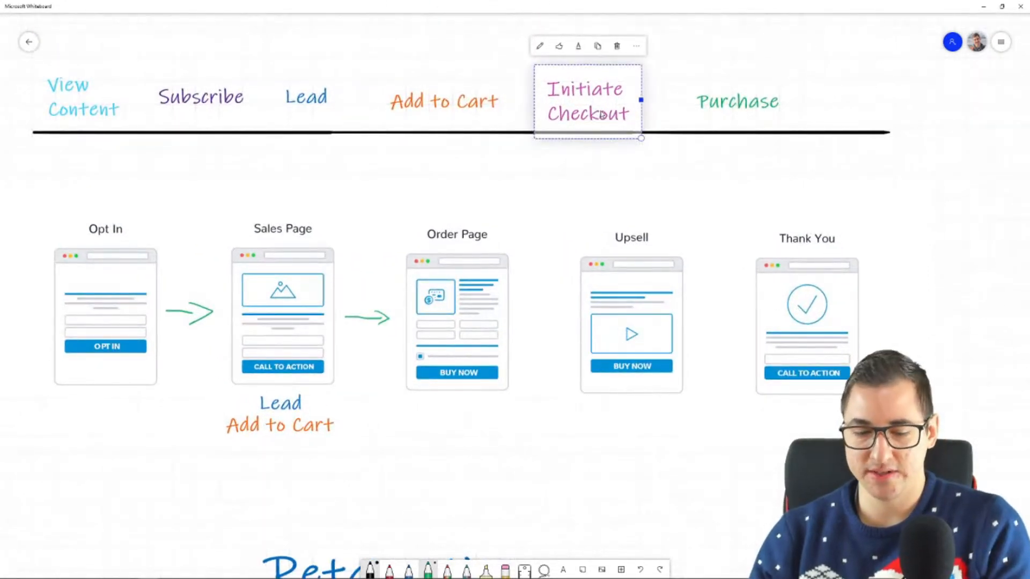
{"action": "key", "text": "ctrl+v"}
{"action": "left_click_drag", "start_coordinate": [559, 320], "coordinate": [474, 427]}
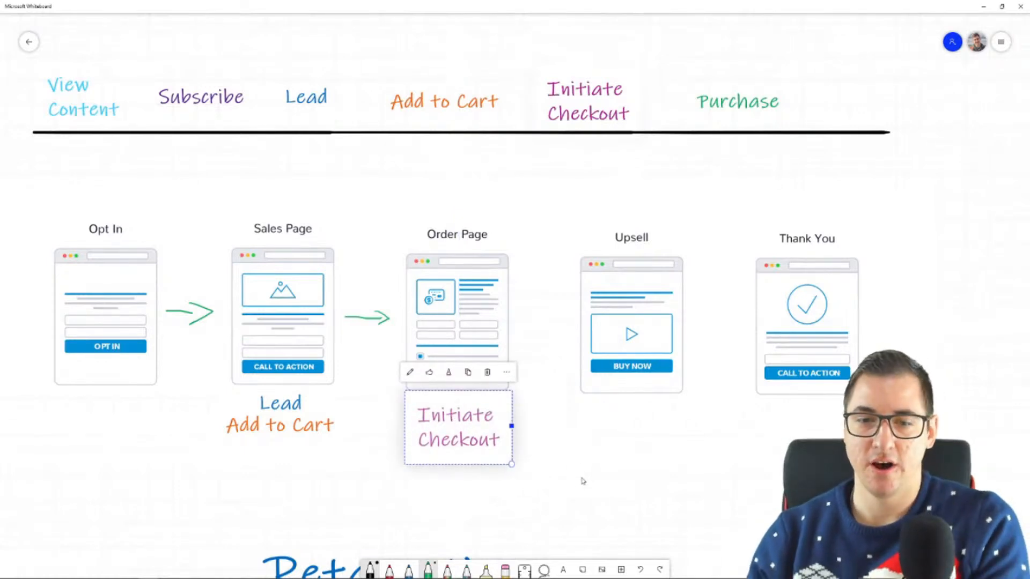
{"action": "left_click_drag", "start_coordinate": [477, 437], "coordinate": [477, 427]}
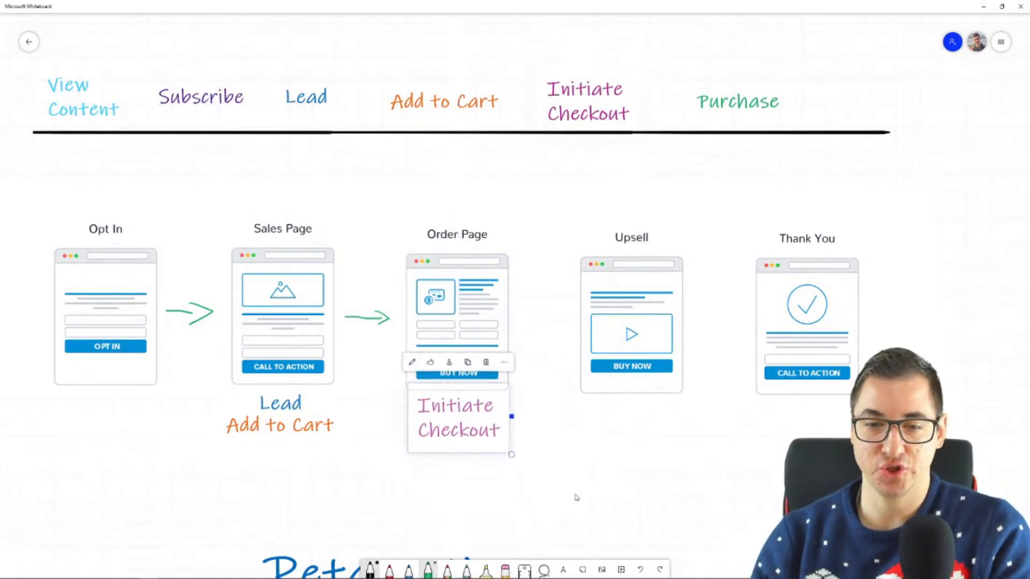
Draw a green arrow from Order Page to Upsell, move the Purchase label below it and draw a green arrow down to the label
{"action": "left_click", "coordinate": [738, 103]}
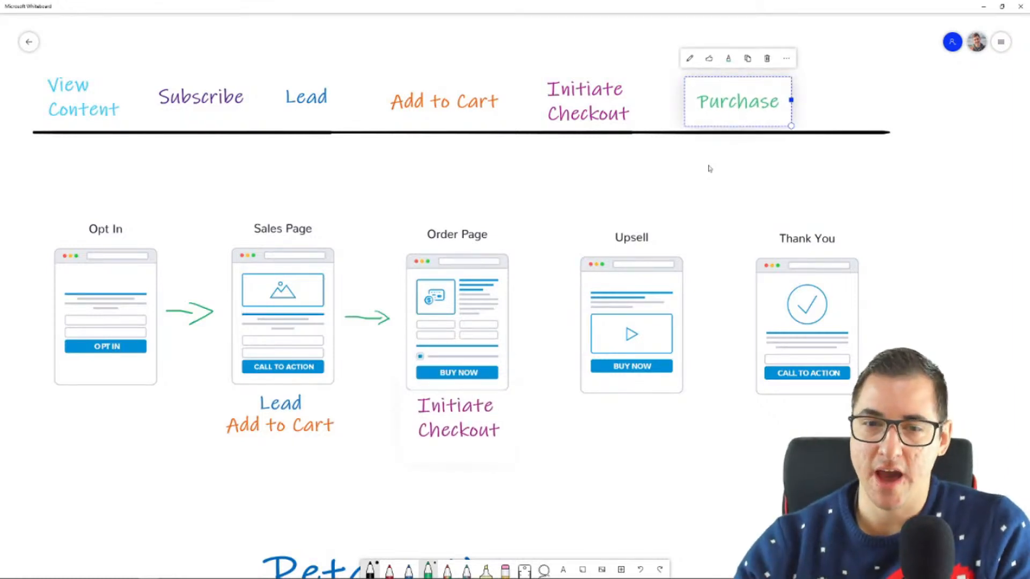
{"action": "left_click_drag", "start_coordinate": [527, 317], "coordinate": [545, 323]}
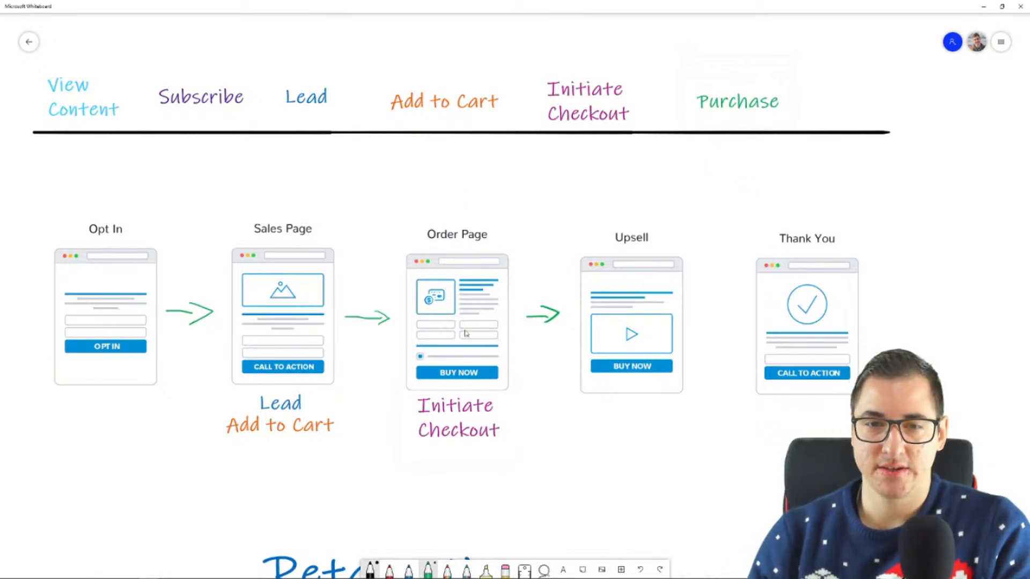
{"action": "left_click_drag", "start_coordinate": [735, 103], "coordinate": [540, 477]}
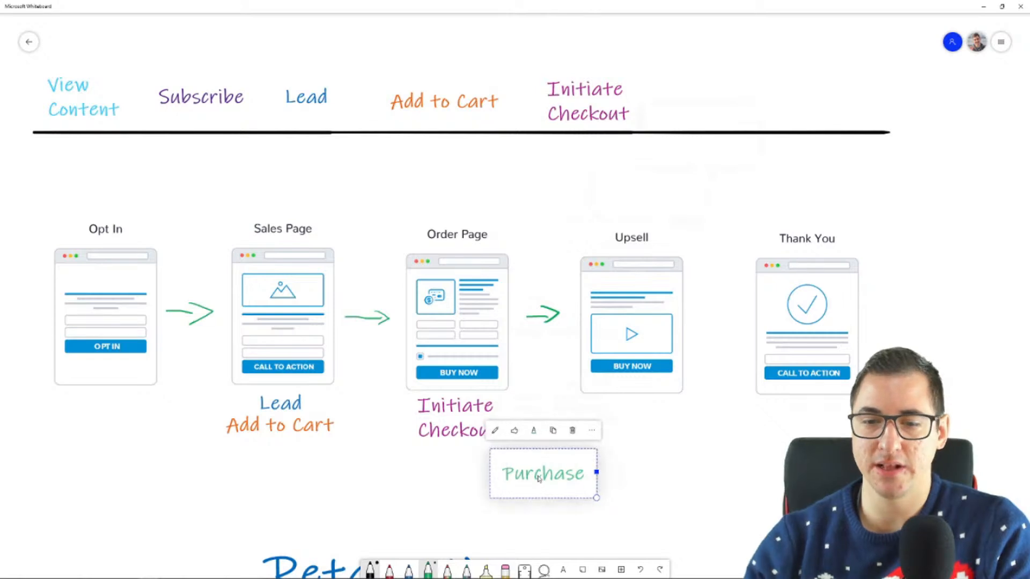
{"action": "mouse_move", "coordinate": [541, 332]}
{"action": "left_mouse_down"}
{"action": "mouse_move", "coordinate": [539, 437]}
{"action": "mouse_move", "coordinate": [552, 429]}
{"action": "left_mouse_up"}
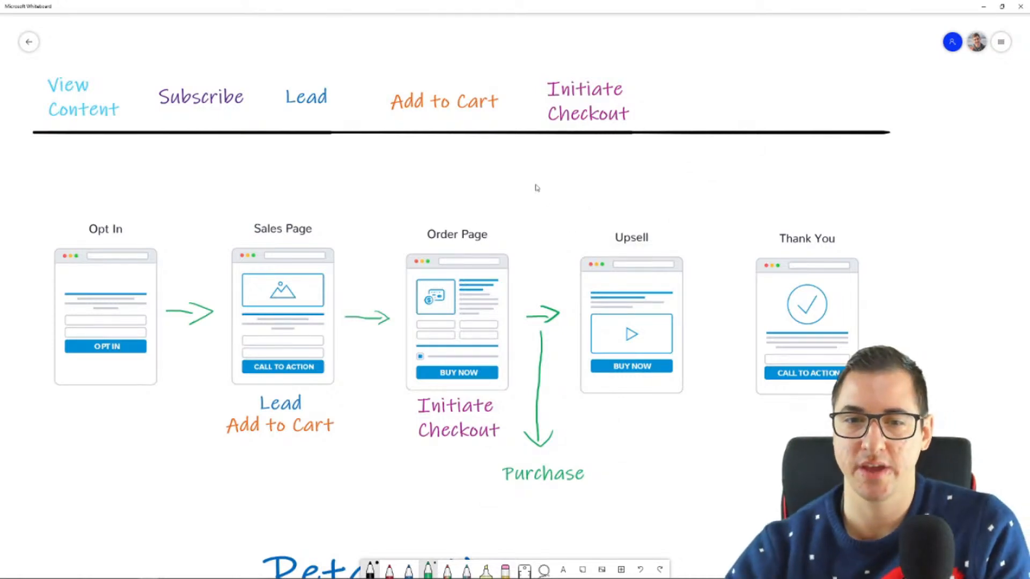
{"action": "mouse_move", "coordinate": [484, 224]}
{"action": "left_mouse_down"}
{"action": "mouse_move", "coordinate": [539, 193]}
{"action": "mouse_move", "coordinate": [617, 240]}
{"action": "left_mouse_up"}
{"action": "mouse_move", "coordinate": [543, 216]}
{"action": "left_mouse_down"}
{"action": "mouse_move", "coordinate": [541, 281]}
{"action": "mouse_move", "coordinate": [549, 266]}
{"action": "left_mouse_up"}
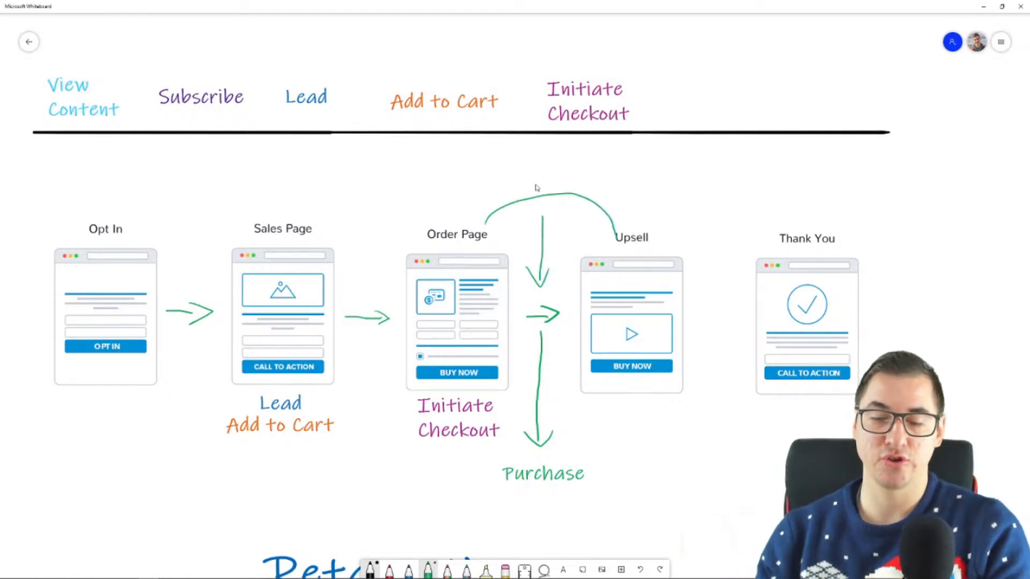
{"action": "key", "text": "ctrl+z"}
{"action": "key", "text": "ctrl+z"}
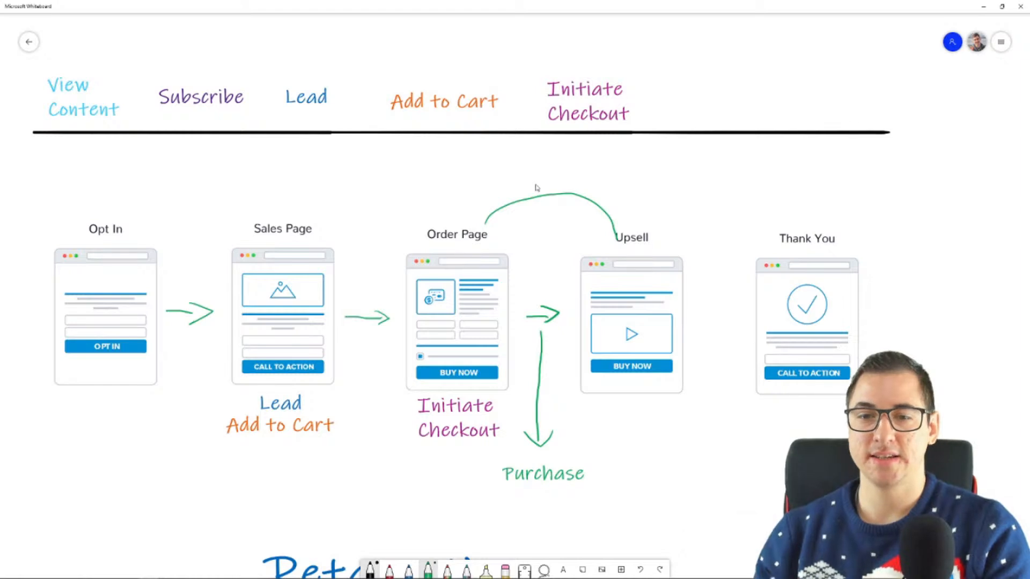
{"action": "key", "text": "ctrl+z"}
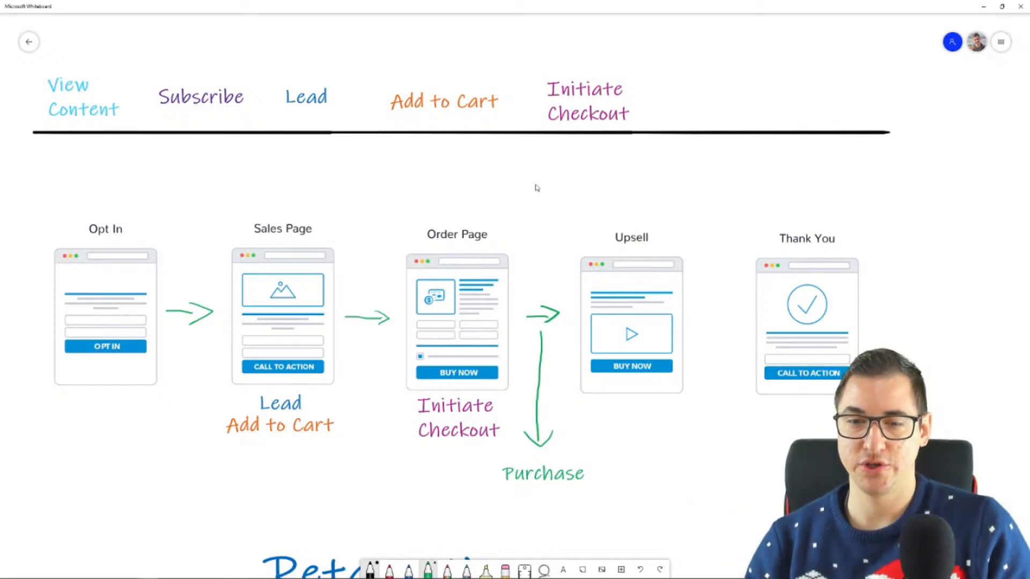
Draw a blue freehand outline around the Order Page mockup and its Initiate Checkout and Purchase labels, extending into the empty area below
{"action": "left_click_drag", "start_coordinate": [692, 483], "coordinate": [655, 332]}
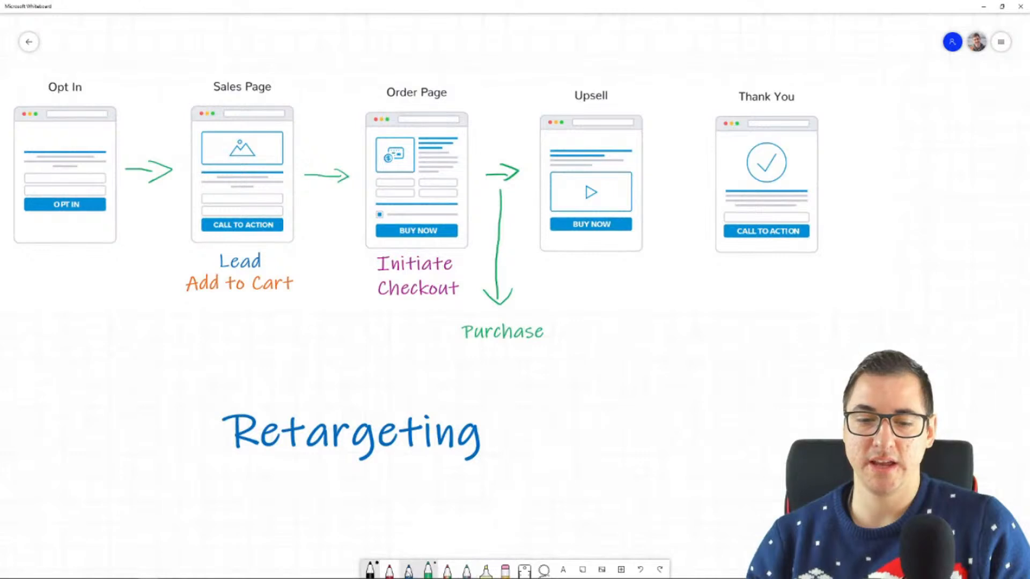
{"action": "left_click", "coordinate": [409, 570]}
{"action": "mouse_move", "coordinate": [594, 400]}
{"action": "left_mouse_down"}
{"action": "mouse_move", "coordinate": [556, 323]}
{"action": "mouse_move", "coordinate": [492, 310]}
{"action": "mouse_move", "coordinate": [475, 264]}
{"action": "mouse_move", "coordinate": [477, 127]}
{"action": "mouse_move", "coordinate": [395, 66]}
{"action": "mouse_move", "coordinate": [351, 141]}
{"action": "mouse_move", "coordinate": [344, 303]}
{"action": "mouse_move", "coordinate": [450, 359]}
{"action": "mouse_move", "coordinate": [542, 477]}
{"action": "left_mouse_up"}
Add the text "GrooveSell", shrink it and place it inside the blue outline below Purchase, and close the outline's lower end
{"action": "left_click", "coordinate": [563, 570]}
{"action": "left_click", "coordinate": [577, 184]}
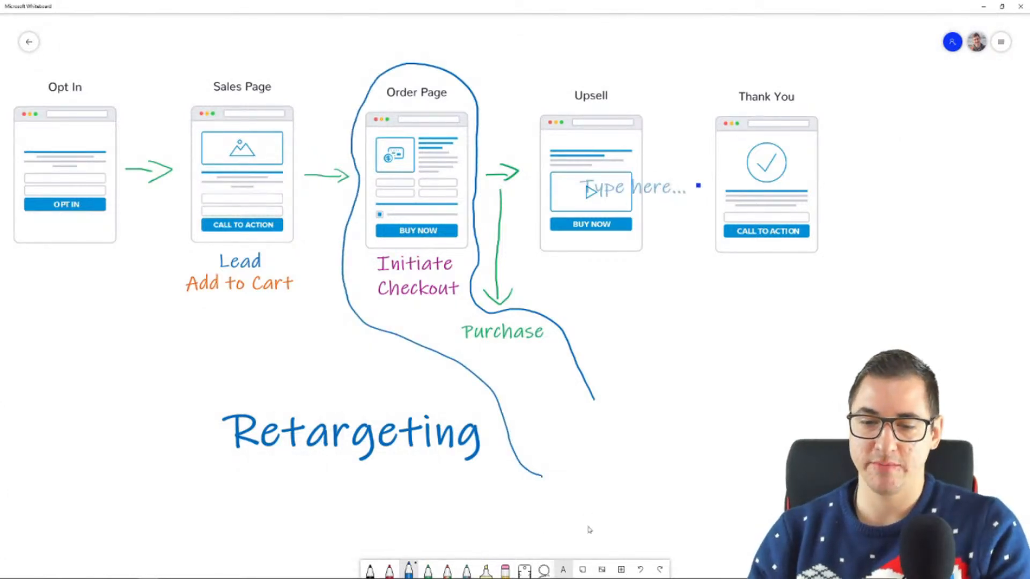
{"action": "type", "text": "Grooves"}
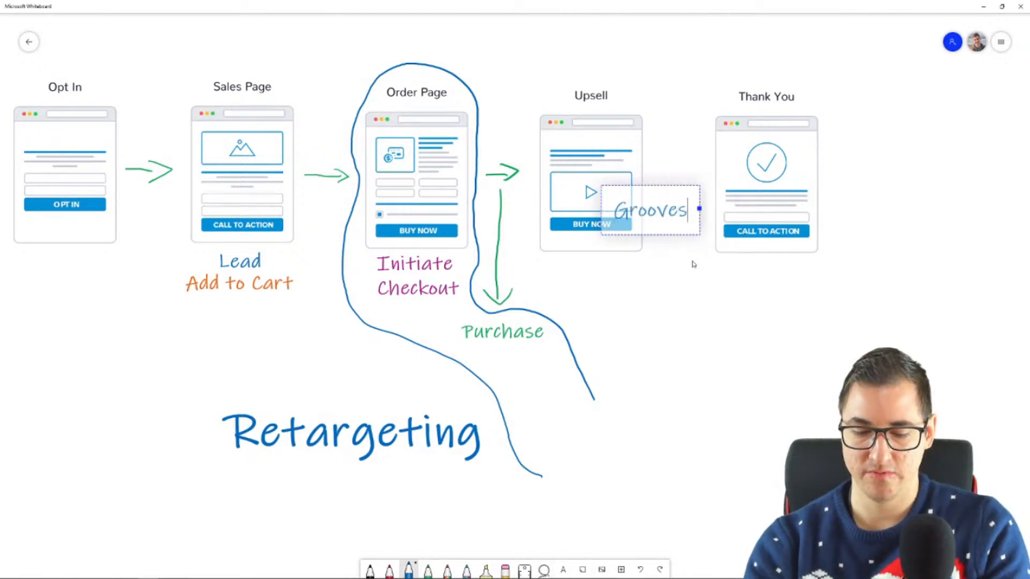
{"action": "key", "text": "BackSpace"}
{"action": "type", "text": "Sell"}
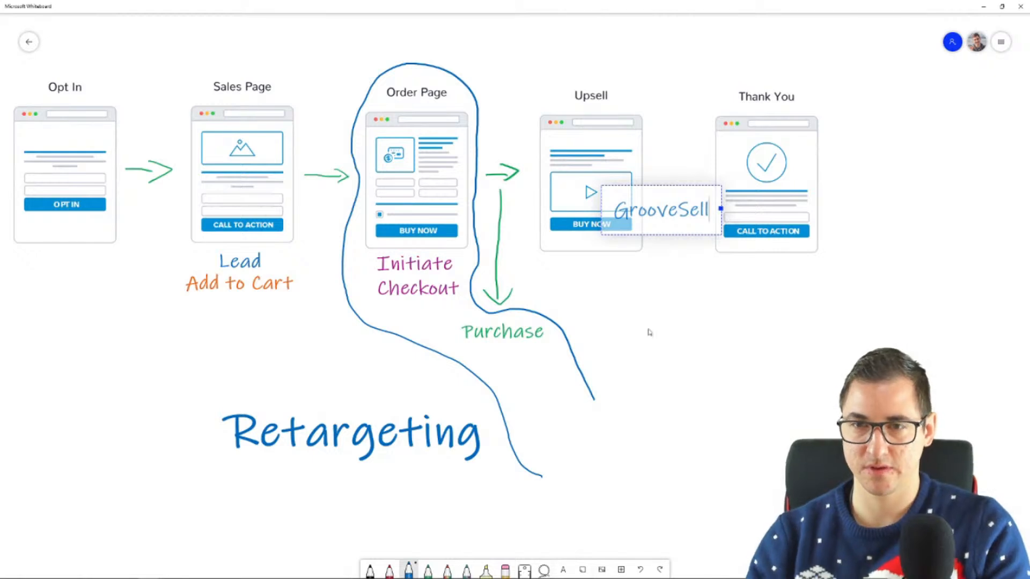
{"action": "left_click", "coordinate": [649, 332]}
{"action": "left_click_drag", "start_coordinate": [678, 212], "coordinate": [589, 435]}
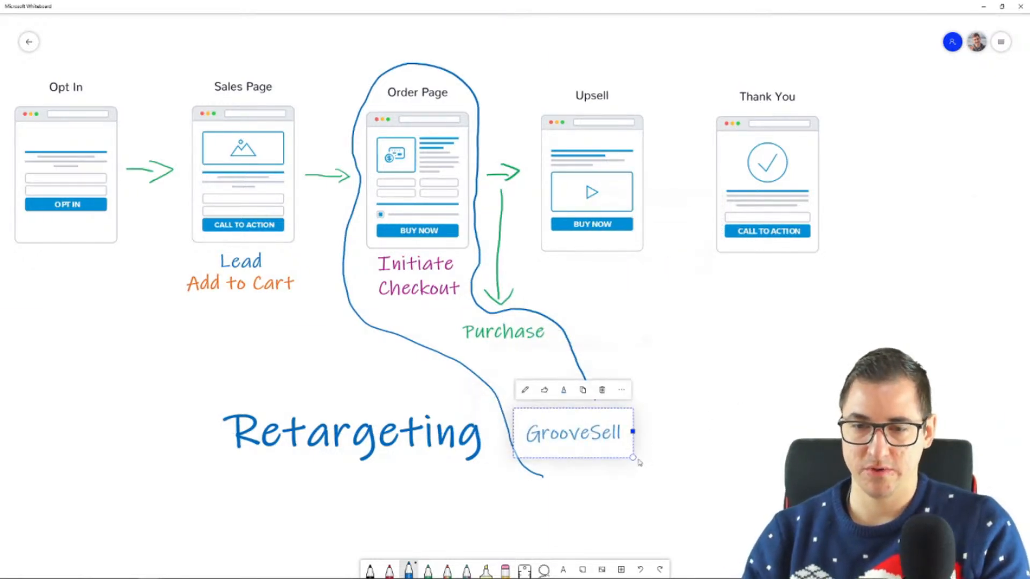
{"action": "left_click_drag", "start_coordinate": [633, 457], "coordinate": [547, 390]}
{"action": "left_click", "coordinate": [651, 431]}
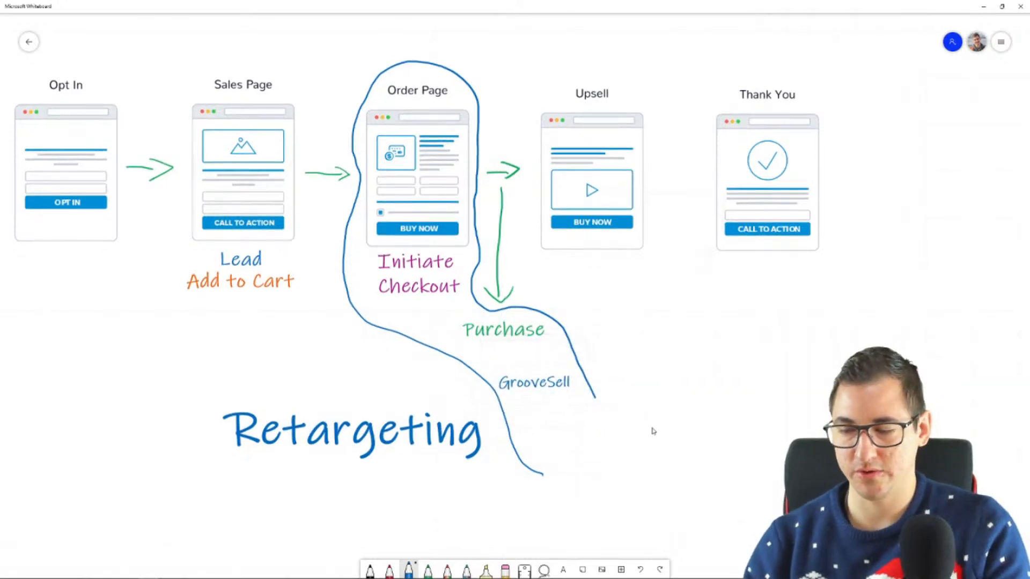
{"action": "mouse_move", "coordinate": [595, 397]}
{"action": "left_mouse_down"}
{"action": "mouse_move", "coordinate": [590, 440]}
{"action": "mouse_move", "coordinate": [546, 473]}
{"action": "left_mouse_up"}
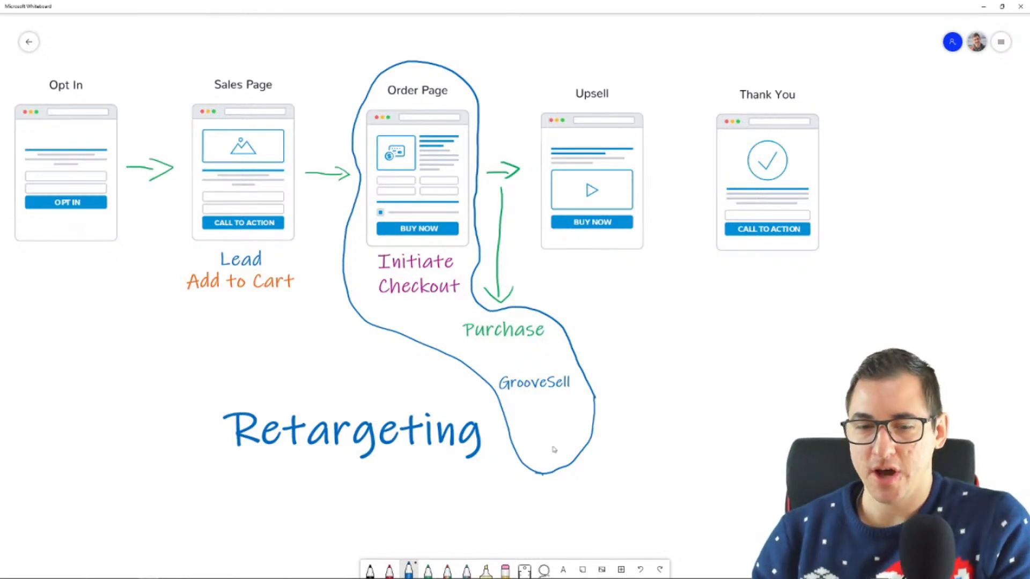
Draw a short red dash and a green dollar sign beneath the BUY NOW button of the Upsell mockup
{"action": "left_click", "coordinate": [390, 569]}
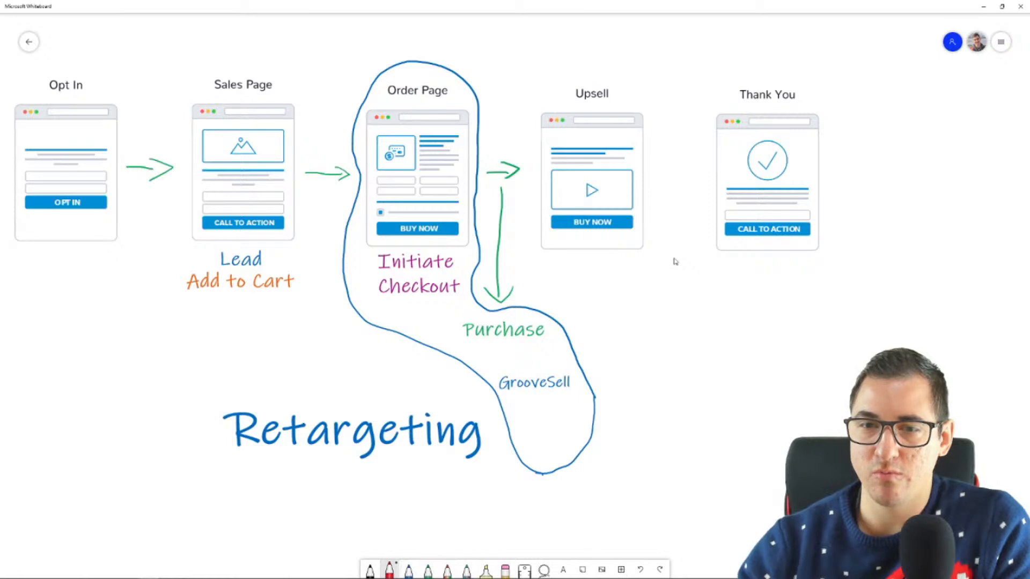
{"action": "left_click_drag", "start_coordinate": [584, 238], "coordinate": [598, 240]}
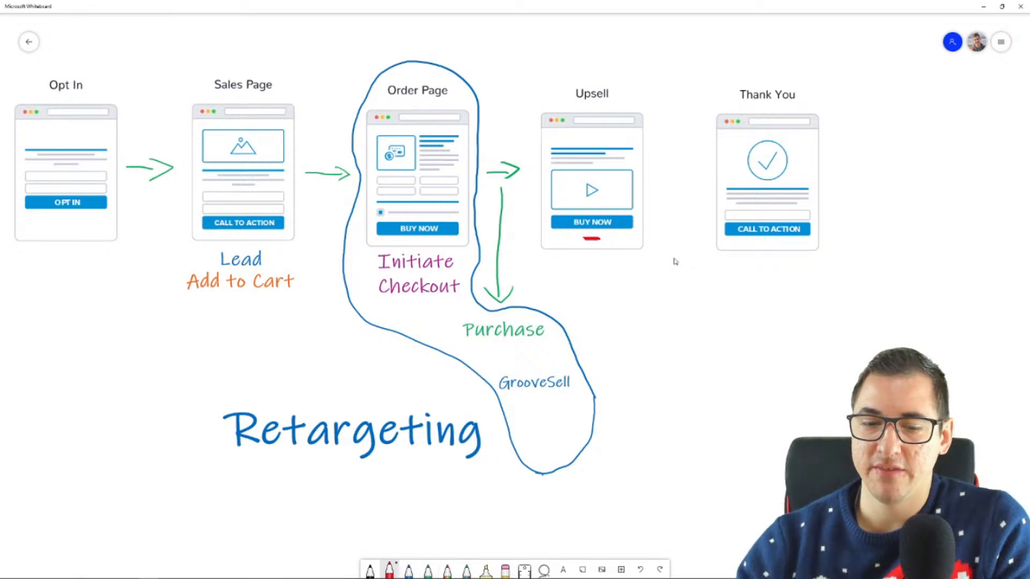
{"action": "left_click", "coordinate": [429, 570]}
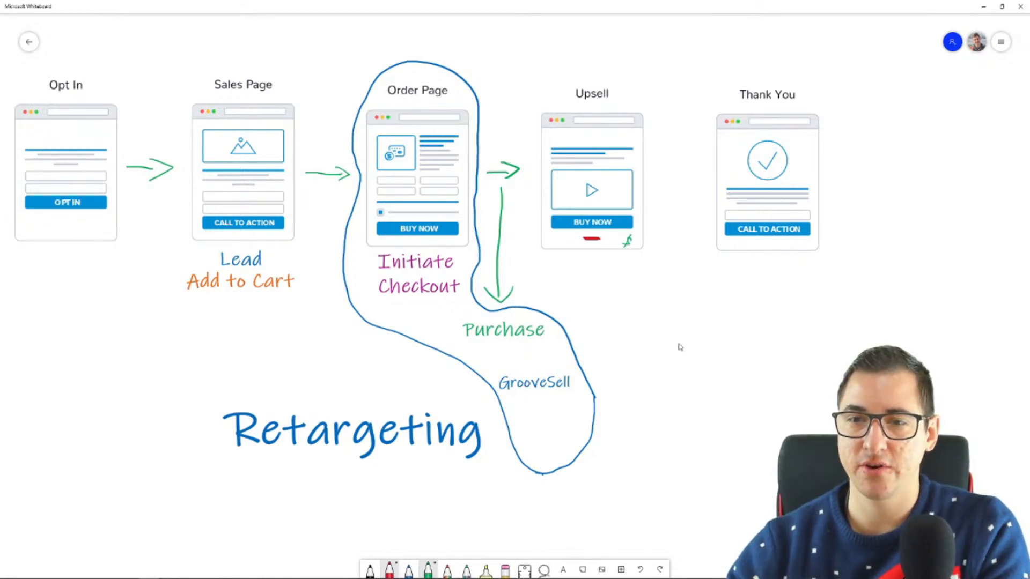
Draw a green arrow and, below it, a red arrow from the Upsell mockup to the Thank You mockup
{"action": "left_click_drag", "start_coordinate": [657, 135], "coordinate": [678, 166]}
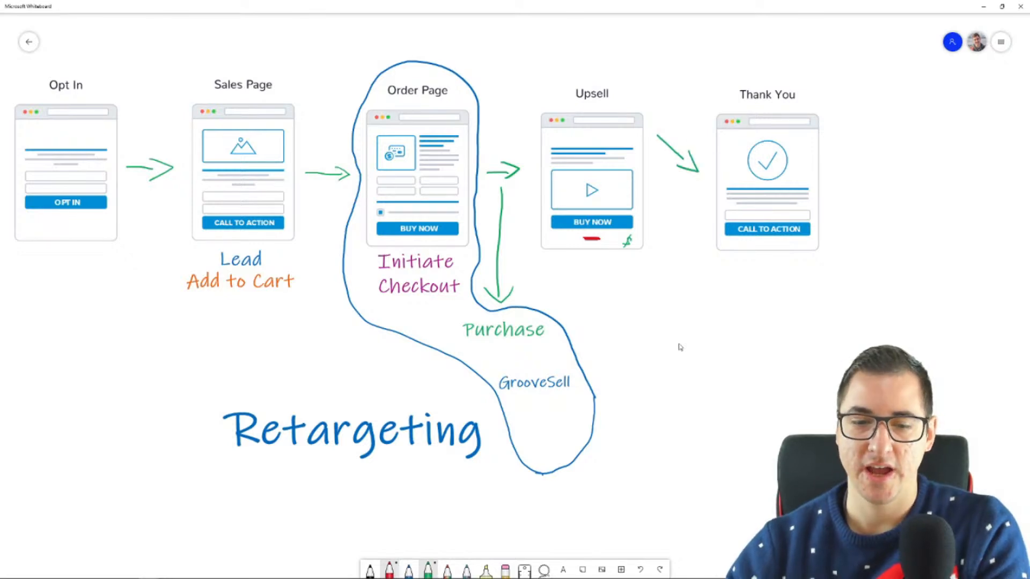
{"action": "left_click", "coordinate": [390, 569]}
{"action": "mouse_move", "coordinate": [651, 231]}
{"action": "left_mouse_down"}
{"action": "mouse_move", "coordinate": [689, 219]}
{"action": "mouse_move", "coordinate": [687, 234]}
{"action": "left_mouse_up"}
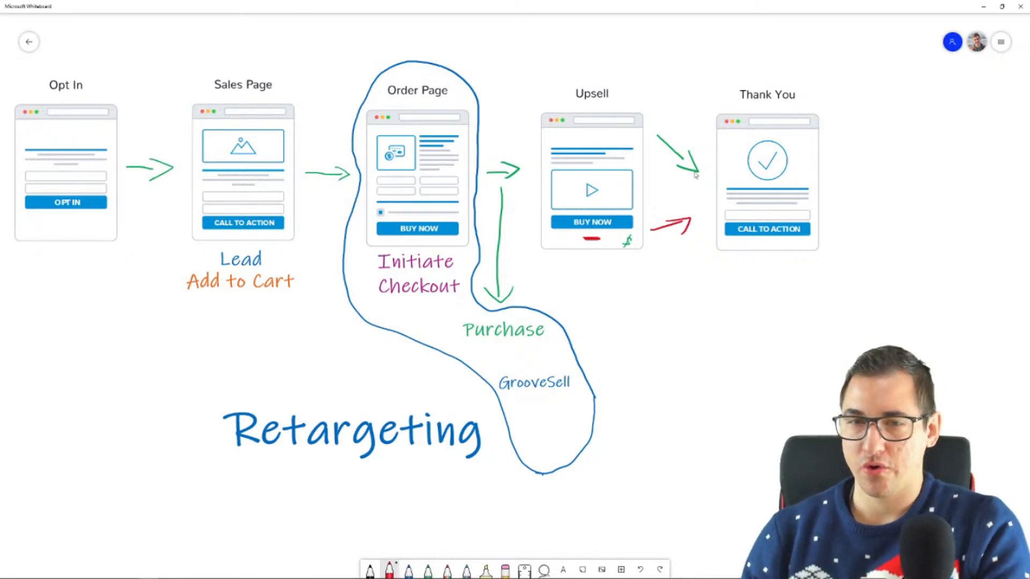
Place a copy of the View Content label under the Upsell mockup
{"action": "scroll", "coordinate": [515, 290], "scroll_direction": "up", "scroll_amount": 1}
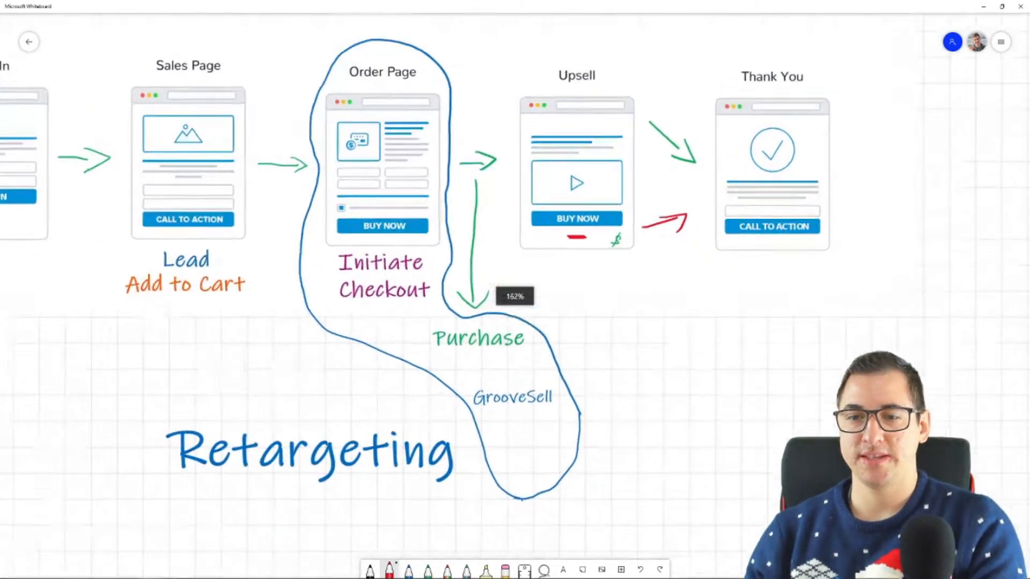
{"action": "left_click_drag", "start_coordinate": [515, 214], "coordinate": [552, 382]}
{"action": "left_click", "coordinate": [33, 110]}
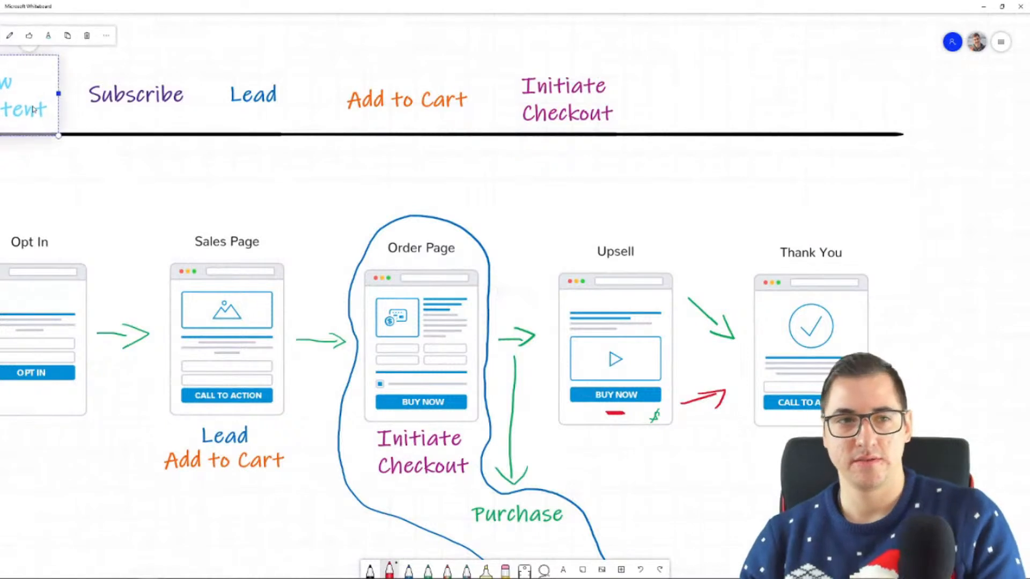
{"action": "key", "text": "ctrl+c"}
{"action": "key", "text": "ctrl+v"}
{"action": "mouse_move", "coordinate": [566, 328]}
{"action": "left_mouse_down"}
{"action": "mouse_move", "coordinate": [635, 420]}
{"action": "mouse_move", "coordinate": [629, 477]}
{"action": "left_mouse_up"}
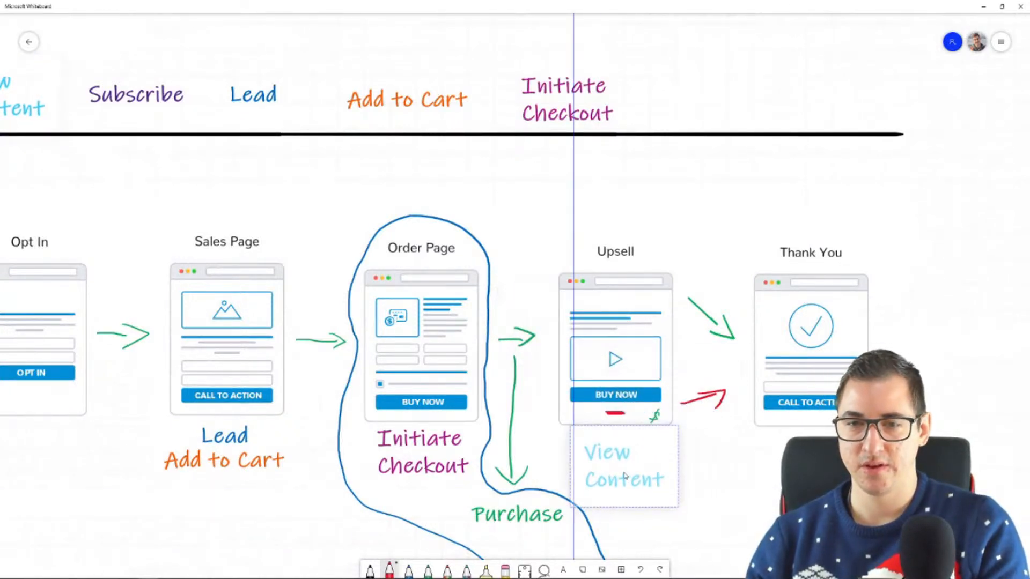
{"action": "left_click_drag", "start_coordinate": [625, 475], "coordinate": [625, 475]}
{"action": "left_click_drag", "start_coordinate": [864, 569], "coordinate": [796, 382]}
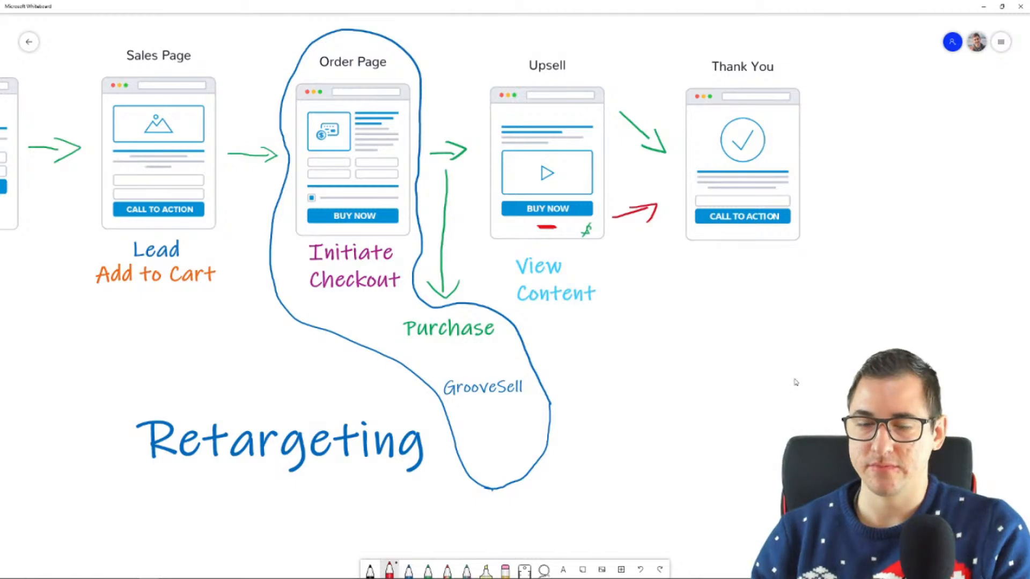
Place a copy of the Purchase label below the gap between the Upsell and Thank You mockups and draw a green arrow down to it
{"action": "scroll", "coordinate": [653, 378], "scroll_direction": "down", "scroll_amount": 5}
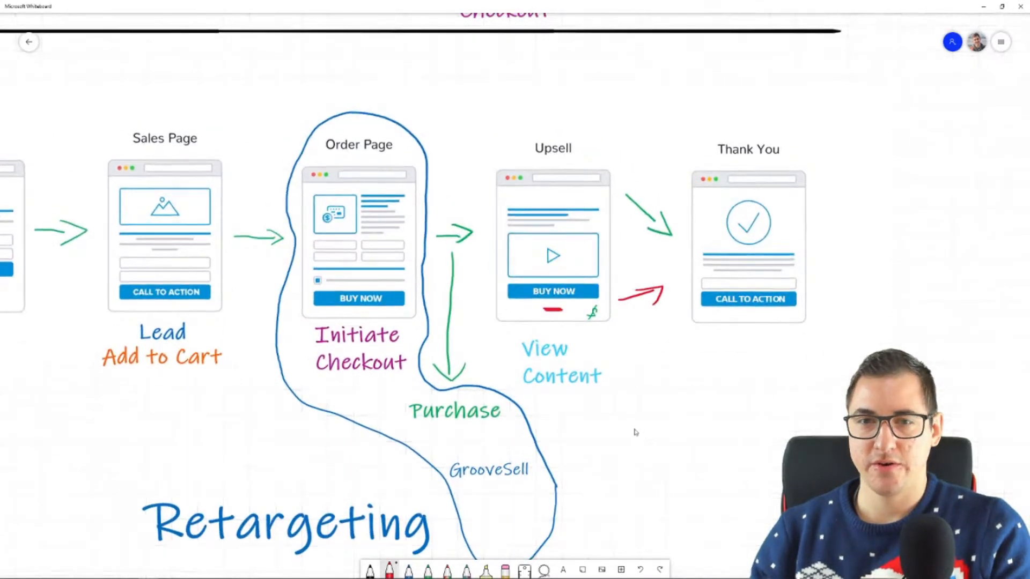
{"action": "scroll", "coordinate": [695, 443], "scroll_direction": "right", "scroll_amount": 3}
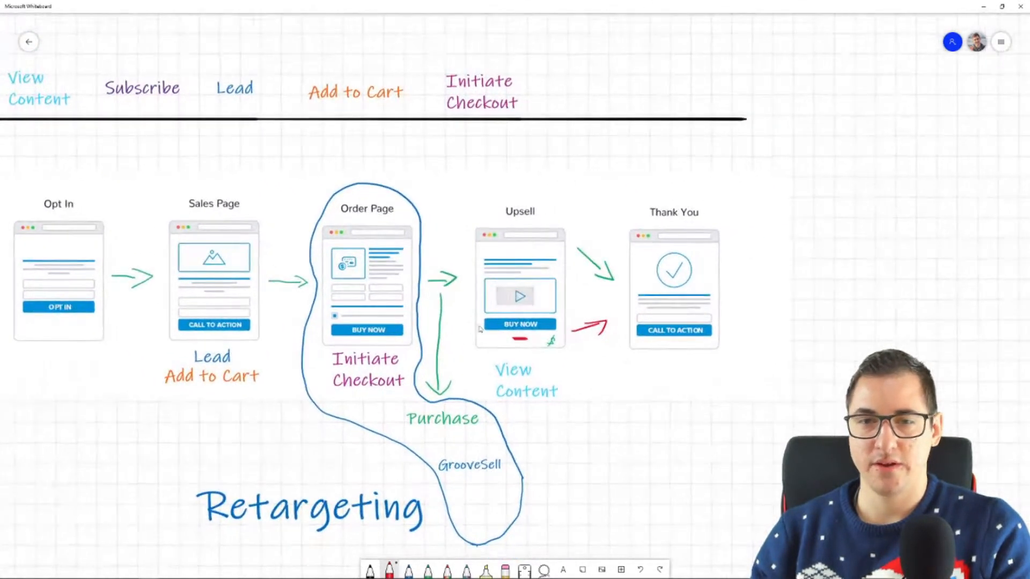
{"action": "left_click", "coordinate": [449, 424]}
{"action": "key", "text": "ctrl+c"}
{"action": "key", "text": "ctrl+v"}
{"action": "left_click_drag", "start_coordinate": [565, 309], "coordinate": [614, 453]}
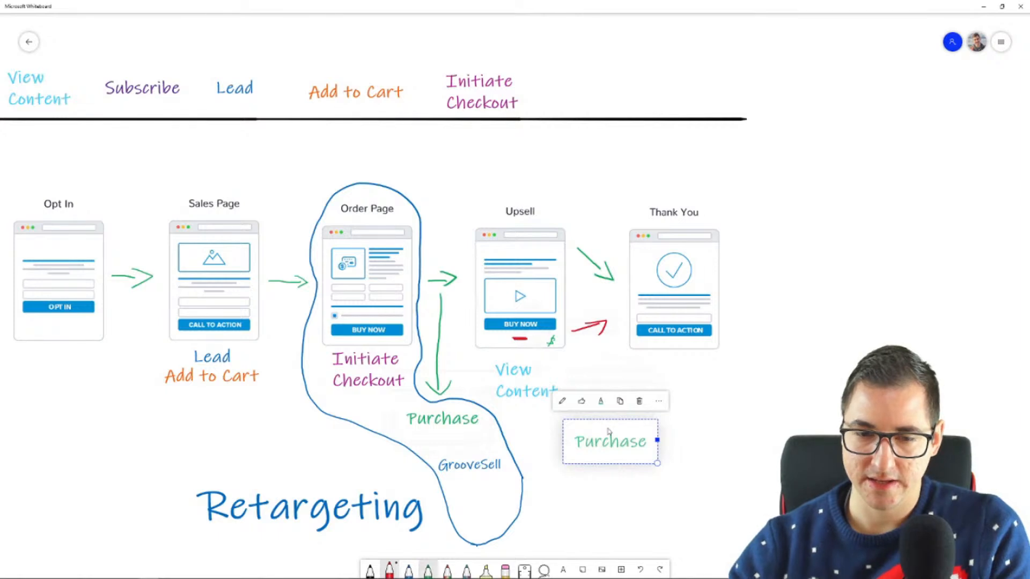
{"action": "left_click", "coordinate": [423, 567]}
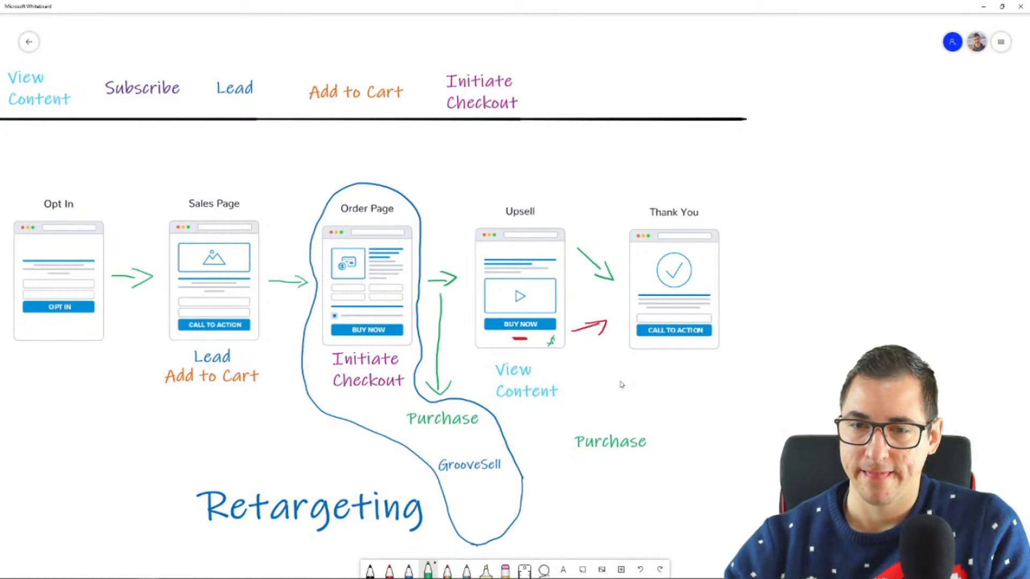
{"action": "left_click_drag", "start_coordinate": [622, 310], "coordinate": [611, 400]}
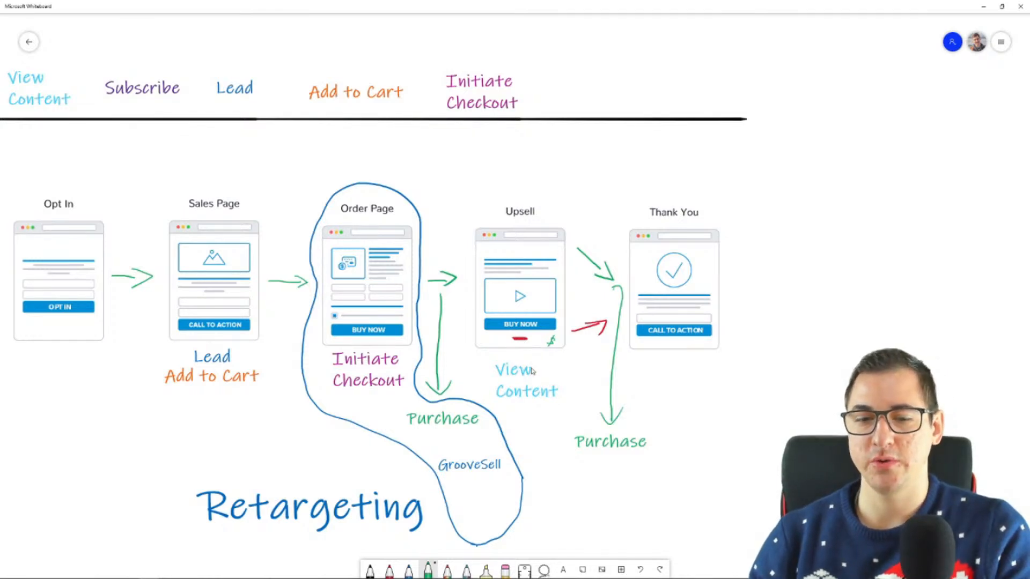
Place a copy of the large Retargeting label to the right of the Thank You mockup
{"action": "left_click", "coordinate": [399, 500]}
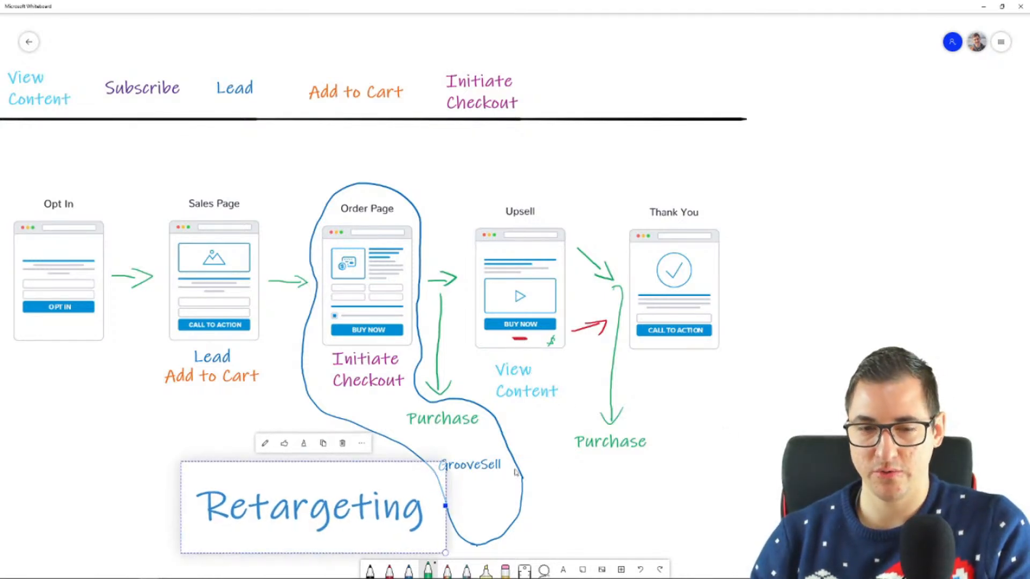
{"action": "key", "text": "ctrl+v"}
{"action": "left_click_drag", "start_coordinate": [629, 317], "coordinate": [905, 348]}
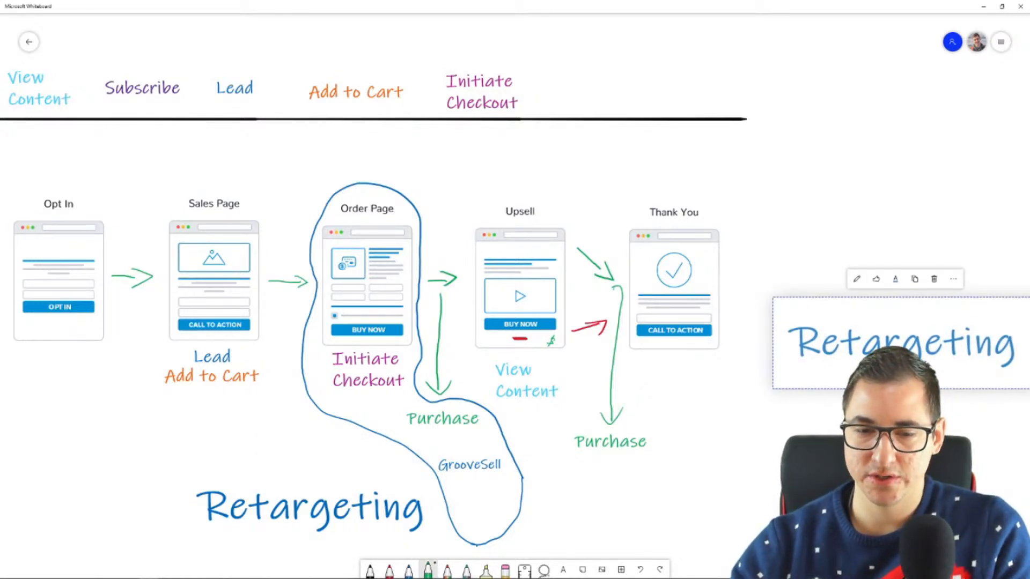
{"action": "left_click_drag", "start_coordinate": [671, 483], "coordinate": [656, 483]}
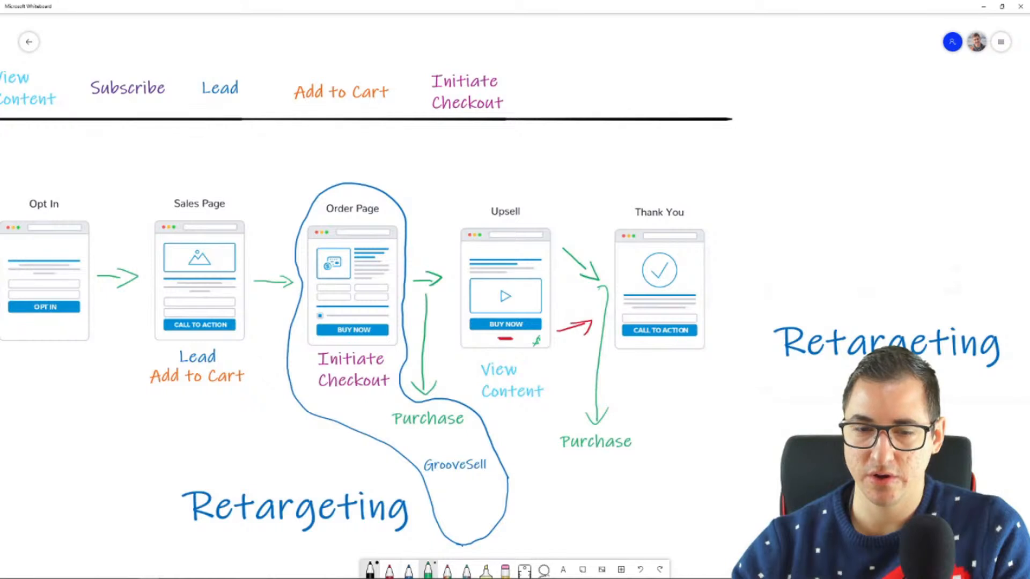
Draw a curved black arrow from the red arrow to the new Retargeting label, and two black lines from the Sales Page labels toward the original Retargeting
{"action": "mouse_move", "coordinate": [575, 329]}
{"action": "left_mouse_down"}
{"action": "mouse_move", "coordinate": [550, 391]}
{"action": "mouse_move", "coordinate": [585, 484]}
{"action": "mouse_move", "coordinate": [735, 403]}
{"action": "mouse_move", "coordinate": [718, 393]}
{"action": "mouse_move", "coordinate": [750, 411]}
{"action": "left_mouse_up"}
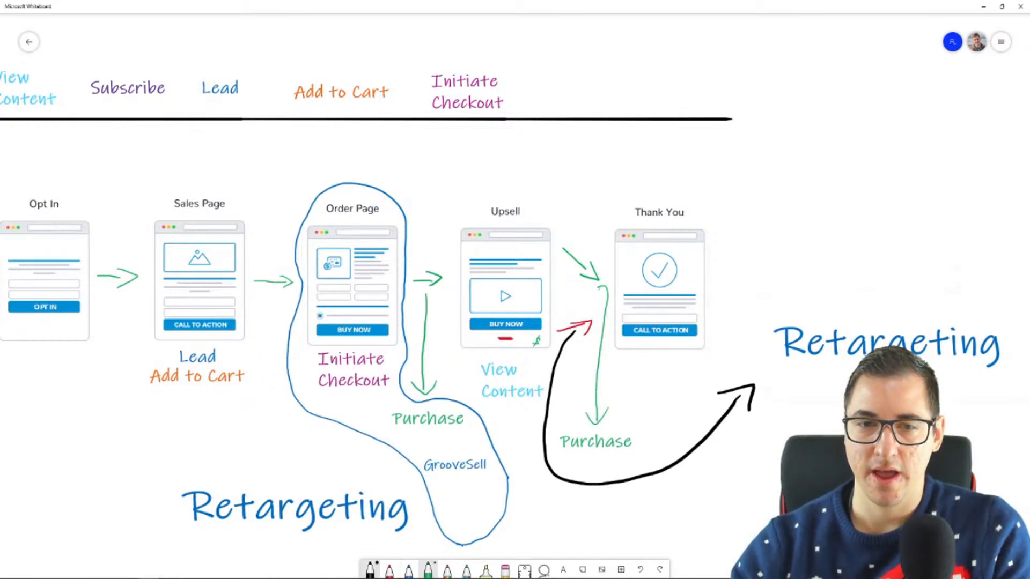
{"action": "left_click_drag", "start_coordinate": [215, 395], "coordinate": [253, 457]}
{"action": "left_click_drag", "start_coordinate": [254, 344], "coordinate": [294, 444]}
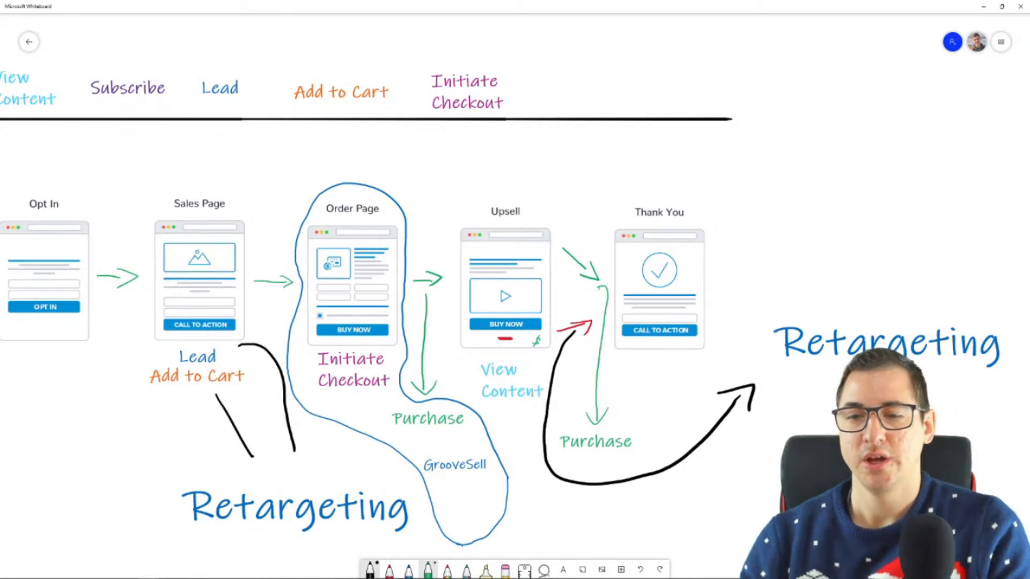
Try placing a copy of the Subscribe label under the Opt In mockup, and delete that copy
{"action": "scroll", "coordinate": [535, 217], "scroll_direction": "down", "scroll_amount": 3}
{"action": "scroll", "coordinate": [535, 217], "scroll_direction": "down", "scroll_amount": 1}
{"action": "left_click_drag", "start_coordinate": [694, 442], "coordinate": [754, 427]}
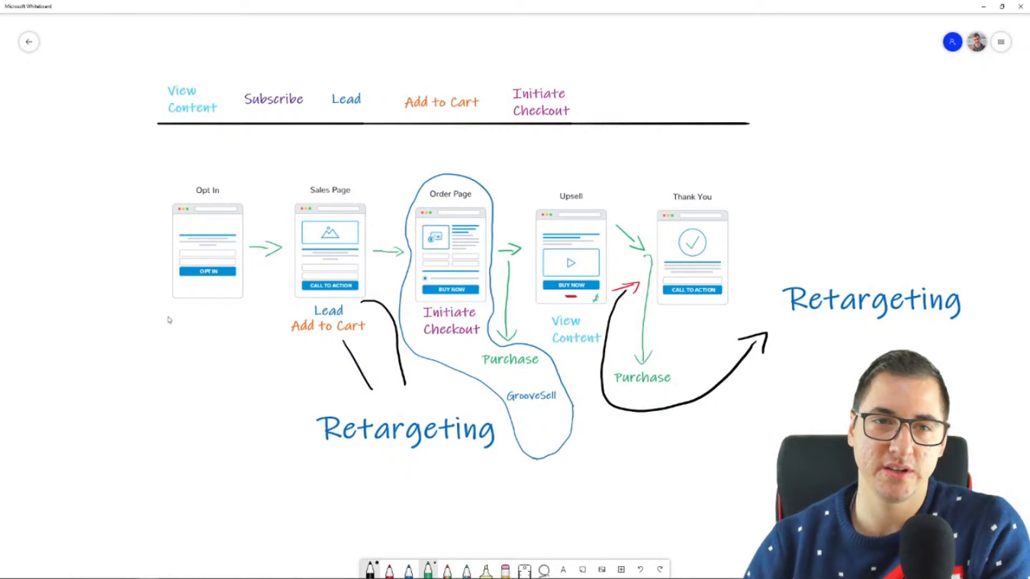
{"action": "left_click", "coordinate": [275, 99]}
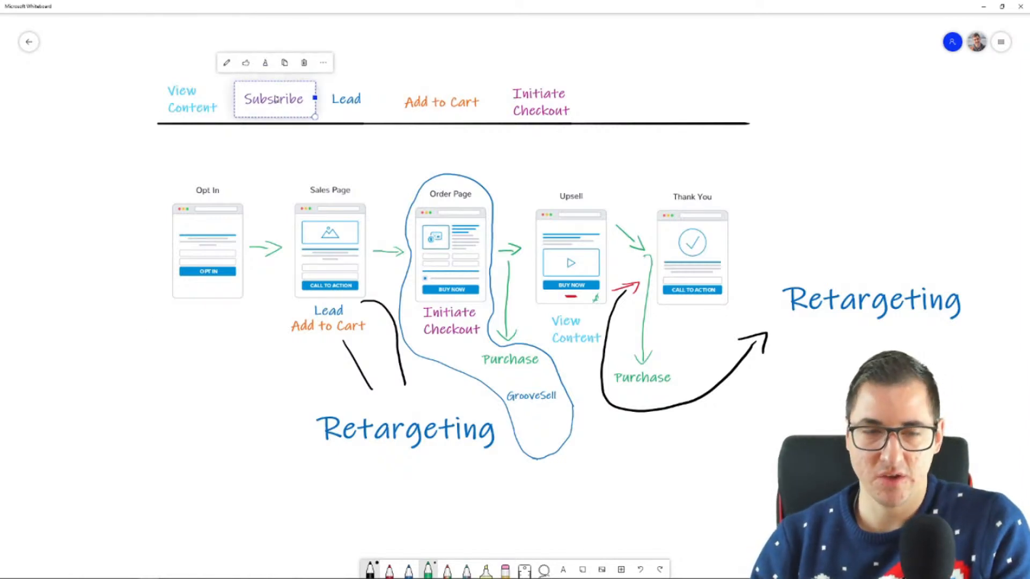
{"action": "left_click_drag", "start_coordinate": [569, 330], "coordinate": [199, 329]}
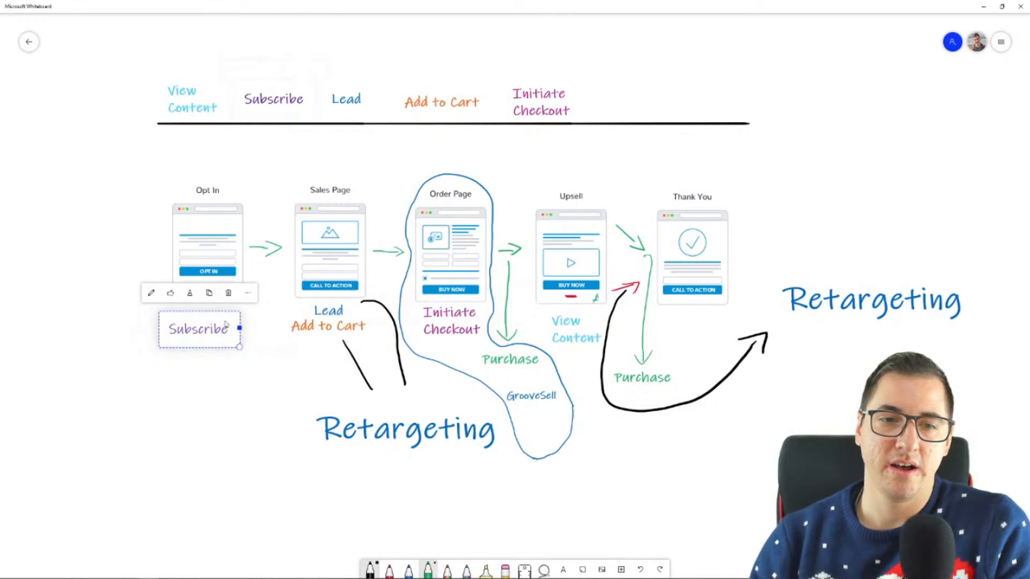
{"action": "left_click", "coordinate": [229, 294]}
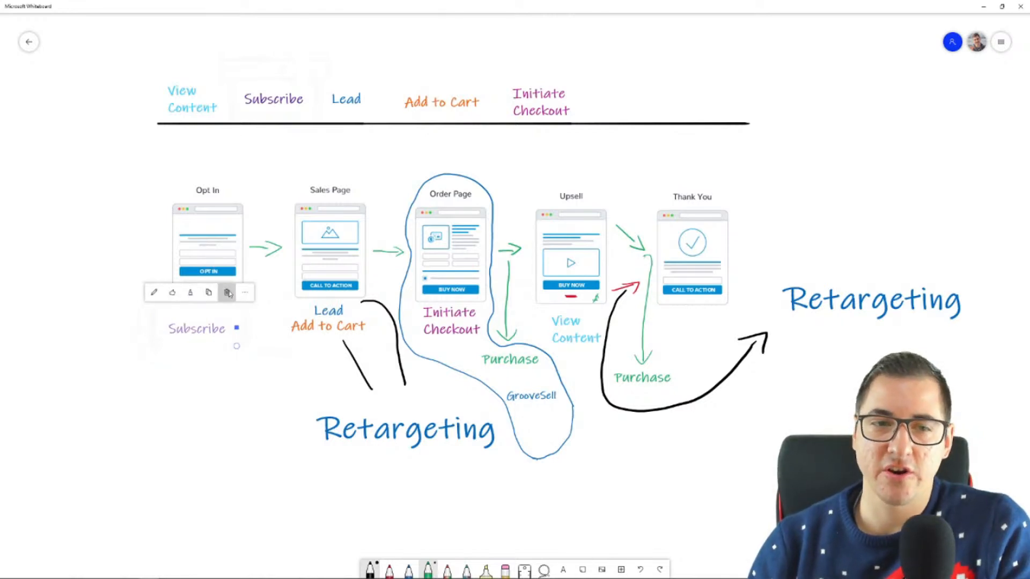
{"action": "left_click", "coordinate": [339, 322]}
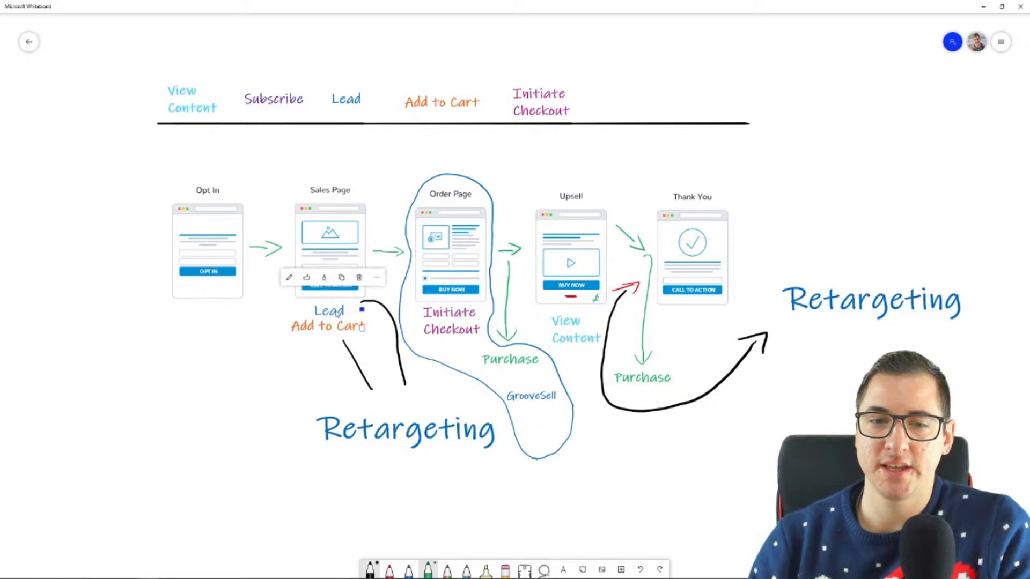
{"action": "left_click", "coordinate": [301, 332]}
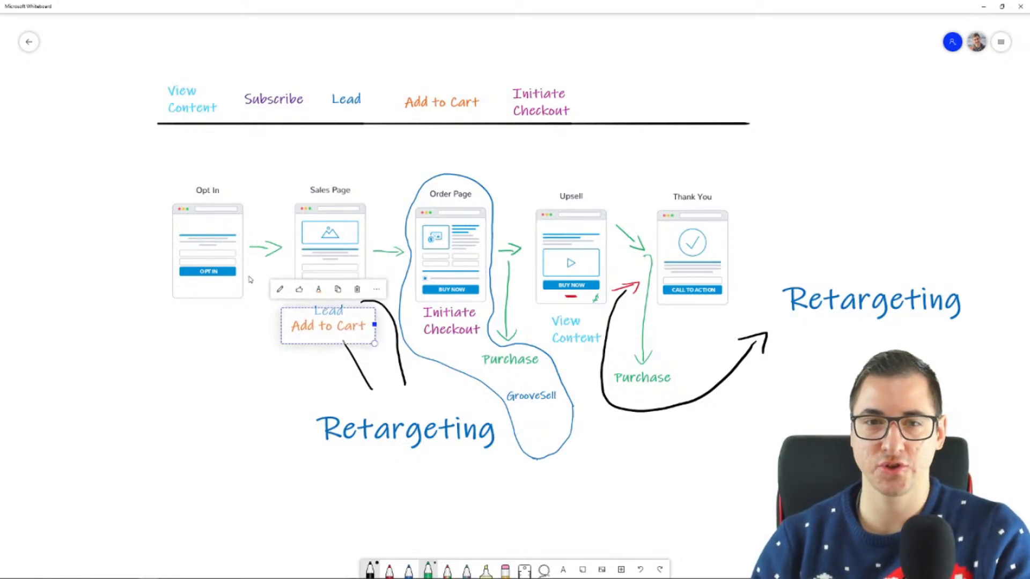
{"action": "scroll", "coordinate": [248, 382], "scroll_direction": "up", "scroll_amount": 4}
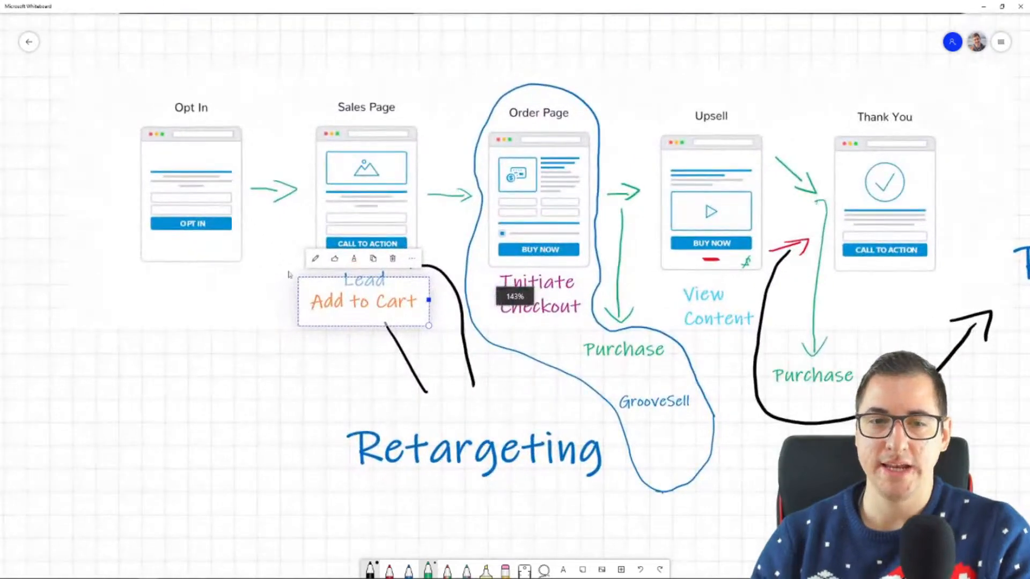
{"action": "key", "text": "ctrl+a"}
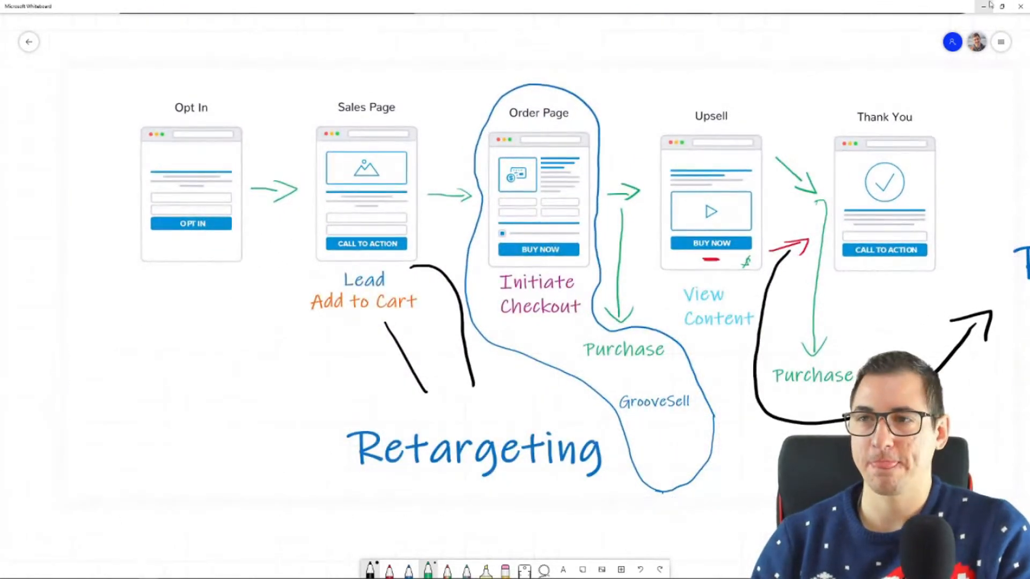
Switch from the whiteboard to the GrooveFunnels builder in the browser, closing the opt-in preview, and open the Sales Page
{"action": "left_click", "coordinate": [982, 7]}
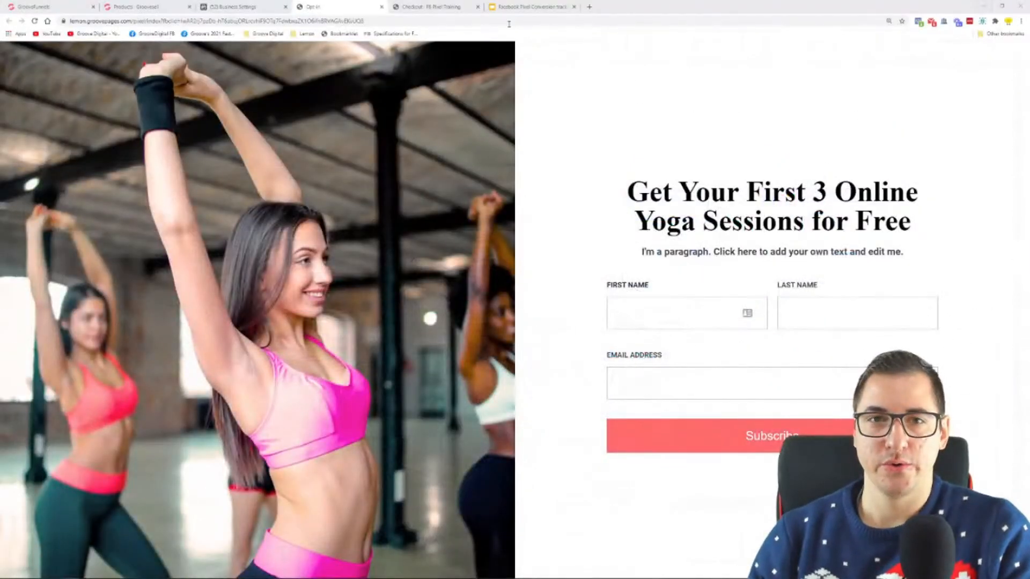
{"action": "left_click", "coordinate": [381, 7]}
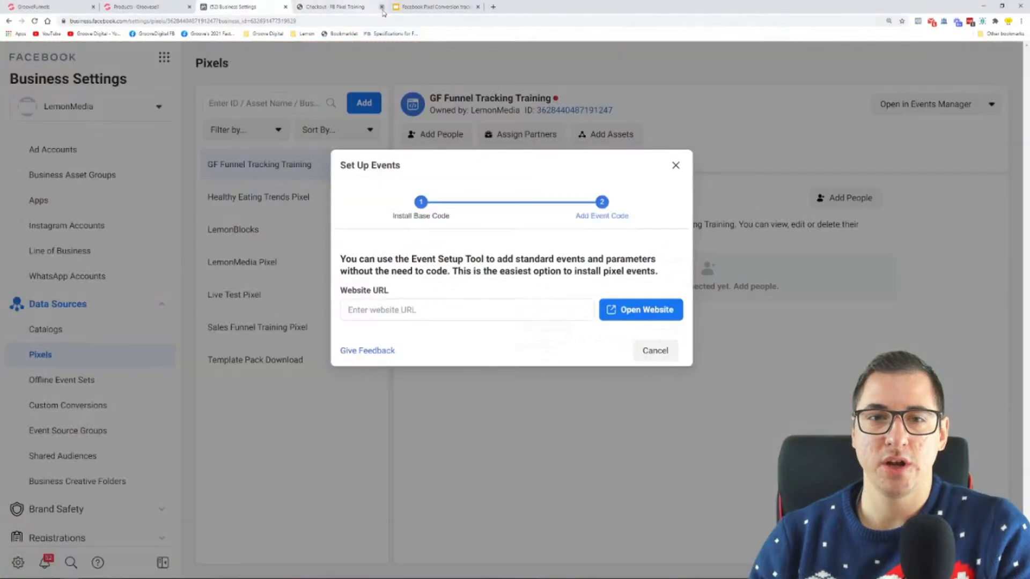
{"action": "left_click", "coordinate": [47, 8]}
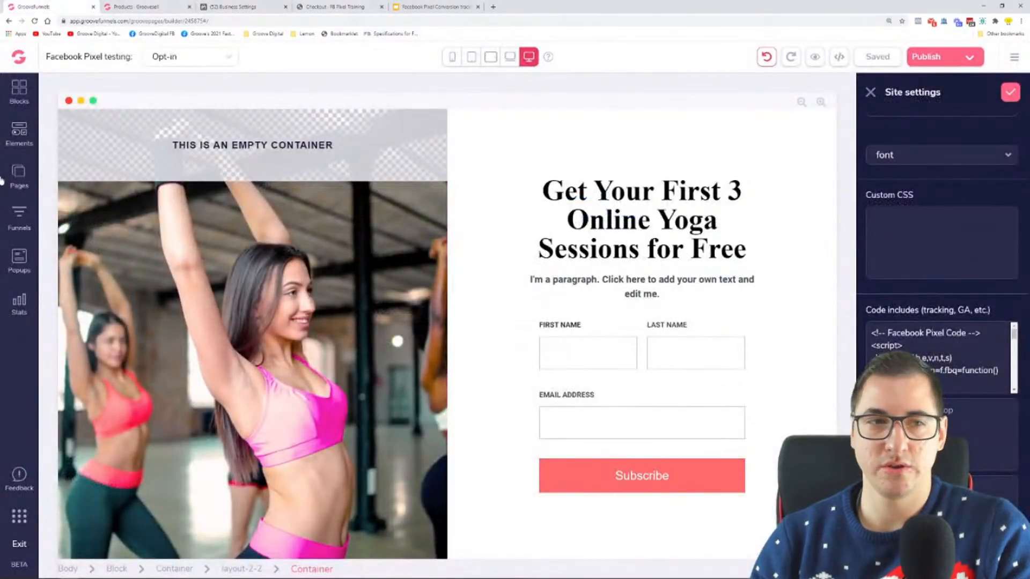
{"action": "left_click", "coordinate": [22, 186]}
{"action": "left_click", "coordinate": [121, 203]}
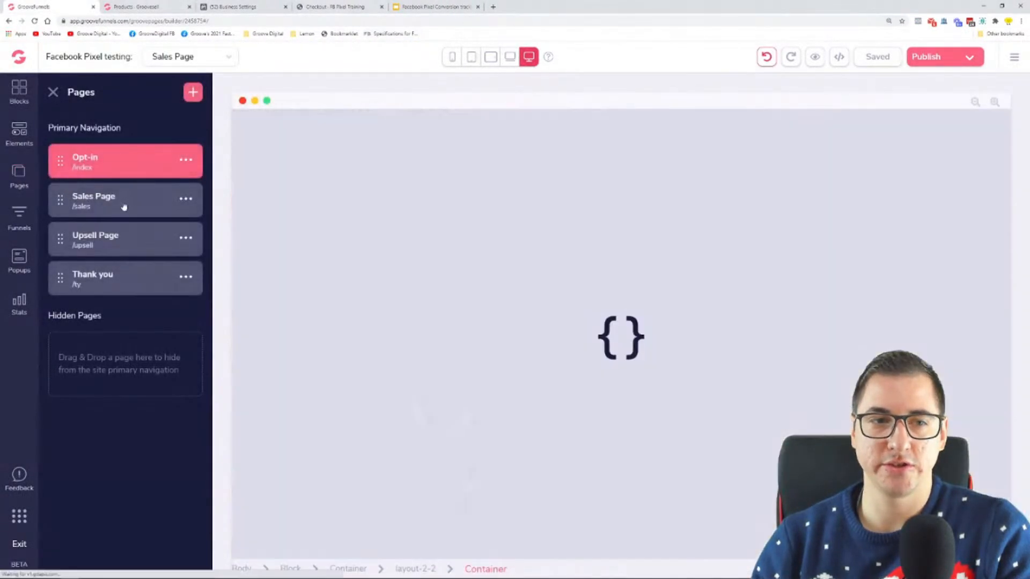
Copy the Sales Page's published link address from the site's publishing settings
{"action": "left_click", "coordinate": [928, 56]}
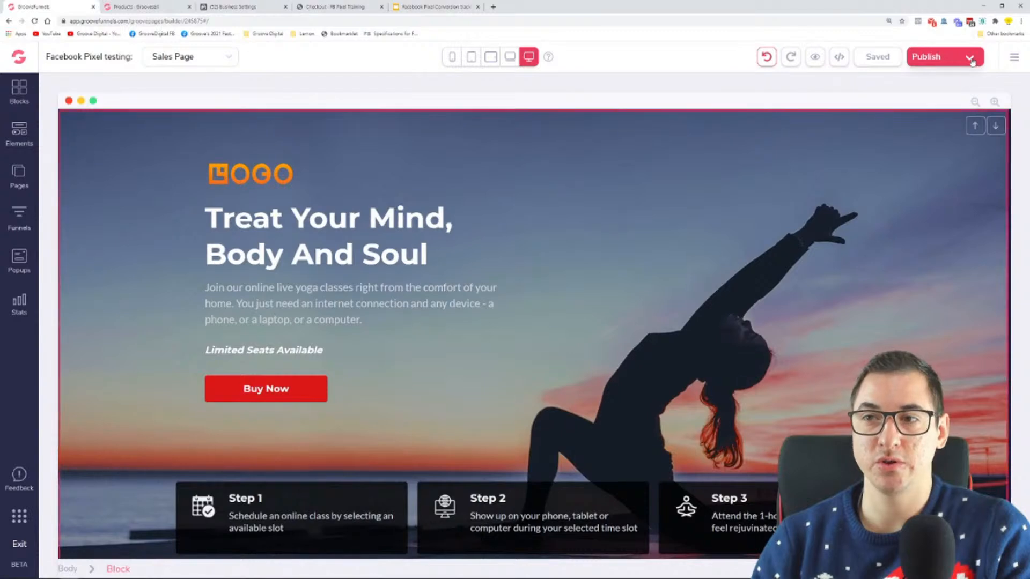
{"action": "right_click", "coordinate": [940, 183]}
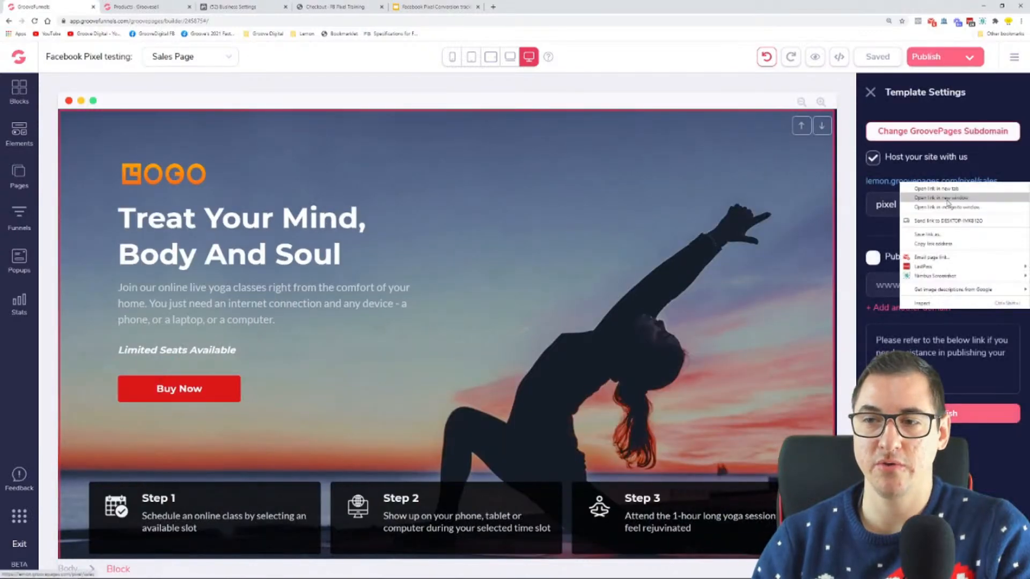
{"action": "left_click", "coordinate": [944, 238]}
{"action": "left_click", "coordinate": [322, 6]}
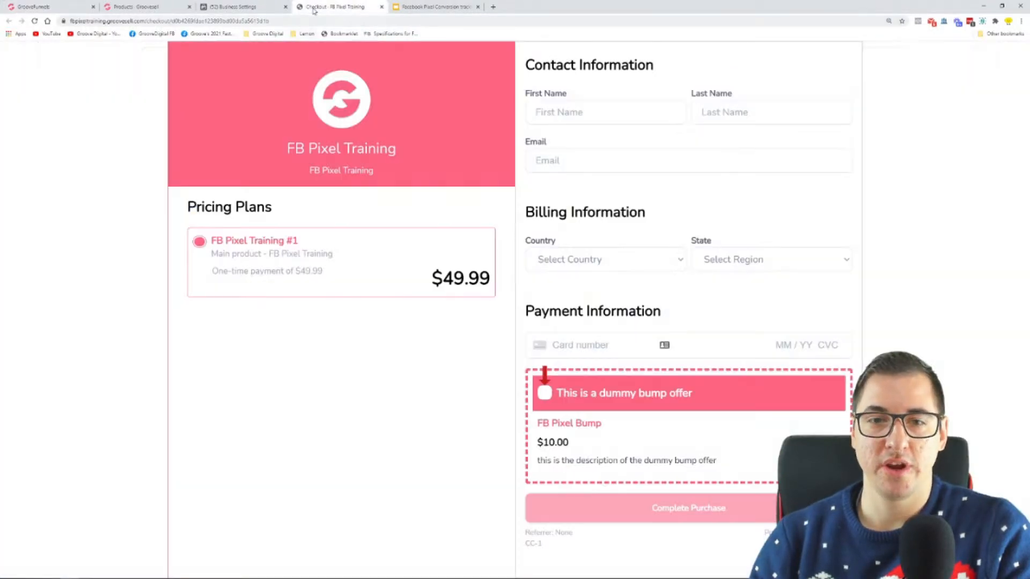
{"action": "left_click", "coordinate": [245, 6]}
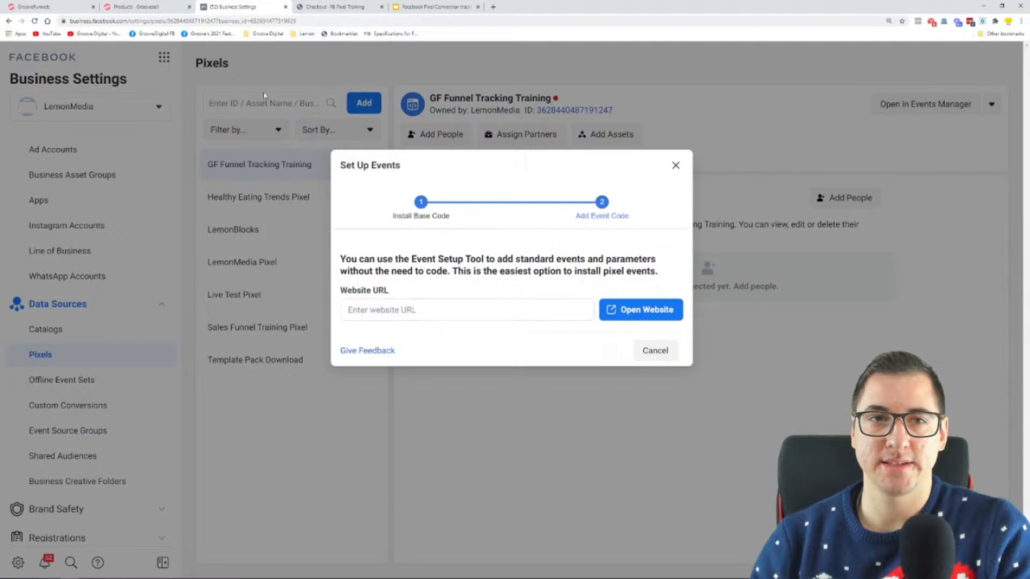
{"action": "left_click", "coordinate": [435, 316]}
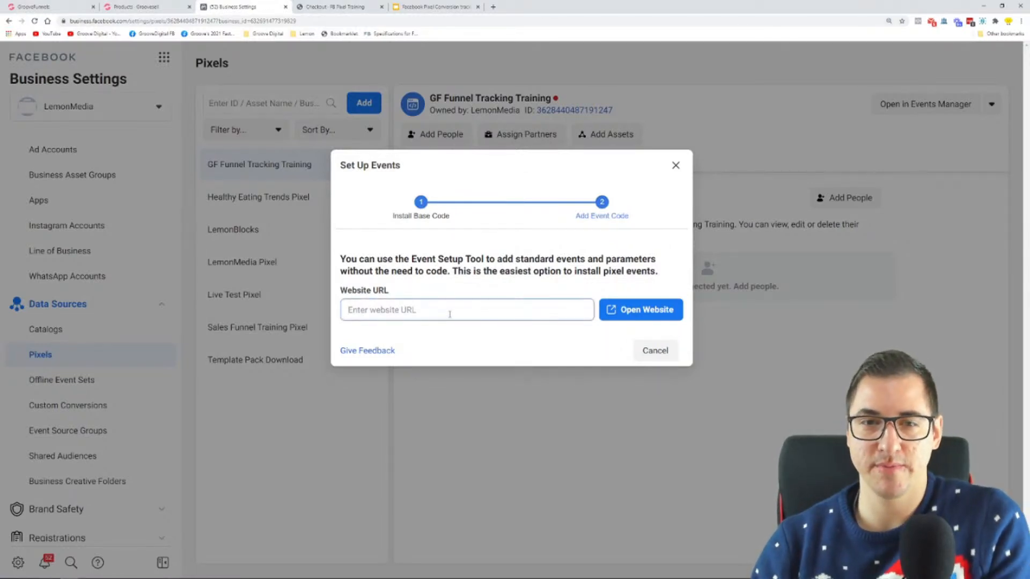
{"action": "left_click_drag", "start_coordinate": [341, 170], "coordinate": [405, 175]}
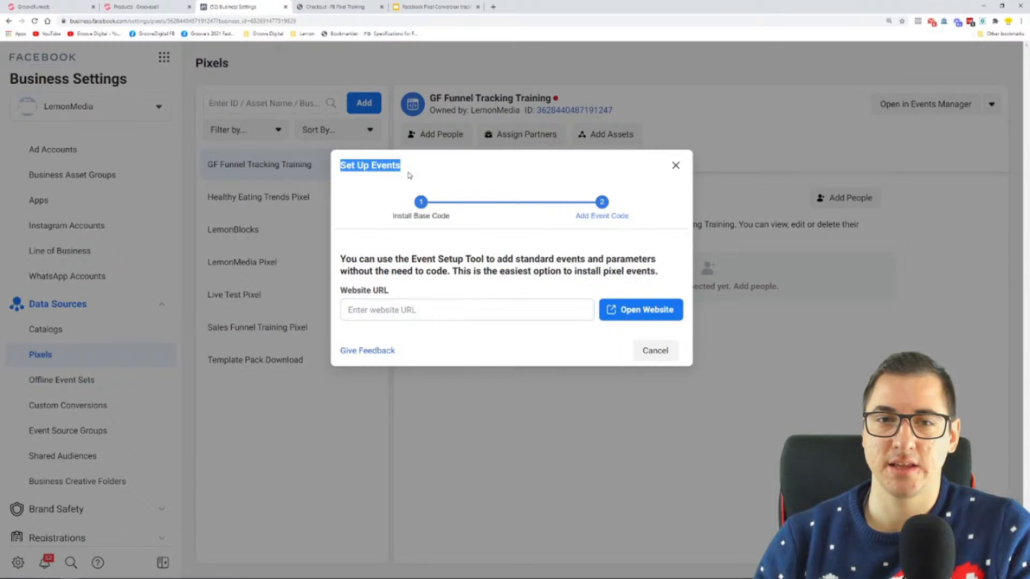
{"action": "left_click", "coordinate": [407, 302]}
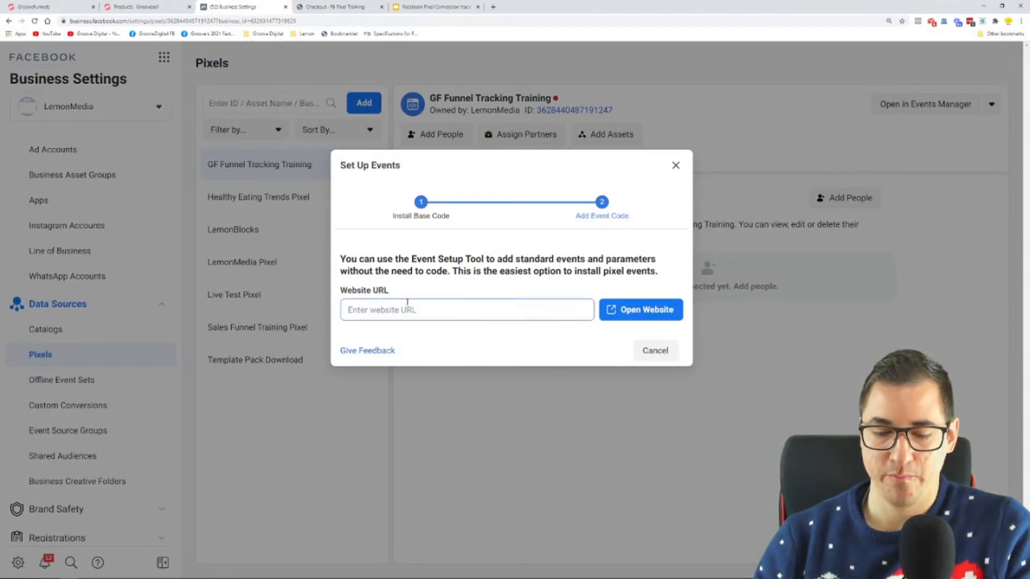
{"action": "type", "text": "https://lemon.groovepages.com/pixel/sales"}
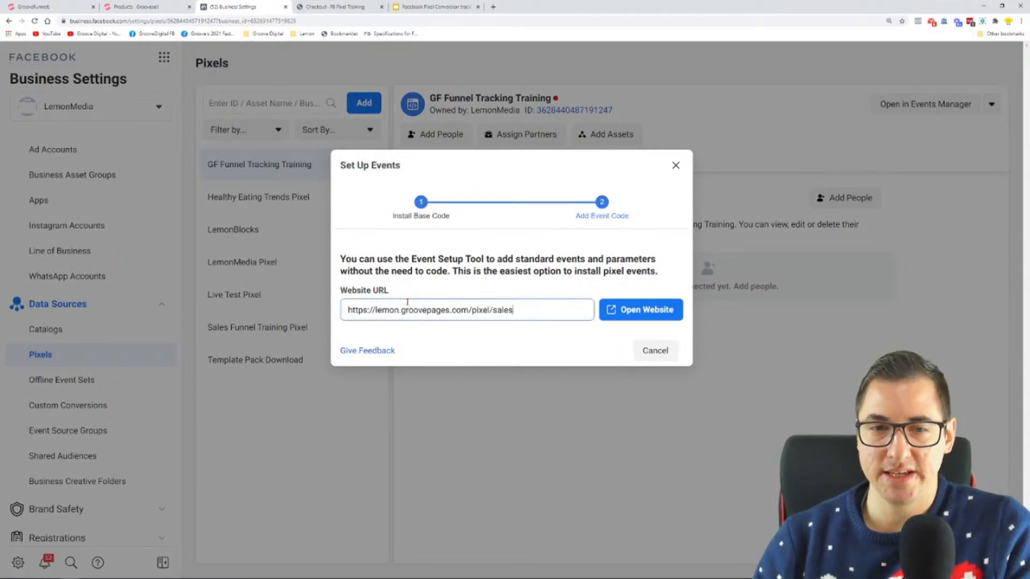
{"action": "left_click", "coordinate": [630, 310]}
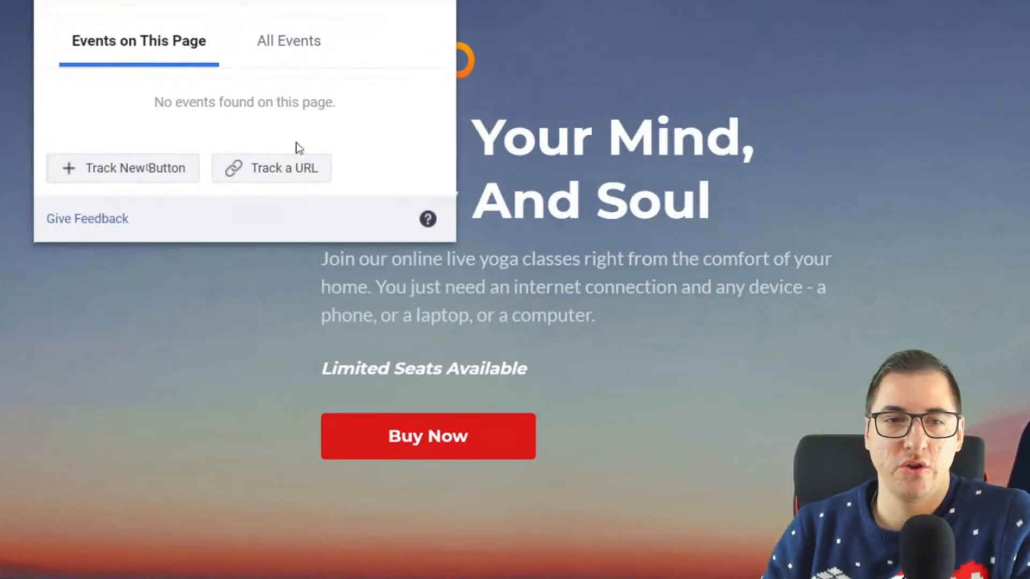
Start a URL-based event for the sales page, examine the list of standard events offered, and leave it without choosing one
{"action": "left_click", "coordinate": [260, 173]}
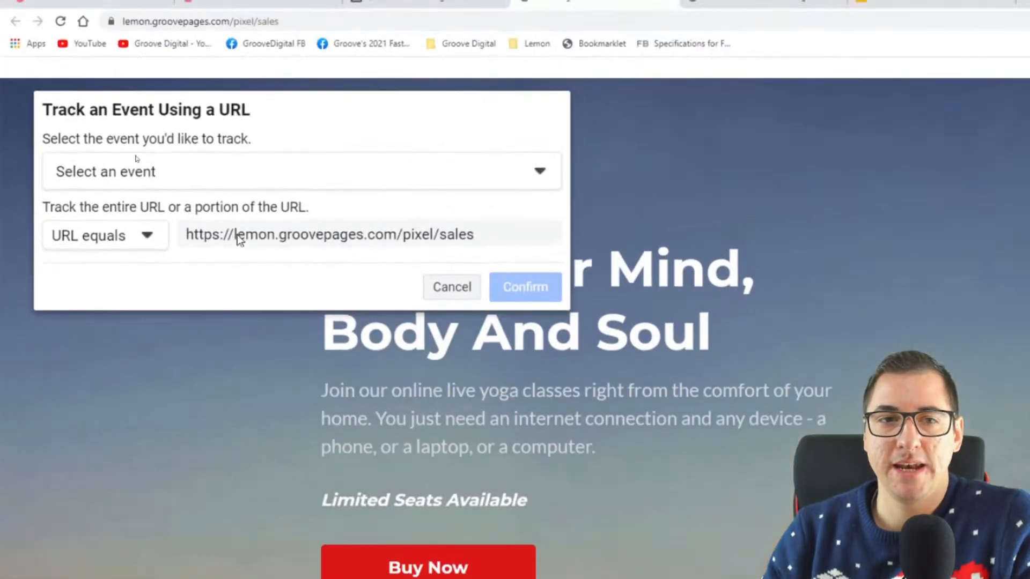
{"action": "left_click", "coordinate": [234, 52]}
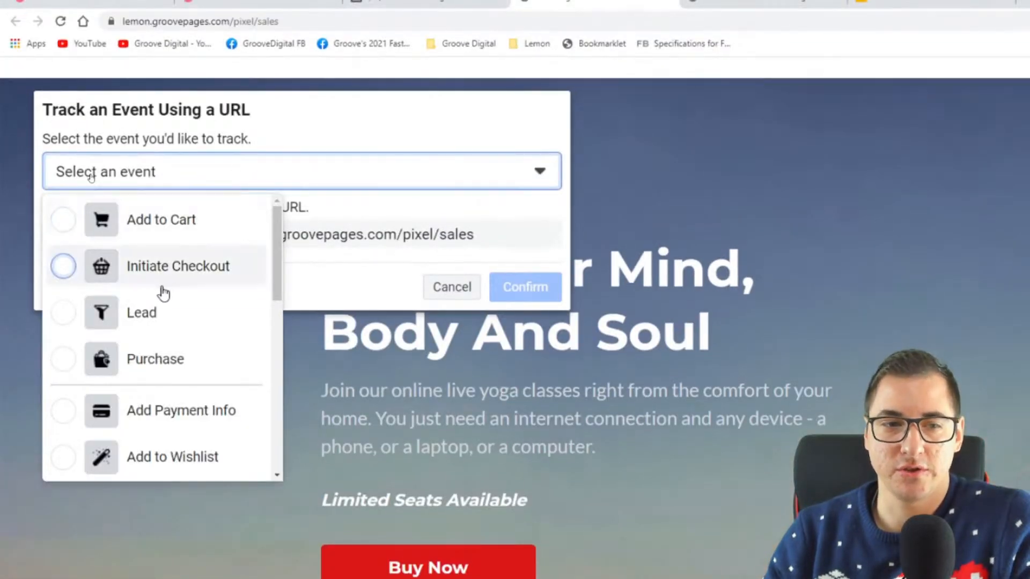
{"action": "scroll", "coordinate": [158, 314], "scroll_direction": "down", "scroll_amount": 2}
{"action": "scroll", "coordinate": [158, 315], "scroll_direction": "down", "scroll_amount": 1}
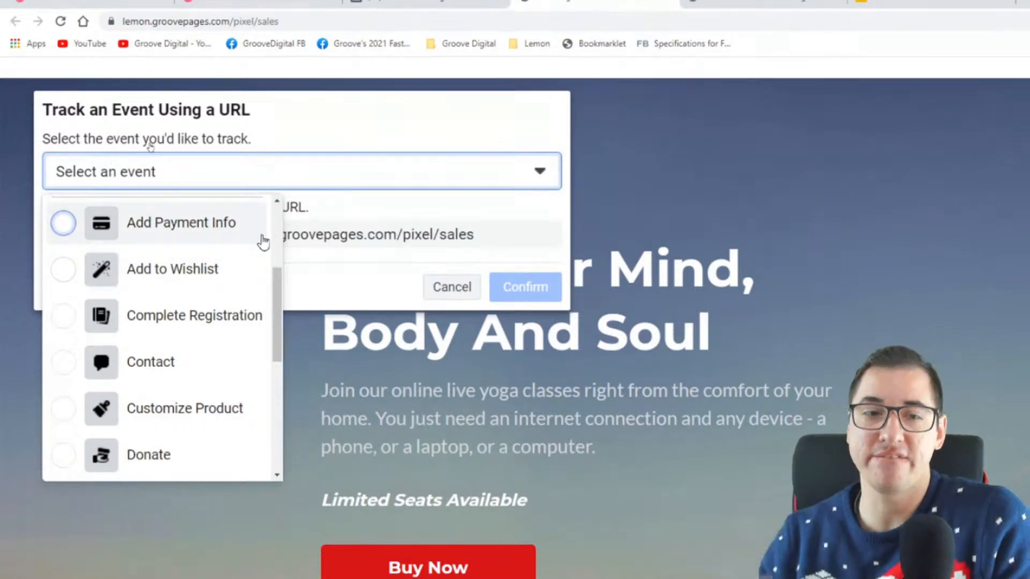
{"action": "scroll", "coordinate": [260, 247], "scroll_direction": "down", "scroll_amount": 6}
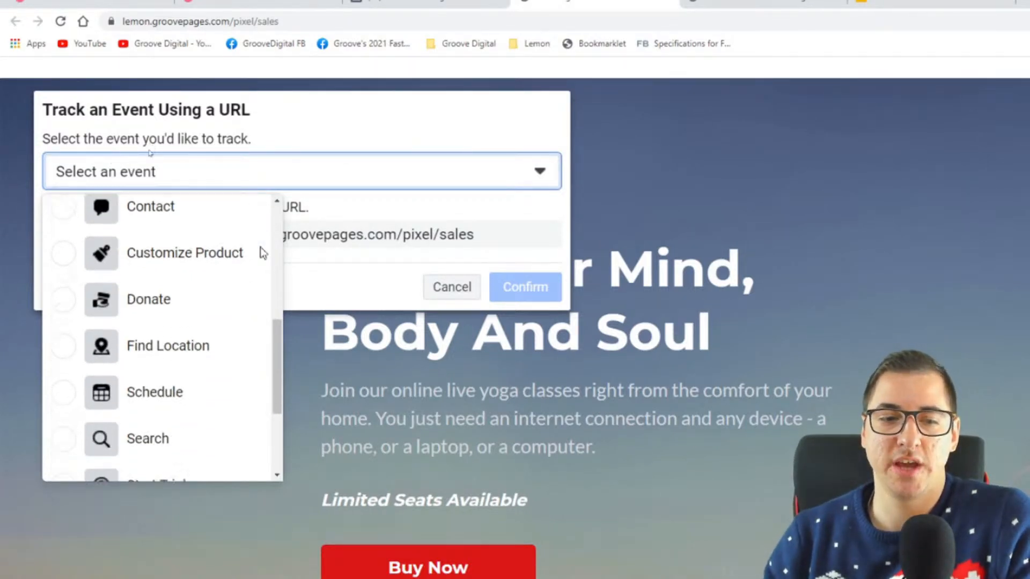
{"action": "scroll", "coordinate": [134, 280], "scroll_direction": "up", "scroll_amount": 10}
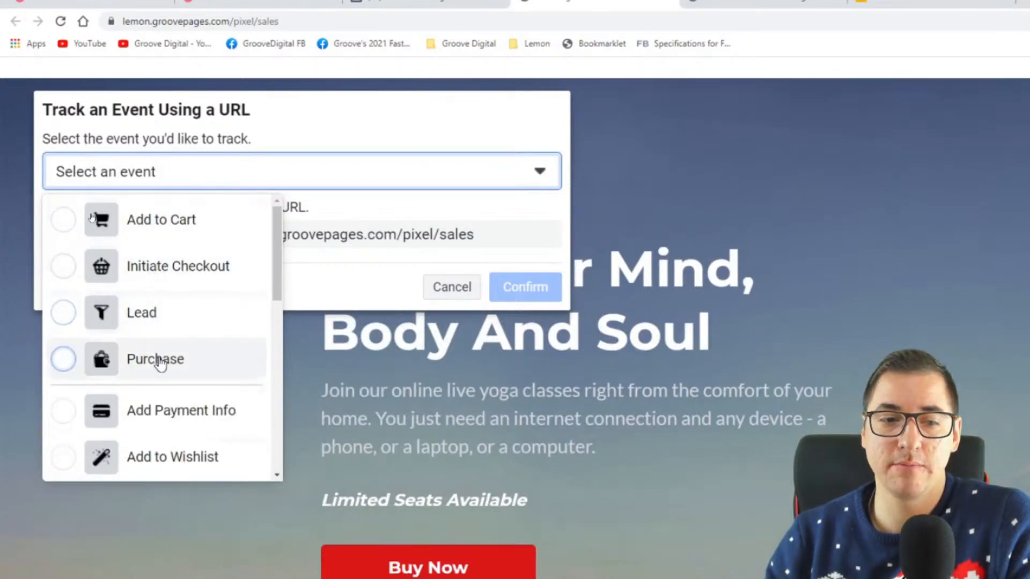
{"action": "scroll", "coordinate": [161, 363], "scroll_direction": "down", "scroll_amount": 2}
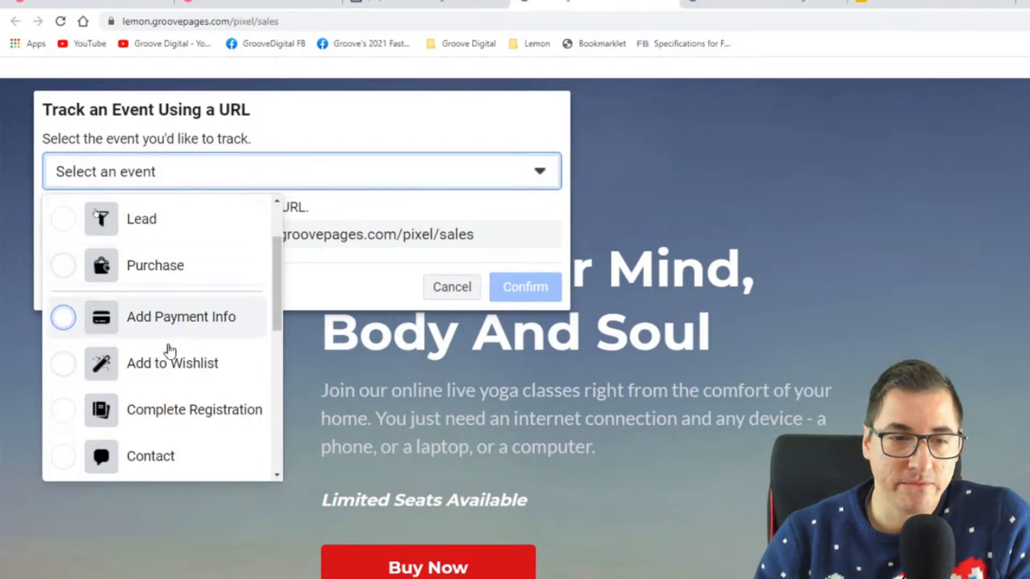
{"action": "scroll", "coordinate": [168, 370], "scroll_direction": "down", "scroll_amount": 6}
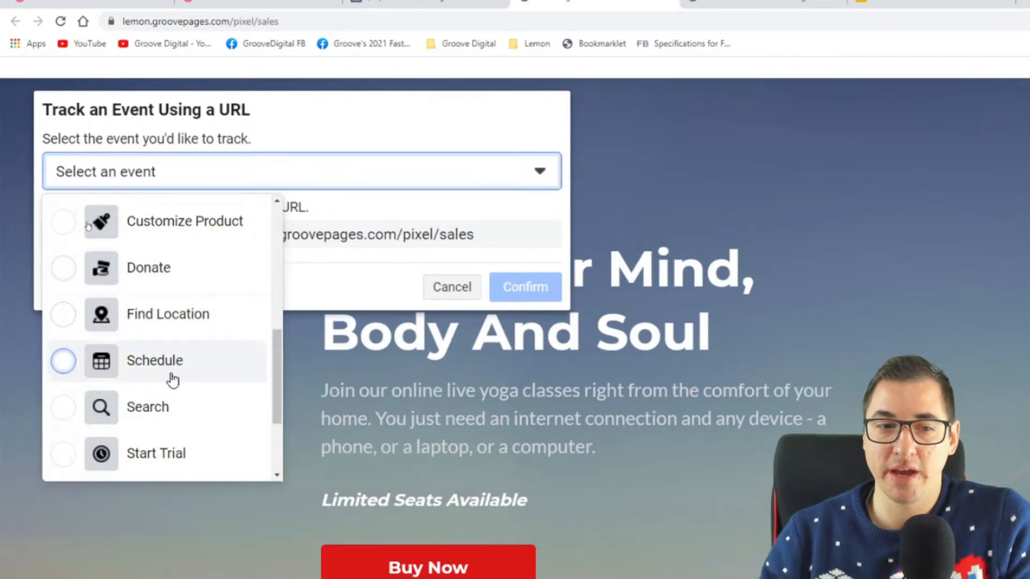
{"action": "scroll", "coordinate": [212, 358], "scroll_direction": "down", "scroll_amount": 3}
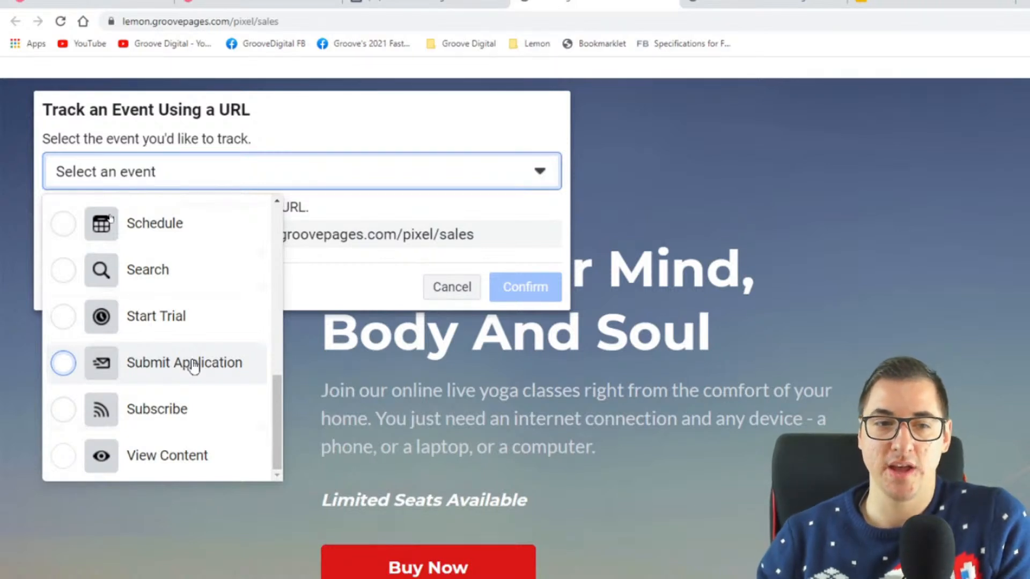
{"action": "scroll", "coordinate": [188, 315], "scroll_direction": "up", "scroll_amount": 10}
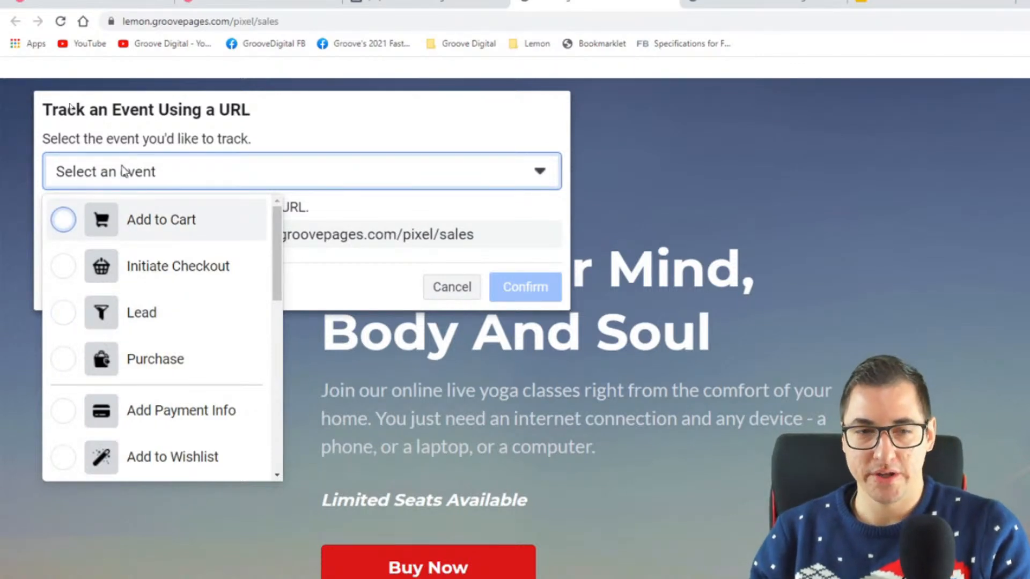
{"action": "key", "text": "Escape"}
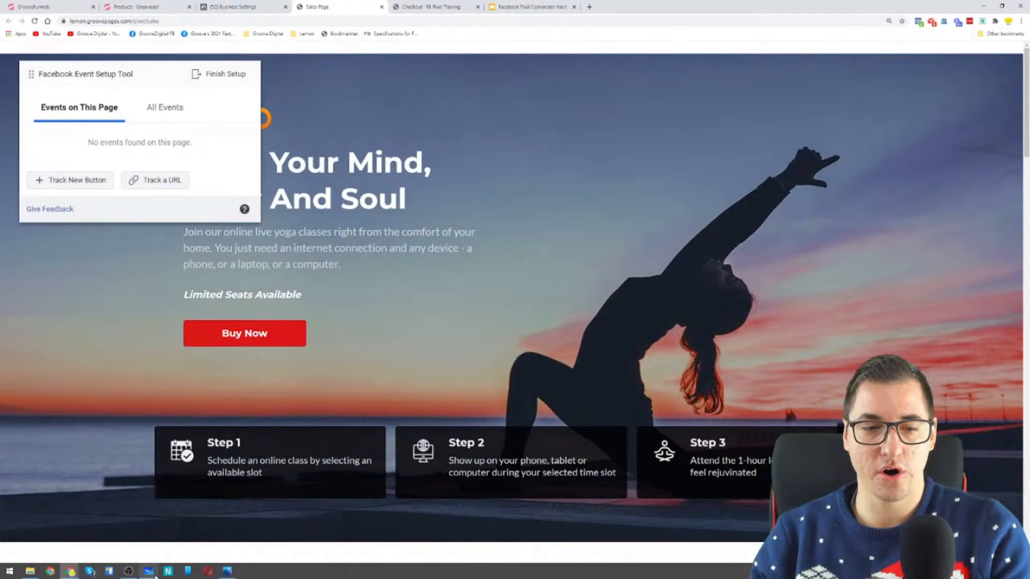
Switch to the whiteboard to check which events belong to the Sales Page, and return to the sales page in the browser
{"action": "left_click", "coordinate": [148, 571]}
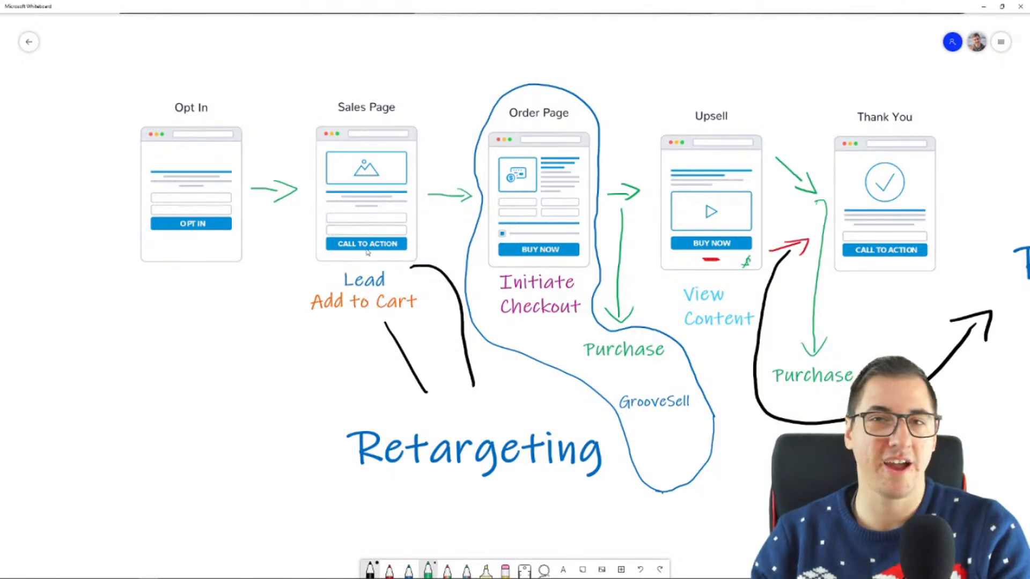
{"action": "mouse_move", "coordinate": [114, 558]}
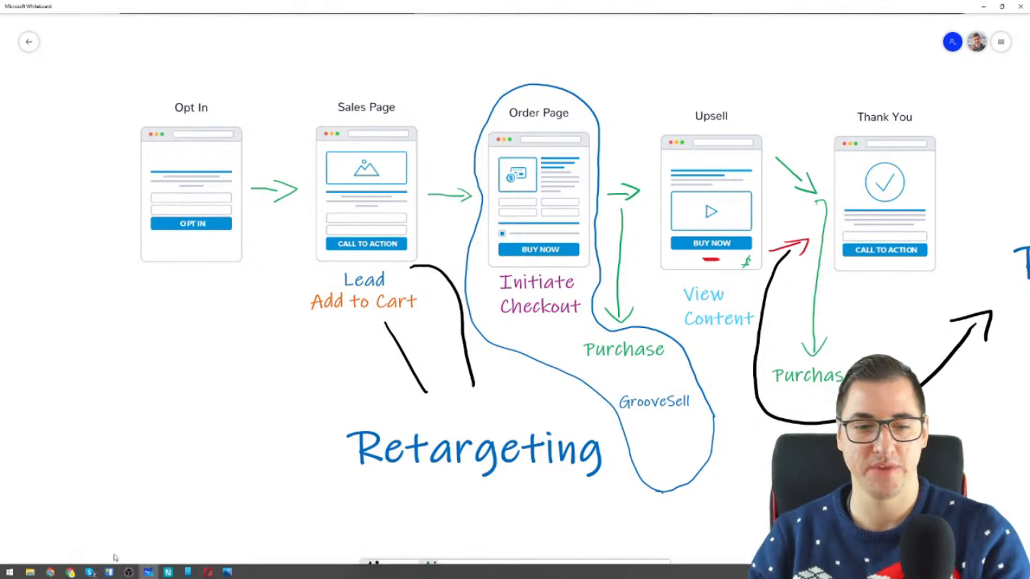
{"action": "mouse_move", "coordinate": [70, 572]}
{"action": "left_click", "coordinate": [81, 545]}
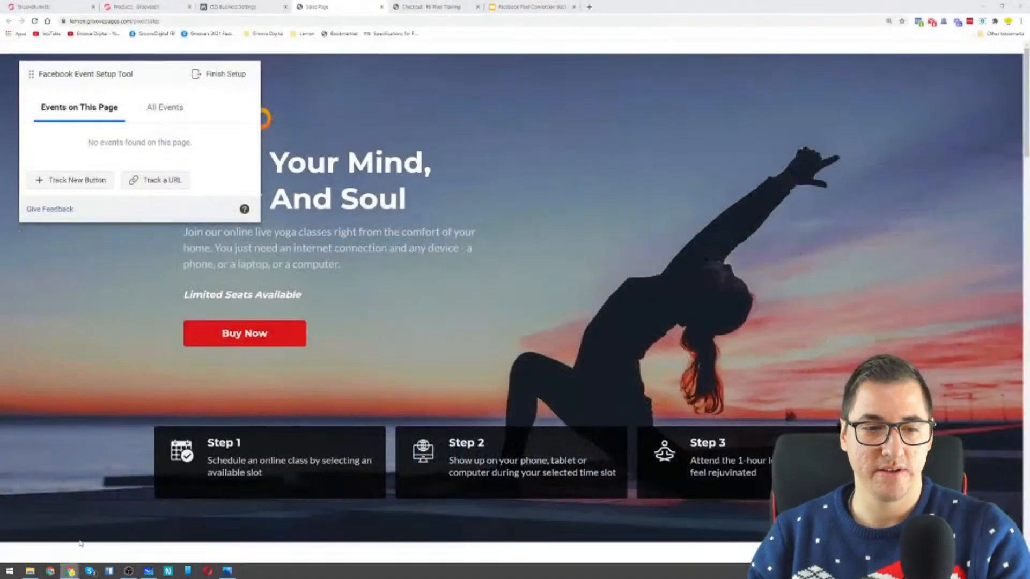
Set up a URL-tracked Lead event for the sales page with the rule URL contains lemon.groovepages.com/pixel/sales
{"action": "left_click", "coordinate": [162, 182]}
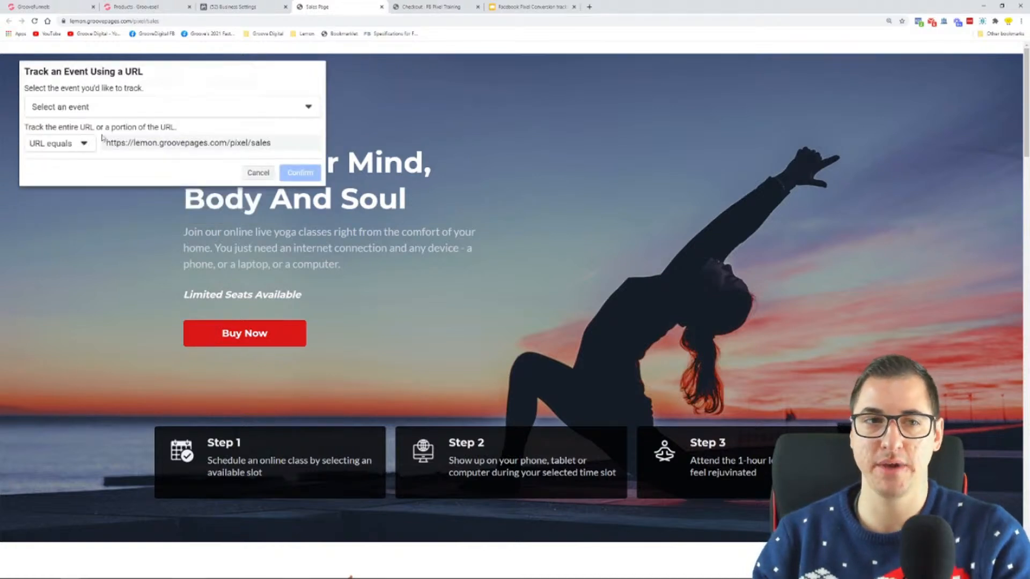
{"action": "left_click", "coordinate": [100, 111]}
{"action": "left_click", "coordinate": [94, 185]}
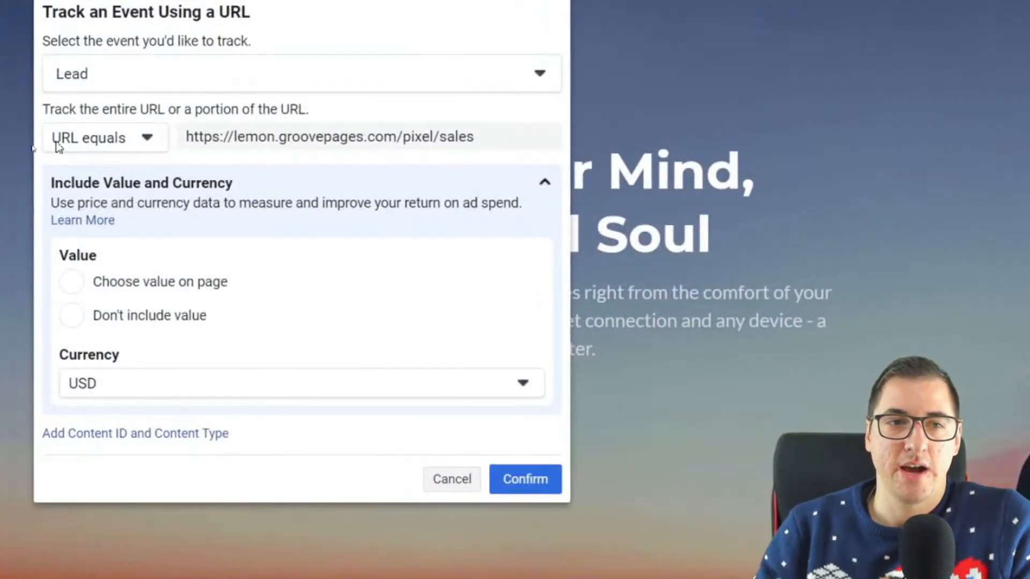
{"action": "left_click", "coordinate": [146, 139]}
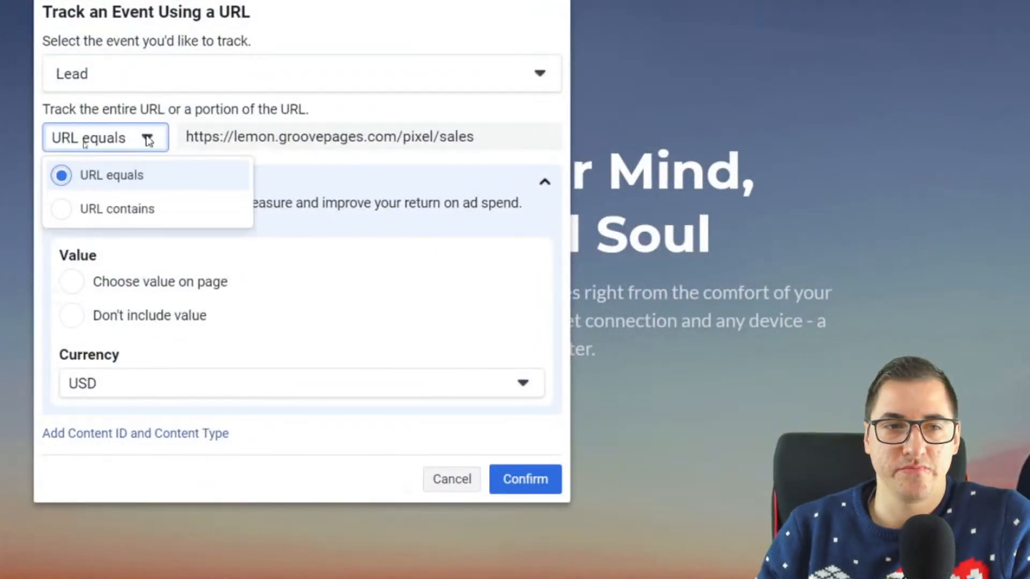
{"action": "left_click", "coordinate": [142, 209]}
{"action": "left_click", "coordinate": [249, 147]}
{"action": "key", "text": "BackSpace"}
{"action": "key", "text": "BackSpace"}
{"action": "key", "text": "BackSpace"}
{"action": "key", "text": "BackSpace"}
{"action": "key", "text": "BackSpace"}
{"action": "key", "text": "BackSpace"}
{"action": "key", "text": "BackSpace"}
{"action": "key", "text": "BackSpace"}
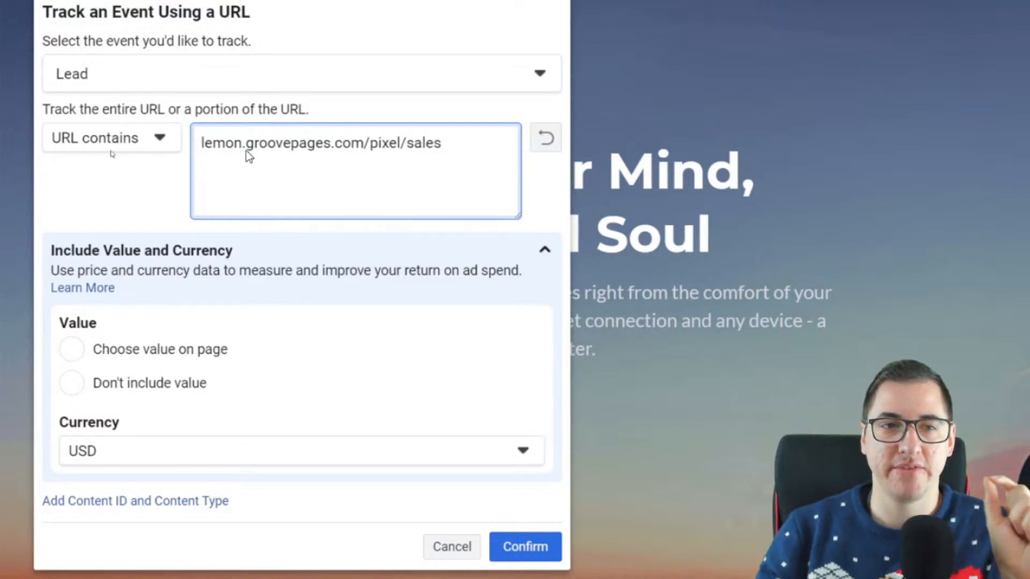
Review the Lead event's tracking prompts and URL match options, keeping URL contains selected
{"action": "left_click", "coordinate": [145, 138]}
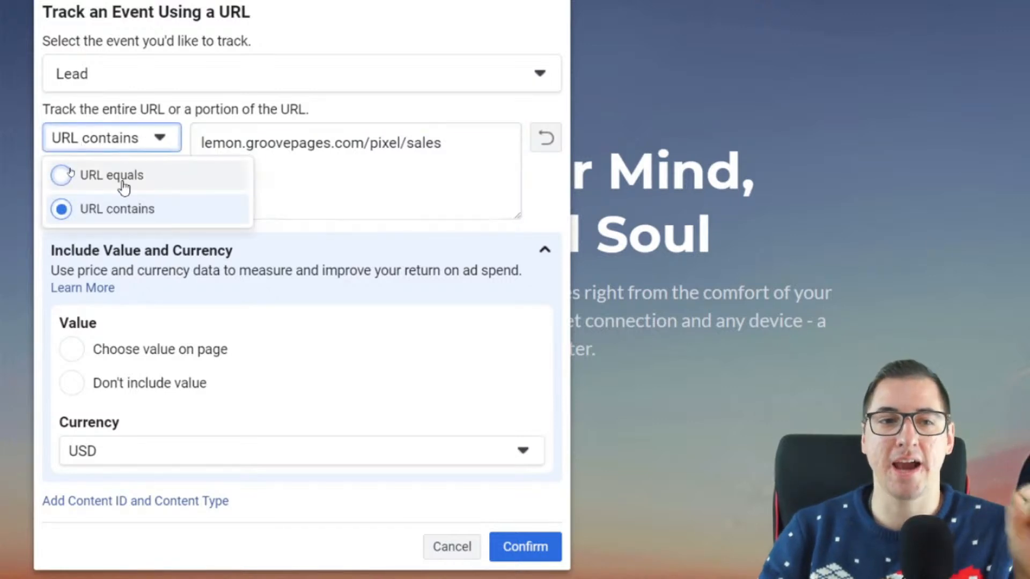
{"action": "left_click", "coordinate": [389, 143]}
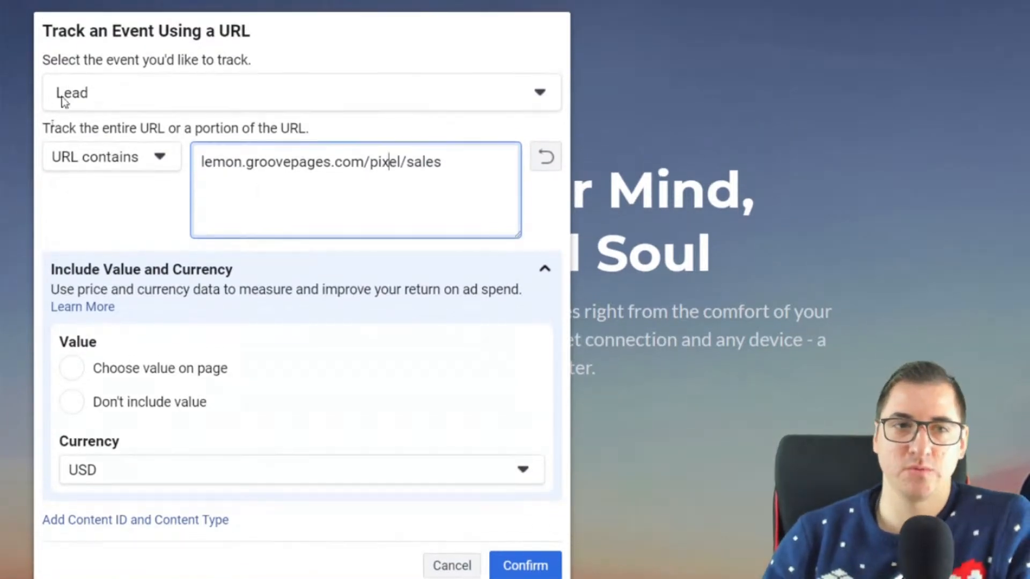
{"action": "left_click_drag", "start_coordinate": [60, 50], "coordinate": [184, 120]}
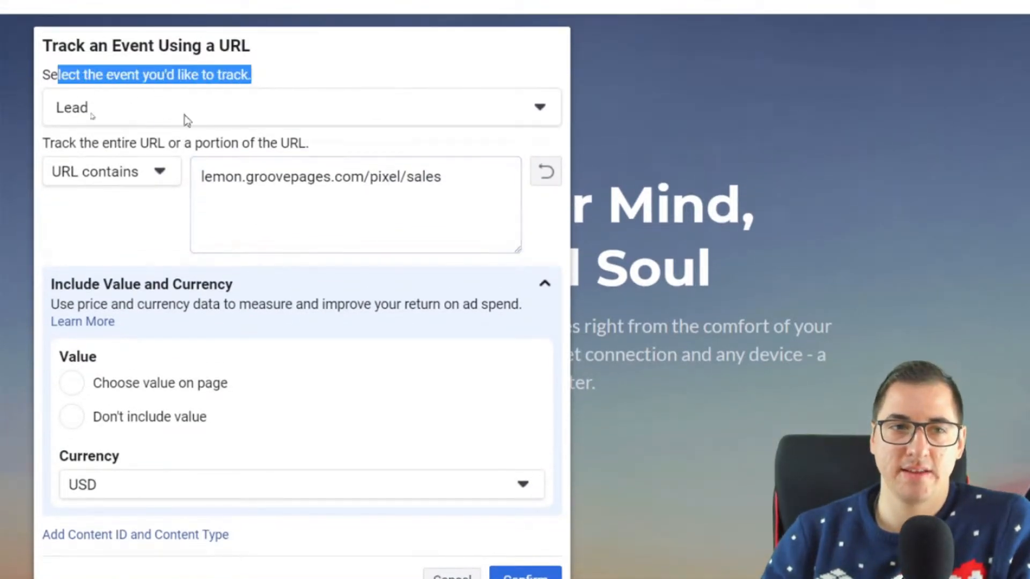
{"action": "left_click_drag", "start_coordinate": [63, 142], "coordinate": [283, 146]}
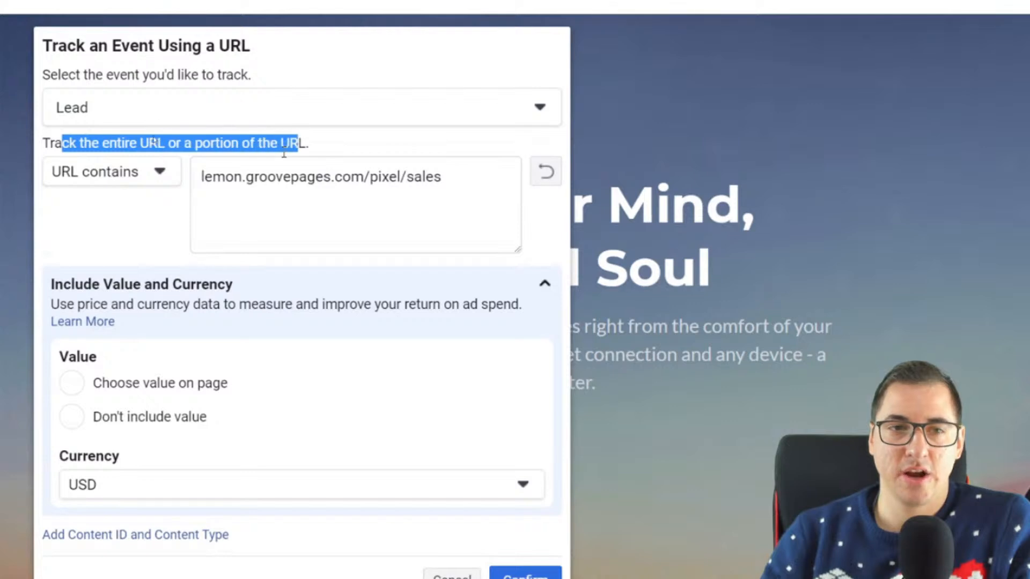
{"action": "left_click", "coordinate": [223, 142]}
{"action": "left_click", "coordinate": [113, 185]}
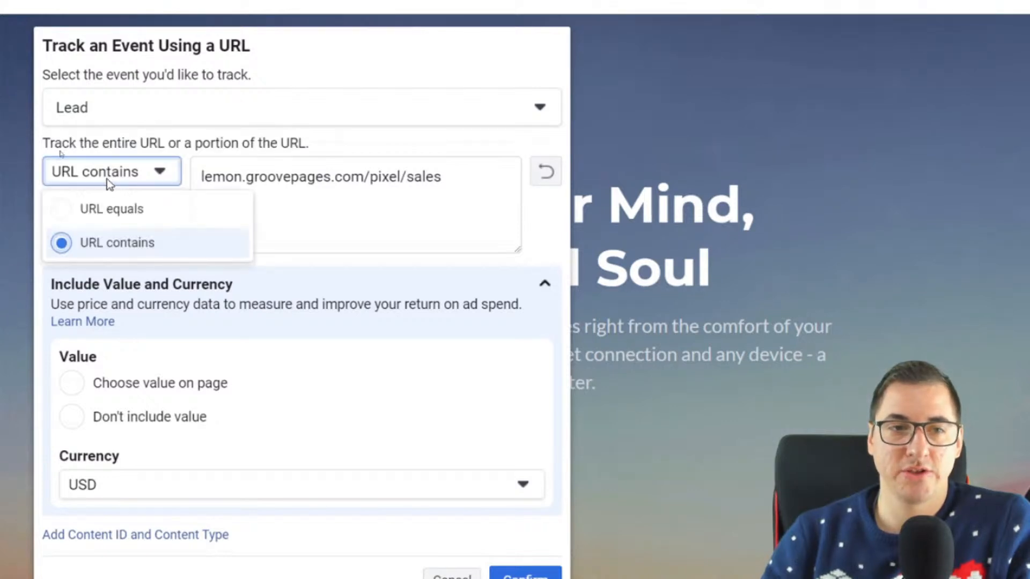
{"action": "left_click", "coordinate": [115, 251]}
{"action": "left_click", "coordinate": [445, 173]}
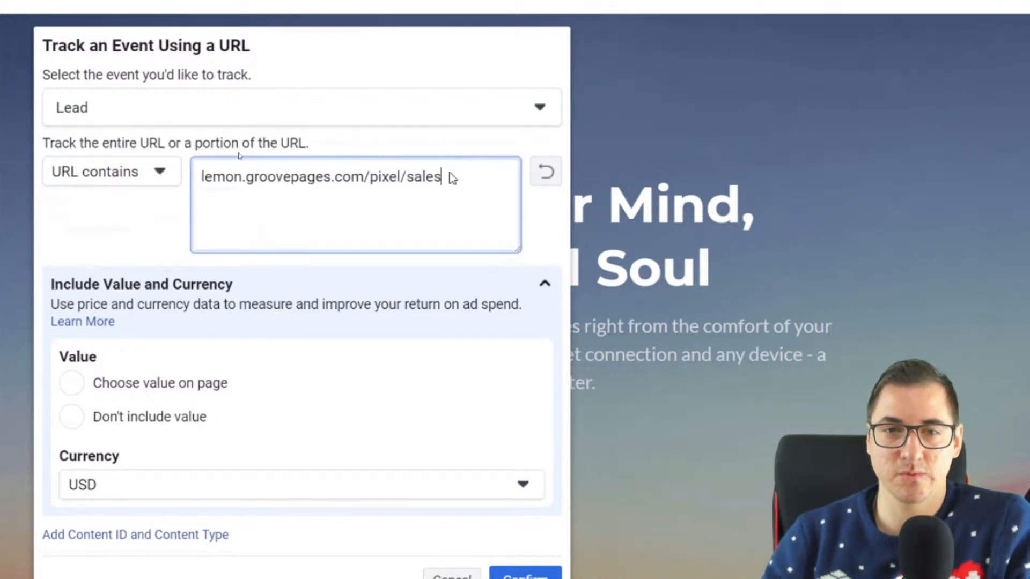
Exclude a value from the Lead event, collapse its value and currency settings, and confirm the event
{"action": "scroll", "coordinate": [149, 344], "scroll_direction": "down", "scroll_amount": 2}
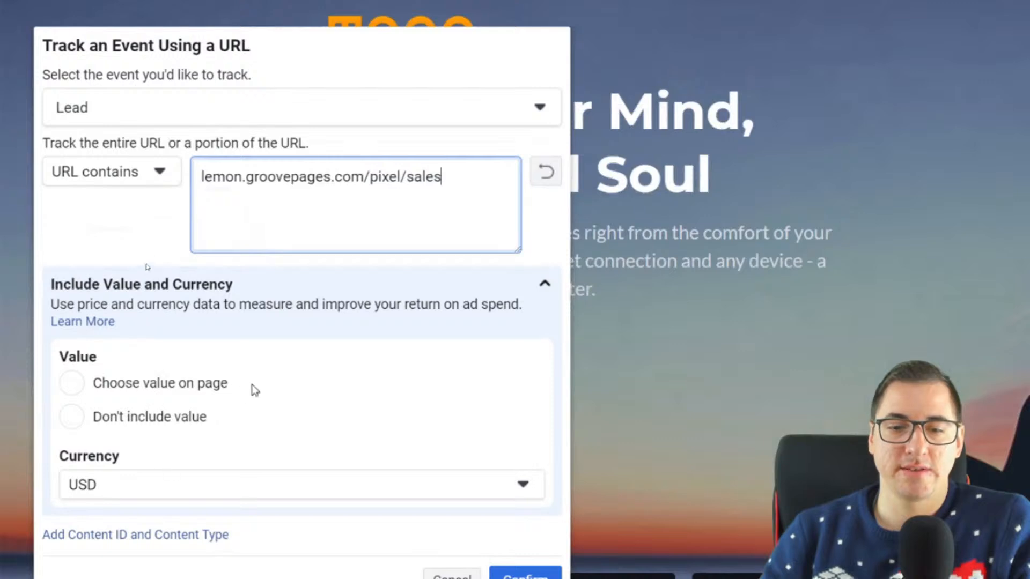
{"action": "left_click", "coordinate": [73, 424]}
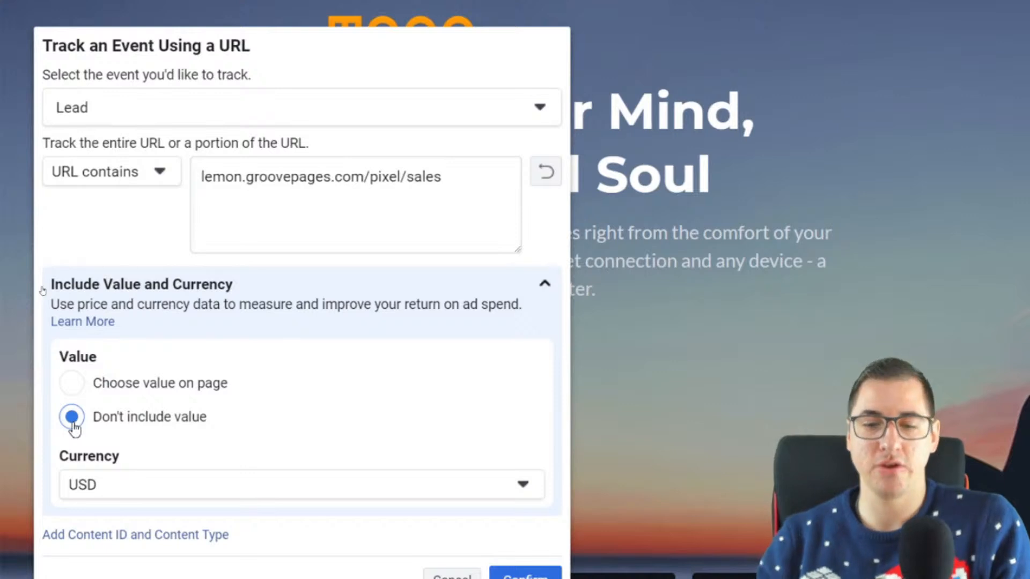
{"action": "left_click", "coordinate": [544, 285]}
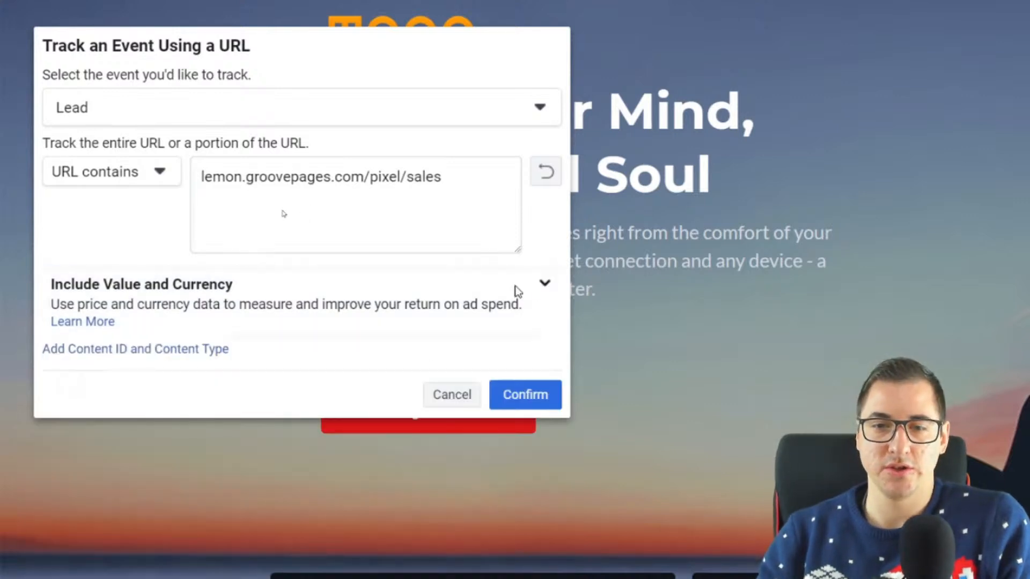
{"action": "left_click", "coordinate": [537, 397]}
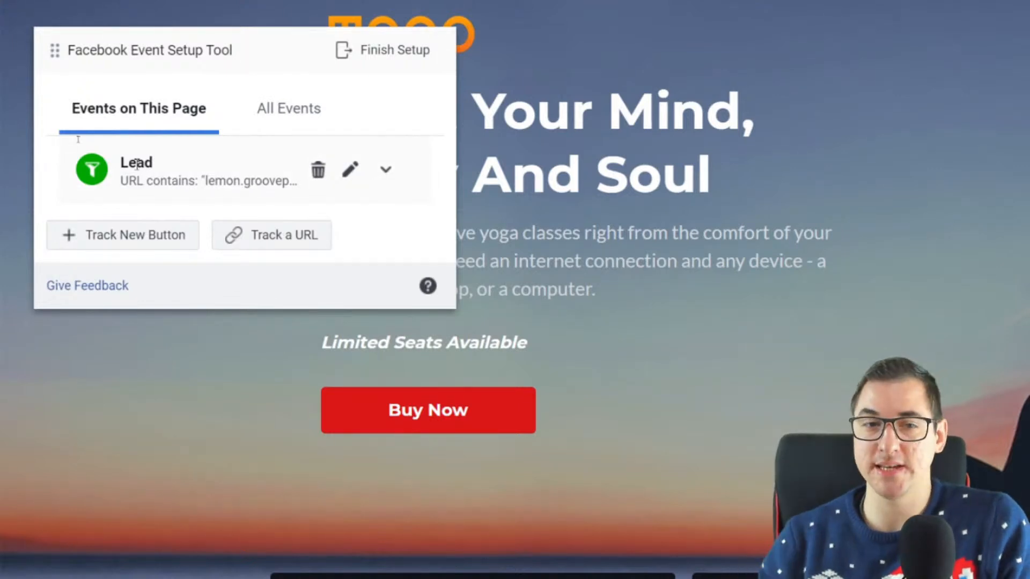
Start tracking a new button, look over the trackable buttons on the page, and choose the Buy Now button under Limited Seats Available
{"action": "left_click", "coordinate": [150, 247]}
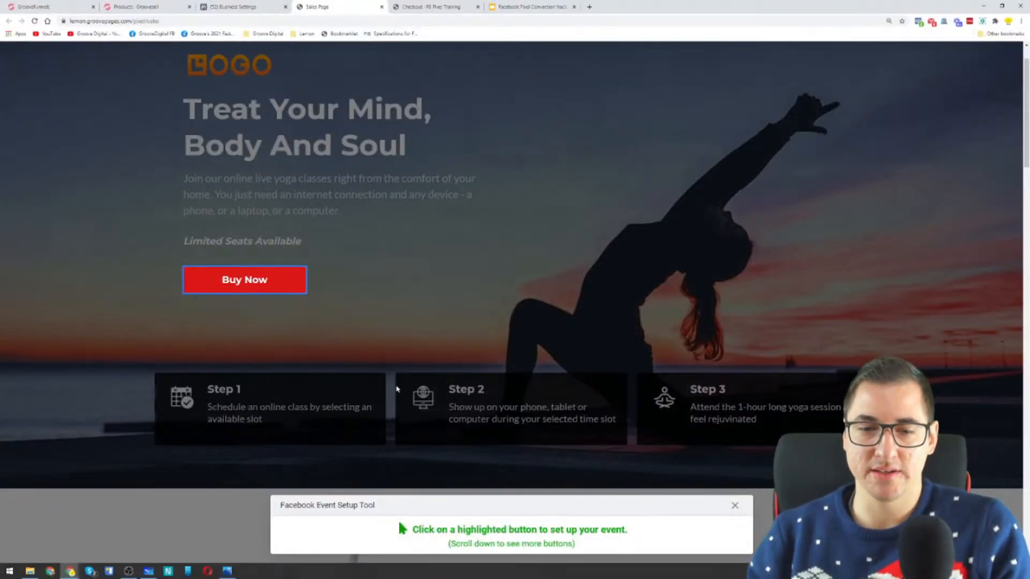
{"action": "scroll", "coordinate": [401, 343], "scroll_direction": "down", "scroll_amount": 10}
{"action": "scroll", "coordinate": [587, 199], "scroll_direction": "down", "scroll_amount": 10}
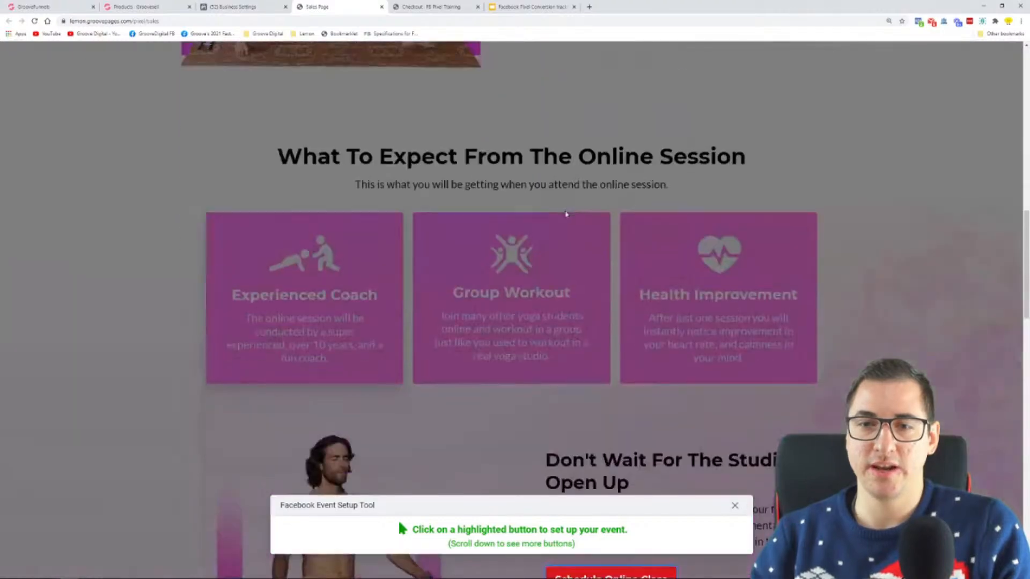
{"action": "scroll", "coordinate": [585, 263], "scroll_direction": "down", "scroll_amount": 15}
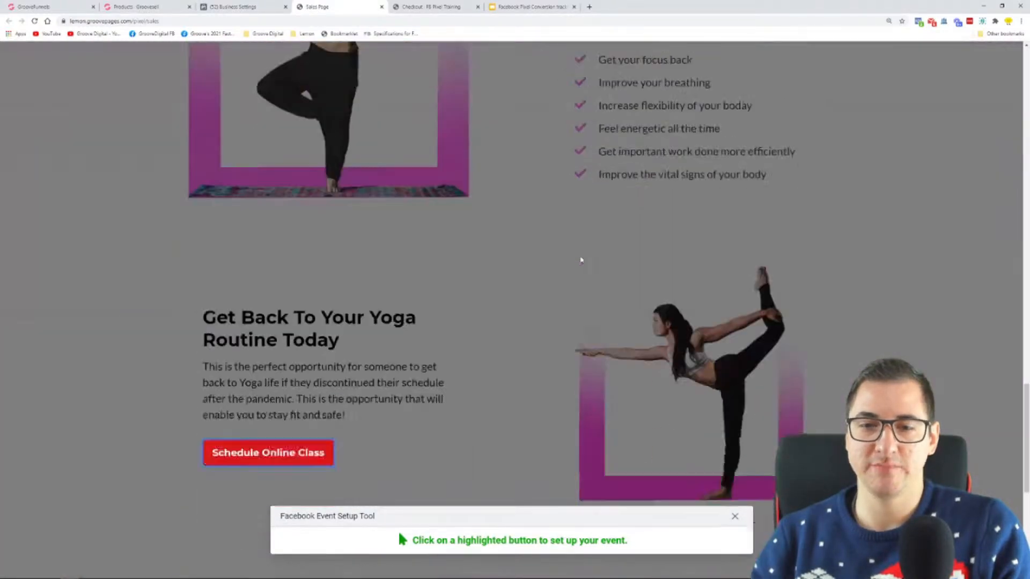
{"action": "scroll", "coordinate": [432, 240], "scroll_direction": "up", "scroll_amount": 20}
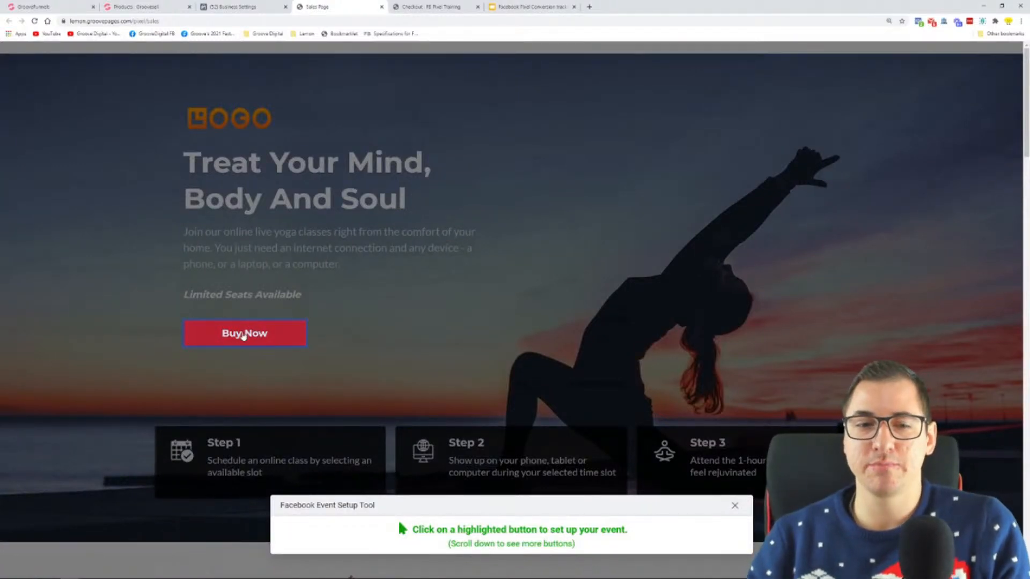
{"action": "left_click", "coordinate": [244, 335]}
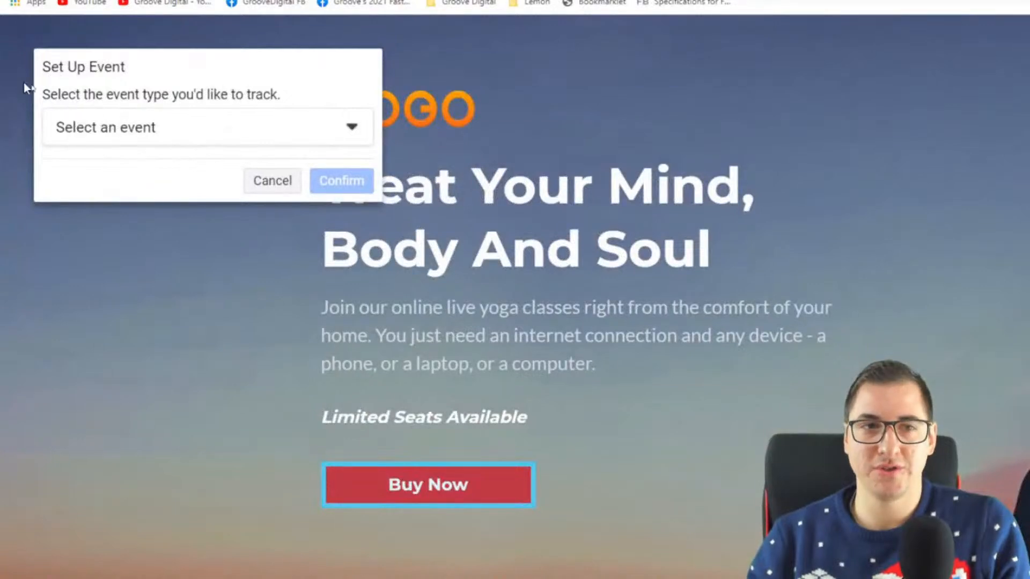
Set the Buy Now button's event type to Add to Cart, exclude the value, and confirm the event
{"action": "left_click", "coordinate": [77, 105]}
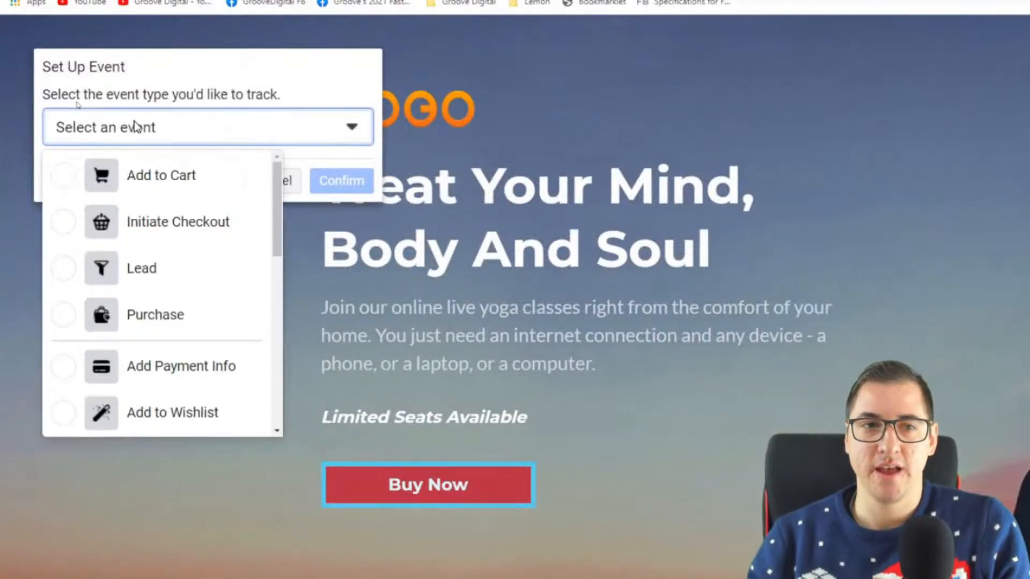
{"action": "left_click", "coordinate": [151, 185]}
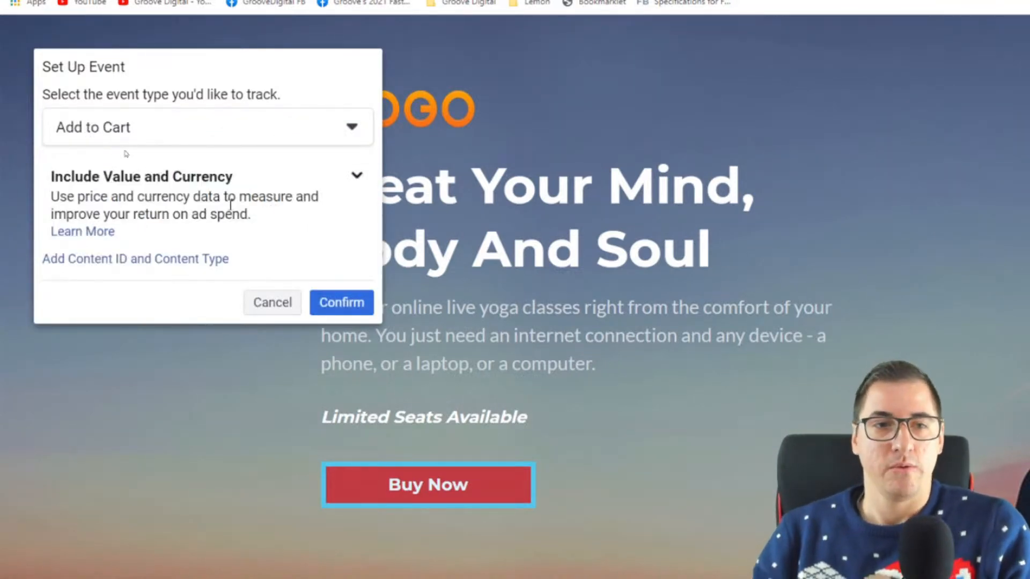
{"action": "left_click", "coordinate": [358, 177]}
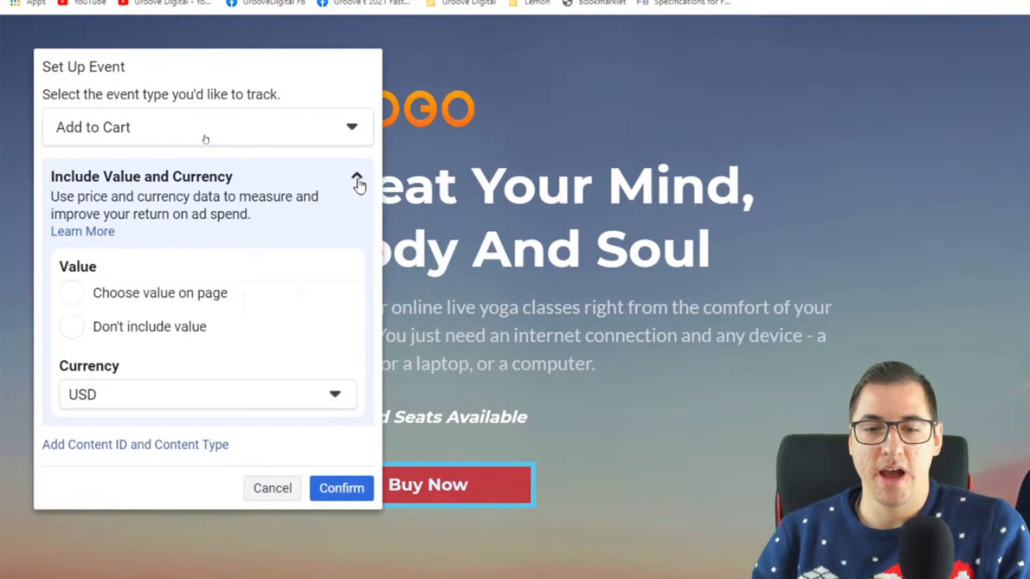
{"action": "left_click", "coordinate": [148, 328]}
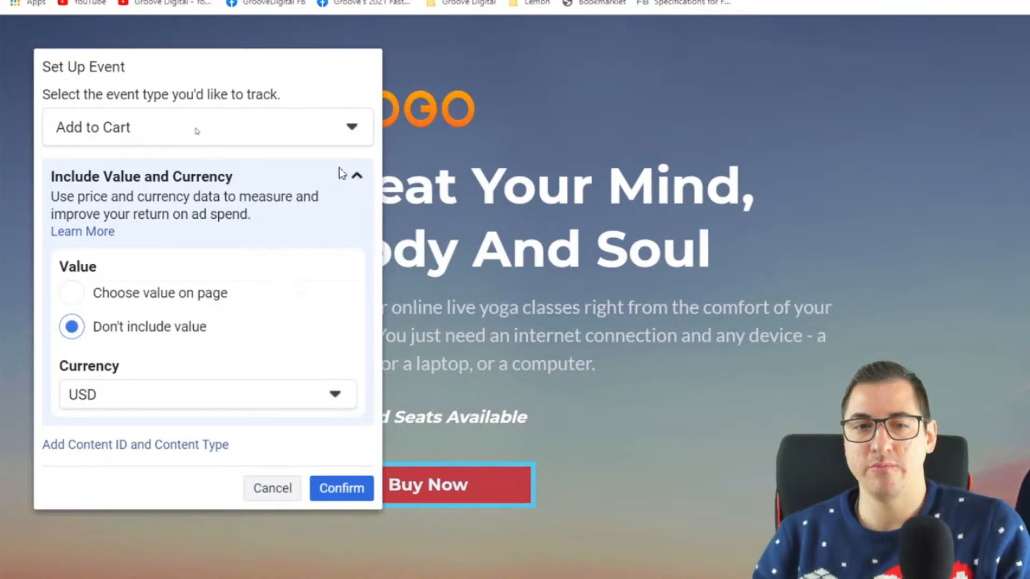
{"action": "left_click", "coordinate": [353, 179]}
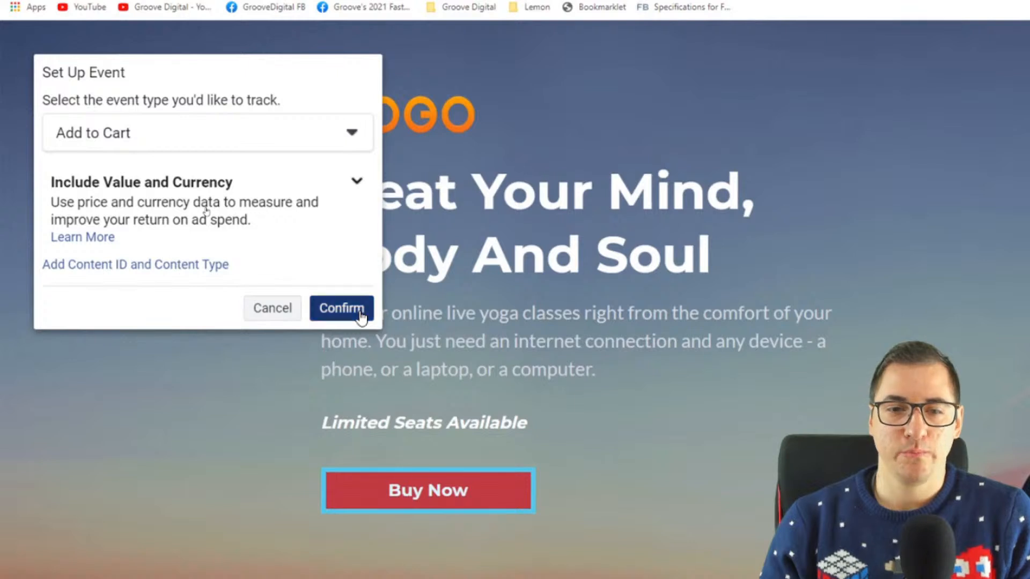
{"action": "left_click", "coordinate": [360, 315]}
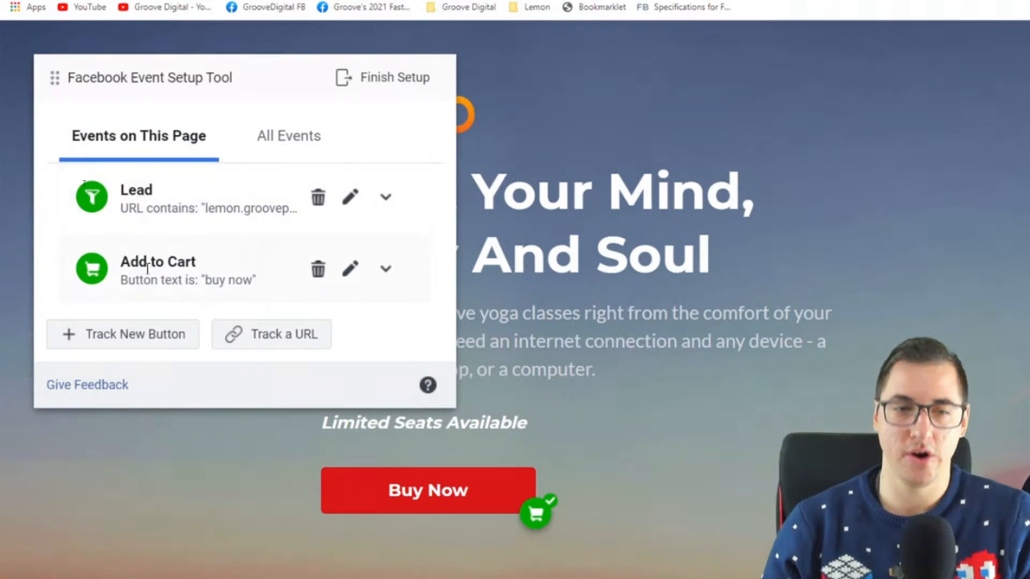
Check the all-events and page-events lists, and examine the sales page, order page and GrooveSell events on the Microsoft Whiteboard funnel diagram
{"action": "left_click", "coordinate": [323, 155]}
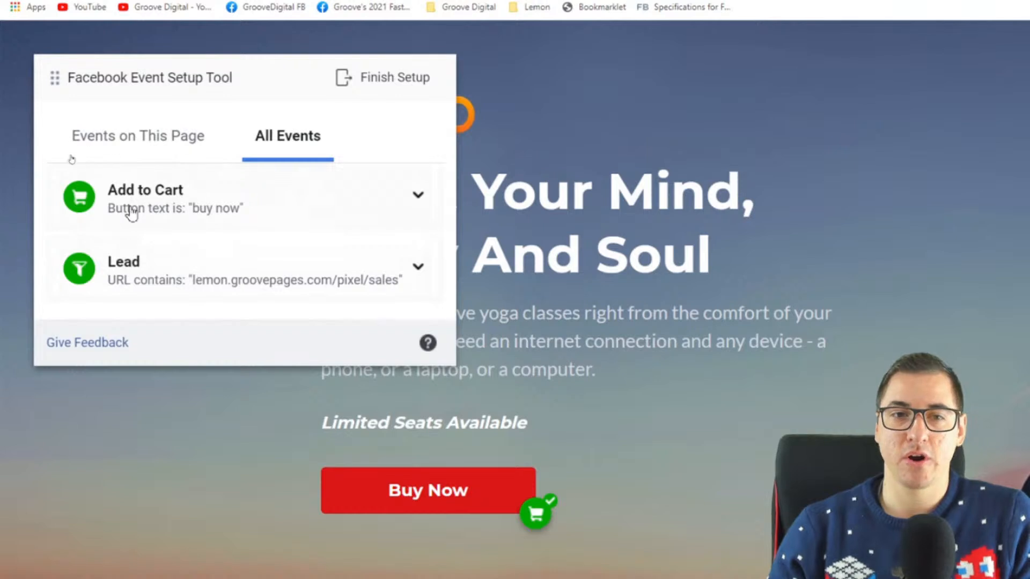
{"action": "left_click", "coordinate": [153, 159]}
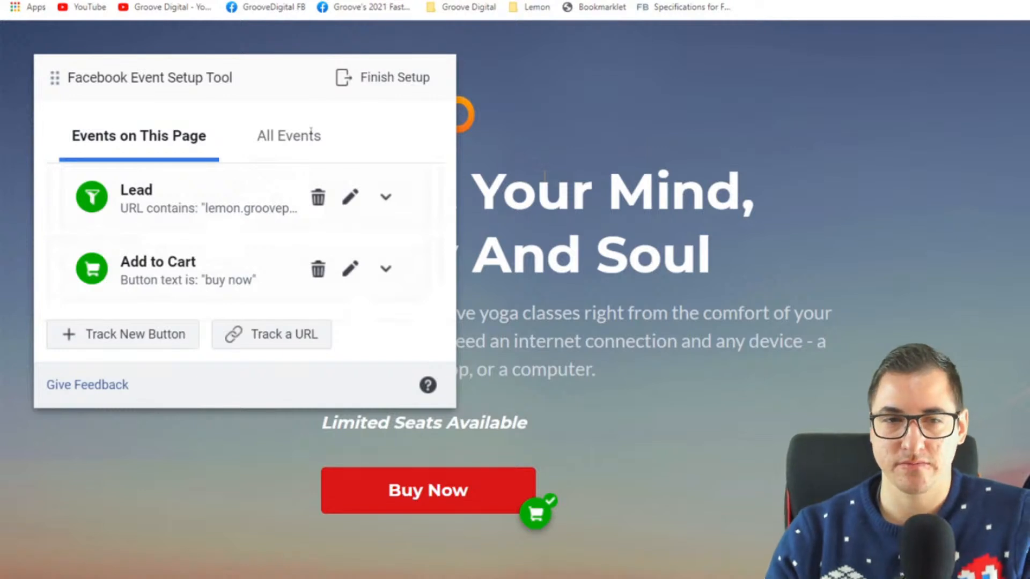
{"action": "key", "text": "super"}
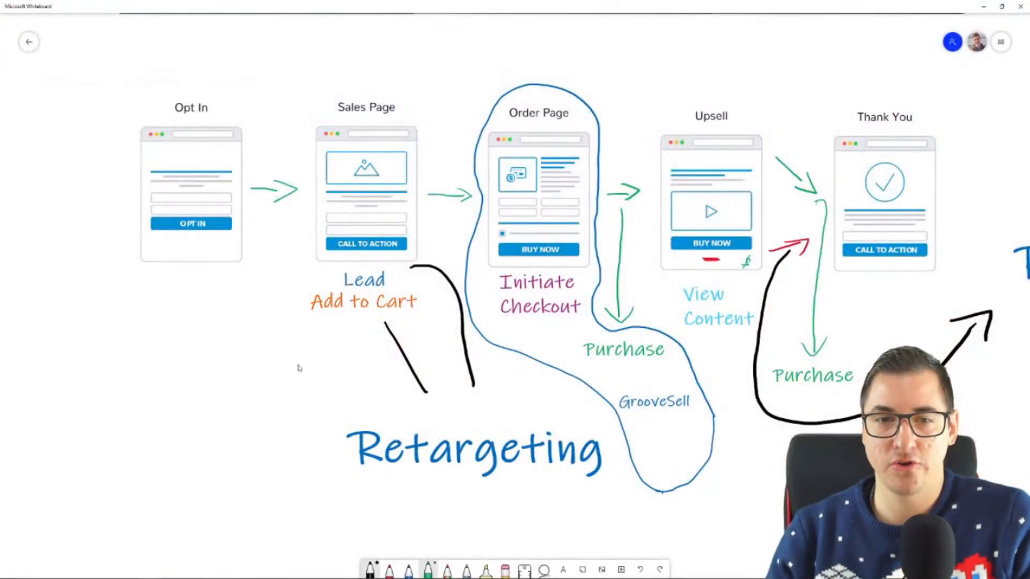
{"action": "left_click", "coordinate": [378, 303]}
{"action": "left_click", "coordinate": [436, 271]}
{"action": "left_click", "coordinate": [375, 302]}
{"action": "left_click", "coordinate": [214, 365]}
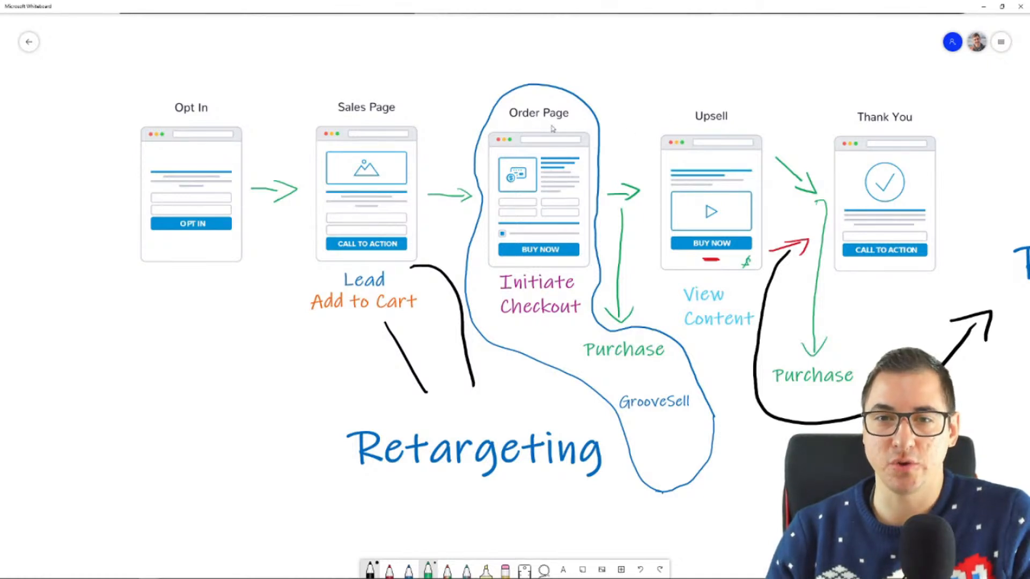
{"action": "left_click", "coordinate": [663, 402]}
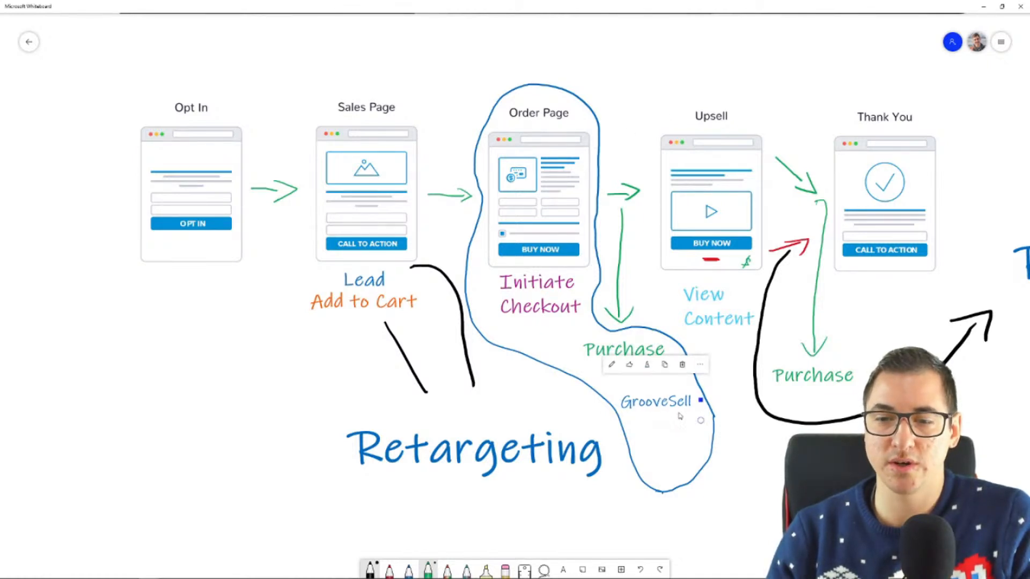
{"action": "left_click_drag", "start_coordinate": [699, 423], "coordinate": [618, 427]}
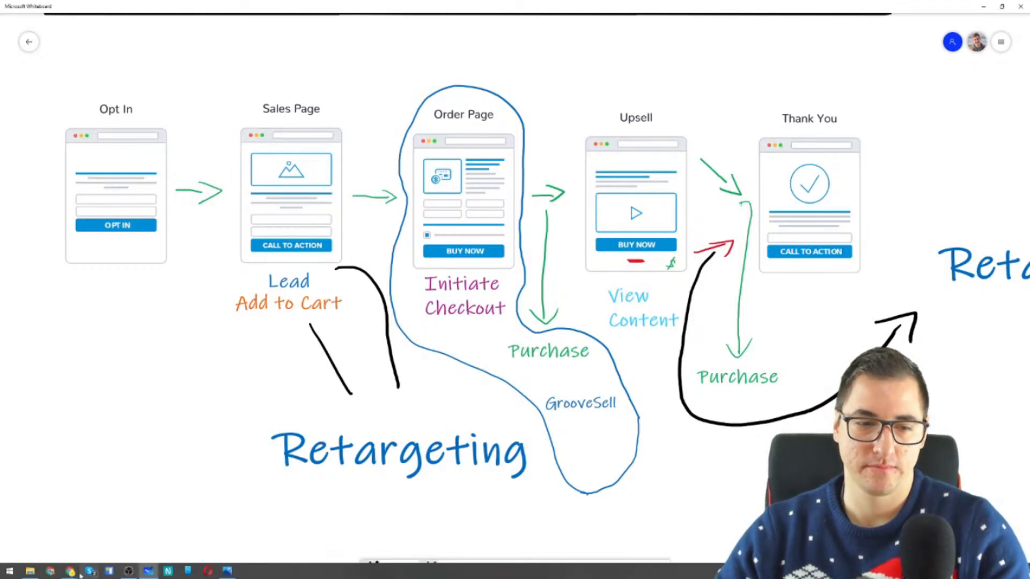
Switch back to Chrome, finish the sales page's event setup, skip the feedback survey, and dismiss the completion notice
{"action": "mouse_move", "coordinate": [82, 572]}
{"action": "left_click", "coordinate": [43, 534]}
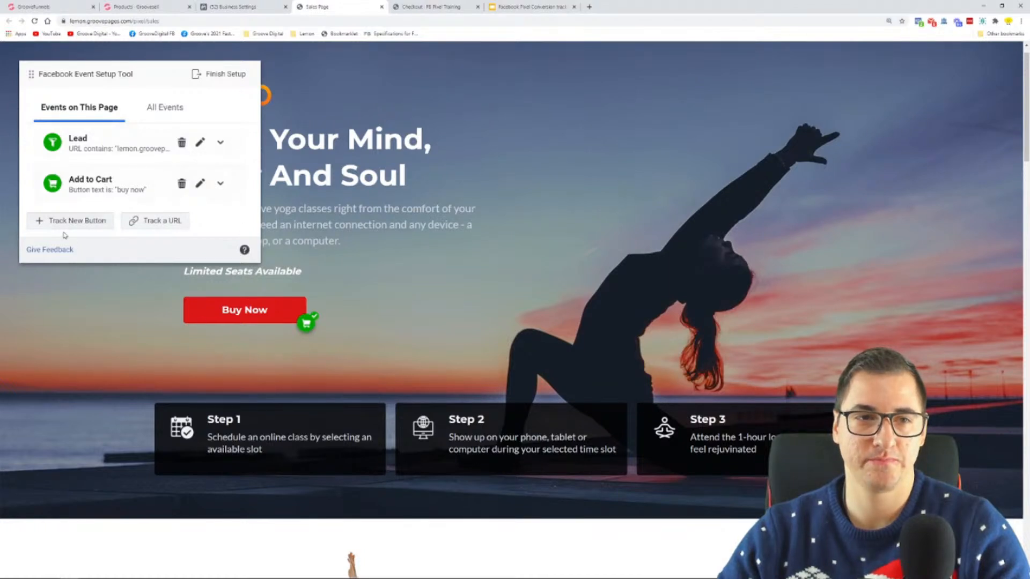
{"action": "left_click", "coordinate": [213, 78]}
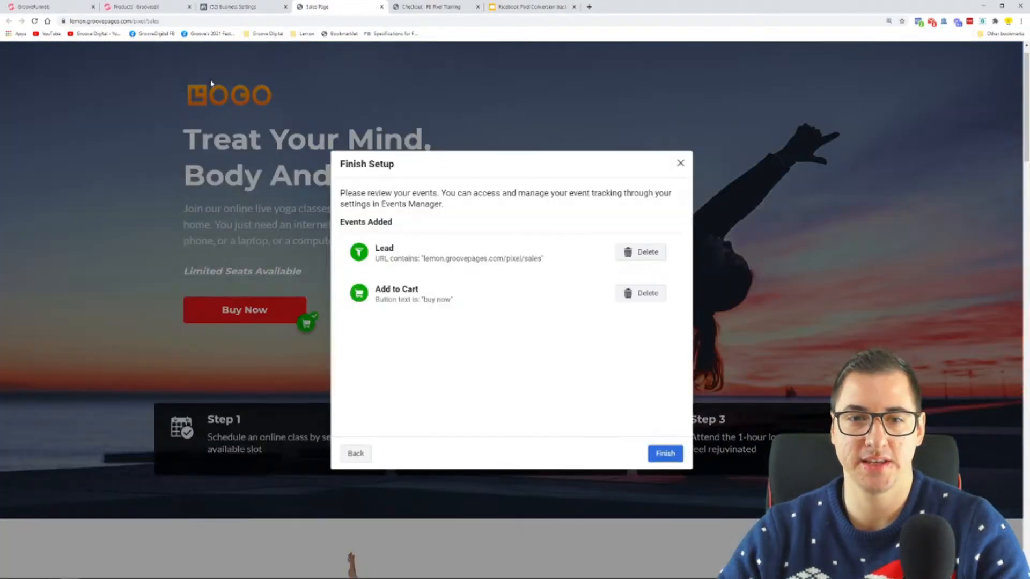
{"action": "left_click", "coordinate": [665, 453]}
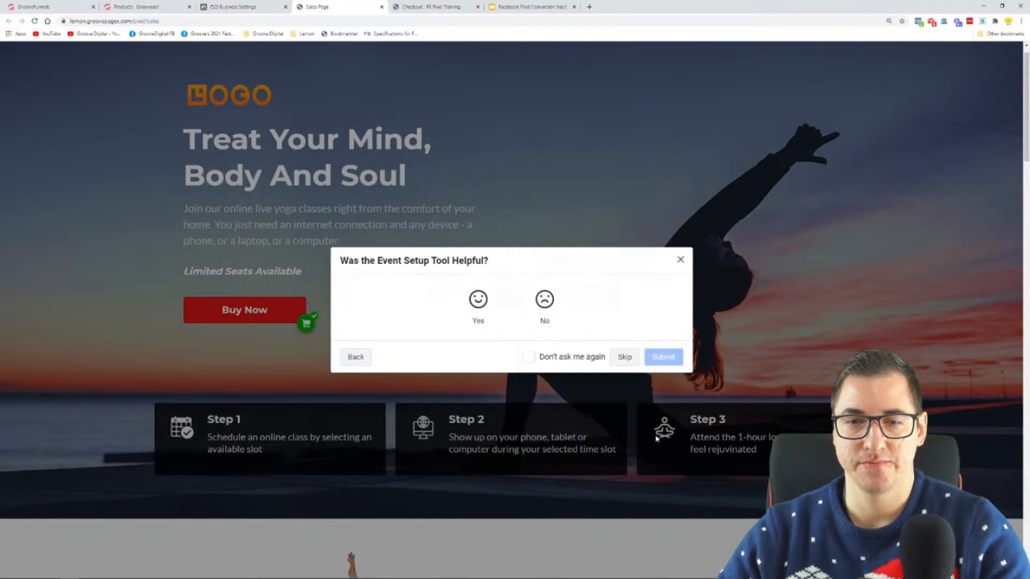
{"action": "left_click", "coordinate": [625, 357]}
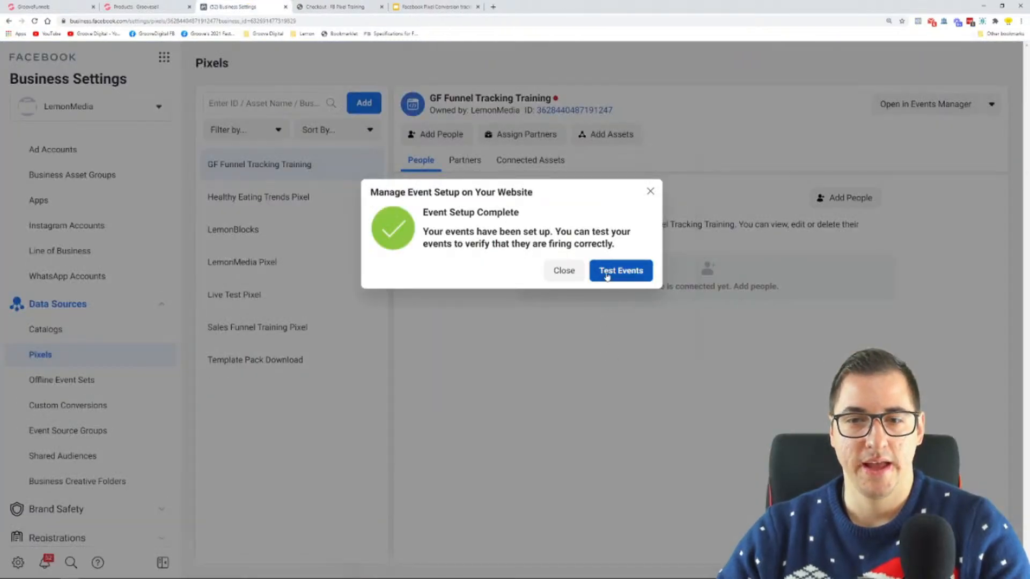
{"action": "left_click", "coordinate": [569, 271]}
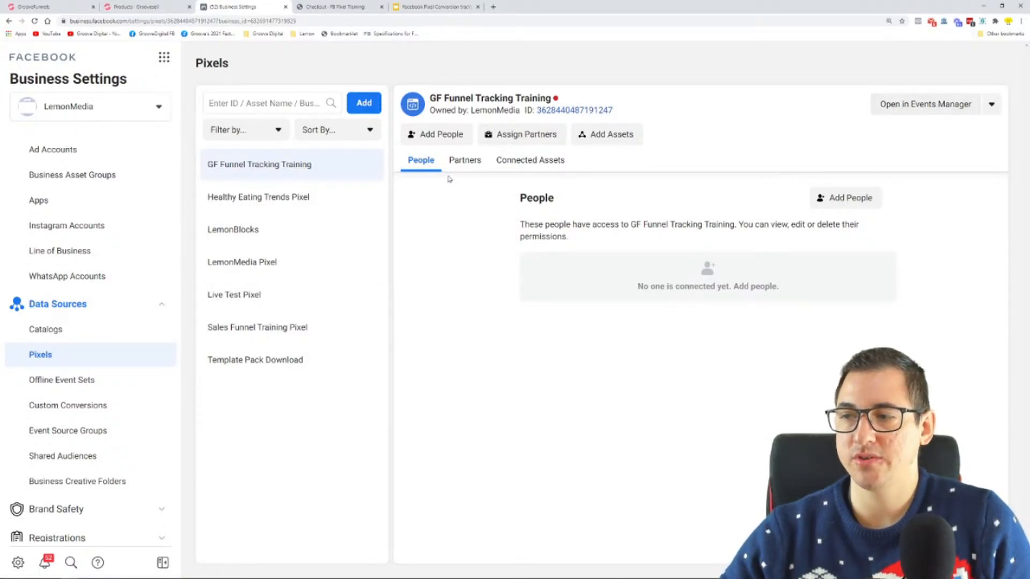
Look through the partners, connected assets and people assigned to the GF Funnel Tracking Training pixel
{"action": "left_click", "coordinate": [465, 160]}
{"action": "left_click", "coordinate": [529, 161]}
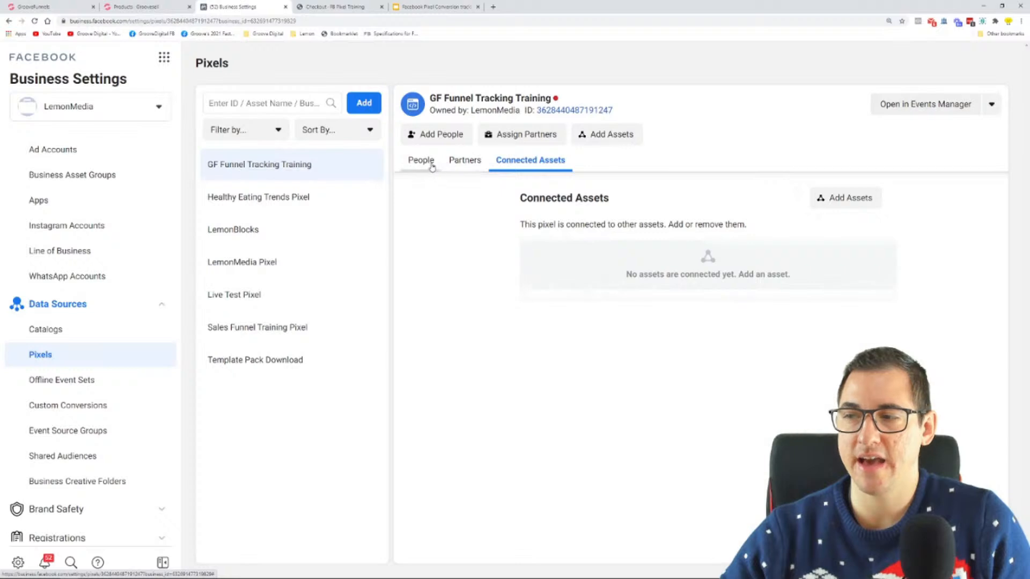
{"action": "left_click", "coordinate": [421, 161]}
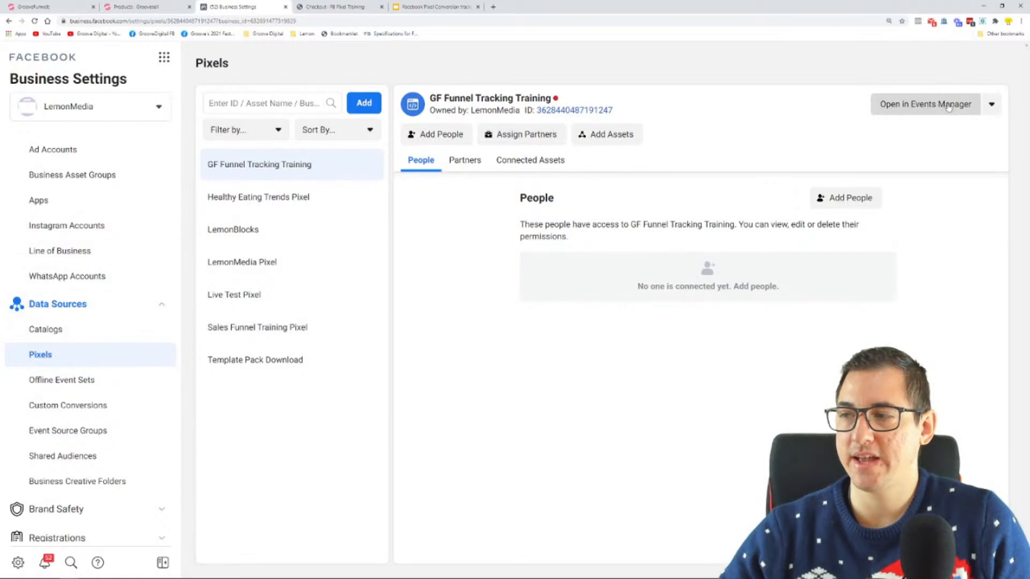
Open the GF Funnel Tracking Training pixel in Events Manager and close the Business Settings page
{"action": "left_click", "coordinate": [919, 113]}
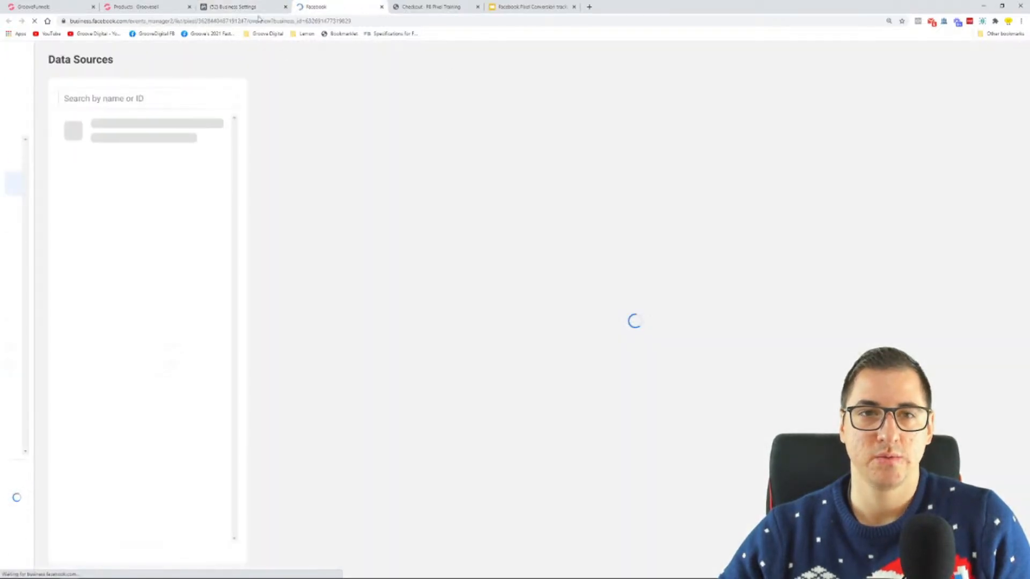
{"action": "left_click", "coordinate": [286, 6]}
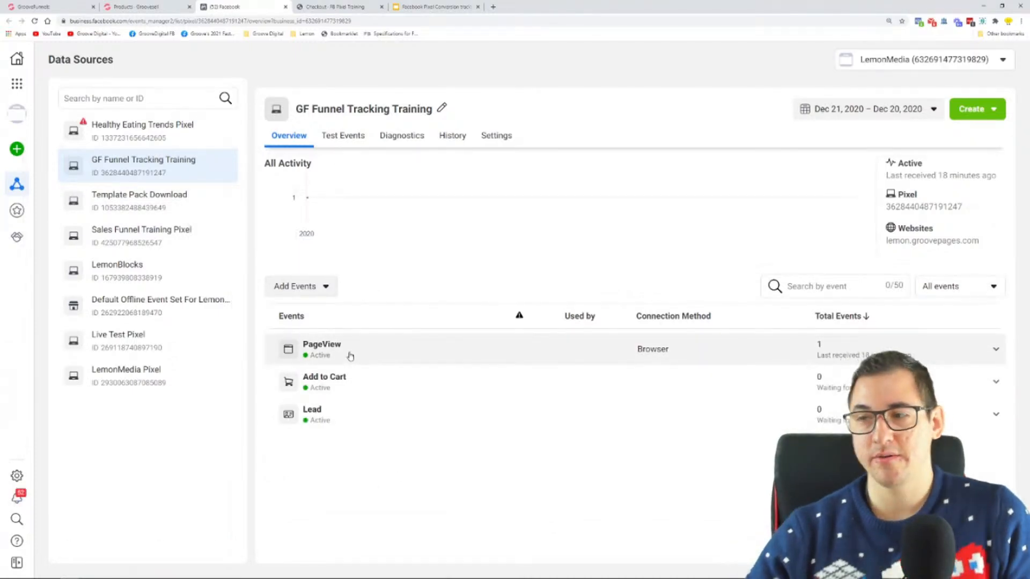
{"action": "key", "text": "ctrl+plus"}
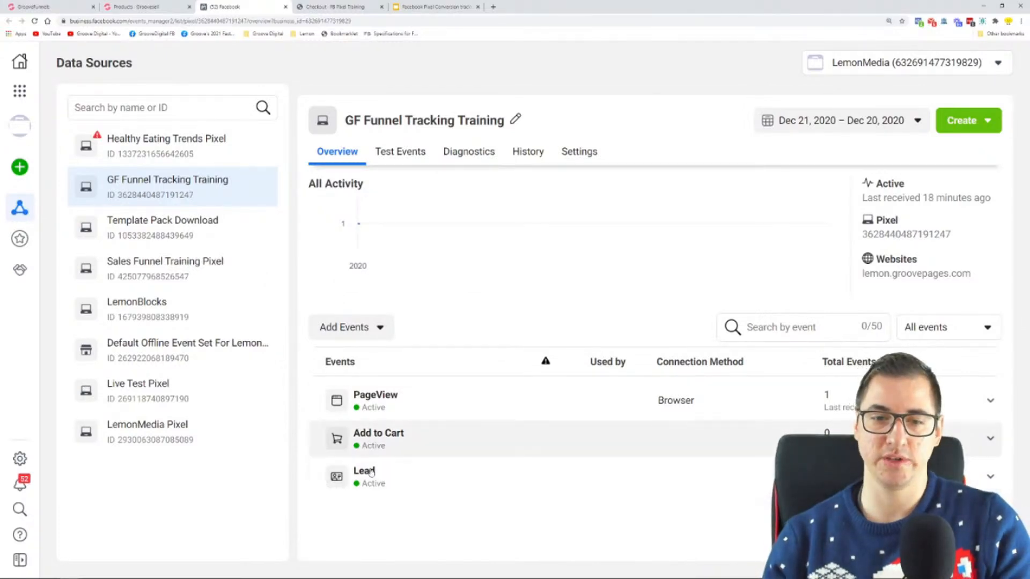
Start adding events from the pixel with the Event Setup Tool
{"action": "left_click", "coordinate": [354, 328]}
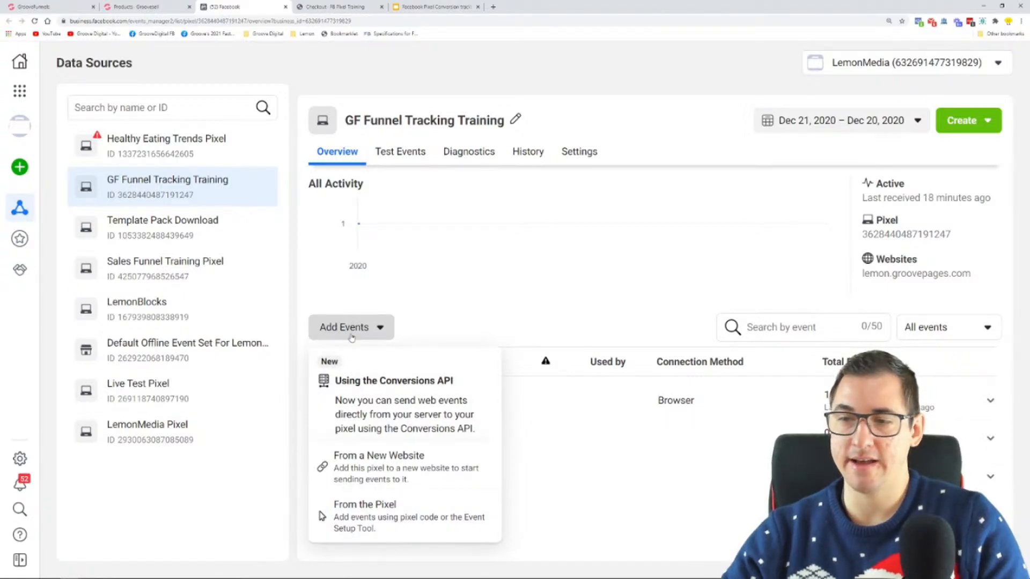
{"action": "left_click", "coordinate": [365, 515]}
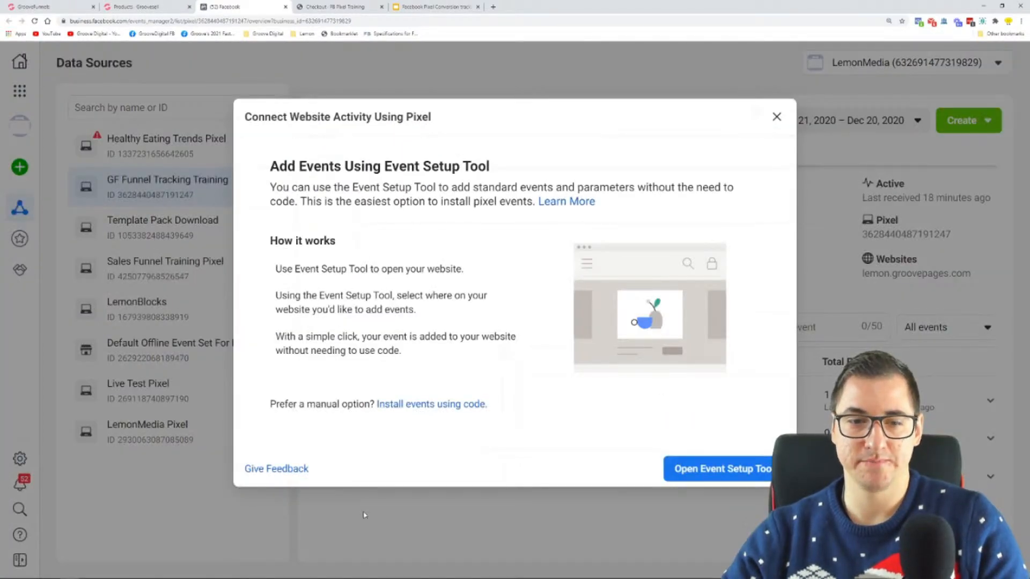
{"action": "left_click", "coordinate": [713, 473]}
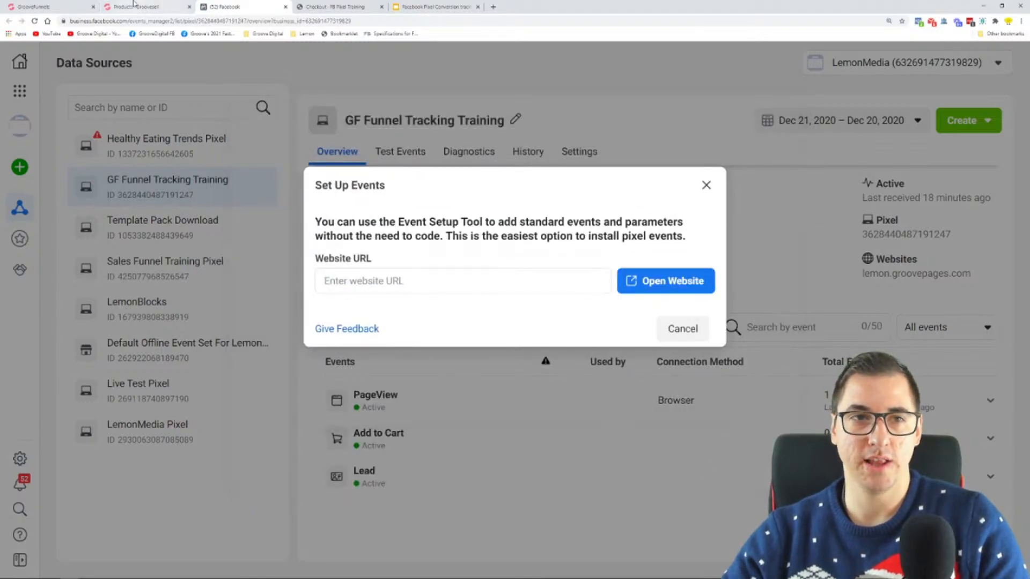
Open the Upsell Page in the GroovePages builder and copy its hosted link address from the publishing settings
{"action": "left_click", "coordinate": [54, 7]}
{"action": "left_click", "coordinate": [19, 182]}
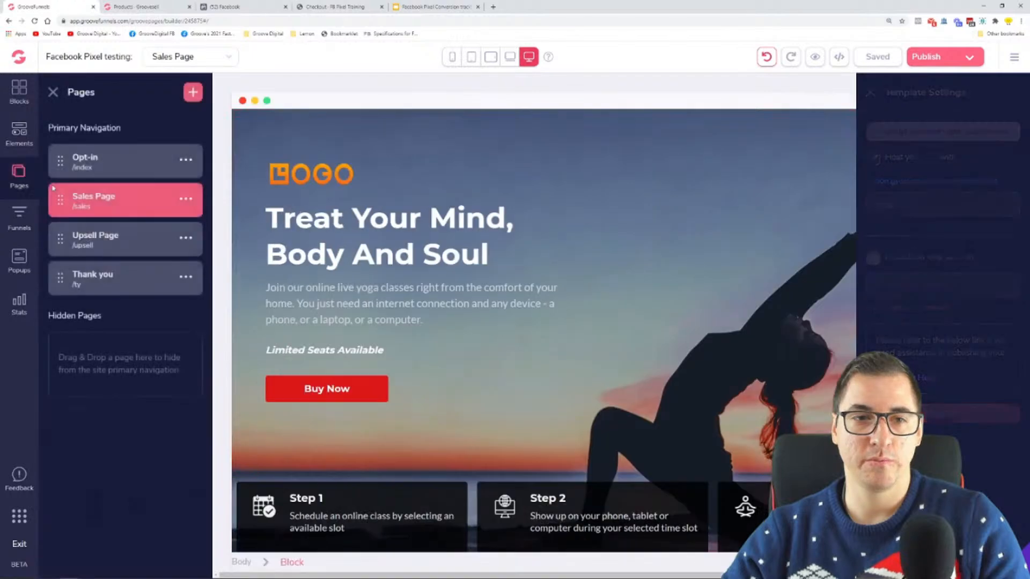
{"action": "left_click", "coordinate": [114, 237]}
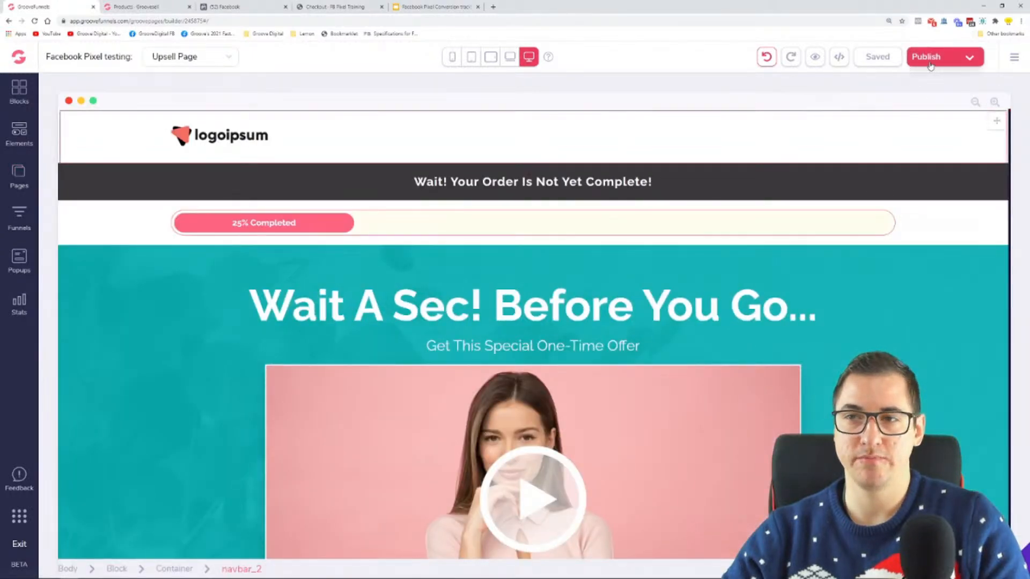
{"action": "left_click", "coordinate": [976, 60]}
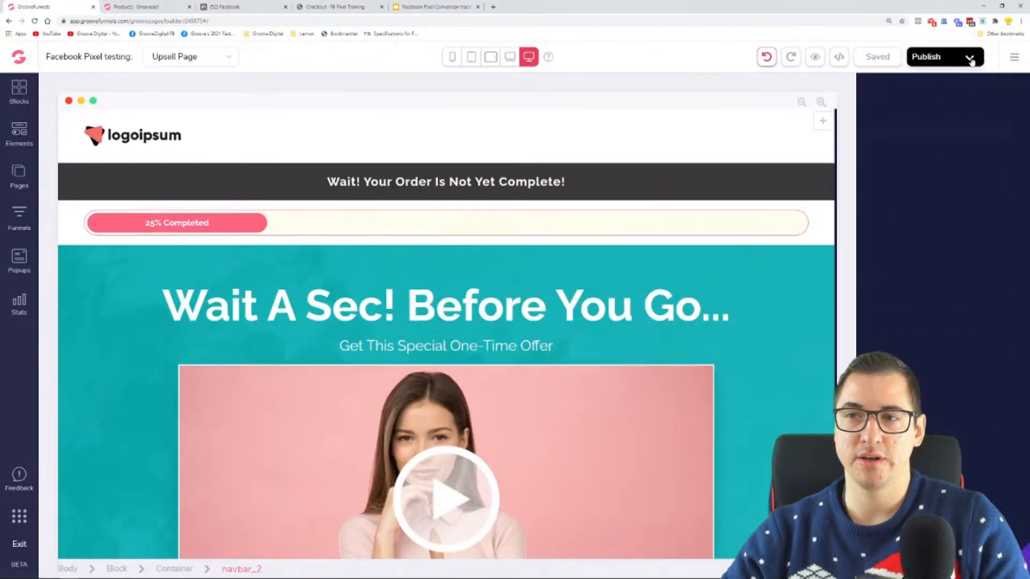
{"action": "right_click", "coordinate": [947, 181]}
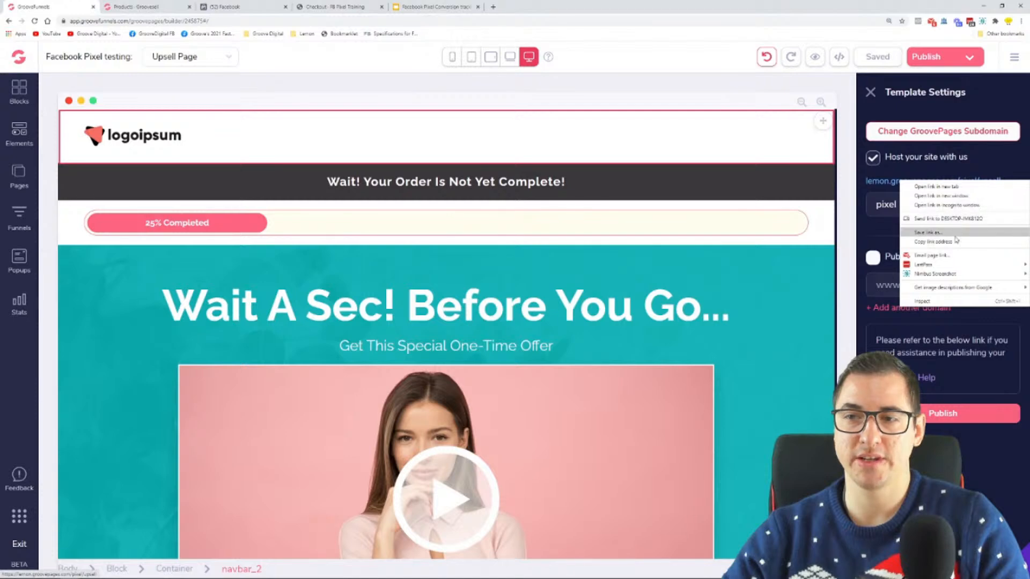
{"action": "left_click", "coordinate": [934, 242]}
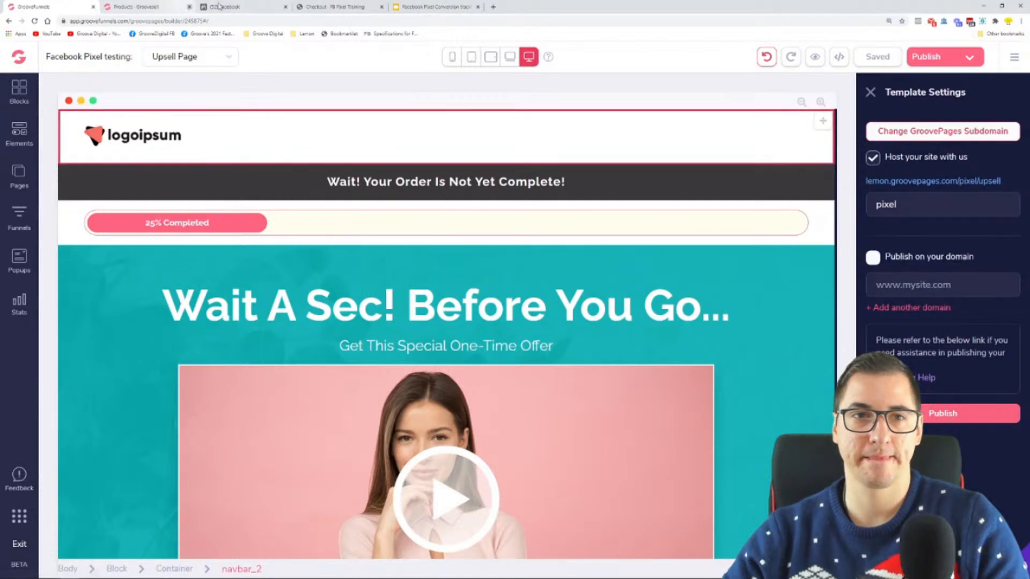
Paste the upsell page's link as the website URL in Facebook's Set Up Events dialog and open the website
{"action": "left_click", "coordinate": [336, 7]}
{"action": "left_click", "coordinate": [250, 6]}
{"action": "right_click", "coordinate": [437, 283]}
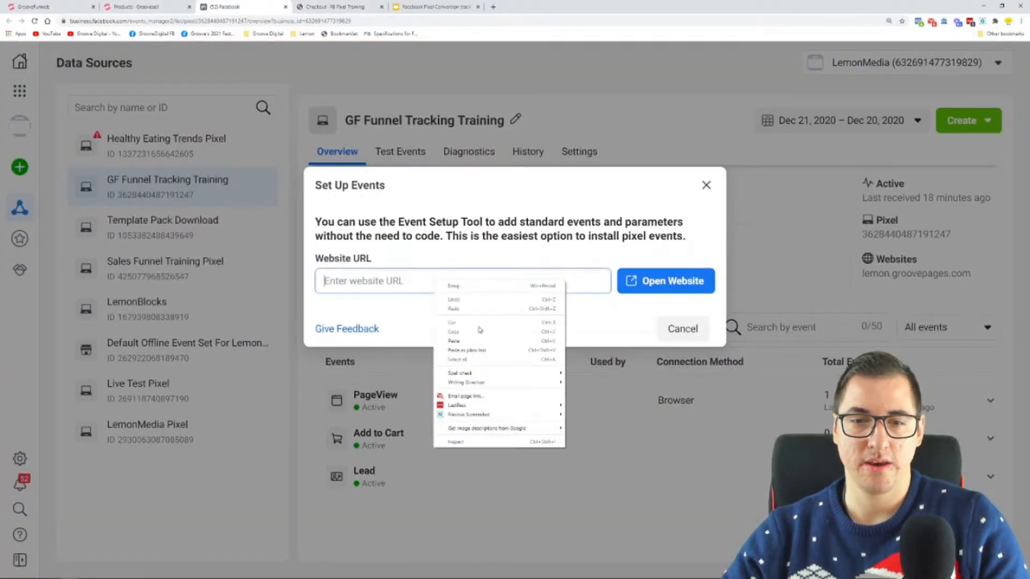
{"action": "left_click", "coordinate": [484, 338]}
{"action": "left_click", "coordinate": [665, 281]}
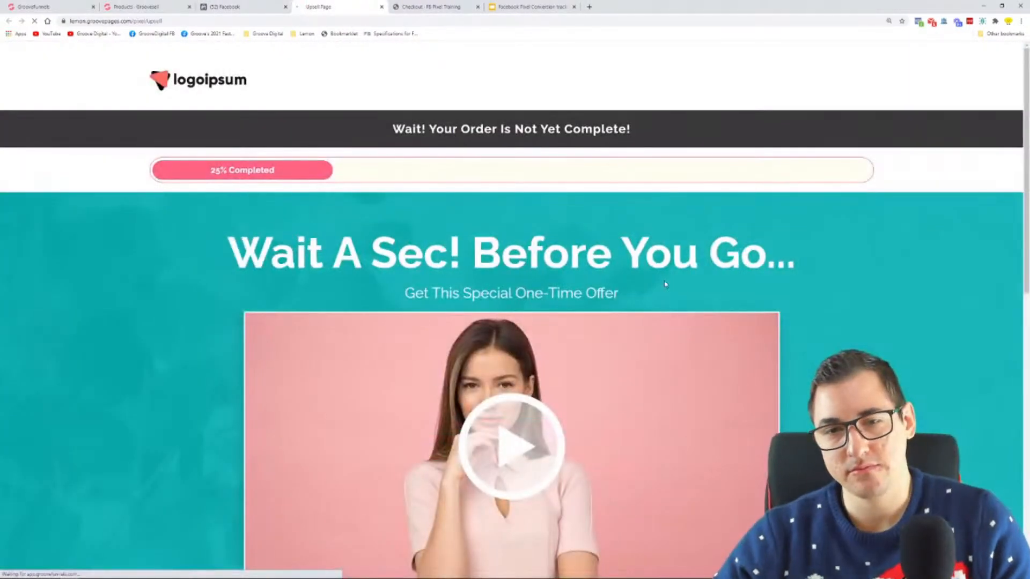
Look over the upsell page's video, order button, price and testimonials with the Event Setup Tool loaded
{"action": "key", "text": "ctrl+minus"}
{"action": "key", "text": "ctrl+minus"}
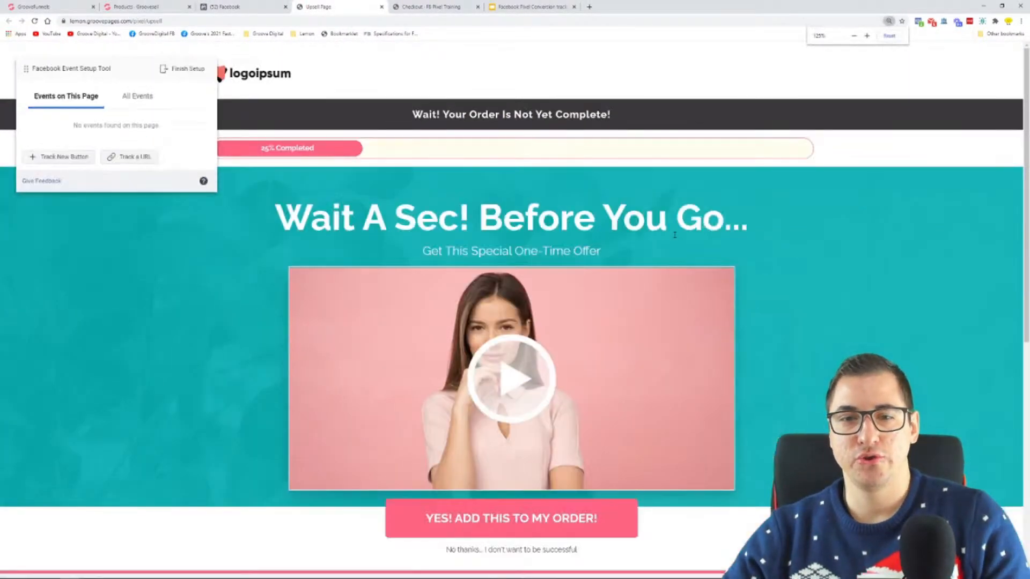
{"action": "scroll", "coordinate": [783, 207], "scroll_direction": "down", "scroll_amount": 4}
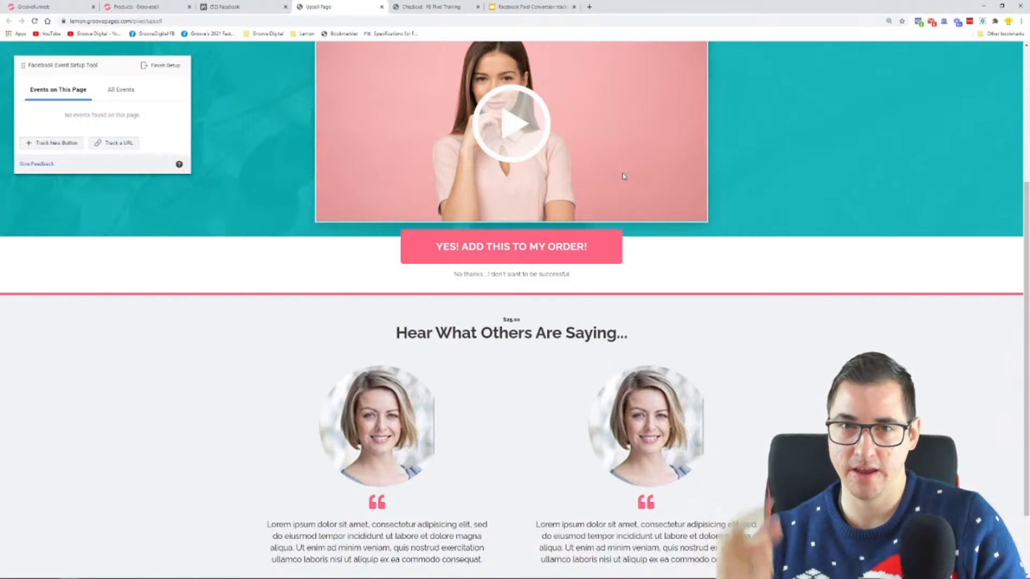
{"action": "scroll", "coordinate": [369, 160], "scroll_direction": "up", "scroll_amount": 2}
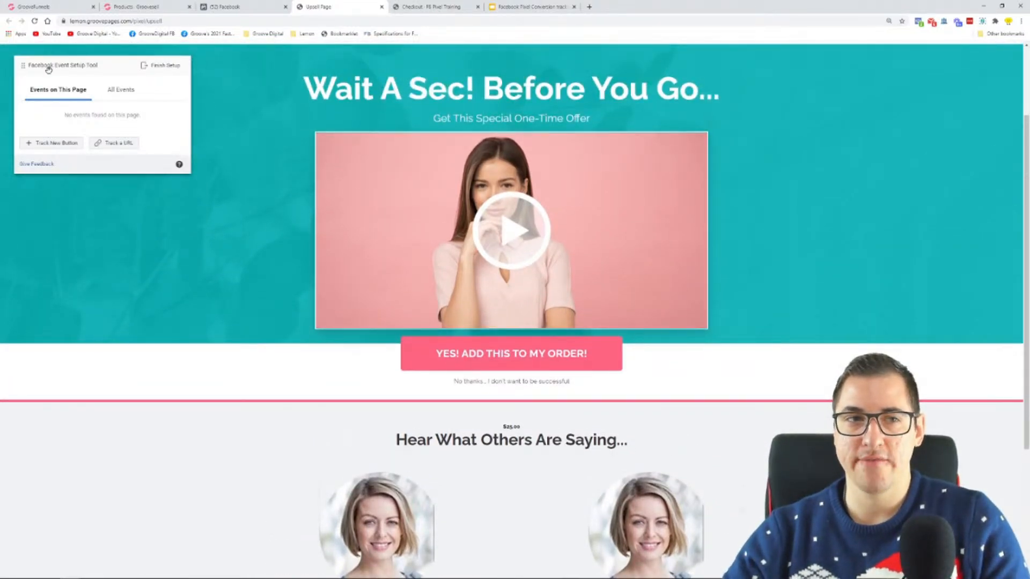
Switch to the Microsoft Whiteboard funnel diagram and sketch a payment card above the Order Page and Upsell with the rainbow pen
{"action": "left_click", "coordinate": [58, 147]}
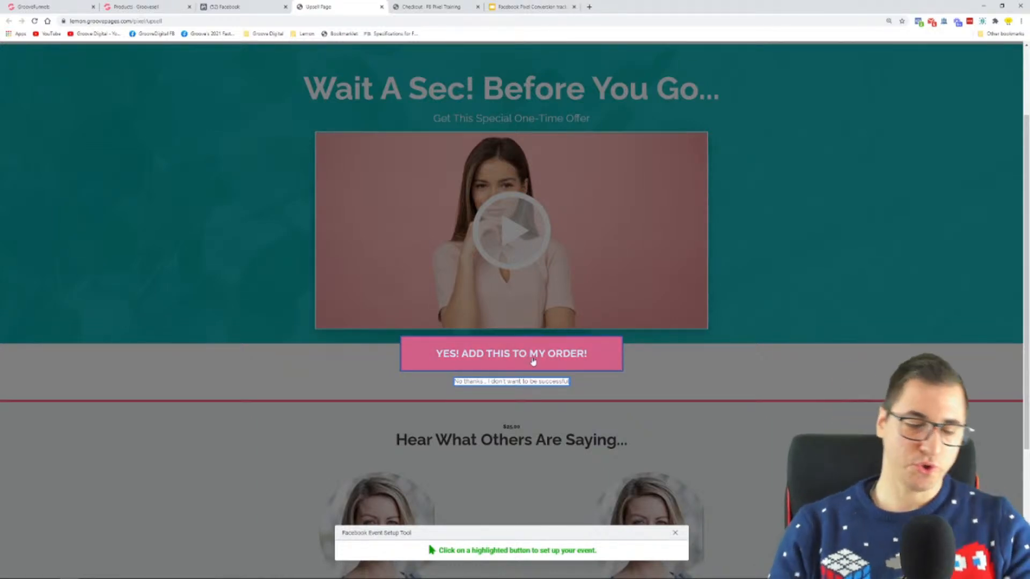
{"action": "left_click", "coordinate": [676, 533]}
{"action": "key", "text": "super"}
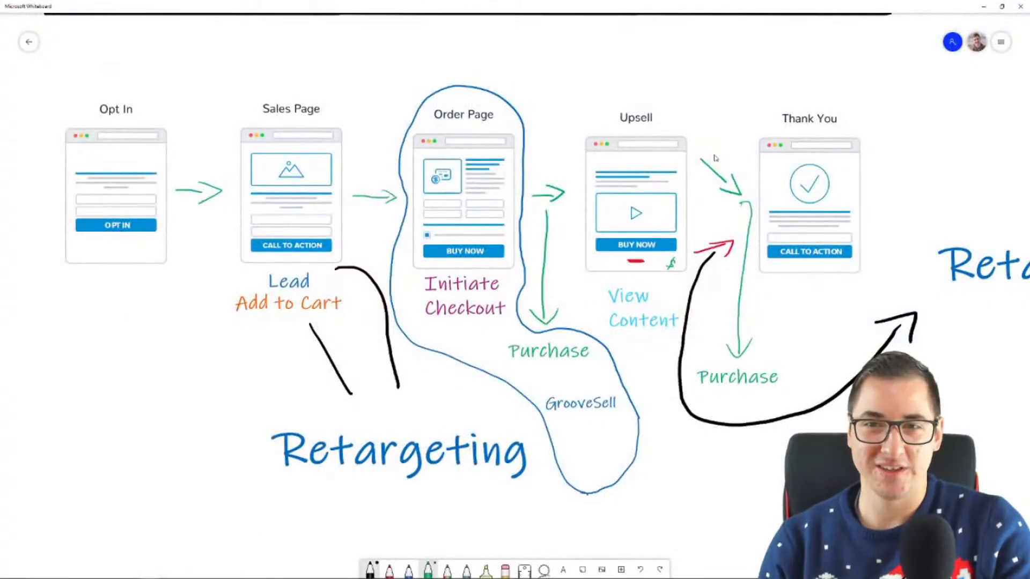
{"action": "left_click_drag", "start_coordinate": [639, 70], "coordinate": [591, 85]}
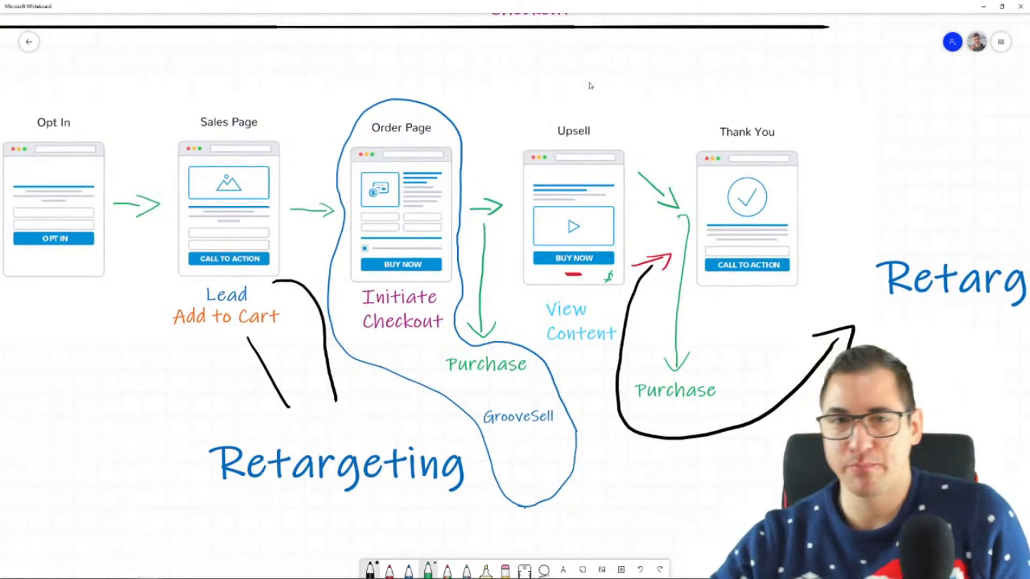
{"action": "mouse_move", "coordinate": [148, 578]}
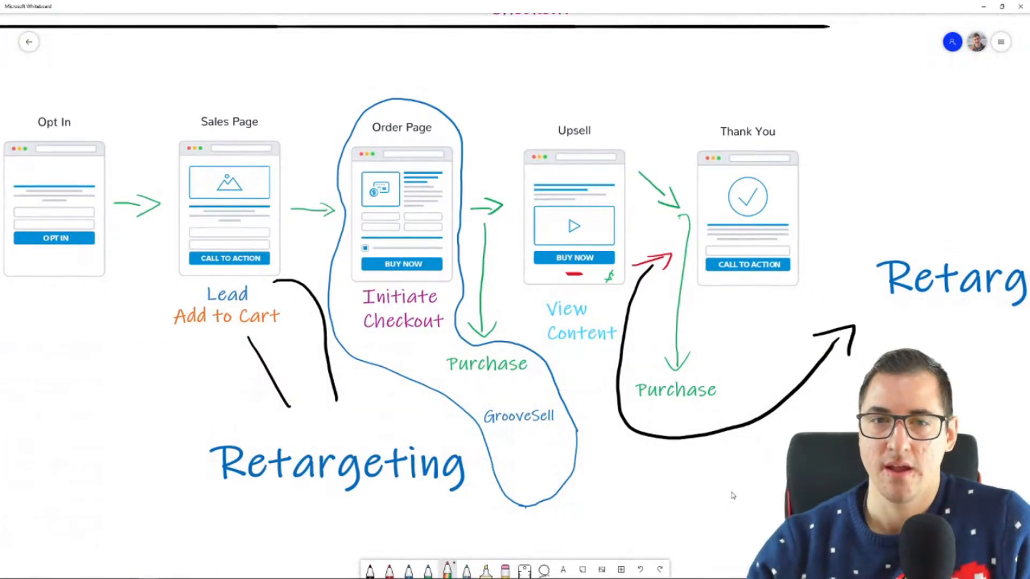
{"action": "mouse_move", "coordinate": [450, 97]}
{"action": "left_mouse_down"}
{"action": "mouse_move", "coordinate": [393, 77]}
{"action": "mouse_move", "coordinate": [361, 143]}
{"action": "mouse_move", "coordinate": [462, 142]}
{"action": "mouse_move", "coordinate": [406, 78]}
{"action": "mouse_move", "coordinate": [404, 156]}
{"action": "mouse_move", "coordinate": [450, 143]}
{"action": "left_mouse_up"}
{"action": "key", "text": "ctrl+z"}
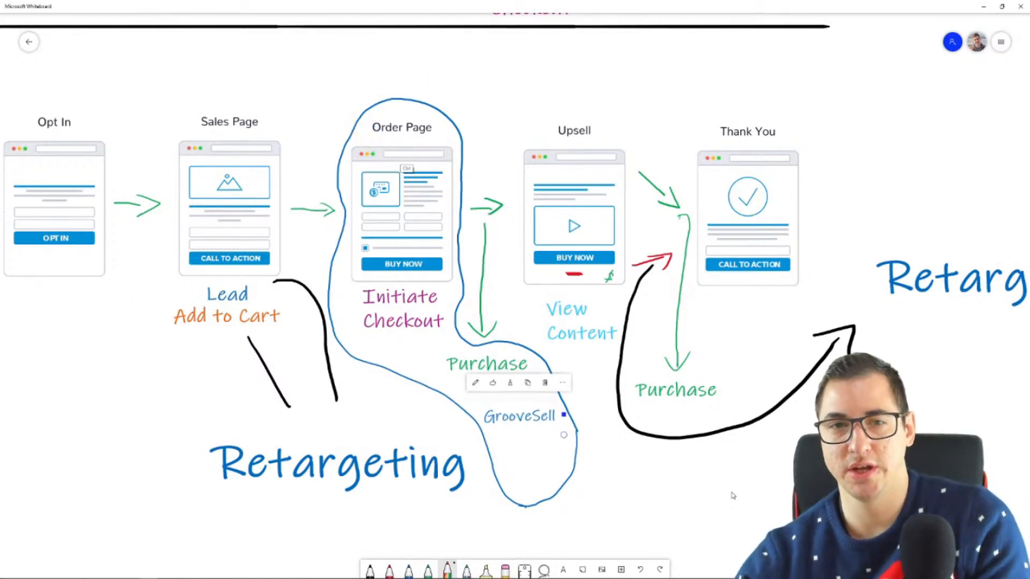
{"action": "mouse_move", "coordinate": [485, 50]}
{"action": "left_mouse_down"}
{"action": "mouse_move", "coordinate": [465, 77]}
{"action": "mouse_move", "coordinate": [545, 97]}
{"action": "mouse_move", "coordinate": [529, 53]}
{"action": "mouse_move", "coordinate": [484, 50]}
{"action": "left_mouse_up"}
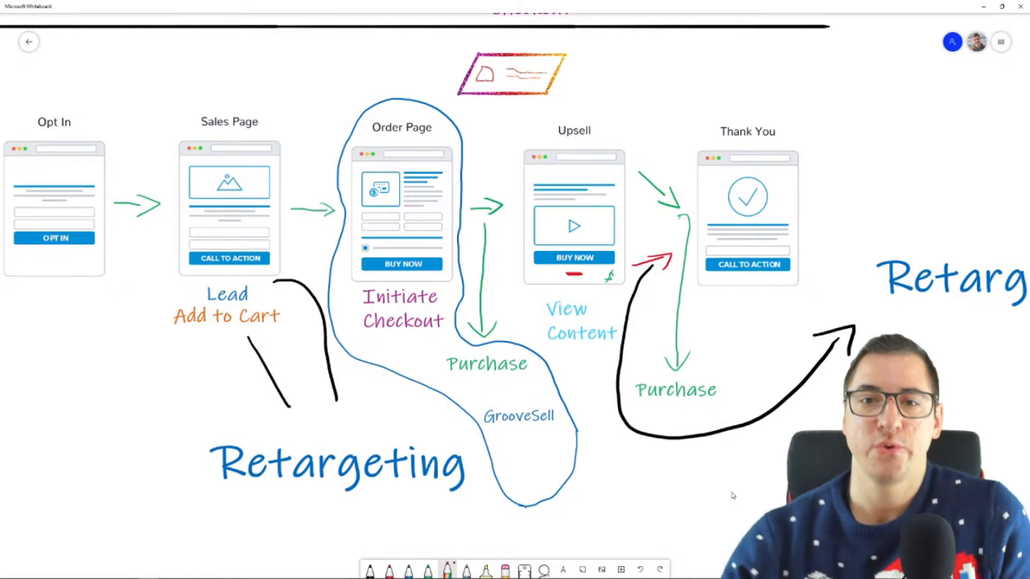
Sketch arrows from the card to the Order Page and Upsell, circle the Upsell title, and undo the Upsell marks
{"action": "left_click_drag", "start_coordinate": [463, 106], "coordinate": [454, 119]}
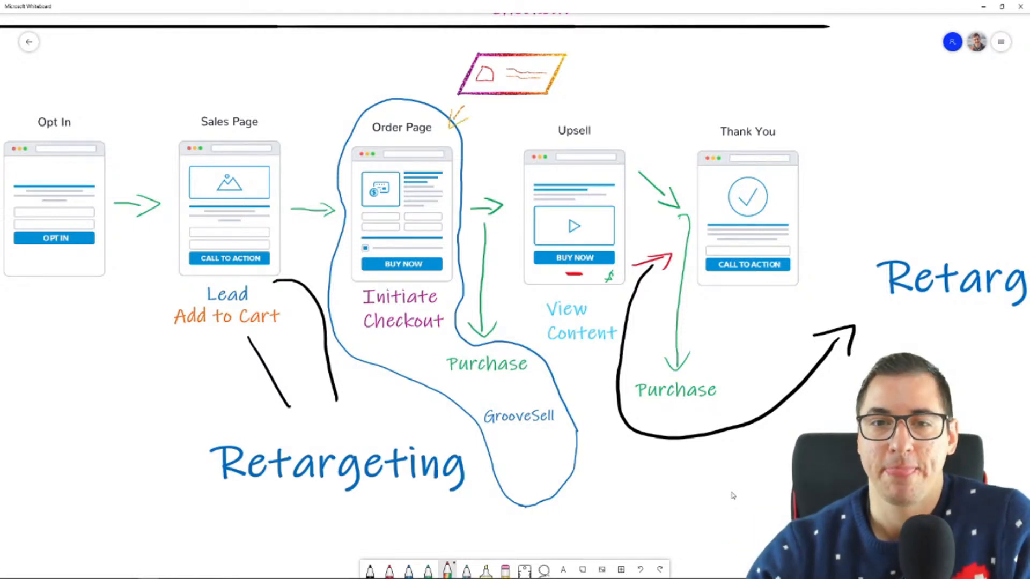
{"action": "mouse_move", "coordinate": [583, 113]}
{"action": "left_mouse_down"}
{"action": "mouse_move", "coordinate": [551, 139]}
{"action": "mouse_move", "coordinate": [603, 127]}
{"action": "mouse_move", "coordinate": [582, 111]}
{"action": "left_mouse_up"}
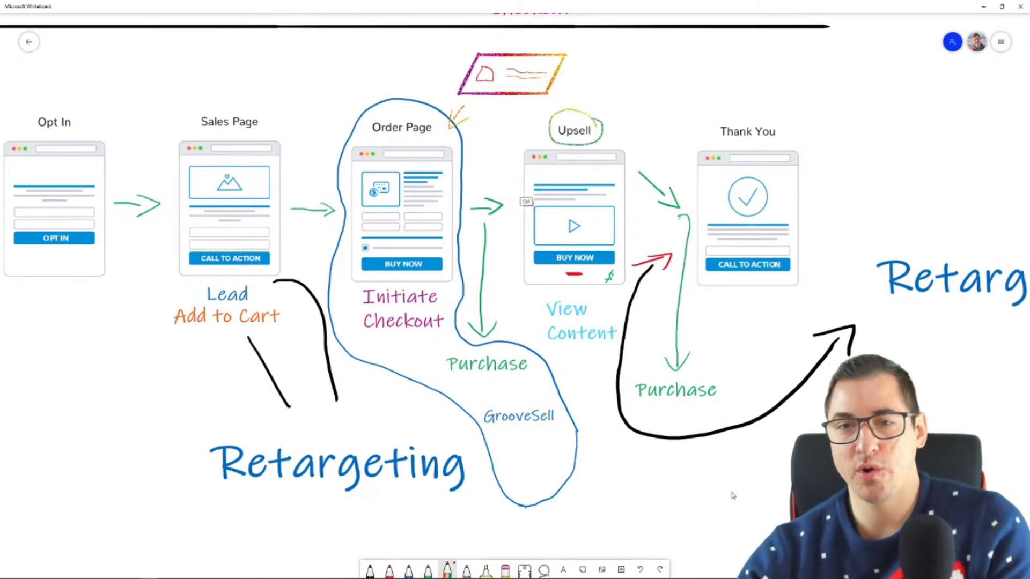
{"action": "left_click_drag", "start_coordinate": [535, 100], "coordinate": [555, 118]}
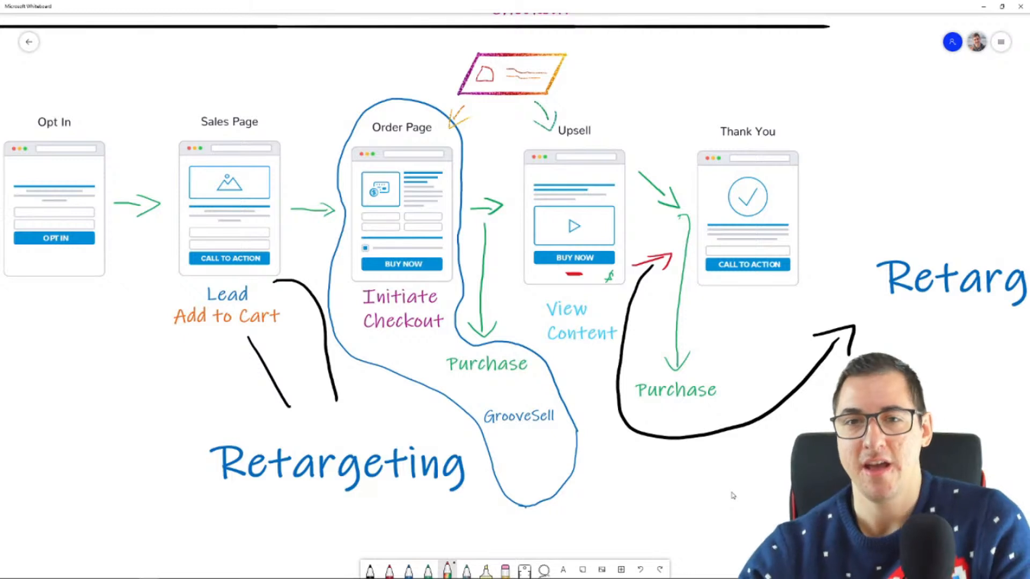
{"action": "key", "text": "ctrl+z"}
{"action": "key", "text": "ctrl+z"}
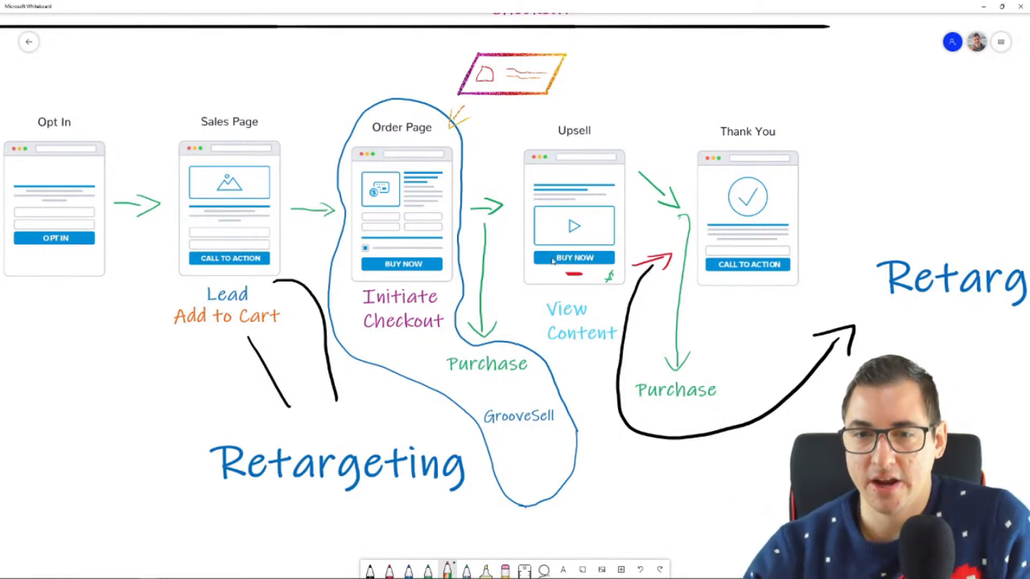
Circle the Upsell's Buy Now button, draw a line toward Purchase, and mark the red decline link below the button
{"action": "mouse_move", "coordinate": [623, 245]}
{"action": "left_mouse_down"}
{"action": "mouse_move", "coordinate": [603, 235]}
{"action": "mouse_move", "coordinate": [537, 241]}
{"action": "mouse_move", "coordinate": [601, 272]}
{"action": "mouse_move", "coordinate": [568, 232]}
{"action": "left_mouse_up"}
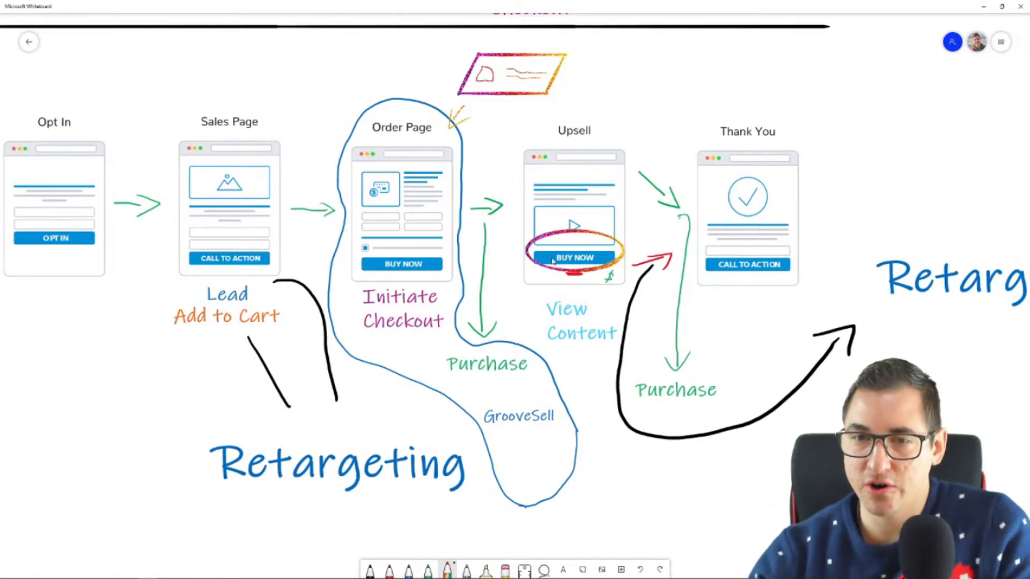
{"action": "left_click_drag", "start_coordinate": [626, 263], "coordinate": [662, 362]}
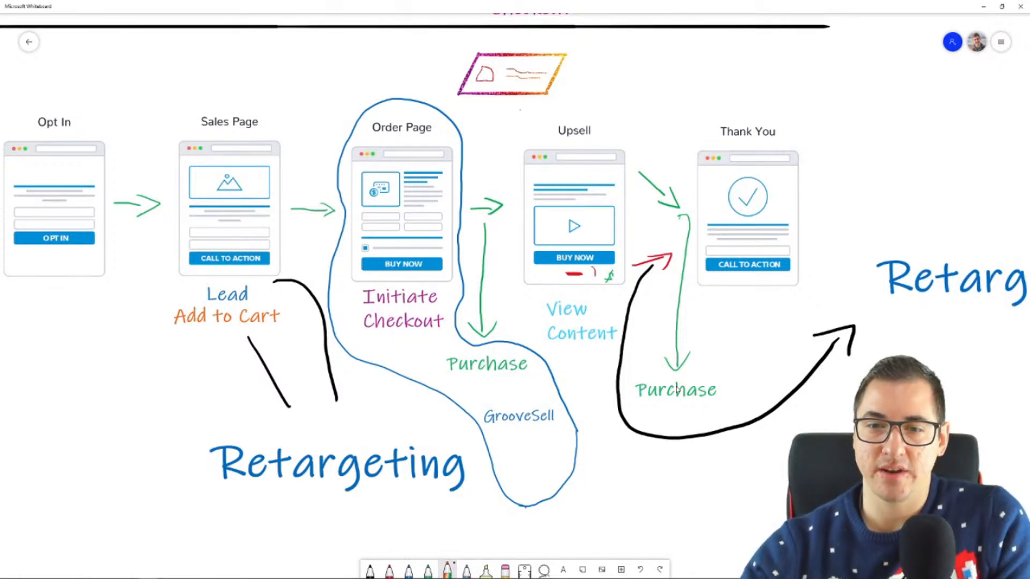
{"action": "mouse_move", "coordinate": [554, 274]}
{"action": "left_mouse_down"}
{"action": "mouse_move", "coordinate": [595, 286]}
{"action": "mouse_move", "coordinate": [582, 260]}
{"action": "left_mouse_up"}
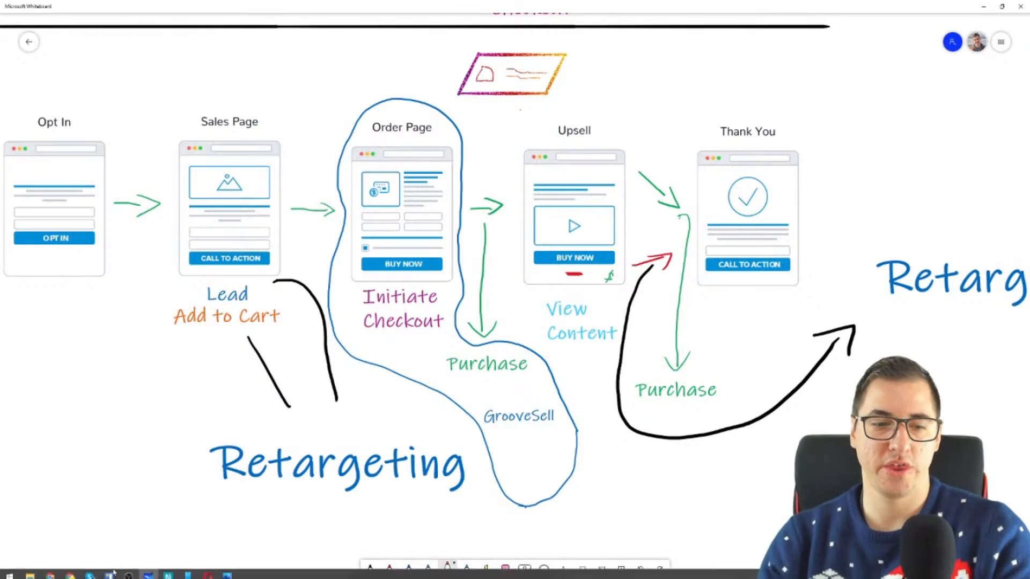
Return to the upsell page in Chrome and enlarge it to 150% with the order button and decline link in view
{"action": "mouse_move", "coordinate": [69, 571]}
{"action": "left_click", "coordinate": [74, 534]}
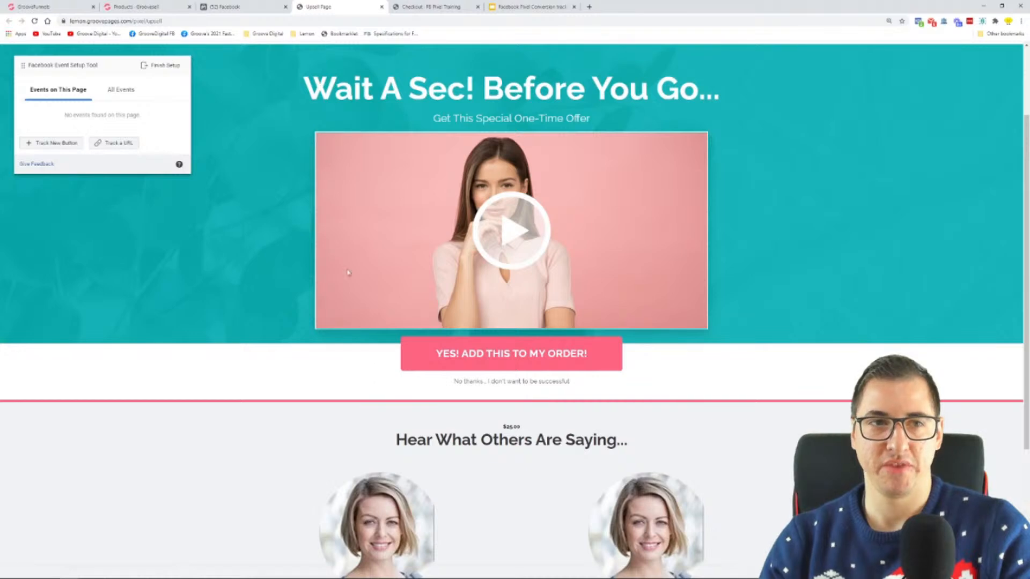
{"action": "key", "text": "ctrl+plus"}
{"action": "key", "text": "ctrl+plus"}
{"action": "key", "text": "ctrl+plus"}
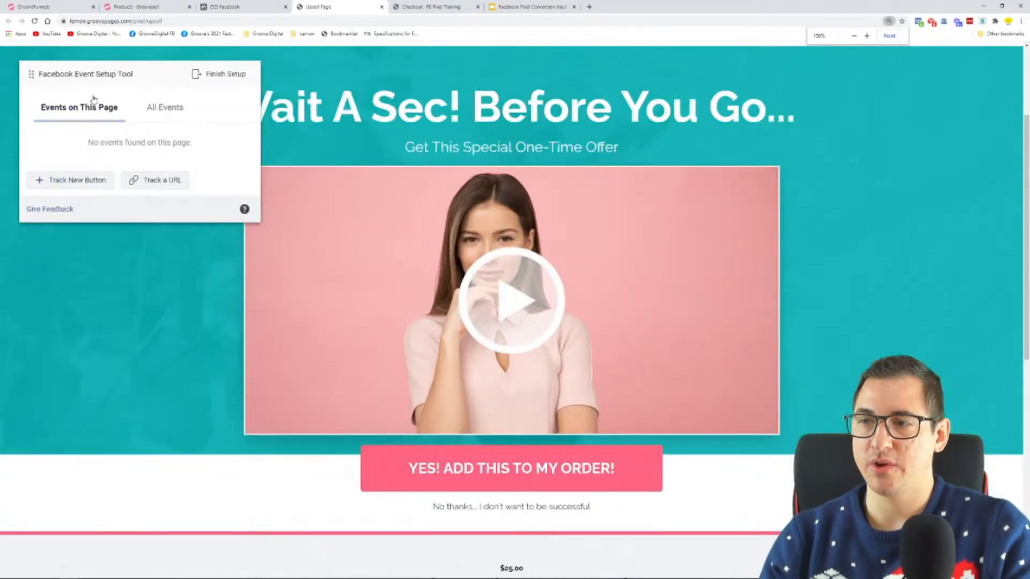
{"action": "scroll", "coordinate": [301, 320], "scroll_direction": "down", "scroll_amount": 1}
{"action": "scroll", "coordinate": [302, 320], "scroll_direction": "down", "scroll_amount": 1}
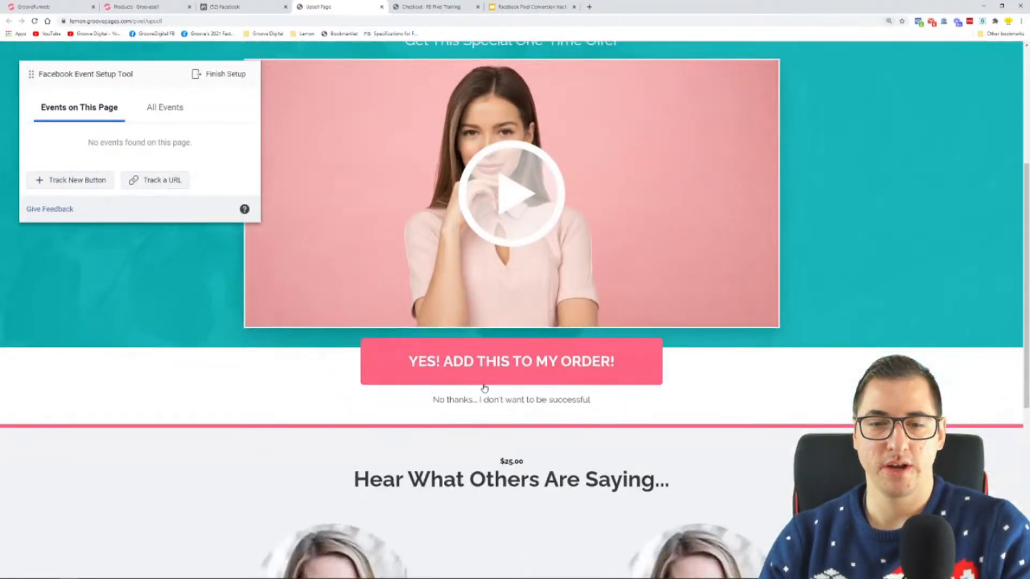
Track the "No thanks... I don't want to be successful" link as a new button with the View Content event
{"action": "left_click", "coordinate": [66, 183]}
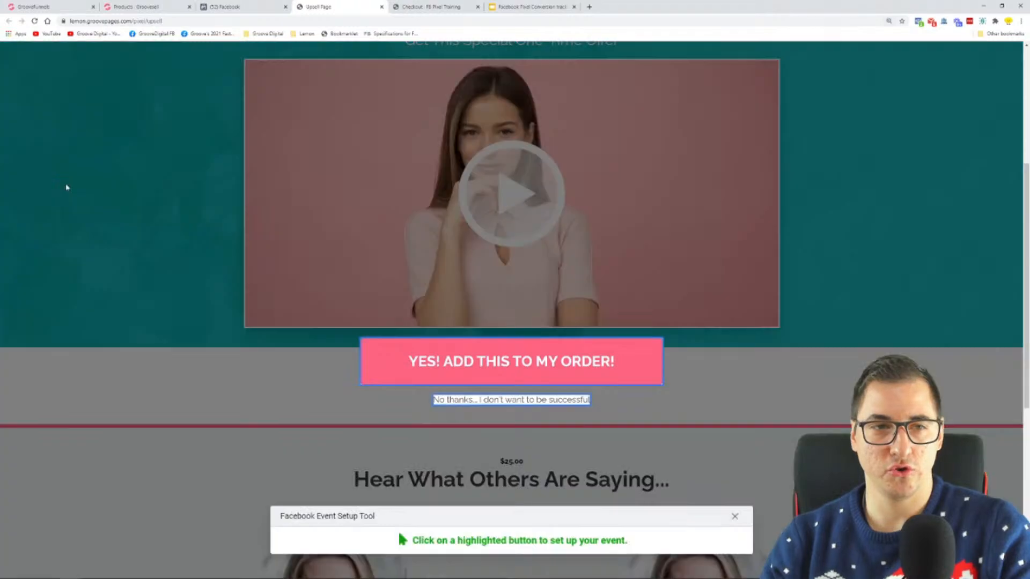
{"action": "left_click", "coordinate": [491, 401]}
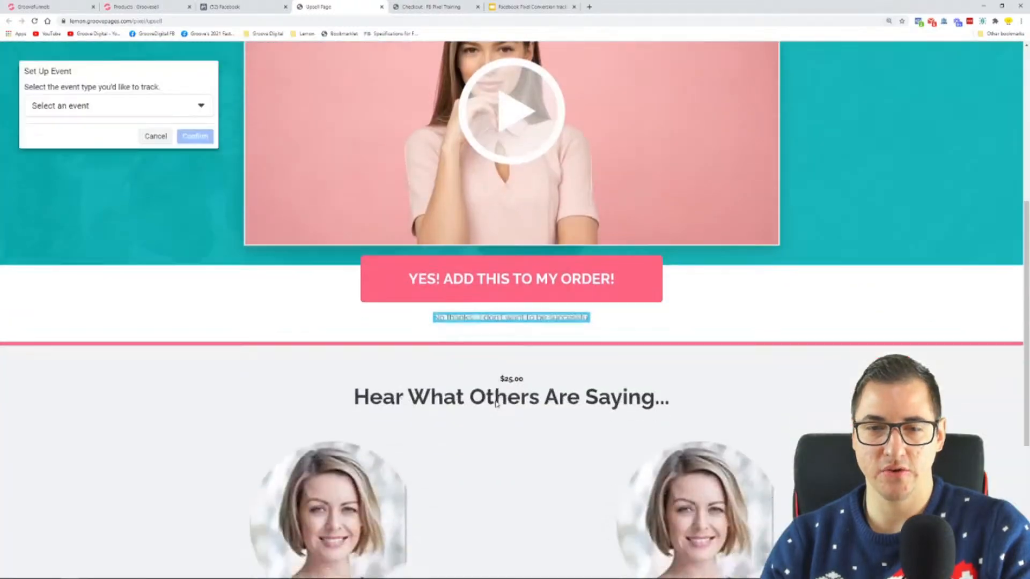
{"action": "left_click", "coordinate": [62, 109]}
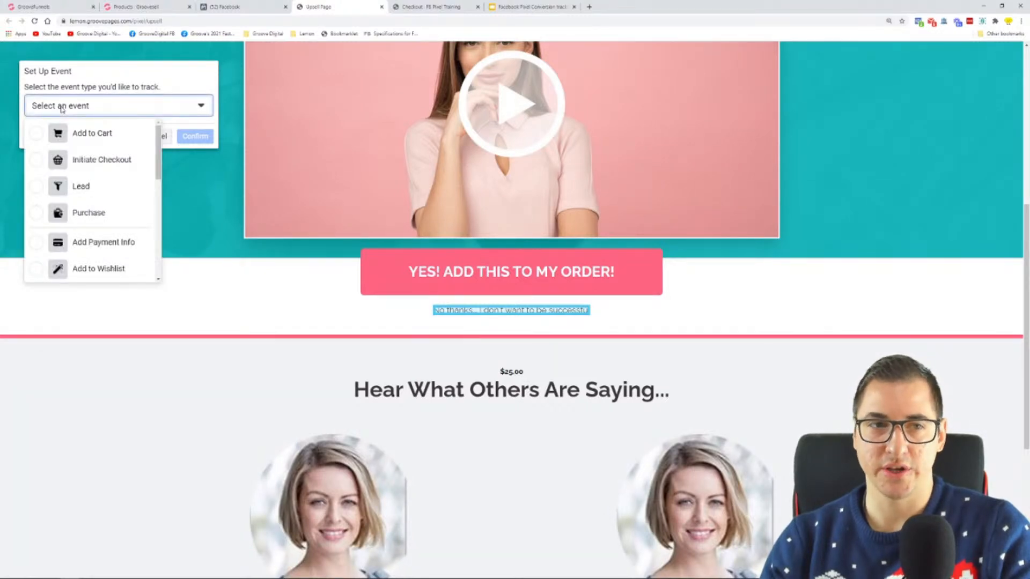
{"action": "scroll", "coordinate": [101, 139], "scroll_direction": "down", "scroll_amount": 4}
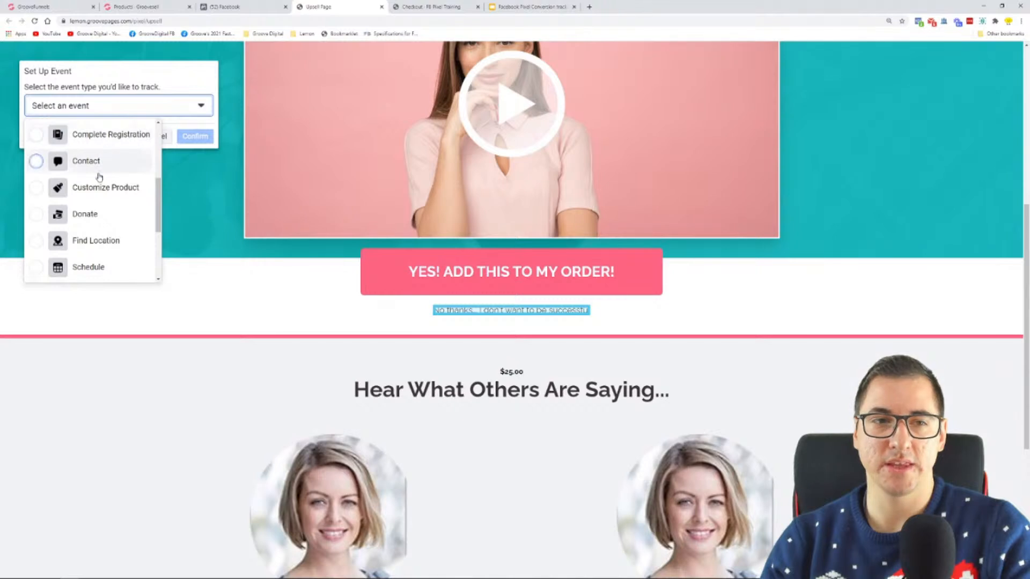
{"action": "scroll", "coordinate": [99, 173], "scroll_direction": "down", "scroll_amount": 3}
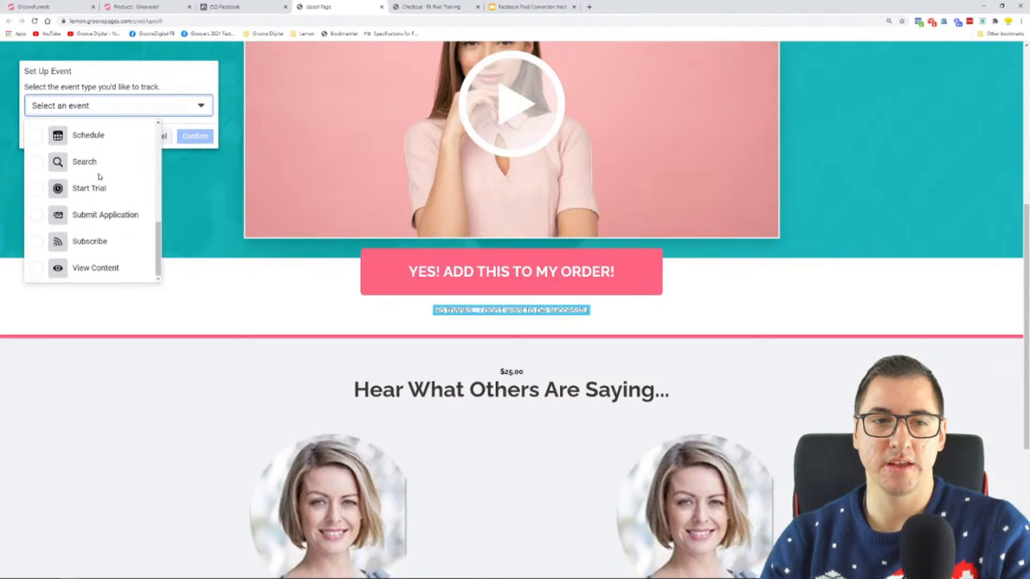
{"action": "left_click", "coordinate": [103, 270]}
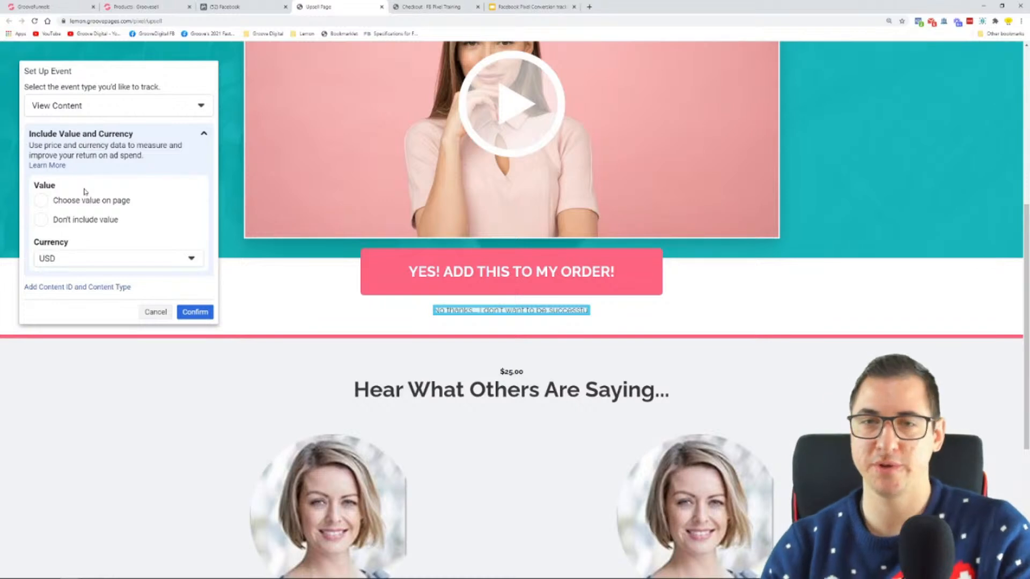
Switch to the whiteboard and draw a red arrow from the Upsell's decline link down to View Content
{"action": "mouse_move", "coordinate": [134, 577]}
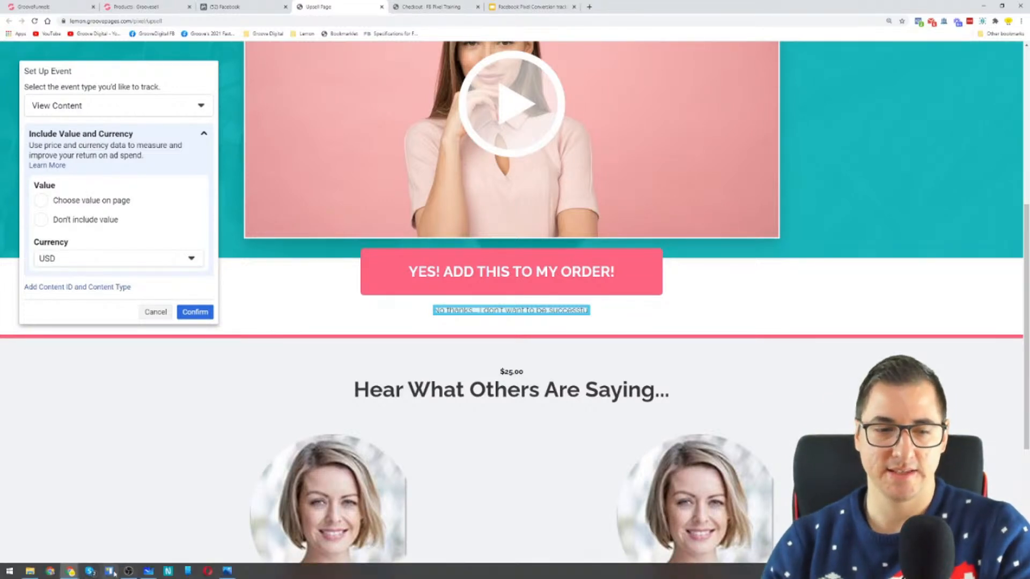
{"action": "left_click", "coordinate": [148, 572]}
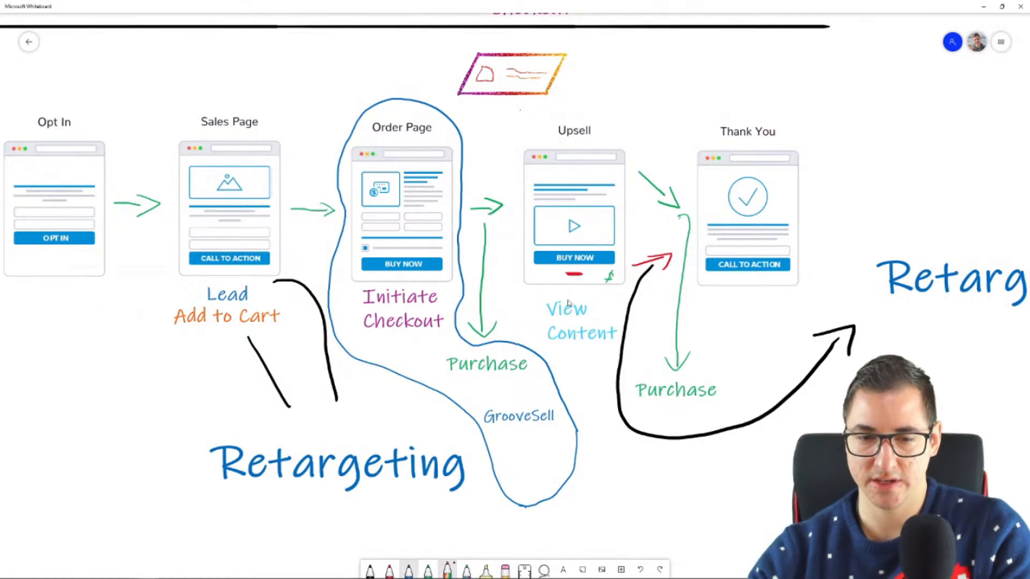
{"action": "left_click", "coordinate": [389, 570]}
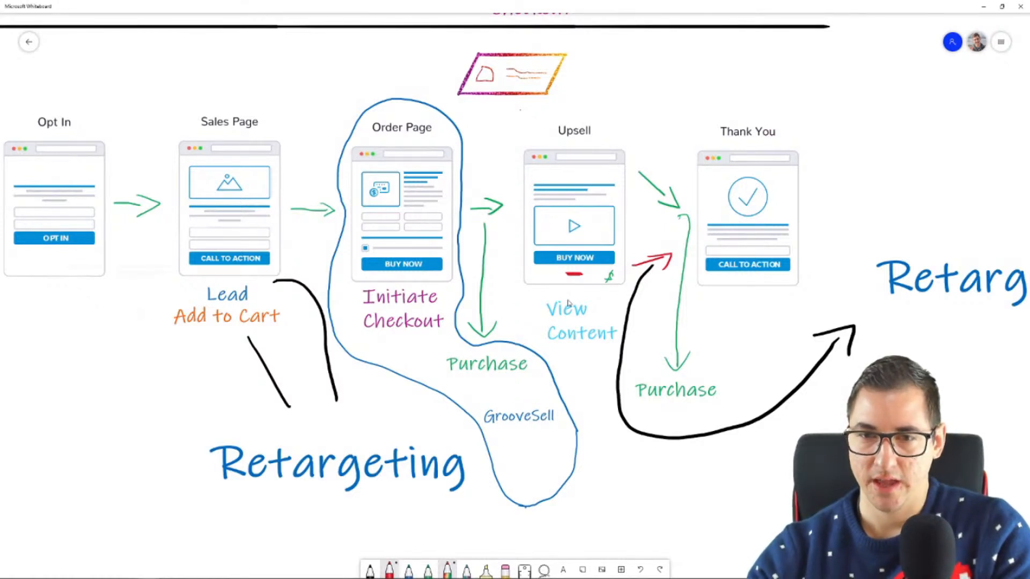
{"action": "left_click_drag", "start_coordinate": [565, 299], "coordinate": [578, 292]}
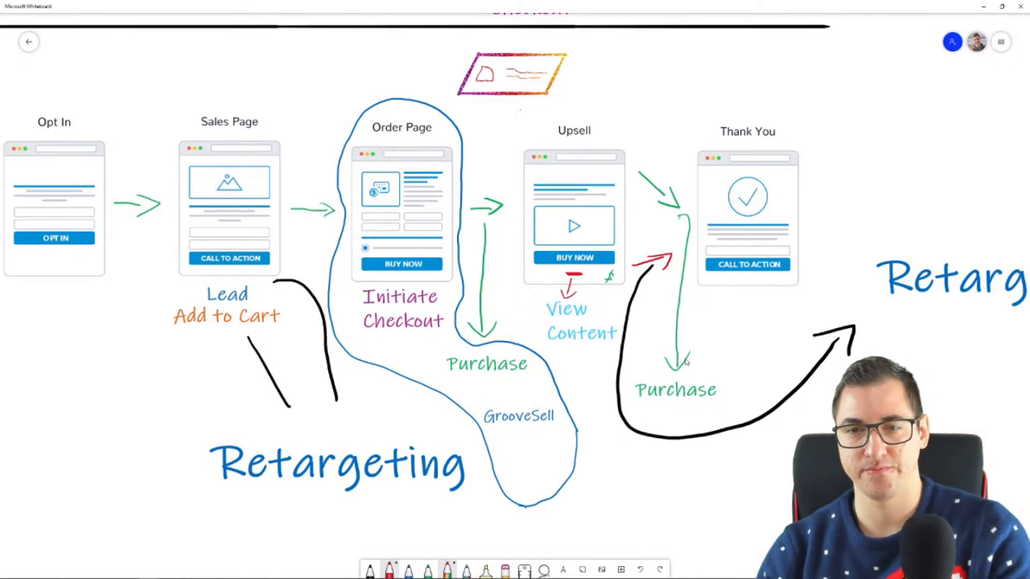
Return to the upsell page in Chrome and confirm the View Content event with no value included
{"action": "mouse_move", "coordinate": [78, 577]}
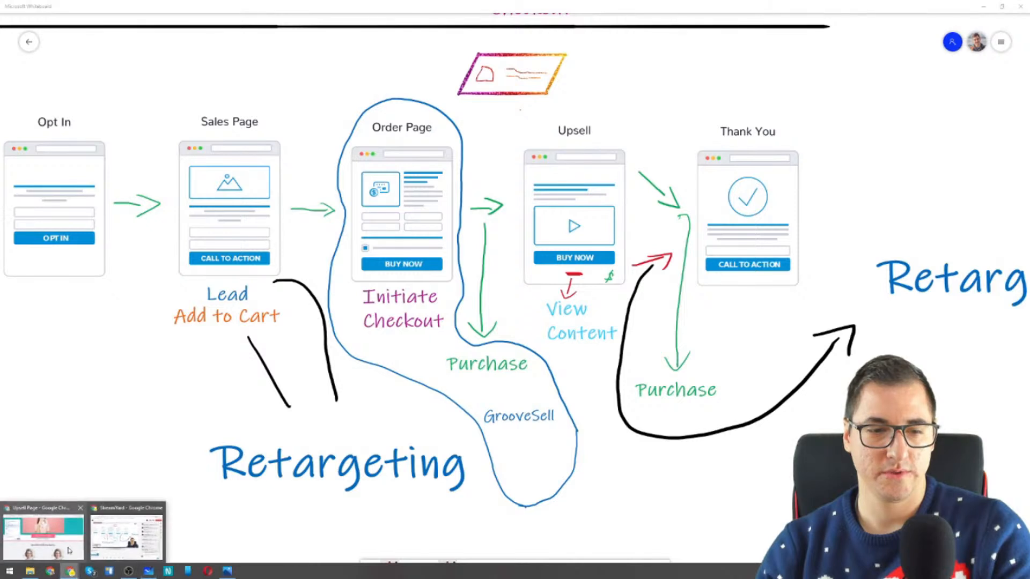
{"action": "left_click", "coordinate": [69, 551]}
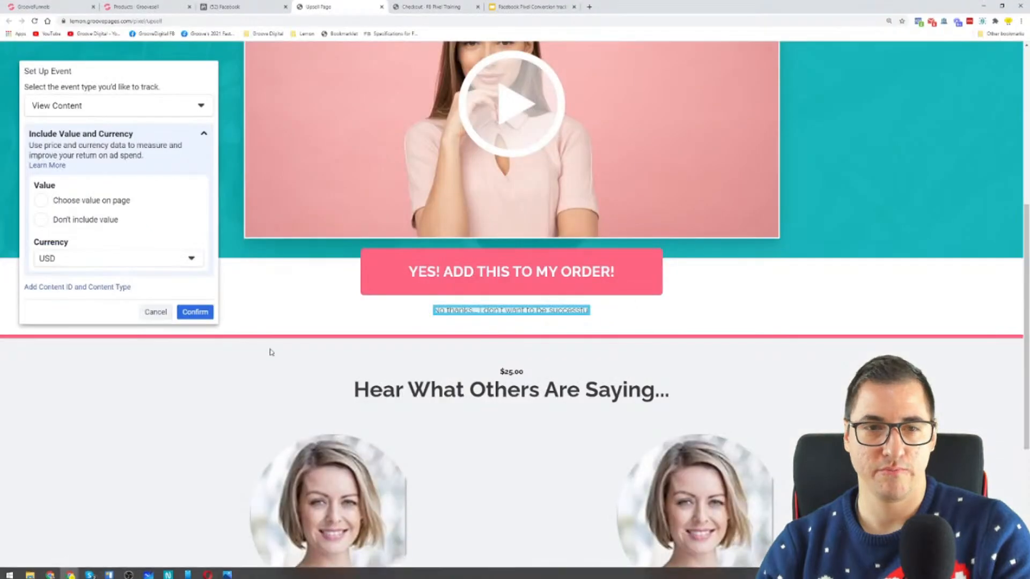
{"action": "left_click", "coordinate": [69, 221]}
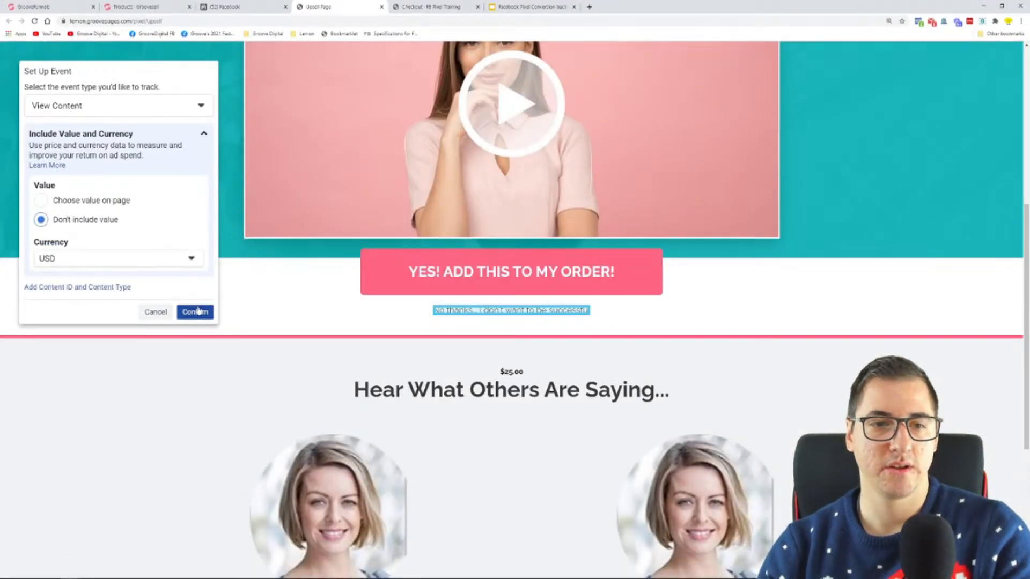
{"action": "left_click", "coordinate": [196, 312]}
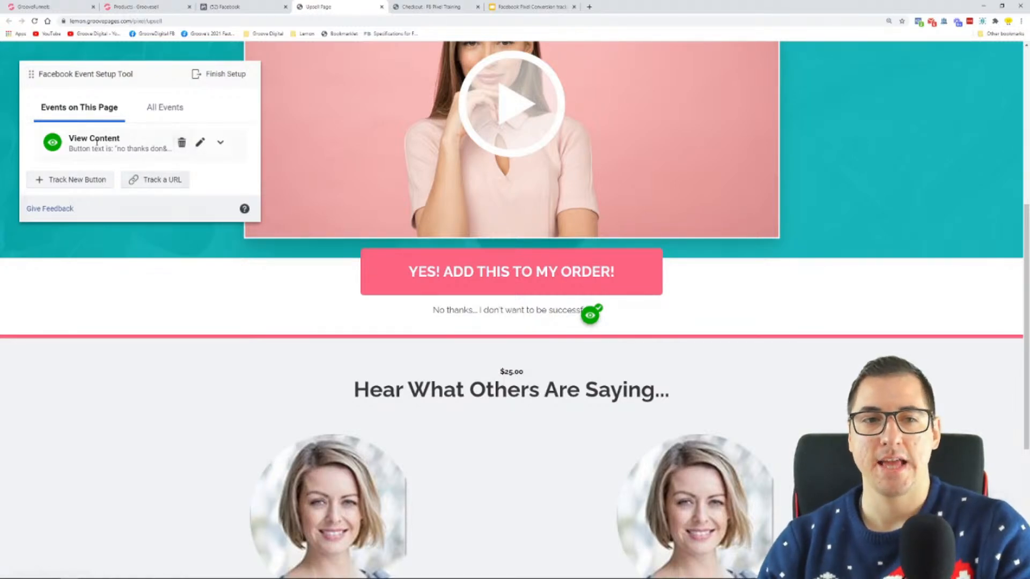
{"action": "left_click", "coordinate": [86, 184]}
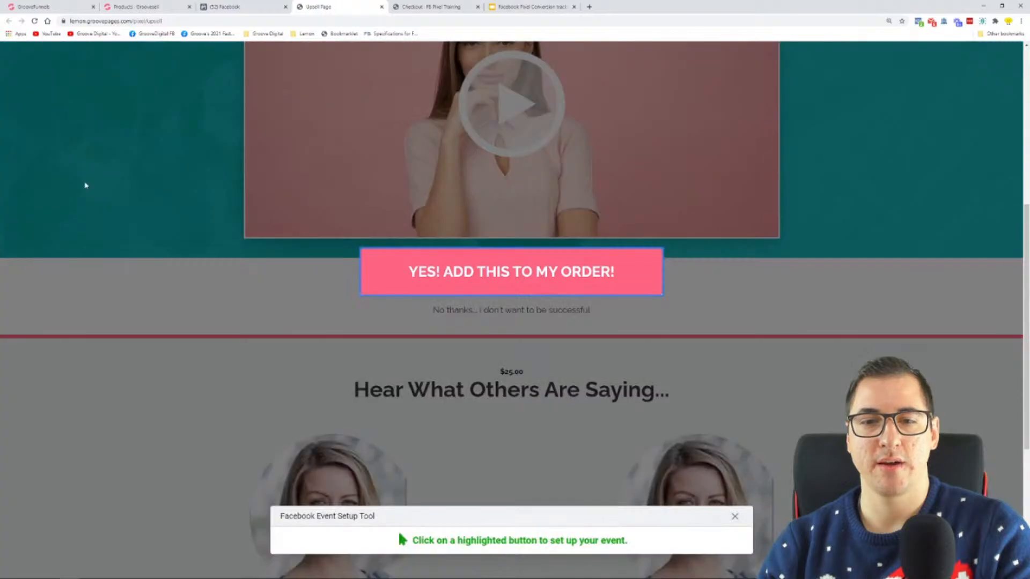
{"action": "left_click", "coordinate": [474, 271]}
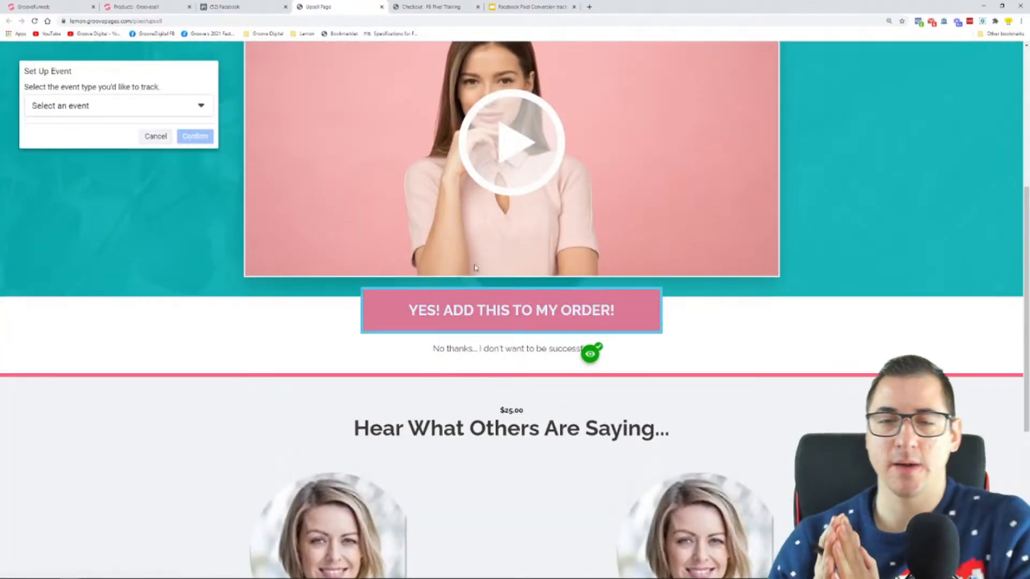
{"action": "left_click", "coordinate": [185, 110]}
{"action": "left_click", "coordinate": [106, 214]}
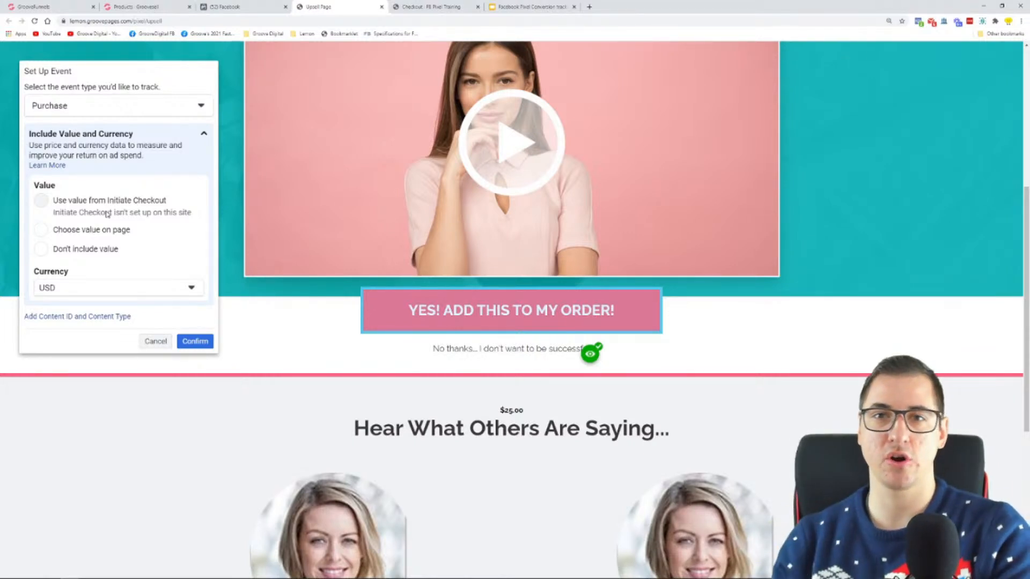
{"action": "left_click", "coordinate": [81, 231]}
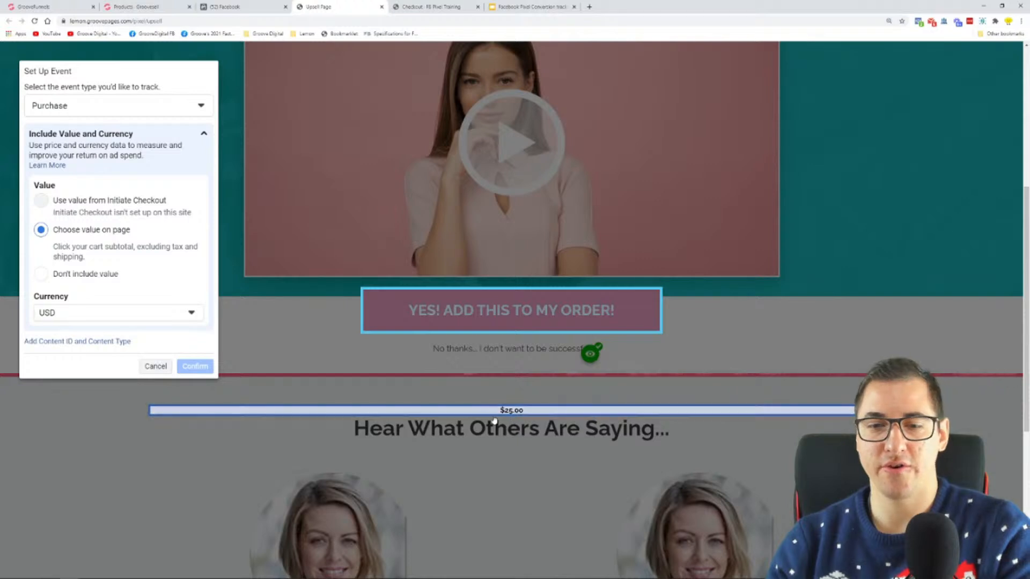
{"action": "scroll", "coordinate": [511, 421], "scroll_direction": "up", "scroll_amount": 5}
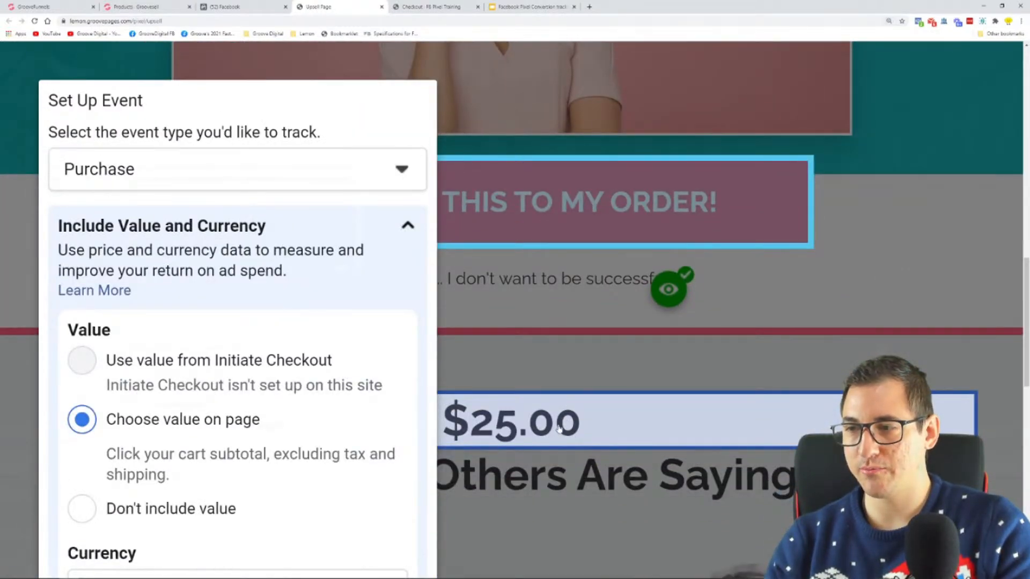
{"action": "scroll", "coordinate": [558, 426], "scroll_direction": "down", "scroll_amount": 2}
{"action": "scroll", "coordinate": [568, 390], "scroll_direction": "down", "scroll_amount": 1}
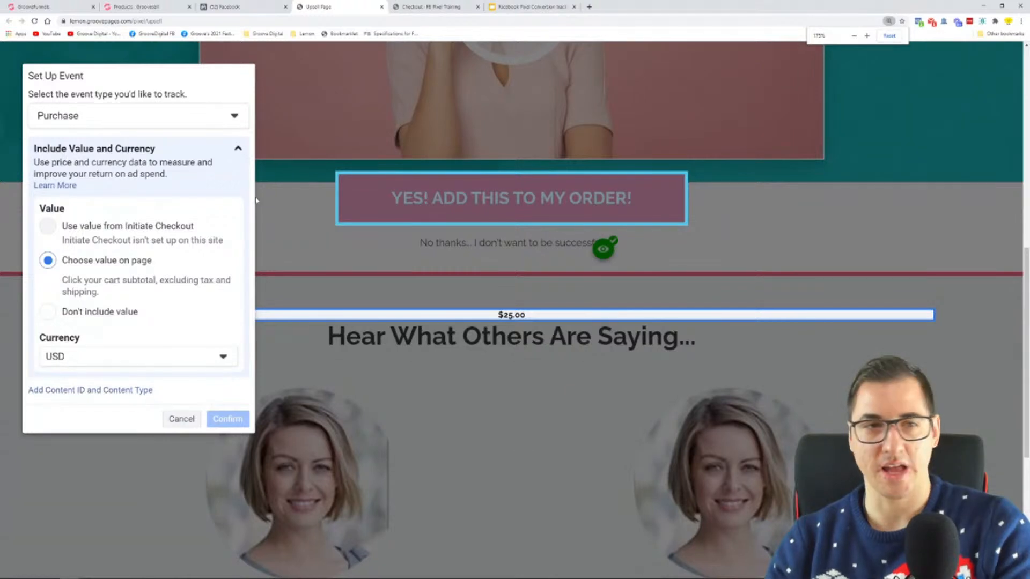
{"action": "left_click", "coordinate": [193, 418]}
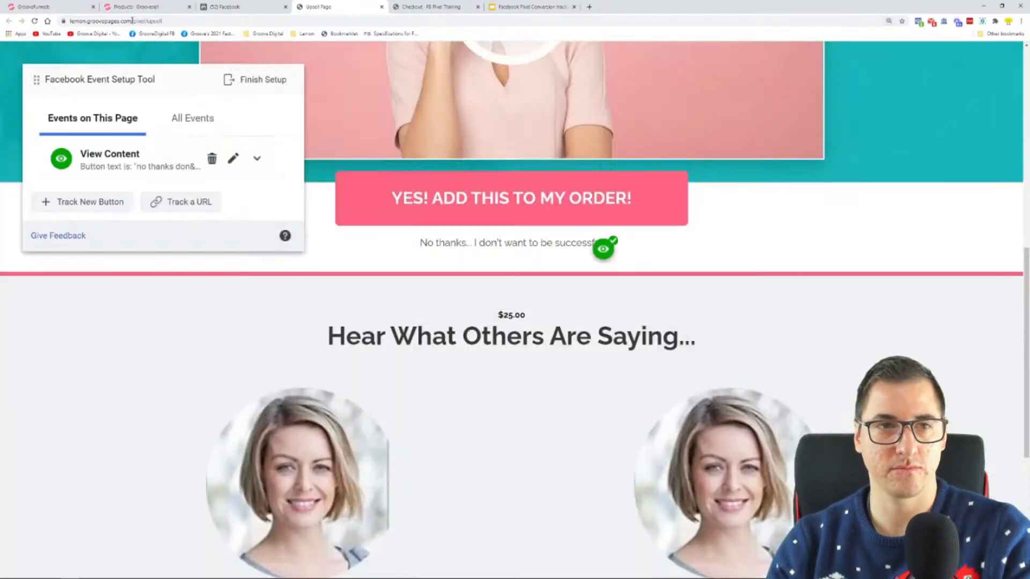
Switch to the GroovePages editor and delete the $25.00 text above the "Hear What Others Are Saying..." heading
{"action": "left_click", "coordinate": [65, 7]}
{"action": "scroll", "coordinate": [509, 215], "scroll_direction": "down", "scroll_amount": 1}
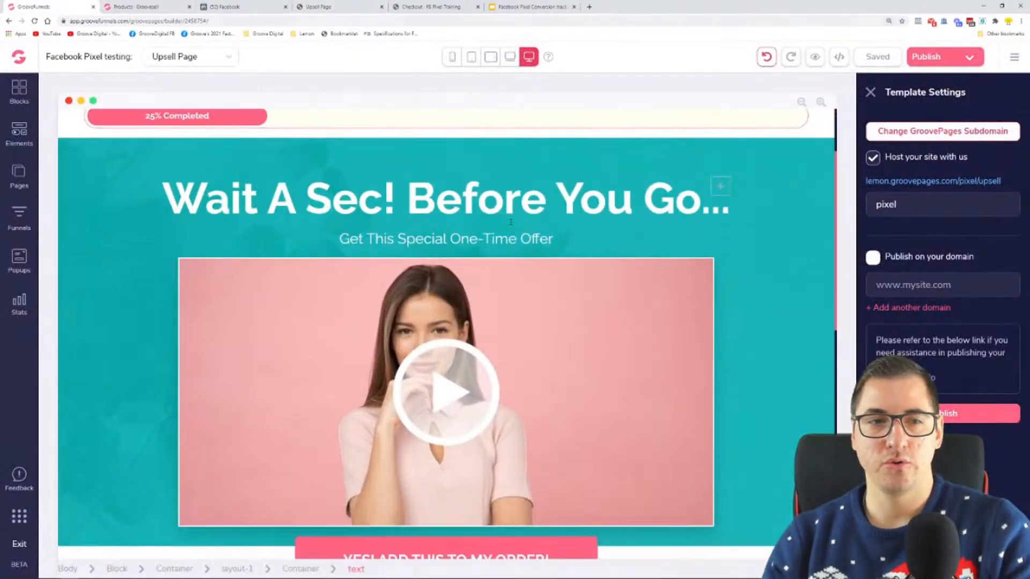
{"action": "scroll", "coordinate": [508, 215], "scroll_direction": "down", "scroll_amount": 5}
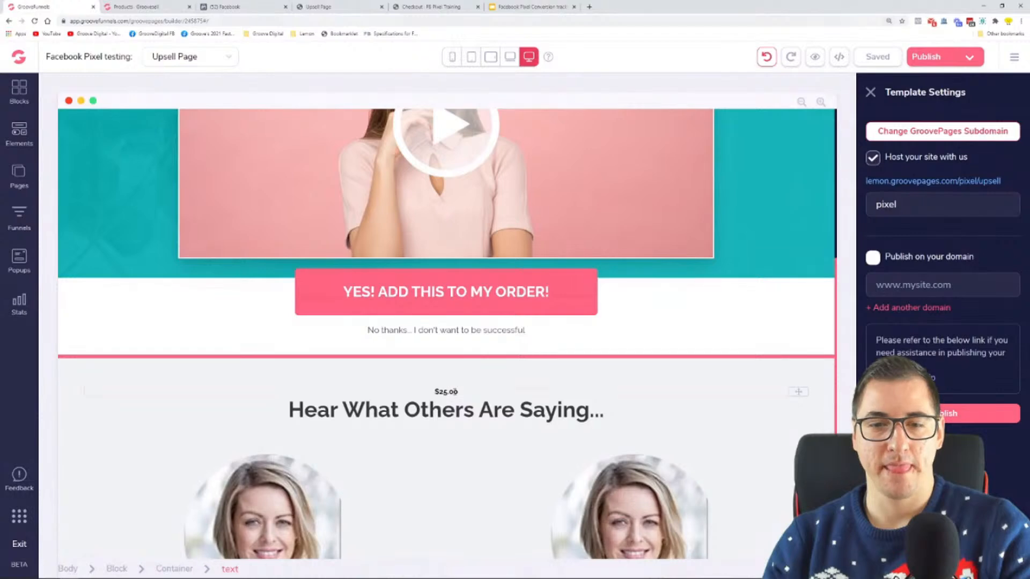
{"action": "left_click", "coordinate": [451, 392]}
{"action": "left_click", "coordinate": [115, 375]}
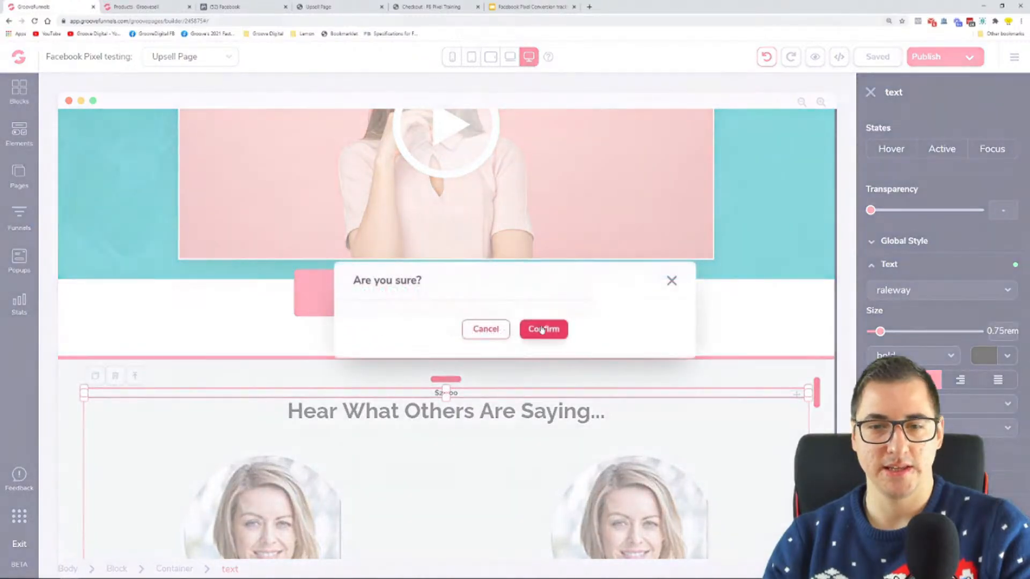
{"action": "left_click", "coordinate": [542, 330]}
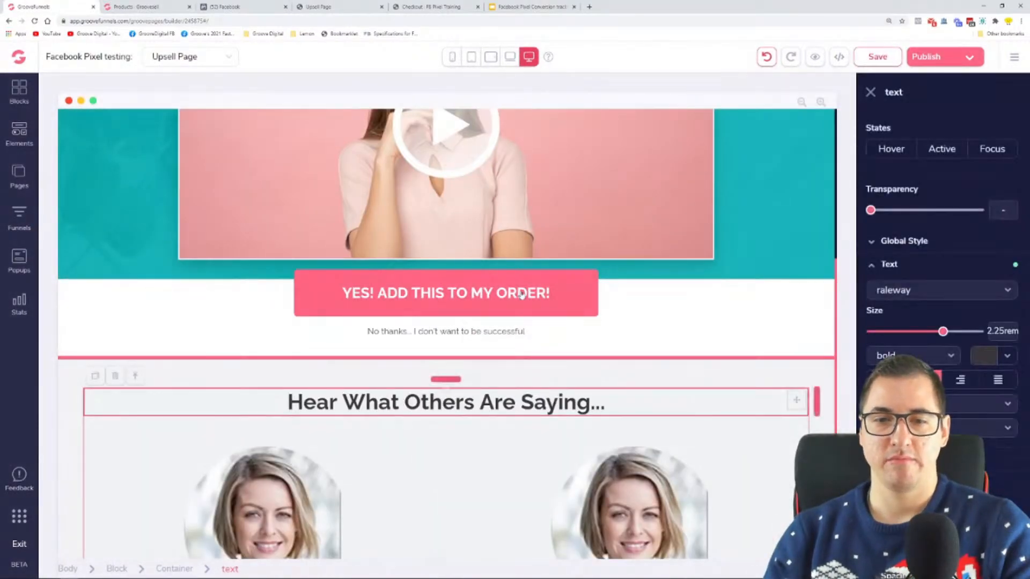
Duplicate the "Hear What Others Are Saying..." heading and replace the upper copy's text with "$25.00"
{"action": "scroll", "coordinate": [520, 294], "scroll_direction": "up", "scroll_amount": 8}
{"action": "scroll", "coordinate": [265, 245], "scroll_direction": "down", "scroll_amount": 3}
{"action": "scroll", "coordinate": [265, 245], "scroll_direction": "up", "scroll_amount": 3}
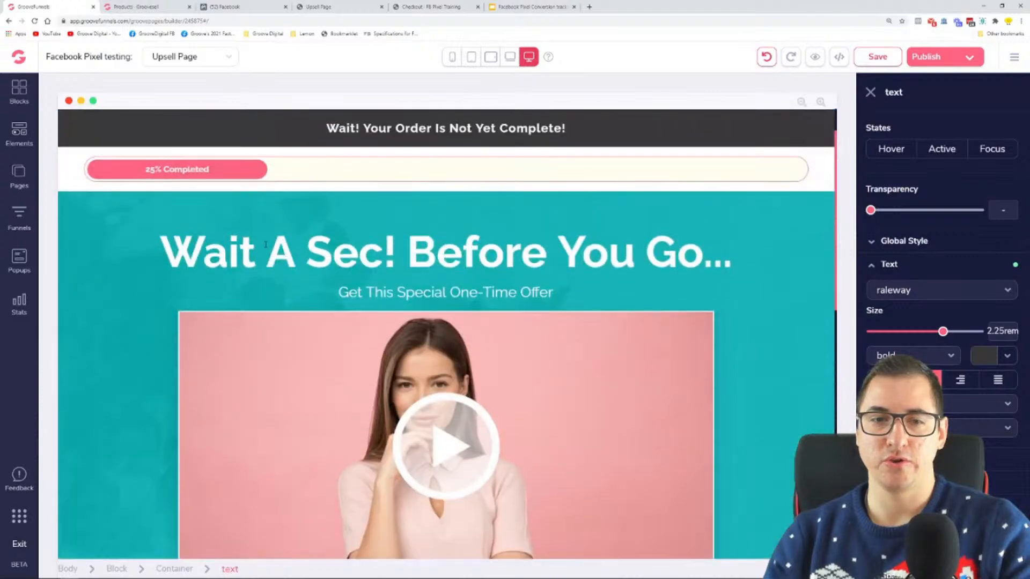
{"action": "scroll", "coordinate": [174, 240], "scroll_direction": "down", "scroll_amount": 6}
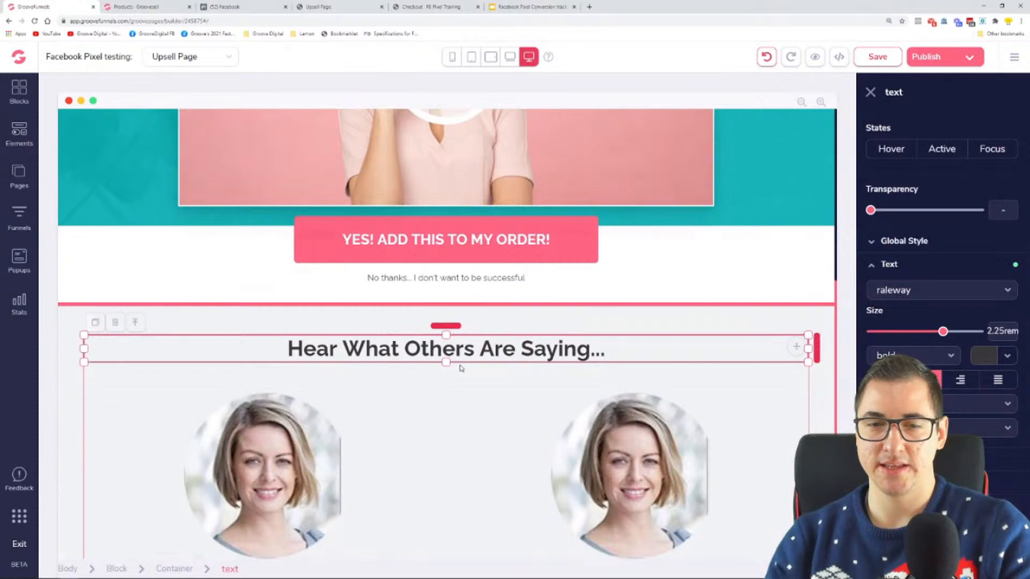
{"action": "left_click", "coordinate": [95, 322]}
{"action": "left_click", "coordinate": [468, 351]}
{"action": "double_click", "coordinate": [469, 351]}
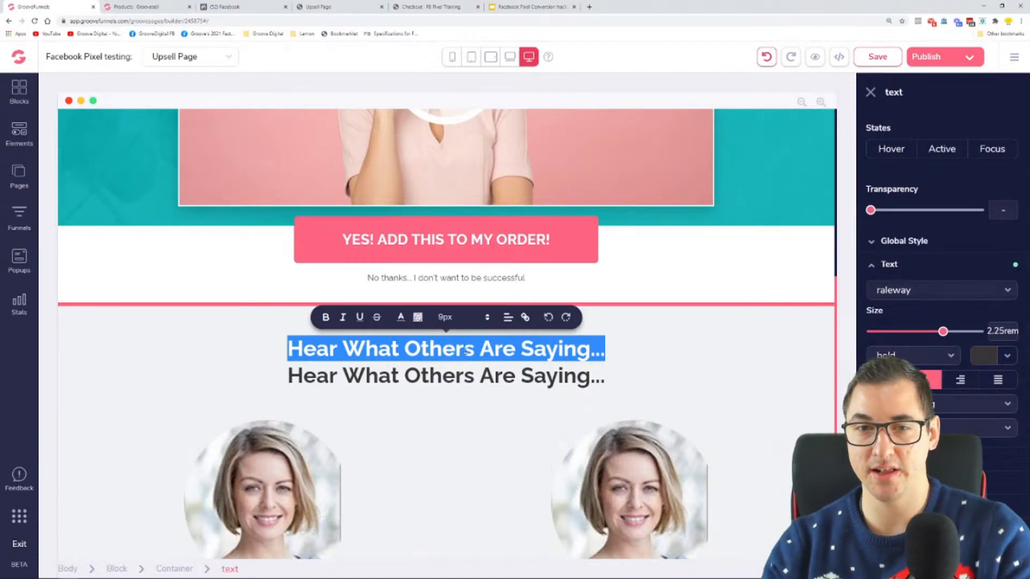
{"action": "type", "text": "$"}
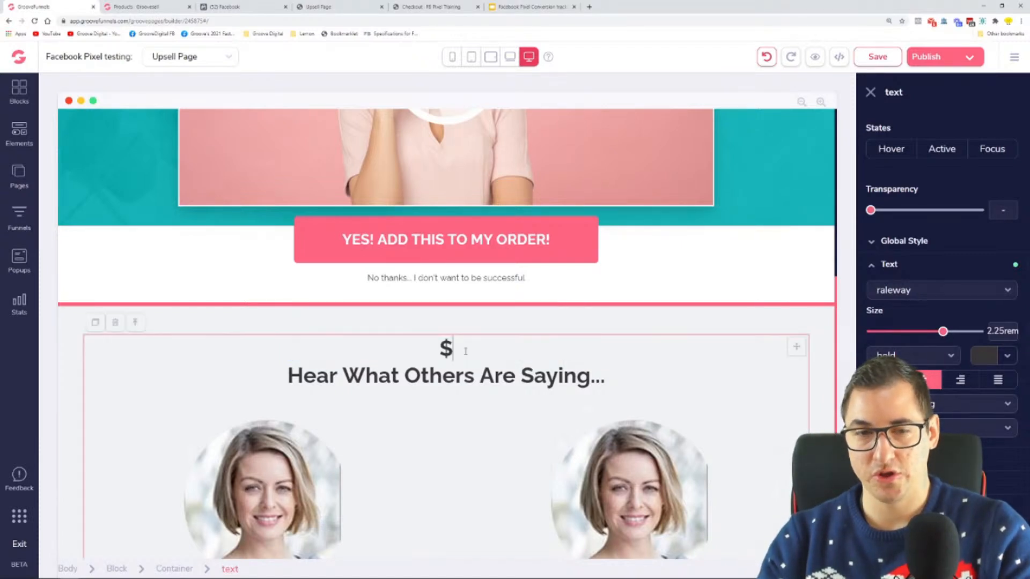
{"action": "type", "text": "25.00"}
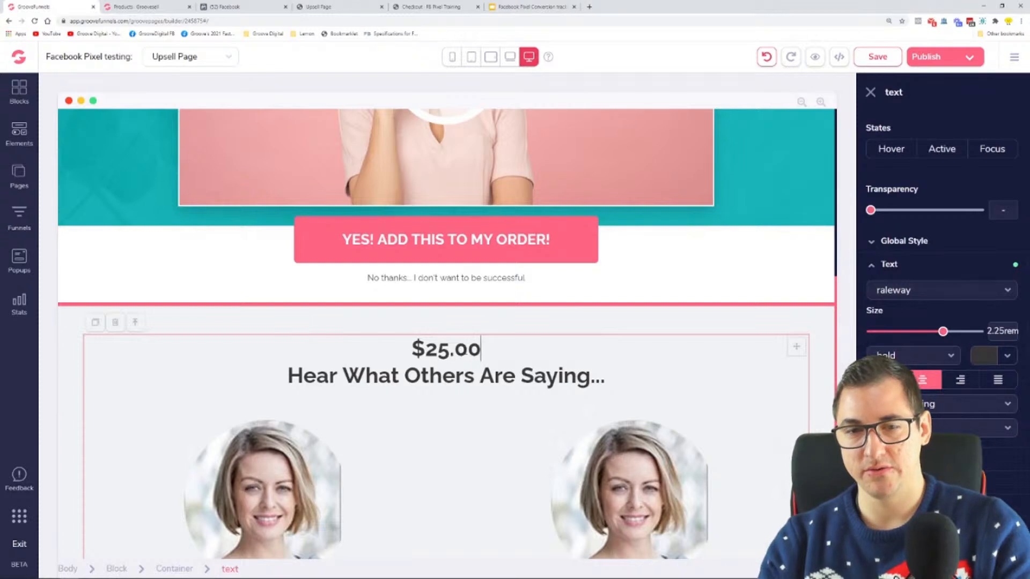
Set the $25.00 text to 0.75rem in the light color #F0F2F4 and publish the upsell page
{"action": "left_click_drag", "start_coordinate": [945, 335], "coordinate": [880, 332]}
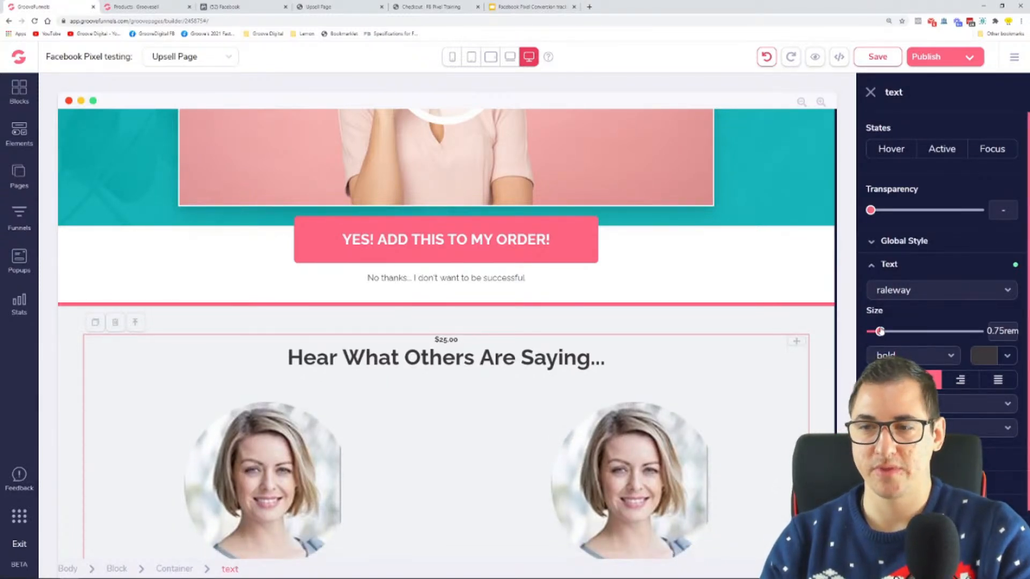
{"action": "left_click", "coordinate": [1007, 356]}
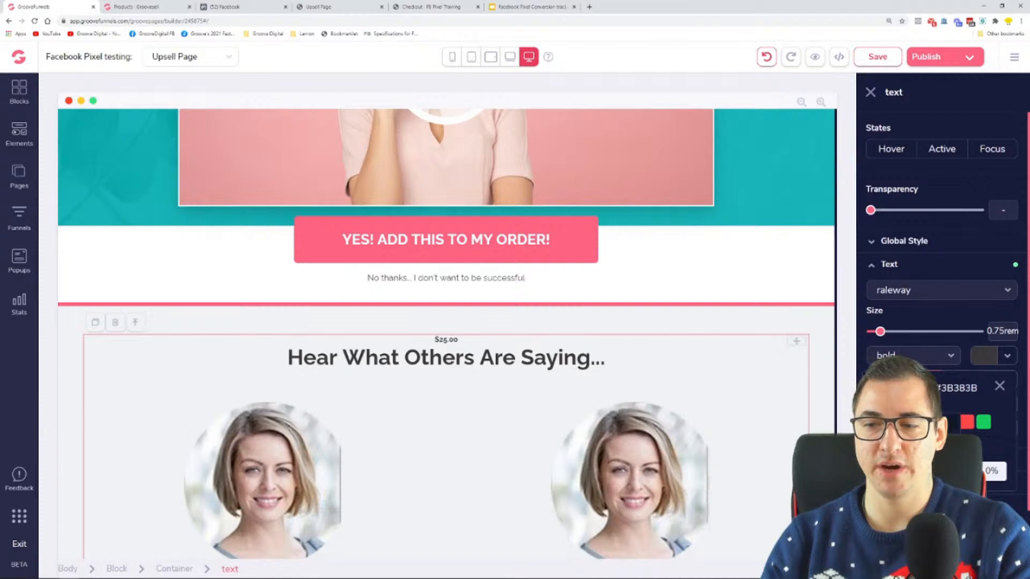
{"action": "left_click", "coordinate": [951, 422]}
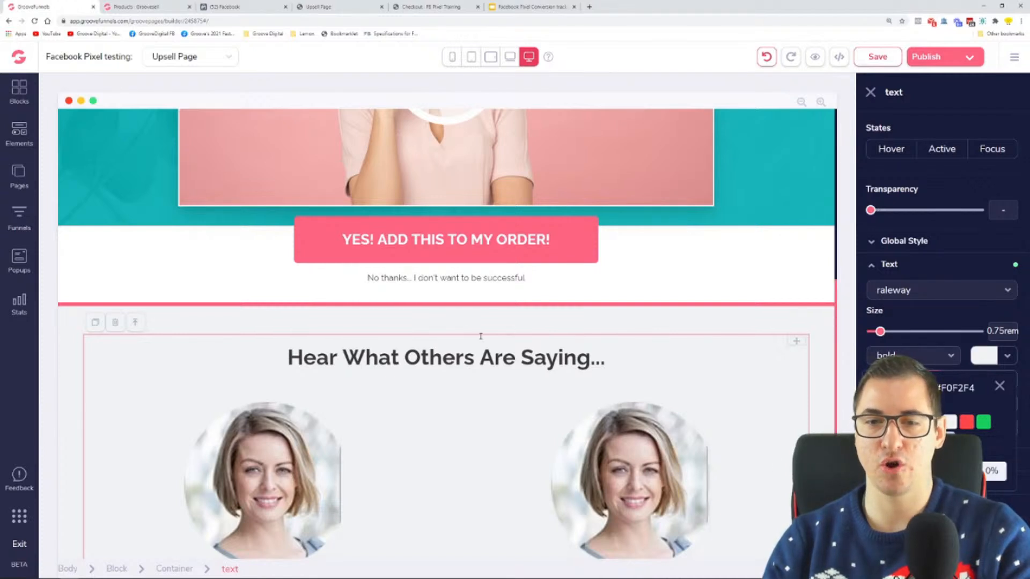
{"action": "left_click", "coordinate": [442, 324]}
{"action": "left_click", "coordinate": [923, 57]}
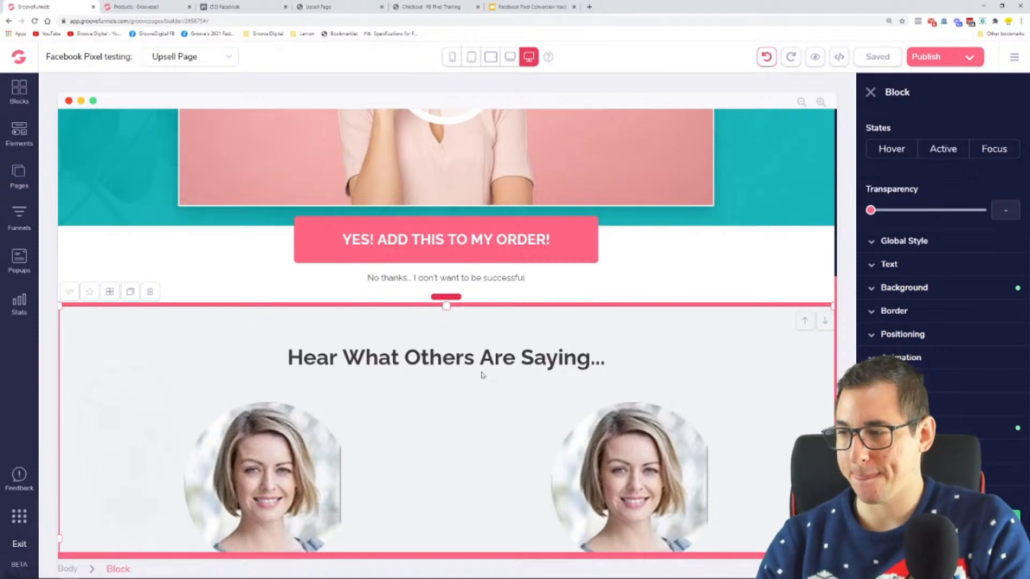
Return to the live upsell page and reload it with the published changes
{"action": "left_click", "coordinate": [229, 5]}
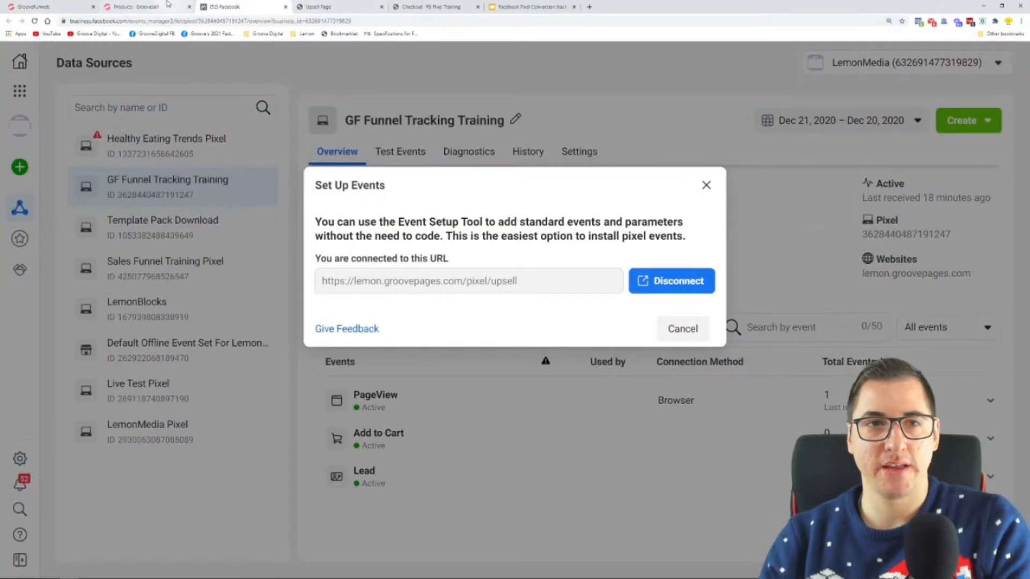
{"action": "left_click", "coordinate": [322, 4]}
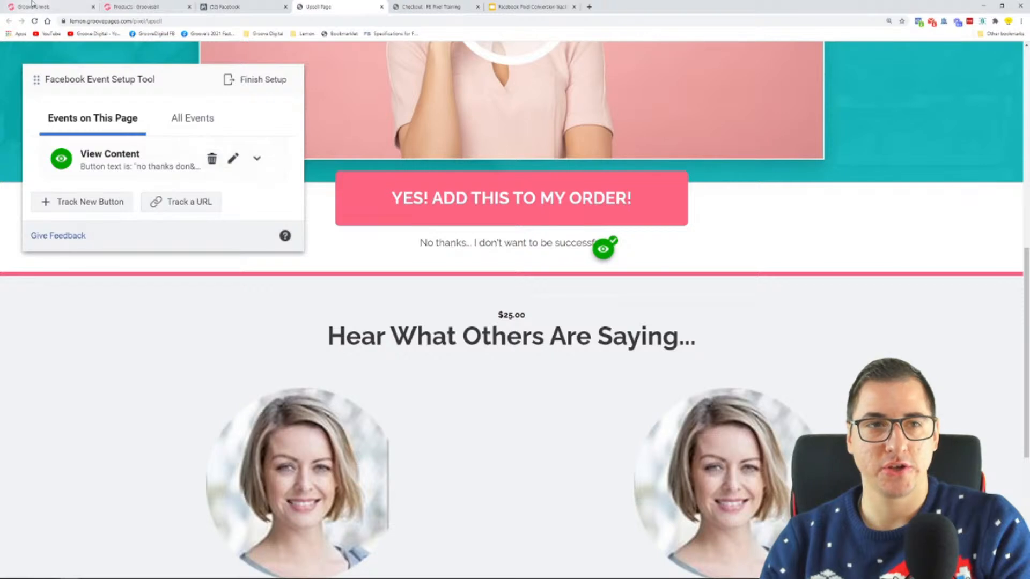
{"action": "left_click", "coordinate": [35, 22]}
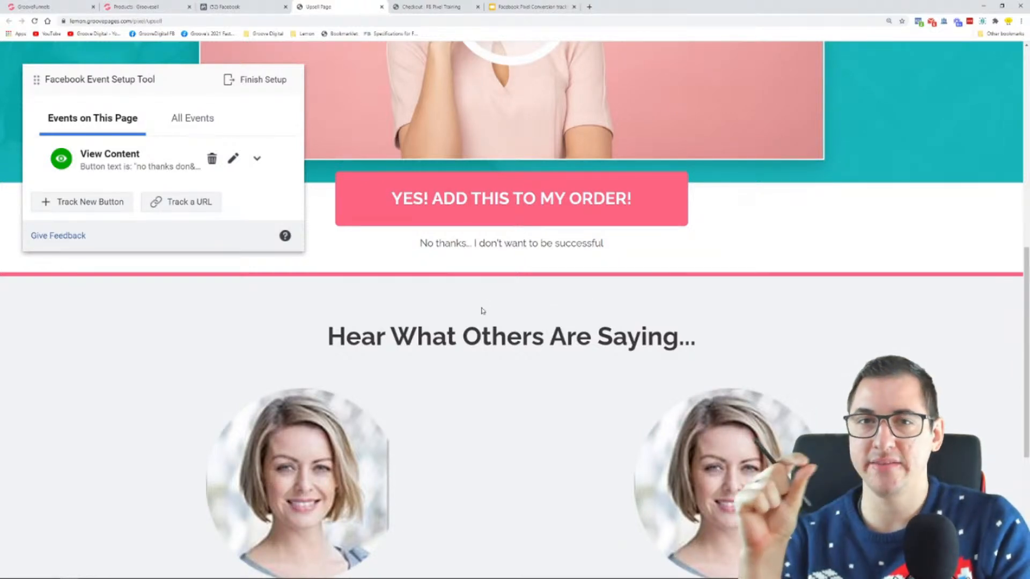
Track the "YES! ADD THIS TO MY ORDER!" button as a new button with the Purchase event
{"action": "left_click", "coordinate": [112, 210]}
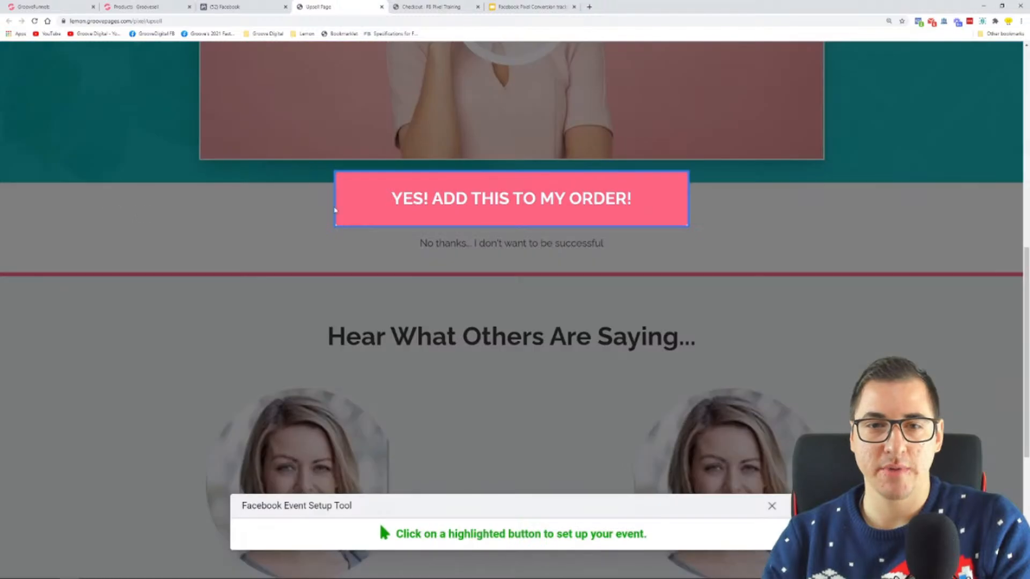
{"action": "left_click", "coordinate": [515, 209]}
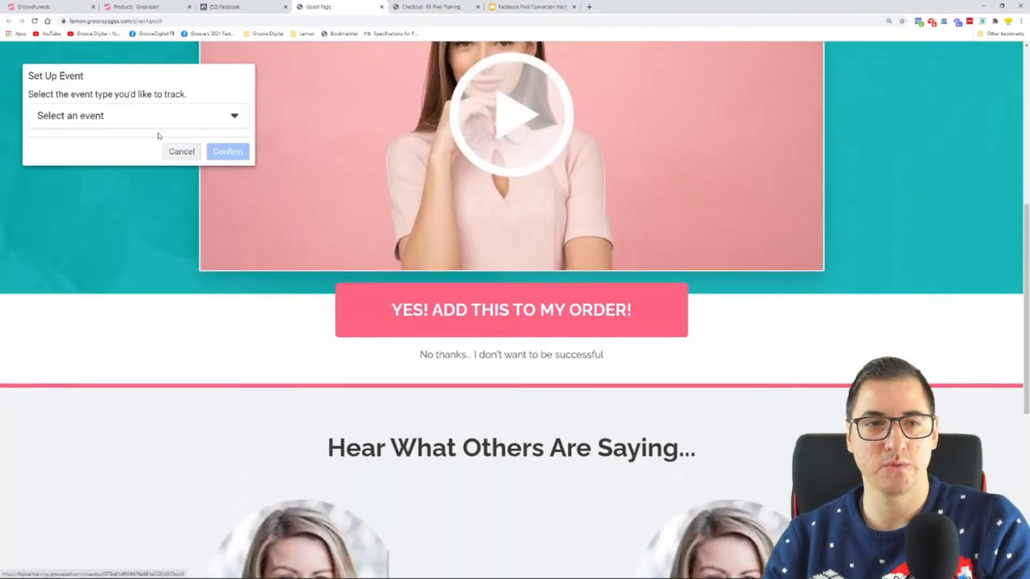
{"action": "left_click", "coordinate": [129, 114]}
{"action": "left_click", "coordinate": [122, 236]}
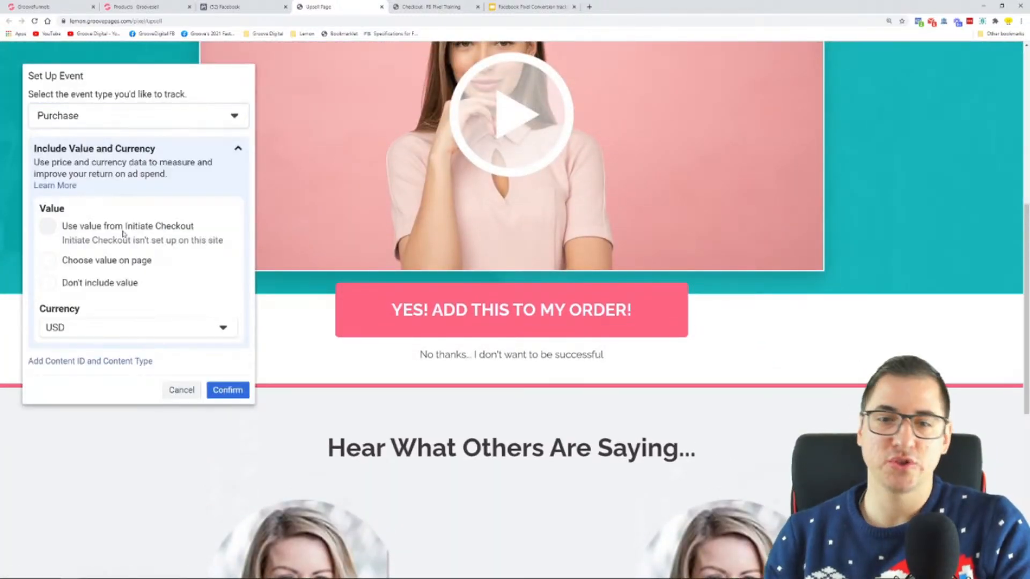
Choose the hidden $25.00 text above the testimonials heading as the Purchase value and confirm the event in USD
{"action": "left_click", "coordinate": [94, 261]}
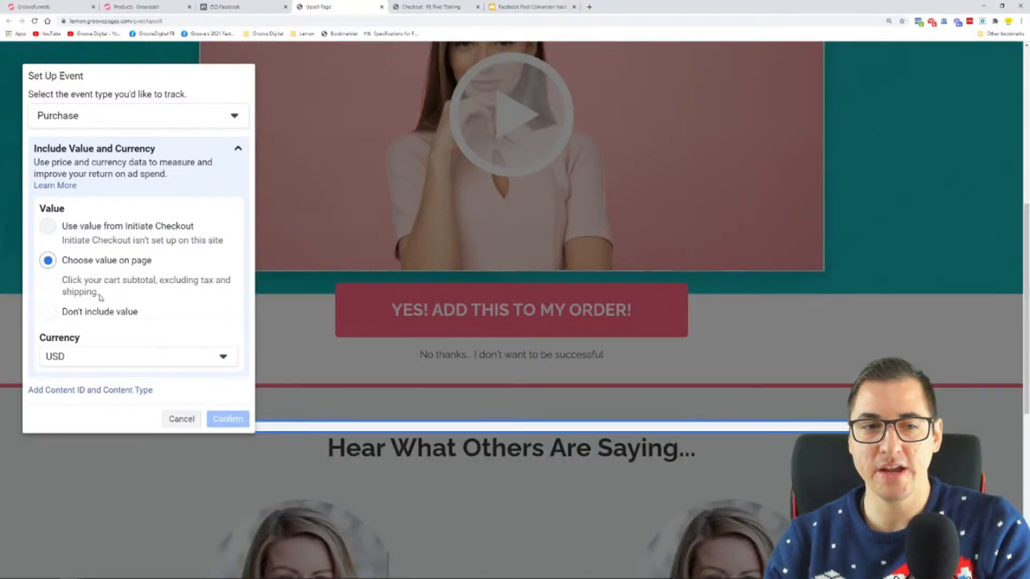
{"action": "left_click", "coordinate": [100, 313]}
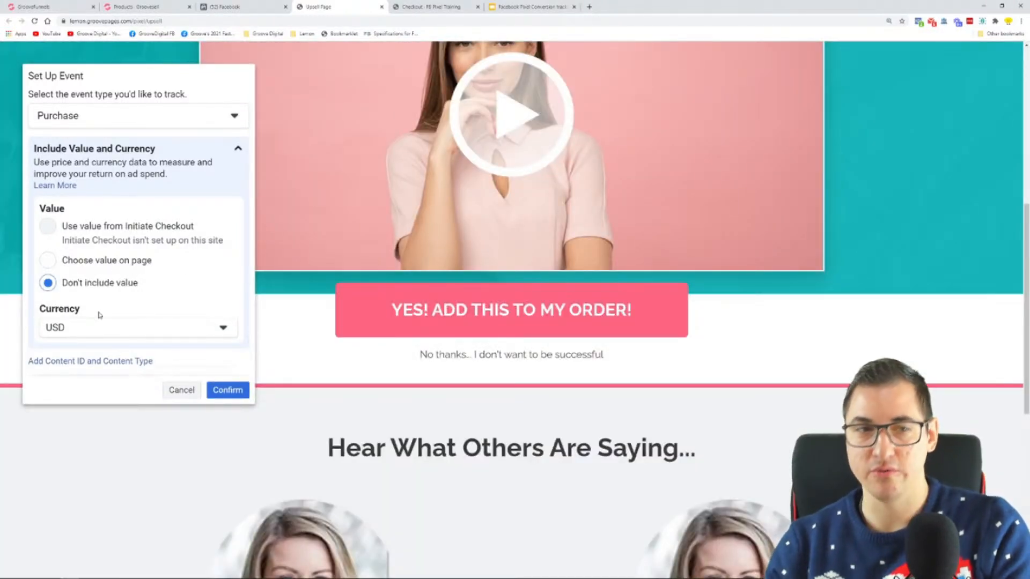
{"action": "left_click", "coordinate": [95, 263]}
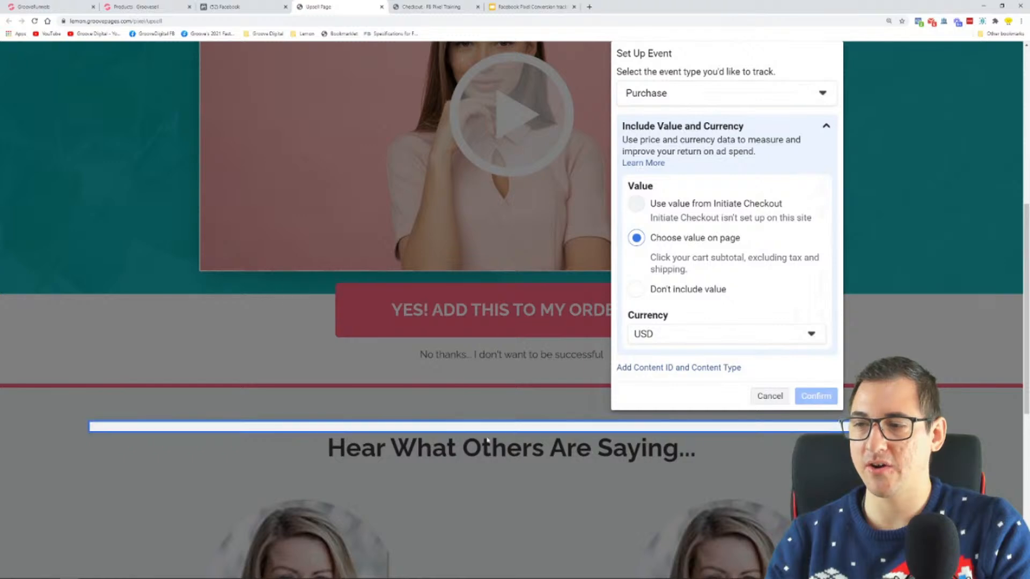
{"action": "left_click", "coordinate": [214, 428]}
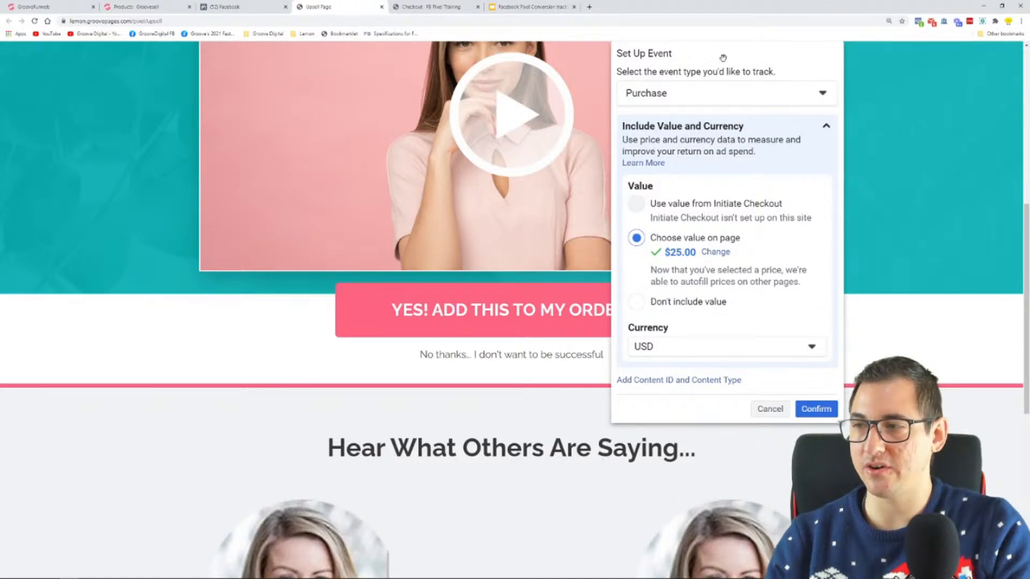
{"action": "left_click_drag", "start_coordinate": [723, 57], "coordinate": [318, 136]}
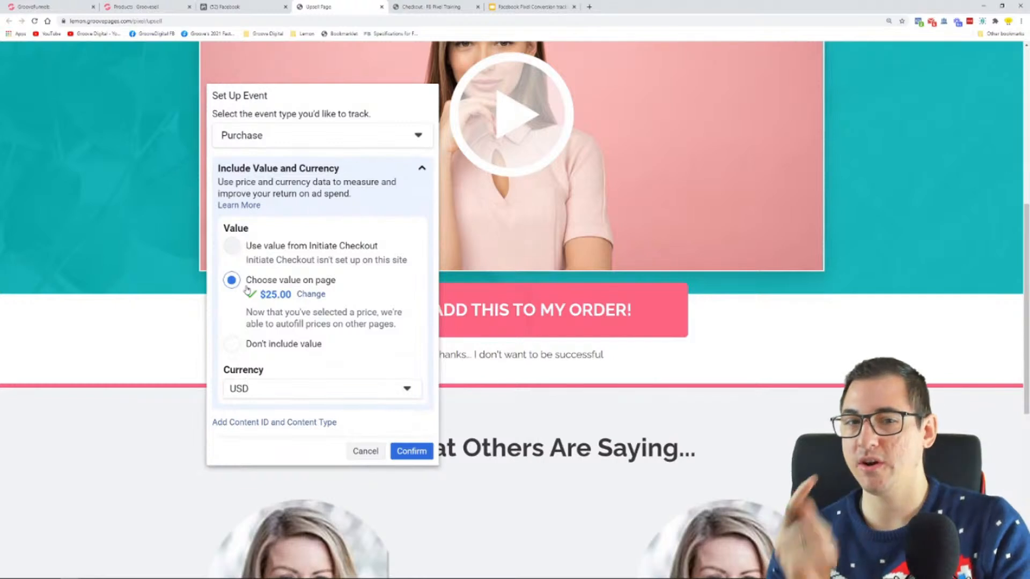
{"action": "left_click", "coordinate": [414, 450]}
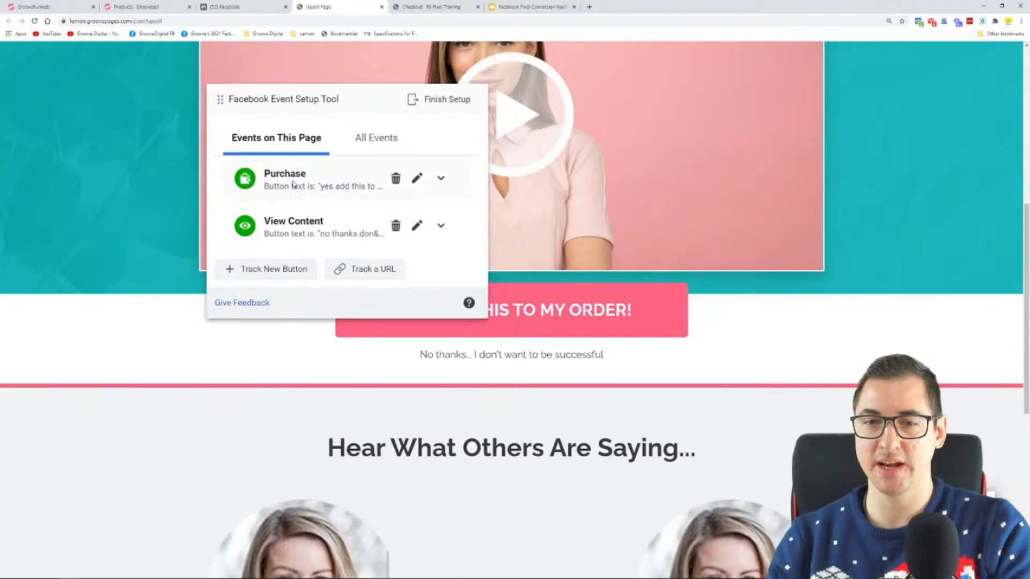
Move the Event Setup Tool clear of the order button, highlight the Purchase event's name and close the upsell page
{"action": "left_click_drag", "start_coordinate": [369, 98], "coordinate": [221, 71]}
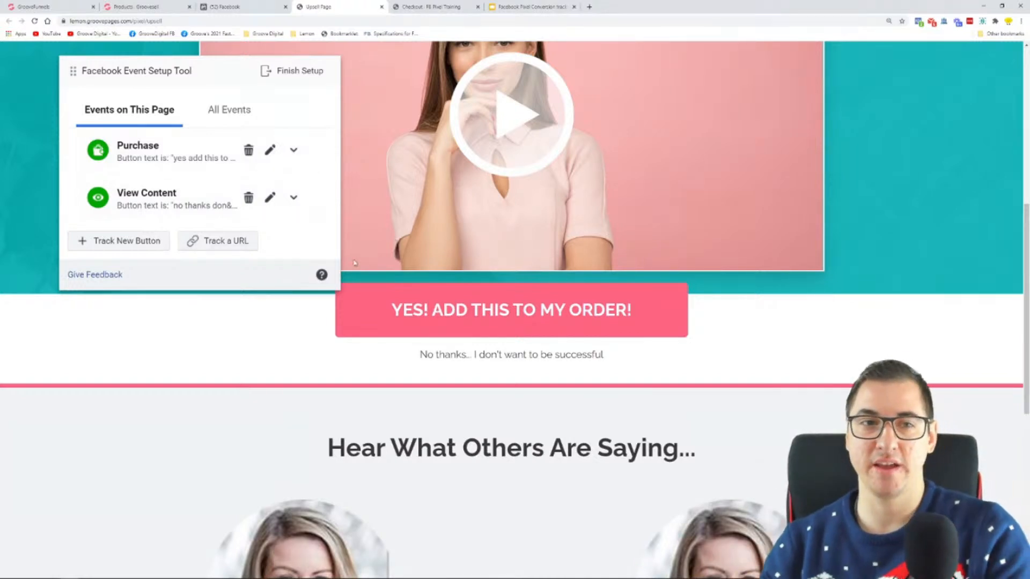
{"action": "left_click_drag", "start_coordinate": [118, 151], "coordinate": [161, 150]}
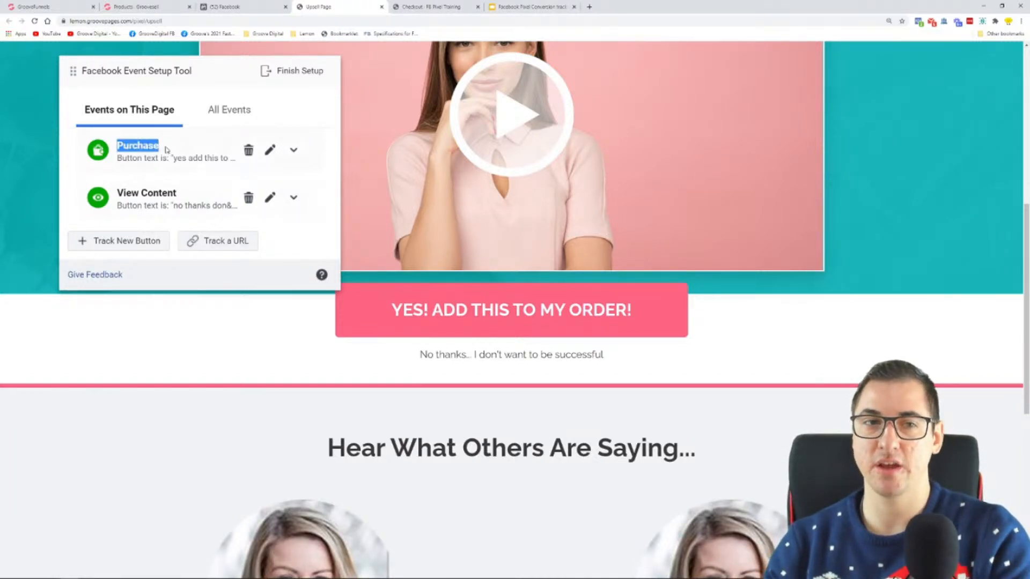
{"action": "key", "text": "ctrl+w"}
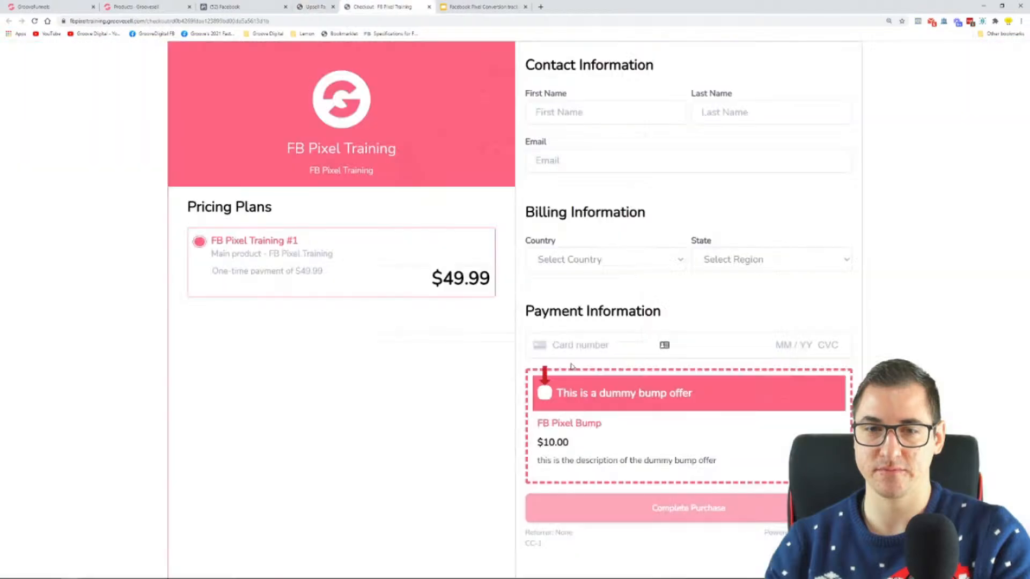
{"action": "left_click", "coordinate": [269, 4]}
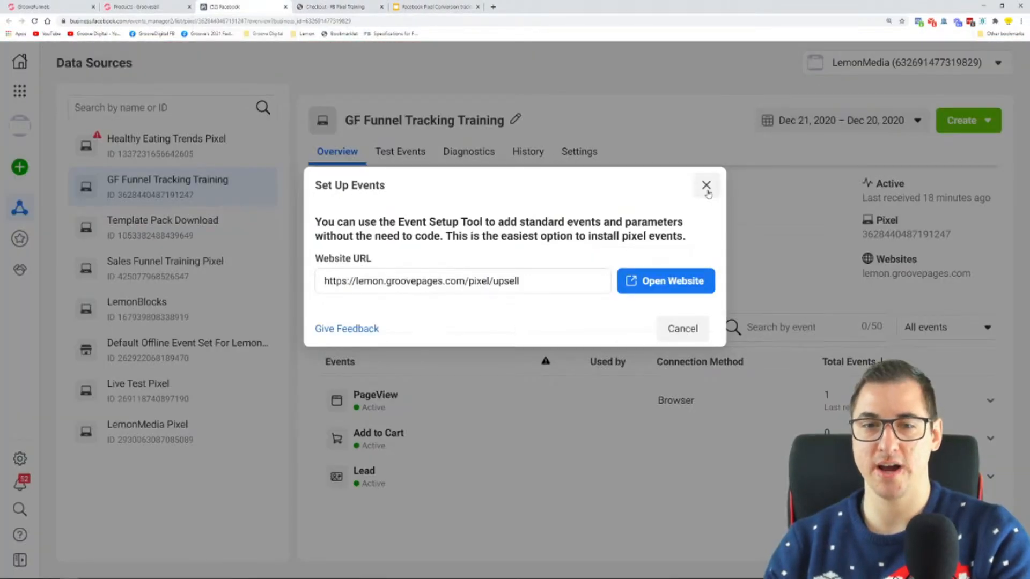
{"action": "left_click", "coordinate": [690, 281]}
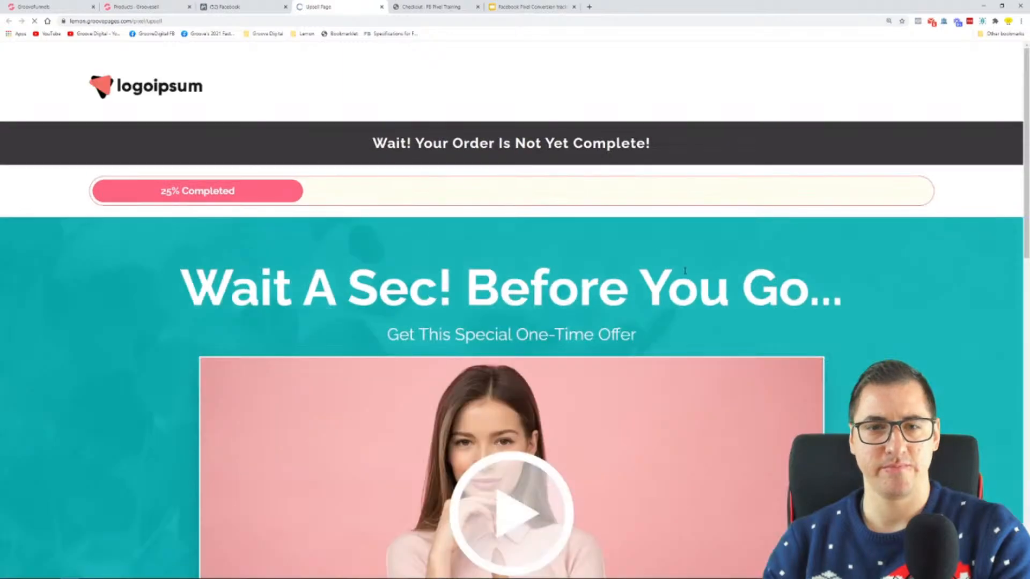
{"action": "scroll", "coordinate": [58, 280], "scroll_direction": "down", "scroll_amount": 8}
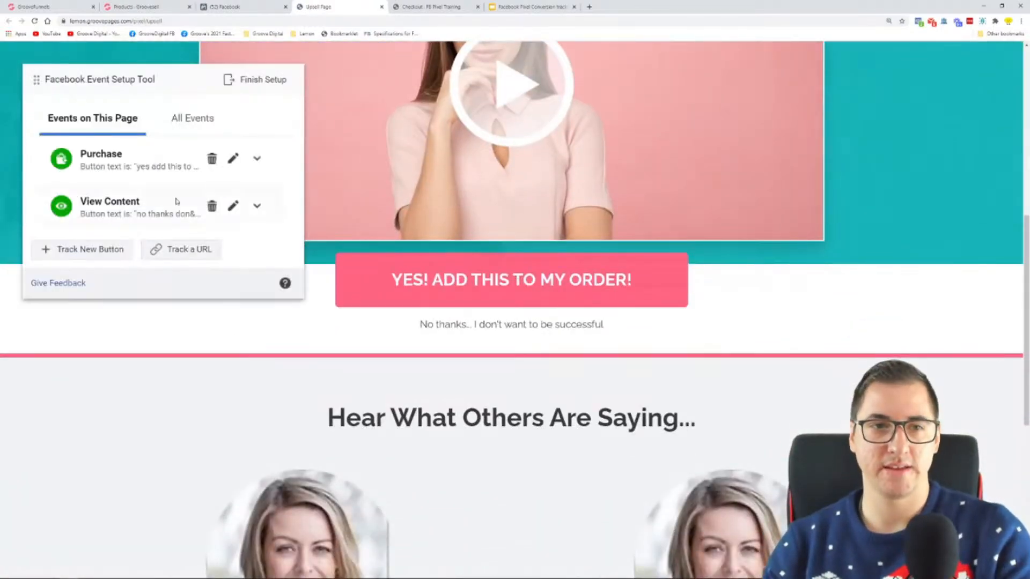
{"action": "left_click", "coordinate": [212, 159]}
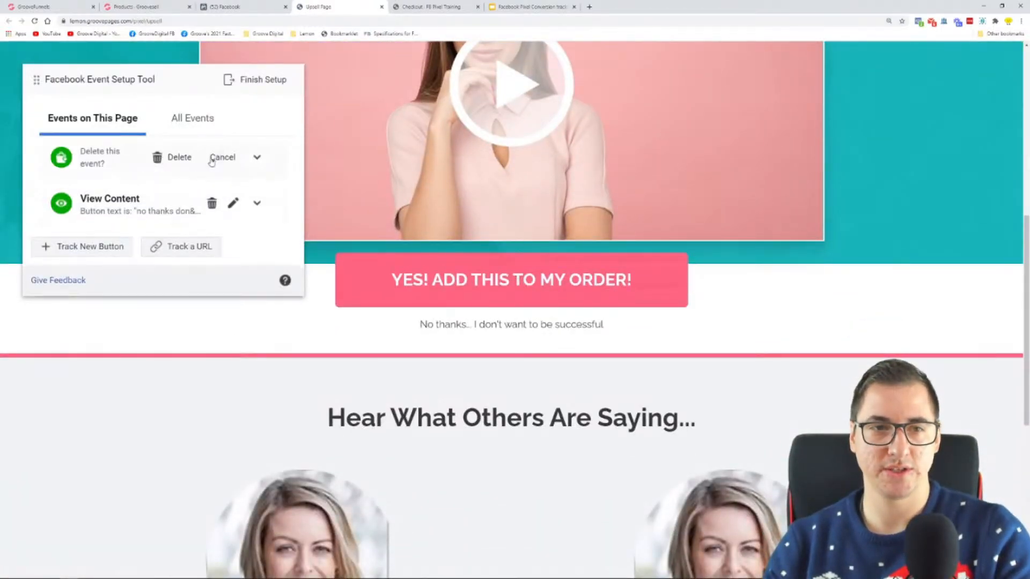
{"action": "left_click", "coordinate": [177, 158]}
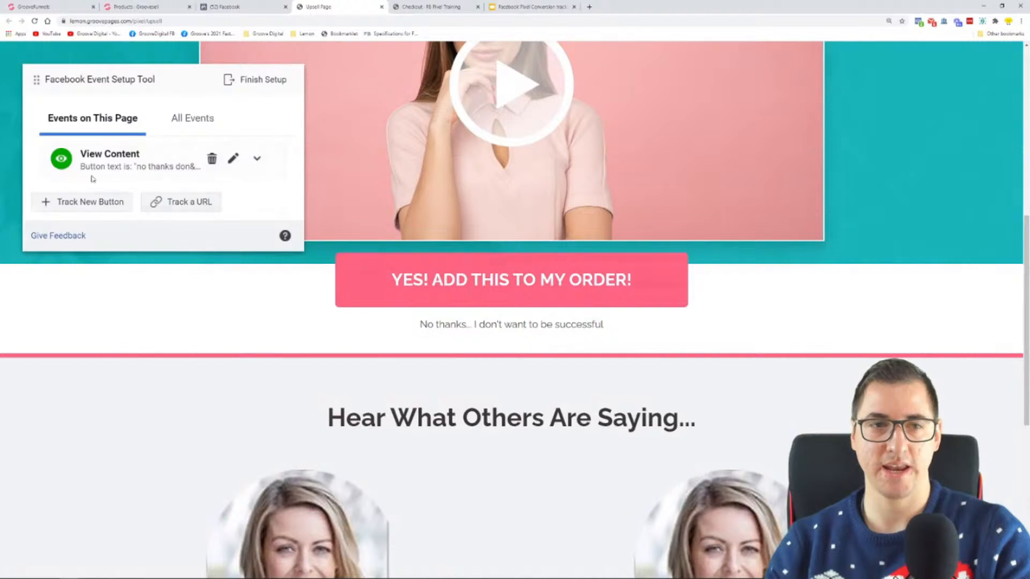
Finish the event setup, skipping the feedback survey with "Don't ask me again" enabled, and reload the pixel's overview in Events Manager
{"action": "left_click", "coordinate": [246, 83]}
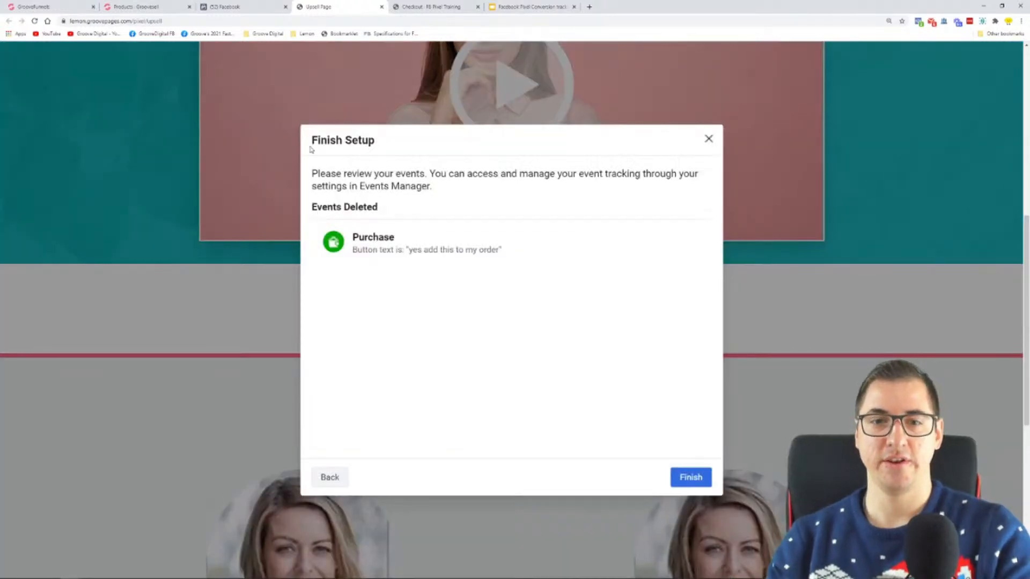
{"action": "left_click", "coordinate": [680, 477]}
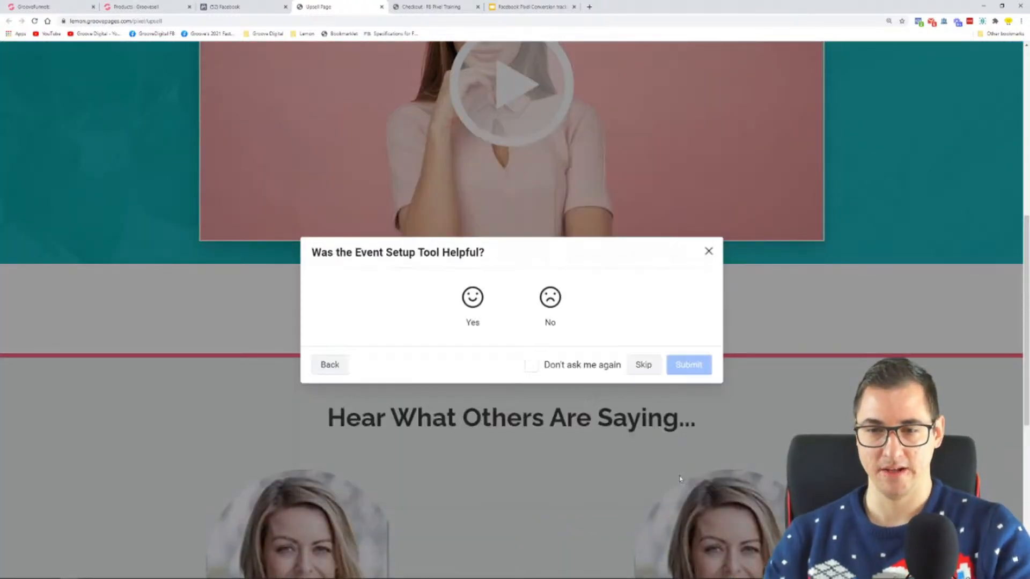
{"action": "left_click", "coordinate": [556, 366]}
{"action": "left_click", "coordinate": [643, 366]}
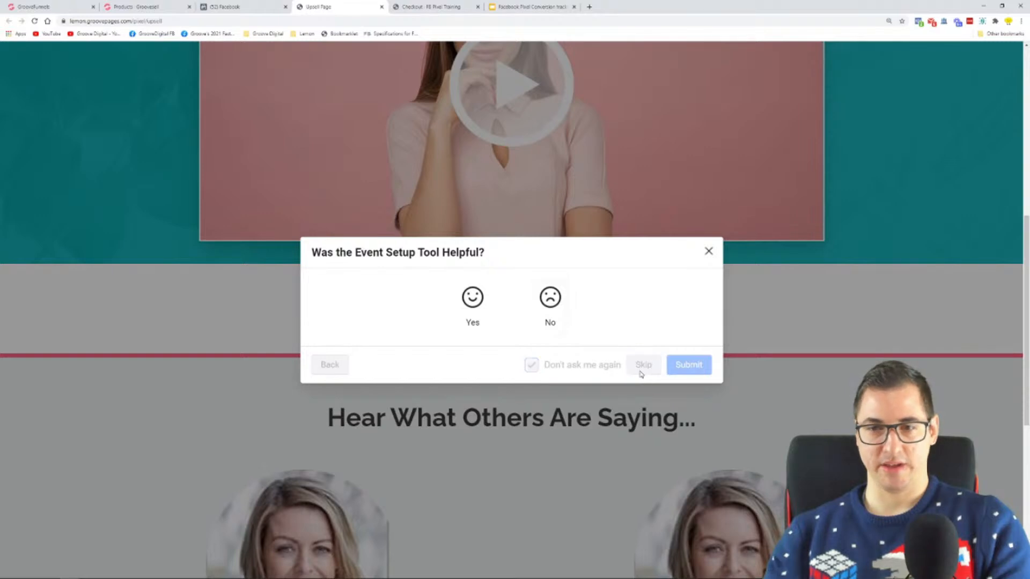
{"action": "key", "text": "ctrl+w"}
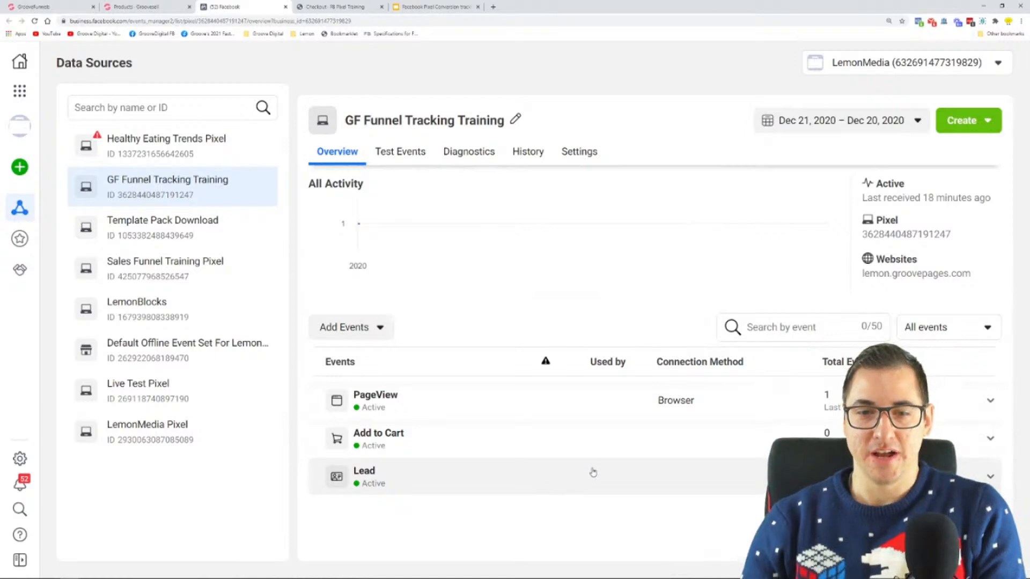
{"action": "left_click", "coordinate": [35, 20]}
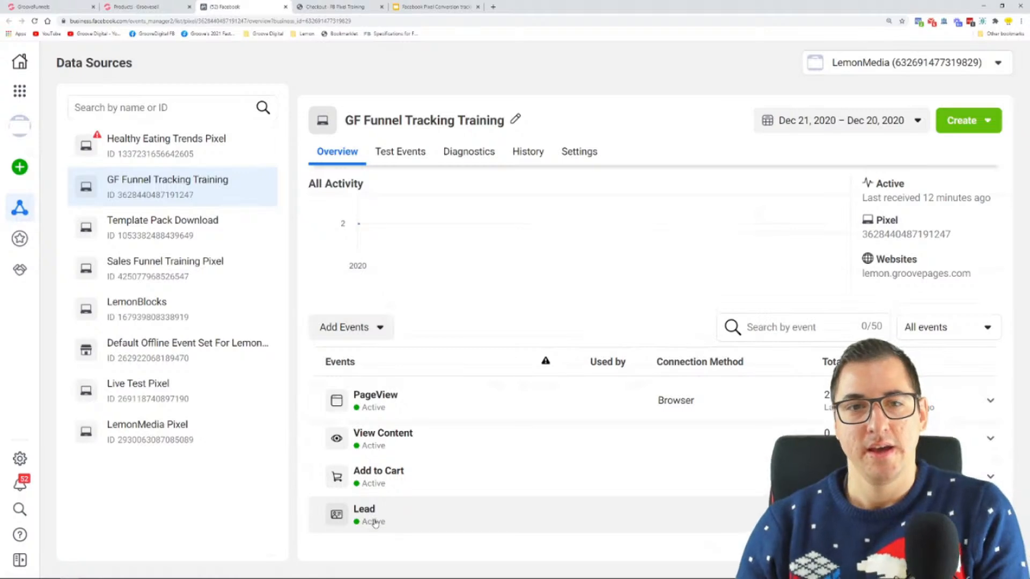
Switch to the Google Slides presentation and show slide 4 with the funnel page diagram
{"action": "left_click", "coordinate": [431, 7]}
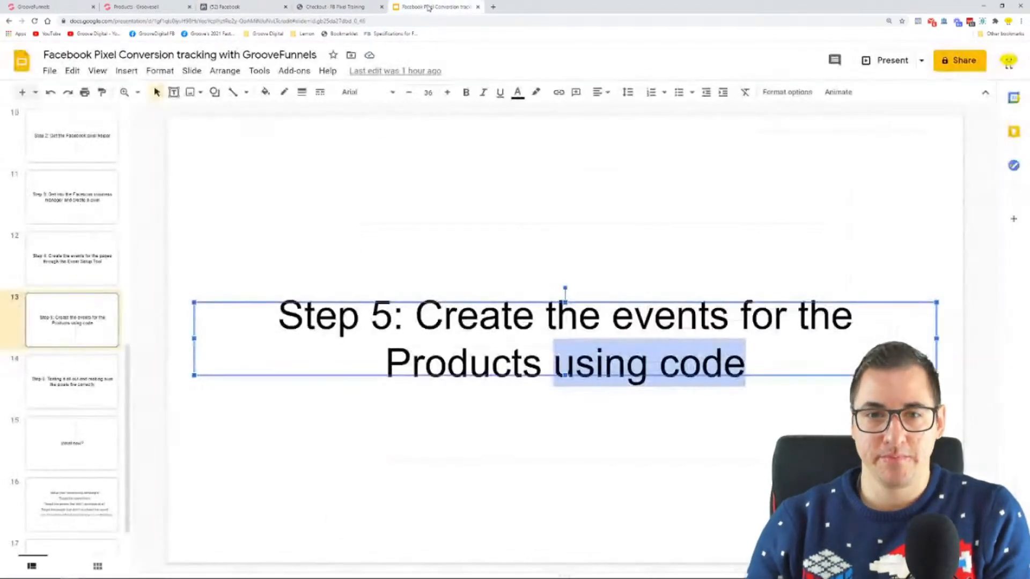
{"action": "scroll", "coordinate": [69, 369], "scroll_direction": "up", "scroll_amount": 5}
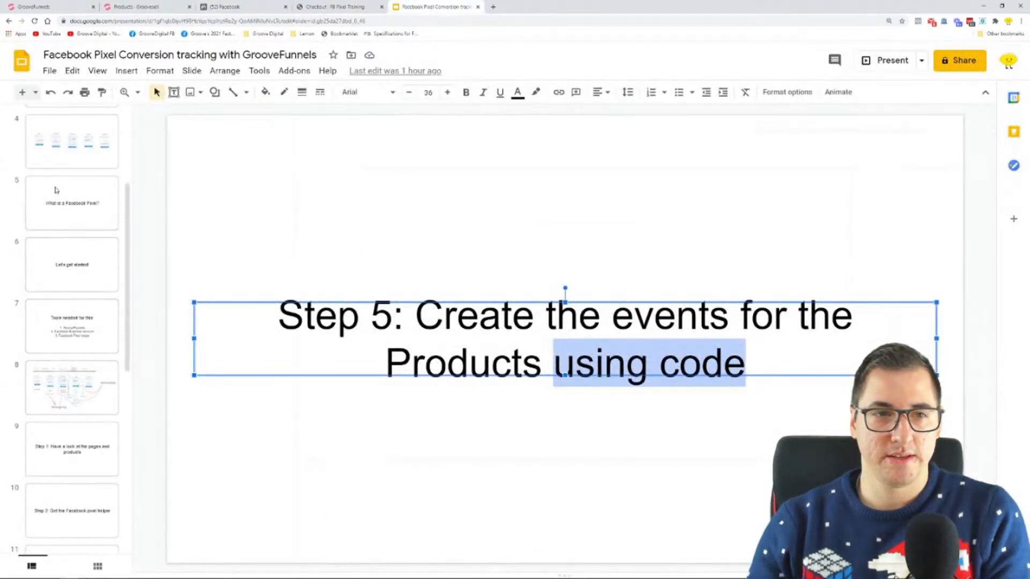
{"action": "left_click", "coordinate": [63, 149]}
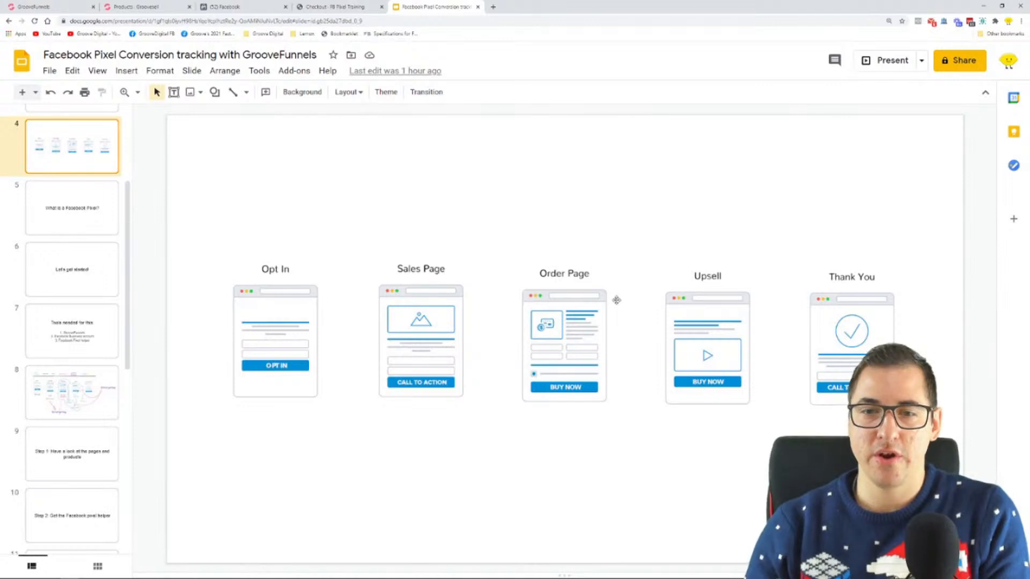
Add a line reading "(in grooveSell" below the Step 5 title on slide 13
{"action": "scroll", "coordinate": [108, 388], "scroll_direction": "down", "scroll_amount": 5}
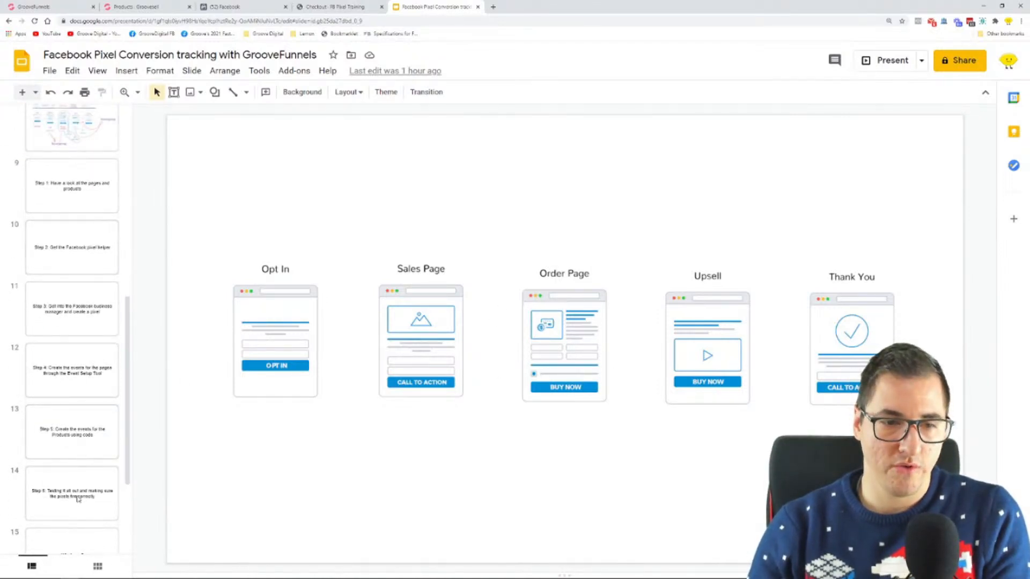
{"action": "scroll", "coordinate": [80, 505], "scroll_direction": "down", "scroll_amount": 1}
{"action": "left_click", "coordinate": [82, 365]}
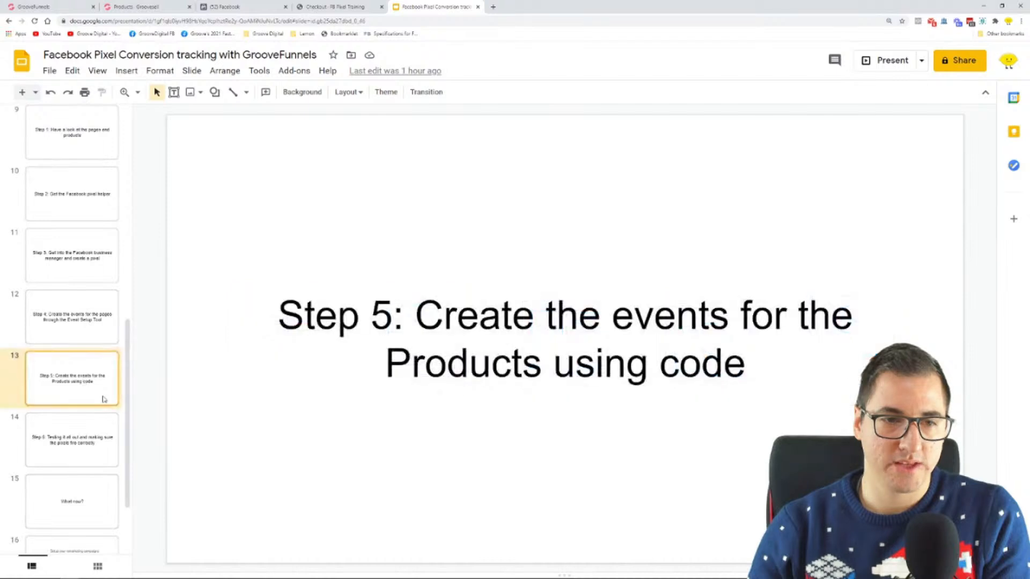
{"action": "left_click_drag", "start_coordinate": [417, 318], "coordinate": [816, 361]}
{"action": "left_click", "coordinate": [783, 374]}
{"action": "key", "text": "Return"}
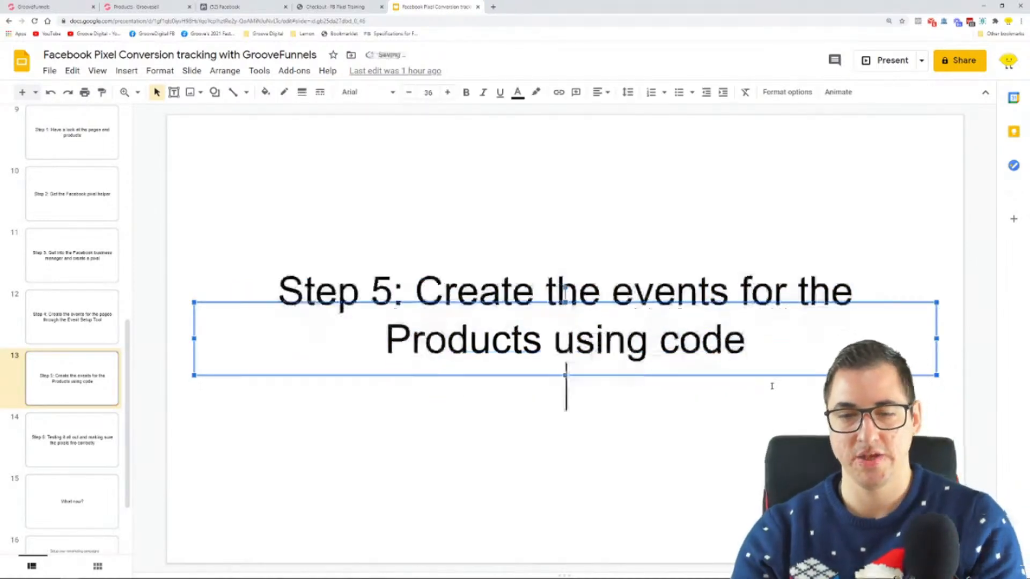
{"action": "type", "text": "(in "}
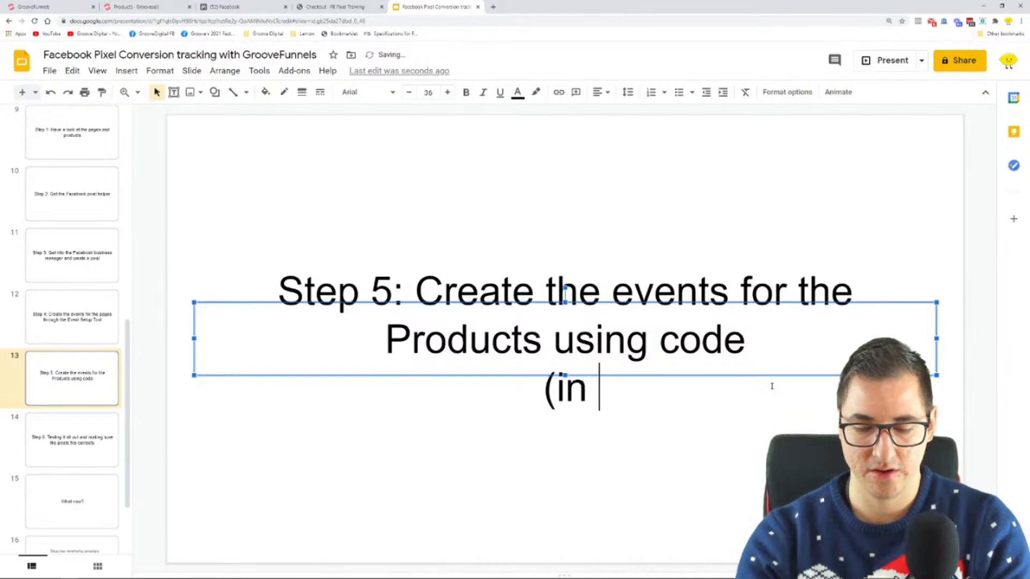
{"action": "type", "text": "grooveSell"}
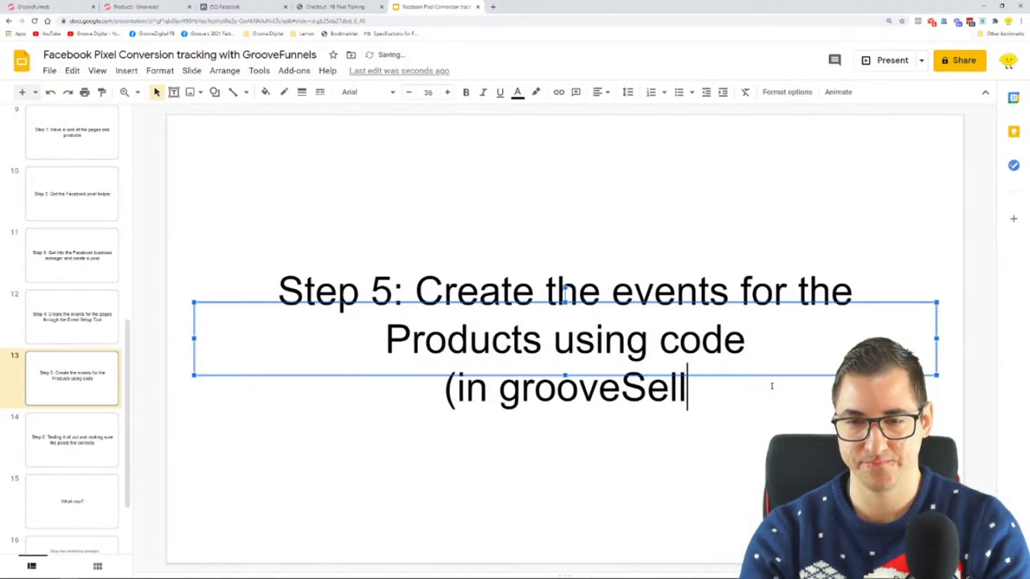
Correct the added line's product name to "GrooveSell" with a capital G and add the closing parenthesis
{"action": "key", "text": "Left"}
{"action": "key", "text": "Left"}
{"action": "key", "text": "Left"}
{"action": "key", "text": "Left"}
{"action": "key", "text": "Left"}
{"action": "key", "text": "Left"}
{"action": "key", "text": "Left"}
{"action": "key", "text": "Left"}
{"action": "key", "text": "Left"}
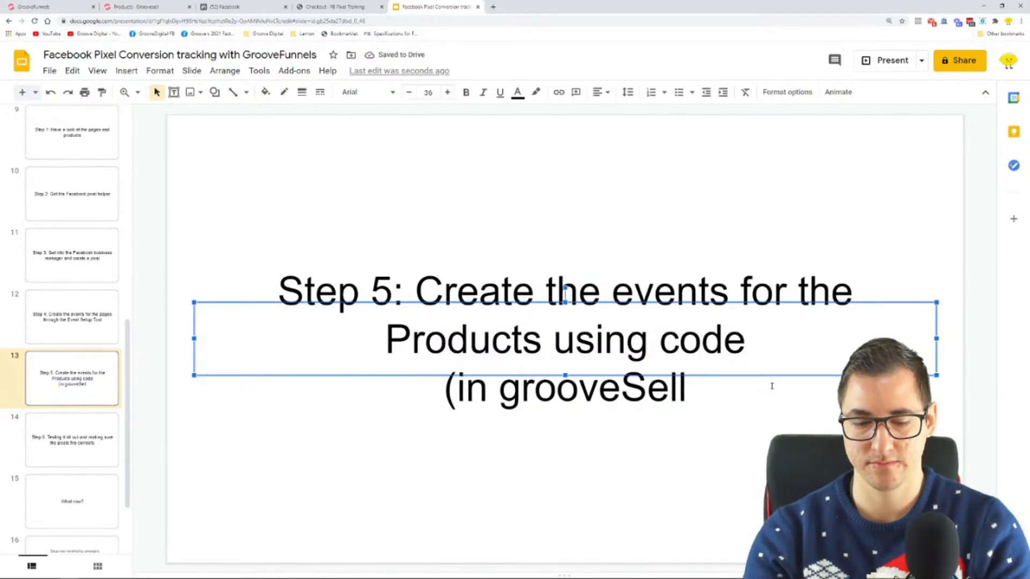
{"action": "key", "text": "BackSpace"}
{"action": "type", "text": "G"}
{"action": "key", "text": "Right"}
{"action": "key", "text": "Right"}
{"action": "key", "text": "Right"}
{"action": "key", "text": "Right"}
{"action": "key", "text": "Right"}
{"action": "key", "text": "Right"}
{"action": "key", "text": "Right"}
{"action": "key", "text": "Right"}
{"action": "key", "text": "Right"}
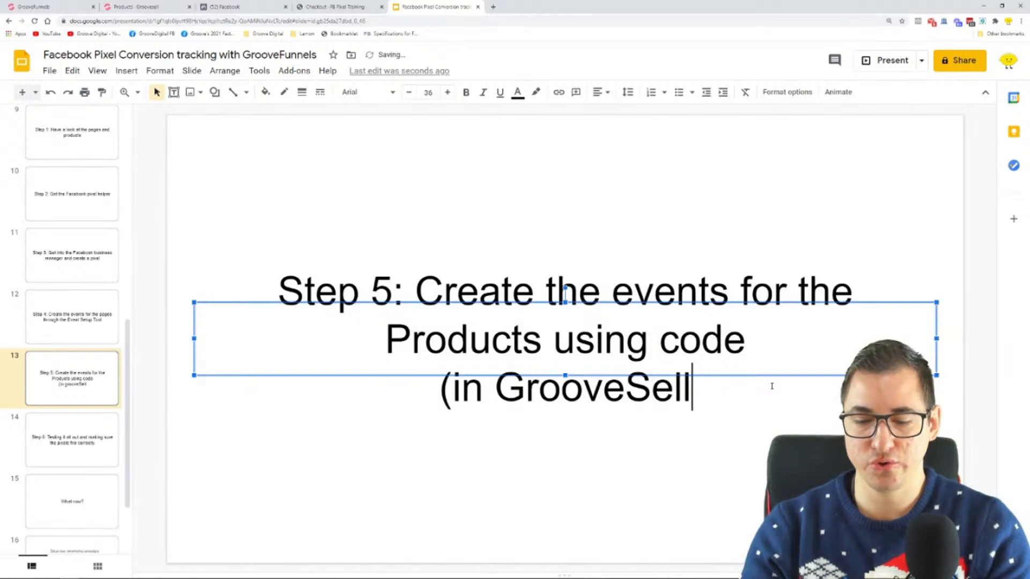
{"action": "type", "text": ")"}
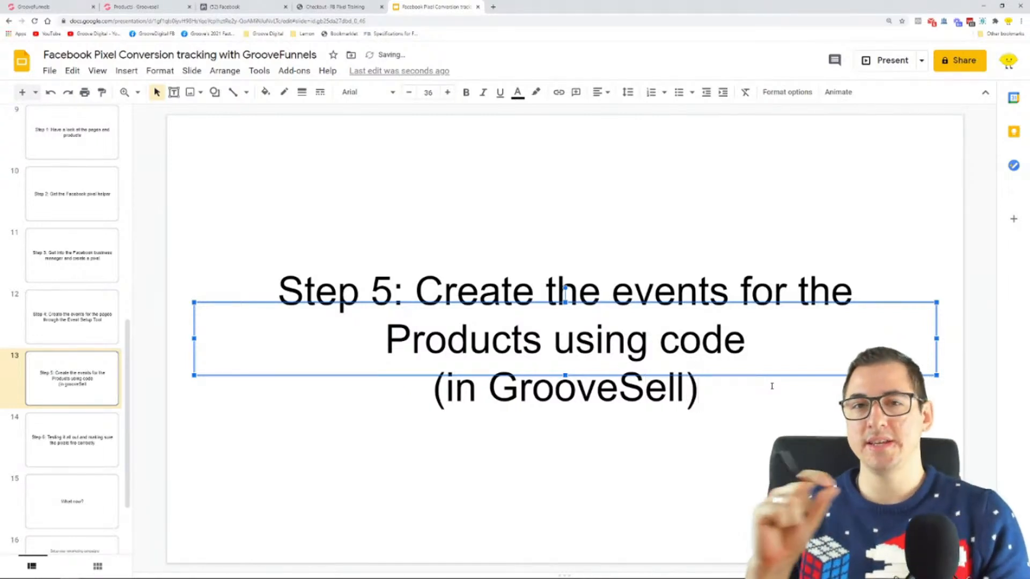
Open the bookmarked Specifications for Facebook Pixel Standard Events page in a new tab and enlarge it to 175%
{"action": "left_click", "coordinate": [236, 8]}
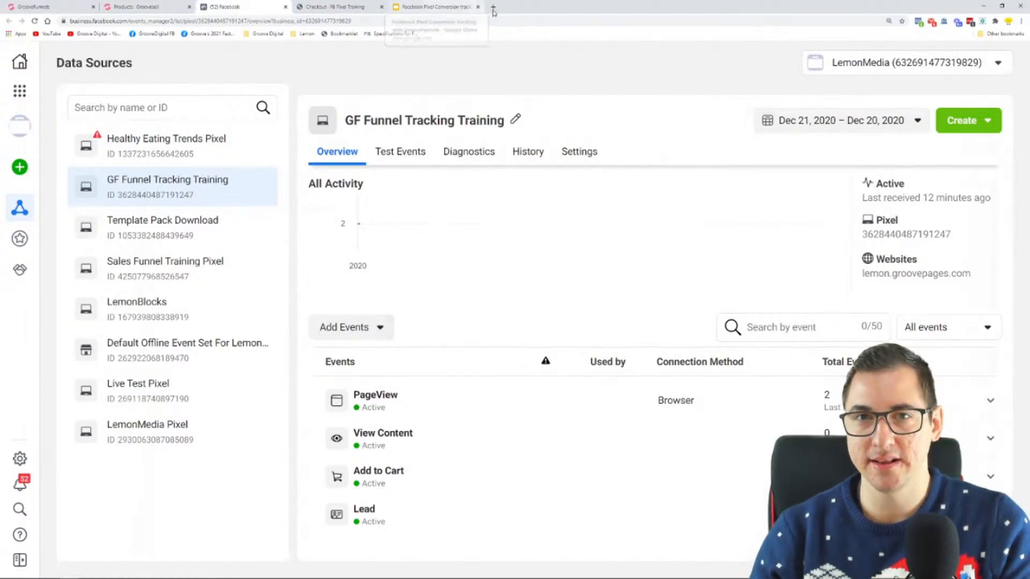
{"action": "left_click", "coordinate": [413, 35]}
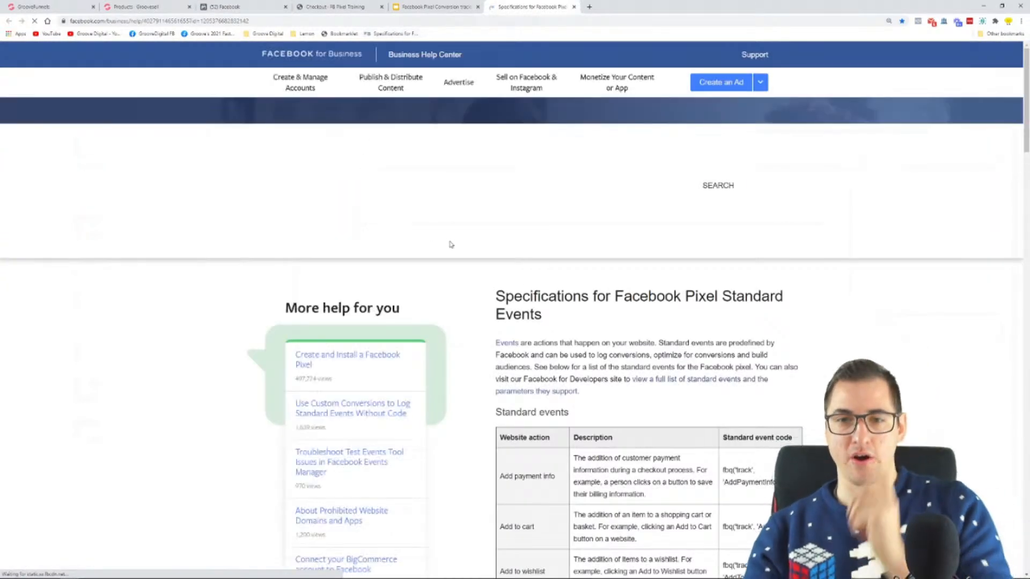
{"action": "scroll", "coordinate": [473, 286], "scroll_direction": "down", "scroll_amount": 4}
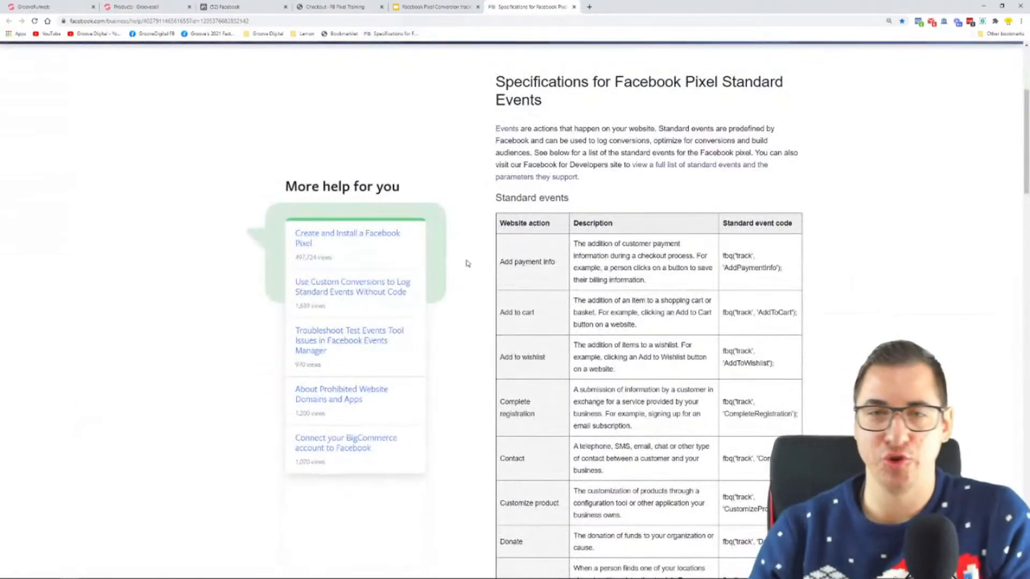
{"action": "key", "text": "ctrl+plus"}
{"action": "key", "text": "ctrl+plus"}
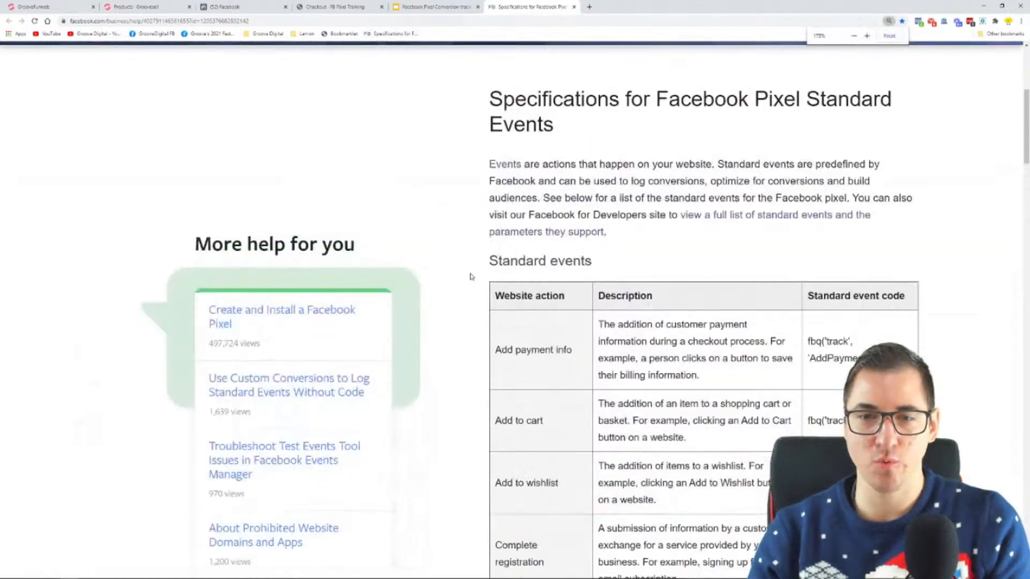
{"action": "scroll", "coordinate": [536, 242], "scroll_direction": "up", "scroll_amount": 1}
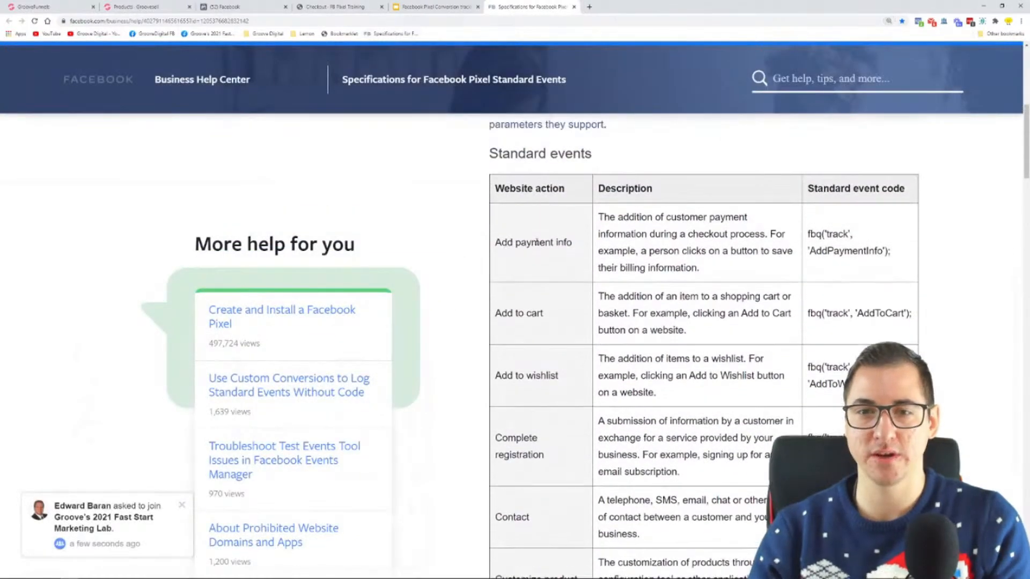
Highlight the Add payment info, Add to cart, Add to wishlist and Complete registration actions and the Contact event code in the table
{"action": "left_click_drag", "start_coordinate": [497, 242], "coordinate": [587, 248]}
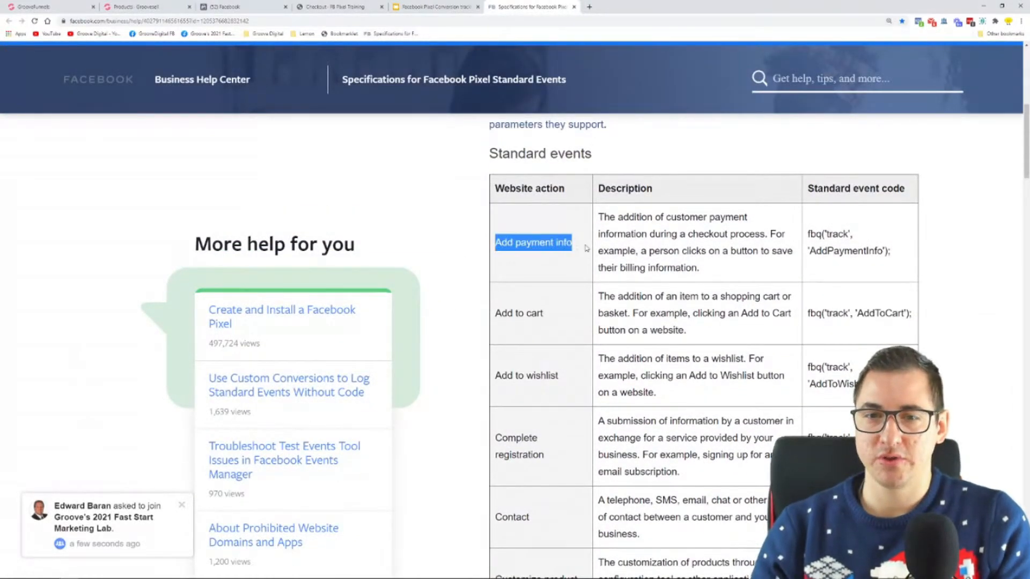
{"action": "left_click_drag", "start_coordinate": [496, 311], "coordinate": [559, 317]}
{"action": "left_click_drag", "start_coordinate": [495, 376], "coordinate": [766, 359]}
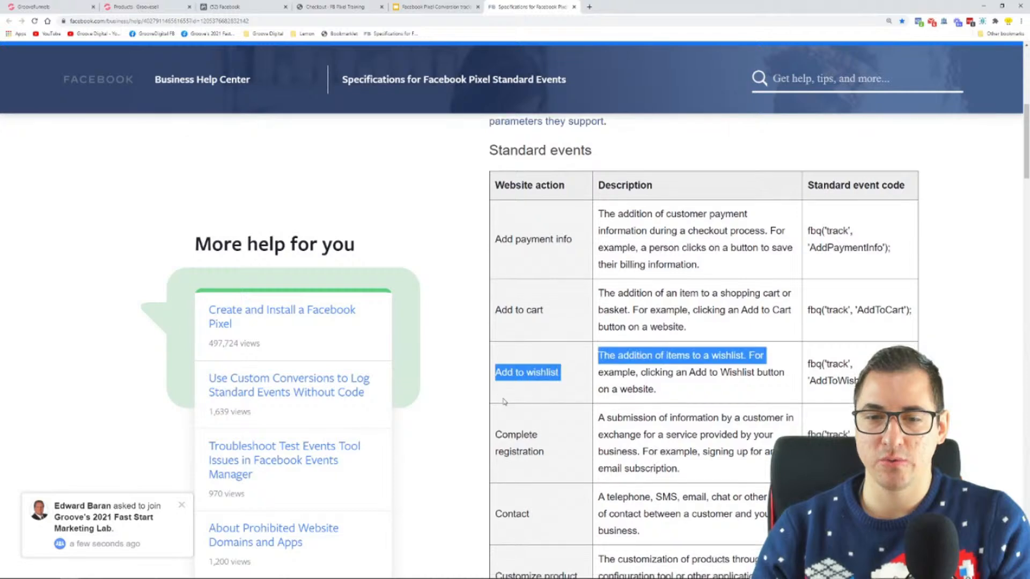
{"action": "scroll", "coordinate": [517, 324], "scroll_direction": "down", "scroll_amount": 2}
{"action": "left_click_drag", "start_coordinate": [516, 324], "coordinate": [547, 372]}
{"action": "scroll", "coordinate": [547, 371], "scroll_direction": "down", "scroll_amount": 3}
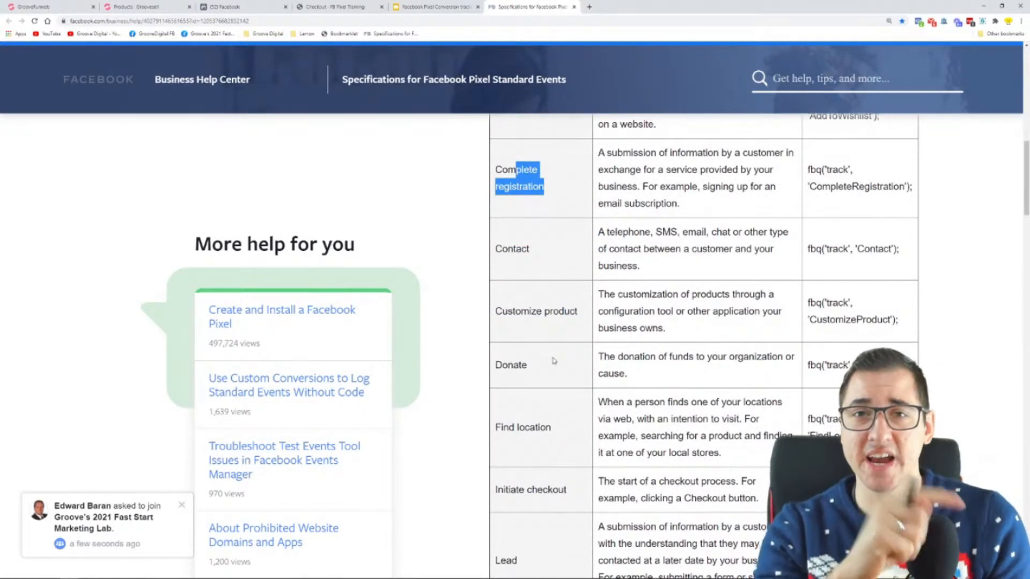
{"action": "left_click", "coordinate": [586, 369]}
{"action": "left_click_drag", "start_coordinate": [900, 249], "coordinate": [809, 256]}
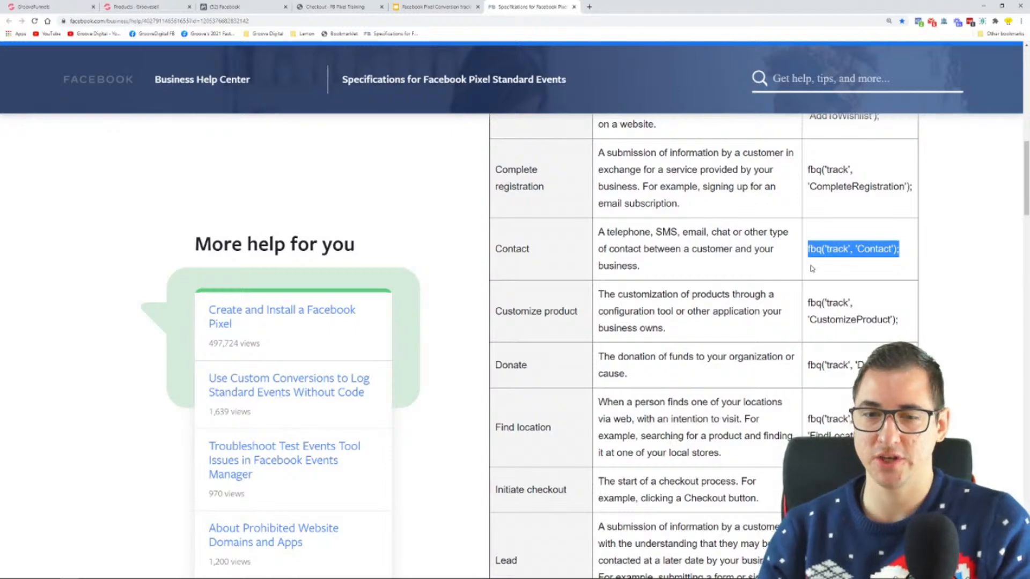
Examine the standard events table and the example diagrams placing the event code inside the pixel base code
{"action": "scroll", "coordinate": [496, 246], "scroll_direction": "up", "scroll_amount": 2}
{"action": "scroll", "coordinate": [550, 263], "scroll_direction": "up", "scroll_amount": 5}
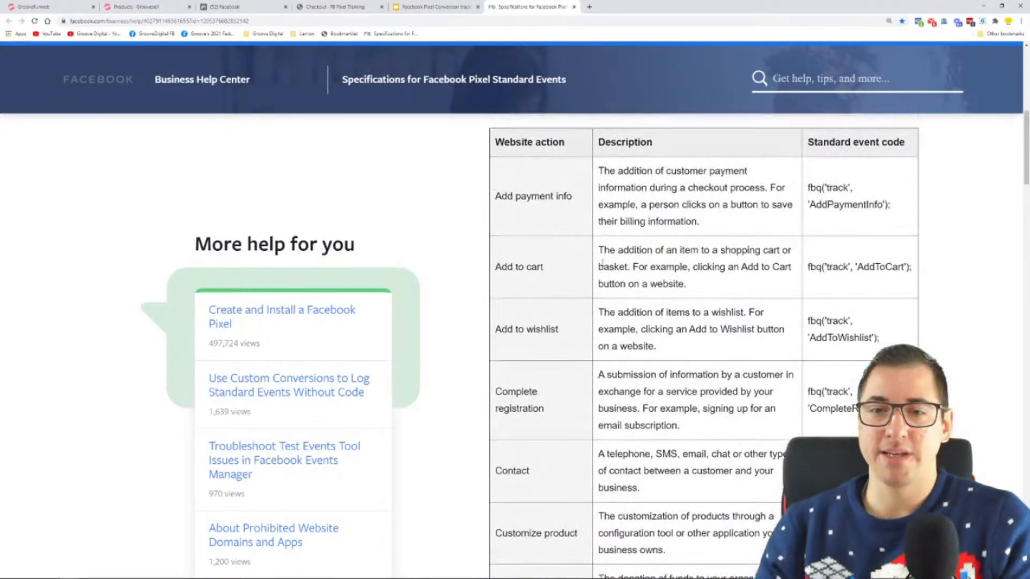
{"action": "scroll", "coordinate": [558, 279], "scroll_direction": "down", "scroll_amount": 11}
{"action": "scroll", "coordinate": [558, 282], "scroll_direction": "down", "scroll_amount": 15}
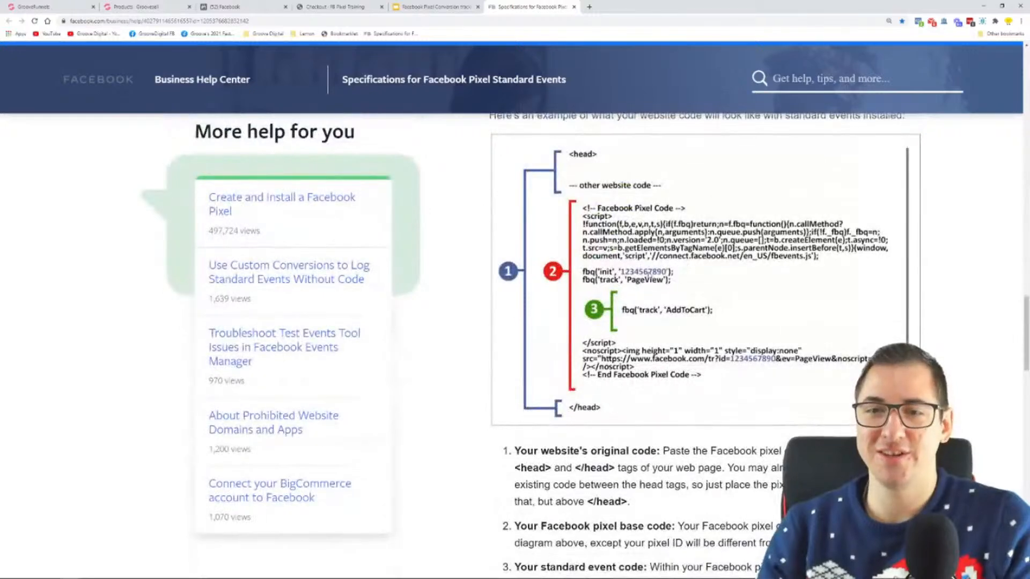
{"action": "scroll", "coordinate": [643, 263], "scroll_direction": "down", "scroll_amount": 9}
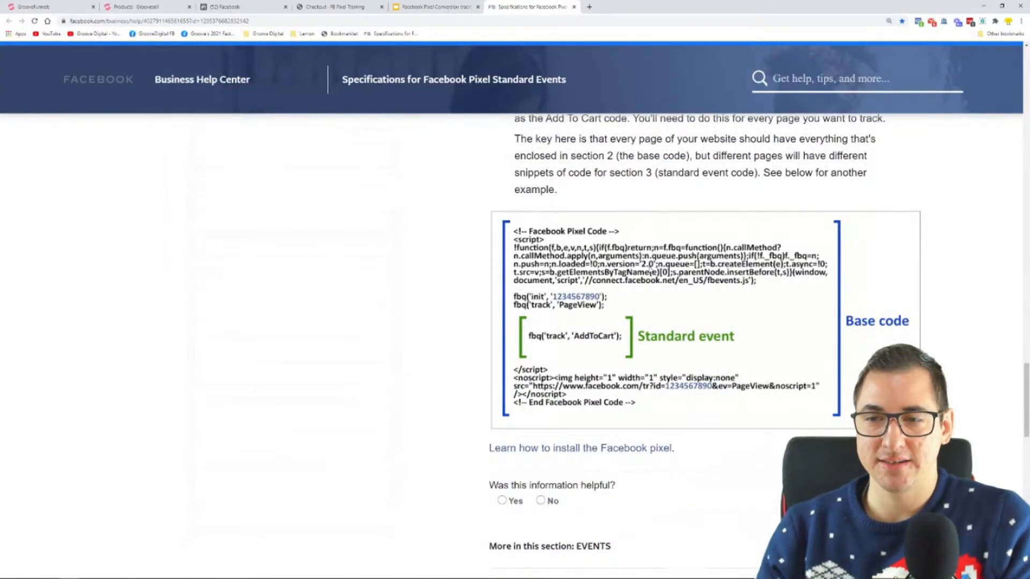
{"action": "scroll", "coordinate": [649, 271], "scroll_direction": "up", "scroll_amount": 4}
{"action": "scroll", "coordinate": [619, 309], "scroll_direction": "down", "scroll_amount": 4}
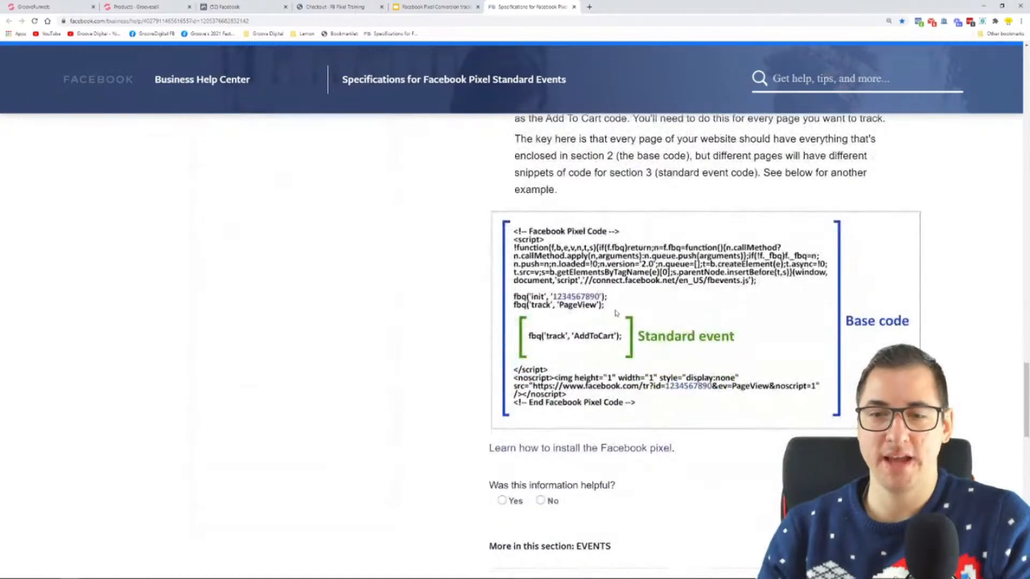
{"action": "scroll", "coordinate": [716, 239], "scroll_direction": "up", "scroll_amount": 15}
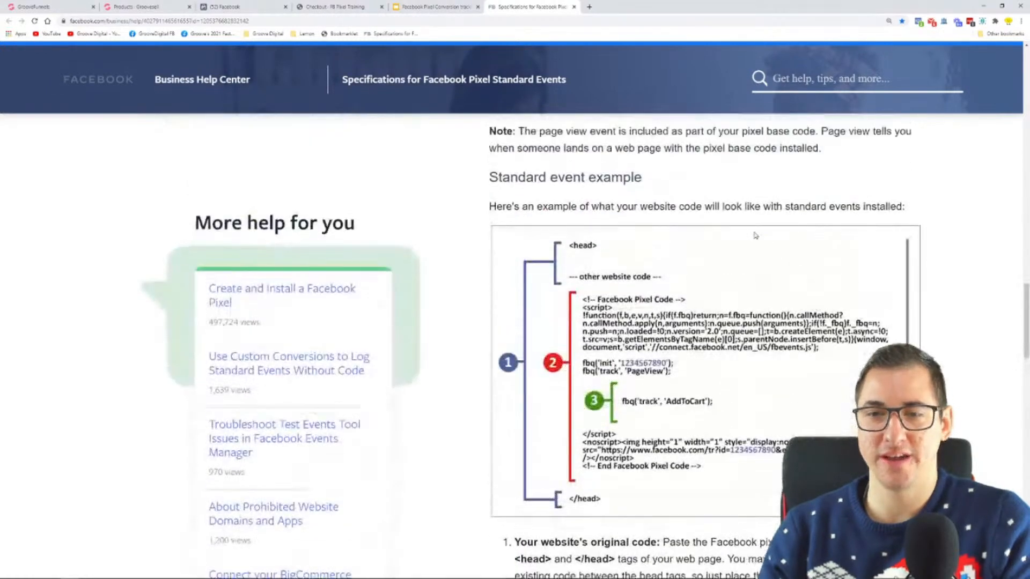
Reduce the standard events help page to 150% and copy its web address
{"action": "key", "text": "ctrl+minus"}
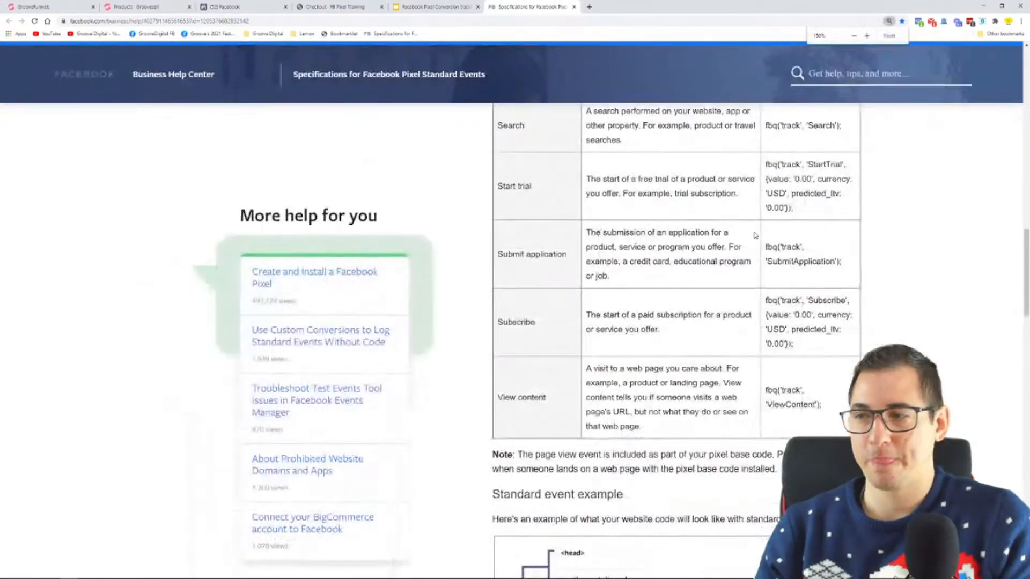
{"action": "scroll", "coordinate": [668, 244], "scroll_direction": "up", "scroll_amount": 1}
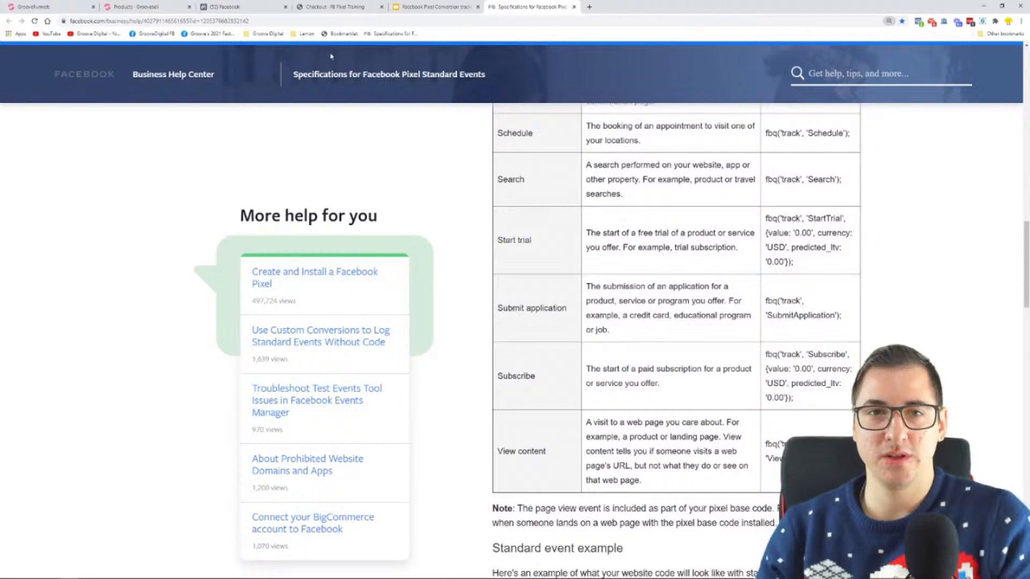
{"action": "left_click", "coordinate": [260, 23]}
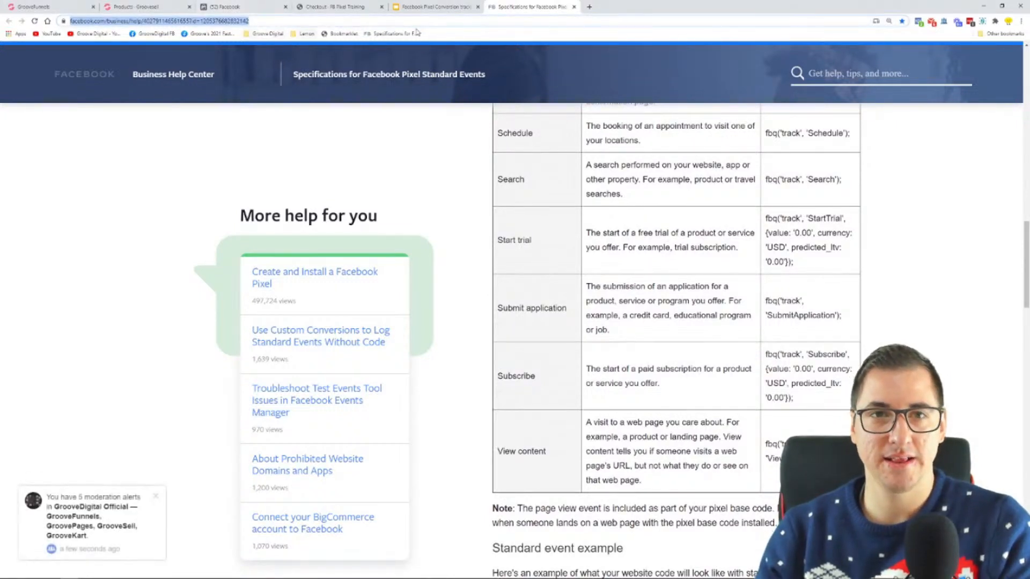
Return to the Step 5 slide and add a "Help article" line below "(in GrooveSell)"
{"action": "left_click", "coordinate": [431, 7]}
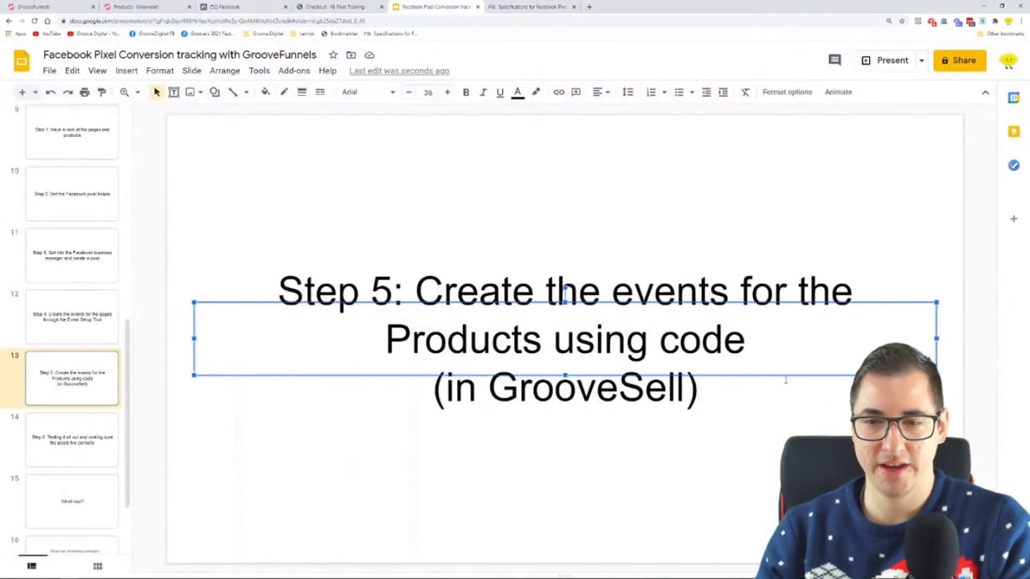
{"action": "key", "text": "Return"}
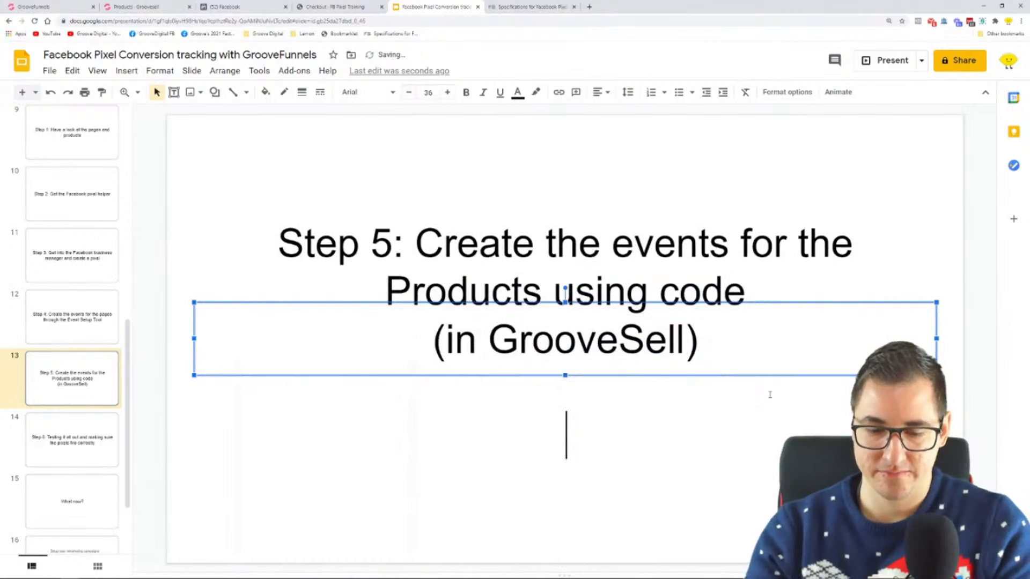
{"action": "type", "text": "ar"}
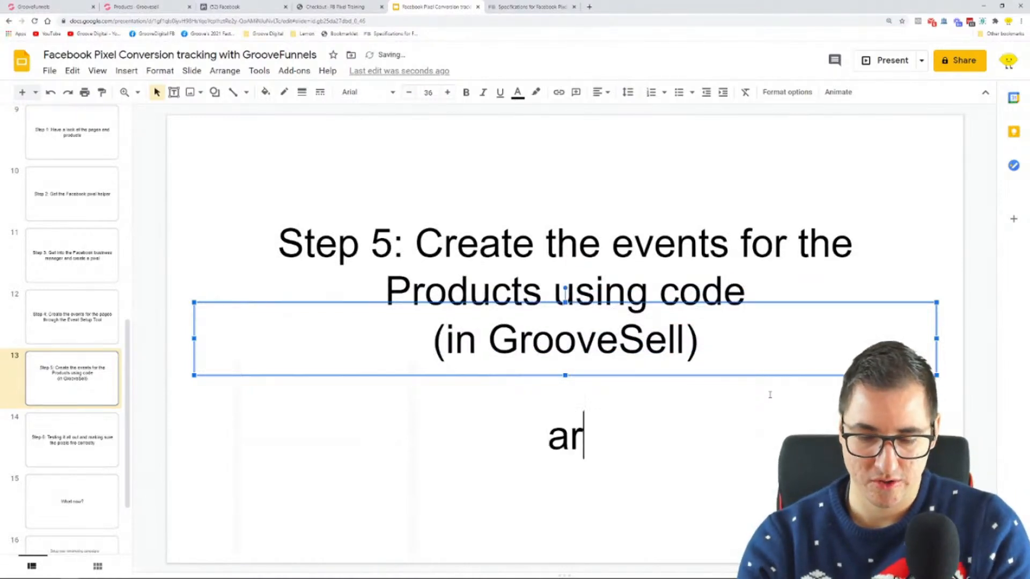
{"action": "key", "text": "BackSpace"}
{"action": "key", "text": "BackSpace"}
{"action": "type", "text": "Help"}
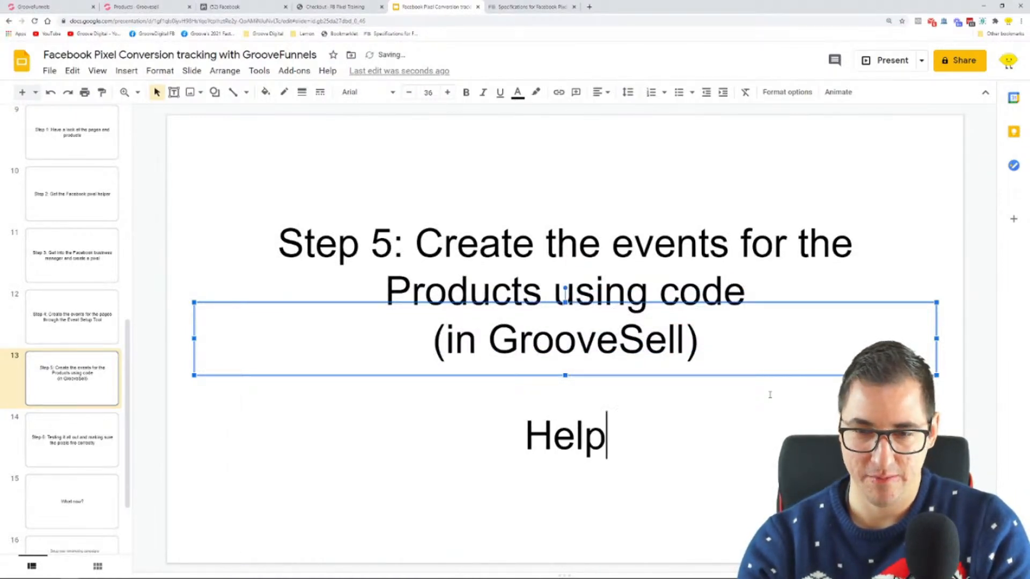
{"action": "type", "text": " article"}
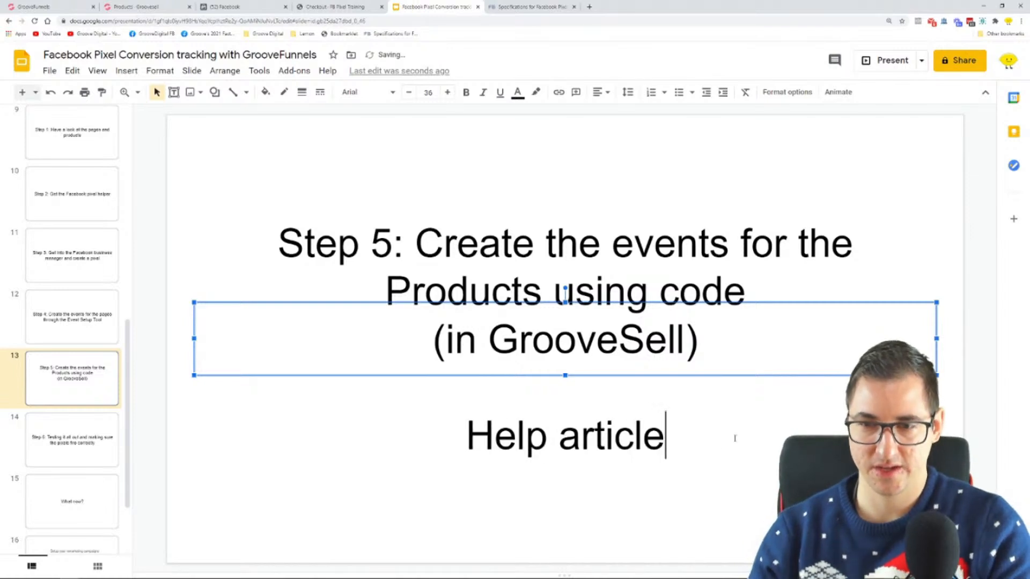
Link the "Help article" text to the copied Facebook help page address
{"action": "left_click_drag", "start_coordinate": [735, 438], "coordinate": [462, 437]}
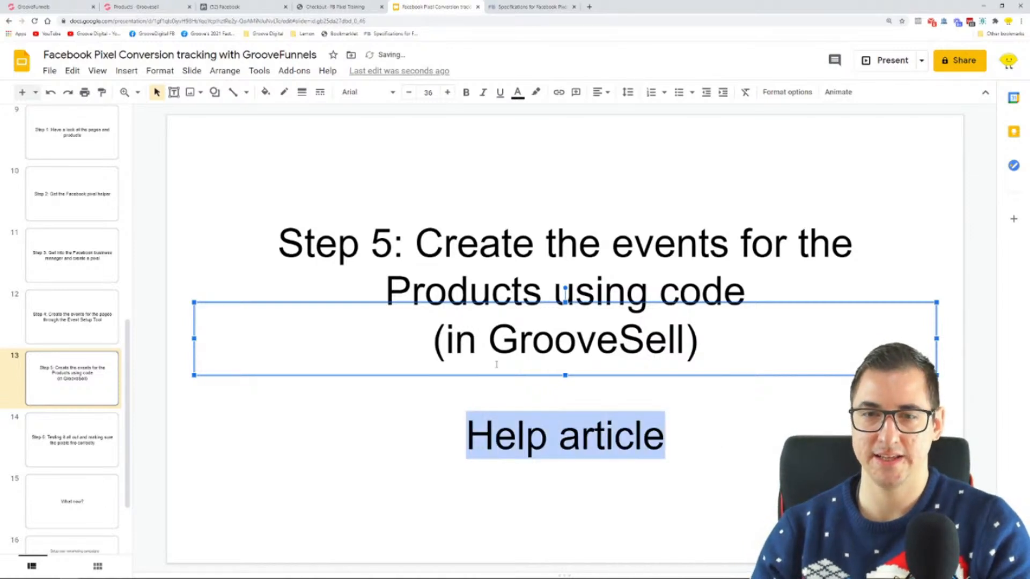
{"action": "left_click", "coordinate": [559, 93]}
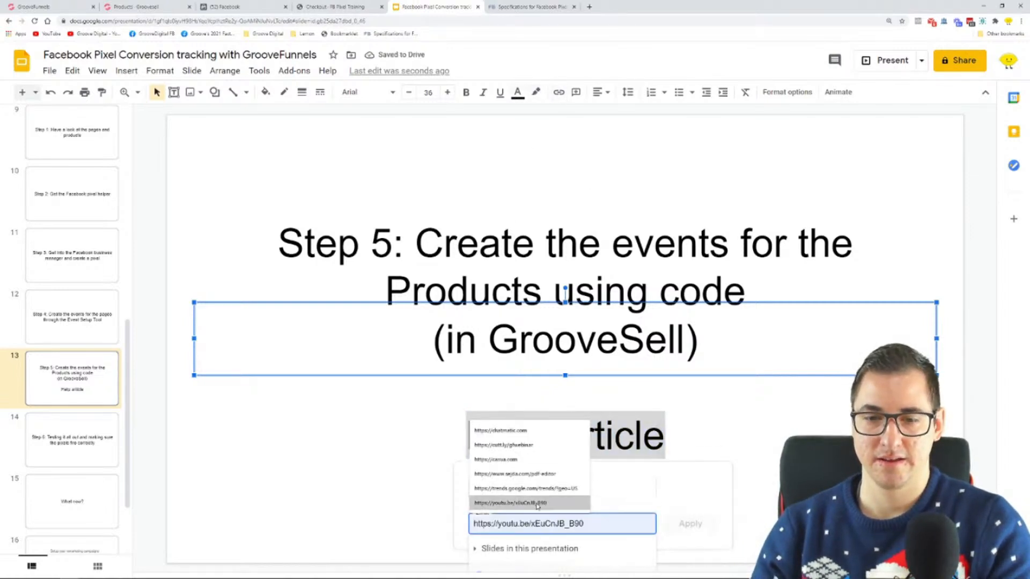
{"action": "key", "text": "ctrl+v"}
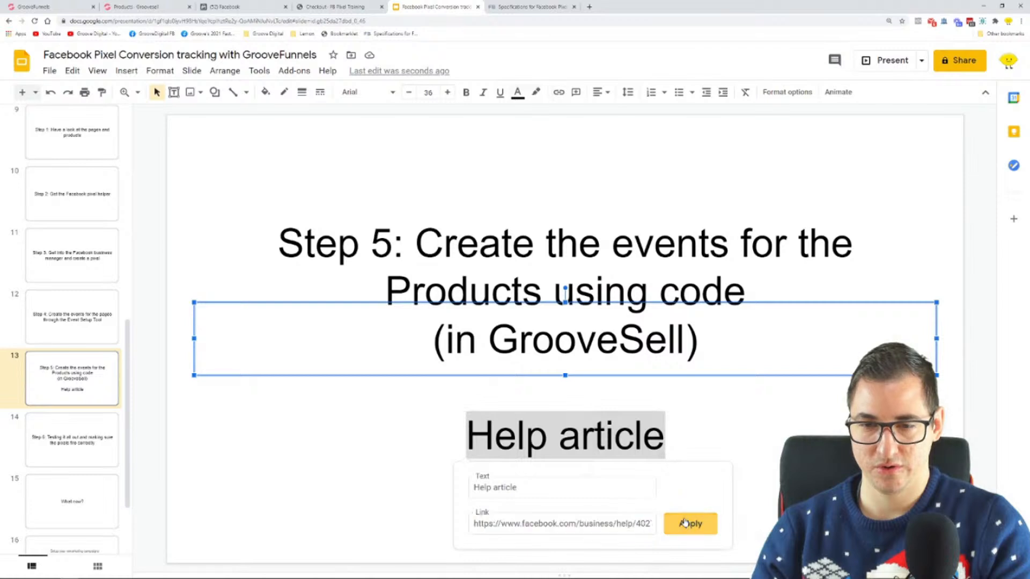
{"action": "left_click", "coordinate": [690, 523]}
{"action": "key", "text": "Escape"}
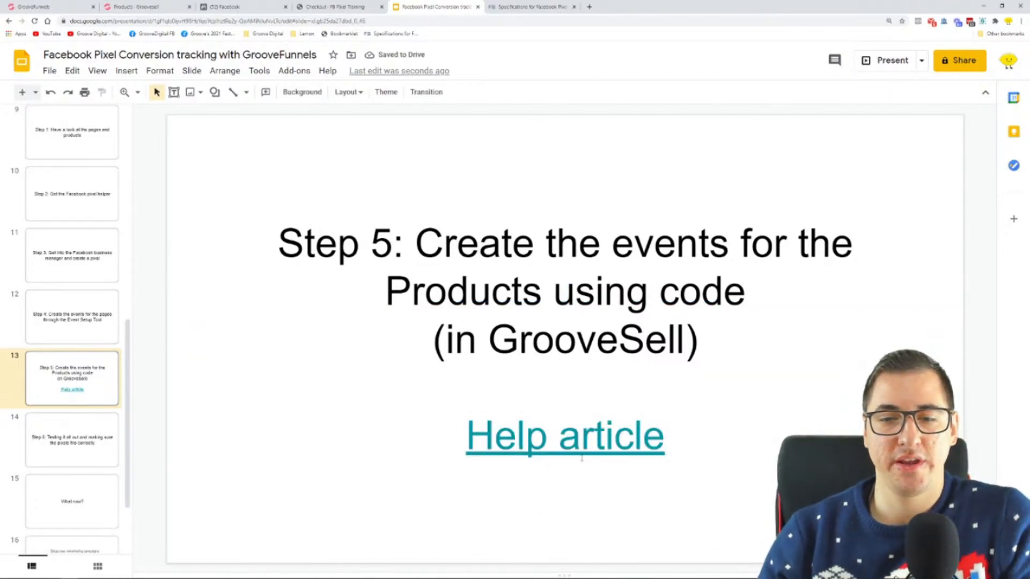
Check the Help article link on the slide and review the standard events table around the Initiate checkout, Lead and Purchase rows
{"action": "left_click", "coordinate": [560, 443]}
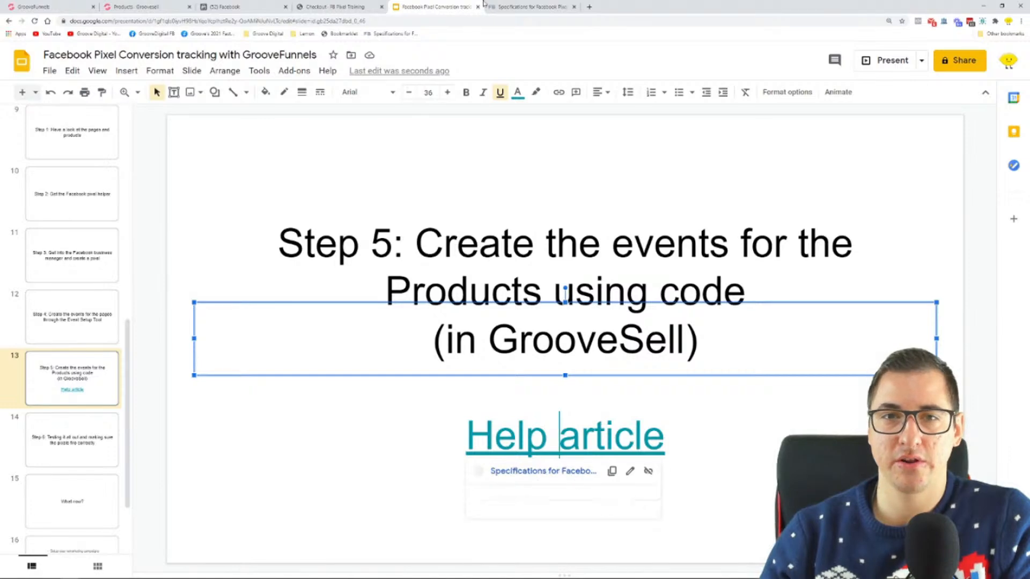
{"action": "left_click", "coordinate": [542, 471]}
{"action": "scroll", "coordinate": [803, 215], "scroll_direction": "up", "scroll_amount": 3}
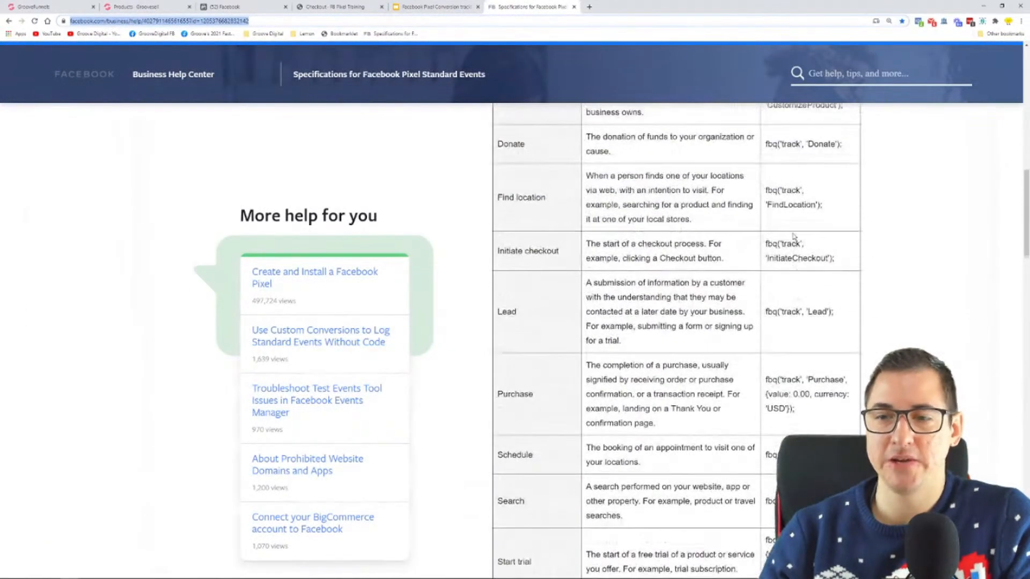
{"action": "scroll", "coordinate": [803, 214], "scroll_direction": "down", "scroll_amount": 4}
{"action": "scroll", "coordinate": [811, 268], "scroll_direction": "up", "scroll_amount": 6}
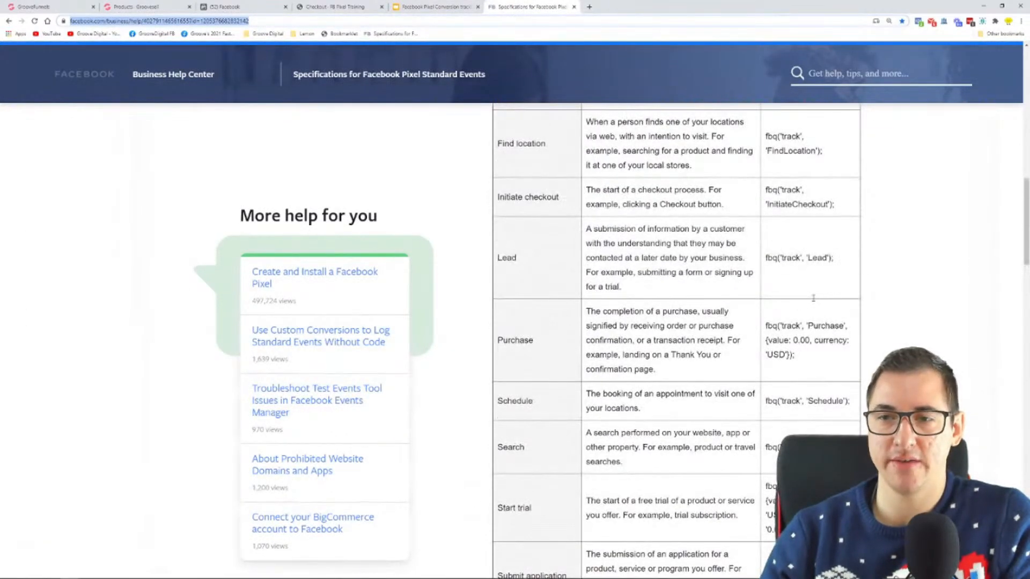
{"action": "left_click", "coordinate": [899, 271]}
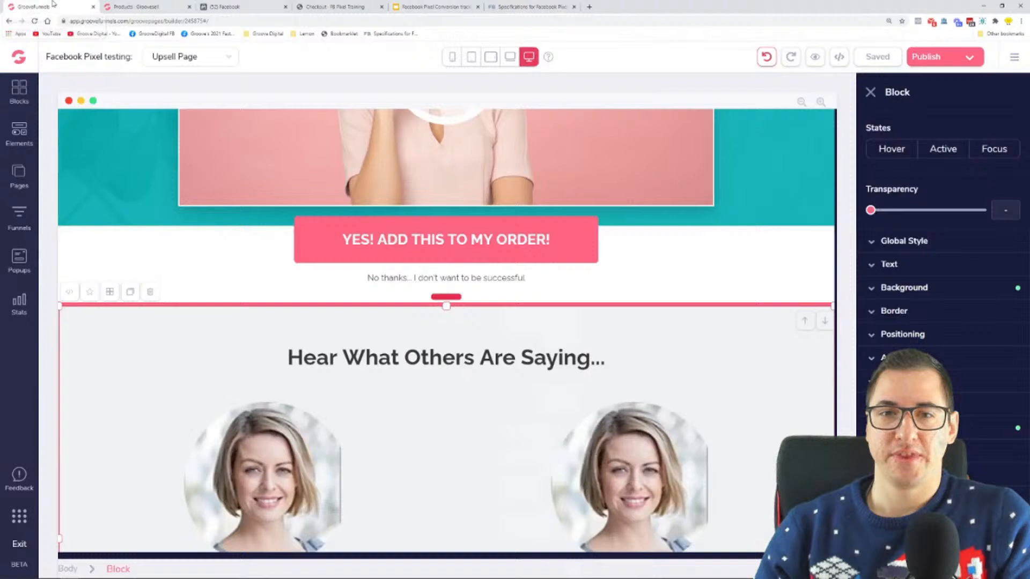
Switch to the GrooveFunnels page builder and publish the Facebook Pixel testing site with its pixel subdomain path
{"action": "left_click", "coordinate": [42, 6]}
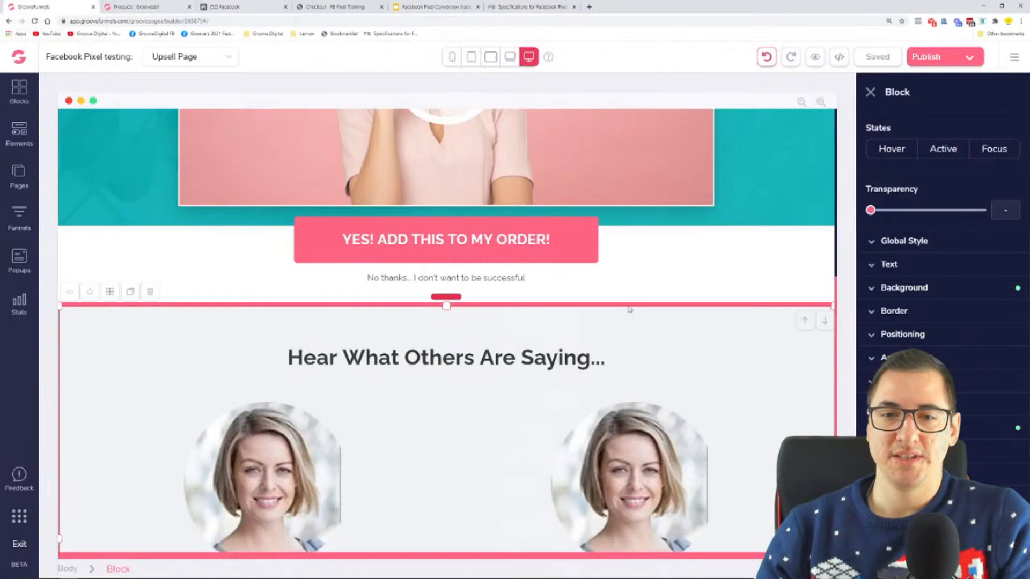
{"action": "left_click", "coordinate": [927, 56]}
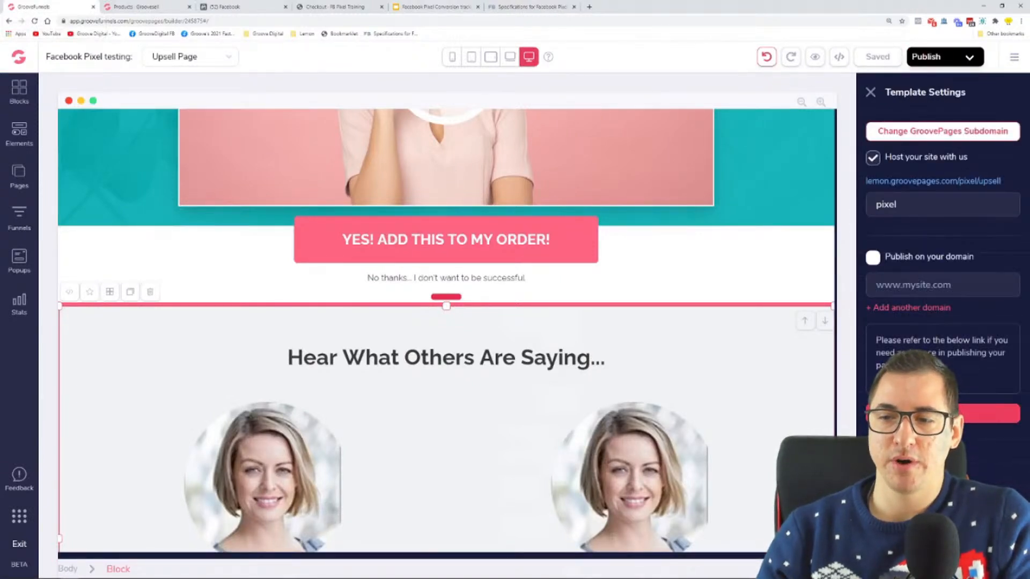
{"action": "left_click", "coordinate": [990, 413]}
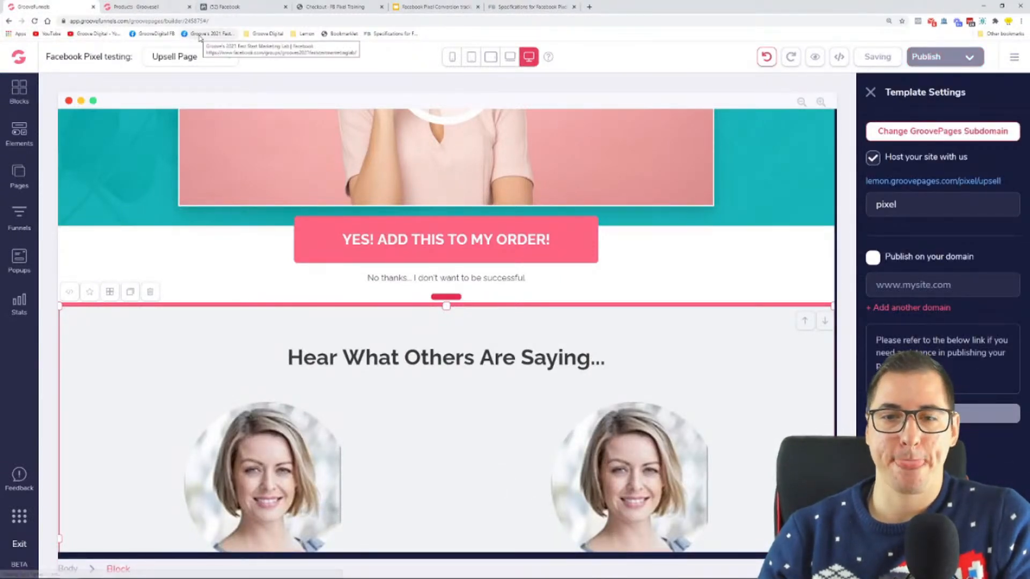
Close the Checkout Pages dialog in the GrooveSell product list and bring up the FB Pixel Training checkout page at a smaller zoom
{"action": "left_click", "coordinate": [127, 6]}
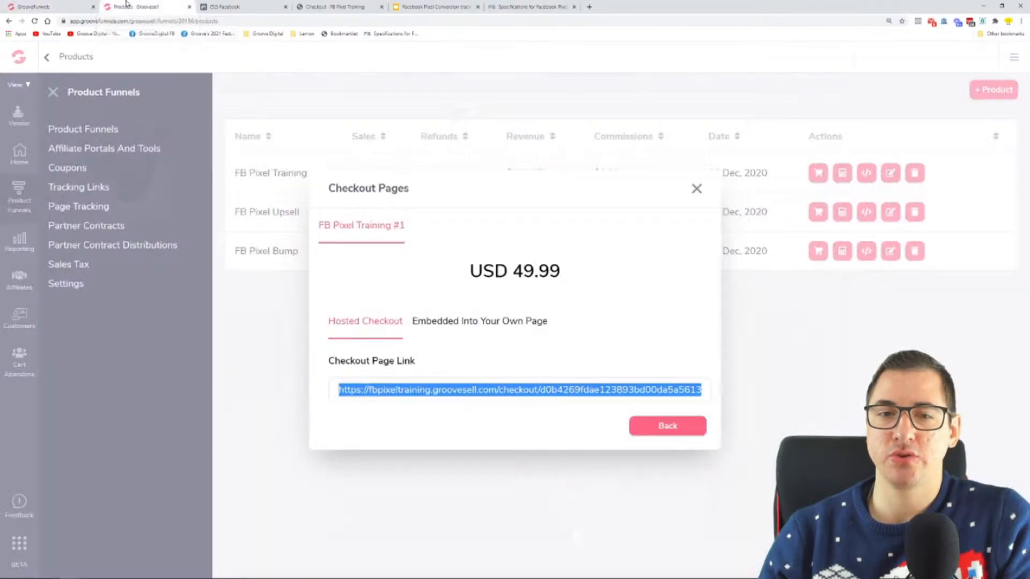
{"action": "left_click", "coordinate": [695, 188]}
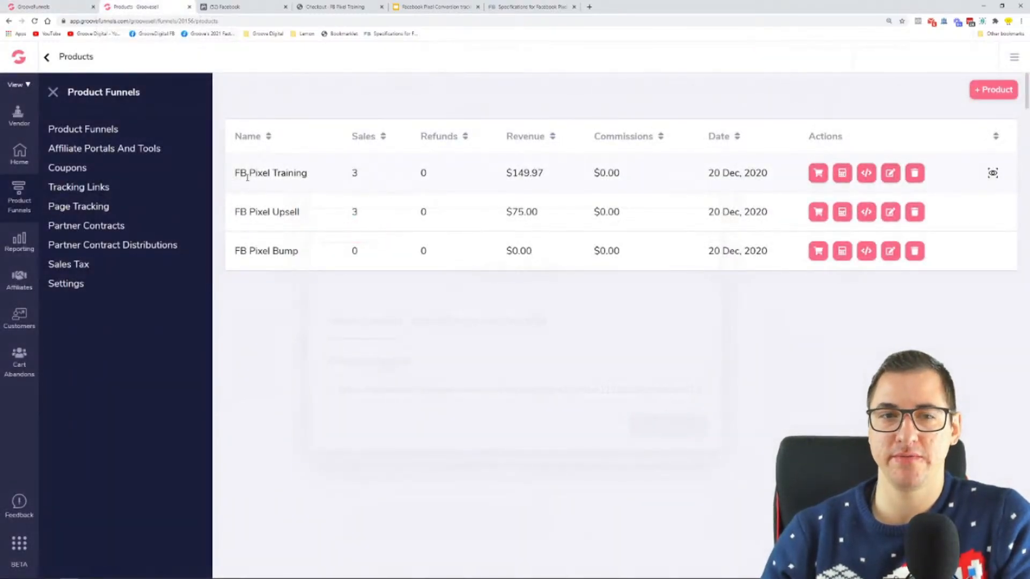
{"action": "left_click", "coordinate": [335, 5]}
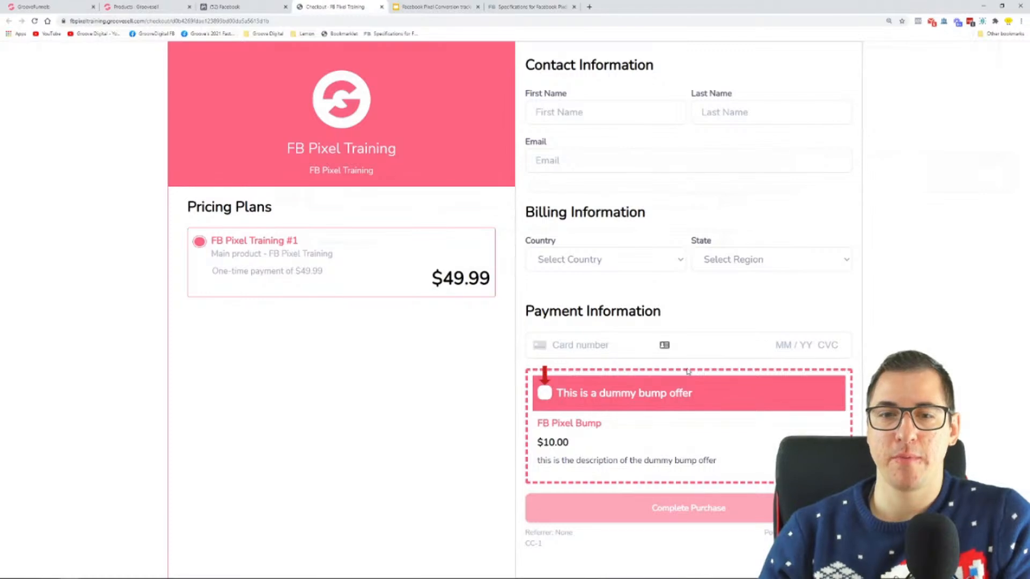
{"action": "key", "text": "ctrl+minus"}
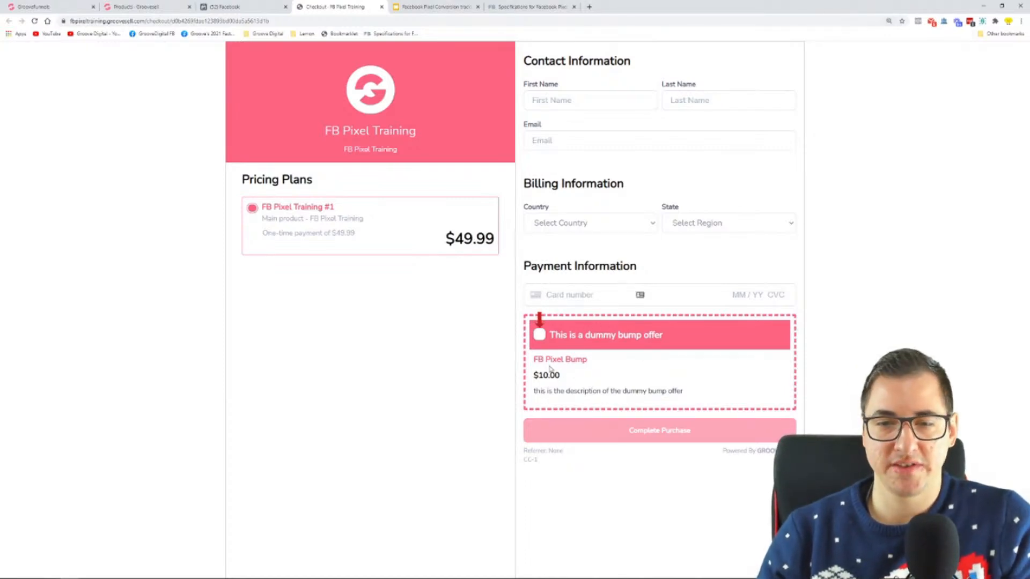
Point out the dummy bump offer's title, description and $10.00 price on the checkout page, and toggle its checkbox on and off
{"action": "left_click_drag", "start_coordinate": [555, 335], "coordinate": [664, 336]}
{"action": "left_click_drag", "start_coordinate": [687, 392], "coordinate": [534, 392]}
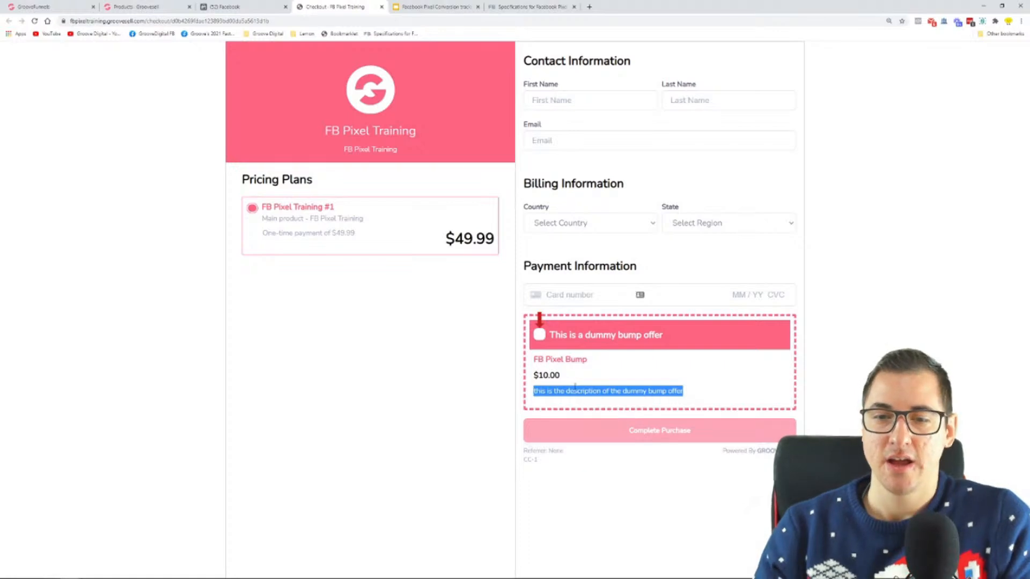
{"action": "double_click", "coordinate": [551, 376]}
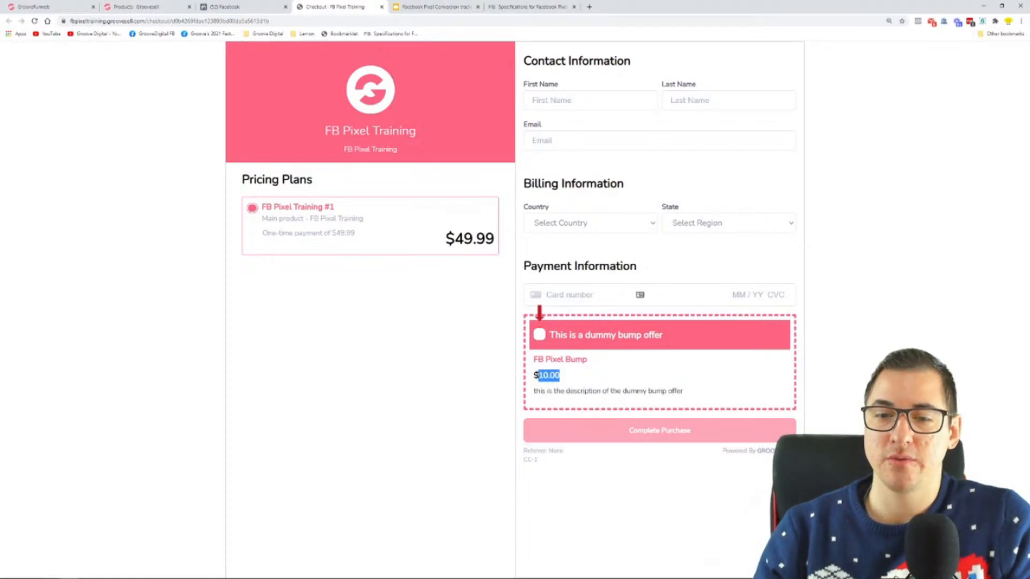
{"action": "left_click", "coordinate": [540, 335]}
{"action": "left_click", "coordinate": [540, 334]}
{"action": "left_click", "coordinate": [540, 335]}
{"action": "left_click", "coordinate": [542, 337]}
{"action": "double_click", "coordinate": [542, 338]}
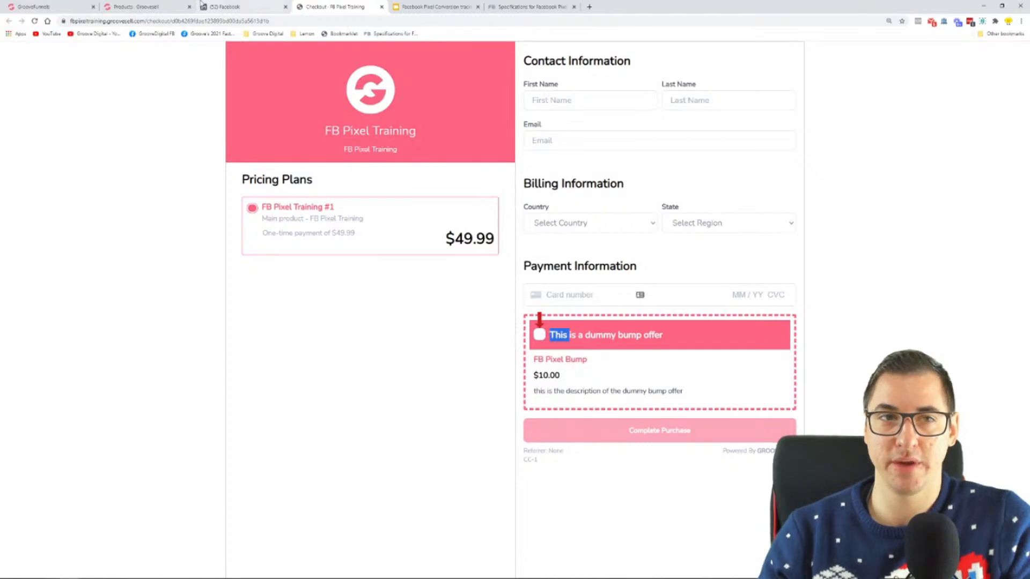
Open the FB Pixel Training product for editing in GrooveSell and check the price in its pricing plan
{"action": "left_click", "coordinate": [170, 6]}
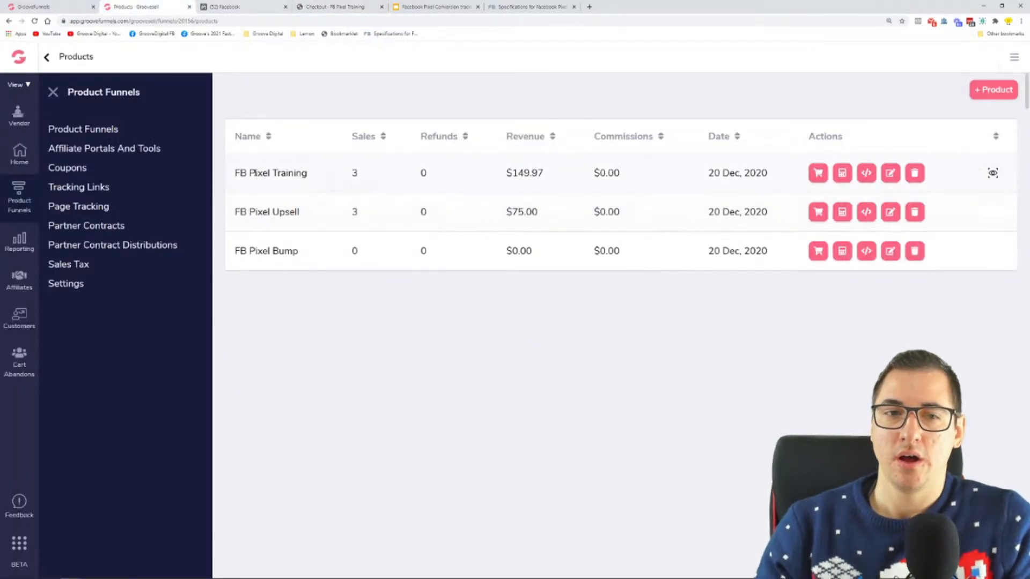
{"action": "left_click", "coordinate": [889, 173]}
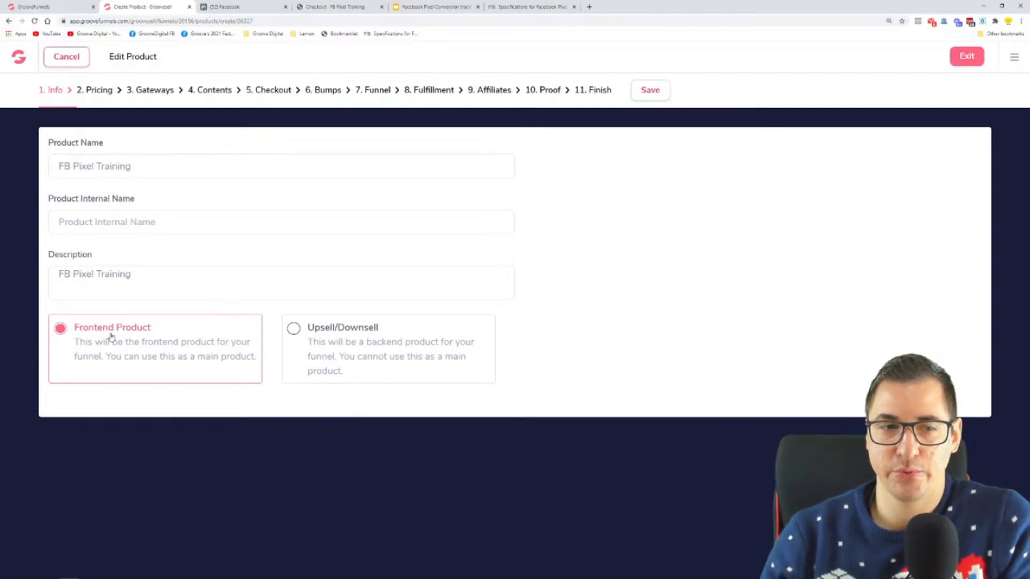
{"action": "left_click", "coordinate": [95, 90]}
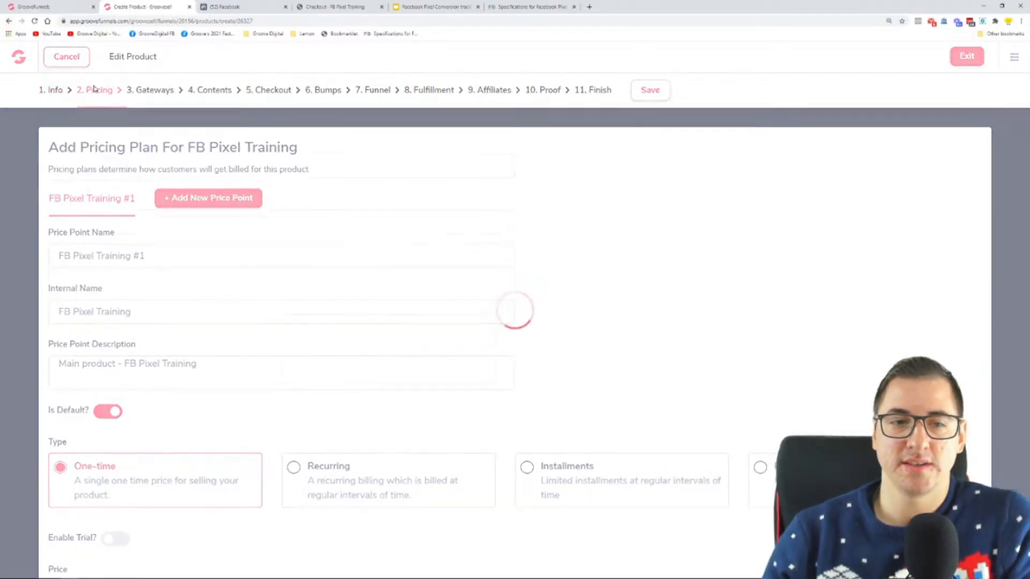
{"action": "scroll", "coordinate": [144, 469], "scroll_direction": "down", "scroll_amount": 1}
{"action": "left_click_drag", "start_coordinate": [100, 526], "coordinate": [64, 529]}
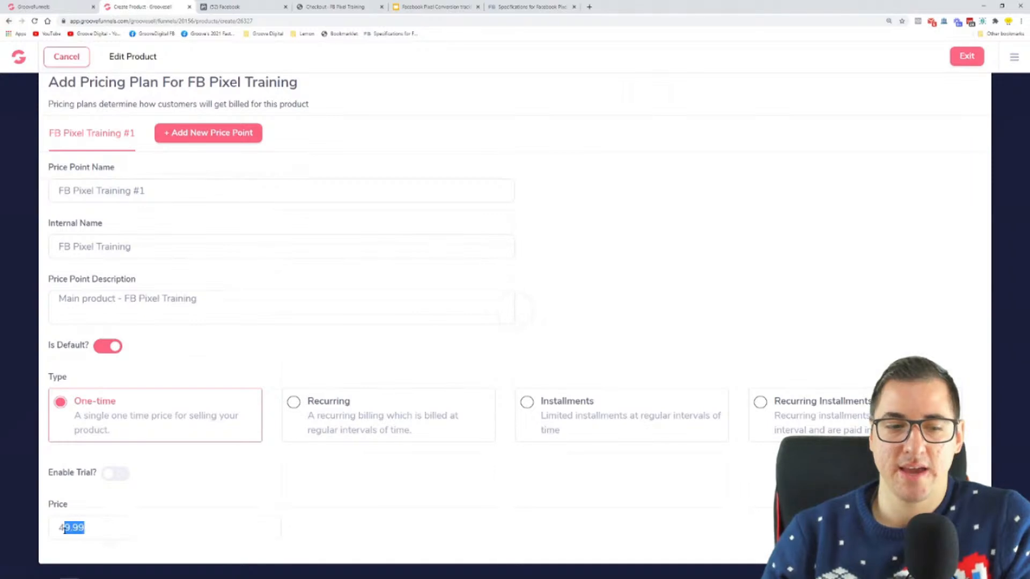
{"action": "left_click", "coordinate": [144, 514]}
{"action": "scroll", "coordinate": [204, 278], "scroll_direction": "up", "scroll_amount": 1}
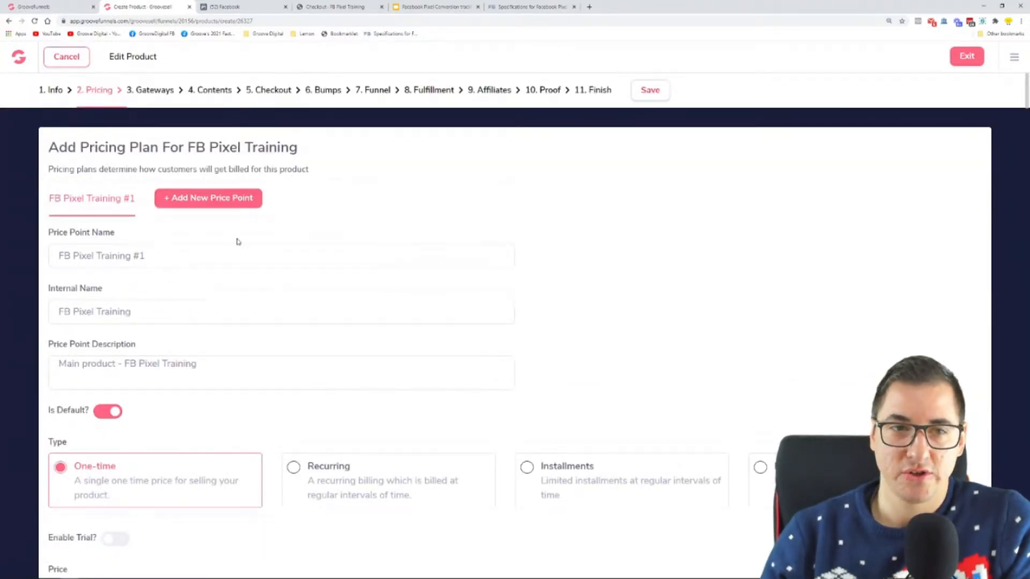
Review the product's payment gateways, thank you page URL and sales page URL, and open its checkout page settings
{"action": "left_click", "coordinate": [155, 91]}
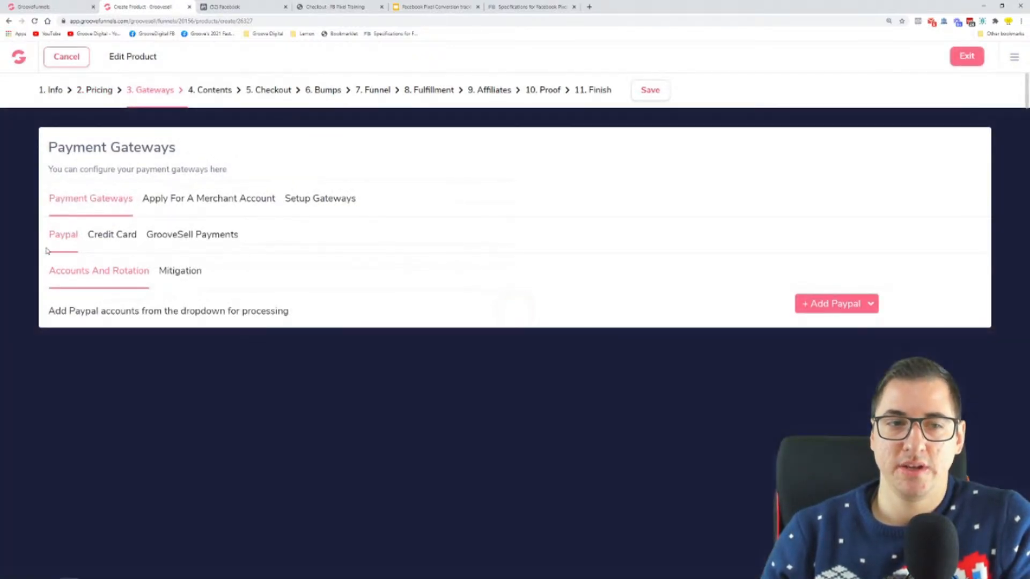
{"action": "left_click", "coordinate": [227, 91]}
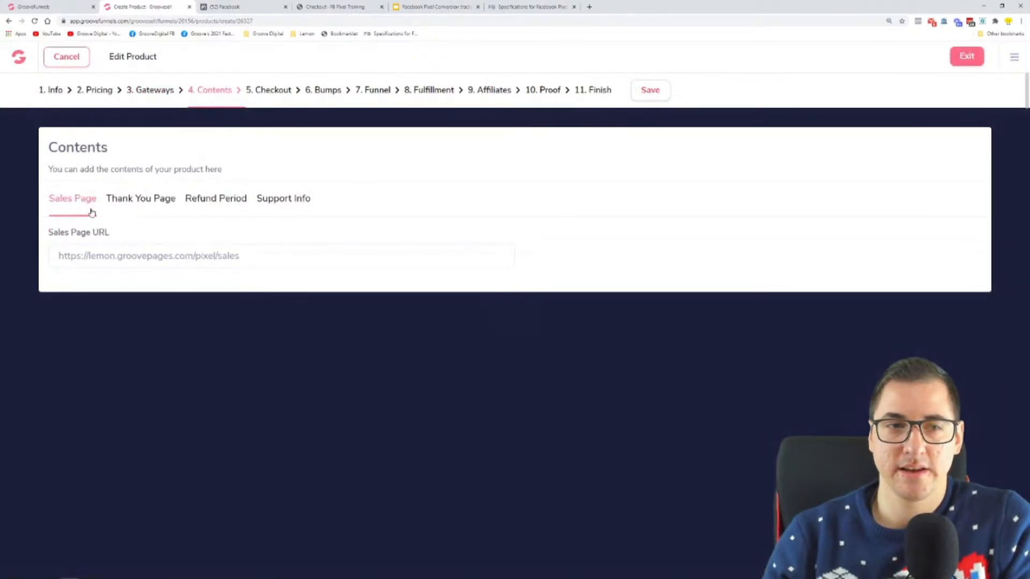
{"action": "left_click", "coordinate": [133, 203]}
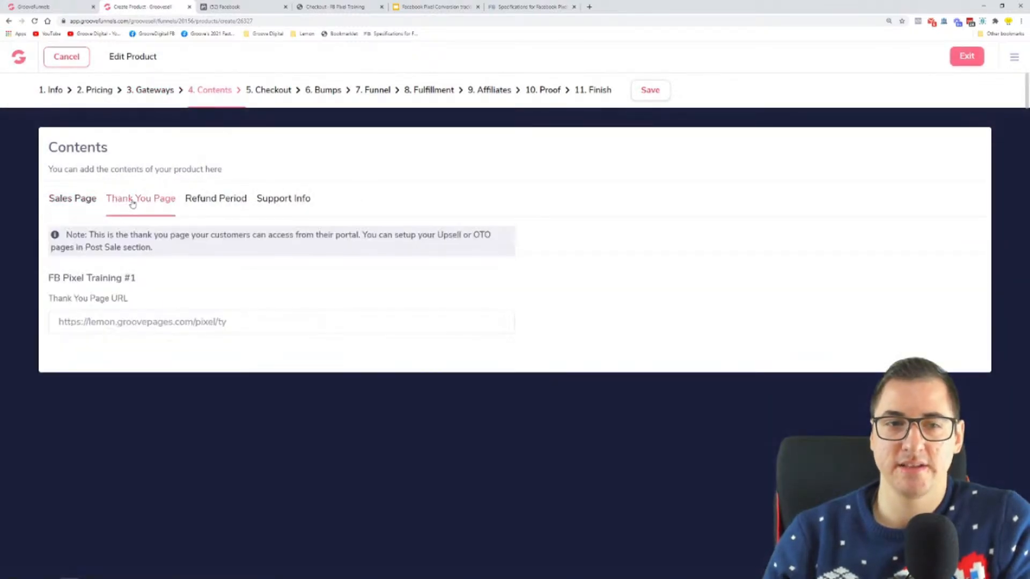
{"action": "left_click", "coordinate": [81, 197]}
{"action": "left_click", "coordinate": [274, 93]}
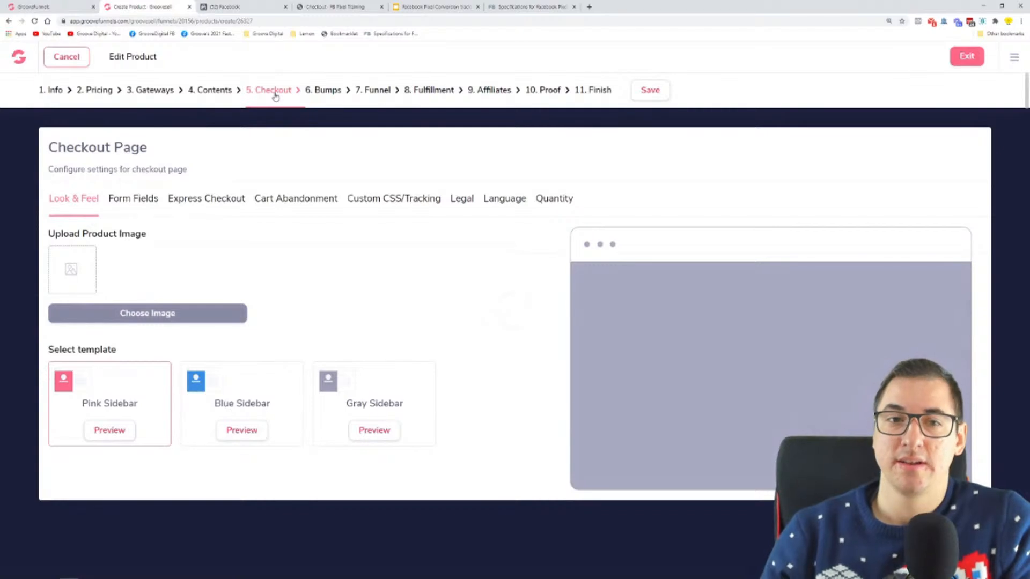
Open the checkout page's Custom CSS/Tracking settings and point out the Checkout Page heading above the tracking scripts field
{"action": "left_click", "coordinate": [382, 201]}
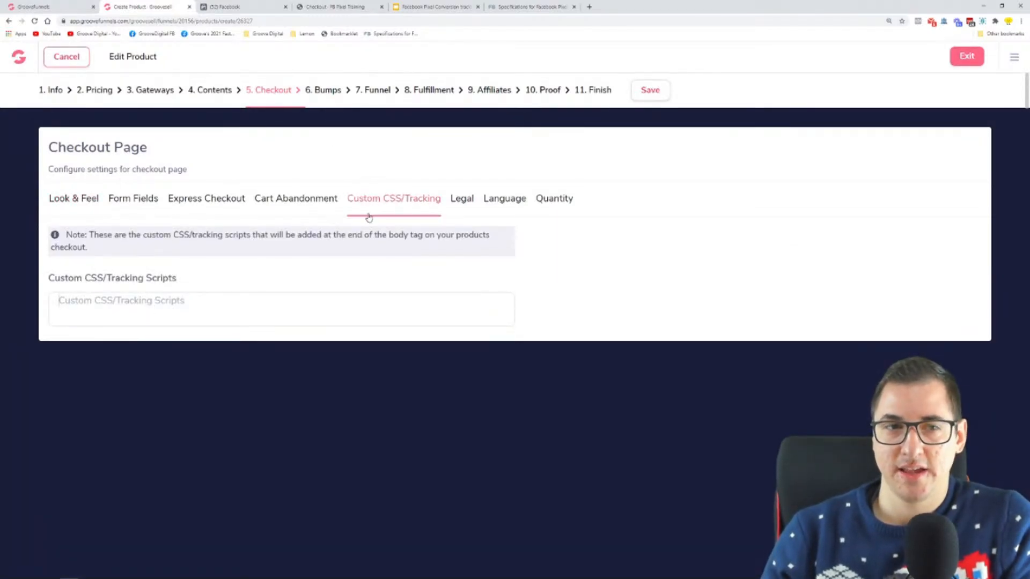
{"action": "left_click_drag", "start_coordinate": [157, 148], "coordinate": [47, 152]}
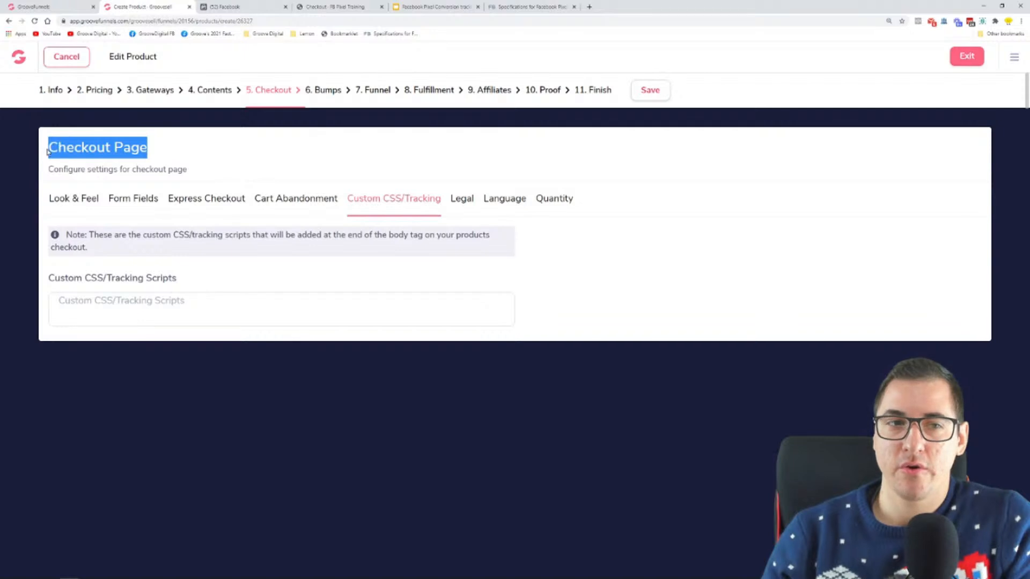
{"action": "left_click", "coordinate": [220, 162]}
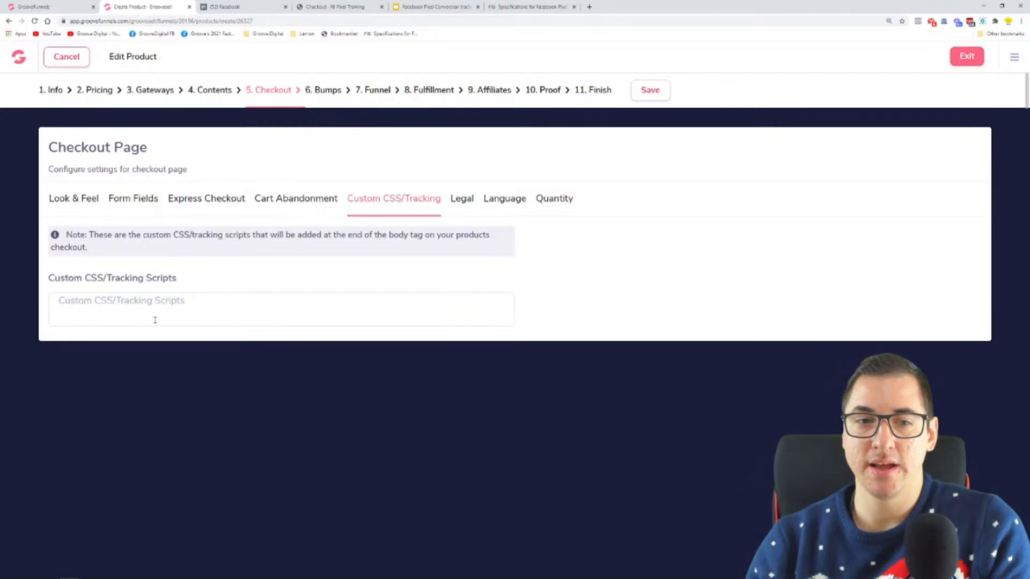
Switch to the Microsoft Whiteboard funnel diagram and underline the Initiate Checkout event below the Order Page
{"action": "key", "text": "super"}
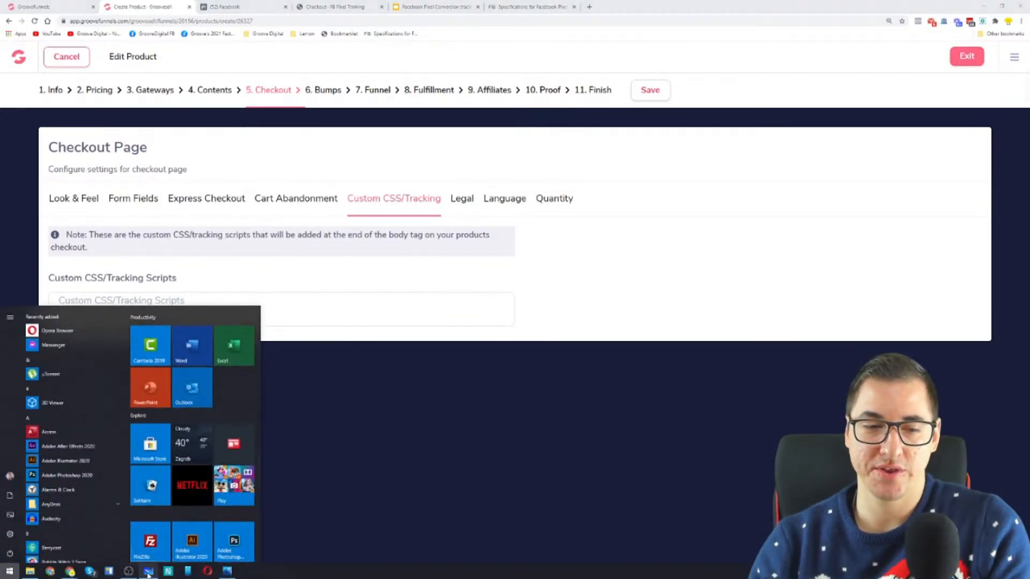
{"action": "left_click", "coordinate": [148, 573]}
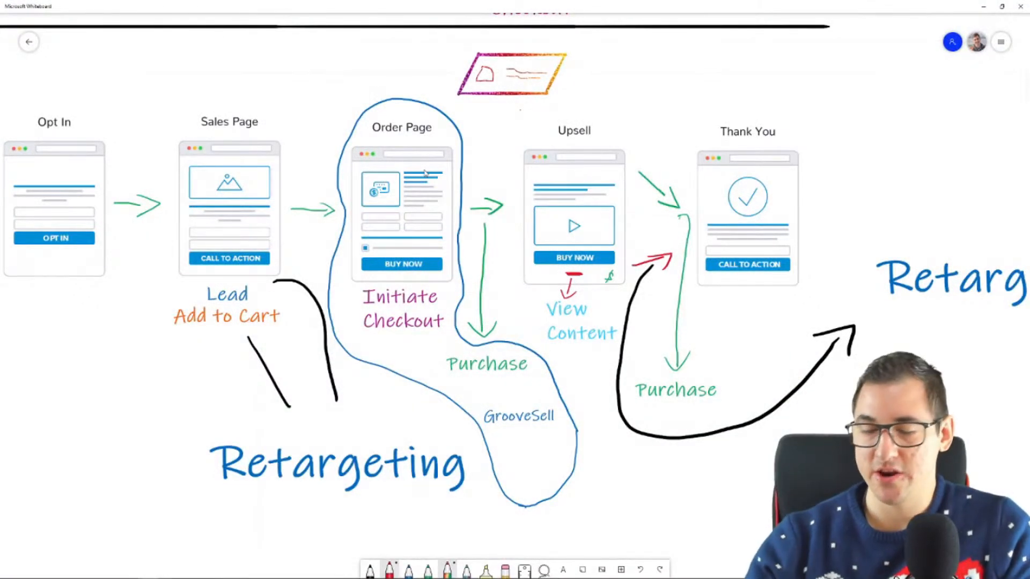
{"action": "left_click_drag", "start_coordinate": [349, 311], "coordinate": [437, 307]}
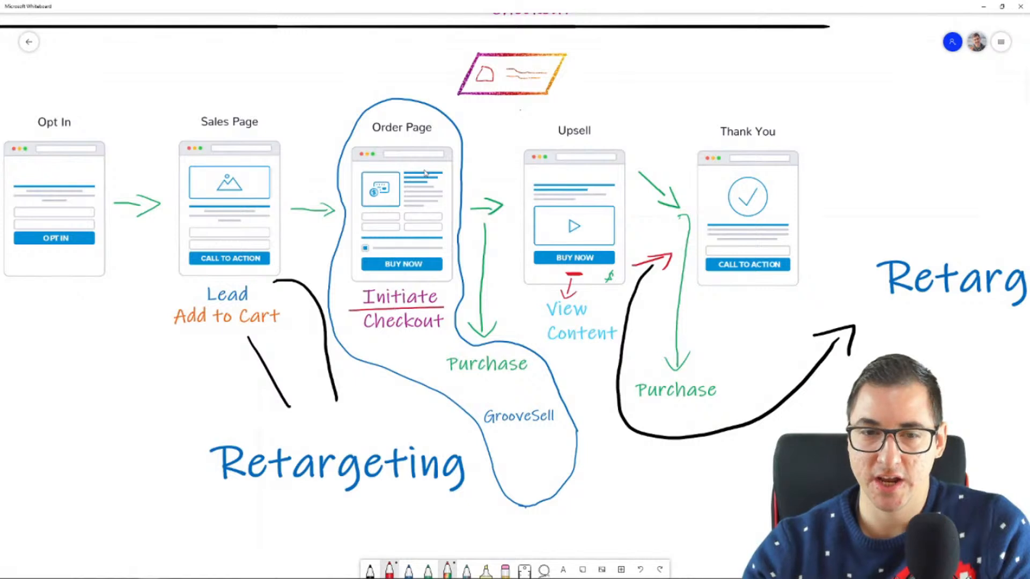
{"action": "mouse_move", "coordinate": [355, 332]}
{"action": "left_mouse_down"}
{"action": "mouse_move", "coordinate": [427, 330]}
{"action": "mouse_move", "coordinate": [450, 294]}
{"action": "mouse_move", "coordinate": [364, 279]}
{"action": "mouse_move", "coordinate": [394, 338]}
{"action": "left_mouse_up"}
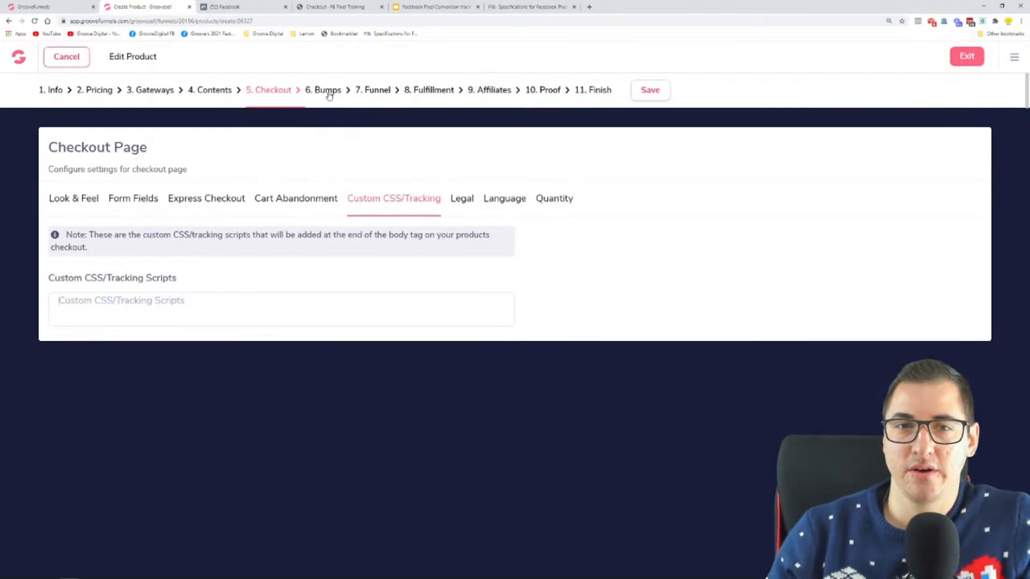
In the product's Funnel settings, disable the advanced tracking code and switch the type to Thank You Page and back to Upsell Page
{"action": "left_click", "coordinate": [379, 96]}
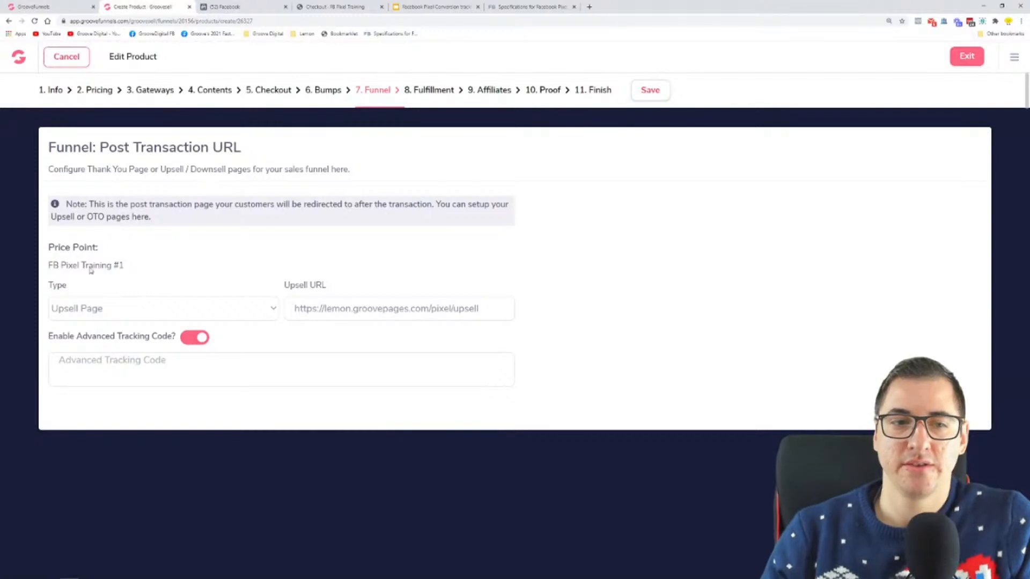
{"action": "left_click", "coordinate": [195, 338]}
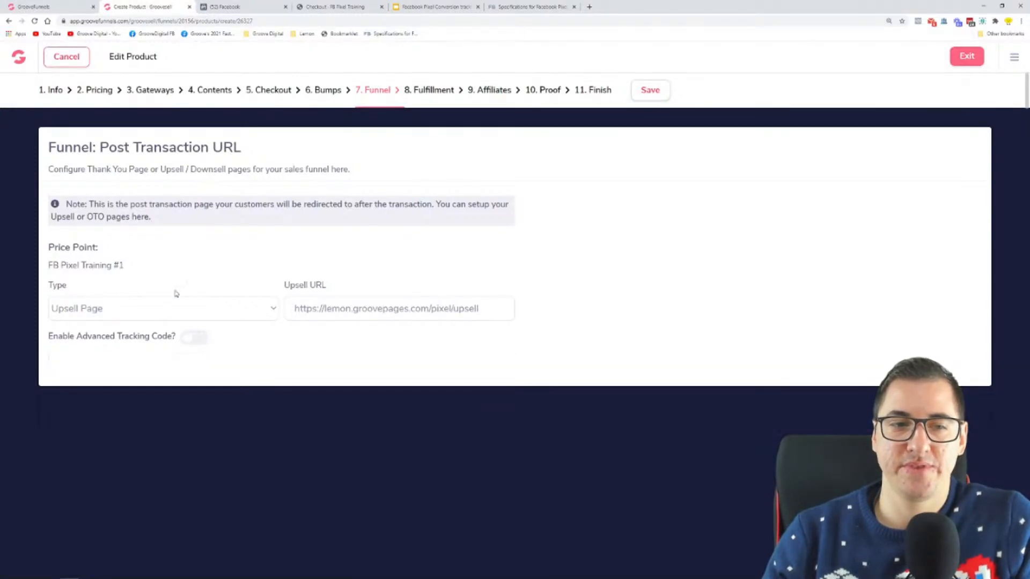
{"action": "left_click", "coordinate": [100, 312]}
{"action": "left_click", "coordinate": [101, 328]}
{"action": "left_click", "coordinate": [116, 312]}
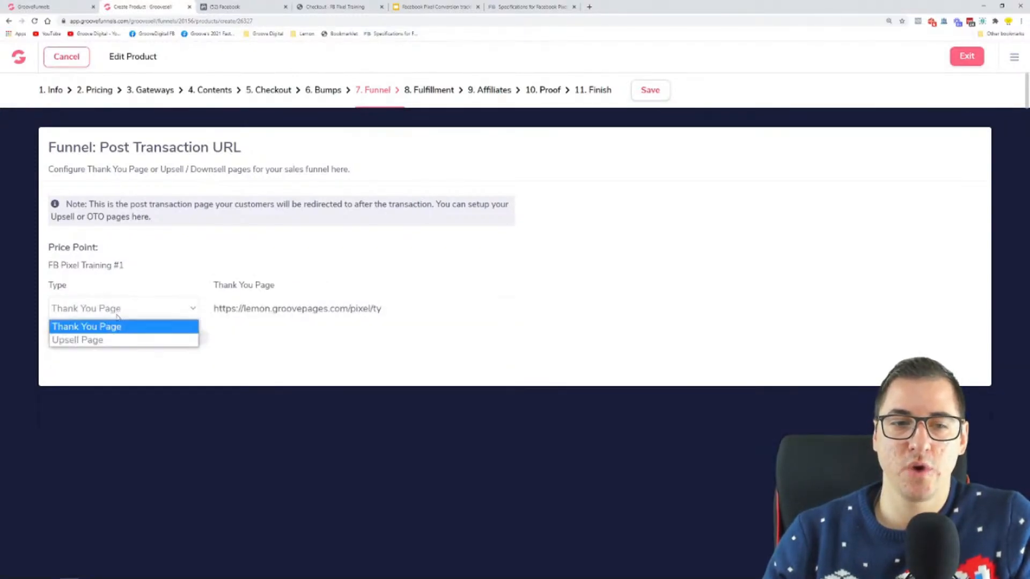
{"action": "left_click", "coordinate": [113, 341]}
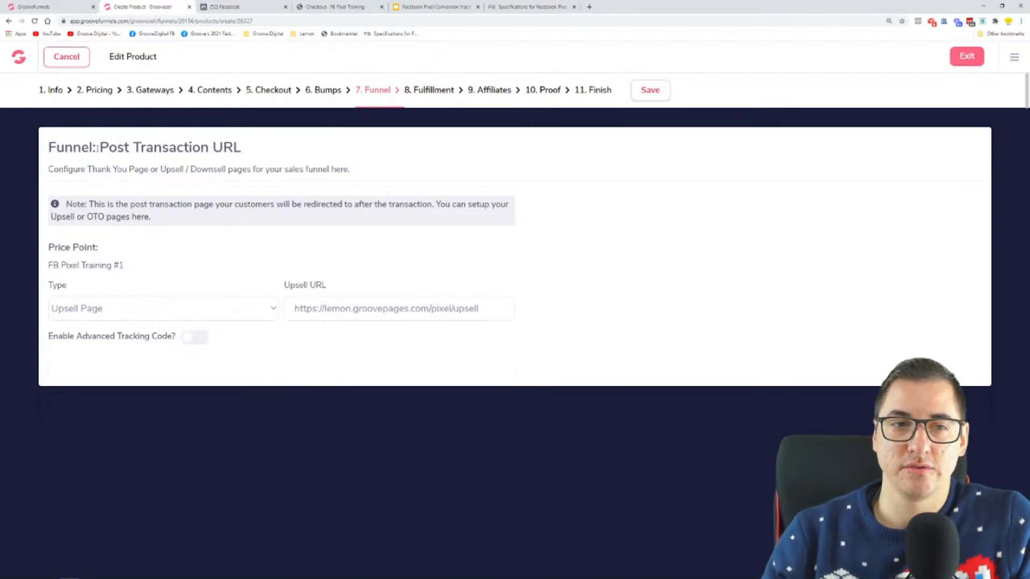
Point out the words Post Transaction in the funnel heading and enable the advanced tracking code for the FB Pixel Training #1 price point
{"action": "left_click_drag", "start_coordinate": [98, 150], "coordinate": [209, 149]}
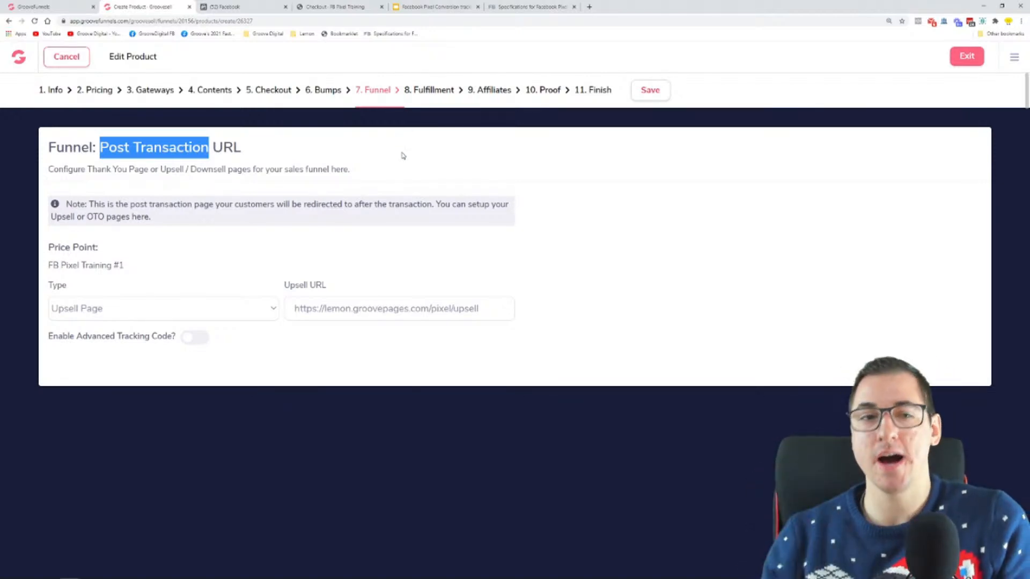
{"action": "left_click", "coordinate": [608, 217]}
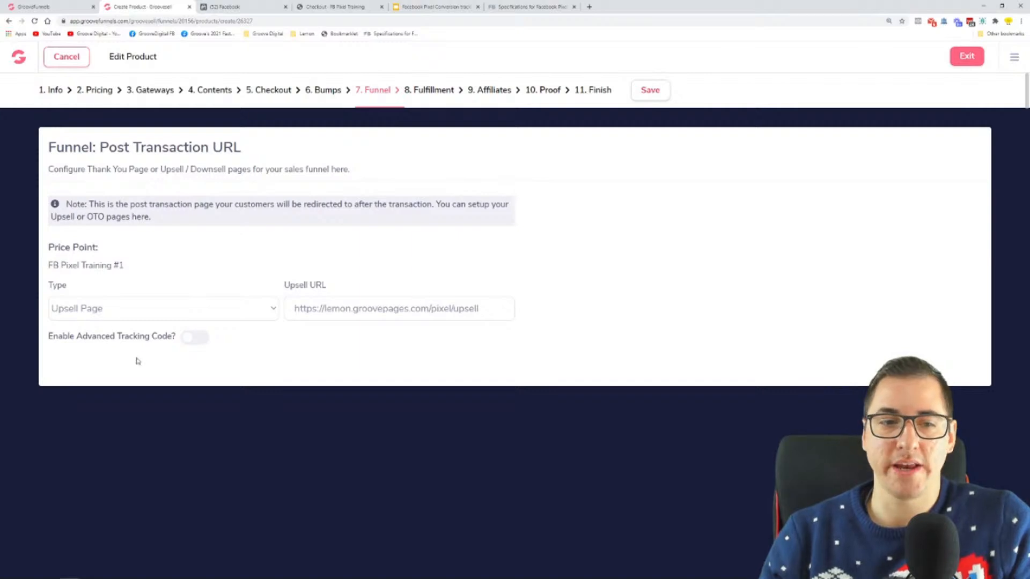
{"action": "left_click", "coordinate": [198, 337]}
{"action": "left_click_drag", "start_coordinate": [120, 342], "coordinate": [169, 341]}
Bring the funnel diagram in Microsoft Whiteboard back up
{"action": "key", "text": "super"}
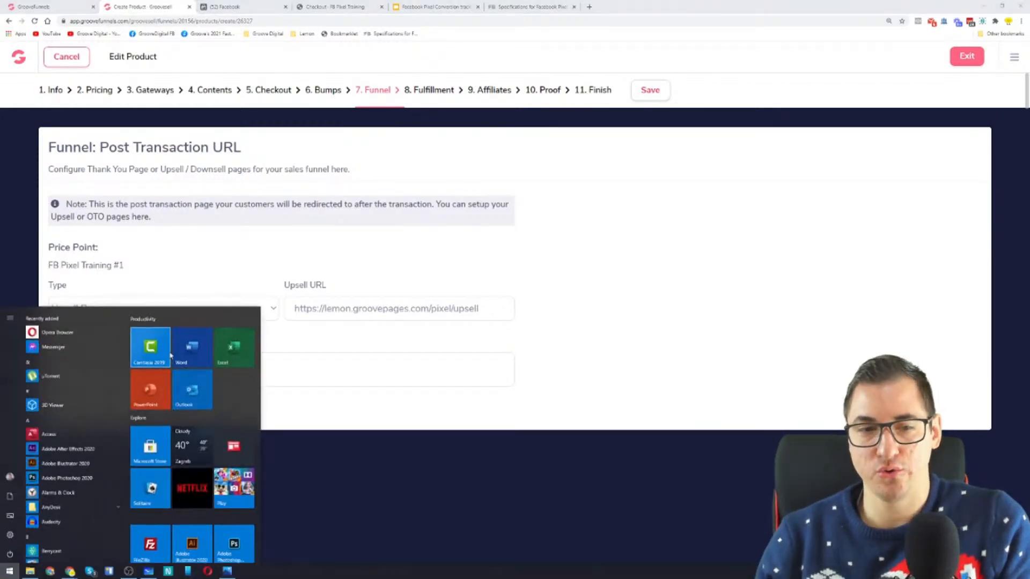
{"action": "left_click", "coordinate": [182, 571]}
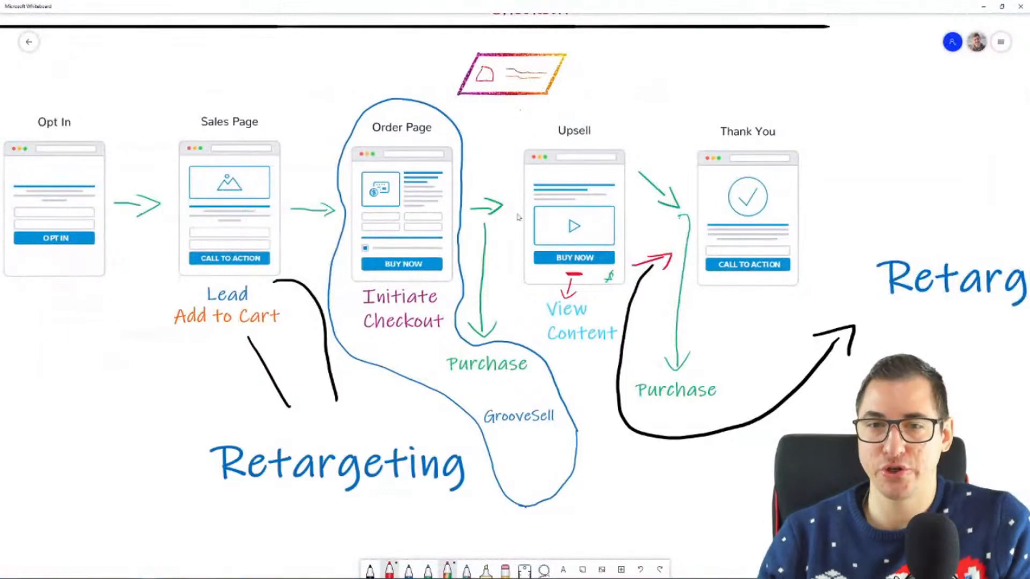
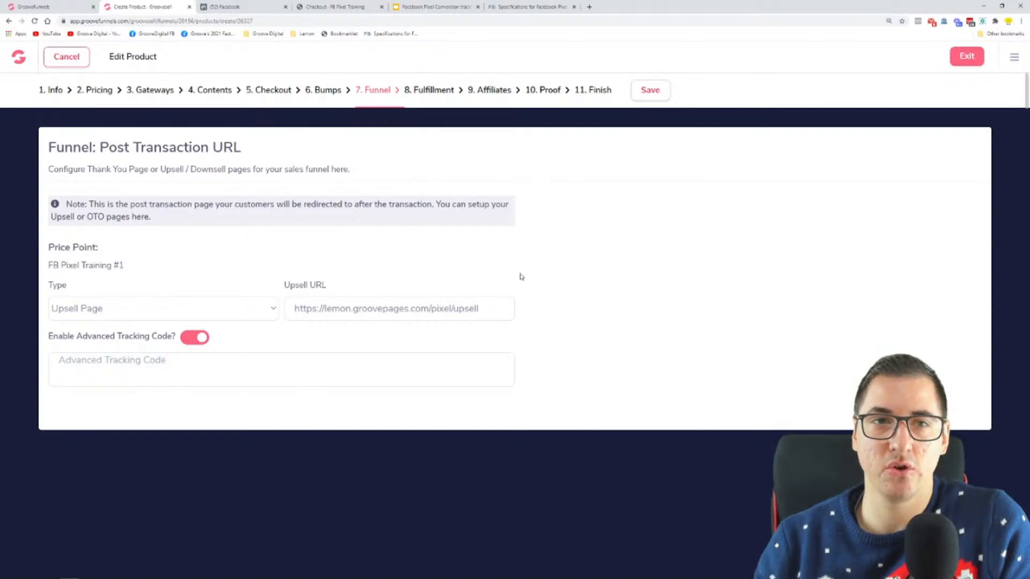
Switch to Facebook Events Manager, select the GF Funnel Tracking Training pixel and open its options for adding events
{"action": "left_click", "coordinate": [260, 5]}
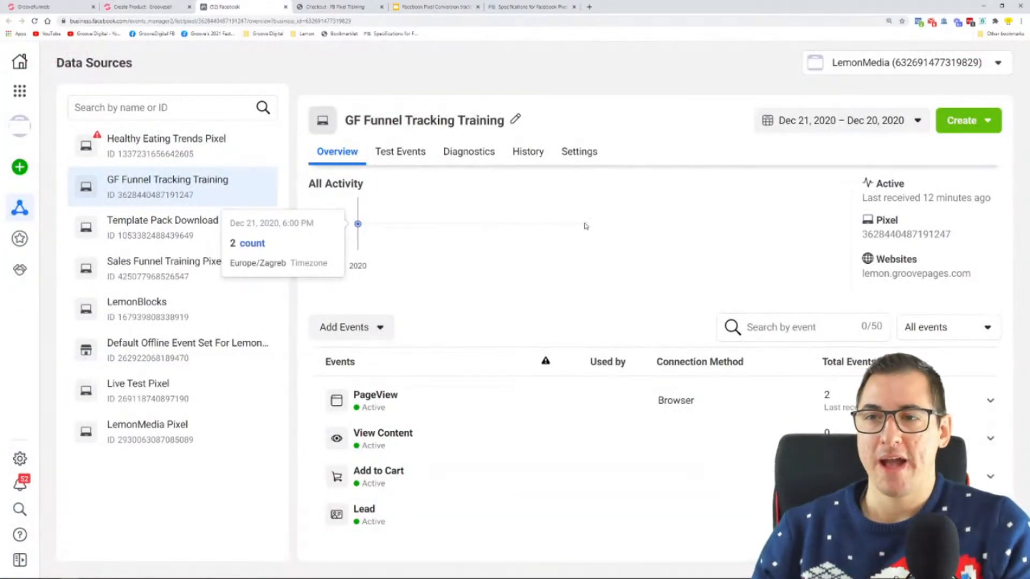
{"action": "key", "text": "ctrl+minus"}
{"action": "key", "text": "ctrl+minus"}
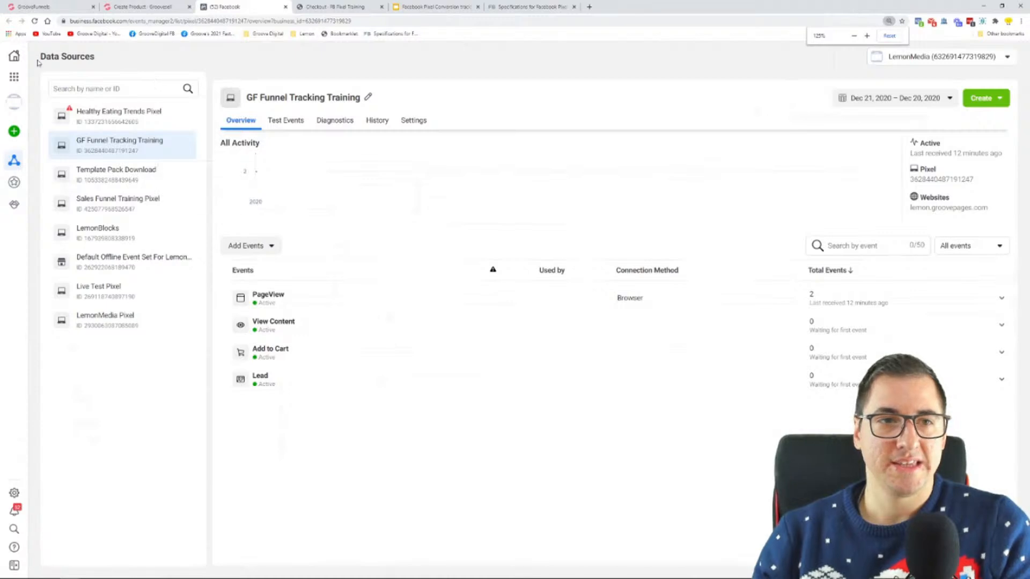
{"action": "left_click", "coordinate": [15, 57]}
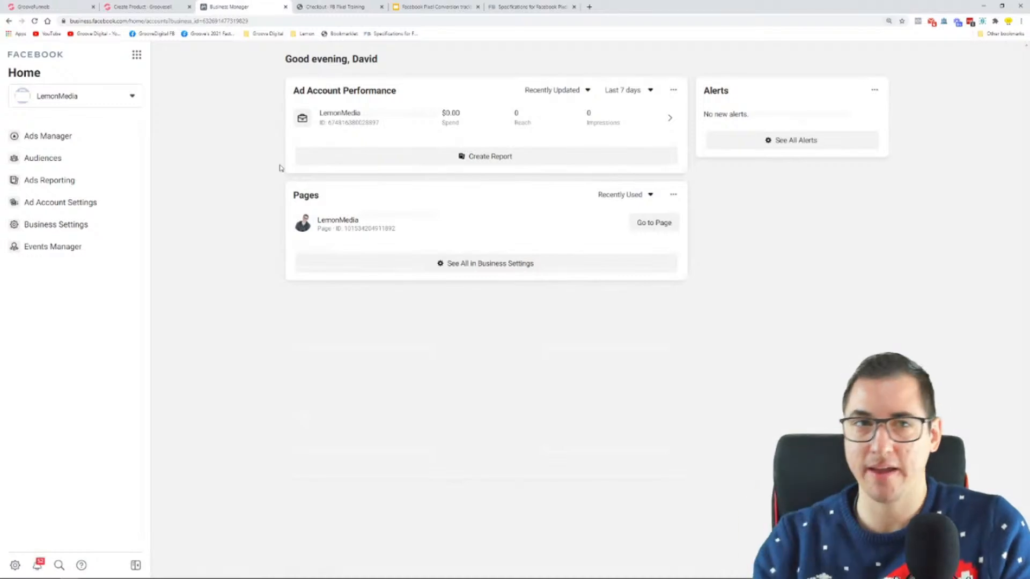
{"action": "key", "text": "ctrl+plus"}
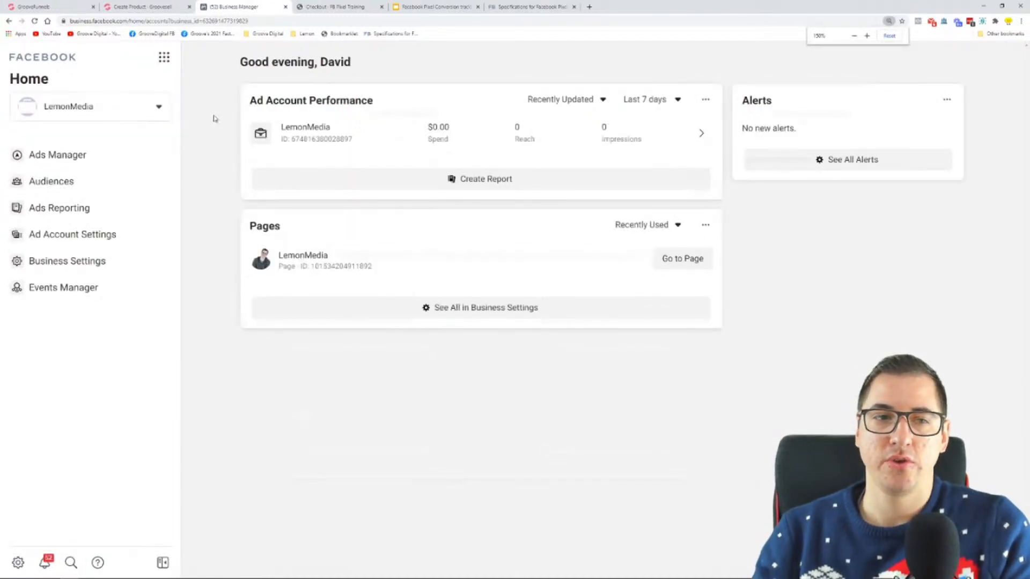
{"action": "left_click", "coordinate": [164, 57]}
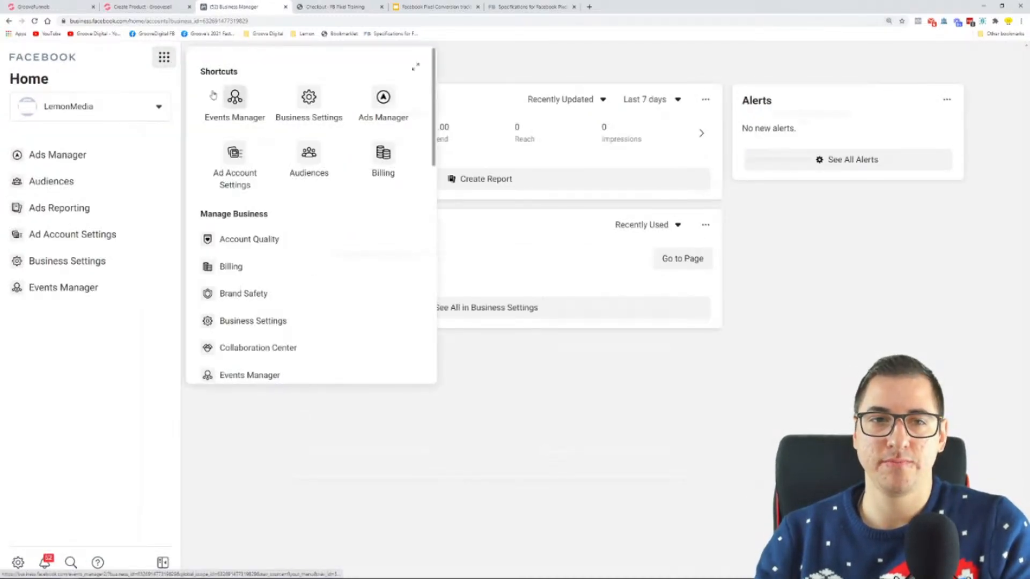
{"action": "left_click", "coordinate": [235, 98]}
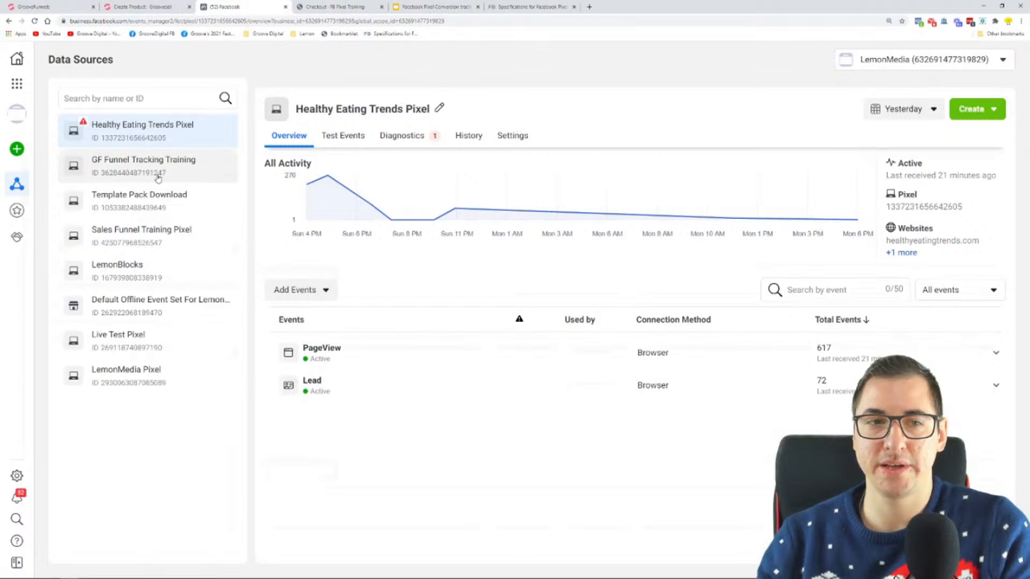
{"action": "left_click", "coordinate": [159, 178]}
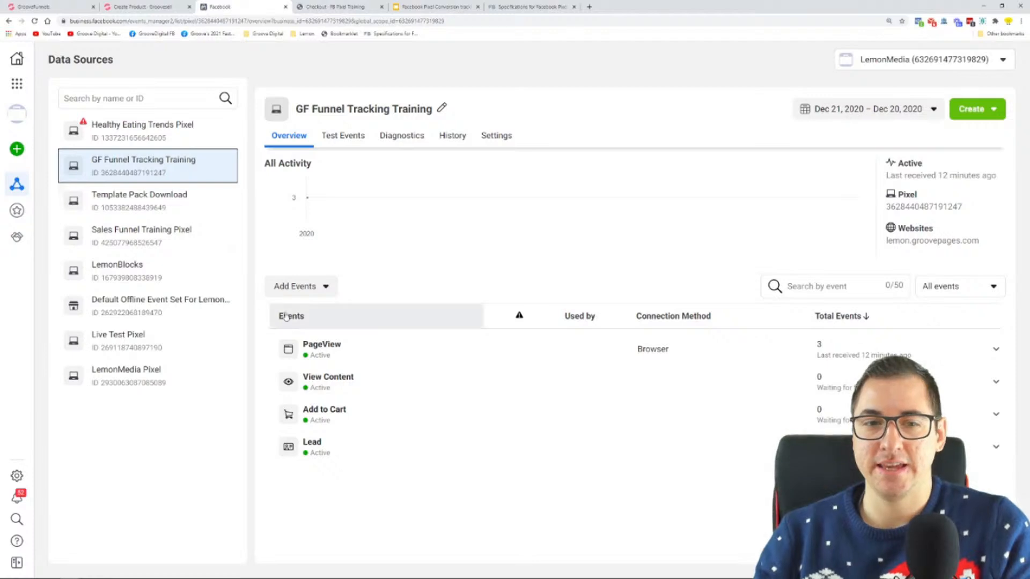
{"action": "left_click", "coordinate": [301, 288]}
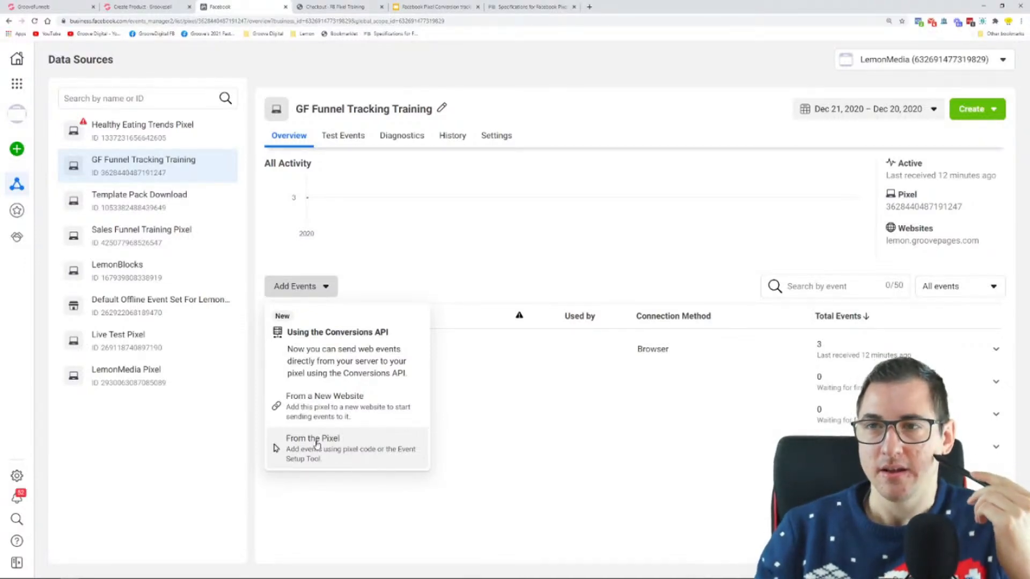
Point out the groovesell.com domain in the FB Pixel Training checkout page's address and return to Events Manager
{"action": "left_click", "coordinate": [352, 8]}
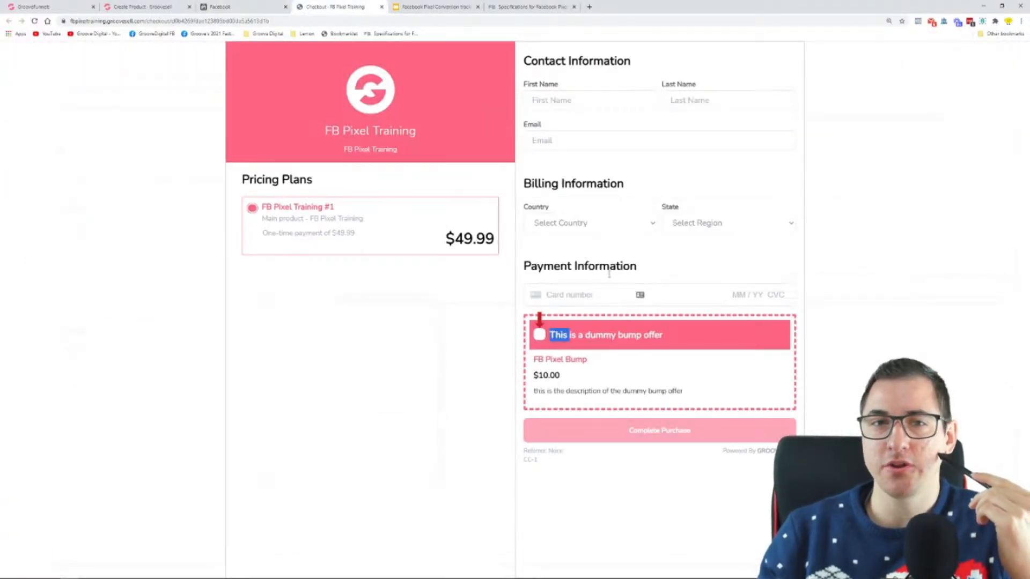
{"action": "left_click_drag", "start_coordinate": [70, 21], "coordinate": [154, 24]}
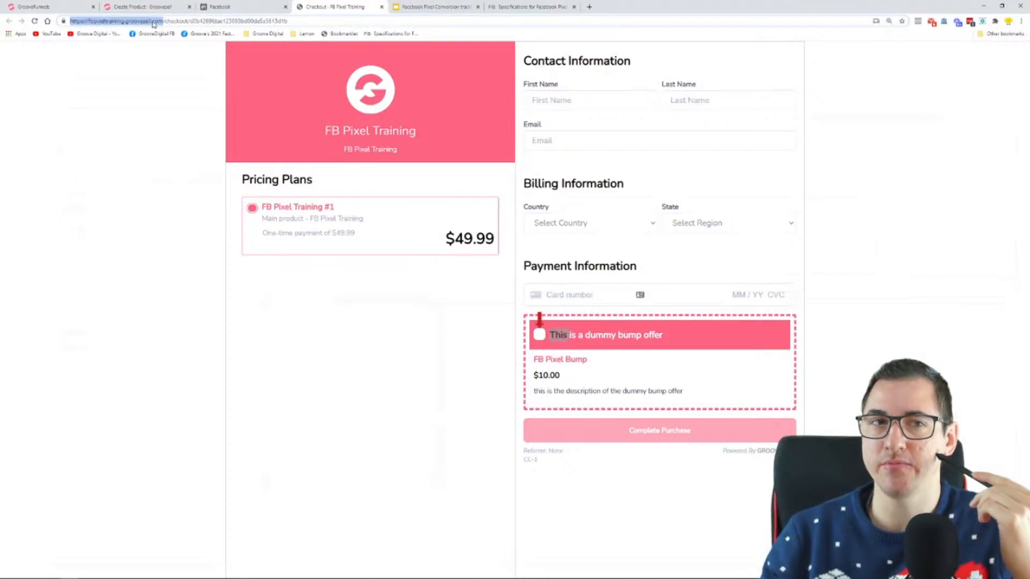
{"action": "left_click", "coordinate": [259, 7]}
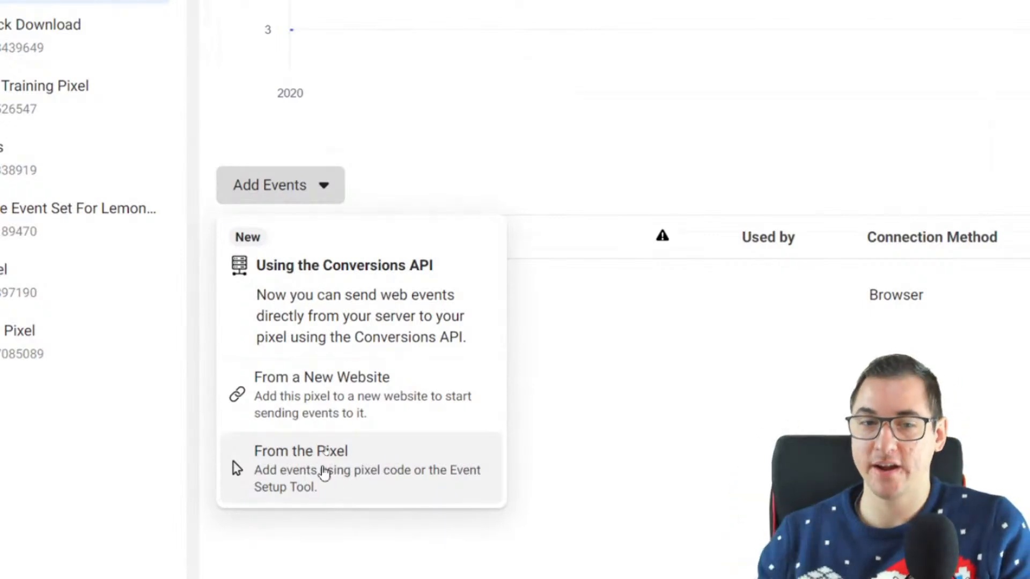
Add the pixel from a new website, choose manual code installation and copy the base code
{"action": "left_click", "coordinate": [345, 403]}
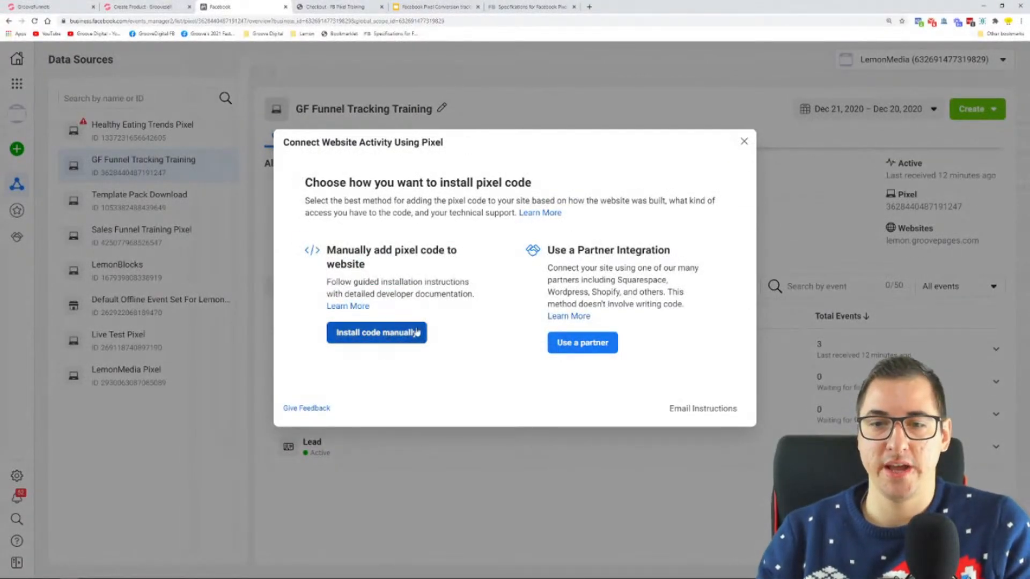
{"action": "left_click_drag", "start_coordinate": [605, 250], "coordinate": [687, 259]}
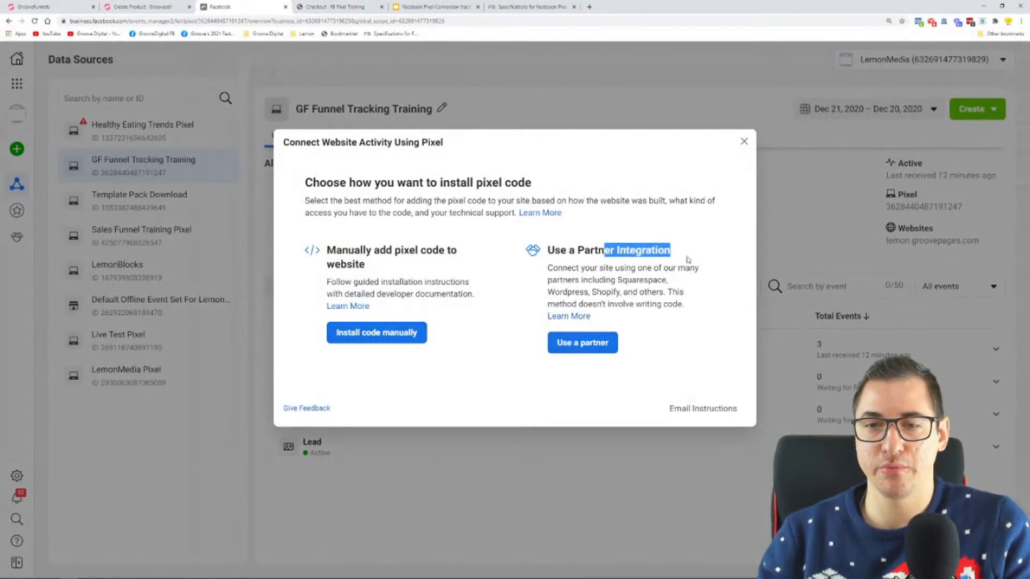
{"action": "left_click", "coordinate": [628, 263]}
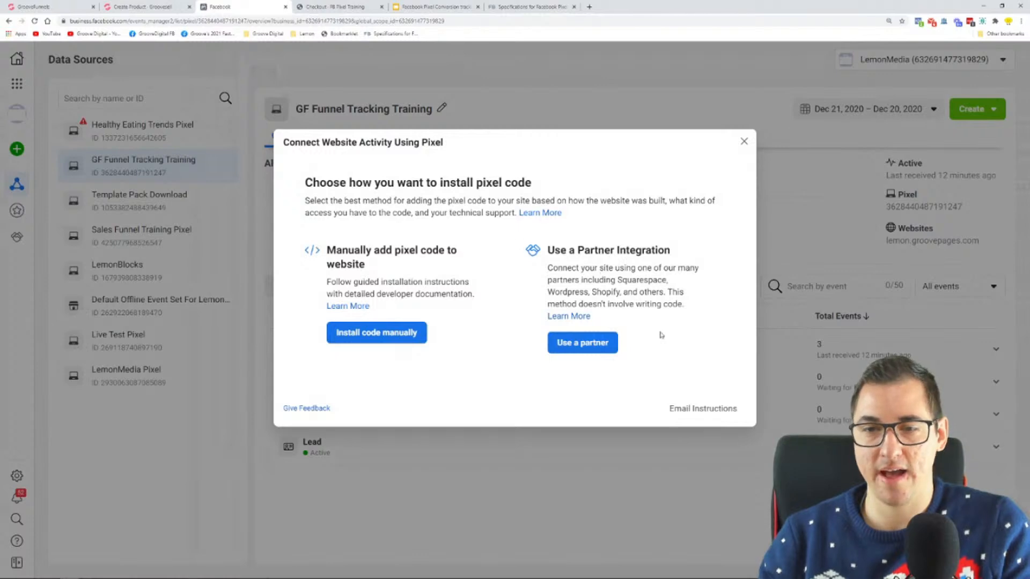
{"action": "left_click", "coordinate": [381, 336]}
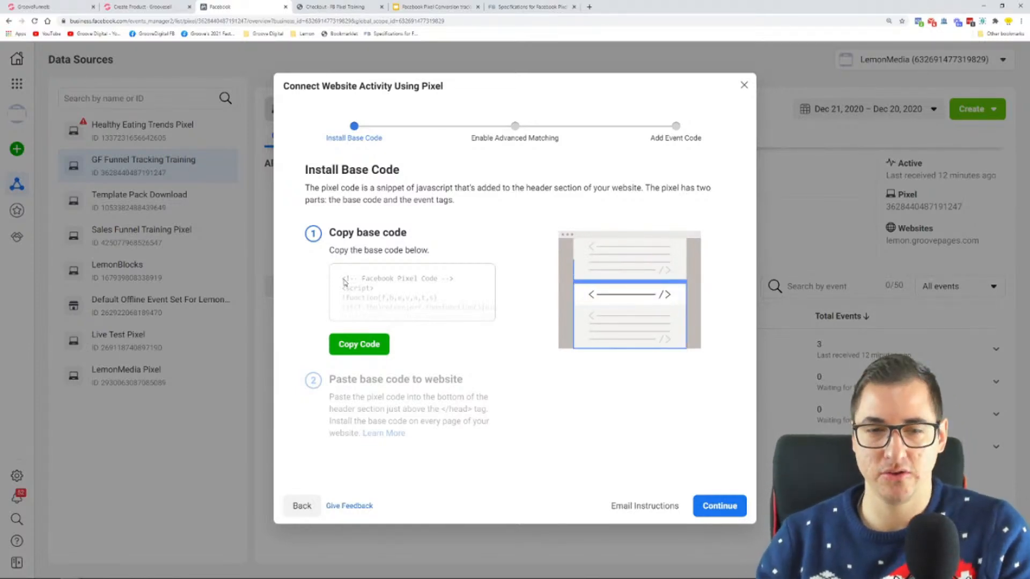
{"action": "left_click", "coordinate": [365, 347]}
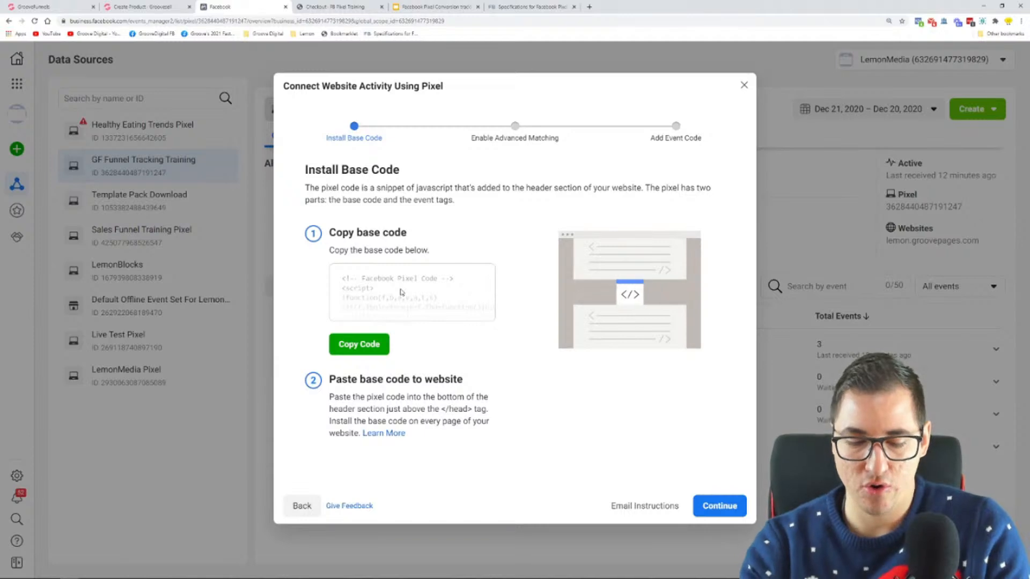
Switch to a new, enlarged Notepad window and paste the copied Facebook Pixel base code into it
{"action": "key", "text": "super"}
{"action": "type", "text": "nop"}
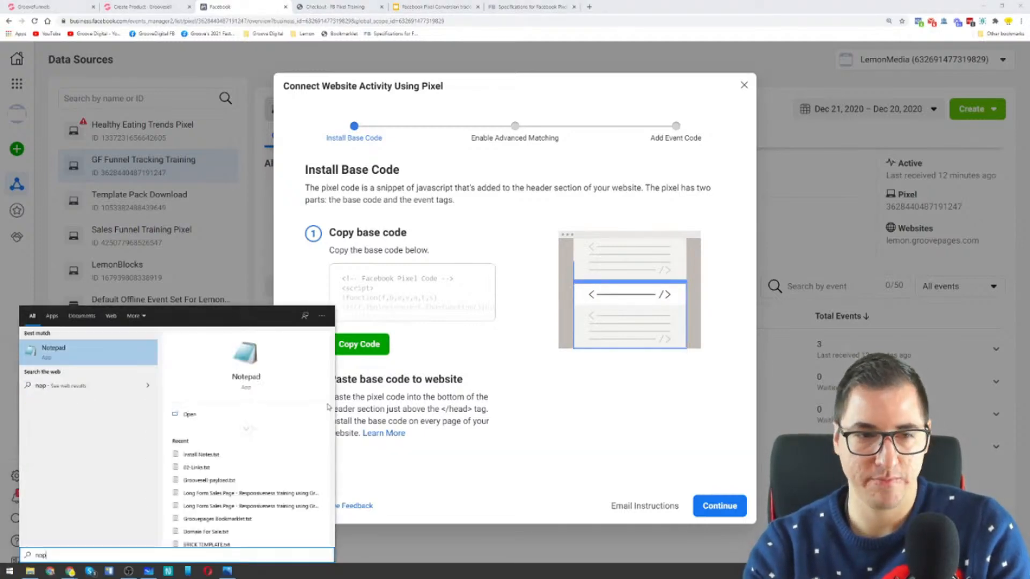
{"action": "key", "text": "Return"}
{"action": "left_click_drag", "start_coordinate": [615, 102], "coordinate": [505, 143]}
{"action": "left_click_drag", "start_coordinate": [605, 422], "coordinate": [868, 516]}
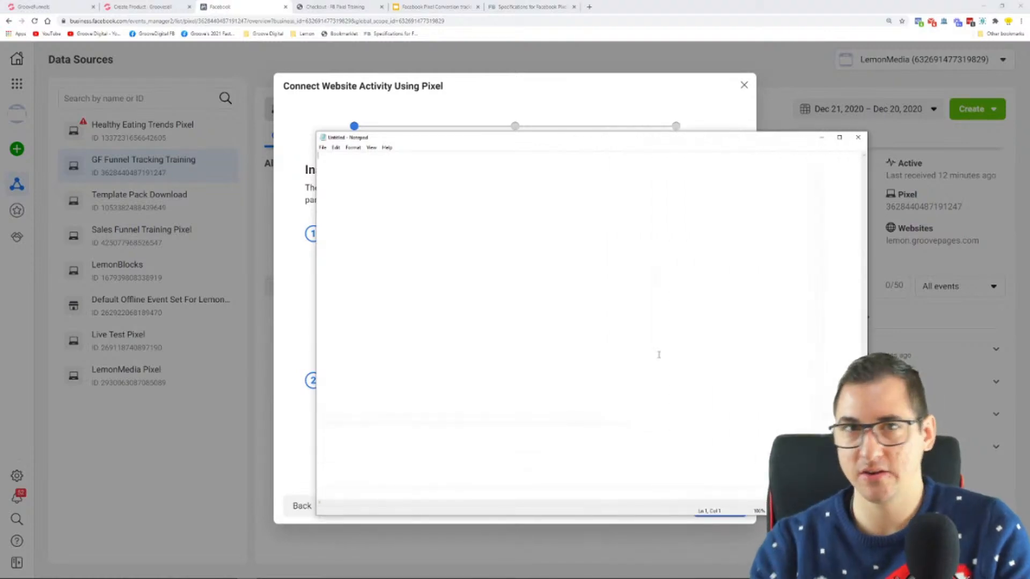
{"action": "key", "text": "ctrl+v"}
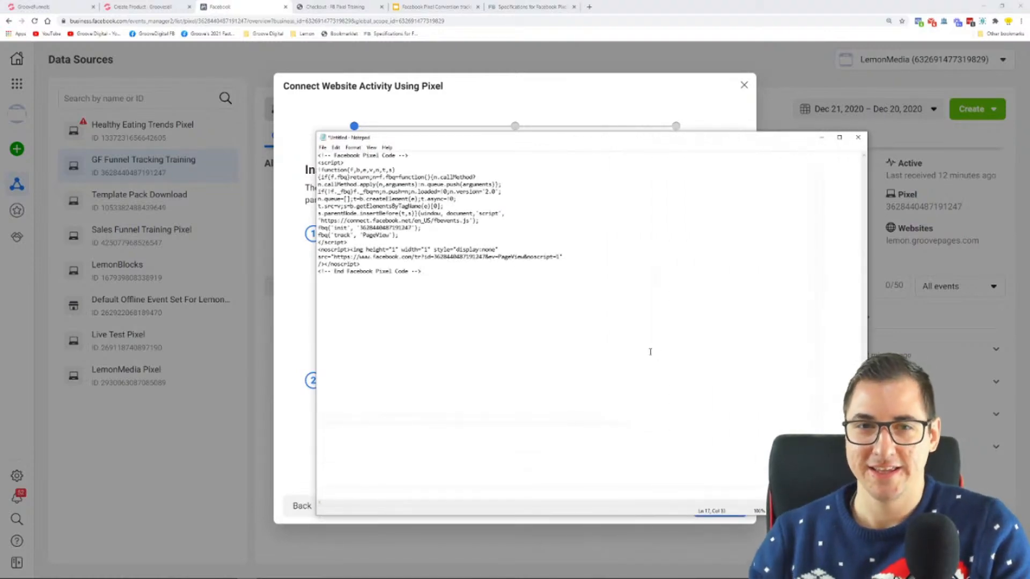
Zoom the Notepad text in to 210% so the pixel code is easy to read
{"action": "left_click", "coordinate": [335, 148]}
{"action": "mouse_move", "coordinate": [325, 153]}
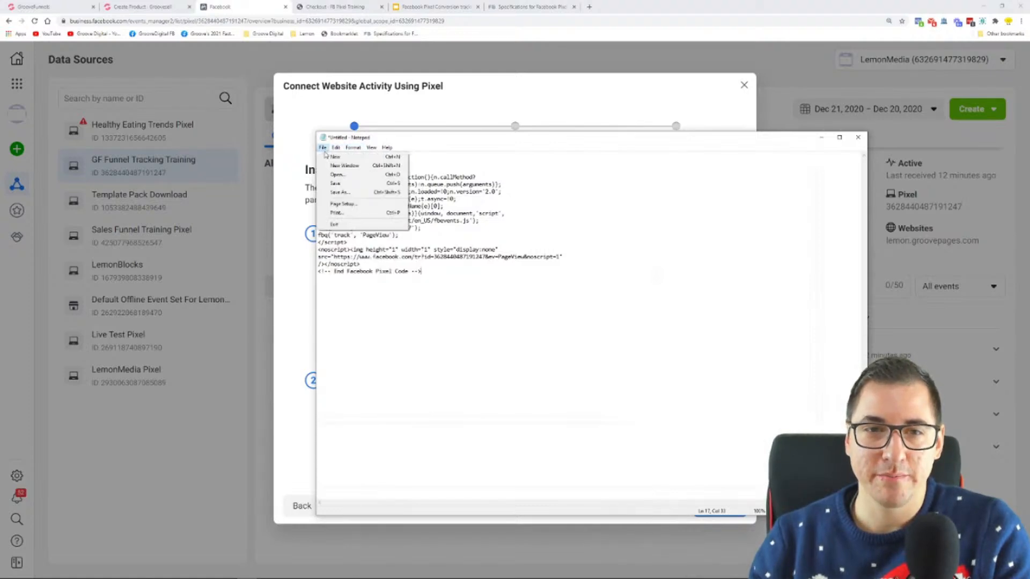
{"action": "mouse_move", "coordinate": [370, 148]}
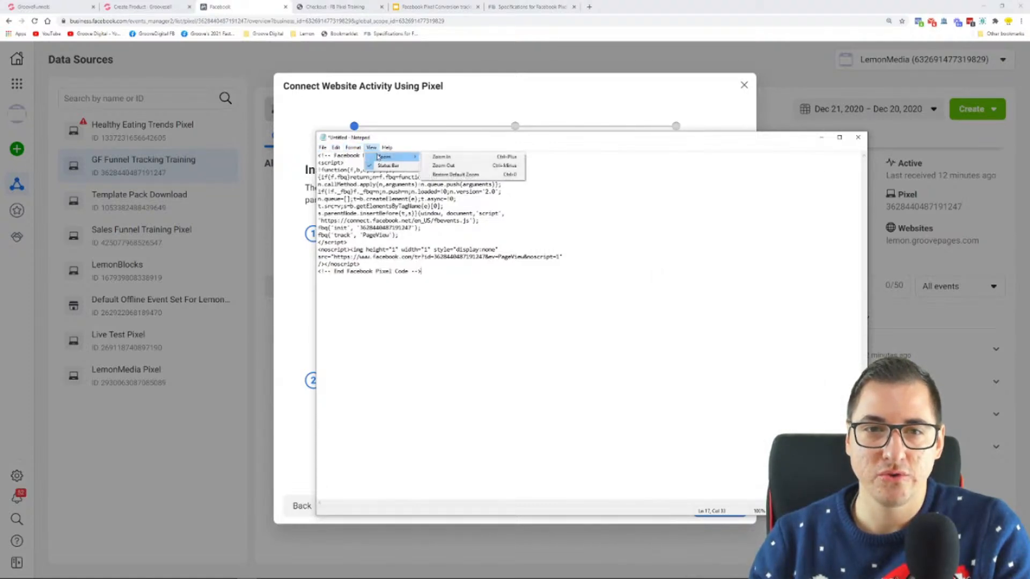
{"action": "left_click", "coordinate": [445, 157]}
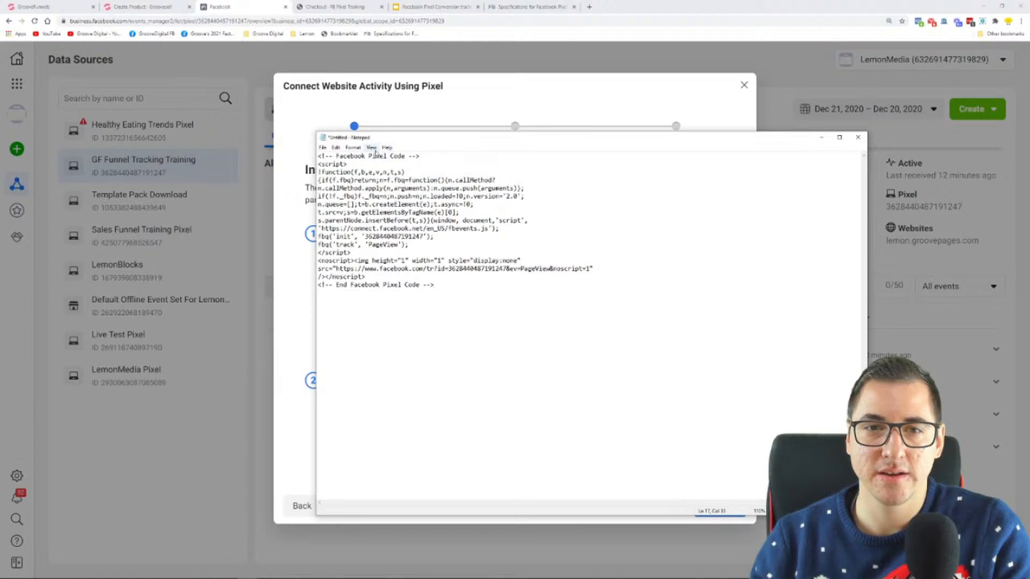
{"action": "left_click", "coordinate": [371, 147]}
{"action": "mouse_move", "coordinate": [397, 159]}
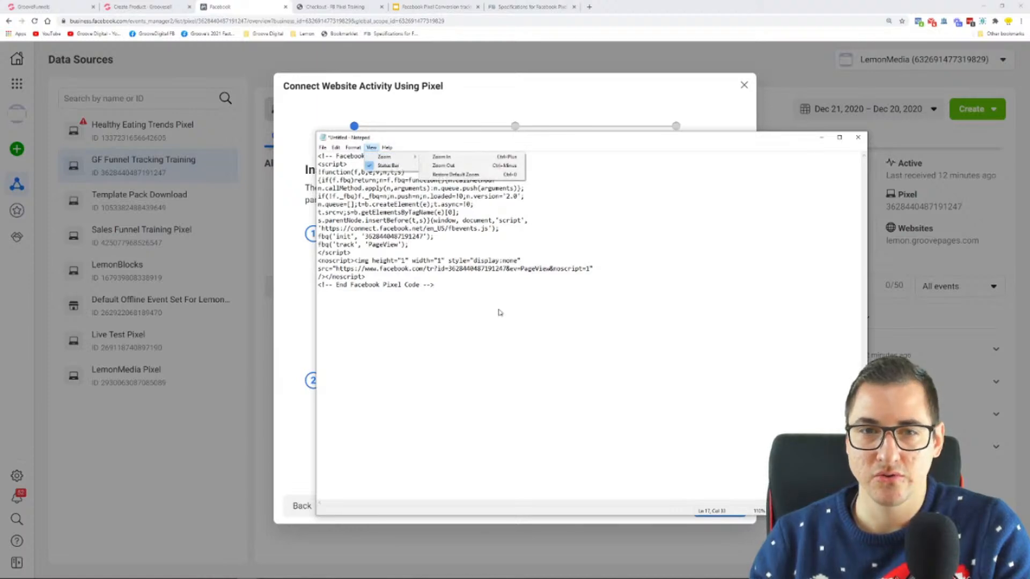
{"action": "left_click", "coordinate": [518, 390]}
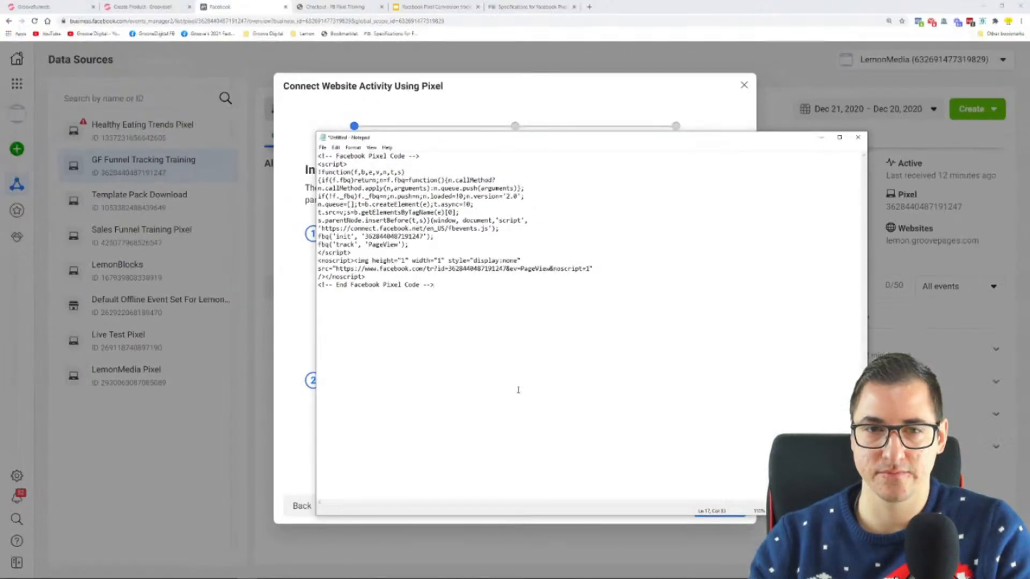
{"action": "scroll", "coordinate": [433, 263], "scroll_direction": "up", "scroll_amount": 8, "text": "ctrl"}
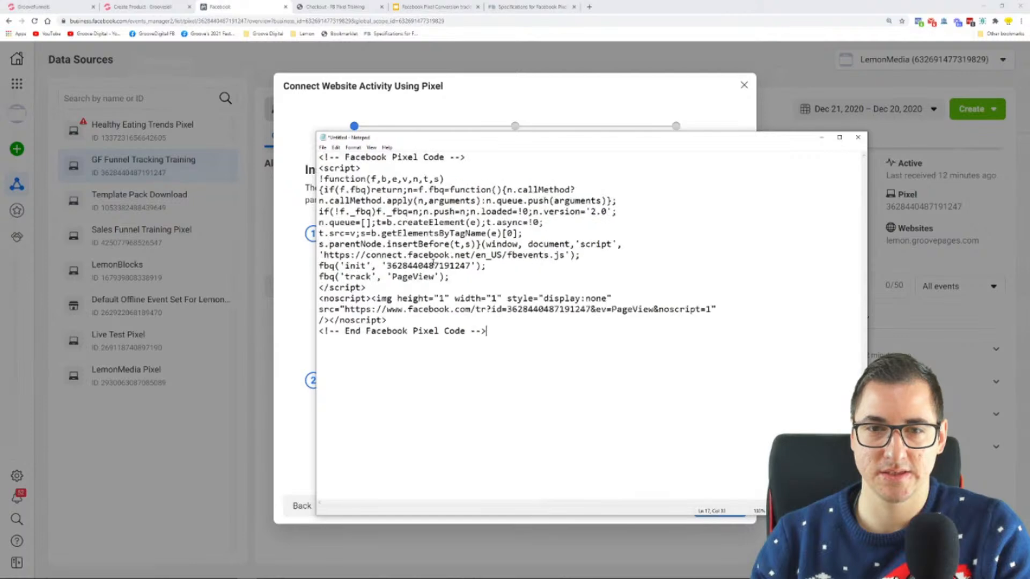
{"action": "scroll", "coordinate": [438, 269], "scroll_direction": "up", "scroll_amount": 2, "text": "ctrl"}
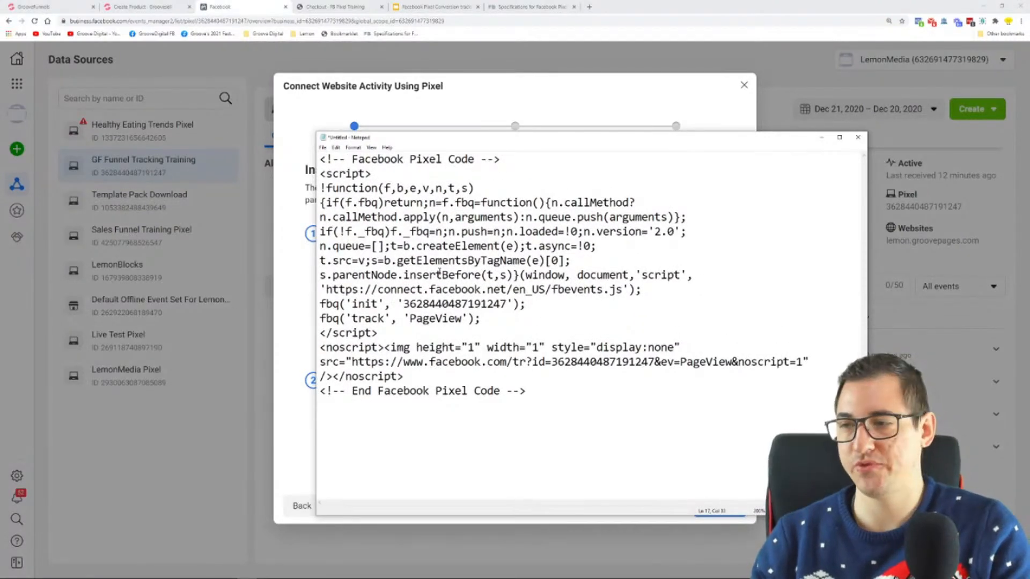
{"action": "scroll", "coordinate": [439, 271], "scroll_direction": "up", "scroll_amount": 1}
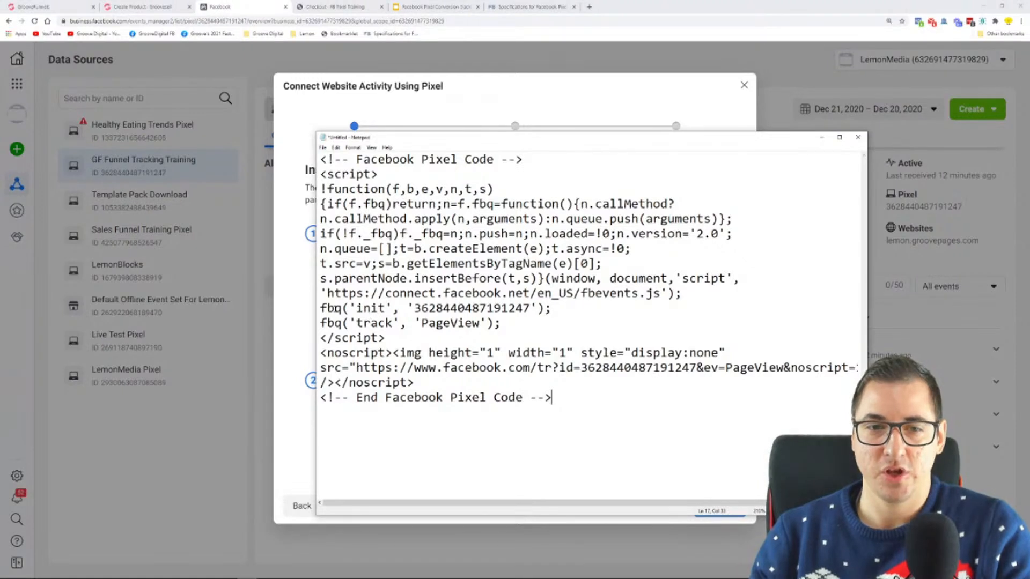
Point out the fbq 'init' line and the fbq 'track', 'PageView' line in the pixel code
{"action": "left_click_drag", "start_coordinate": [321, 308], "coordinate": [553, 309]}
{"action": "left_click_drag", "start_coordinate": [320, 324], "coordinate": [334, 324]}
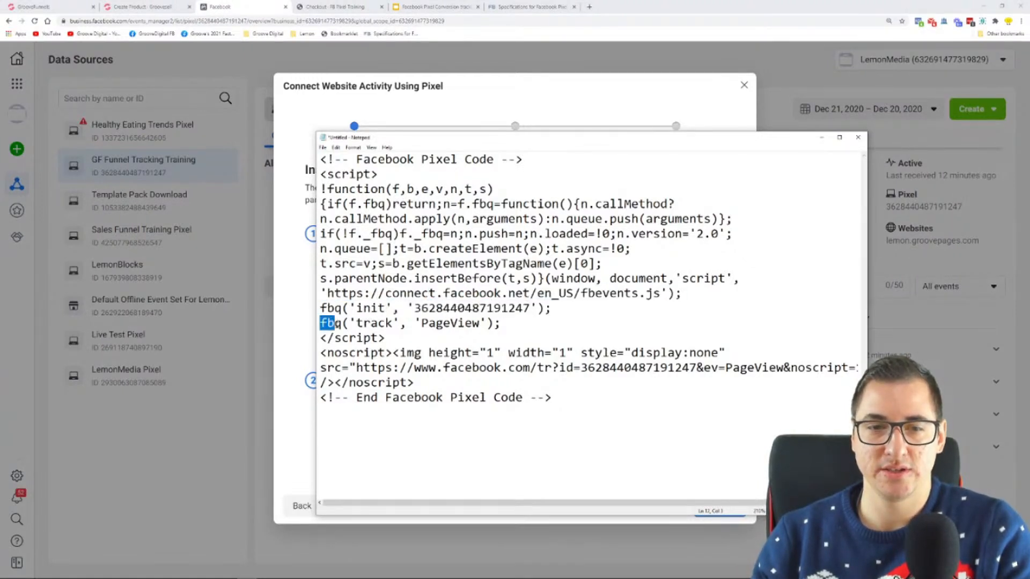
{"action": "left_click", "coordinate": [327, 324]}
{"action": "left_click_drag", "start_coordinate": [341, 323], "coordinate": [501, 324]}
{"action": "left_click", "coordinate": [517, 324]}
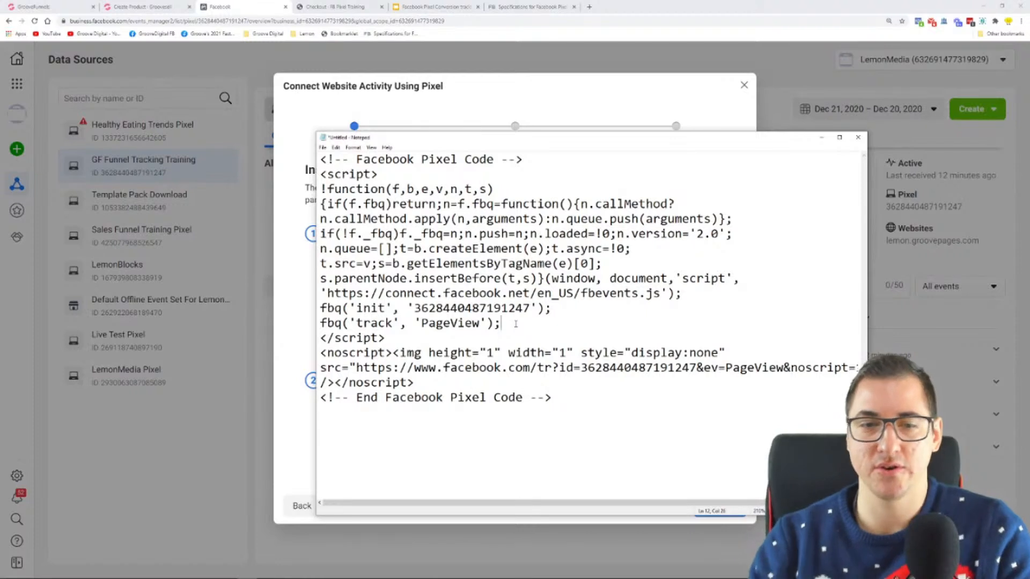
Point out the opening and closing script tags that enclose the pixel code
{"action": "left_click_drag", "start_coordinate": [324, 173], "coordinate": [378, 175]}
{"action": "left_click", "coordinate": [388, 174]}
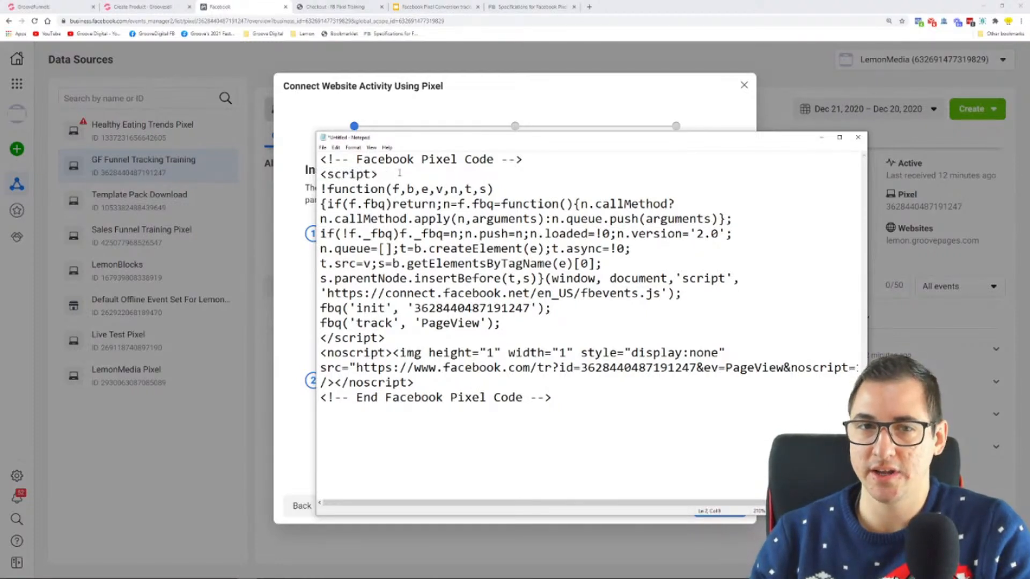
{"action": "left_click_drag", "start_coordinate": [396, 174], "coordinate": [321, 175]}
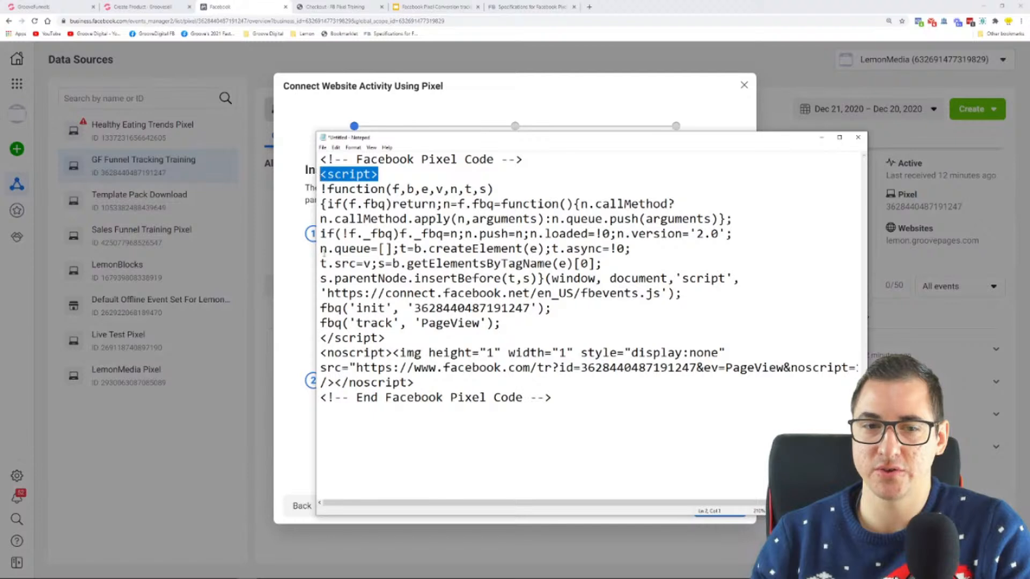
{"action": "left_click_drag", "start_coordinate": [386, 337], "coordinate": [321, 337]}
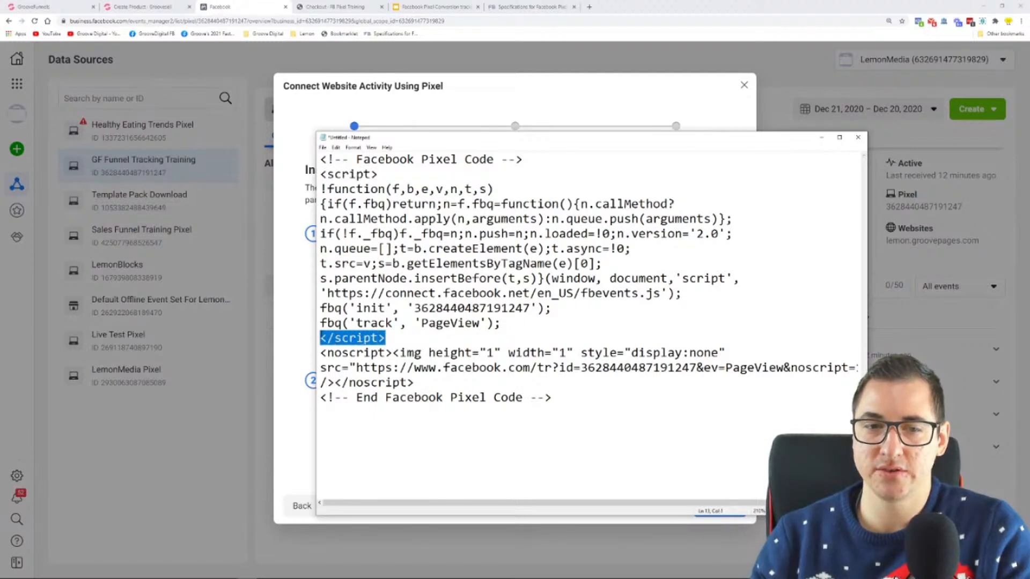
Insert an empty line above the closing script tag and place the text cursor on it
{"action": "left_click", "coordinate": [322, 338]}
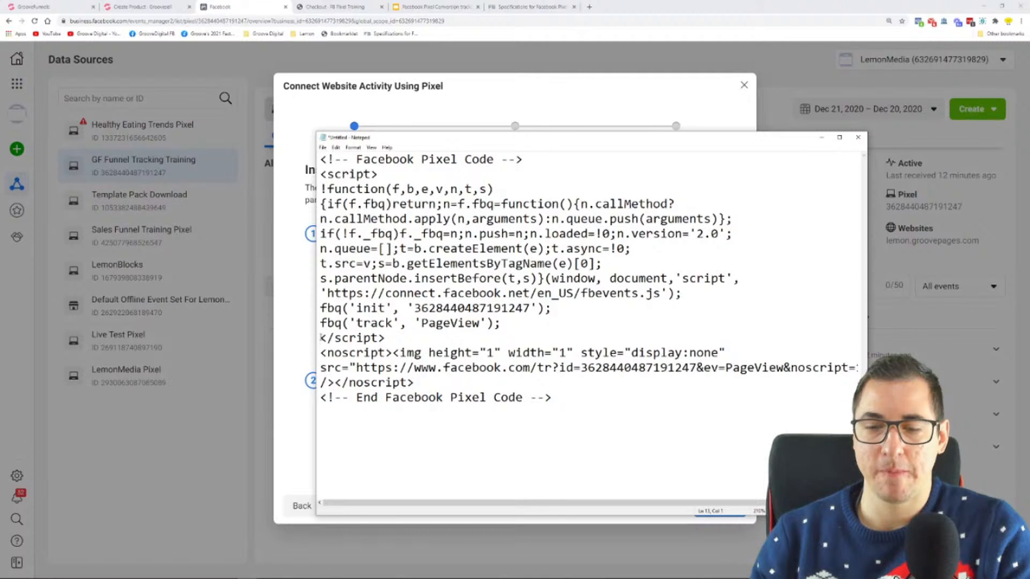
{"action": "key", "text": "Return"}
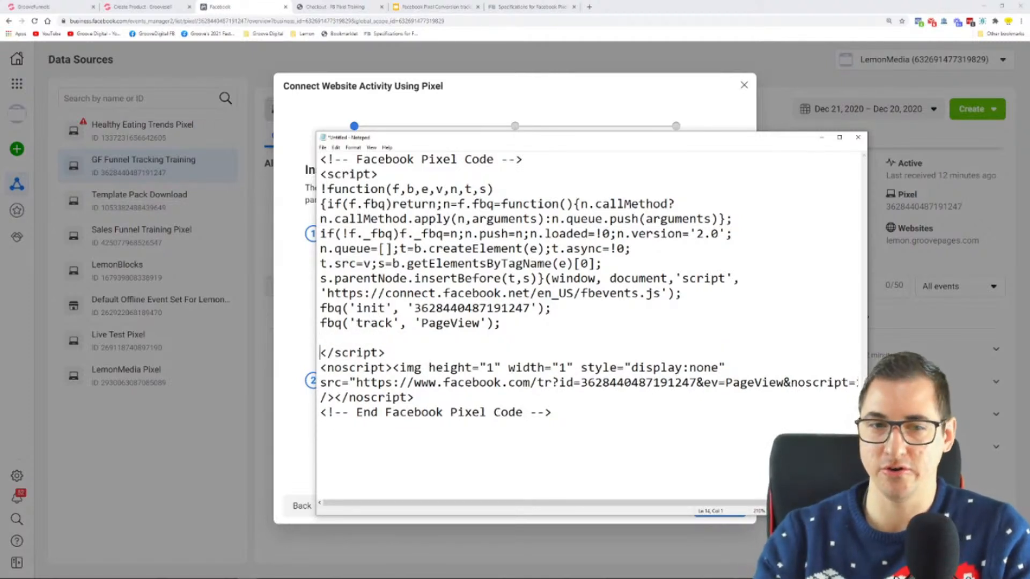
{"action": "left_click", "coordinate": [322, 337]}
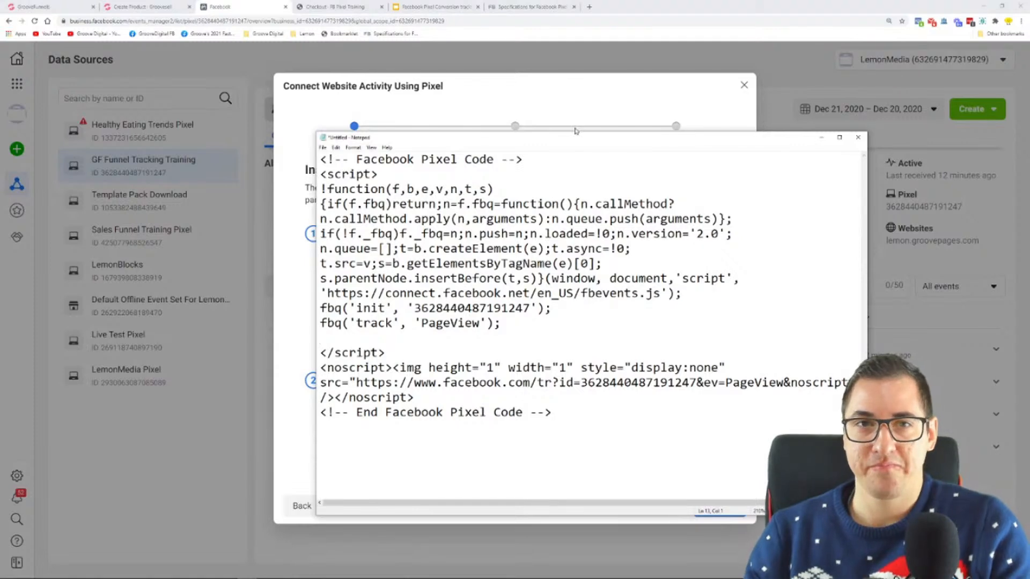
Review the Order Page's Initiate Checkout and Purchase events in the Microsoft Whiteboard funnel diagram and return to the pixel setup in the browser
{"action": "key", "text": "super"}
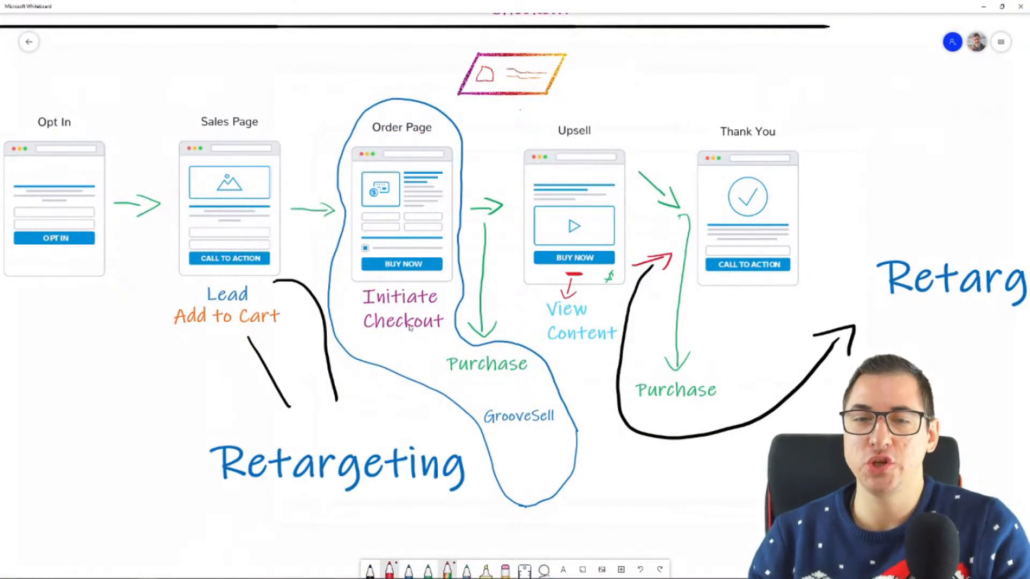
{"action": "left_click", "coordinate": [986, 8]}
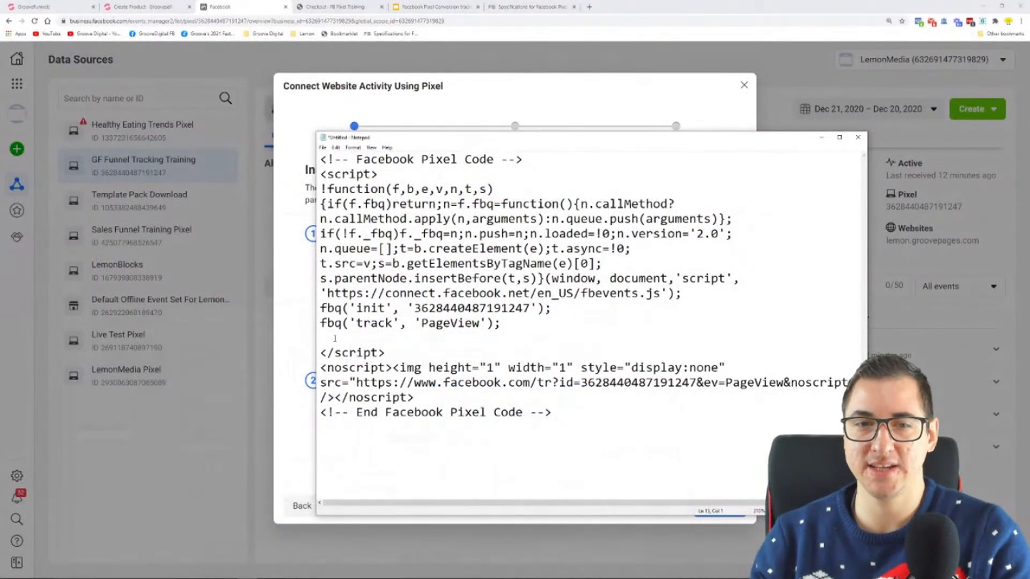
{"action": "left_click", "coordinate": [525, 102]}
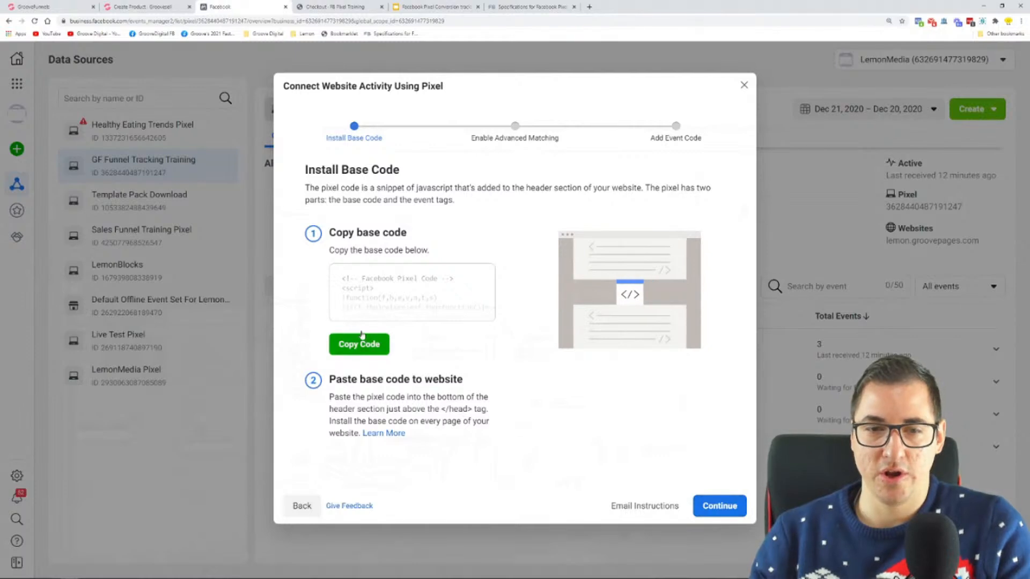
Continue the pixel setup past base code and Automatic Advanced Matching, and open the instructions for installing events using code
{"action": "left_click", "coordinate": [718, 503]}
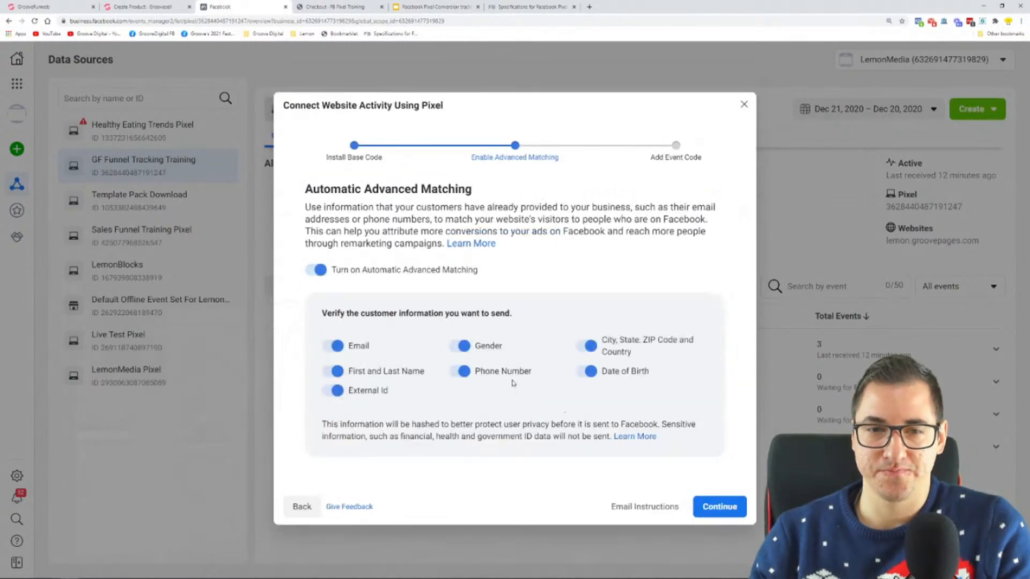
{"action": "left_click", "coordinate": [731, 510]}
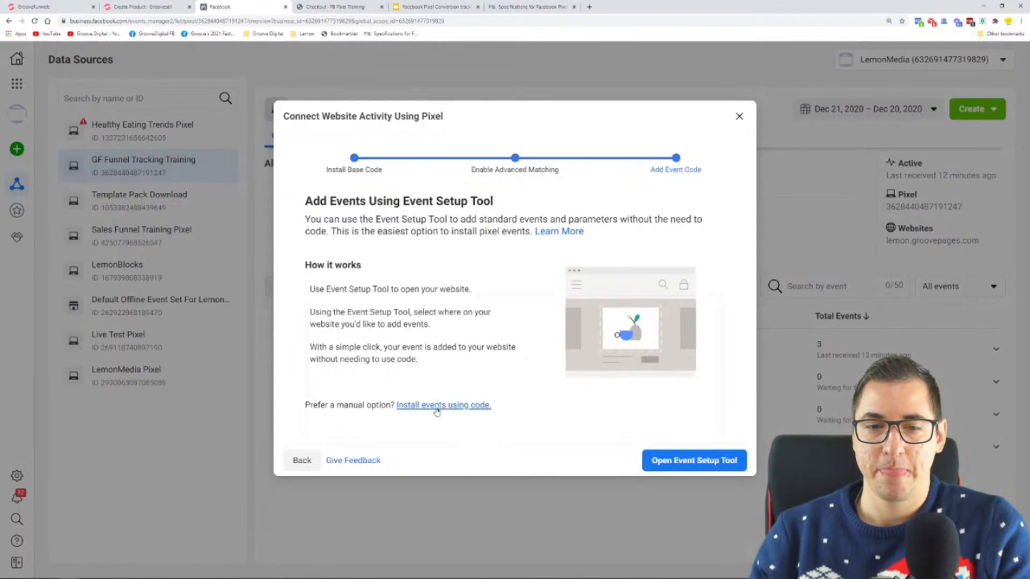
{"action": "left_click_drag", "start_coordinate": [492, 406], "coordinate": [395, 406]}
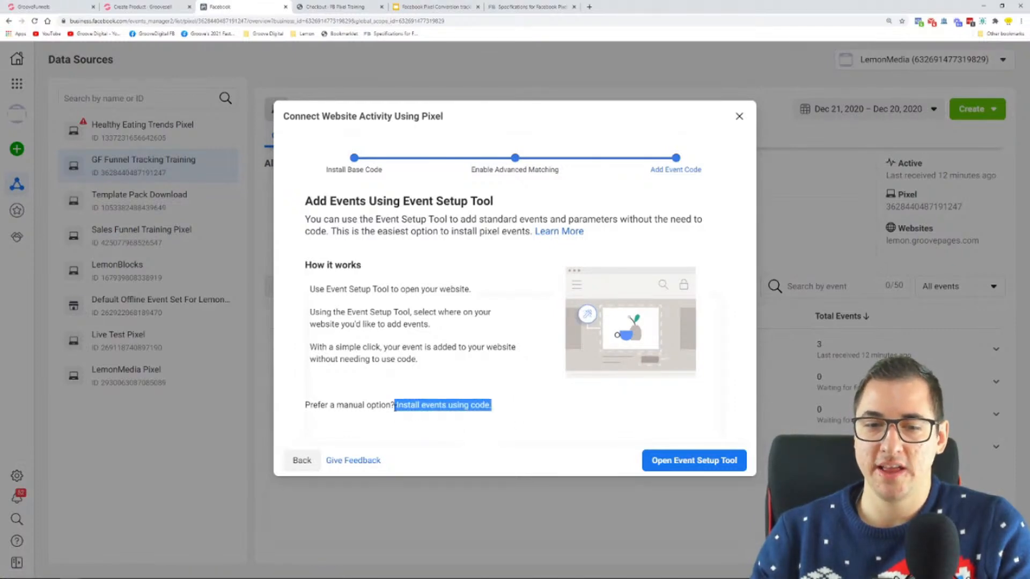
{"action": "left_click", "coordinate": [444, 407]}
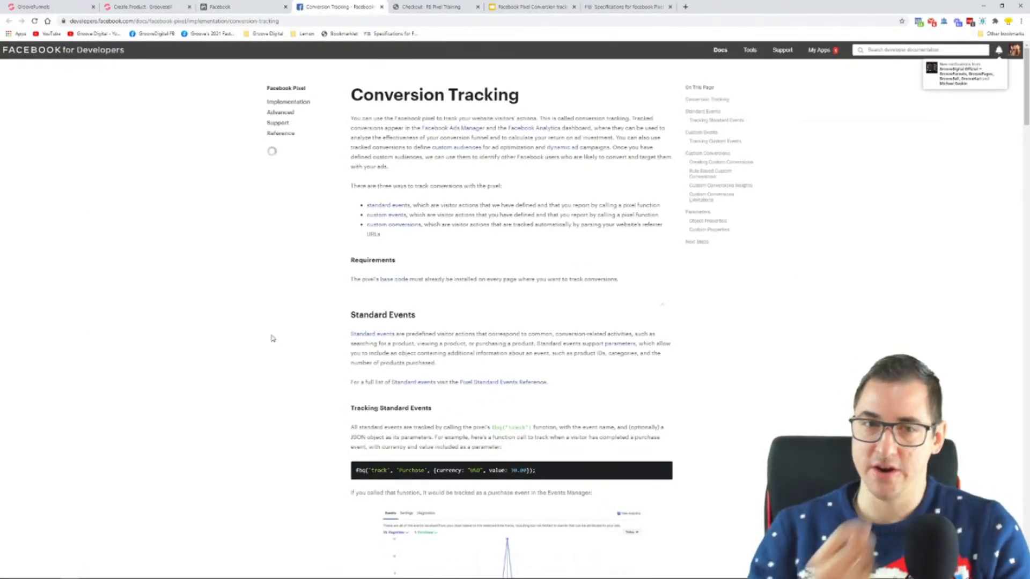
Enlarge the Conversion Tracking page and examine the fbq('track', 'Purchase') example under Tracking Standard Events
{"action": "key", "text": "ctrl+plus"}
{"action": "key", "text": "ctrl+plus"}
{"action": "key", "text": "ctrl+plus"}
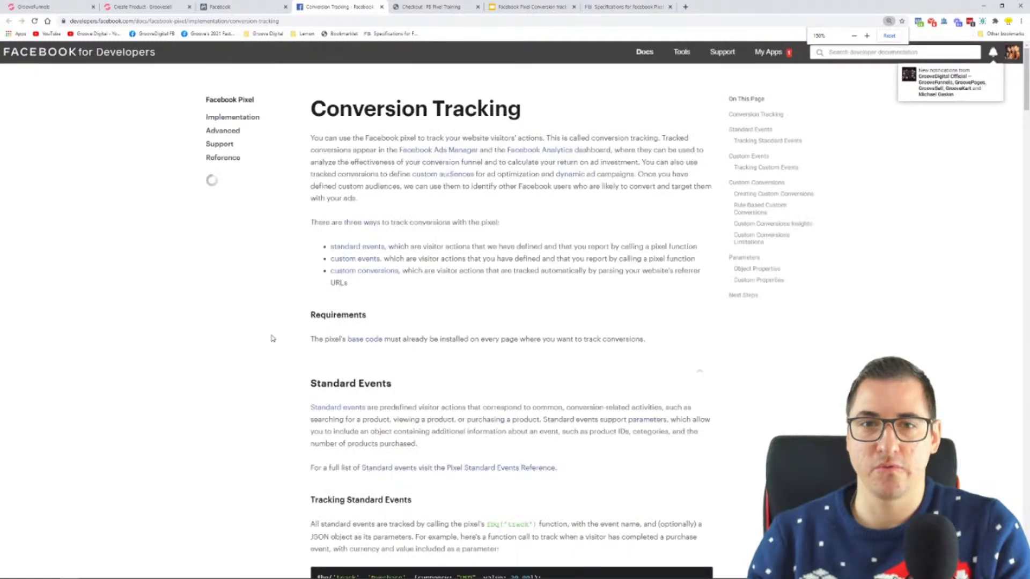
{"action": "scroll", "coordinate": [474, 269], "scroll_direction": "down", "scroll_amount": 1}
{"action": "scroll", "coordinate": [473, 269], "scroll_direction": "down", "scroll_amount": 5}
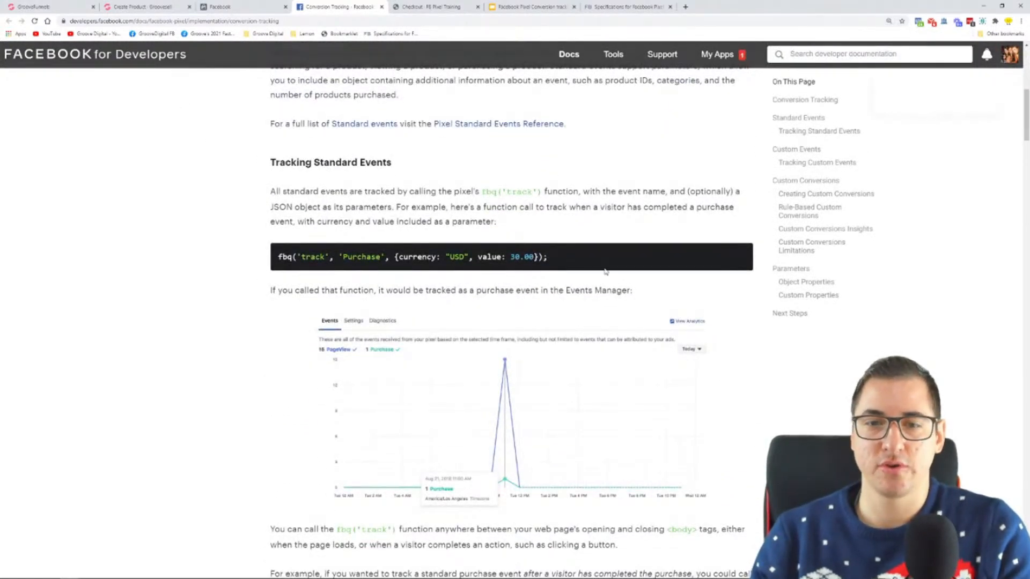
{"action": "left_click_drag", "start_coordinate": [278, 257], "coordinate": [548, 258]}
{"action": "left_click", "coordinate": [522, 259]}
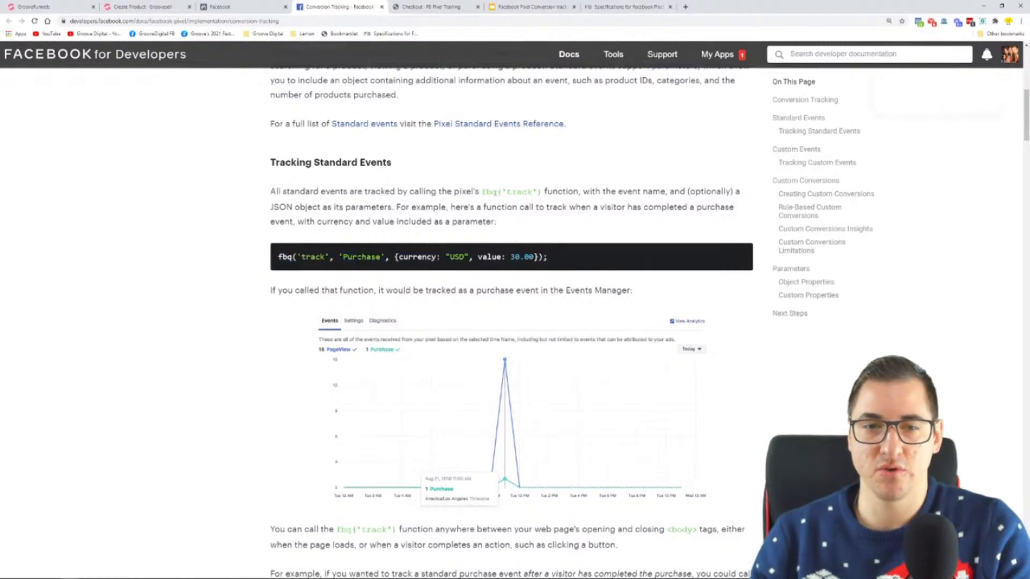
{"action": "left_click_drag", "start_coordinate": [279, 257], "coordinate": [292, 258]}
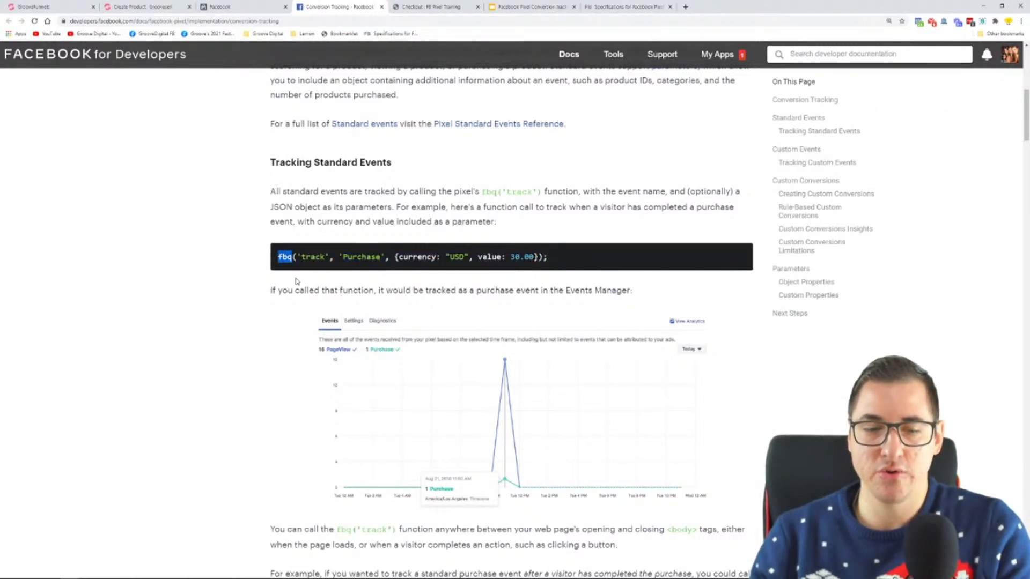
Point out the matching fbq call on the PageView line of the pixel code in Notepad and return to the documentation
{"action": "key", "text": "super"}
{"action": "left_click", "coordinate": [365, 570]}
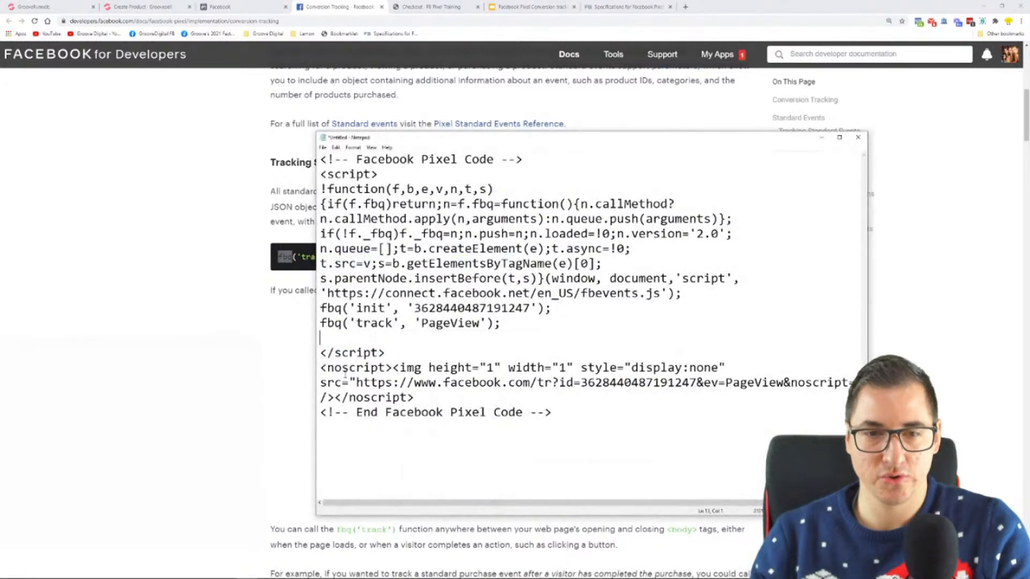
{"action": "left_click_drag", "start_coordinate": [320, 324], "coordinate": [341, 324]}
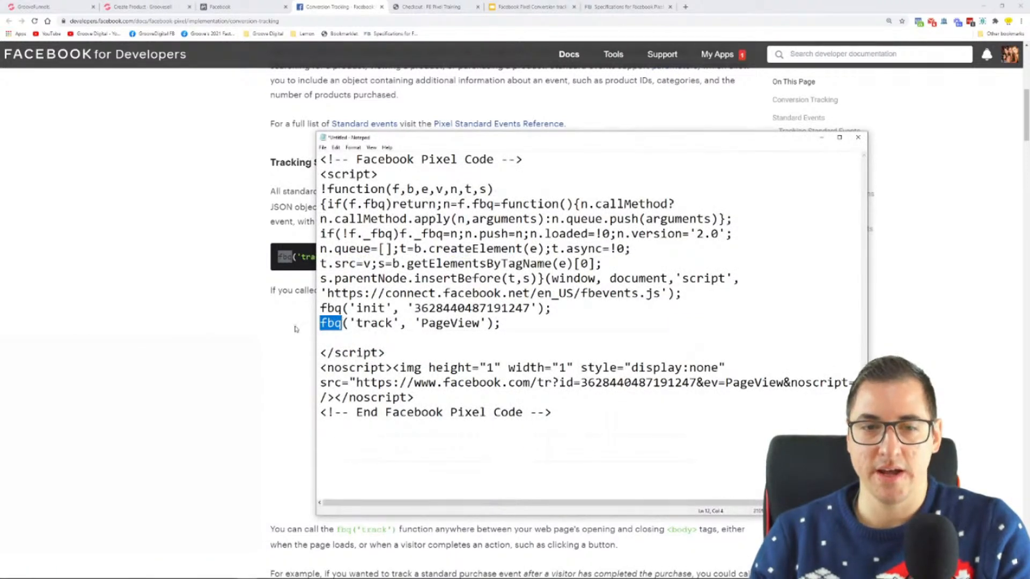
{"action": "left_click", "coordinate": [267, 350]}
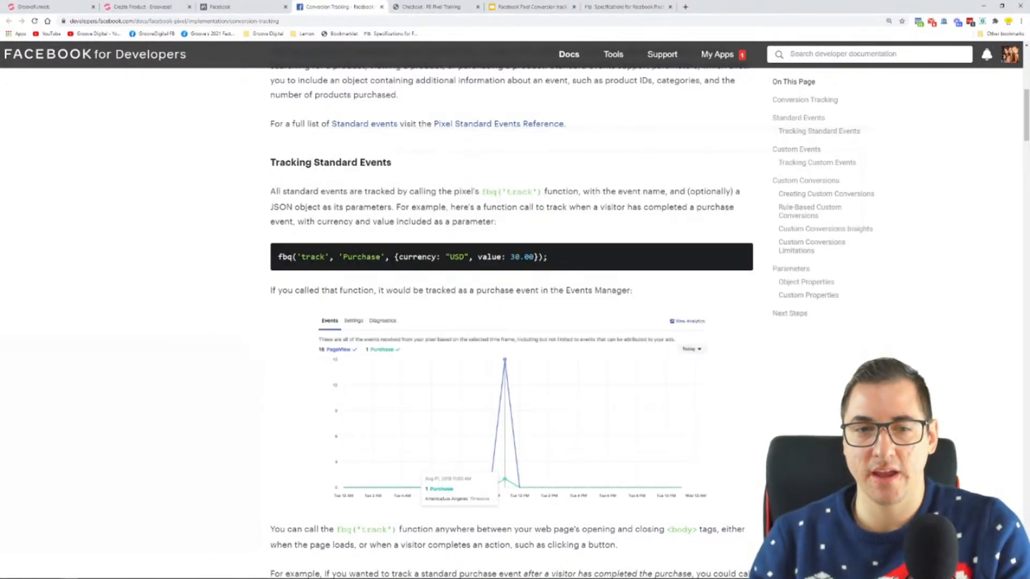
Compare the parameters and 'Purchase' event name in the documentation example with the 'PageView' event name in Notepad
{"action": "left_click_drag", "start_coordinate": [588, 253], "coordinate": [403, 250]}
{"action": "left_click", "coordinate": [398, 252]}
{"action": "double_click", "coordinate": [311, 257]}
{"action": "double_click", "coordinate": [362, 256]}
{"action": "key", "text": "super"}
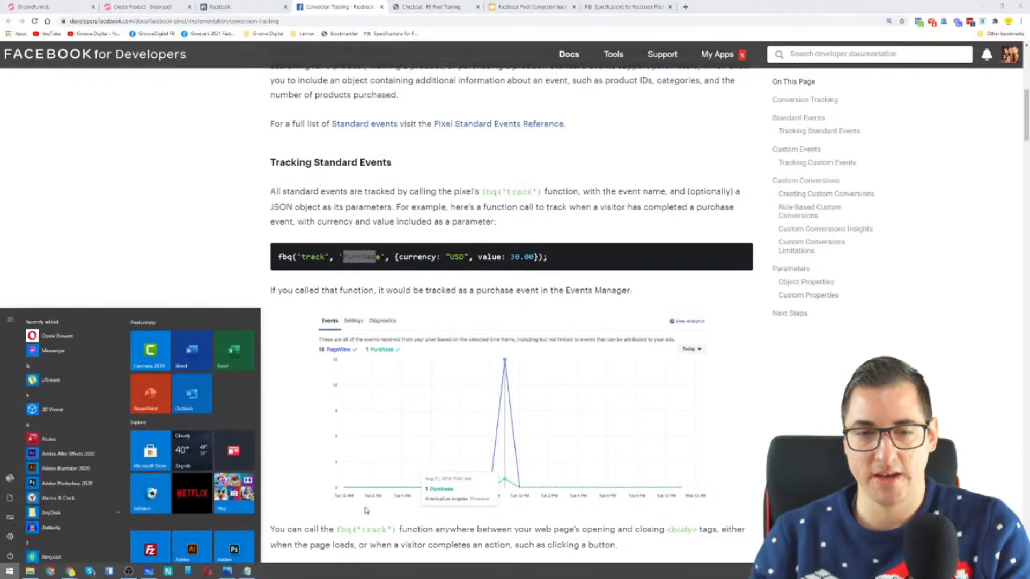
{"action": "left_click", "coordinate": [246, 571]}
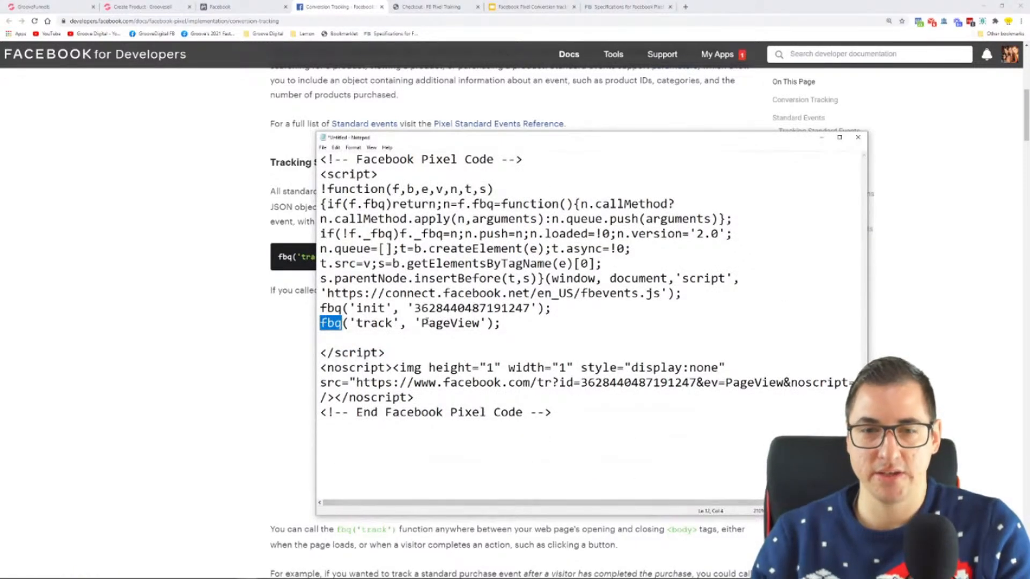
{"action": "double_click", "coordinate": [425, 323]}
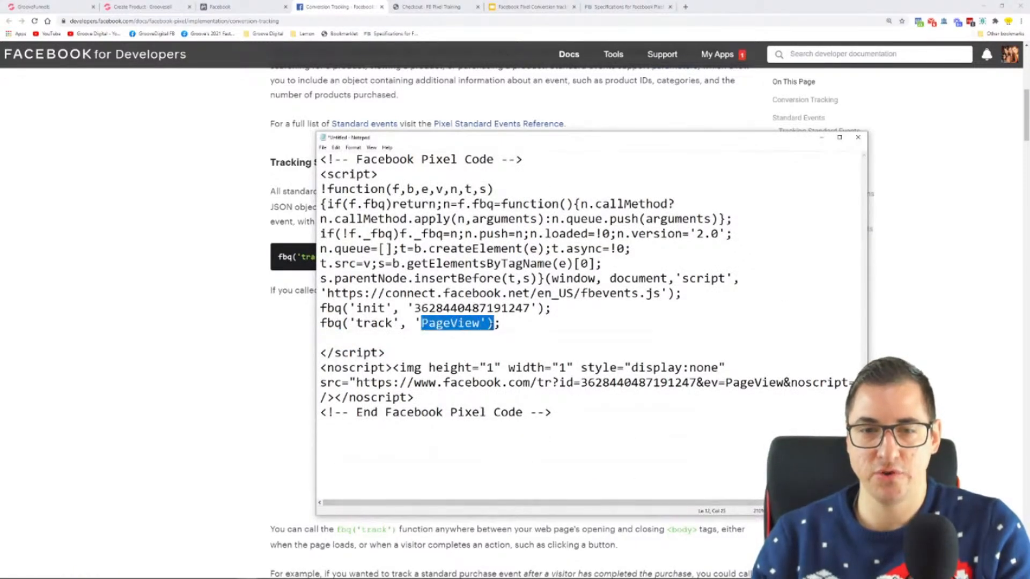
{"action": "left_click", "coordinate": [203, 330]}
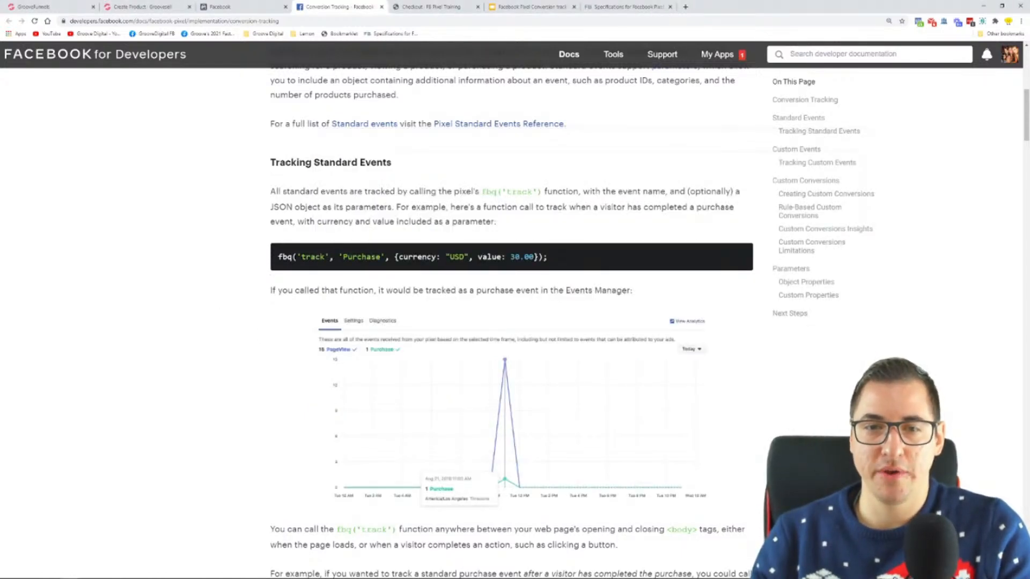
{"action": "scroll", "coordinate": [230, 267], "scroll_direction": "down", "scroll_amount": 6}
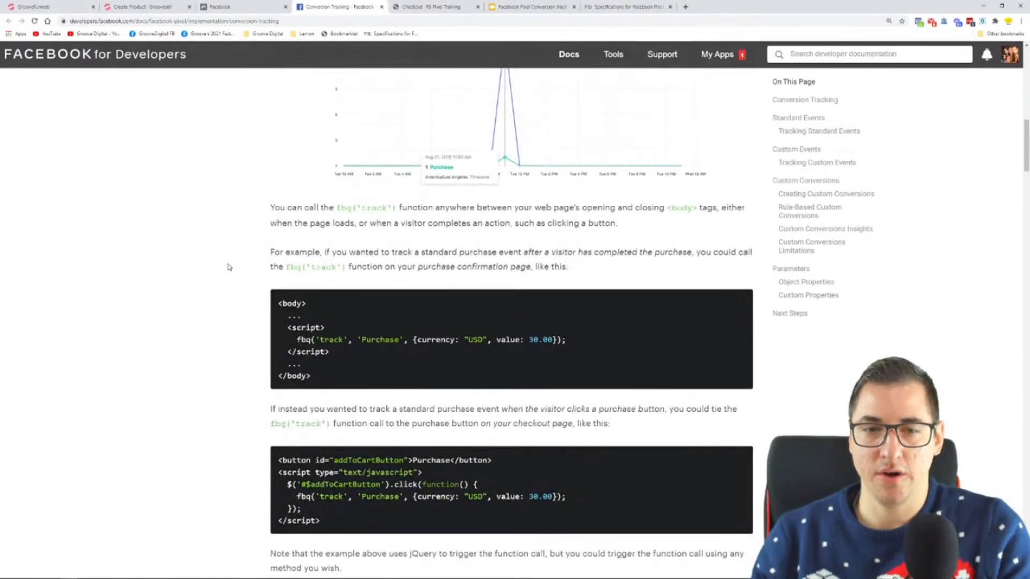
{"action": "scroll", "coordinate": [229, 268], "scroll_direction": "up", "scroll_amount": 5}
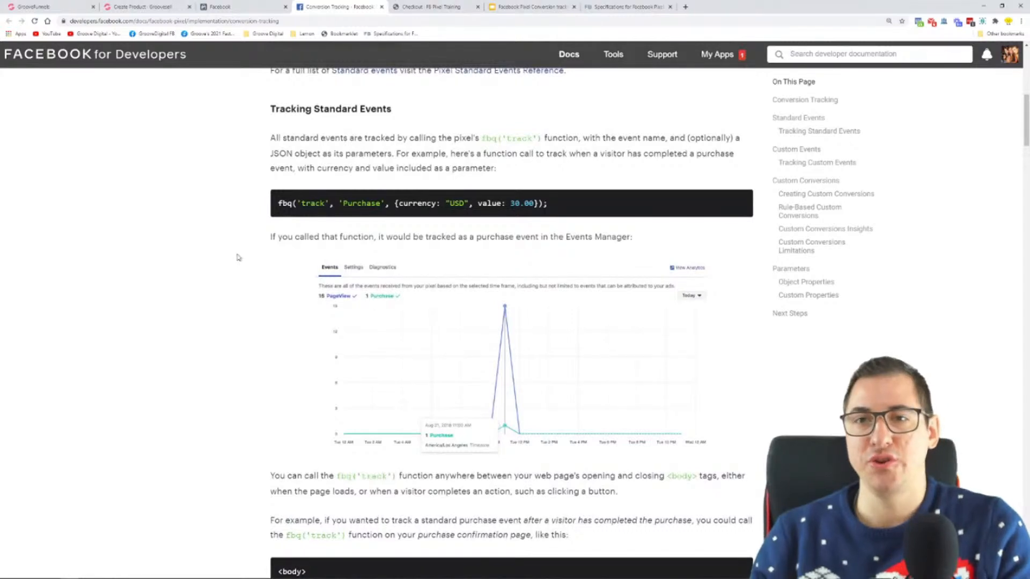
Copy the Initiate checkout event code from the table on the Specifications for Facebook Pixel Standard Events page
{"action": "left_click", "coordinate": [626, 7]}
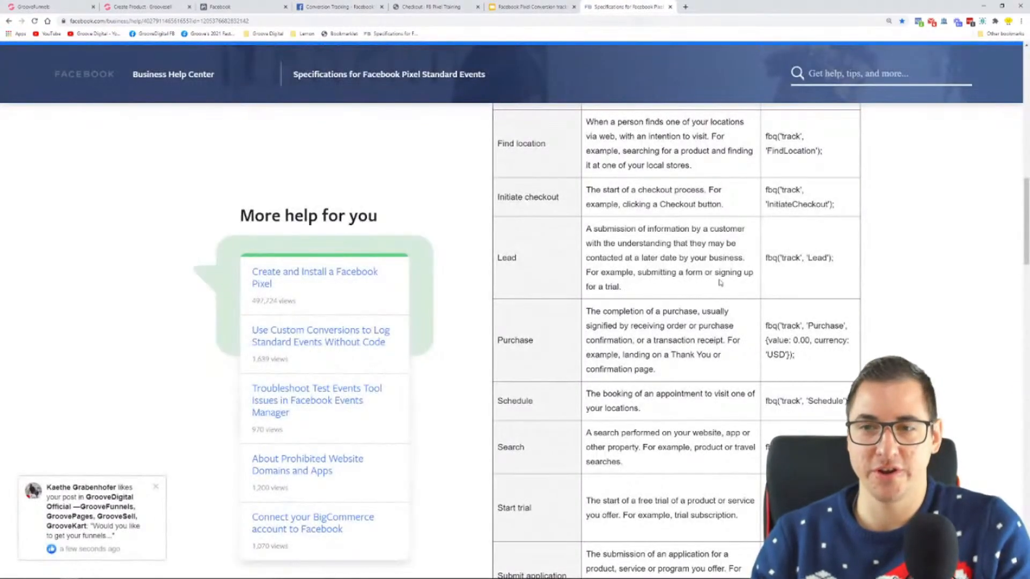
{"action": "scroll", "coordinate": [720, 283], "scroll_direction": "up", "scroll_amount": 3}
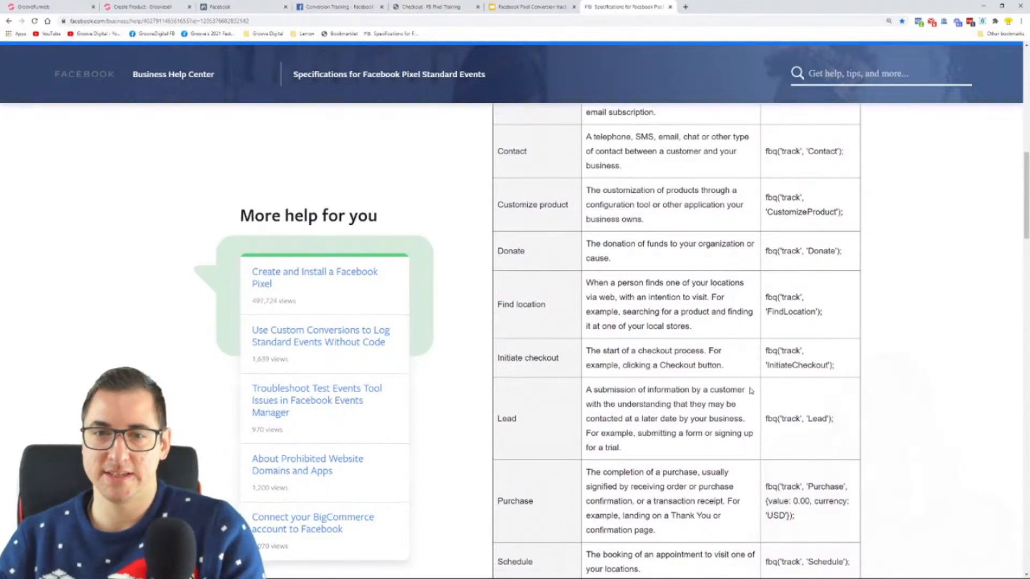
{"action": "scroll", "coordinate": [750, 391], "scroll_direction": "up", "scroll_amount": 3}
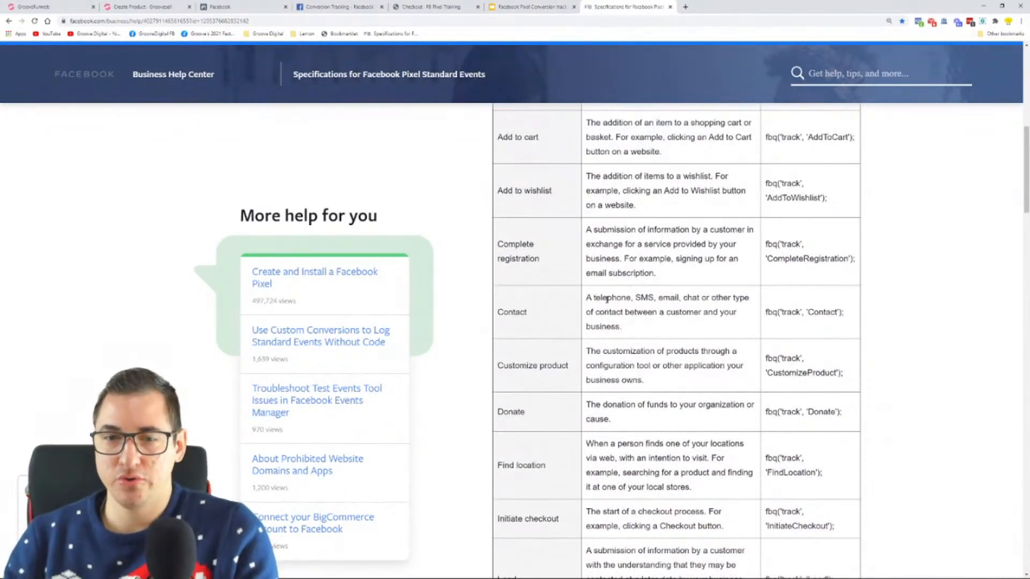
{"action": "scroll", "coordinate": [607, 298], "scroll_direction": "down", "scroll_amount": 2}
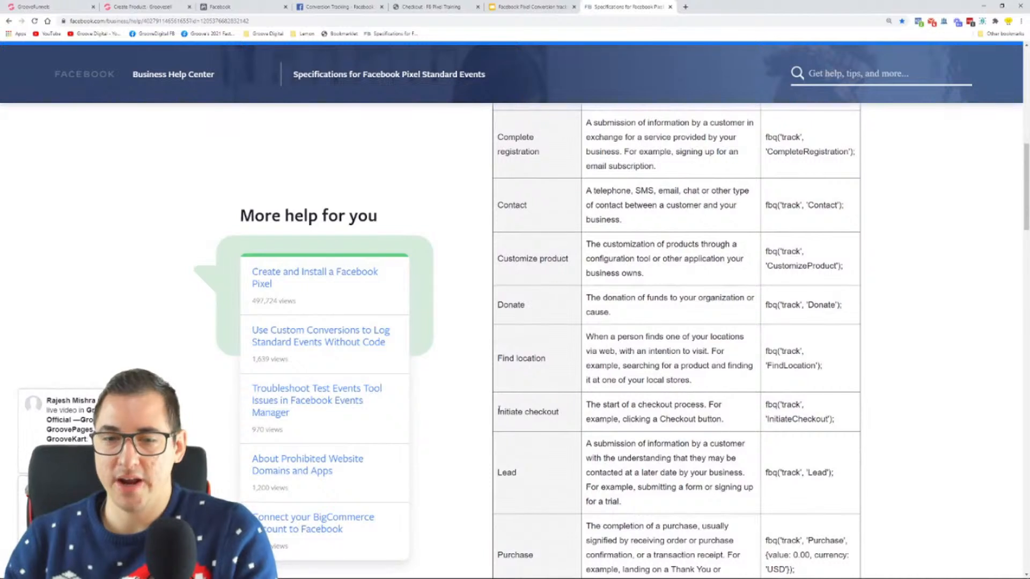
{"action": "left_click_drag", "start_coordinate": [497, 417], "coordinate": [564, 422]}
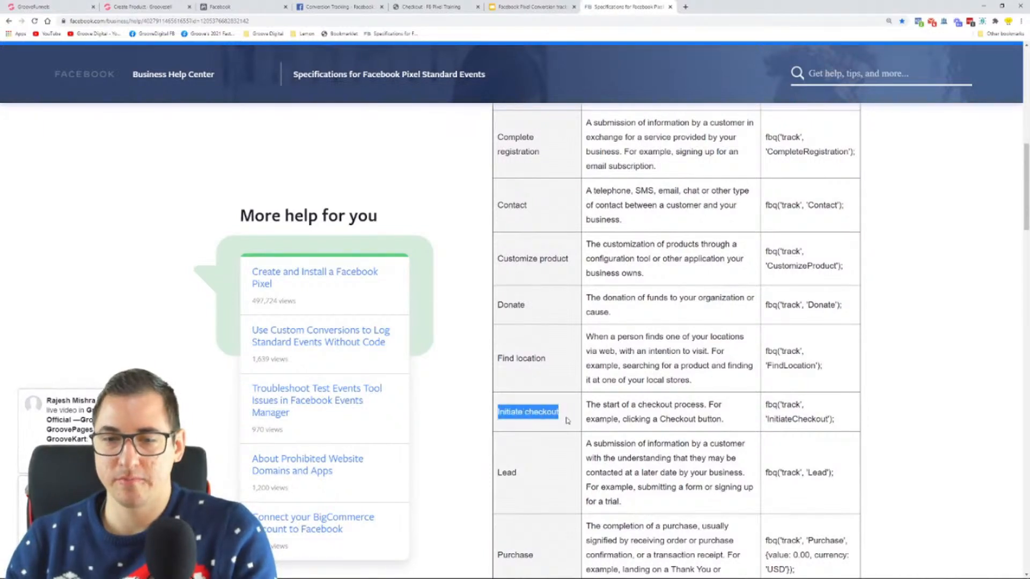
{"action": "mouse_move", "coordinate": [766, 406]}
{"action": "left_mouse_down"}
{"action": "mouse_move", "coordinate": [846, 428]}
{"action": "mouse_move", "coordinate": [767, 406]}
{"action": "left_mouse_up"}
{"action": "right_click", "coordinate": [767, 406]}
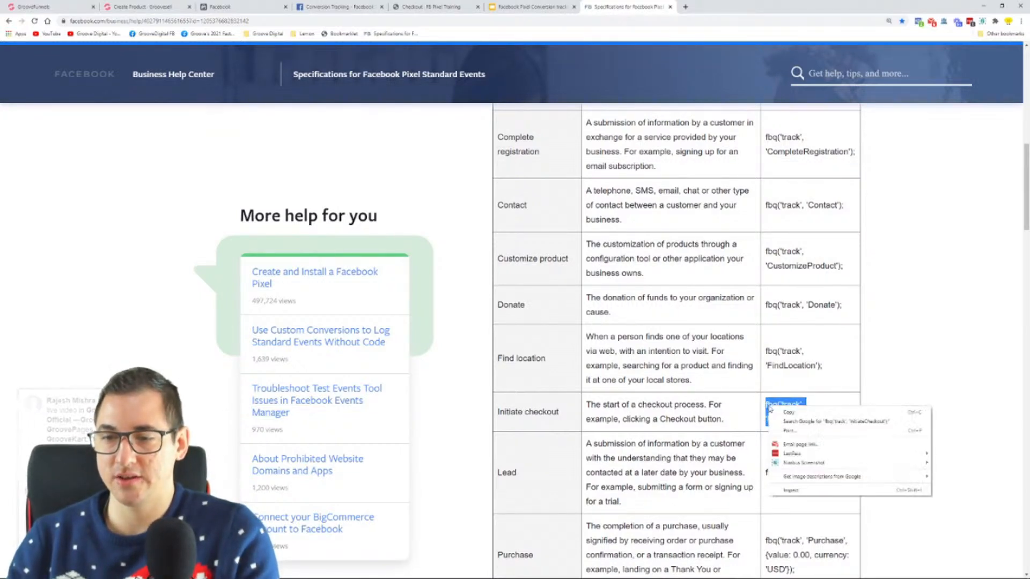
{"action": "left_click", "coordinate": [775, 417]}
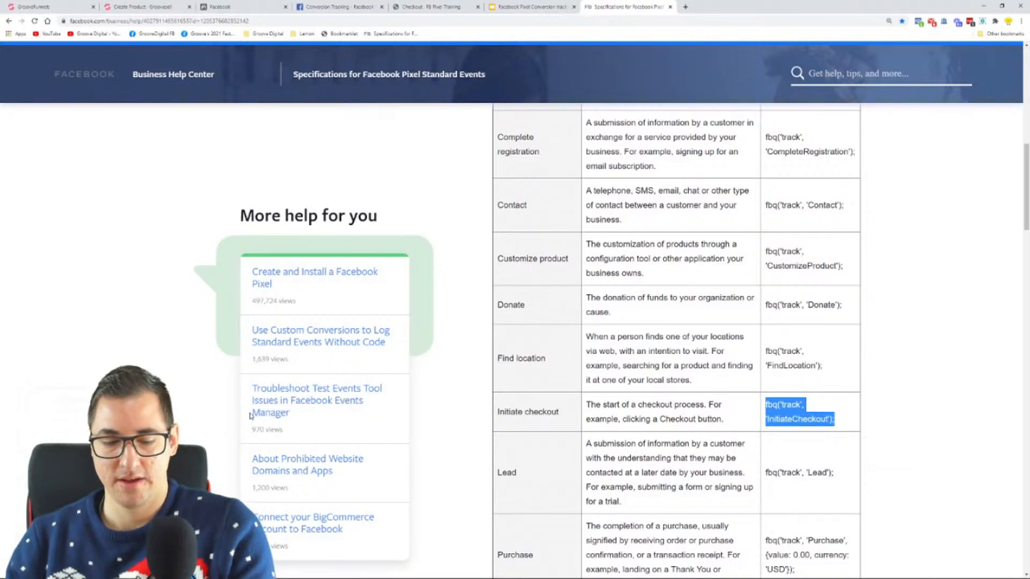
Paste fbq('track', 'InitiateCheckout'); on the empty line above the closing script tag in Notepad and copy the entire pixel code
{"action": "key", "text": "super"}
{"action": "left_click", "coordinate": [322, 570]}
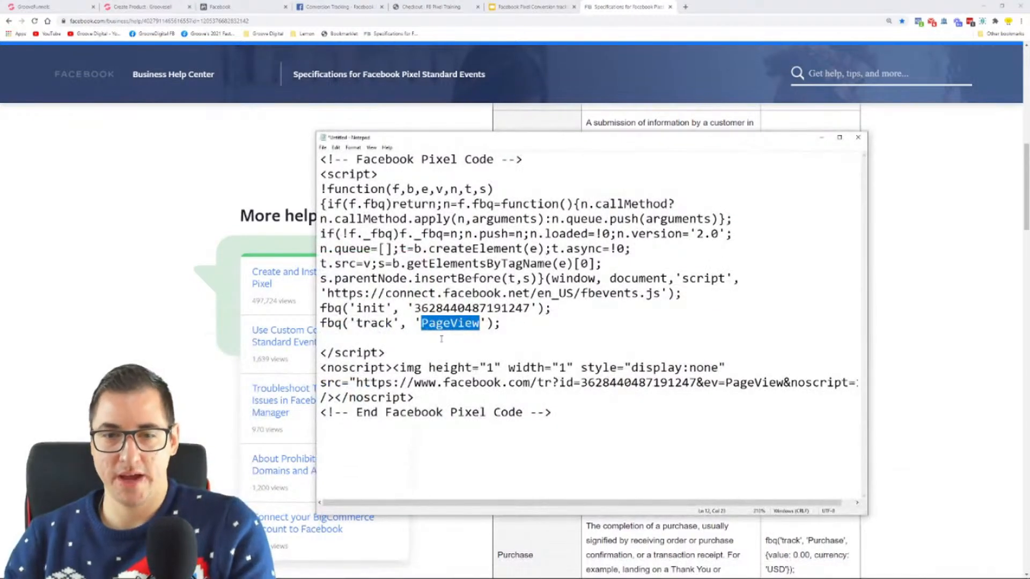
{"action": "left_click", "coordinate": [352, 339]}
{"action": "key", "text": "ctrl+v"}
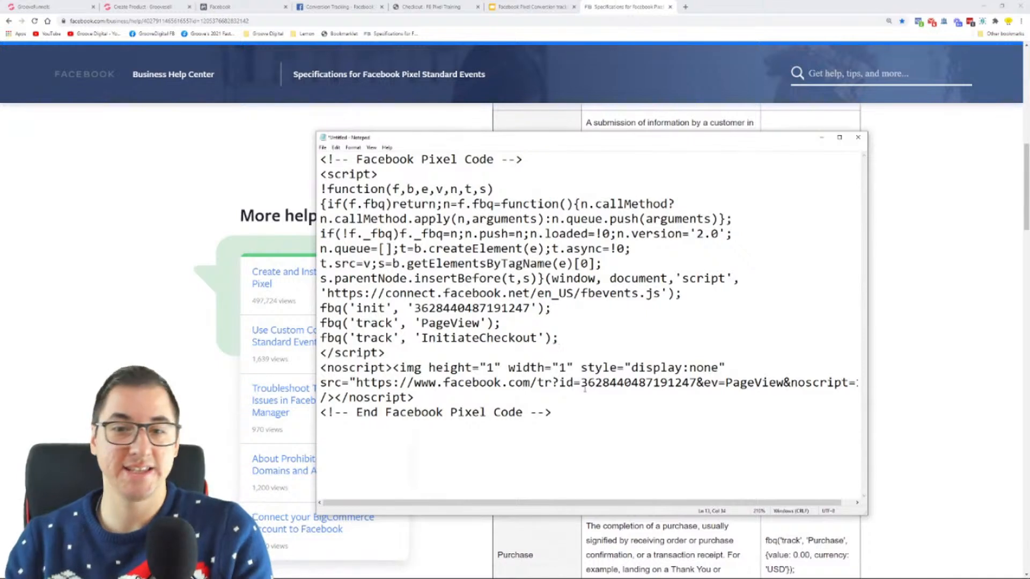
{"action": "key", "text": "ctrl+a"}
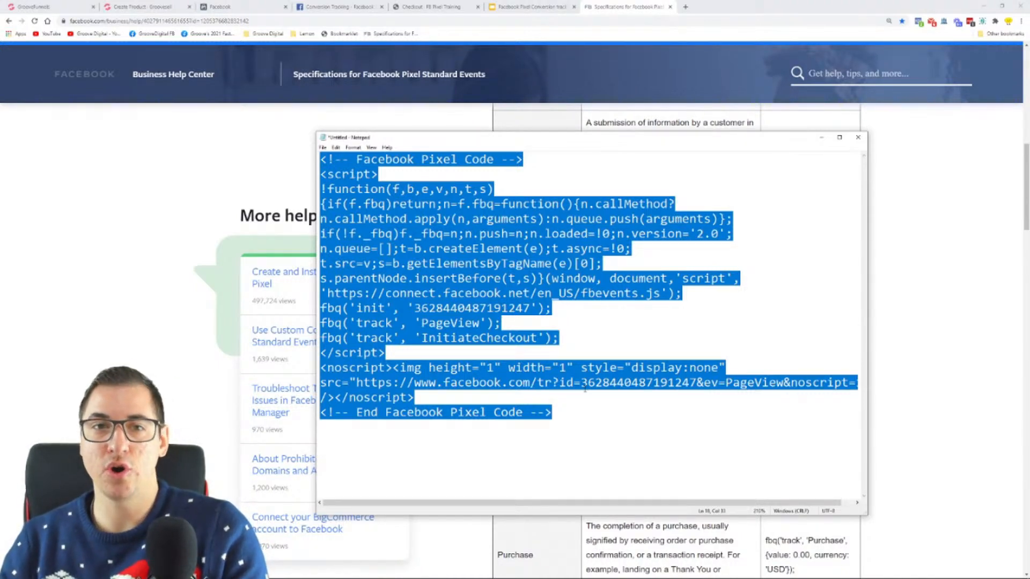
{"action": "left_click", "coordinate": [140, 7]}
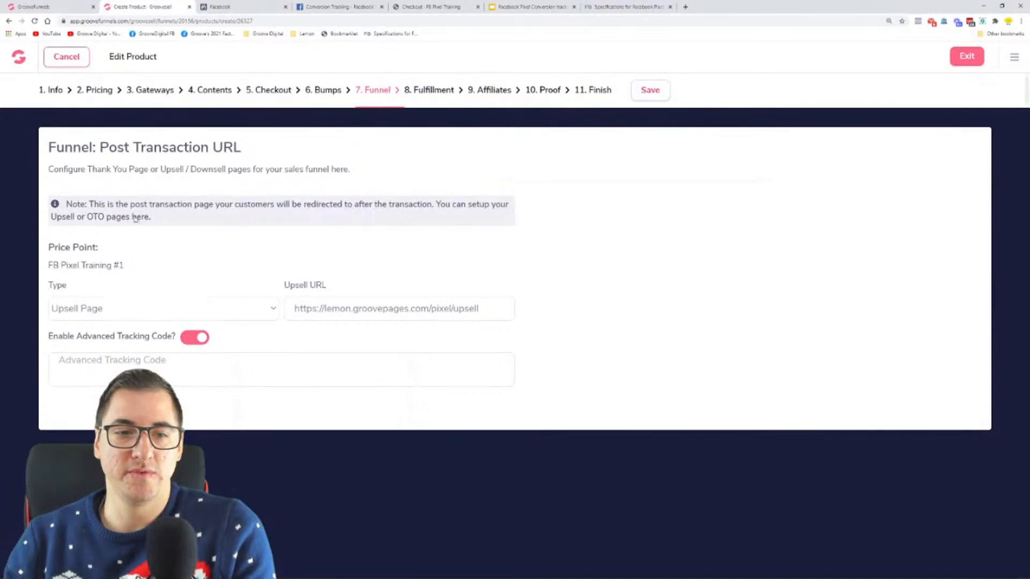
{"action": "left_click", "coordinate": [172, 362]}
{"action": "key", "text": "ctrl+v"}
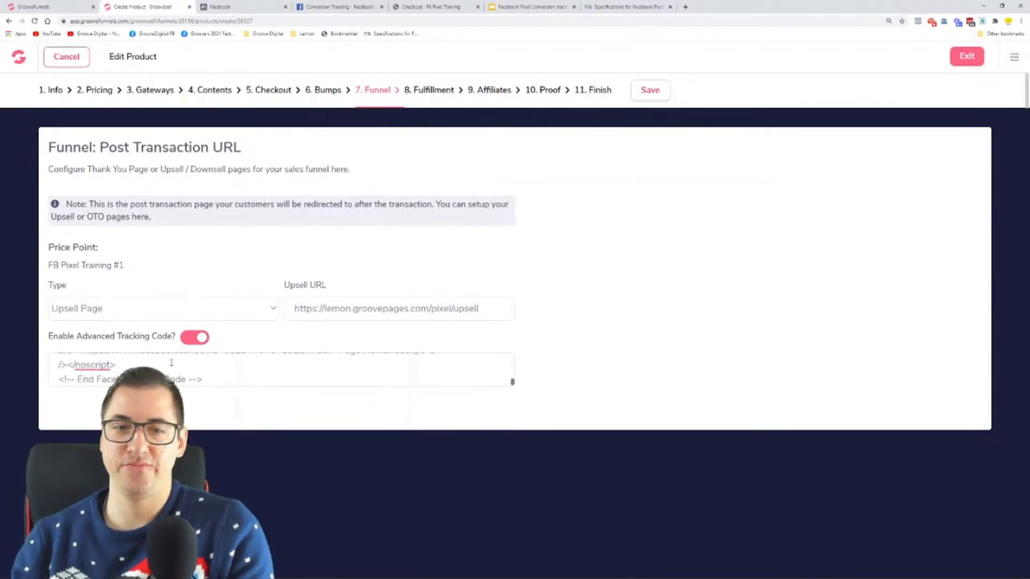
{"action": "key", "text": "ctrl+z"}
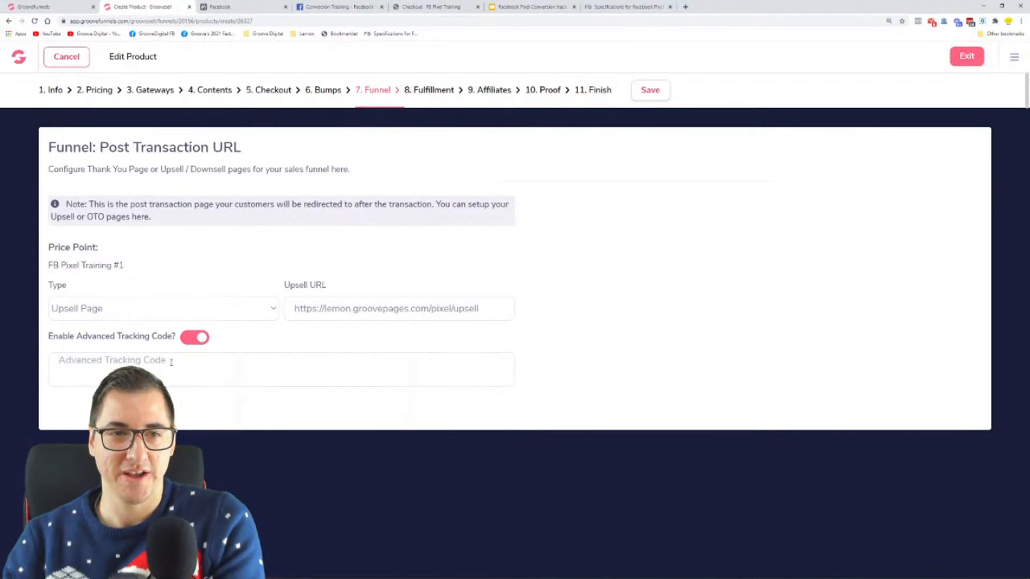
Paste the copied pixel code into the Custom CSS/Tracking Scripts of the product's checkout page and save the product
{"action": "left_click", "coordinate": [275, 91]}
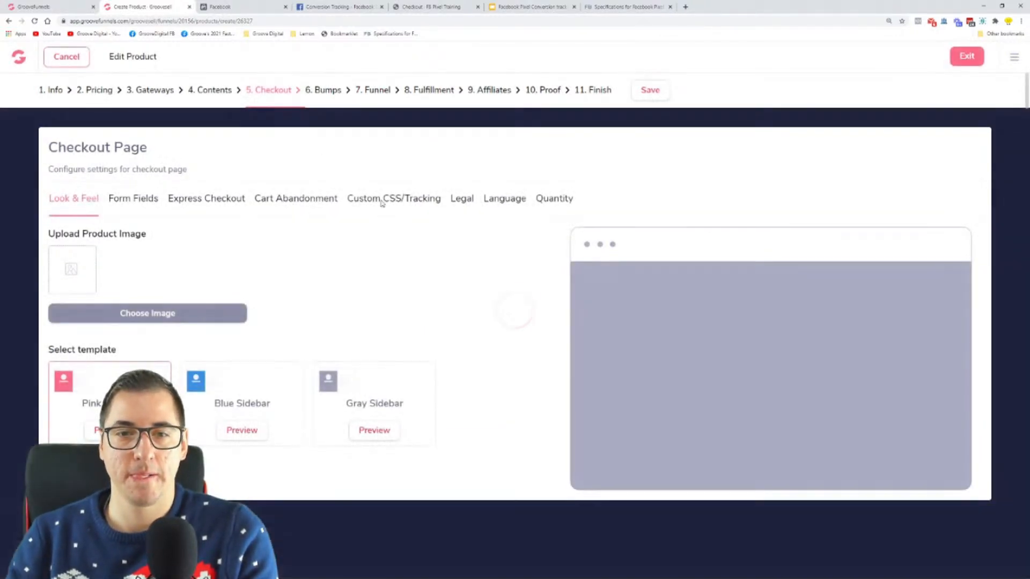
{"action": "left_click", "coordinate": [382, 201]}
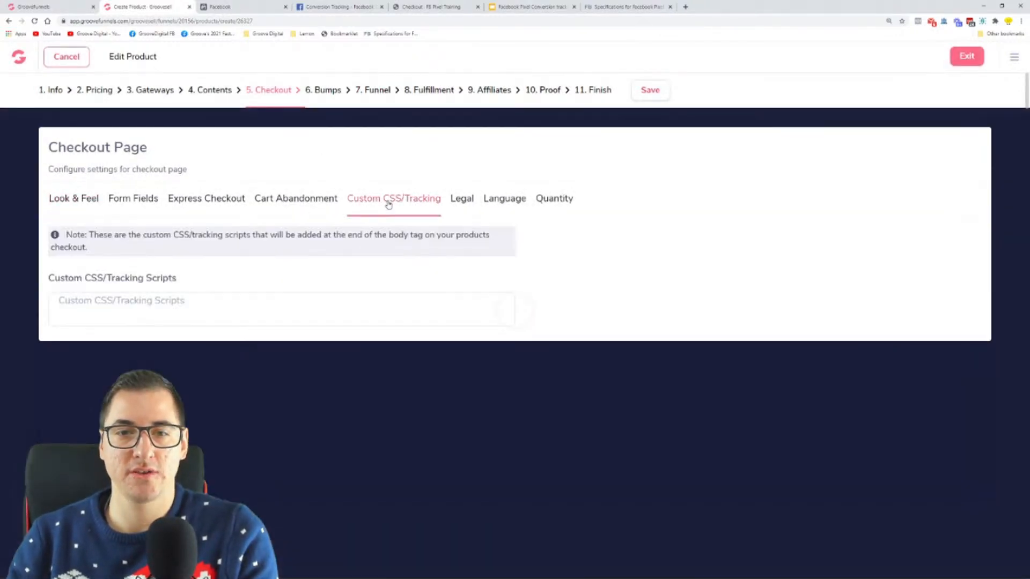
{"action": "left_click", "coordinate": [177, 305]}
{"action": "key", "text": "ctrl+v"}
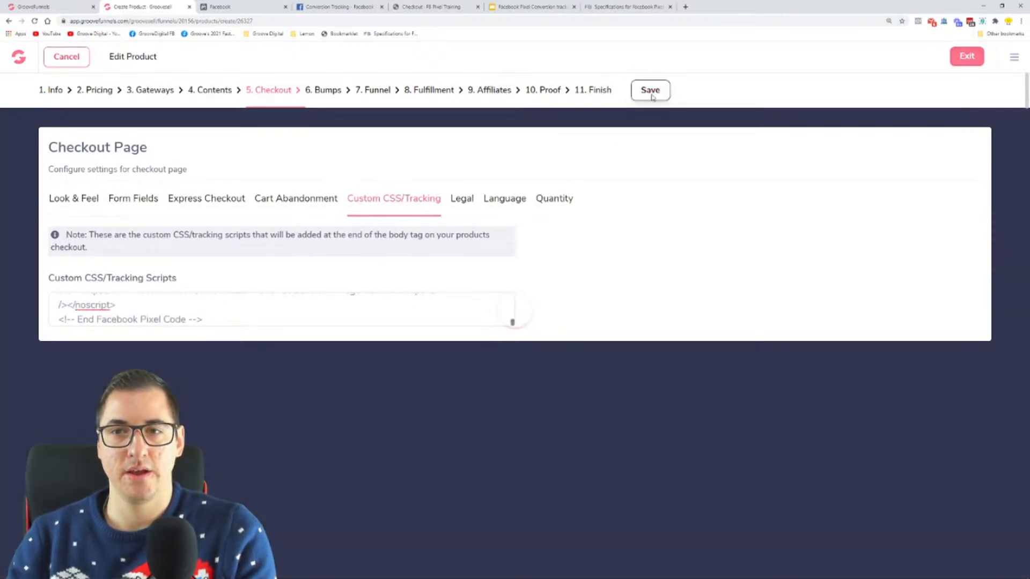
{"action": "left_click", "coordinate": [651, 93]}
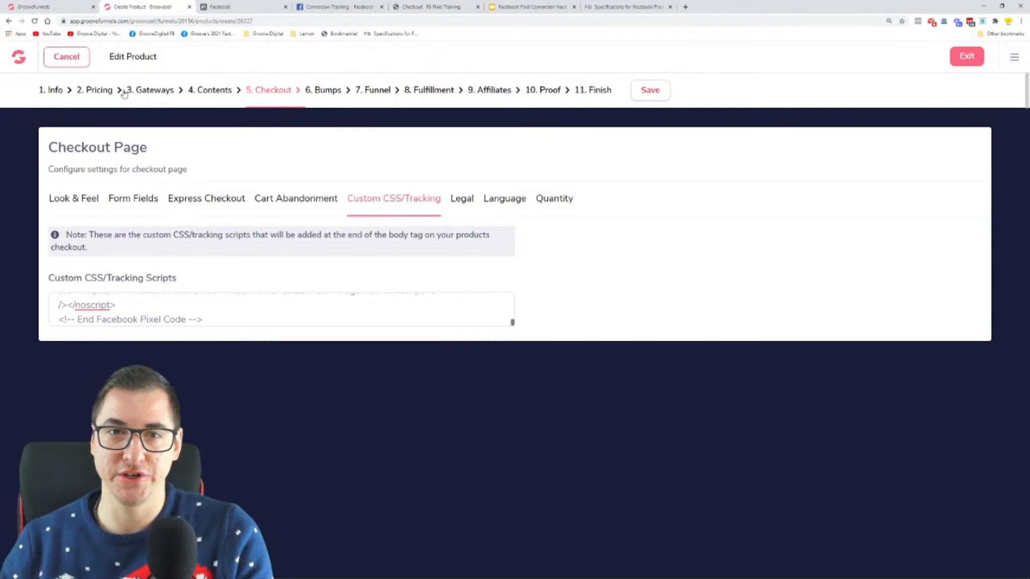
Open the product's Funnel settings and highlight the words 'Post Transaction' in the heading
{"action": "left_click", "coordinate": [377, 90]}
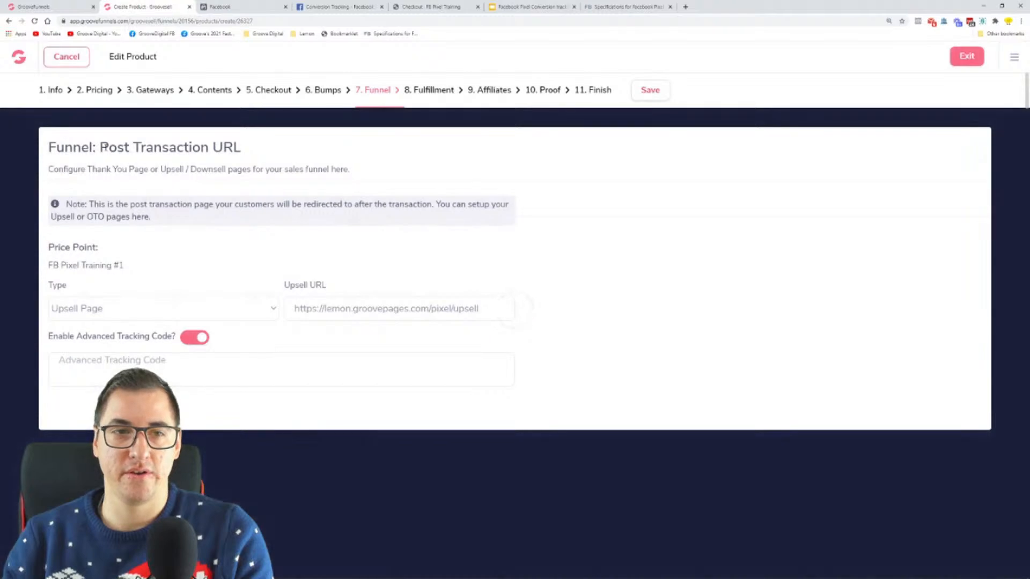
{"action": "double_click", "coordinate": [114, 147]}
{"action": "left_click_drag", "start_coordinate": [155, 147], "coordinate": [208, 148]}
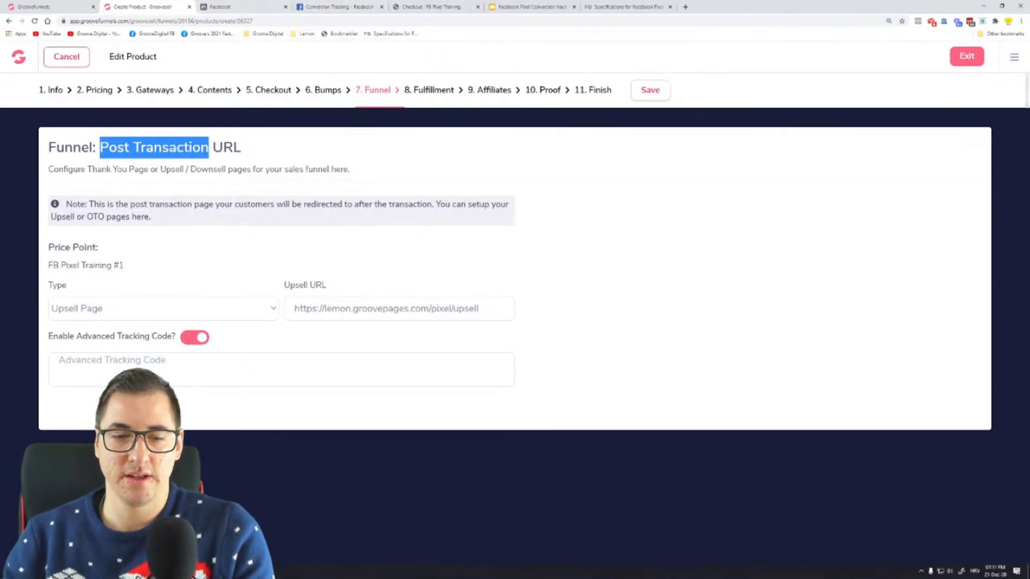
Delete the InitiateCheckout event call from the pixel code in Notepad, leaving its line empty
{"action": "left_click", "coordinate": [253, 572]}
{"action": "left_click", "coordinate": [614, 353]}
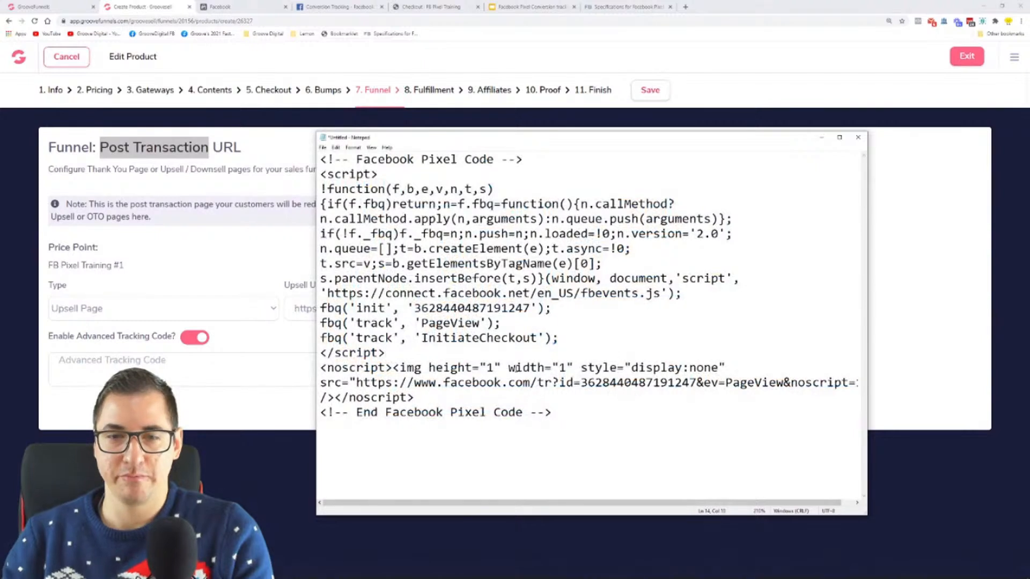
{"action": "left_click_drag", "start_coordinate": [560, 339], "coordinate": [322, 338]}
{"action": "key", "text": "BackSpace"}
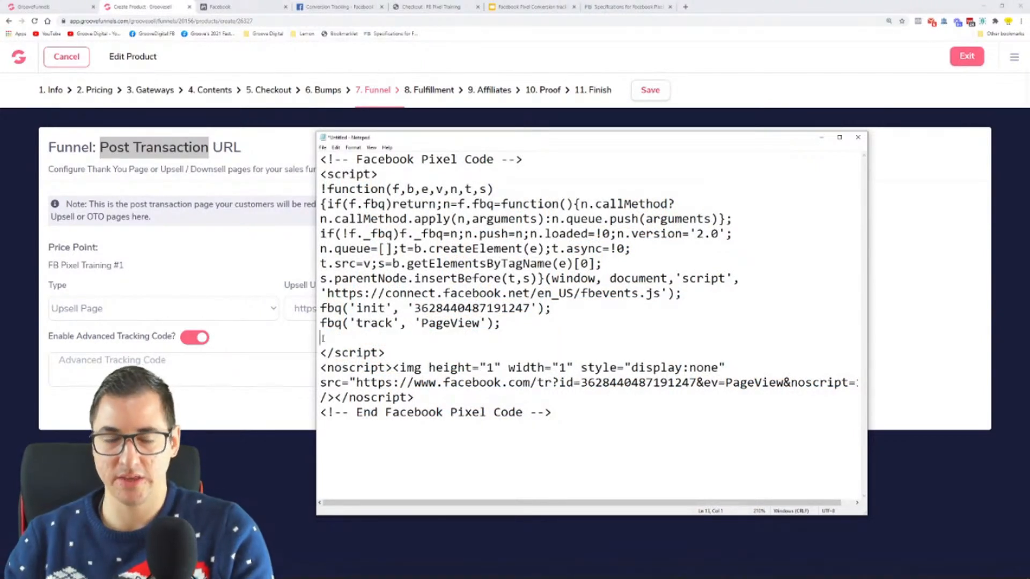
Copy the Purchase event code from the Facebook standard events table and paste it on the empty line above the closing script tag in Notepad
{"action": "left_click", "coordinate": [625, 6]}
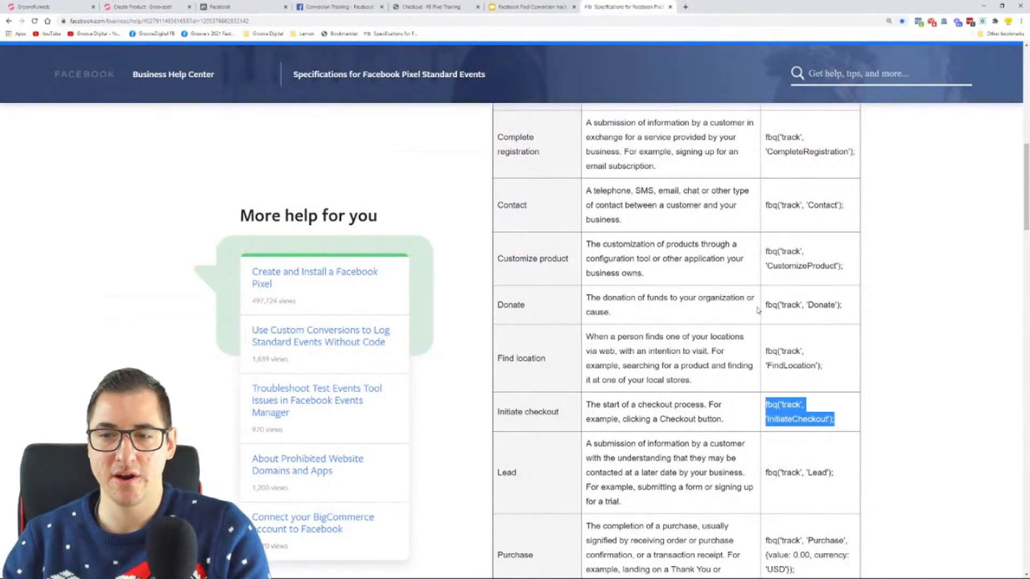
{"action": "scroll", "coordinate": [667, 374], "scroll_direction": "down", "scroll_amount": 3}
{"action": "scroll", "coordinate": [667, 374], "scroll_direction": "down", "scroll_amount": 1}
{"action": "left_click_drag", "start_coordinate": [497, 341], "coordinate": [538, 343]}
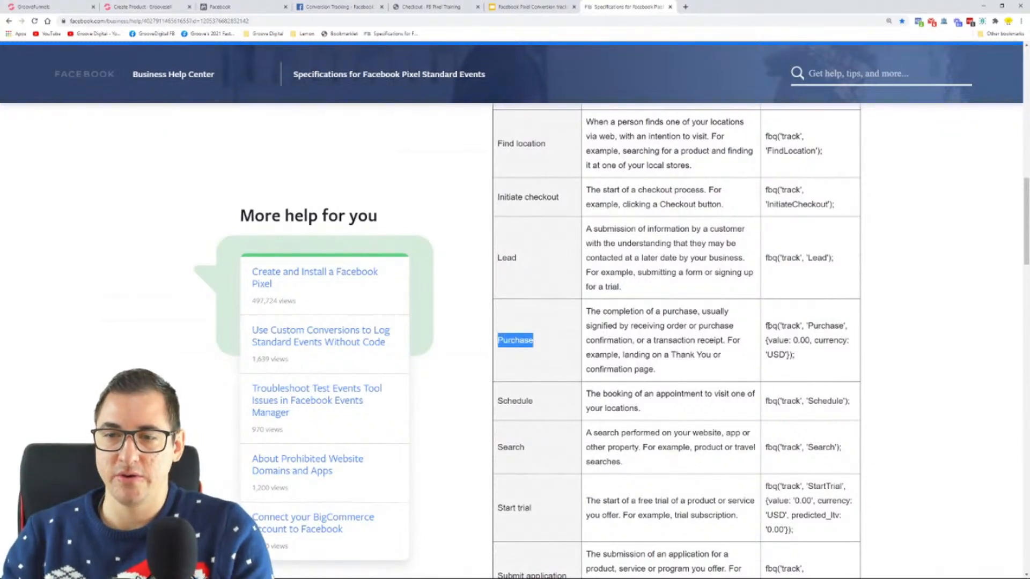
{"action": "left_click_drag", "start_coordinate": [767, 326], "coordinate": [822, 355]}
{"action": "key", "text": "ctrl+c"}
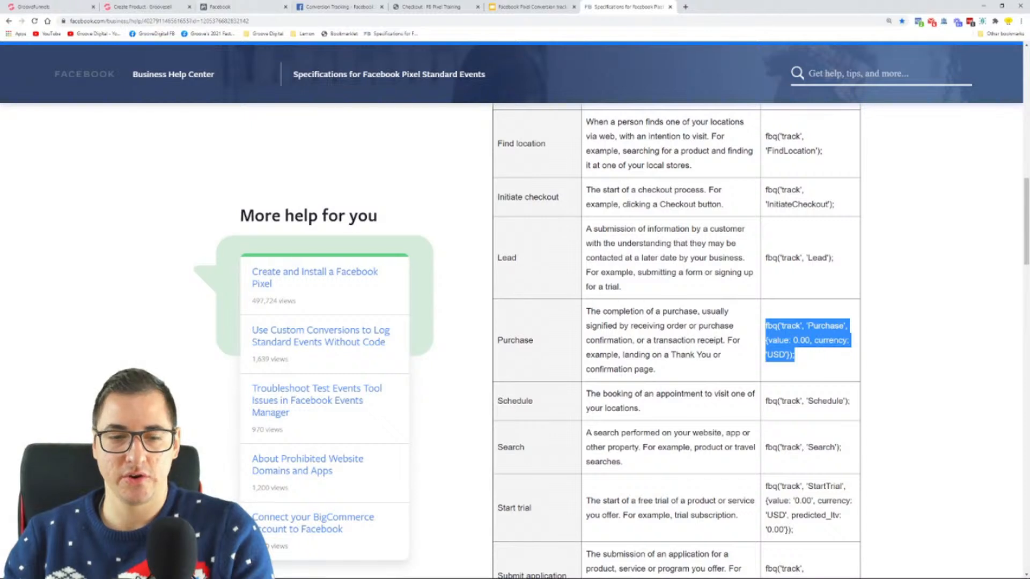
{"action": "left_click", "coordinate": [370, 571]}
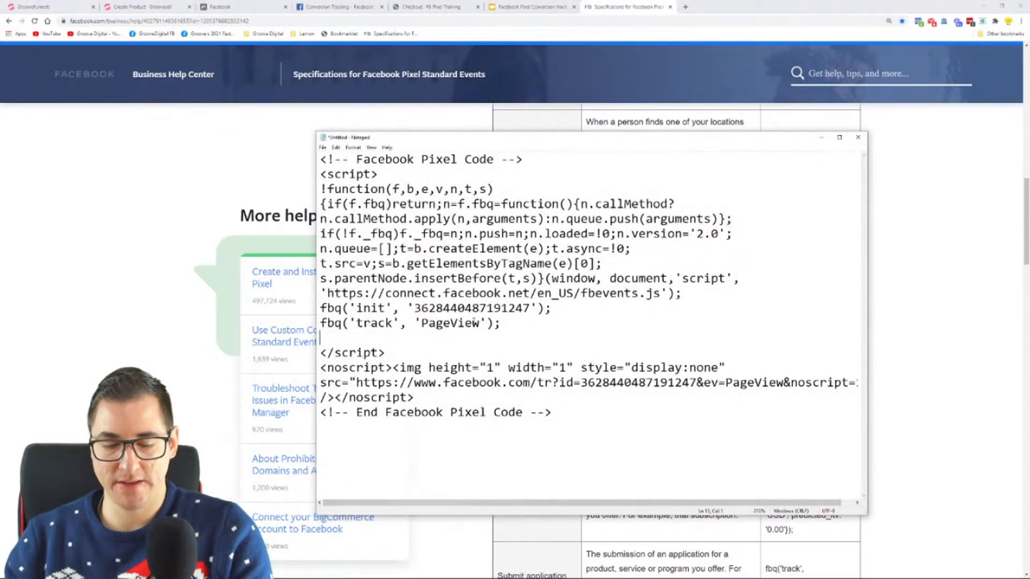
{"action": "key", "text": "ctrl+v"}
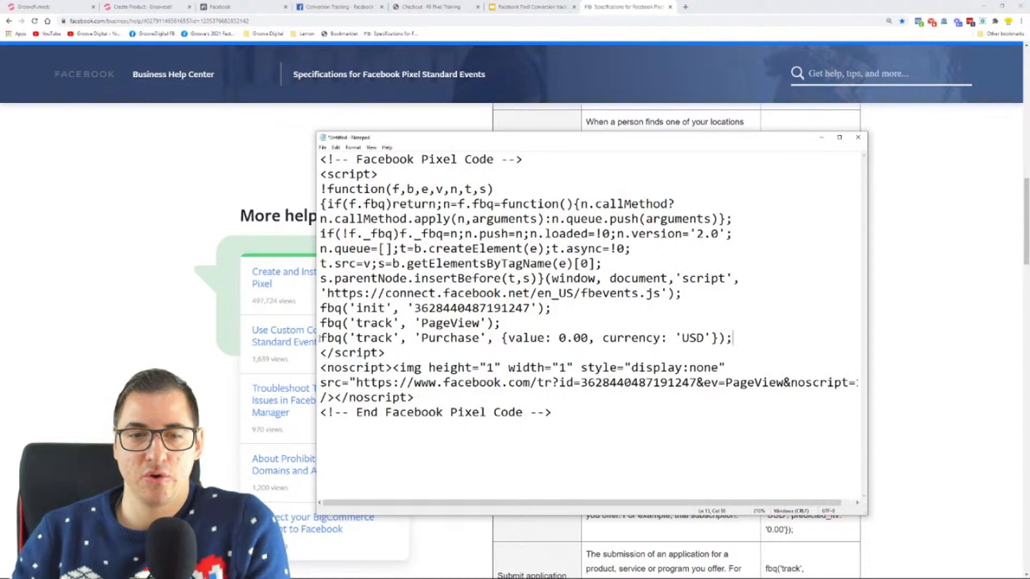
Check the product's pricing settings in GrooveSell and set the Purchase event's value to 49.99 in Notepad
{"action": "left_click_drag", "start_coordinate": [321, 338], "coordinate": [474, 338]}
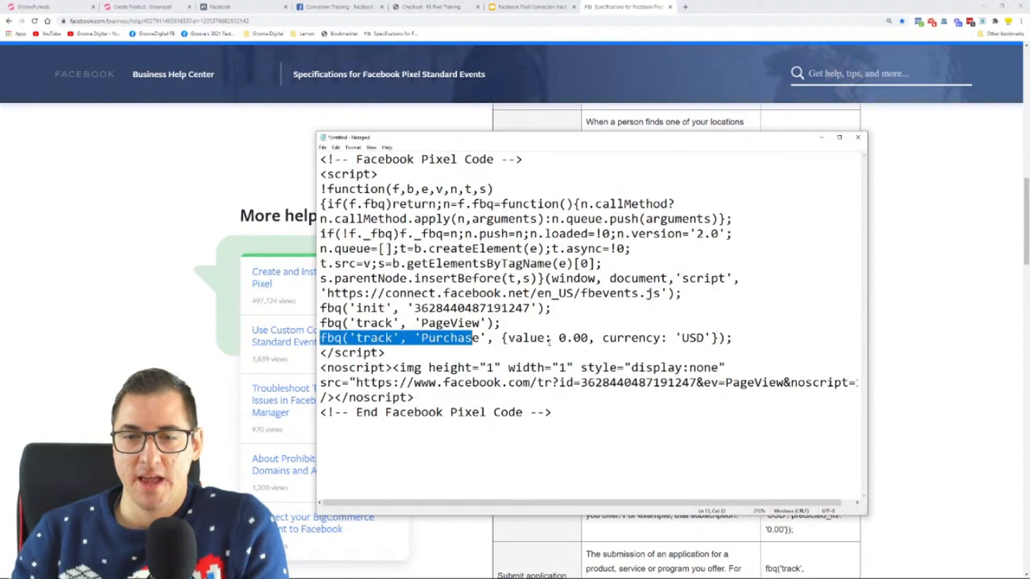
{"action": "left_click_drag", "start_coordinate": [559, 338], "coordinate": [588, 338]}
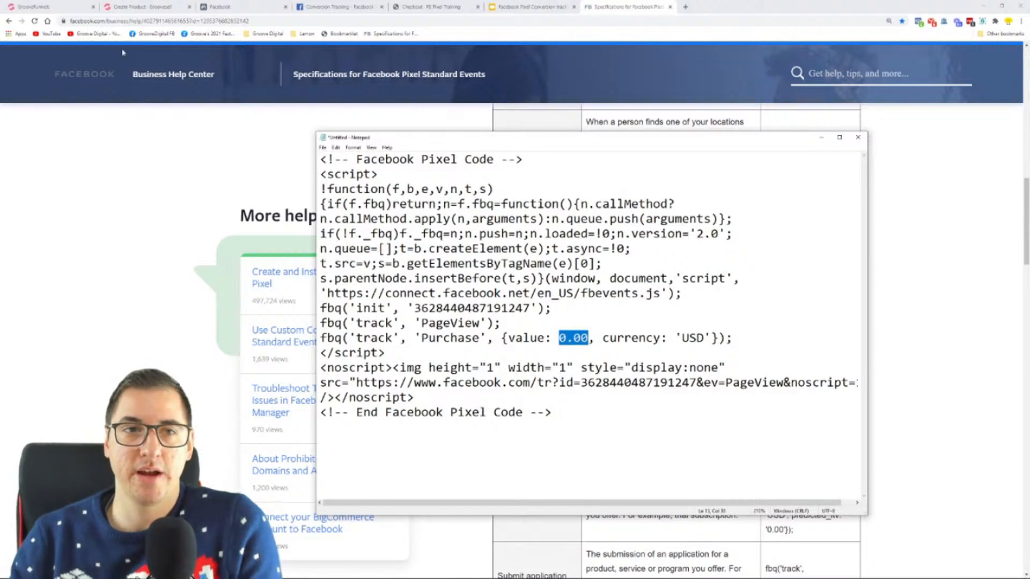
{"action": "left_click", "coordinate": [149, 7]}
{"action": "left_click", "coordinate": [88, 92]}
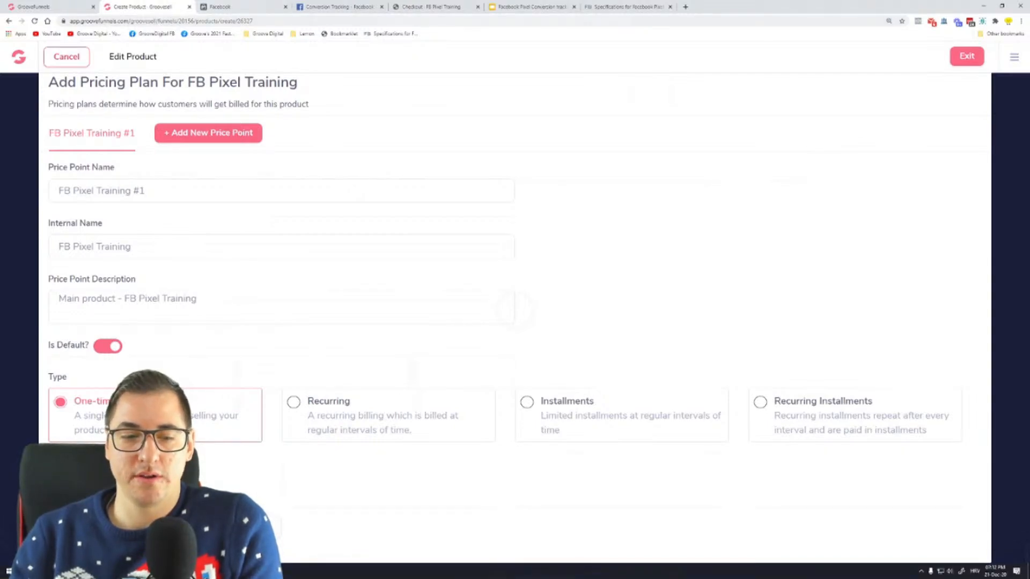
{"action": "key", "text": "alt+Tab"}
{"action": "type", "text": "49.99"}
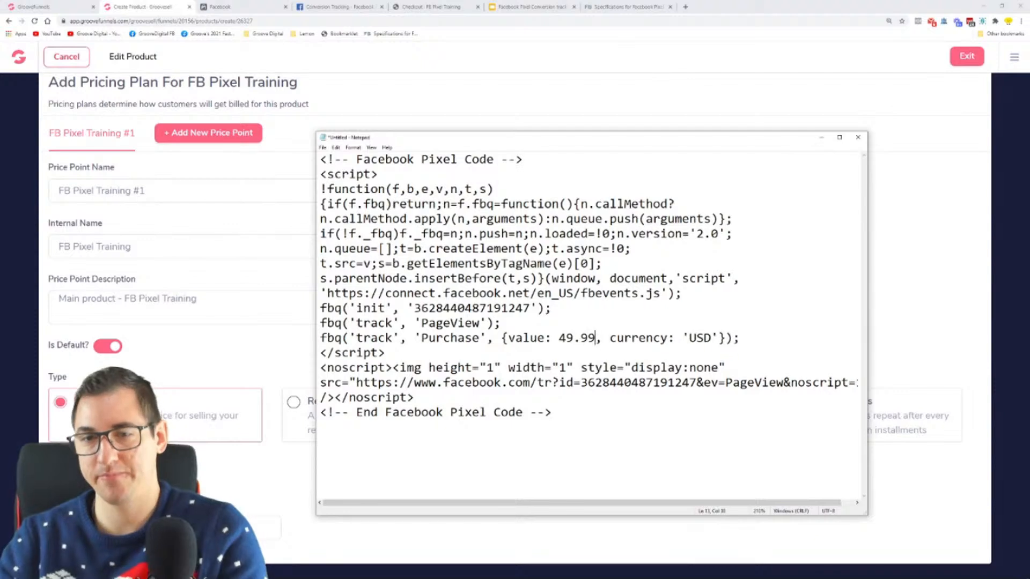
Examine the currency parameter and the complete Purchase event line in the Notepad pixel code
{"action": "left_click_drag", "start_coordinate": [609, 338], "coordinate": [711, 338]}
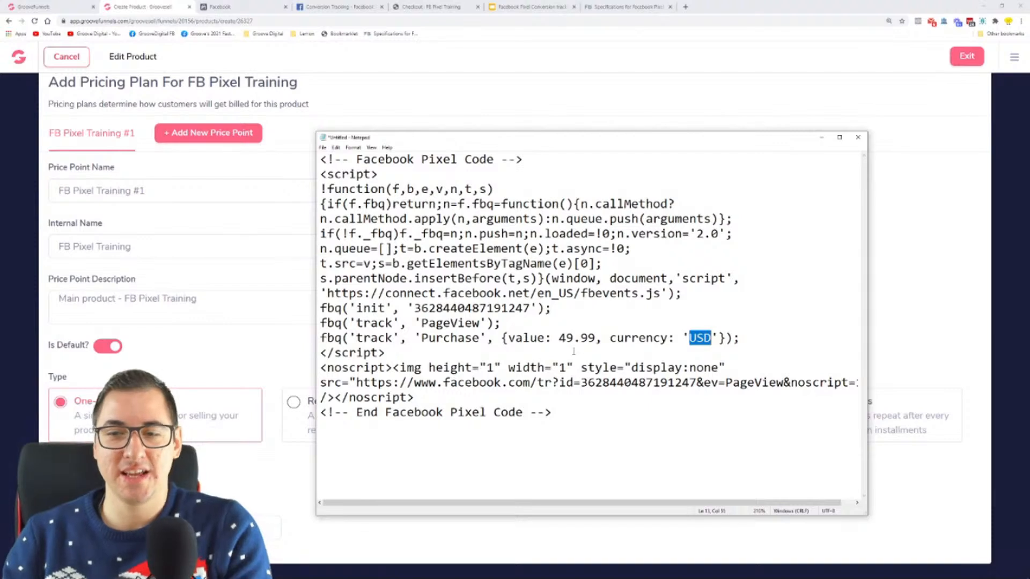
{"action": "left_click", "coordinate": [709, 339]}
{"action": "left_click_drag", "start_coordinate": [712, 339], "coordinate": [681, 339]}
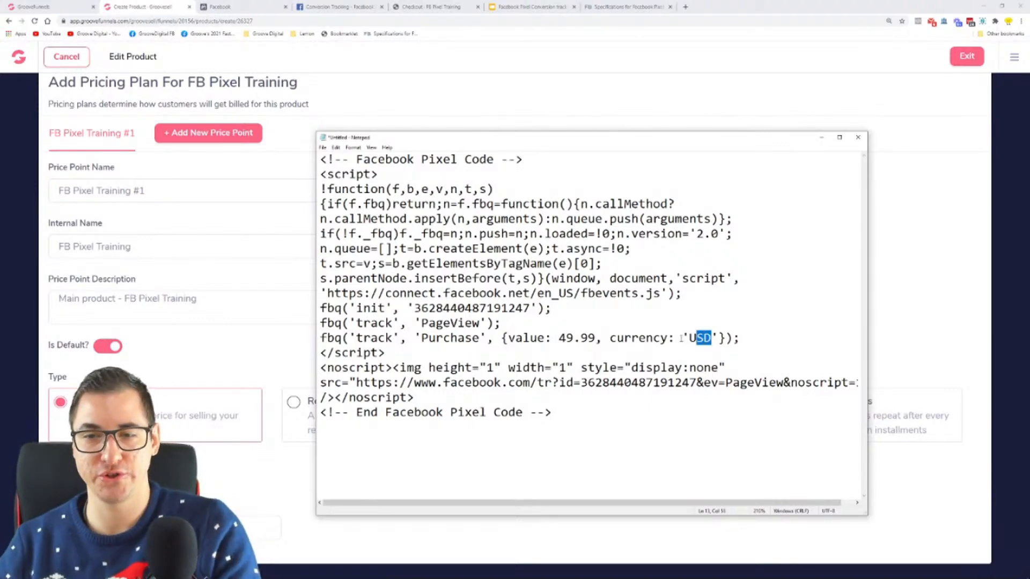
{"action": "left_click", "coordinate": [726, 296]}
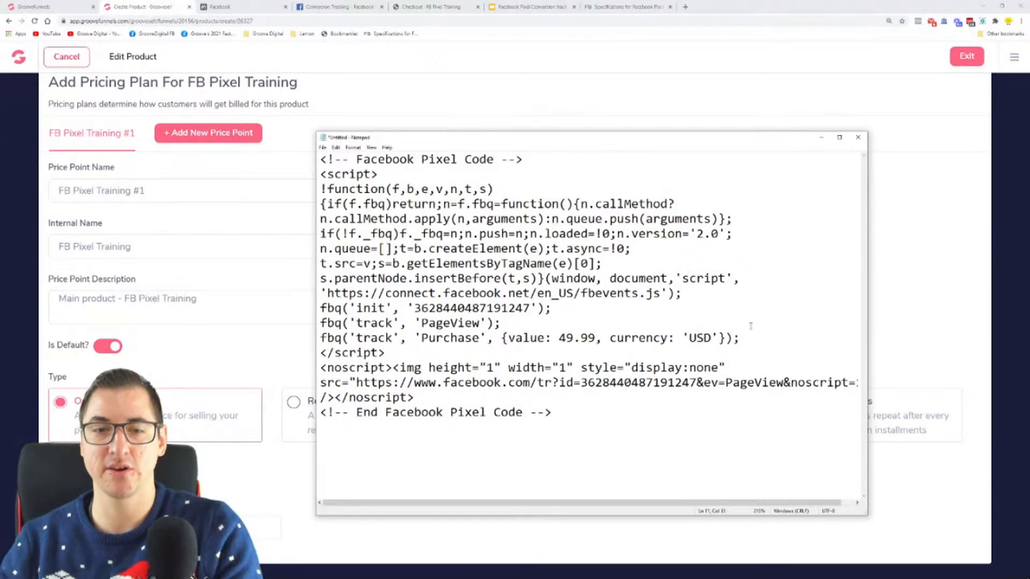
{"action": "left_click_drag", "start_coordinate": [742, 339], "coordinate": [335, 339]}
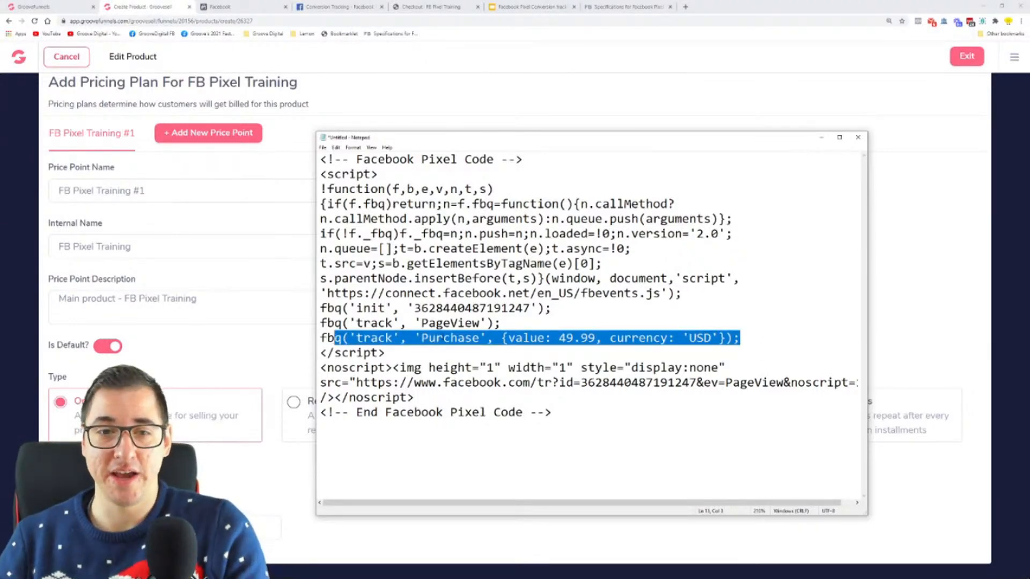
Look back at the Purchase entry in the Facebook documentation, then copy the entire pixel code from Notepad
{"action": "left_click", "coordinate": [625, 7]}
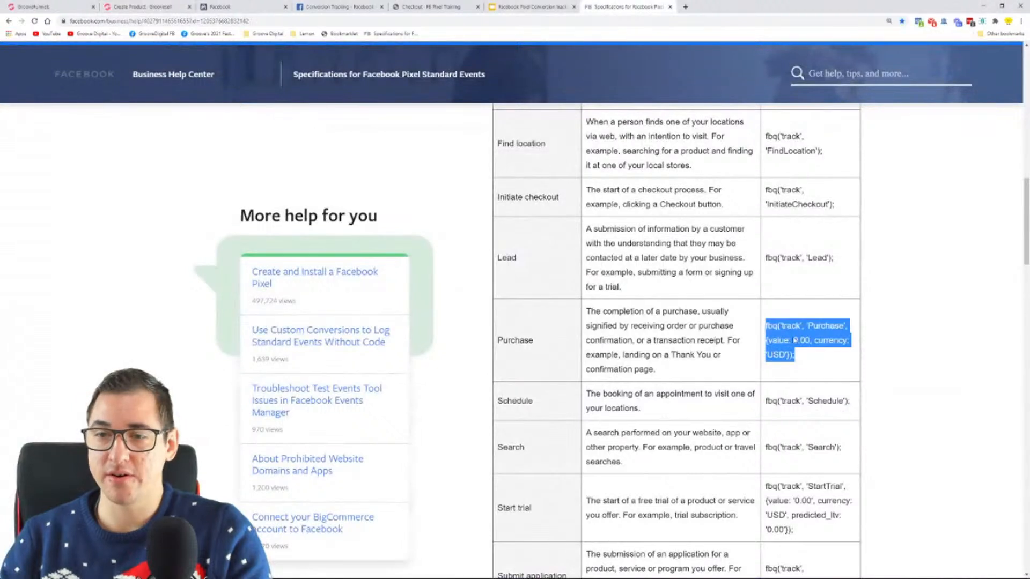
{"action": "key", "text": "super"}
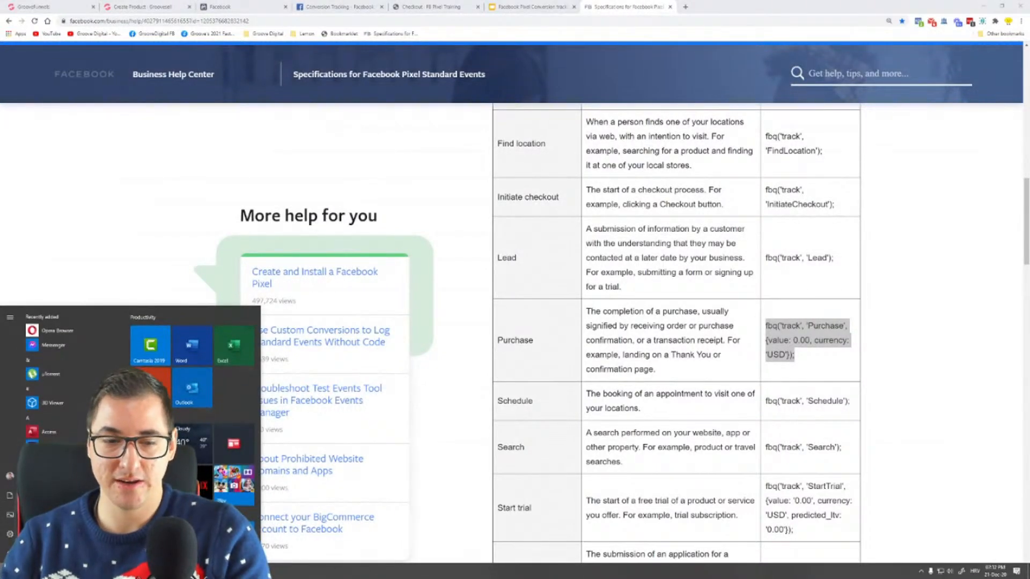
{"action": "left_click", "coordinate": [215, 572]}
{"action": "left_click", "coordinate": [606, 415]}
{"action": "key", "text": "ctrl+a"}
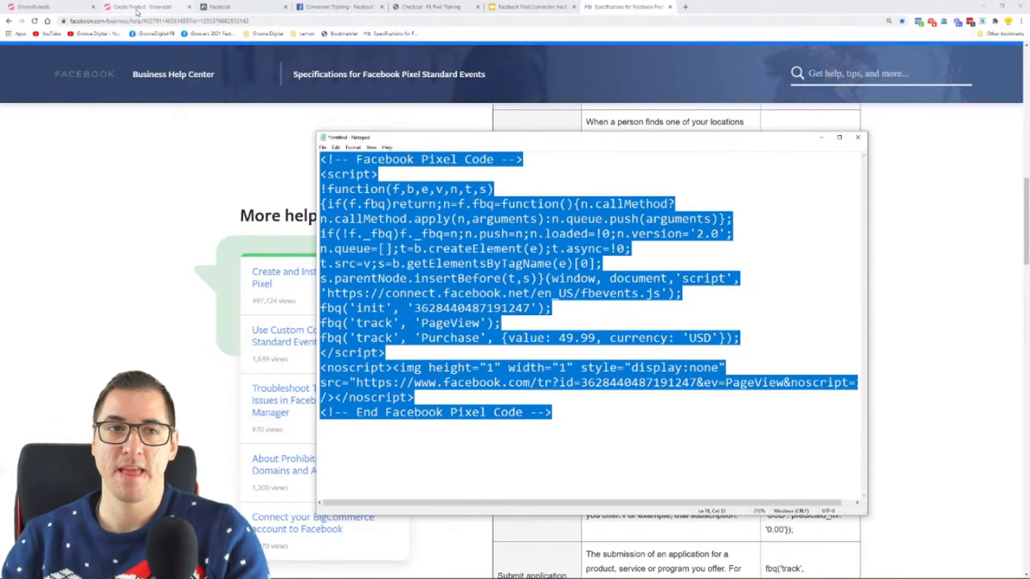
Paste the Purchase pixel code into the Advanced Tracking Code of the FB Pixel Training #1 price point in the Funnel settings and save
{"action": "left_click", "coordinate": [139, 8]}
{"action": "scroll", "coordinate": [379, 211], "scroll_direction": "up", "scroll_amount": 1}
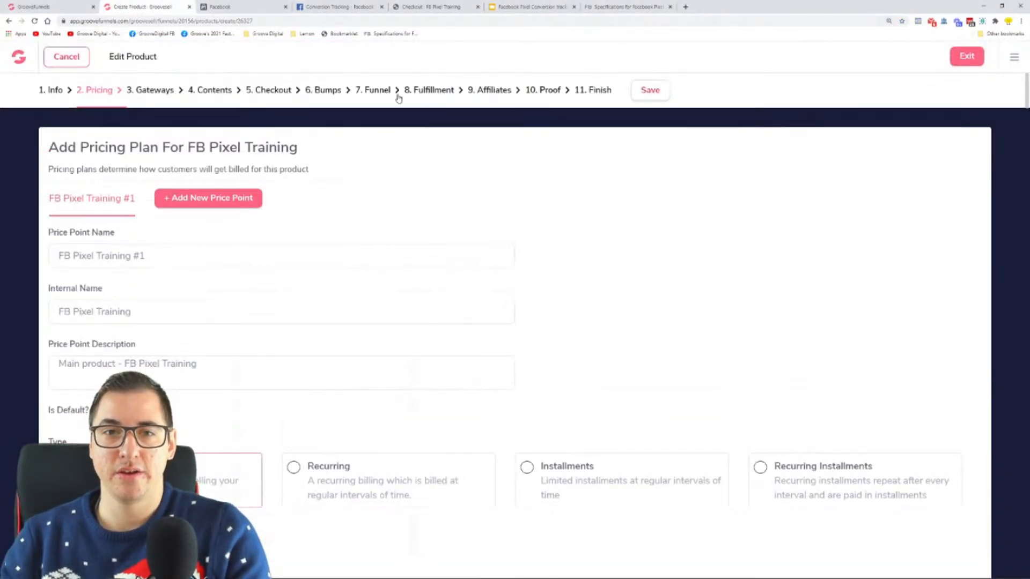
{"action": "left_click", "coordinate": [370, 93]}
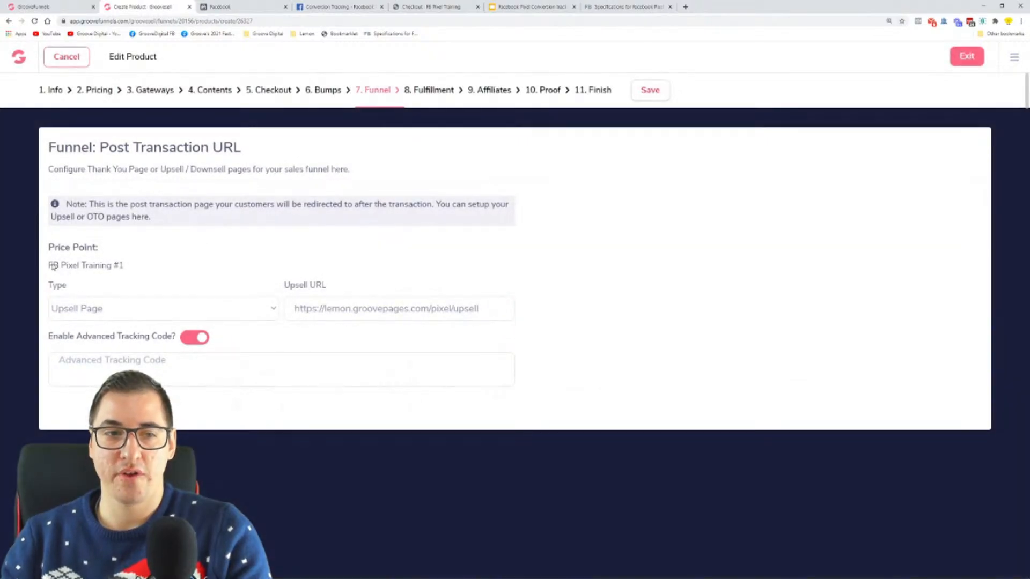
{"action": "left_click_drag", "start_coordinate": [49, 265], "coordinate": [126, 267]}
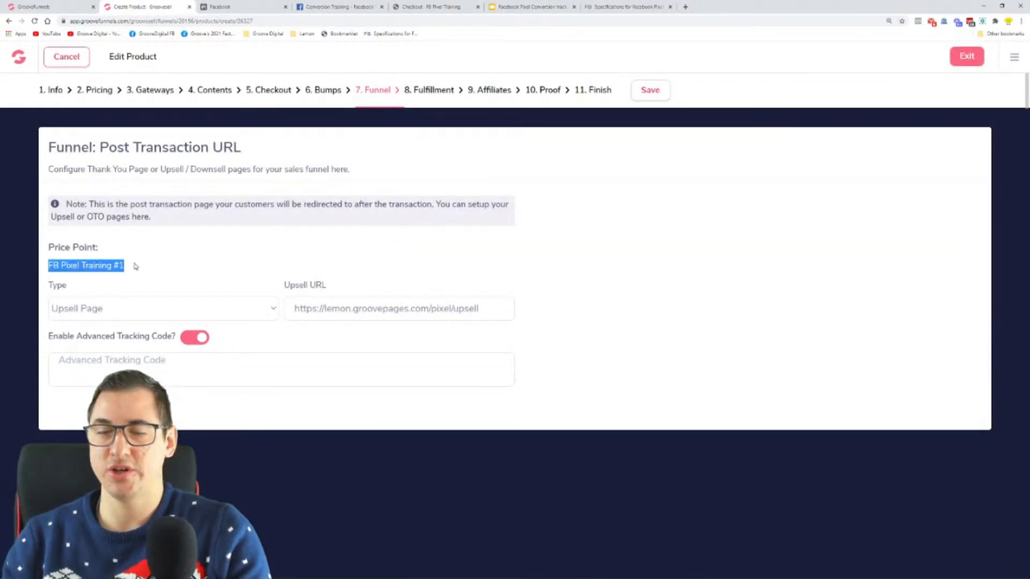
{"action": "left_click", "coordinate": [187, 368]}
{"action": "key", "text": "ctrl+v"}
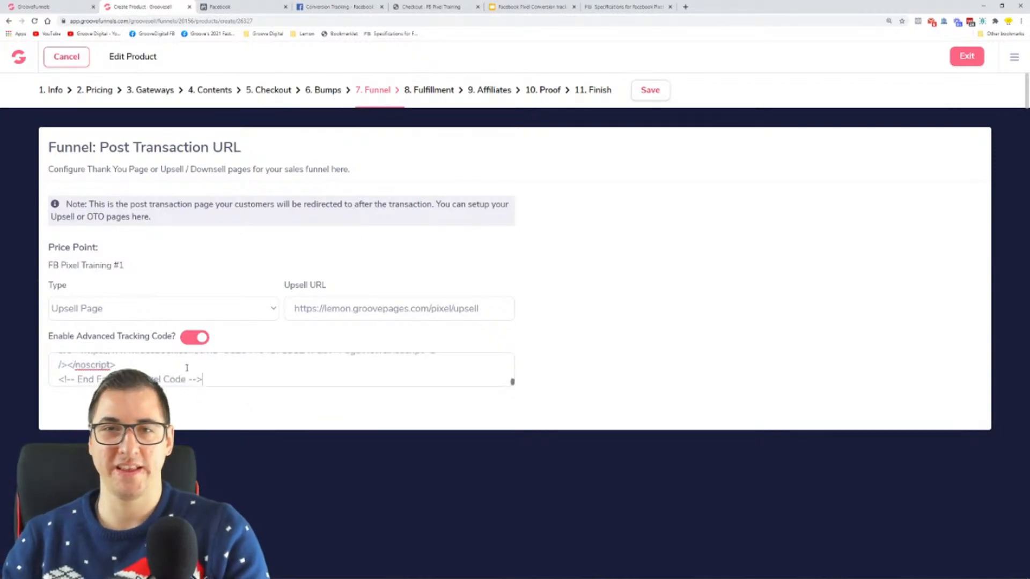
{"action": "left_click", "coordinate": [646, 92]}
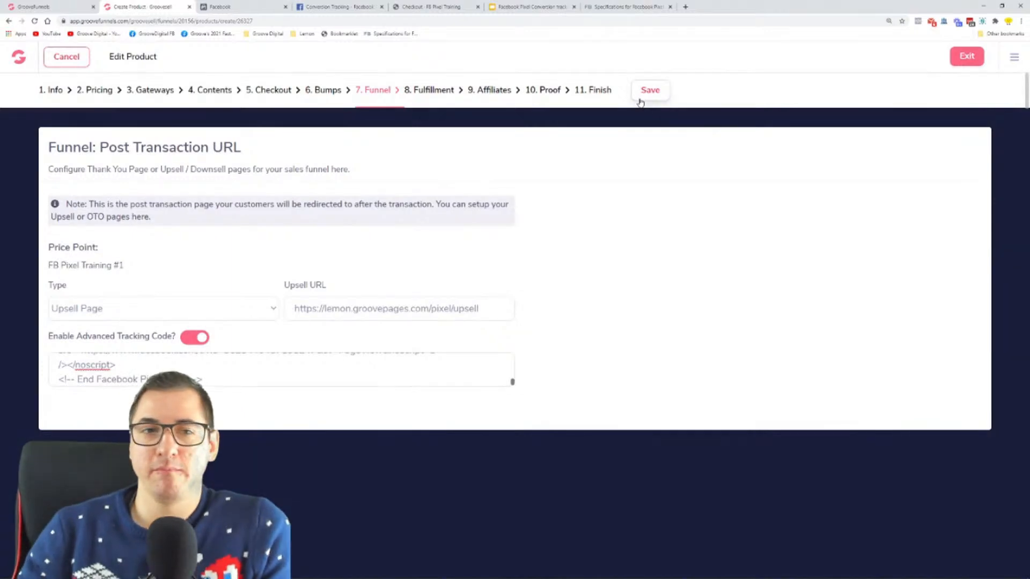
Review the price point in the product's pricing settings and the pricing plan and bump offer on the live checkout page
{"action": "left_click", "coordinate": [99, 91]}
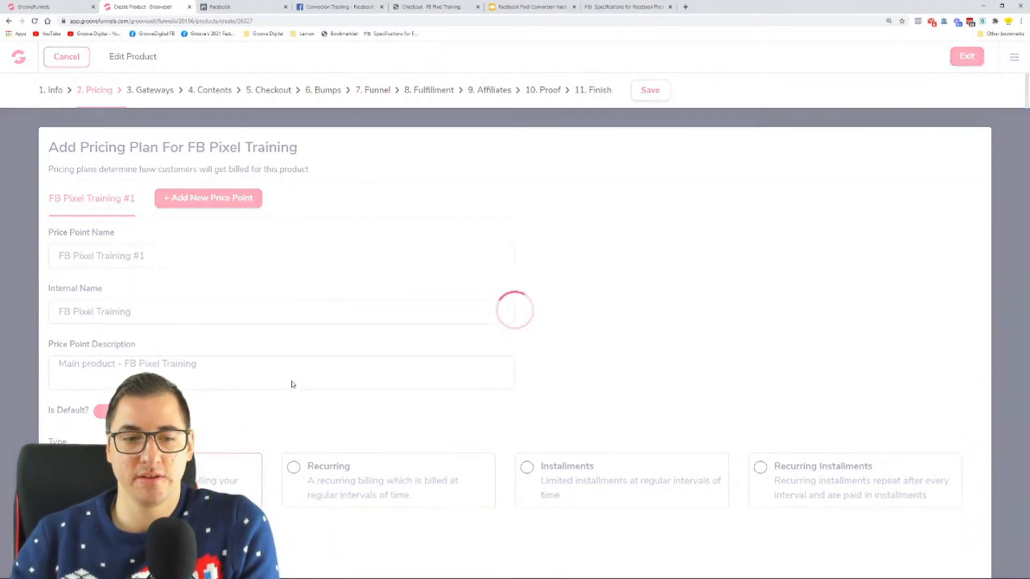
{"action": "scroll", "coordinate": [297, 384], "scroll_direction": "down", "scroll_amount": 2}
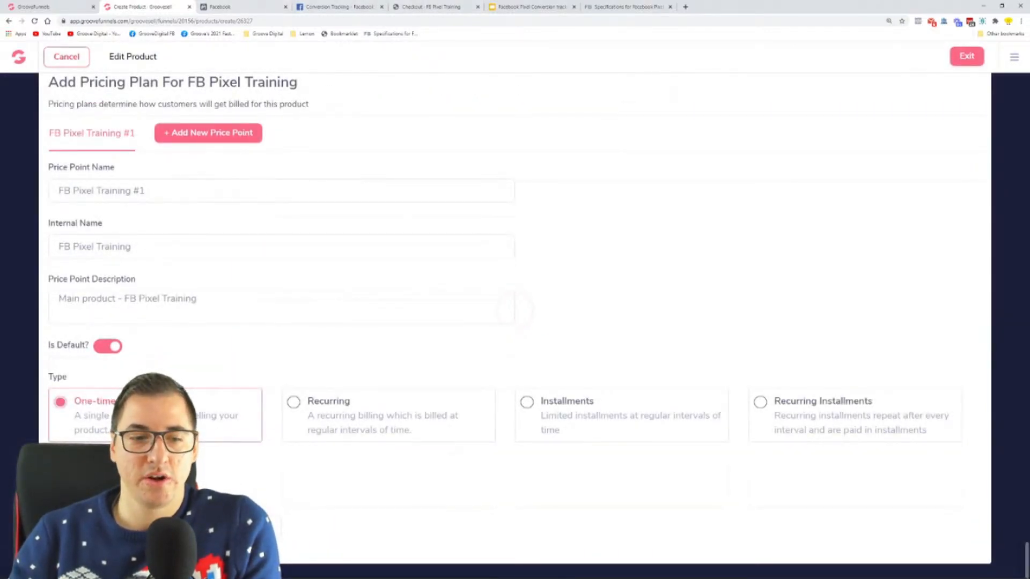
{"action": "left_click", "coordinate": [423, 8]}
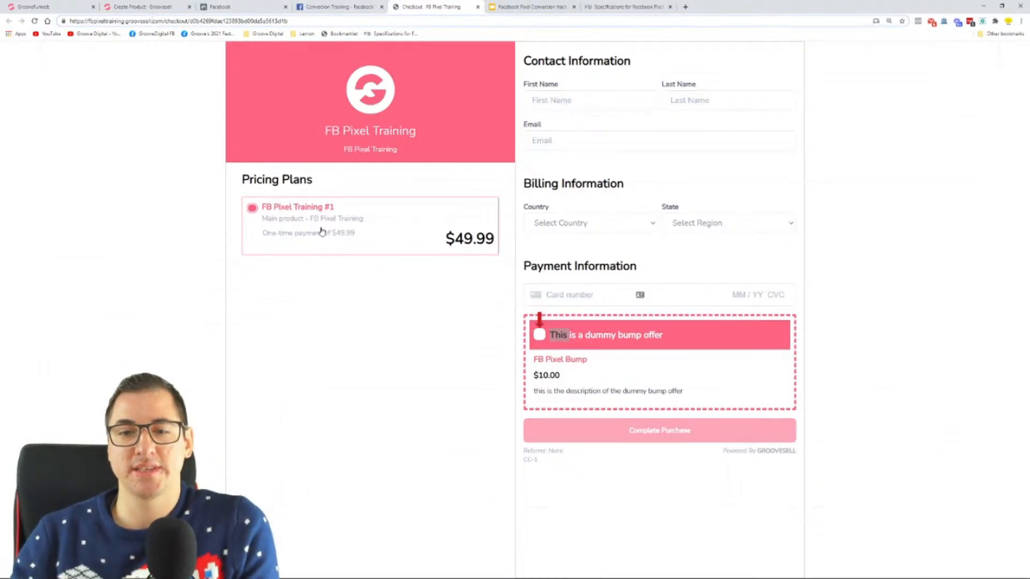
{"action": "left_click", "coordinate": [670, 352]}
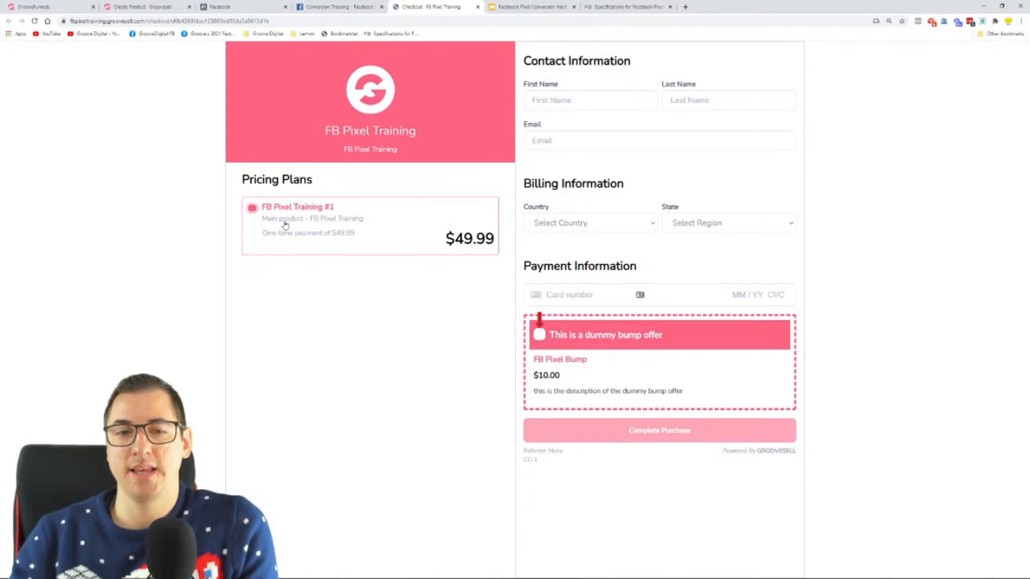
Return to the product's pricing settings in GrooveSell and add a second price point
{"action": "left_click", "coordinate": [137, 5]}
{"action": "scroll", "coordinate": [251, 187], "scroll_direction": "up", "scroll_amount": 2}
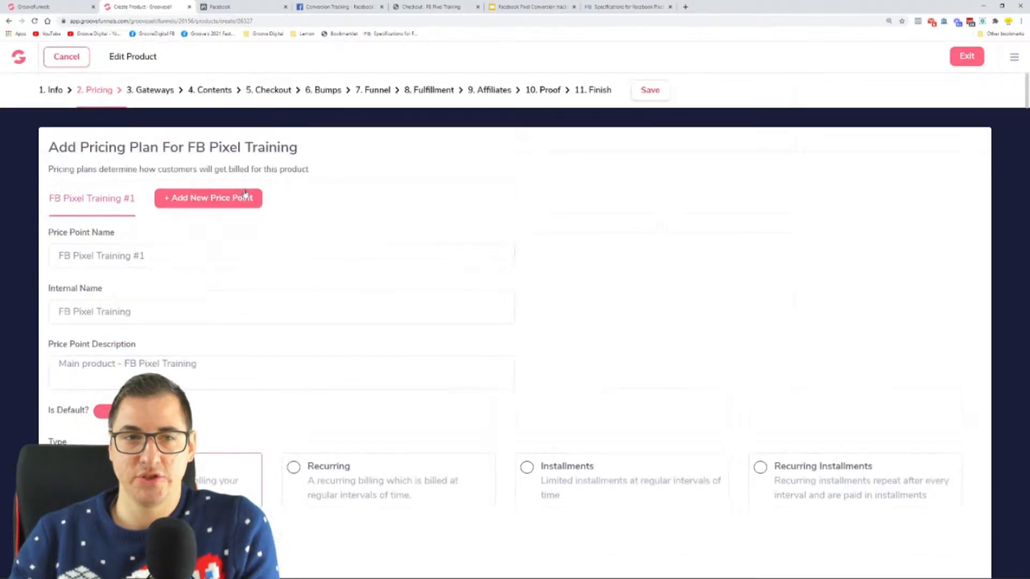
{"action": "left_click", "coordinate": [213, 203]}
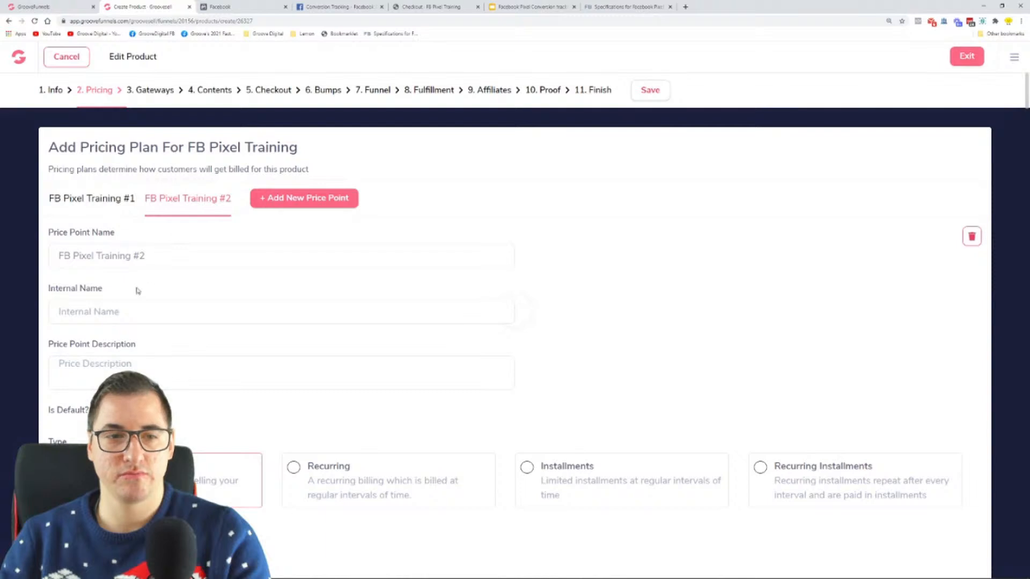
Set the new price point's description to FB Pixel Training #2 and save the product
{"action": "left_click_drag", "start_coordinate": [157, 260], "coordinate": [2, 276]}
{"action": "left_click", "coordinate": [136, 373]}
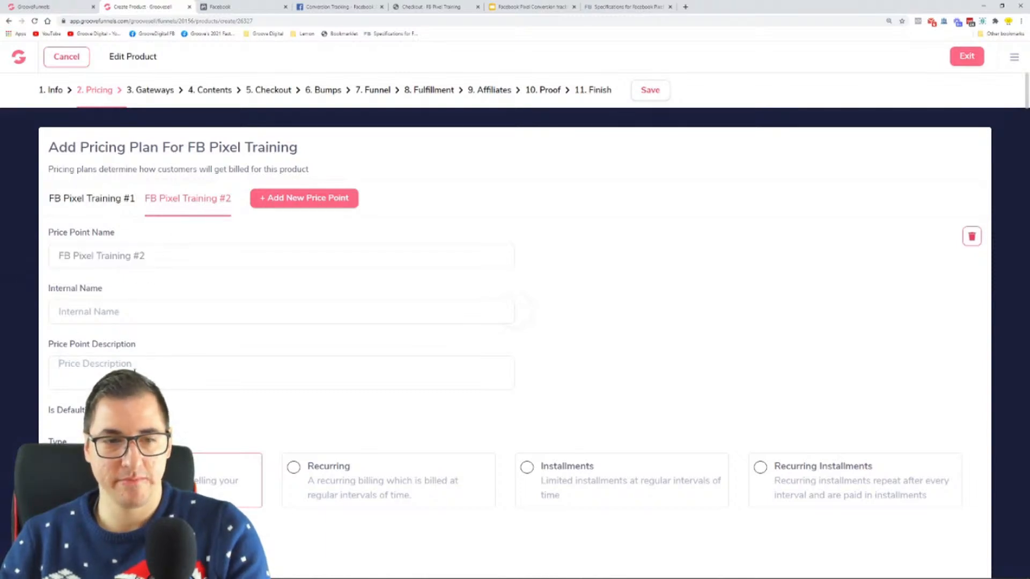
{"action": "scroll", "coordinate": [198, 367], "scroll_direction": "down", "scroll_amount": 2}
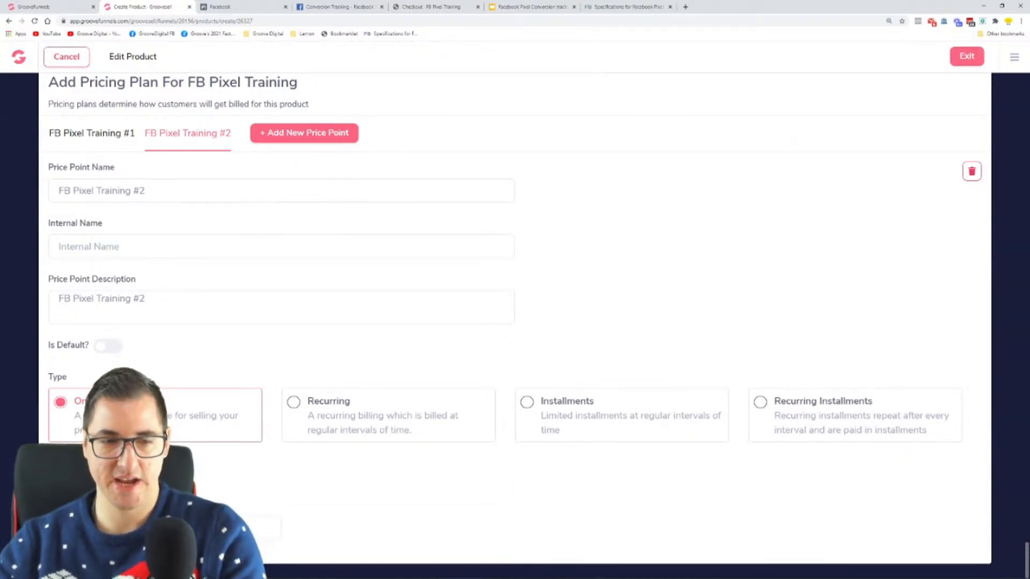
{"action": "scroll", "coordinate": [675, 244], "scroll_direction": "up", "scroll_amount": 2}
{"action": "left_click", "coordinate": [651, 91]}
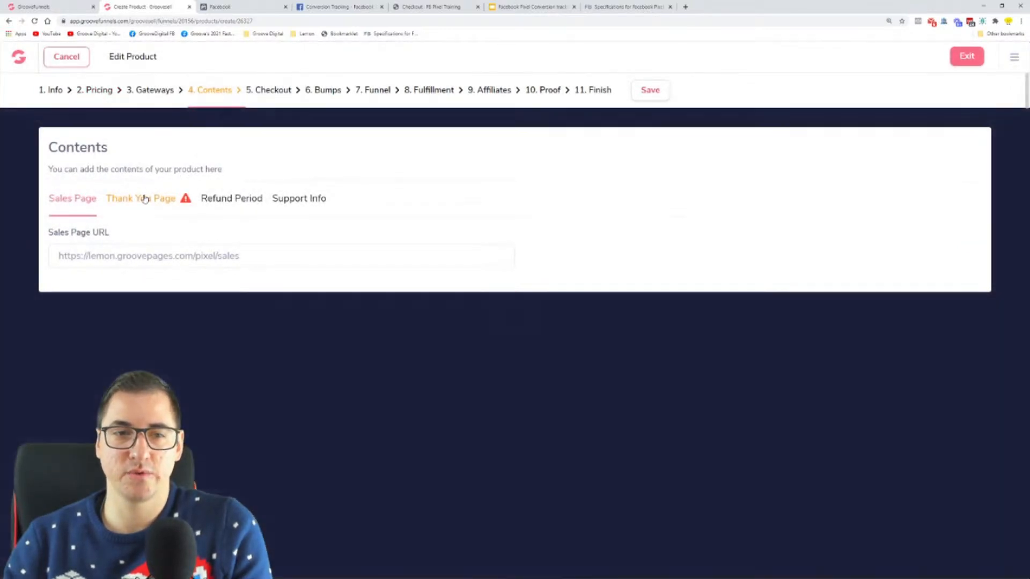
{"action": "left_click", "coordinate": [144, 199]}
{"action": "left_click_drag", "start_coordinate": [264, 323], "coordinate": [31, 326]}
{"action": "key", "text": "ctrl+c"}
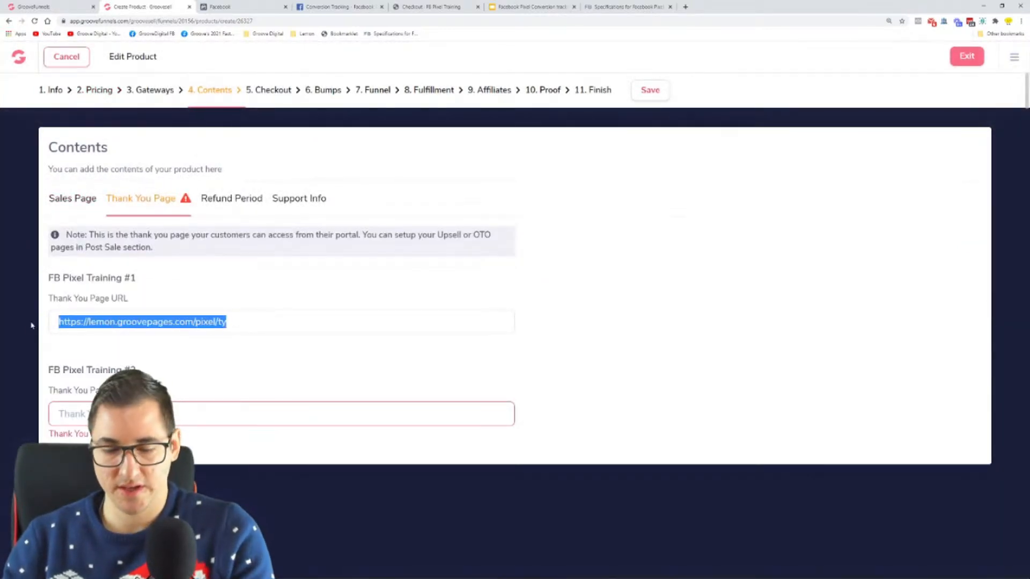
{"action": "left_click", "coordinate": [269, 414]}
{"action": "key", "text": "ctrl+v"}
{"action": "left_click", "coordinate": [290, 373]}
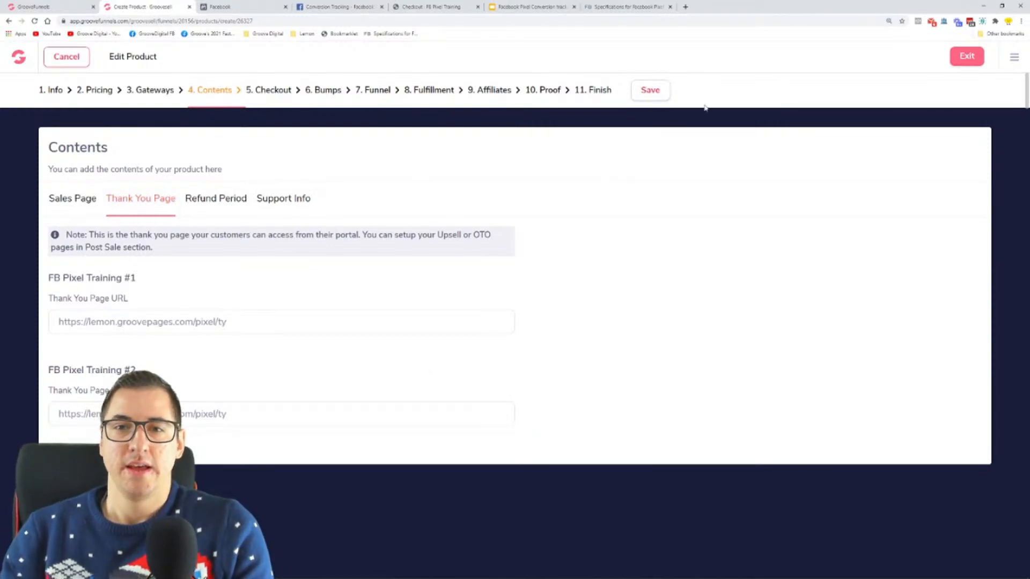
{"action": "left_click", "coordinate": [650, 90]}
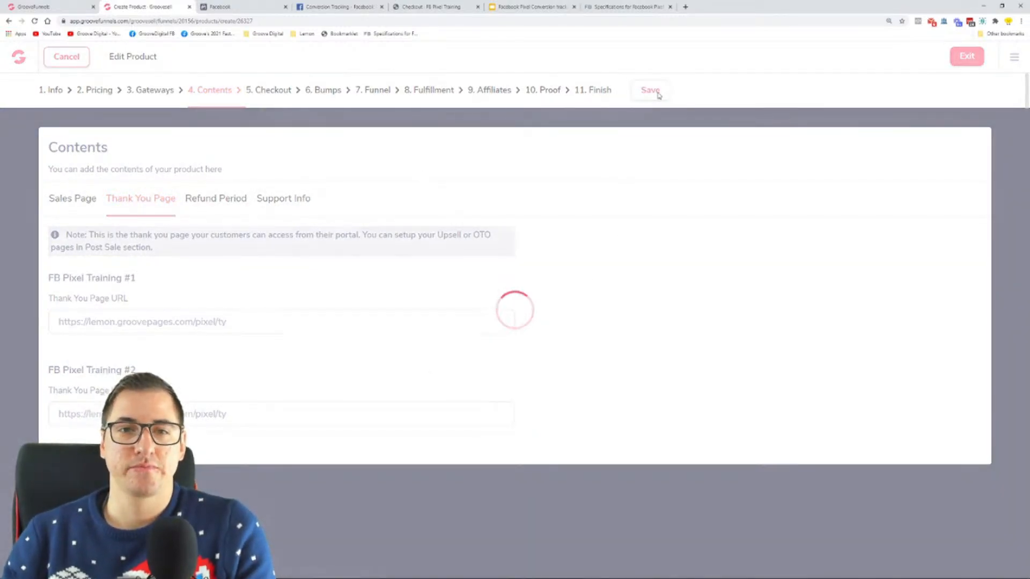
Open the product's Funnel settings and look through the tracking code of the FB Pixel Training #1 price point
{"action": "left_click", "coordinate": [375, 92]}
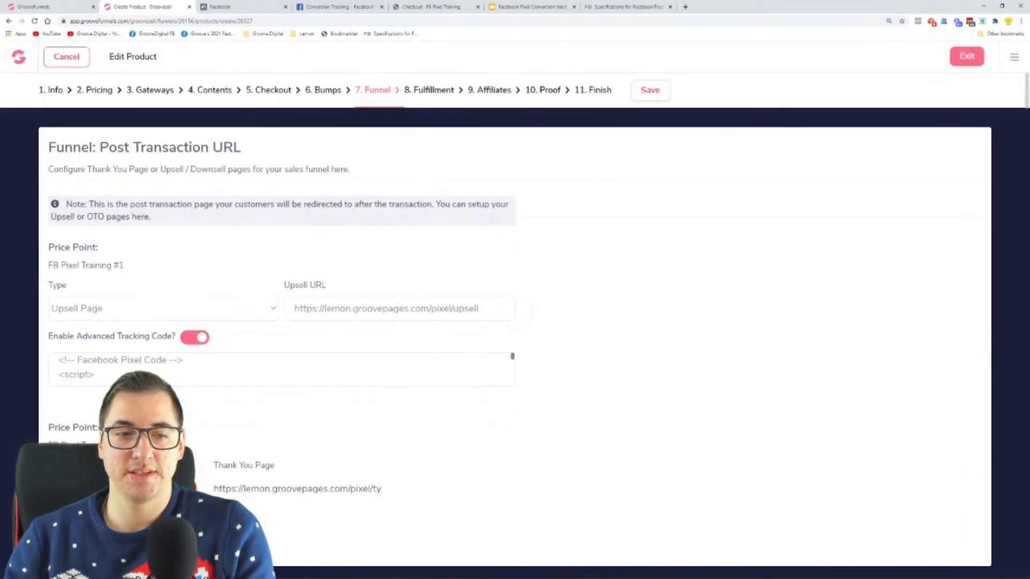
{"action": "left_click_drag", "start_coordinate": [47, 266], "coordinate": [133, 268]}
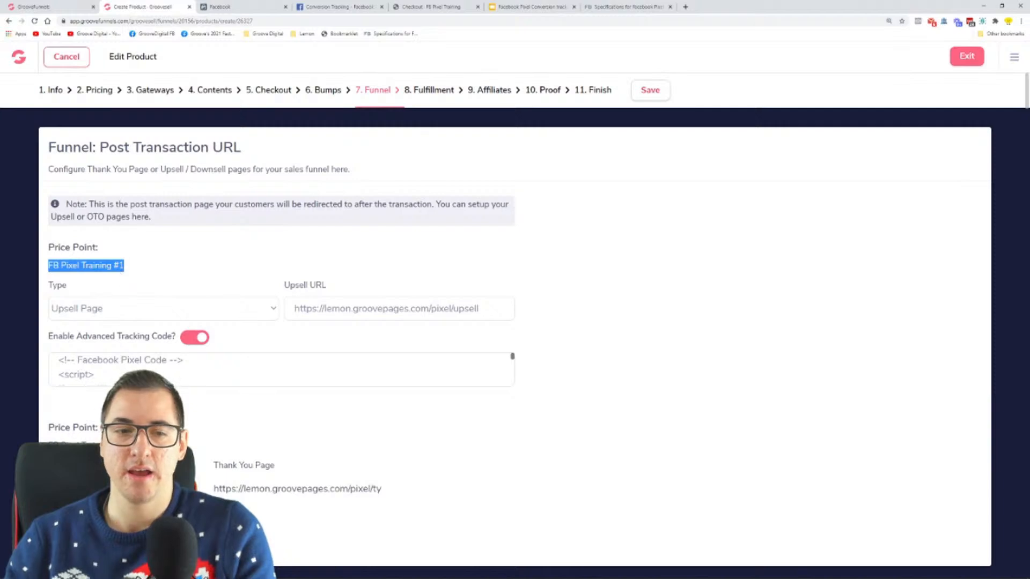
{"action": "scroll", "coordinate": [129, 369], "scroll_direction": "down", "scroll_amount": 10}
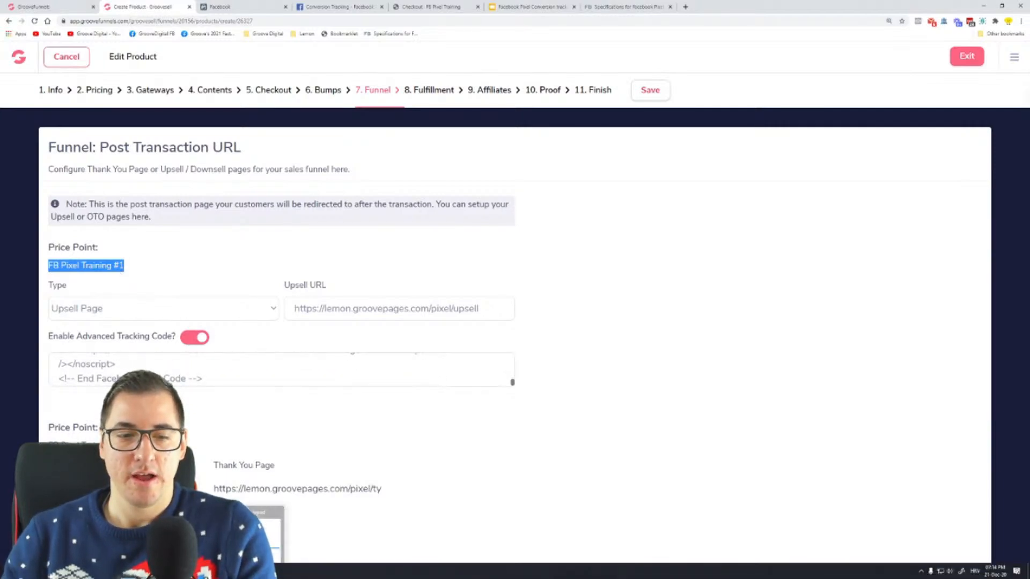
Set the Purchase event value to 69.99 in the Notepad pixel code and copy the entire code
{"action": "key", "text": "alt+Tab"}
{"action": "left_click", "coordinate": [590, 367]}
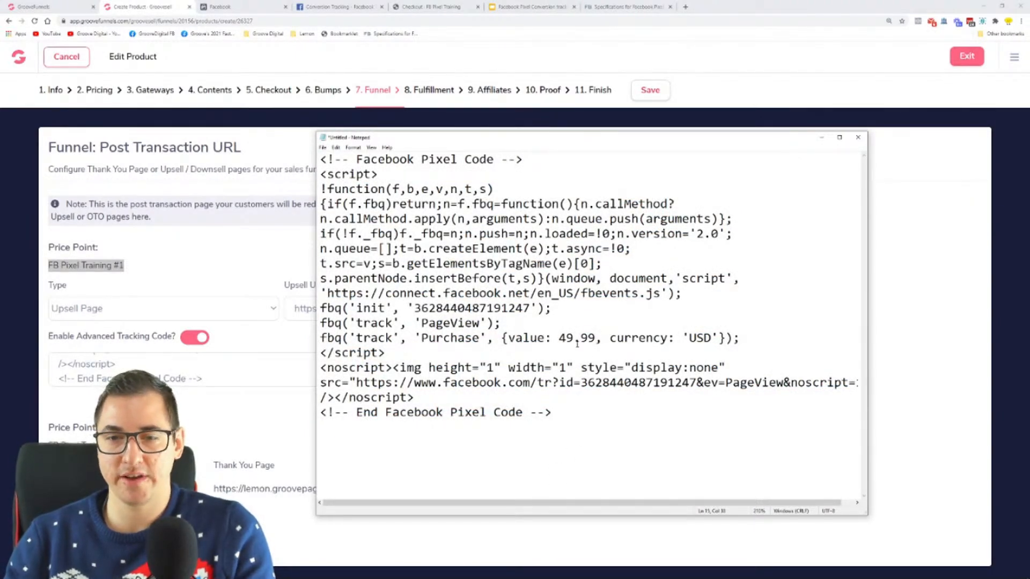
{"action": "key", "text": "BackSpace"}
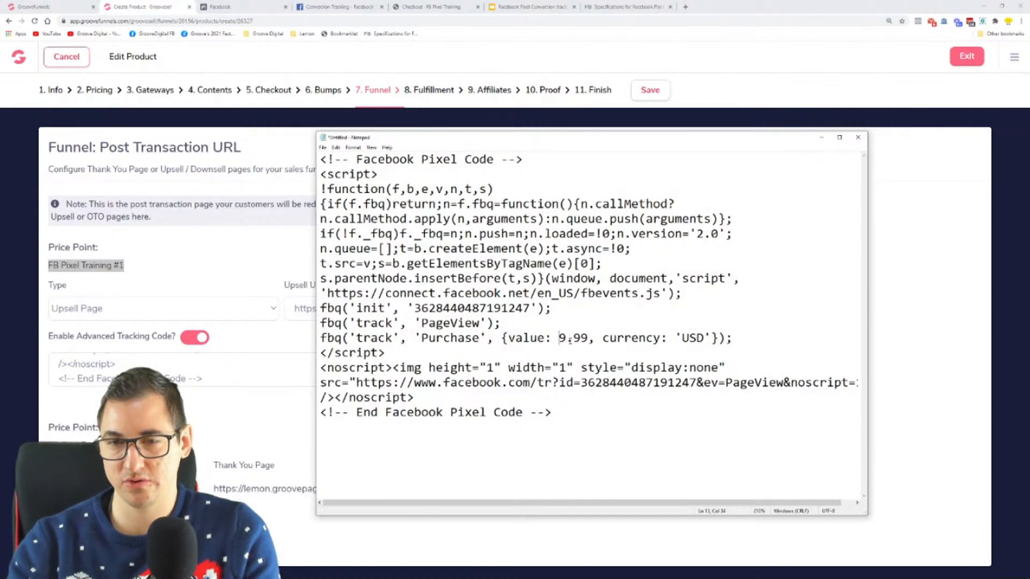
{"action": "type", "text": "6"}
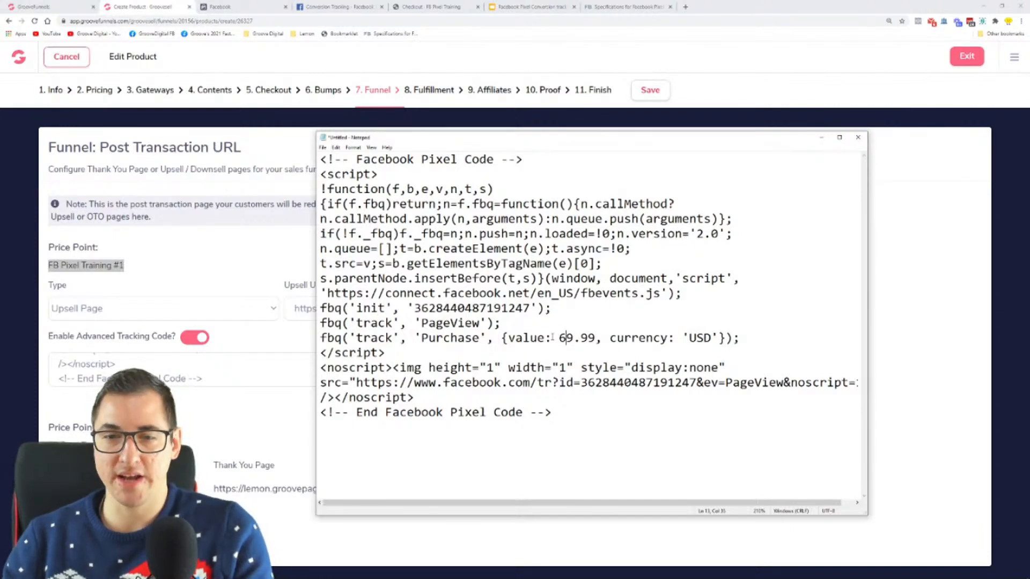
{"action": "left_click_drag", "start_coordinate": [559, 337], "coordinate": [595, 340]}
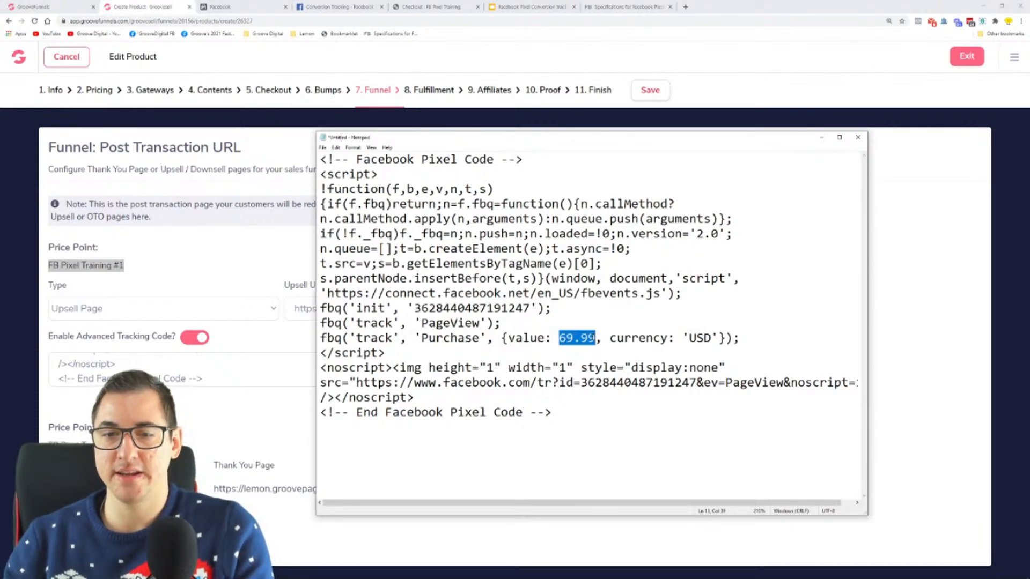
{"action": "left_click", "coordinate": [623, 445]}
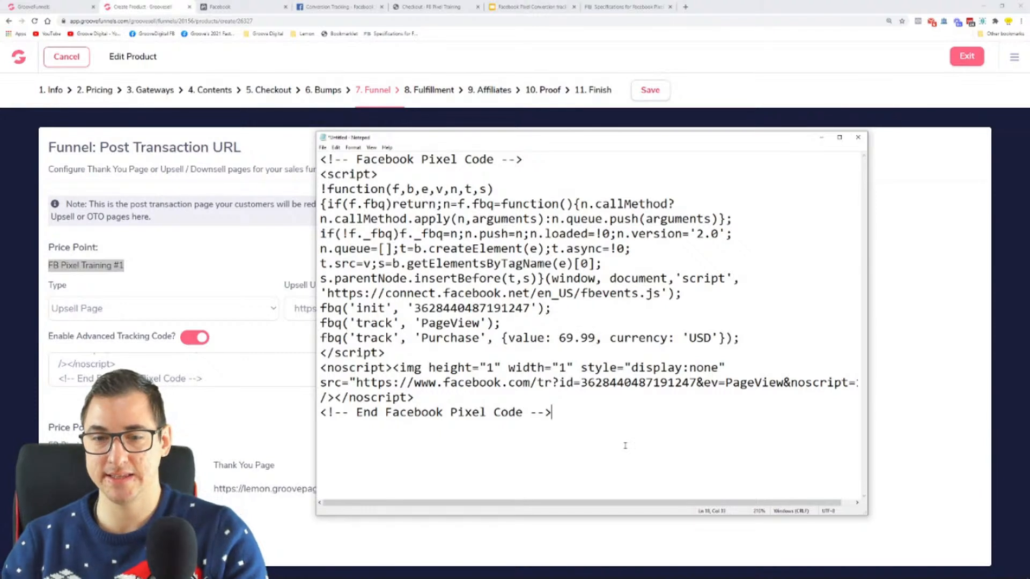
{"action": "key", "text": "ctrl+a"}
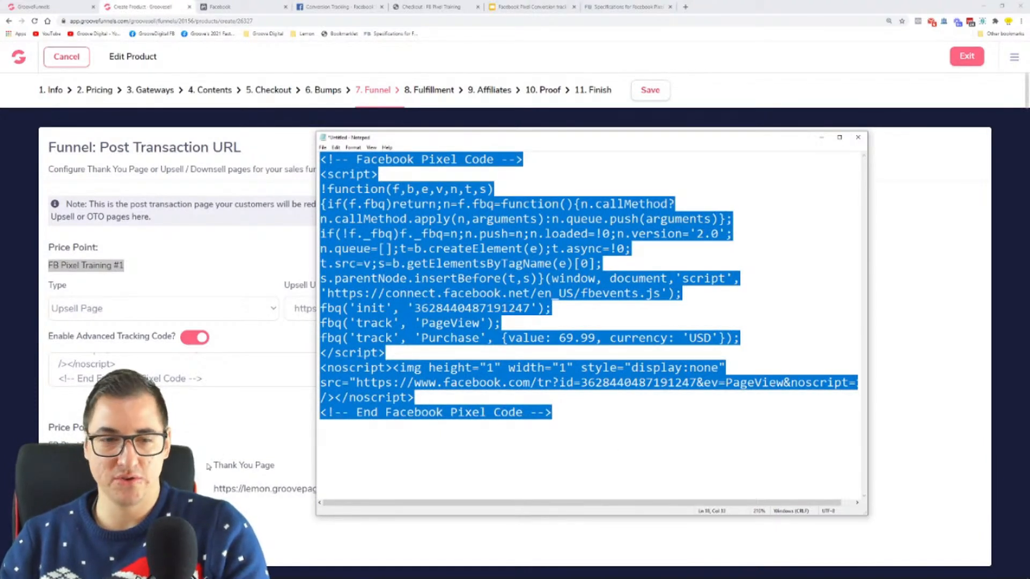
Enable the Advanced Tracking Code for the FB Pixel Training #2 price point and paste the copied pixel code into it
{"action": "left_click", "coordinate": [263, 437]}
{"action": "scroll", "coordinate": [161, 439], "scroll_direction": "down", "scroll_amount": 2}
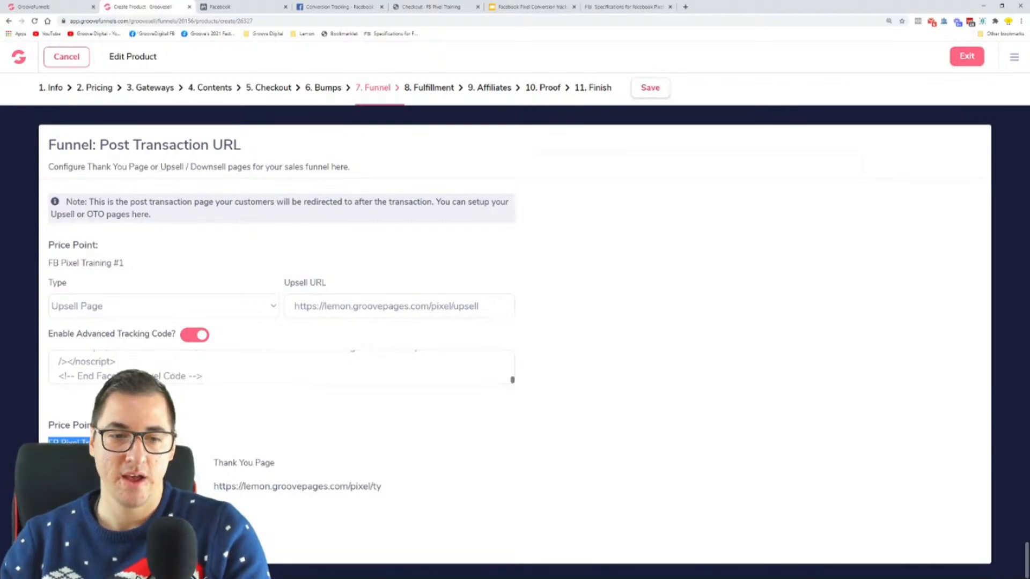
{"action": "scroll", "coordinate": [161, 439], "scroll_direction": "down", "scroll_amount": 1}
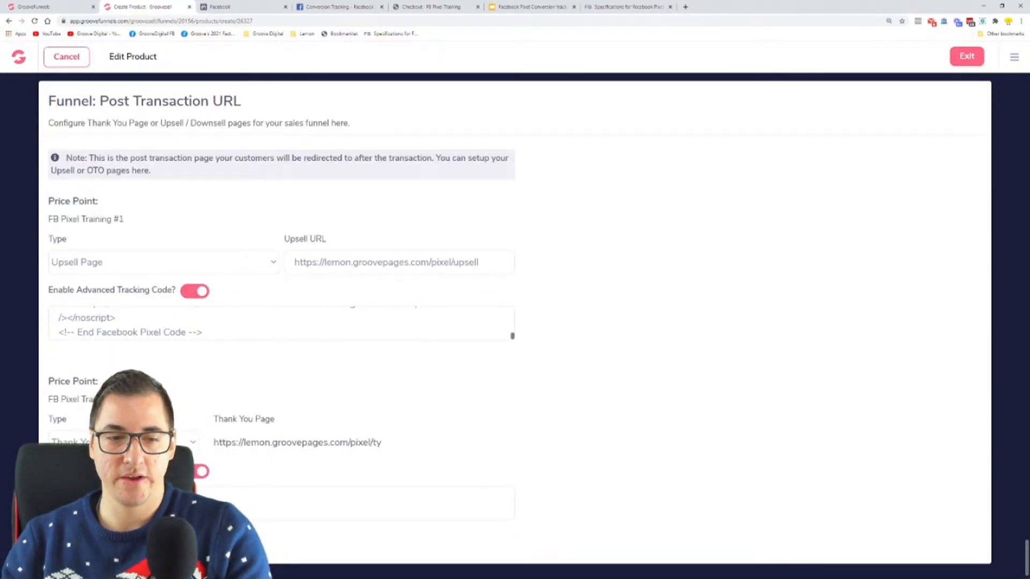
{"action": "key", "text": "ctrl+v"}
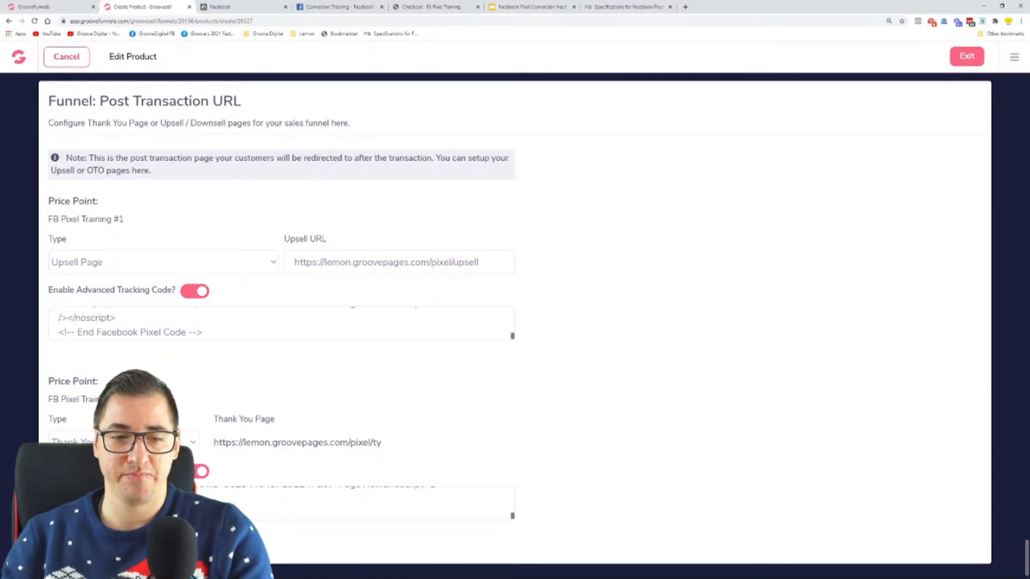
Compare the Purchase values in the tracking codes of the two price points
{"action": "scroll", "coordinate": [356, 504], "scroll_direction": "up", "scroll_amount": 1}
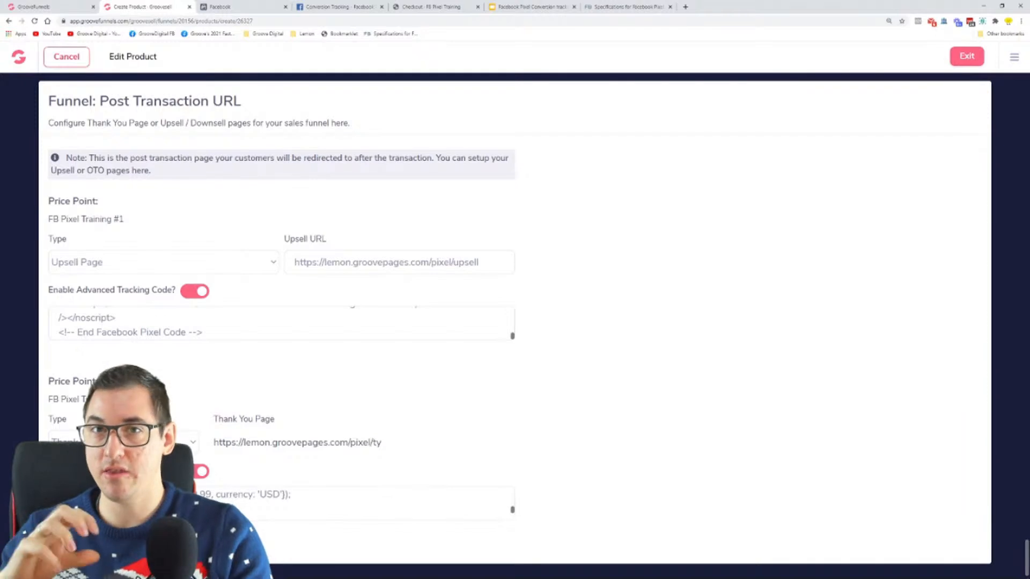
{"action": "scroll", "coordinate": [252, 338], "scroll_direction": "up", "scroll_amount": 2}
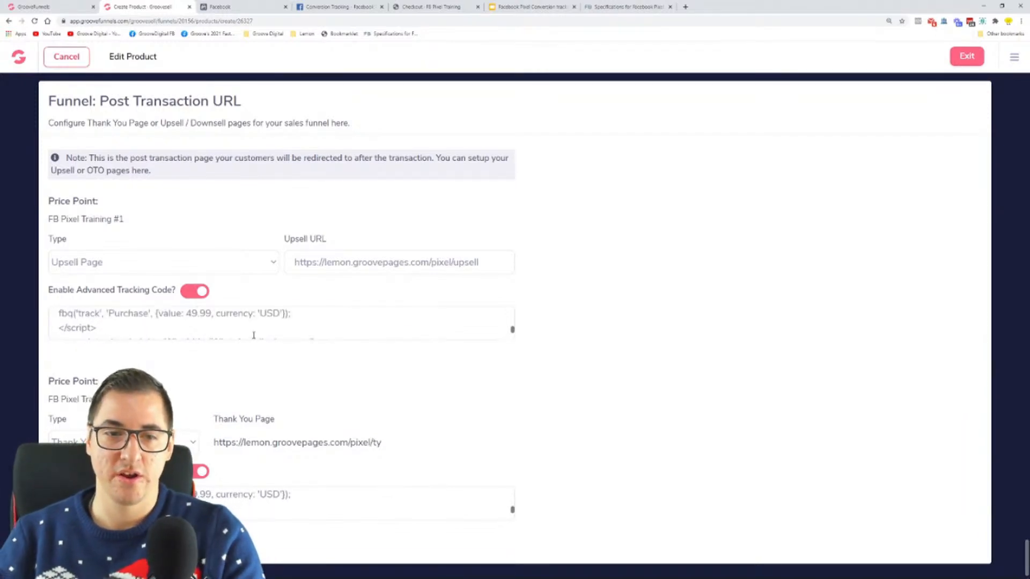
{"action": "left_click_drag", "start_coordinate": [176, 314], "coordinate": [213, 314]}
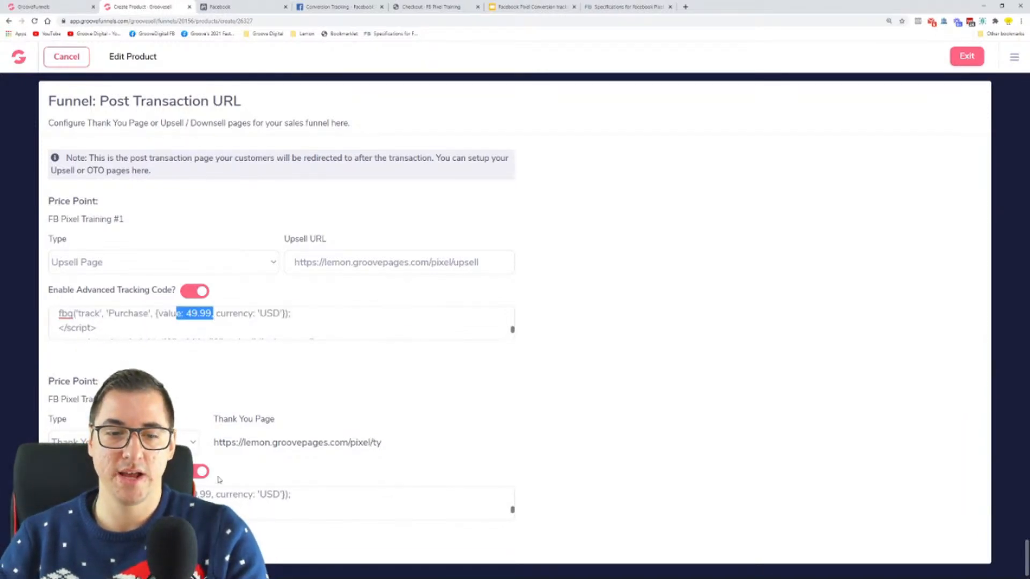
{"action": "left_click_drag", "start_coordinate": [176, 494], "coordinate": [220, 494]}
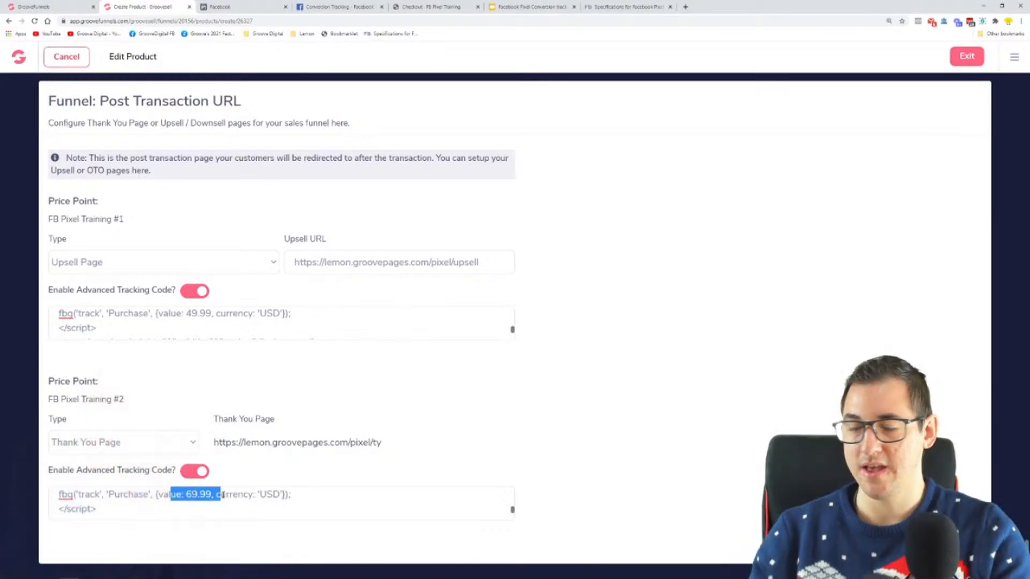
{"action": "left_click", "coordinate": [130, 441]}
{"action": "left_click", "coordinate": [129, 472]}
{"action": "left_click_drag", "start_coordinate": [479, 262], "coordinate": [291, 265]}
{"action": "key", "text": "ctrl+c"}
{"action": "left_click", "coordinate": [357, 438]}
{"action": "key", "text": "ctrl+v"}
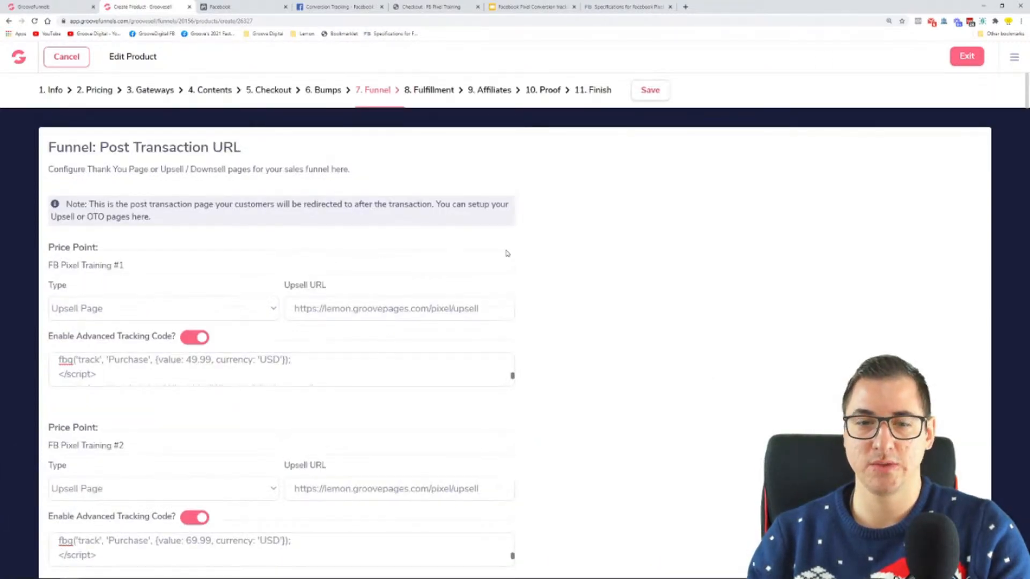
{"action": "left_click", "coordinate": [650, 90]}
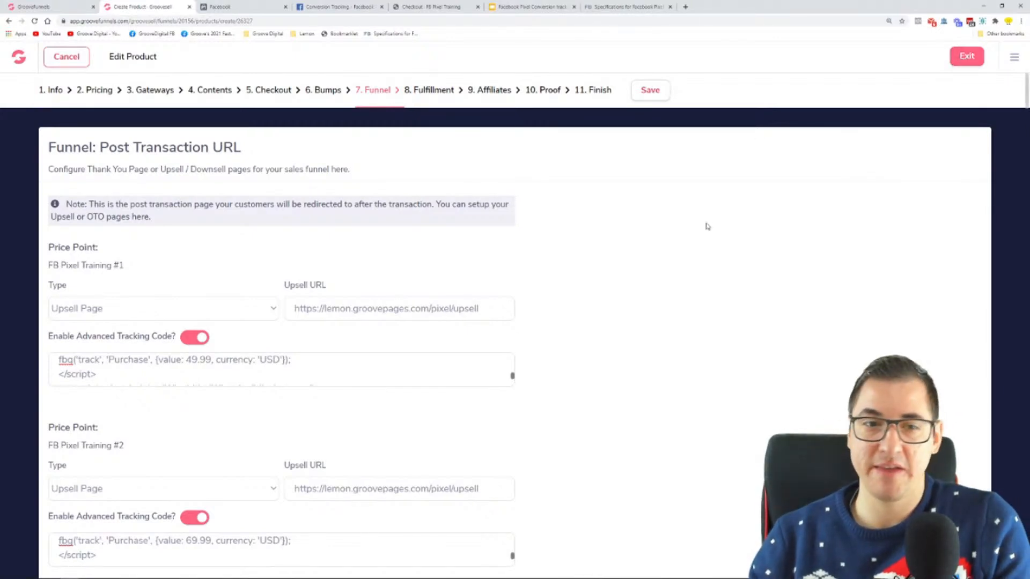
Look over the first price point's tracking code and switch to the funnel diagram in Microsoft Whiteboard
{"action": "left_click_drag", "start_coordinate": [291, 361], "coordinate": [78, 348]}
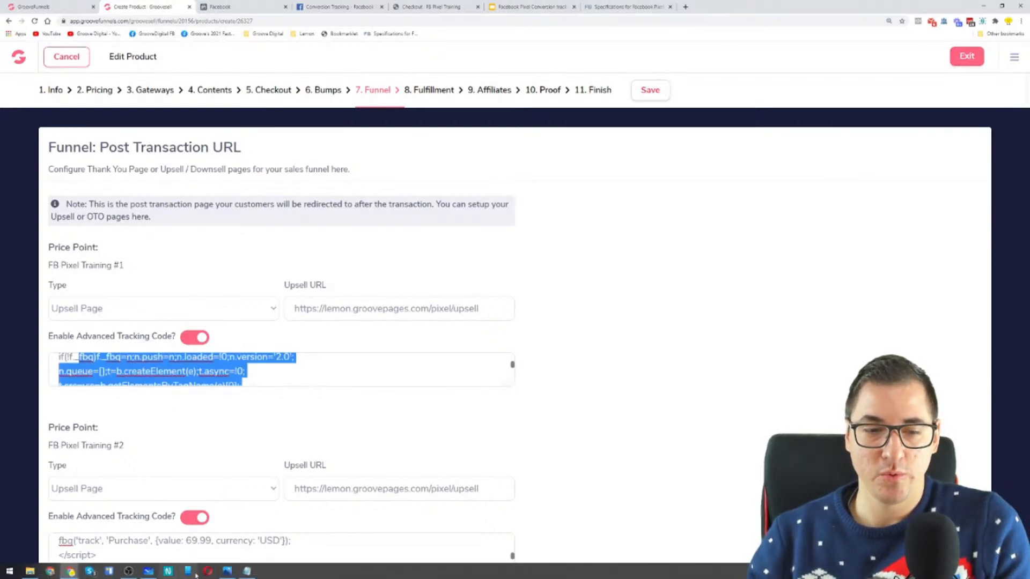
{"action": "left_click", "coordinate": [247, 571]}
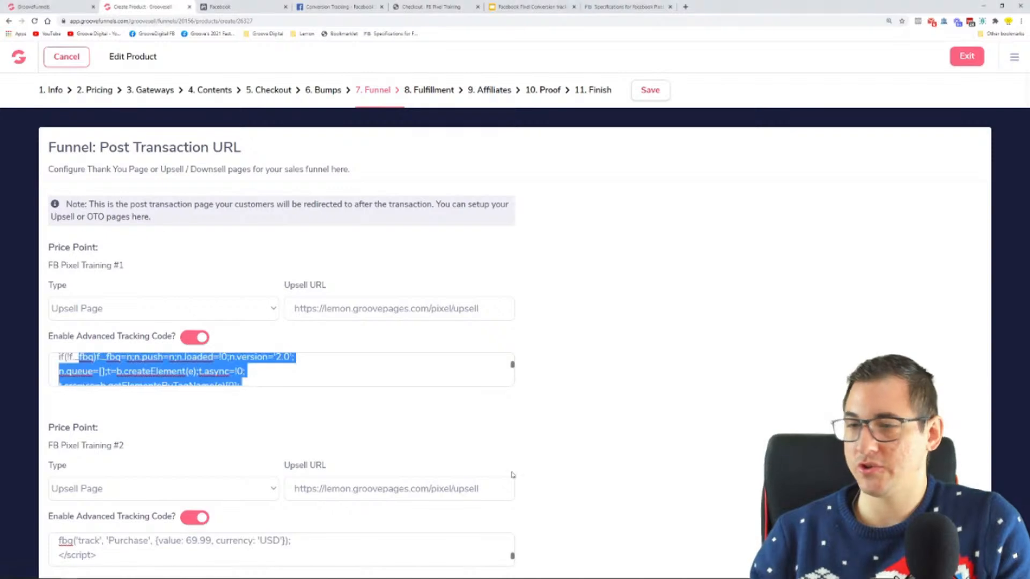
{"action": "left_click", "coordinate": [148, 571]}
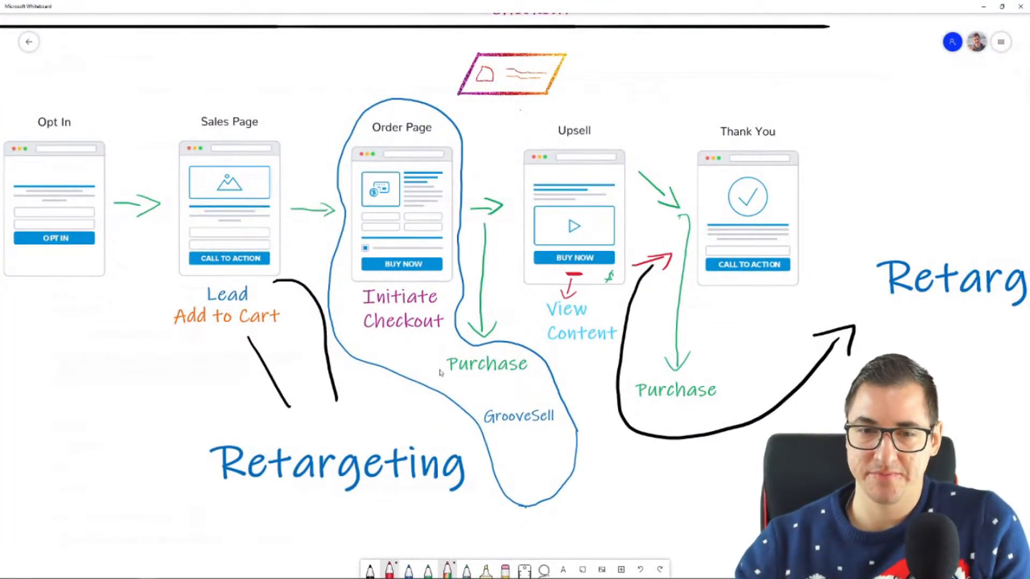
Underline Purchase below the order page and circle the Upsell label in red, undo both marks, and return to GrooveSell
{"action": "mouse_move", "coordinate": [451, 380]}
{"action": "left_mouse_down"}
{"action": "mouse_move", "coordinate": [523, 383]}
{"action": "mouse_move", "coordinate": [478, 378]}
{"action": "left_mouse_up"}
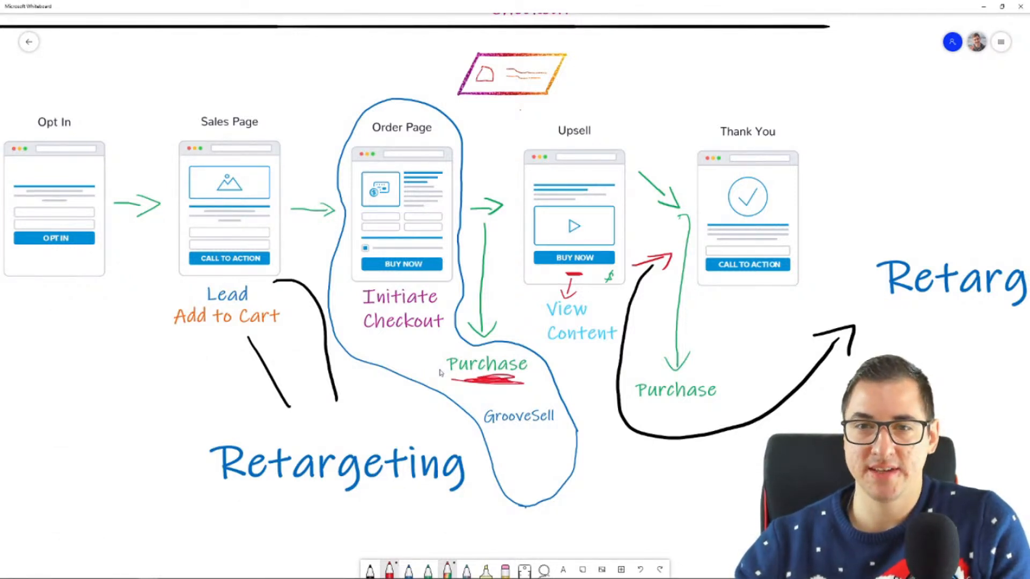
{"action": "mouse_move", "coordinate": [612, 121]}
{"action": "left_mouse_down"}
{"action": "mouse_move", "coordinate": [563, 118]}
{"action": "mouse_move", "coordinate": [620, 135]}
{"action": "mouse_move", "coordinate": [588, 119]}
{"action": "left_mouse_up"}
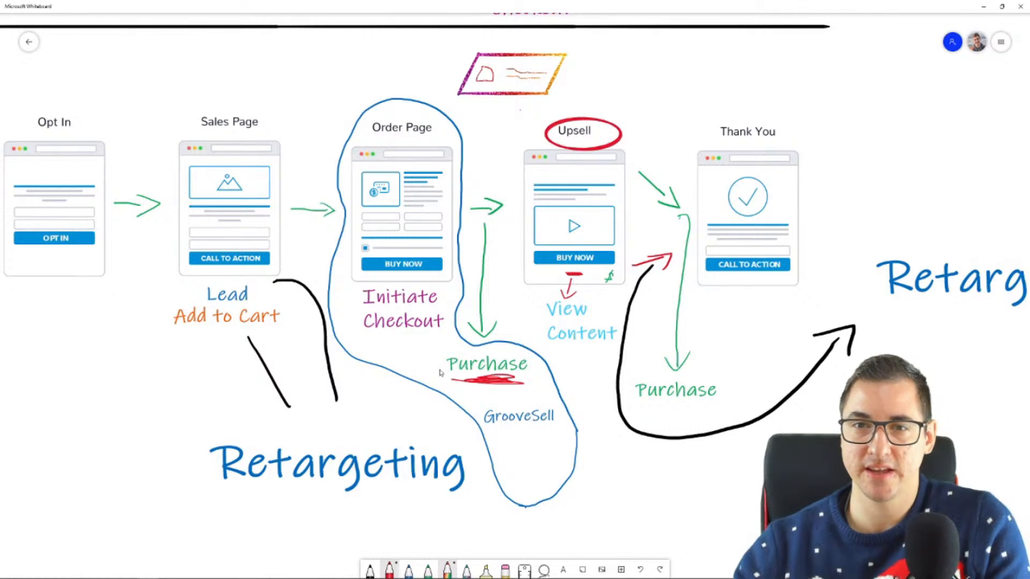
{"action": "key", "text": "ctrl+z"}
{"action": "key", "text": "ctrl+z"}
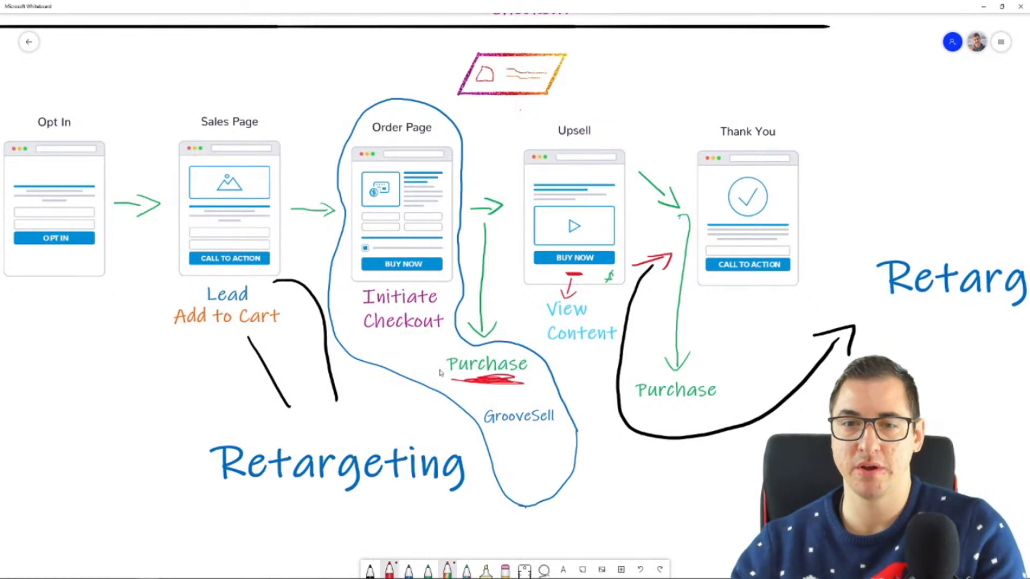
{"action": "key", "text": "ctrl+z"}
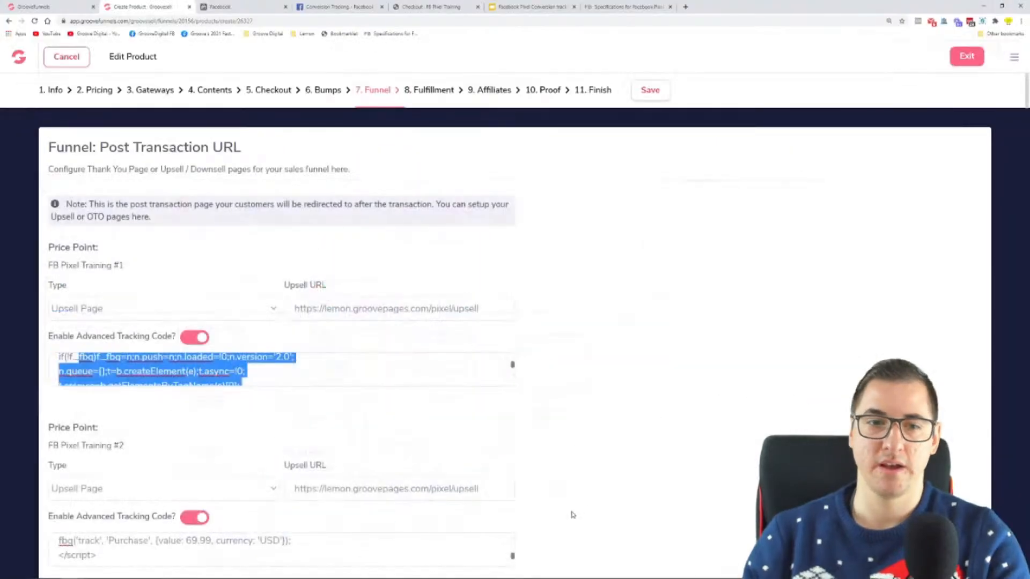
{"action": "left_click", "coordinate": [642, 405]}
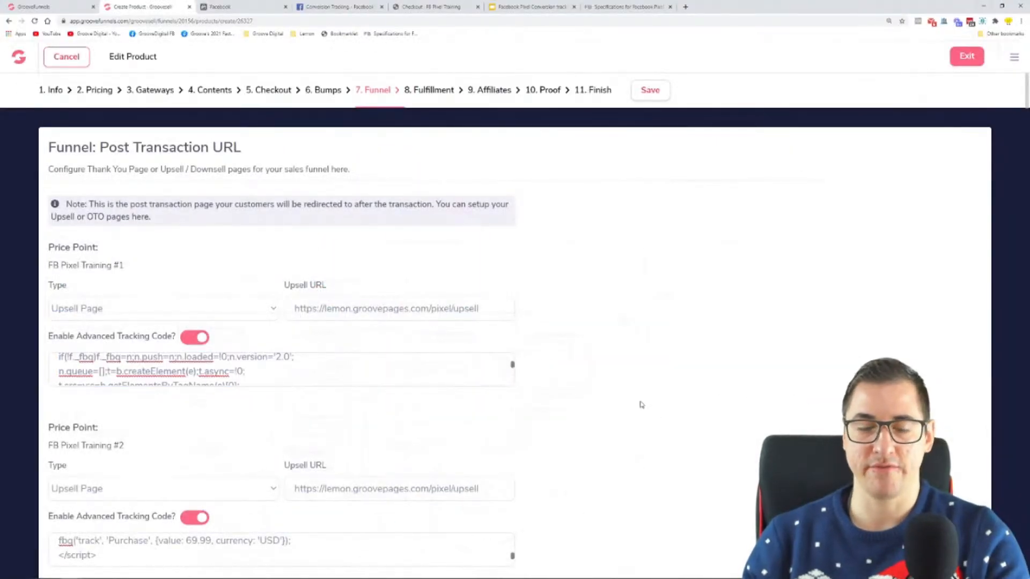
Switch back to the Microsoft Whiteboard diagram, circle the Upsell label in red, and undo the circle
{"action": "key", "text": "super"}
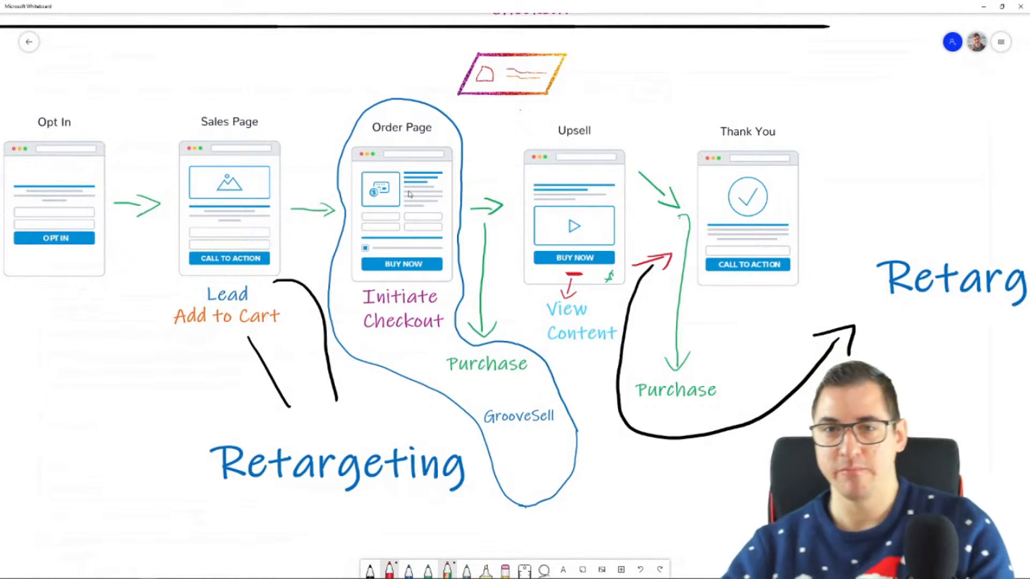
{"action": "left_click_drag", "start_coordinate": [604, 115], "coordinate": [612, 156]}
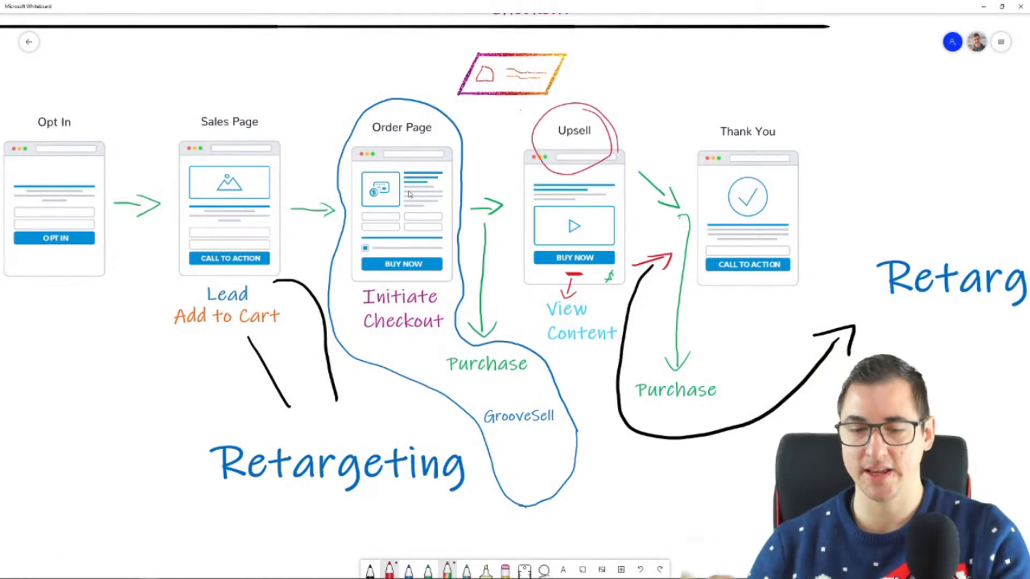
{"action": "key", "text": "ctrl+z"}
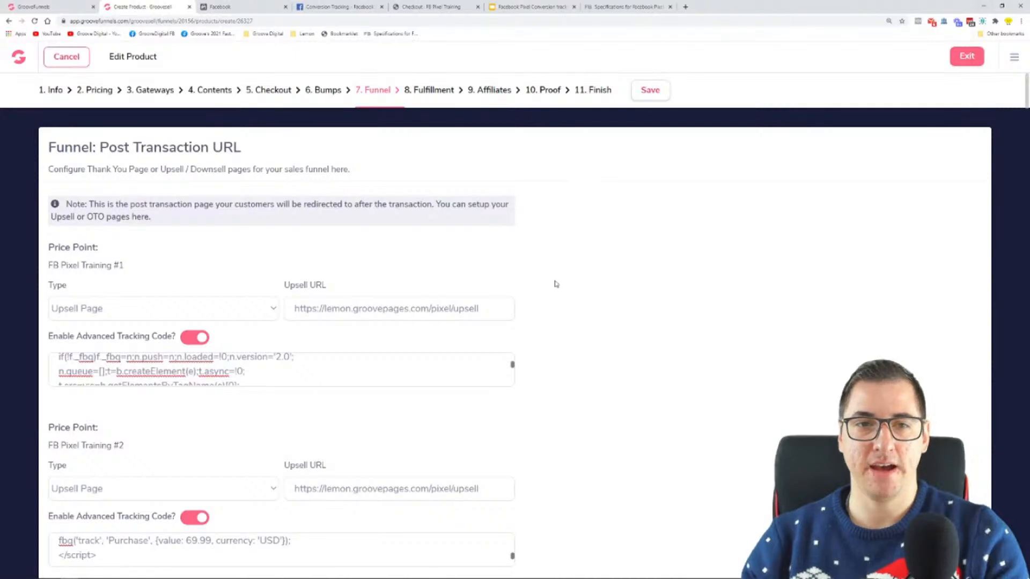
Exit the current product, open the FB Pixel Upsell product's funnel settings, and bring up the pixel code in Notepad
{"action": "left_click", "coordinate": [968, 54]}
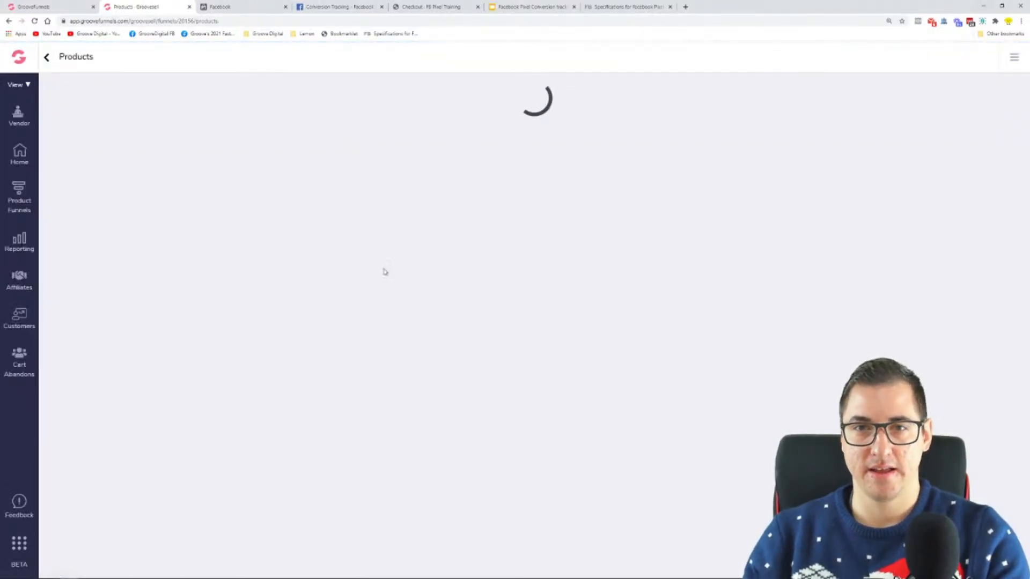
{"action": "left_click", "coordinate": [842, 211]}
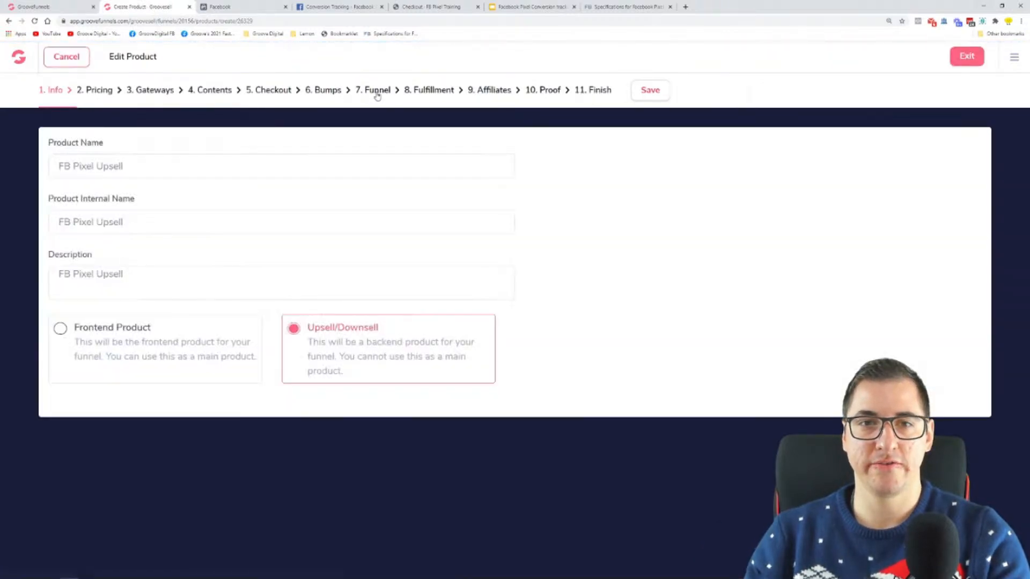
{"action": "left_click", "coordinate": [378, 93]}
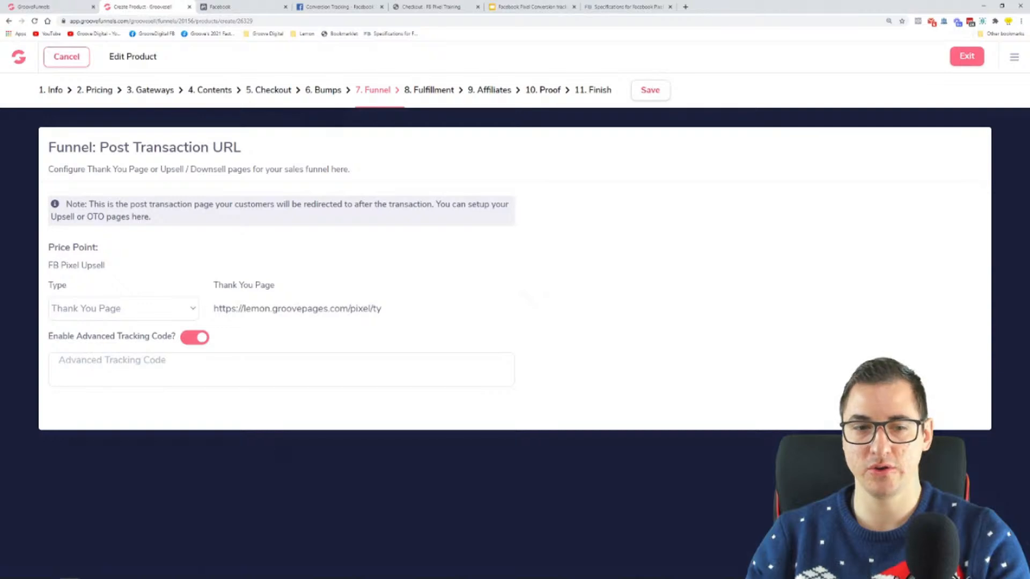
{"action": "left_click", "coordinate": [228, 571]}
{"action": "left_click", "coordinate": [581, 398]}
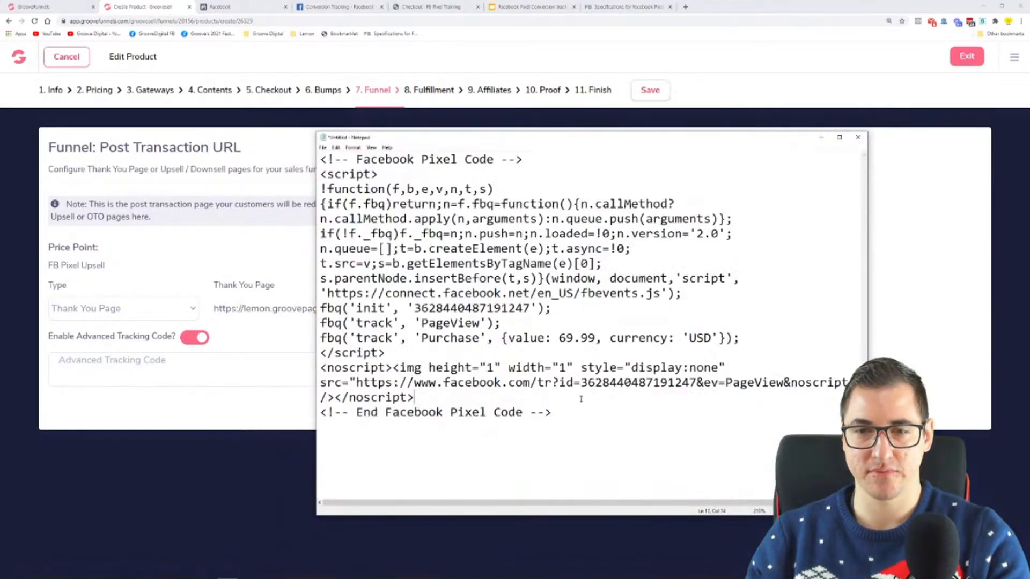
Set the FB Pixel Upsell price to 25.00 in its pricing plan and save the product
{"action": "left_click", "coordinate": [98, 98]}
{"action": "scroll", "coordinate": [178, 481], "scroll_direction": "down", "scroll_amount": 1}
{"action": "double_click", "coordinate": [94, 532]}
{"action": "left_click", "coordinate": [118, 532]}
{"action": "type", "text": ".00"}
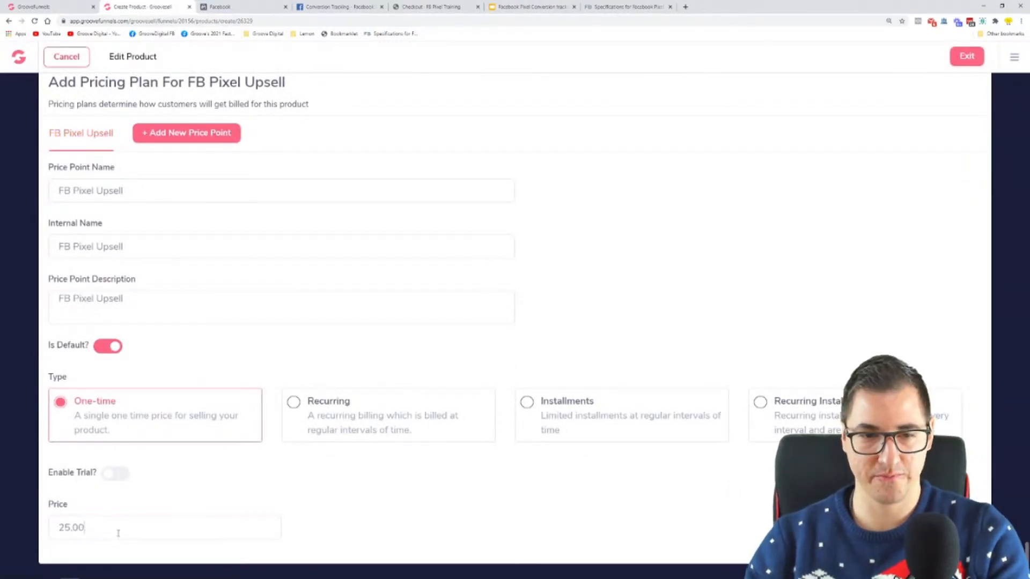
{"action": "scroll", "coordinate": [340, 279], "scroll_direction": "up", "scroll_amount": 1}
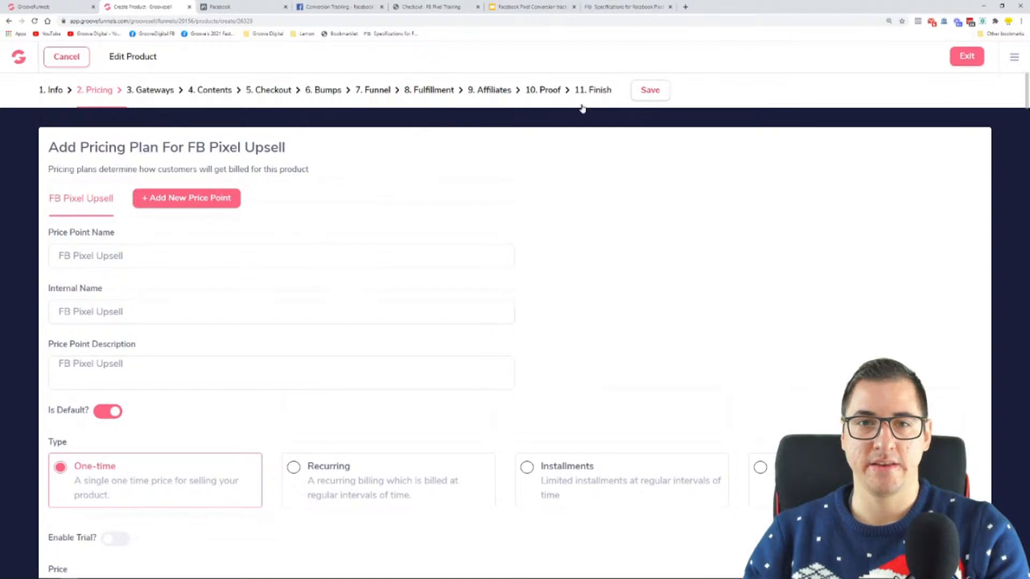
{"action": "left_click", "coordinate": [650, 89]}
Return to the upsell's funnel settings and set the Purchase value to 25.00 in the Notepad pixel code
{"action": "left_click", "coordinate": [379, 92]}
{"action": "key", "text": "super"}
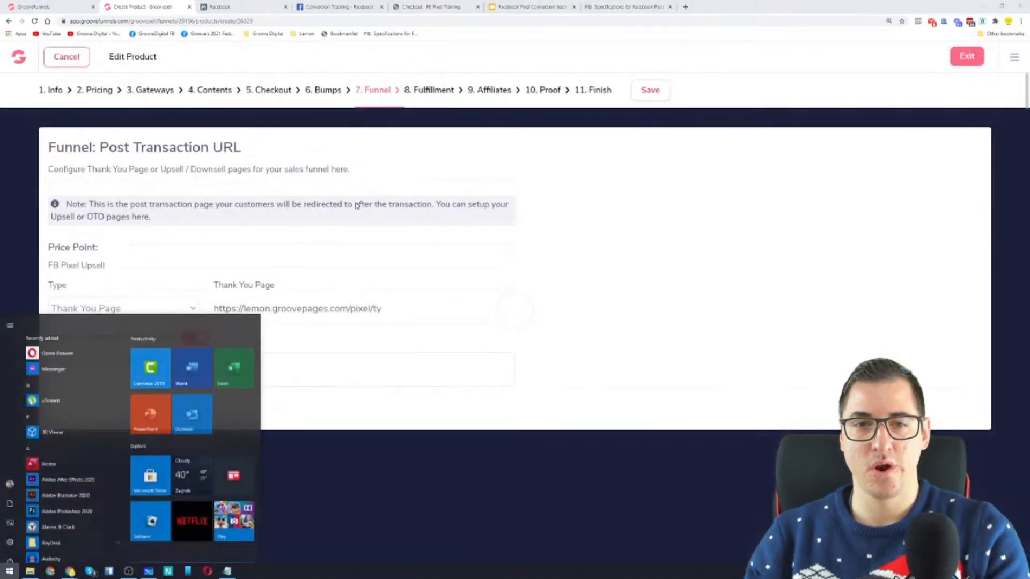
{"action": "left_click", "coordinate": [226, 572]}
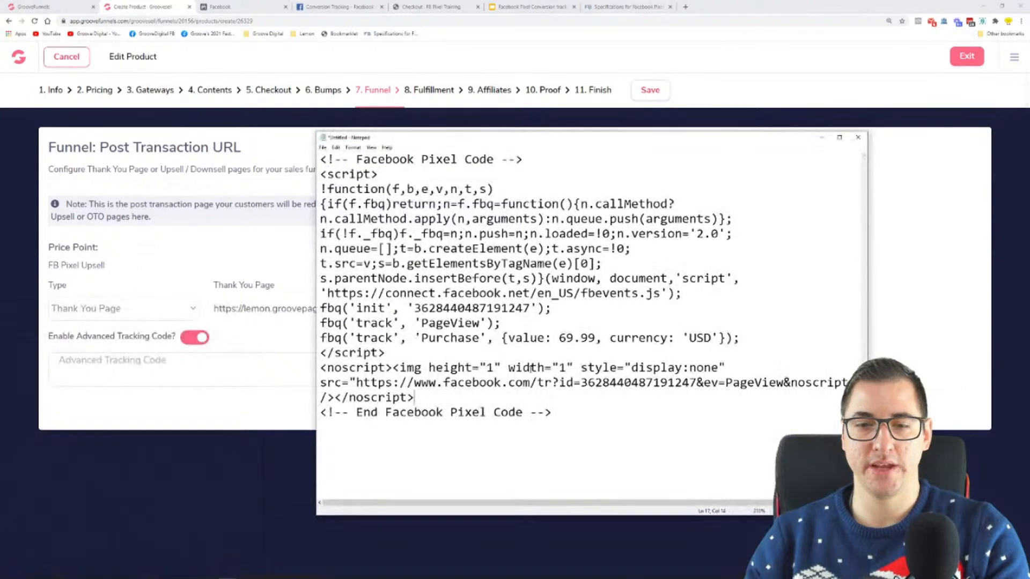
{"action": "left_click_drag", "start_coordinate": [597, 338], "coordinate": [559, 338]}
{"action": "type", "text": "25.00"}
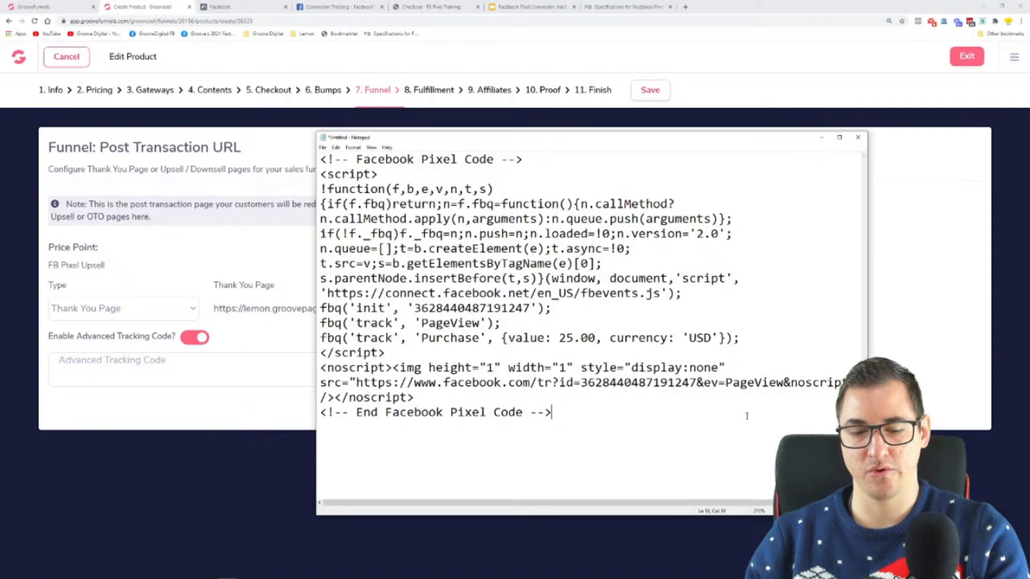
Copy the entire pixel code into the FB Pixel Upsell advanced tracking code, save, and exit the product
{"action": "key", "text": "ctrl+a"}
{"action": "key", "text": "ctrl+c"}
{"action": "left_click", "coordinate": [214, 371]}
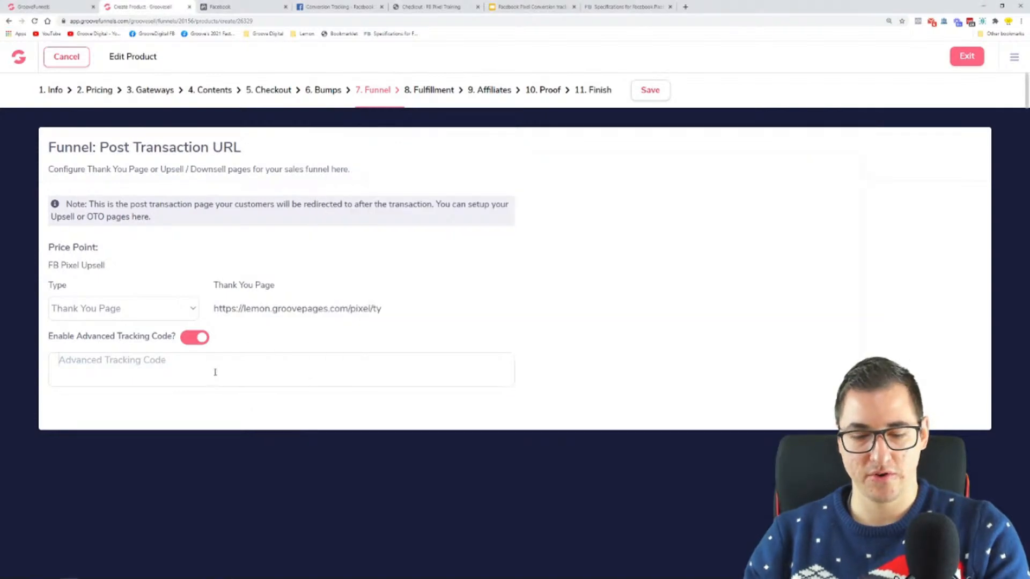
{"action": "key", "text": "ctrl+v"}
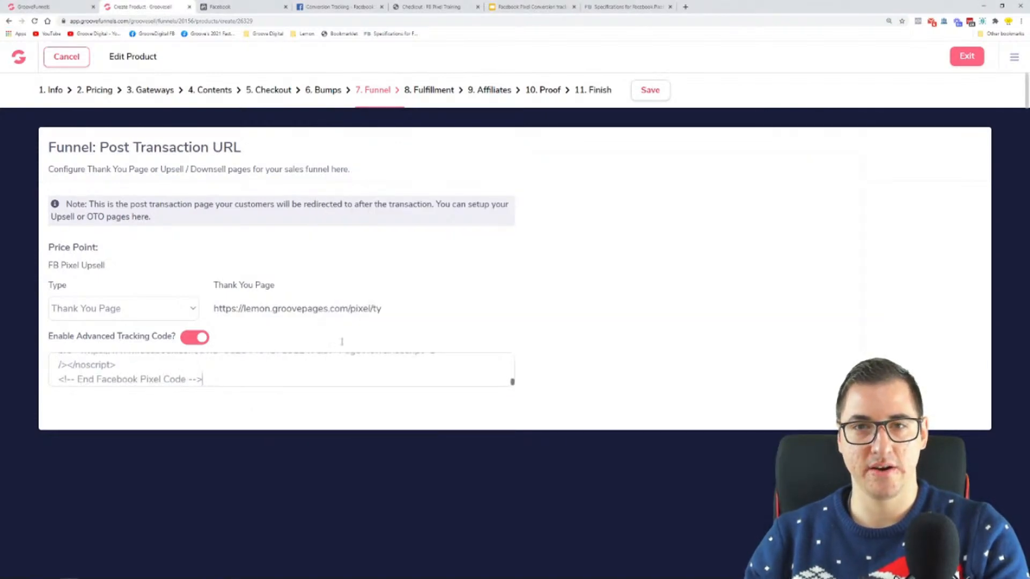
{"action": "left_click", "coordinate": [650, 90]}
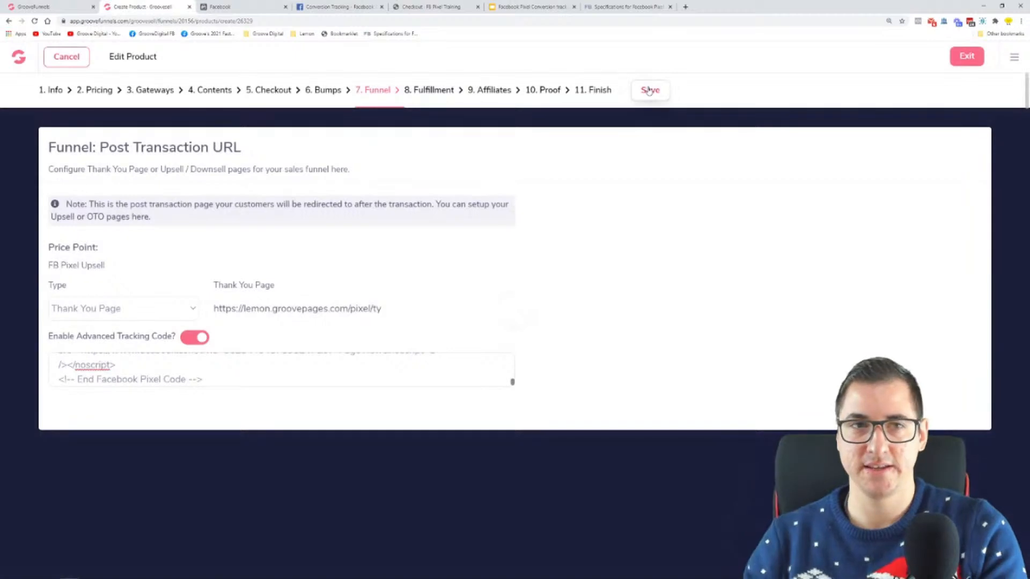
{"action": "left_click", "coordinate": [964, 54]}
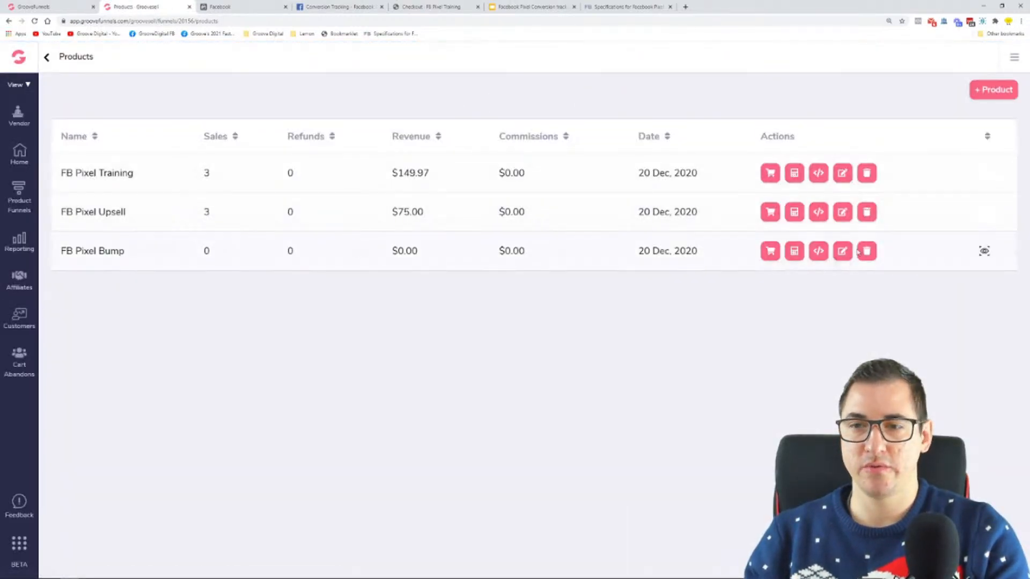
Open the FB Pixel Bump product's funnel settings and make sure its advanced tracking code is enabled
{"action": "left_click", "coordinate": [843, 251]}
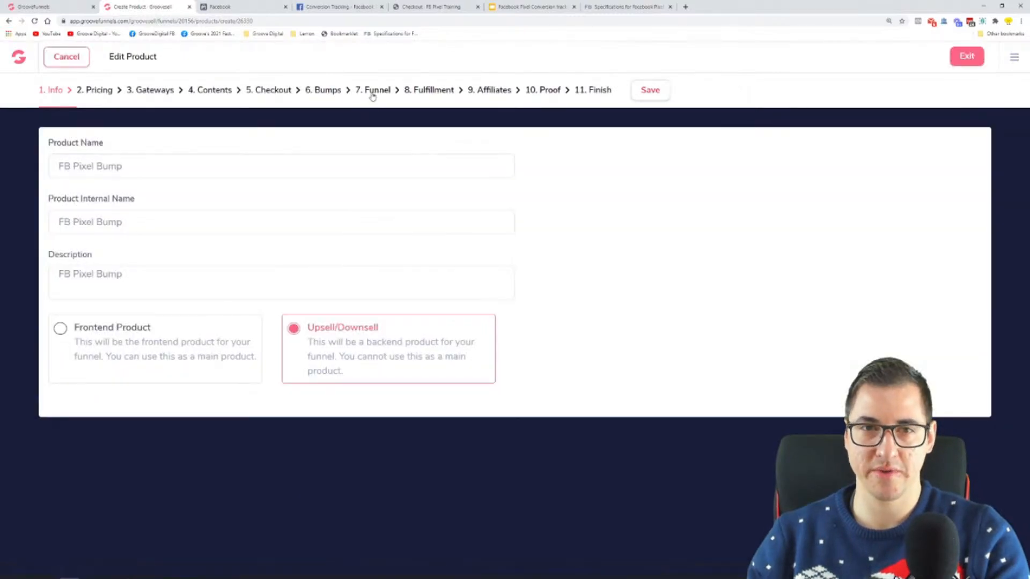
{"action": "left_click", "coordinate": [372, 91]}
{"action": "left_click", "coordinate": [201, 337]}
{"action": "left_click", "coordinate": [201, 337]}
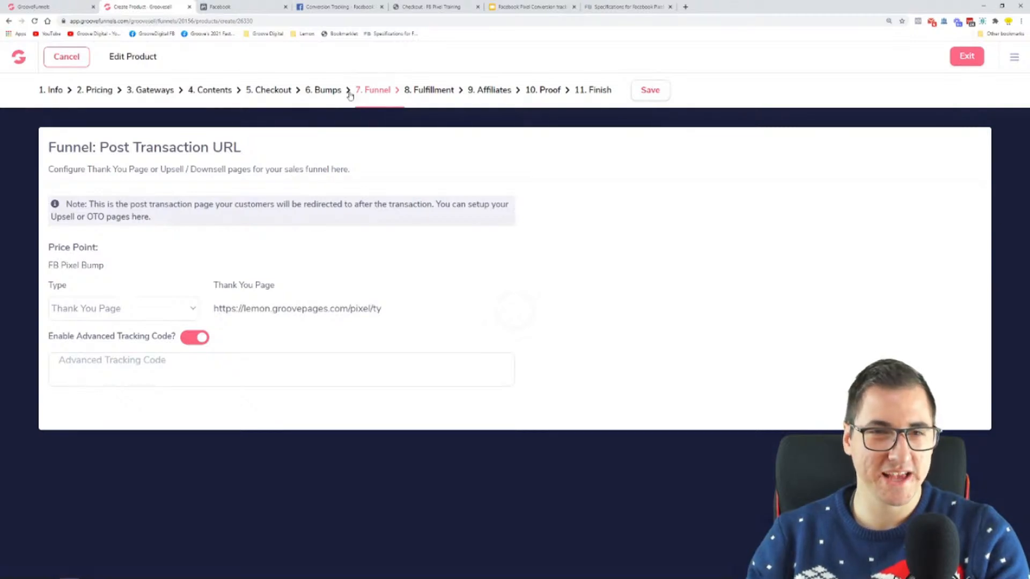
{"action": "left_click_drag", "start_coordinate": [100, 147], "coordinate": [222, 148]}
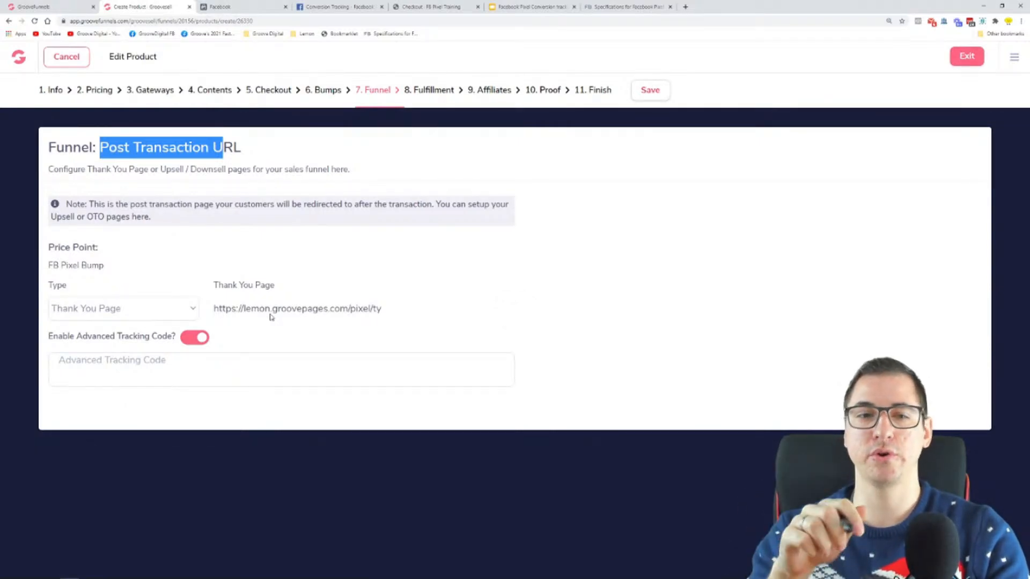
Set the Purchase value to 10.00 in the Notepad pixel code
{"action": "mouse_move", "coordinate": [149, 563]}
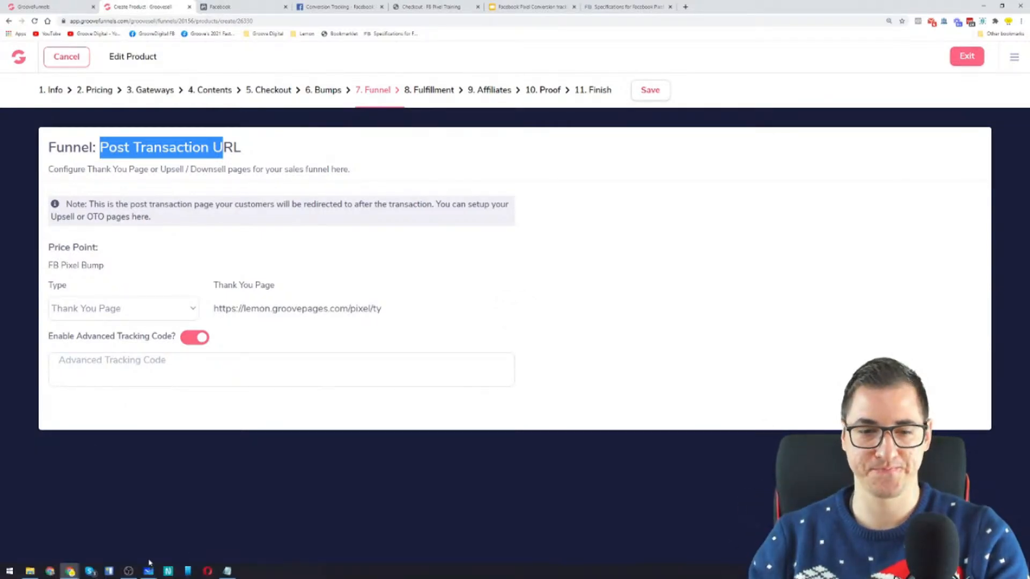
{"action": "left_click", "coordinate": [227, 571]}
{"action": "left_click", "coordinate": [624, 368]}
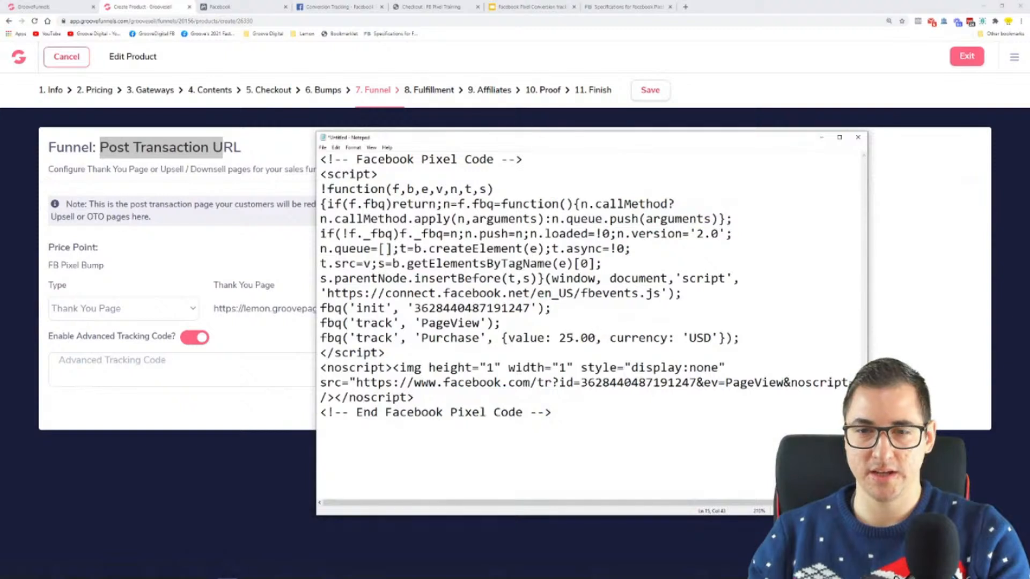
{"action": "left_click_drag", "start_coordinate": [573, 338], "coordinate": [559, 338]}
{"action": "type", "text": "10"}
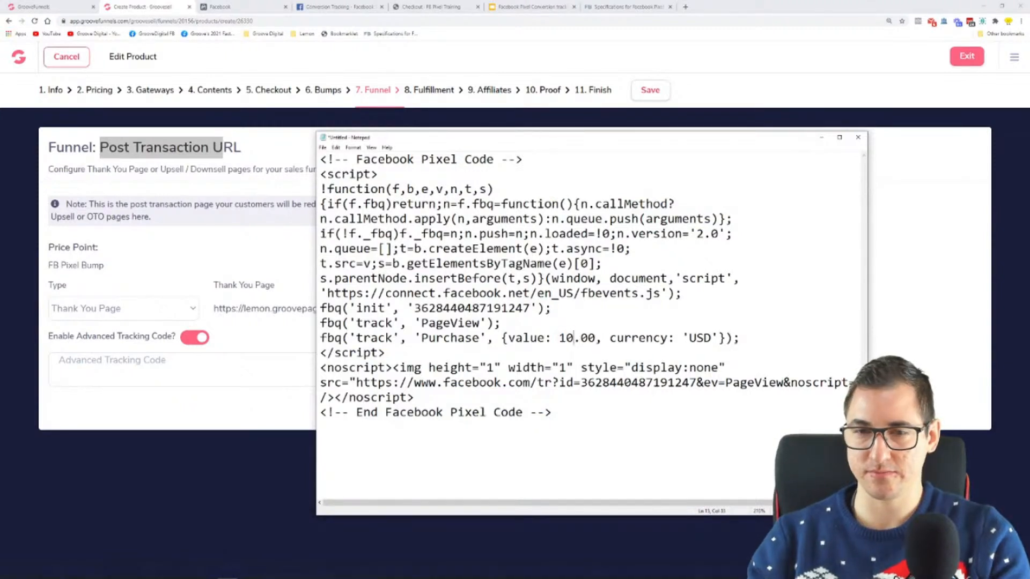
Copy the entire pixel code into the FB Pixel Bump advanced tracking code, save, and exit the product
{"action": "key", "text": "ctrl+a"}
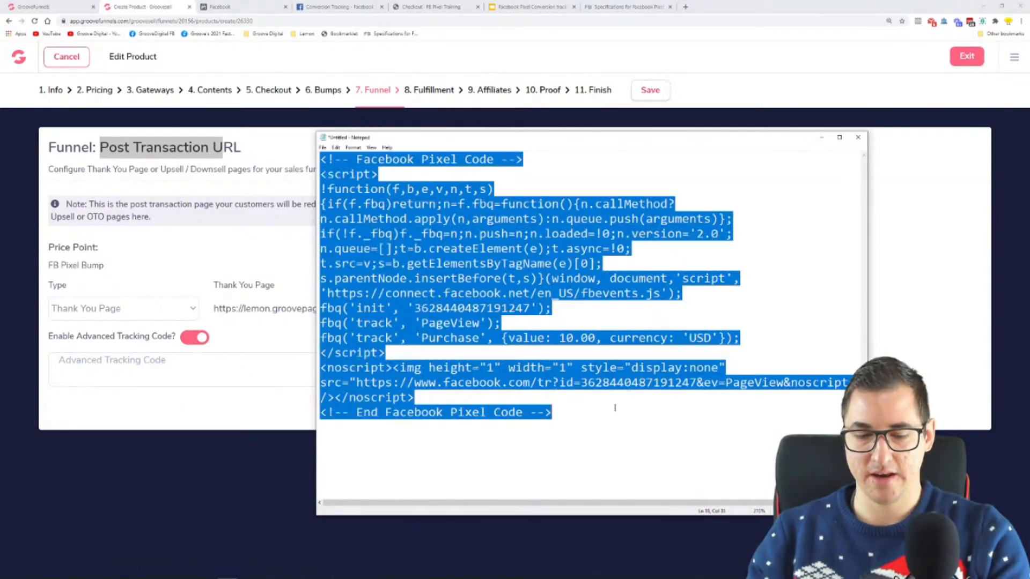
{"action": "left_click", "coordinate": [857, 139]}
{"action": "left_click", "coordinate": [224, 371]}
{"action": "key", "text": "ctrl+v"}
{"action": "left_click", "coordinate": [659, 90]}
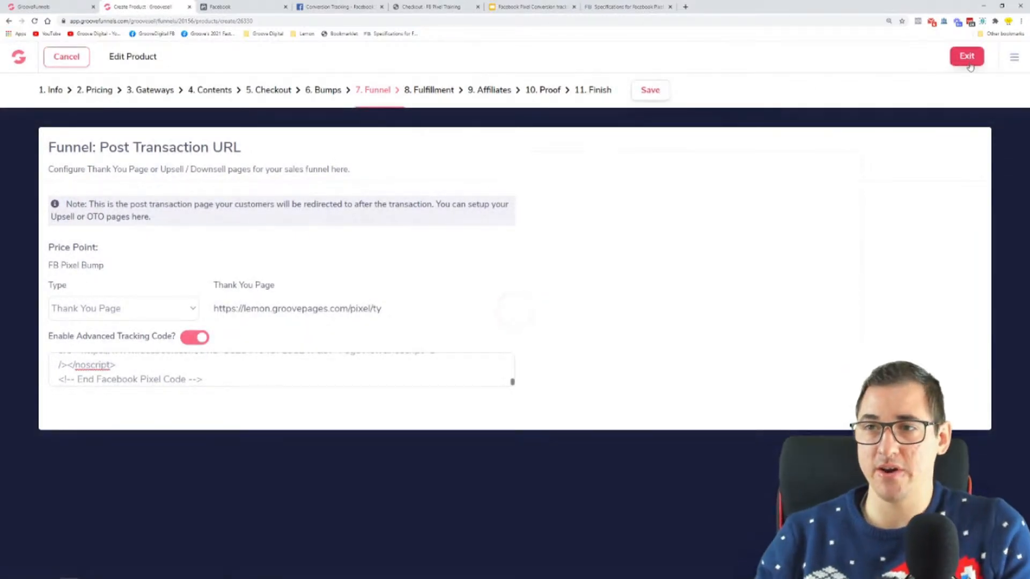
{"action": "left_click", "coordinate": [968, 57]}
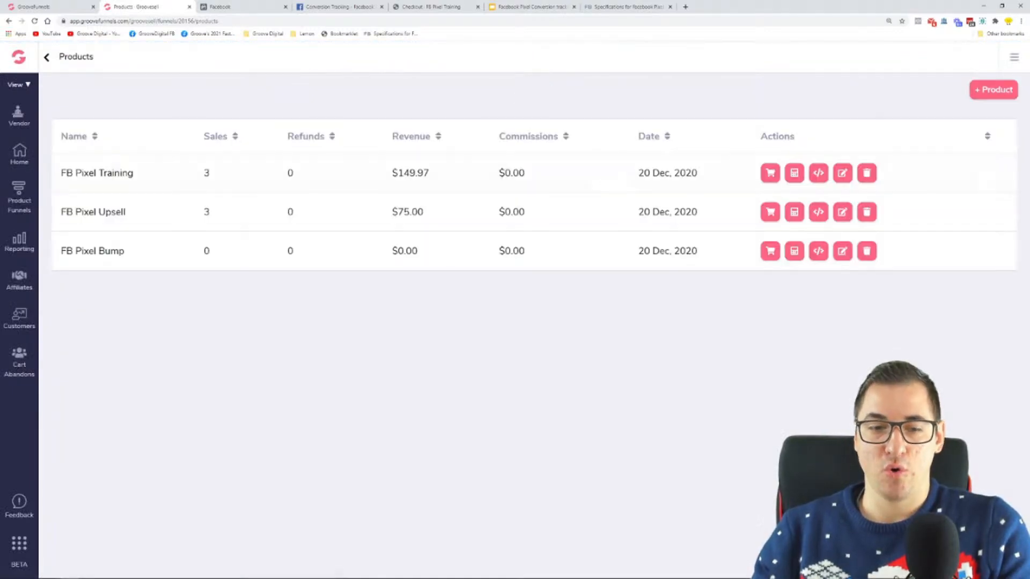
Switch to the Microsoft Whiteboard funnel diagram, undo an accidental shift of its drawings, and return to GrooveSell
{"action": "left_click", "coordinate": [149, 573]}
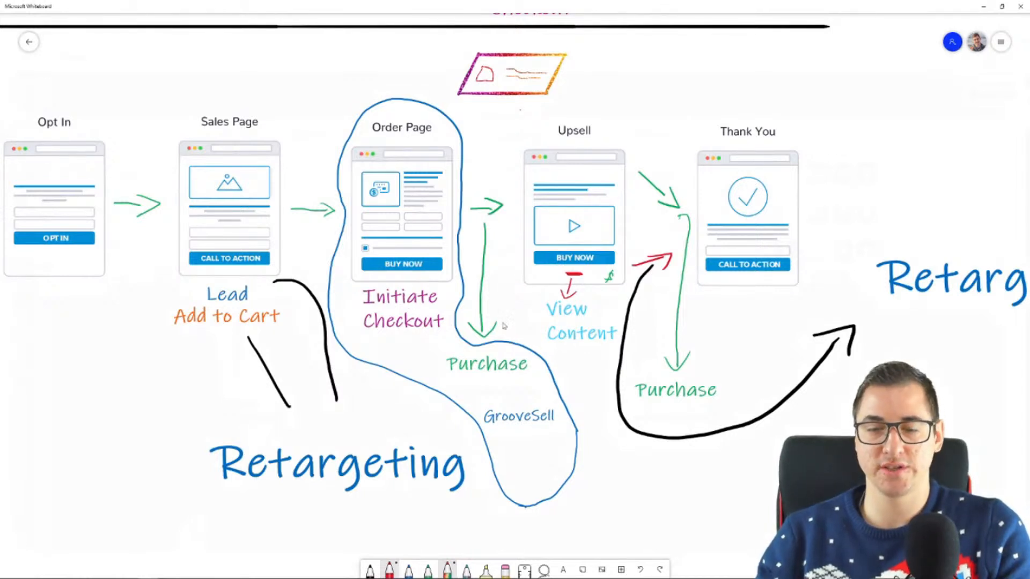
{"action": "left_click_drag", "start_coordinate": [493, 111], "coordinate": [518, 115]}
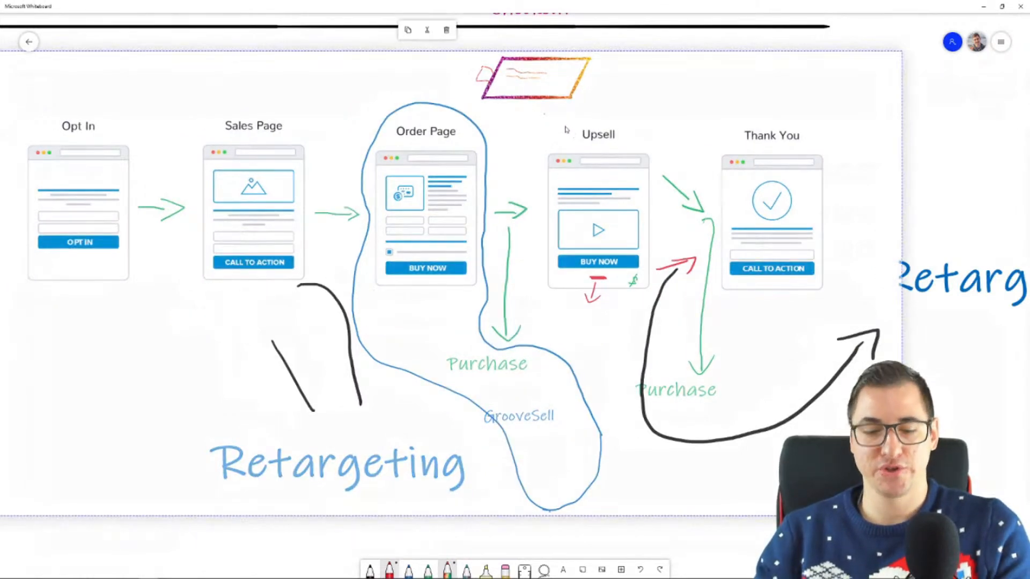
{"action": "key", "text": "ctrl+z"}
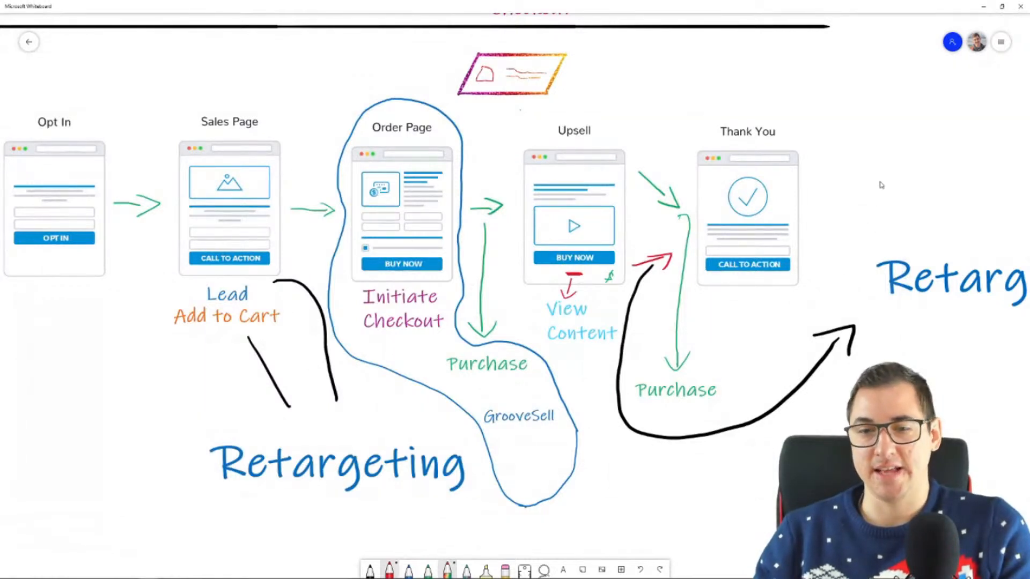
{"action": "left_click", "coordinate": [986, 7]}
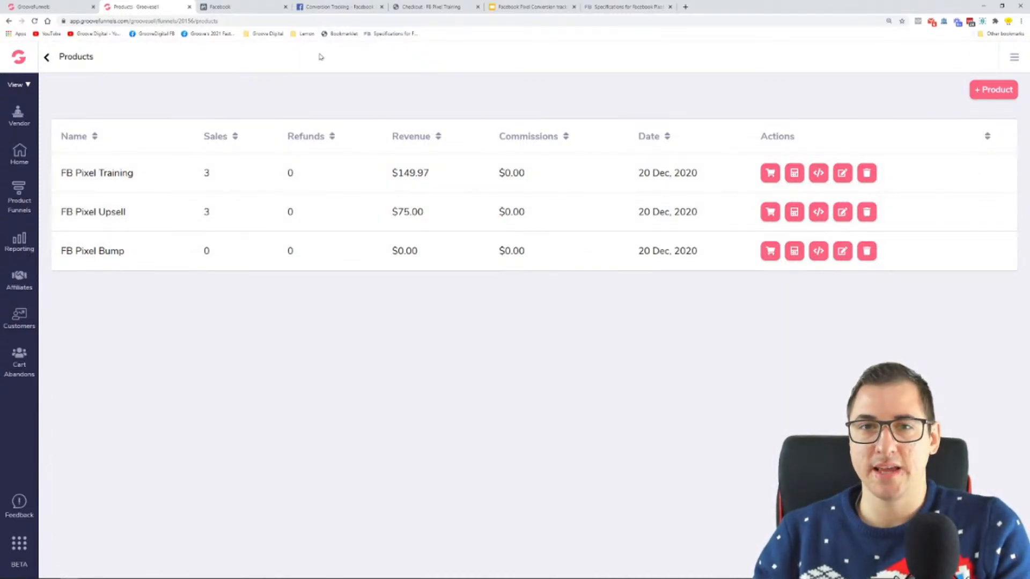
Open a new browser tab, reload the GroovePages builder, and copy the published link lemon.groovepages.com/pixel/index from the publish settings
{"action": "left_click", "coordinate": [685, 6]}
{"action": "left_click", "coordinate": [7, 4]}
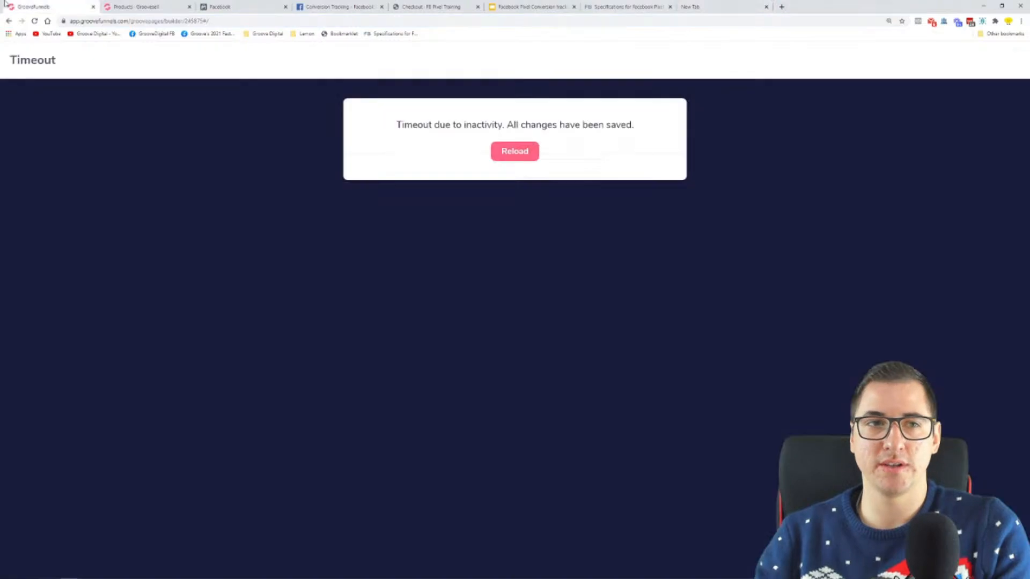
{"action": "left_click", "coordinate": [515, 151]}
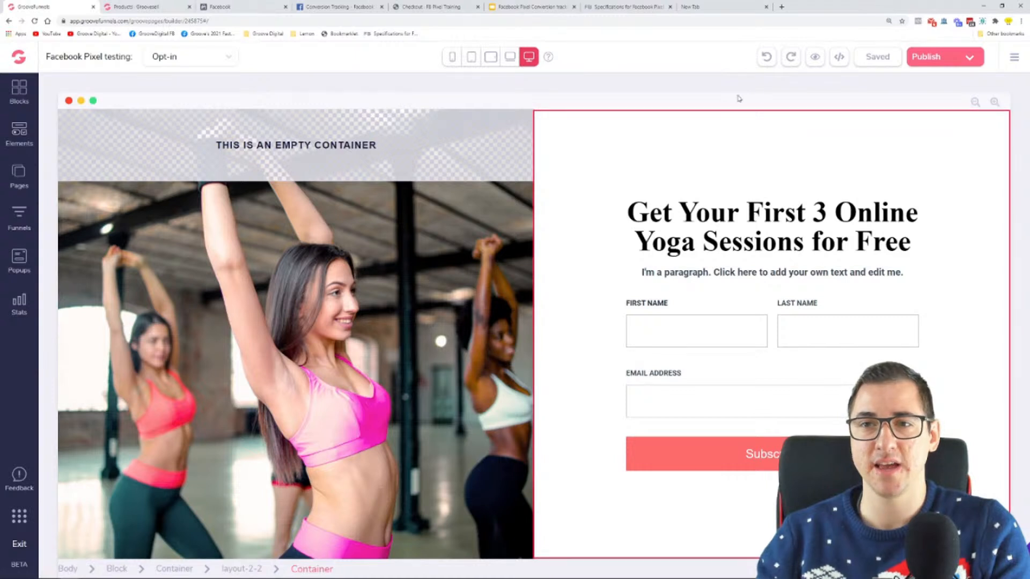
{"action": "left_click", "coordinate": [927, 56]}
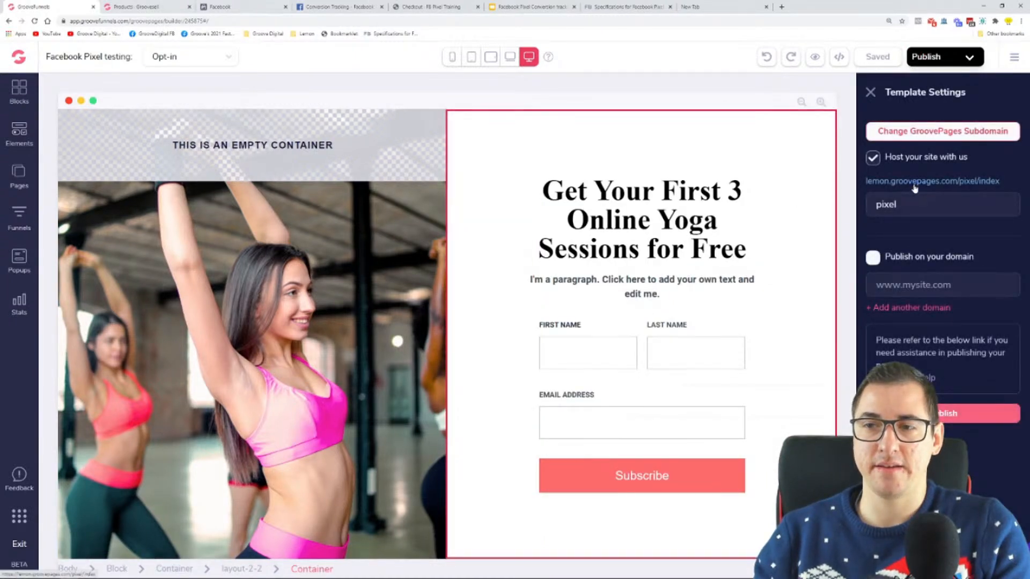
{"action": "right_click", "coordinate": [915, 183]}
{"action": "left_click", "coordinate": [948, 249]}
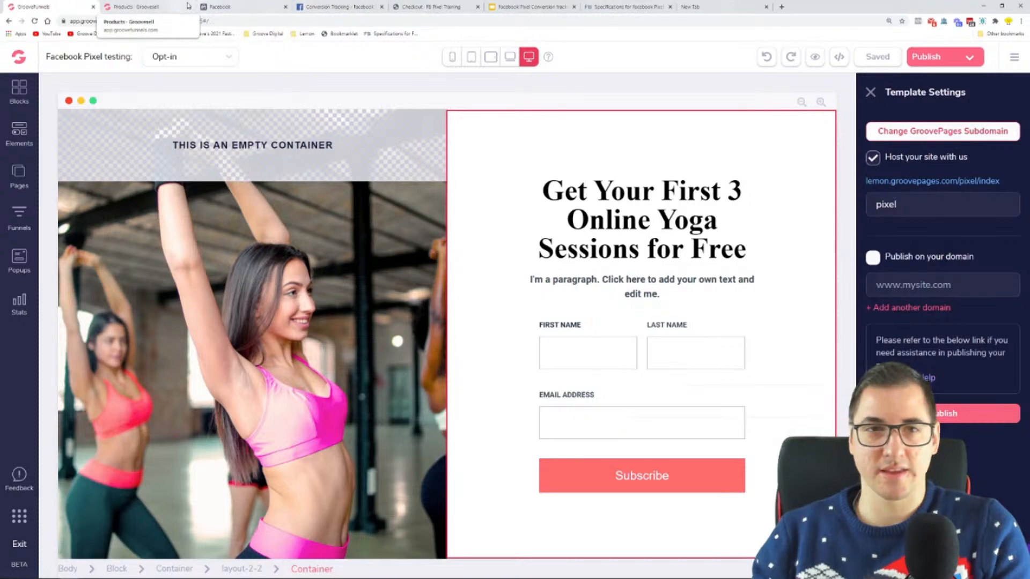
Load the copied opt-in page link in the new tab and check its tracking with Facebook Pixel Helper
{"action": "left_click", "coordinate": [698, 7]}
{"action": "left_click", "coordinate": [658, 6]}
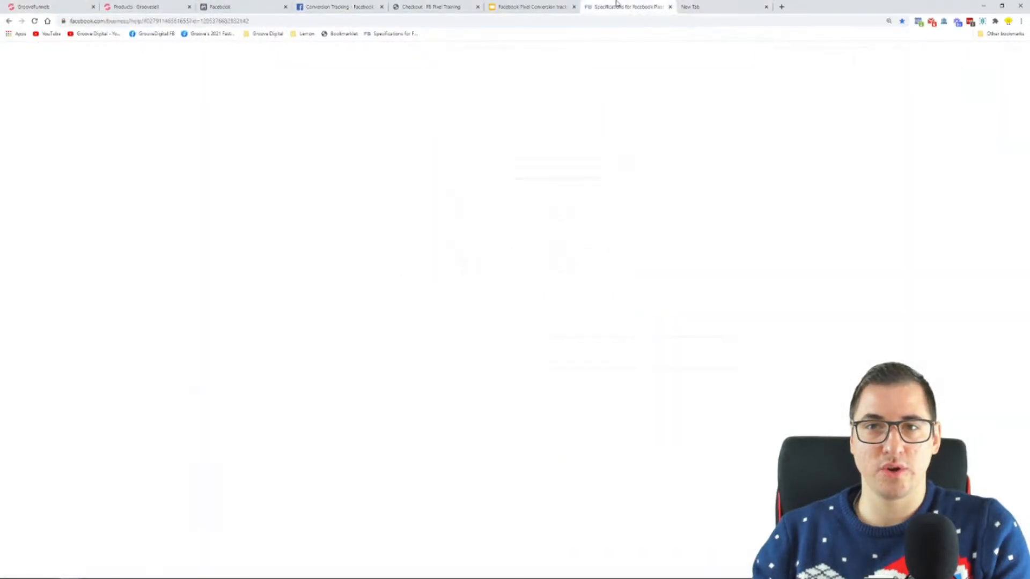
{"action": "left_click", "coordinate": [730, 6]}
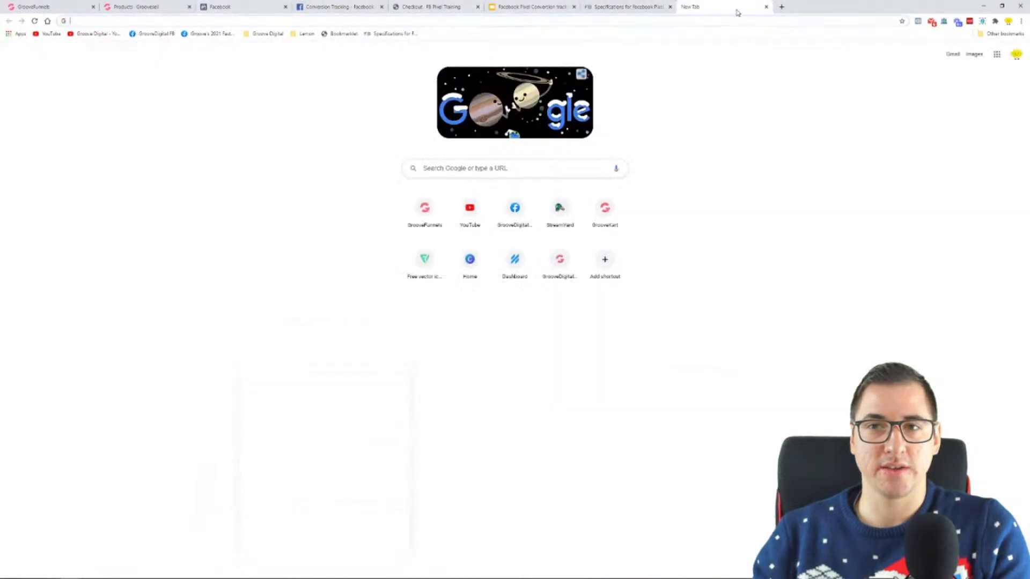
{"action": "left_click", "coordinate": [589, 22]}
{"action": "type", "text": "https://lemon.groovepages.com/pixel/index"}
{"action": "key", "text": "Return"}
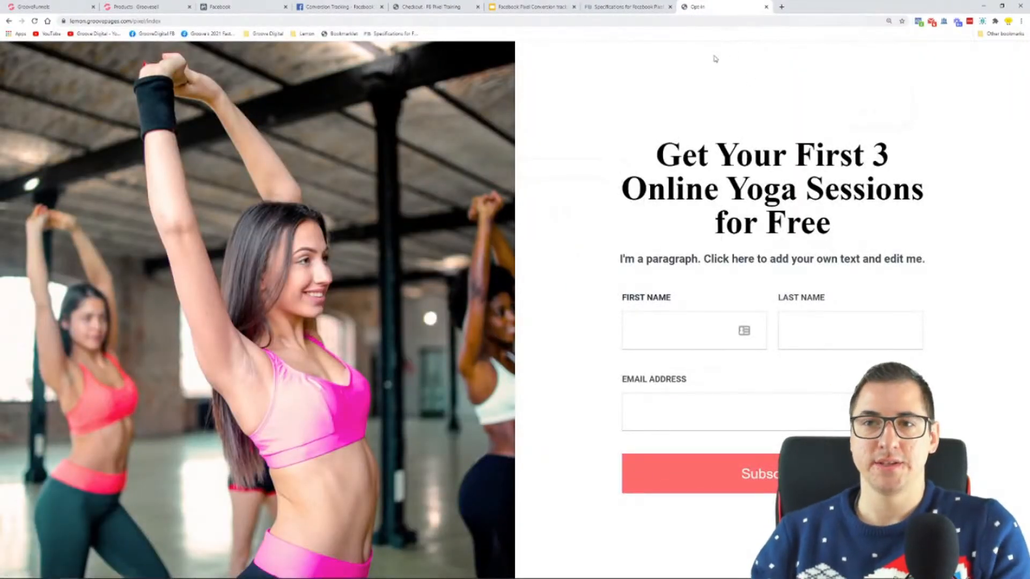
{"action": "left_click", "coordinate": [918, 22]}
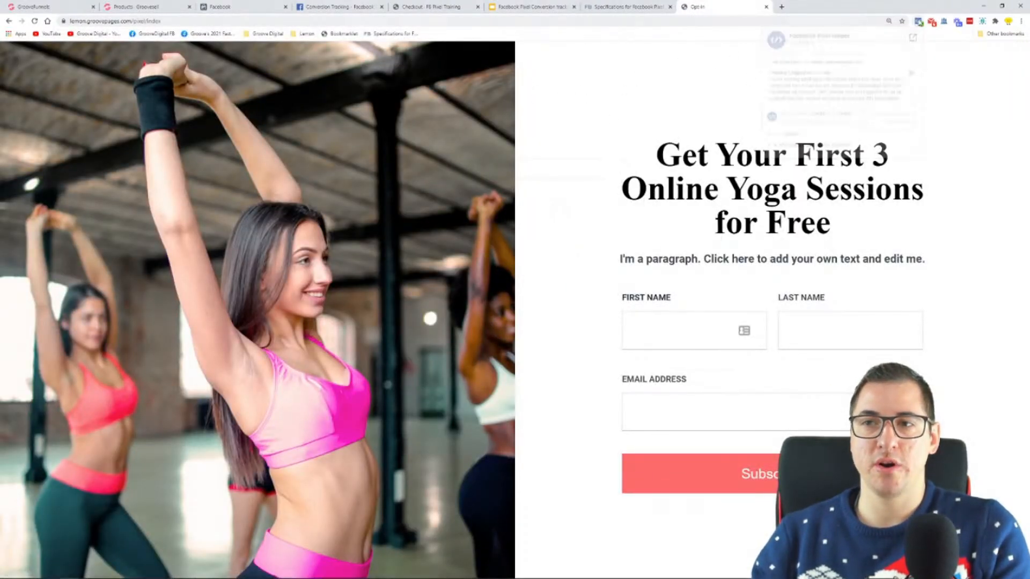
{"action": "left_click", "coordinate": [700, 106]}
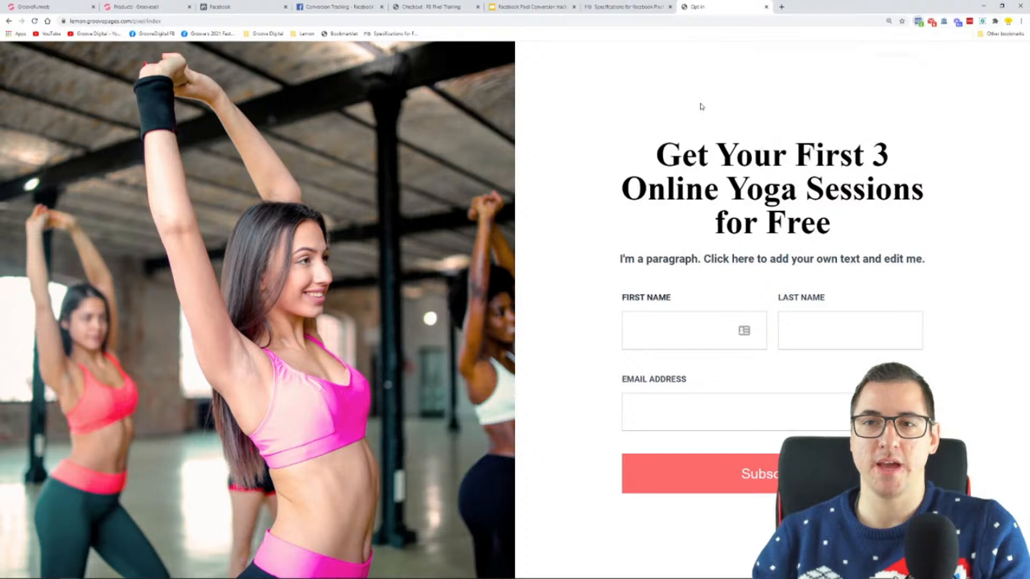
Subscribe on the opt-in page to reach the sales page, and inspect its Lead event details with Facebook Pixel Helper
{"action": "left_click", "coordinate": [709, 476]}
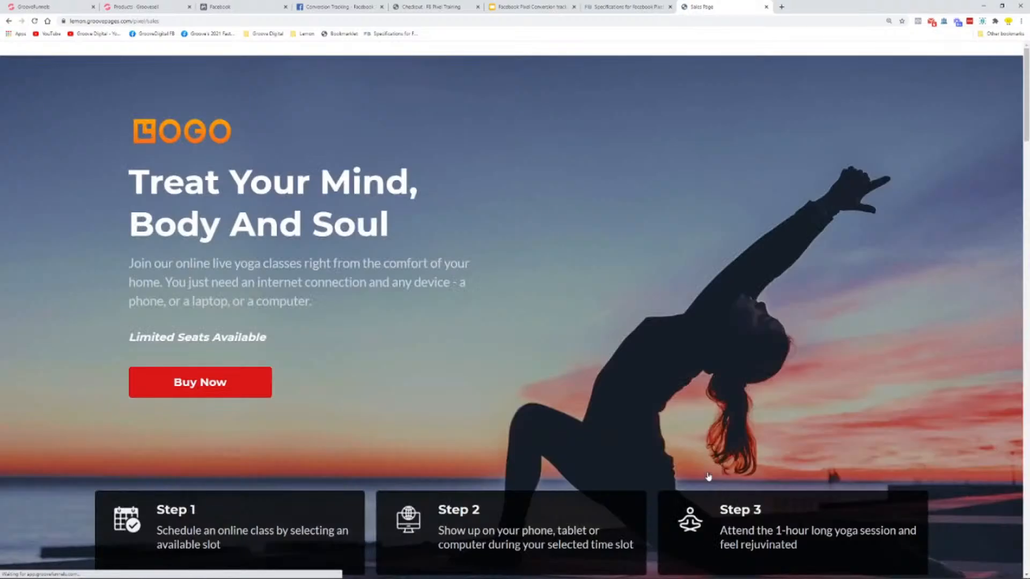
{"action": "left_click", "coordinate": [918, 22]}
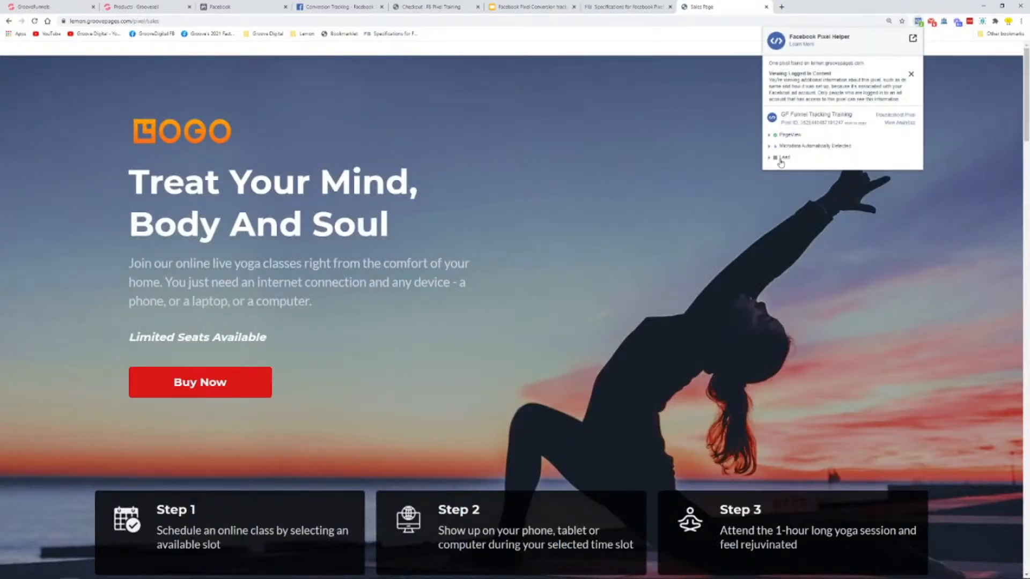
{"action": "left_click", "coordinate": [783, 157]}
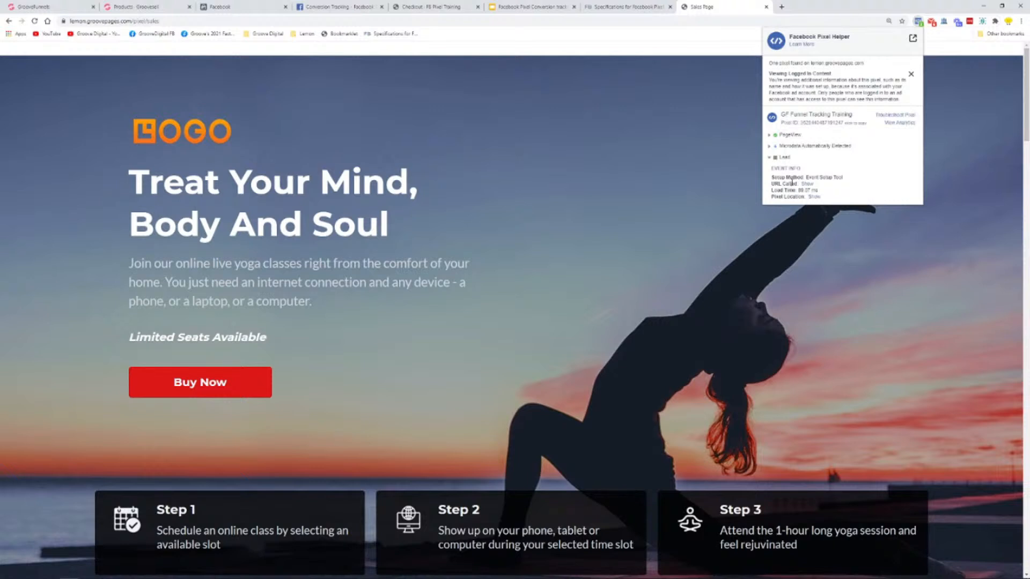
{"action": "double_click", "coordinate": [785, 159]}
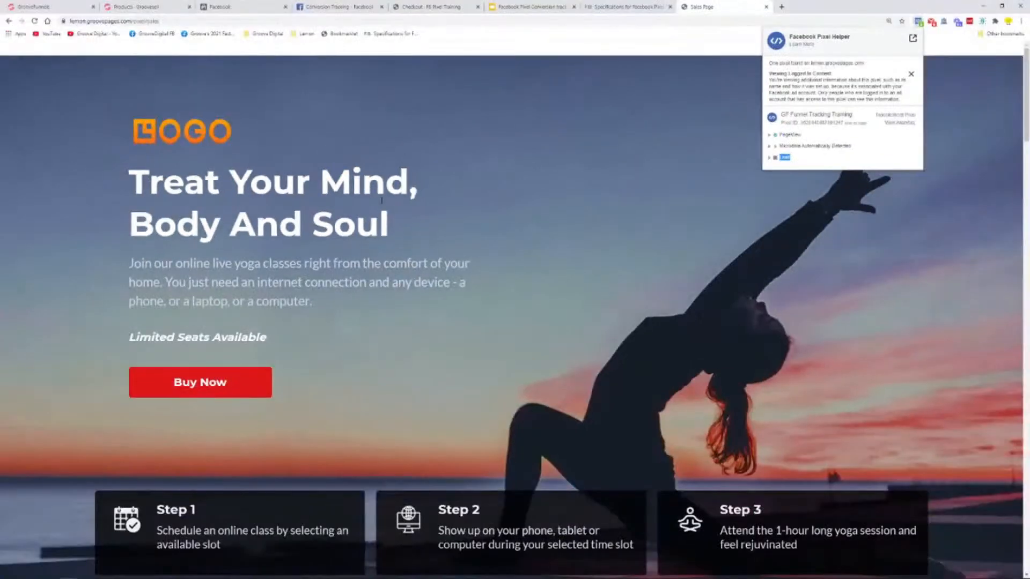
Proceed from the sales page to the checkout via Buy Now and check the checkout's pixel events with Facebook Pixel Helper
{"action": "left_click", "coordinate": [189, 392]}
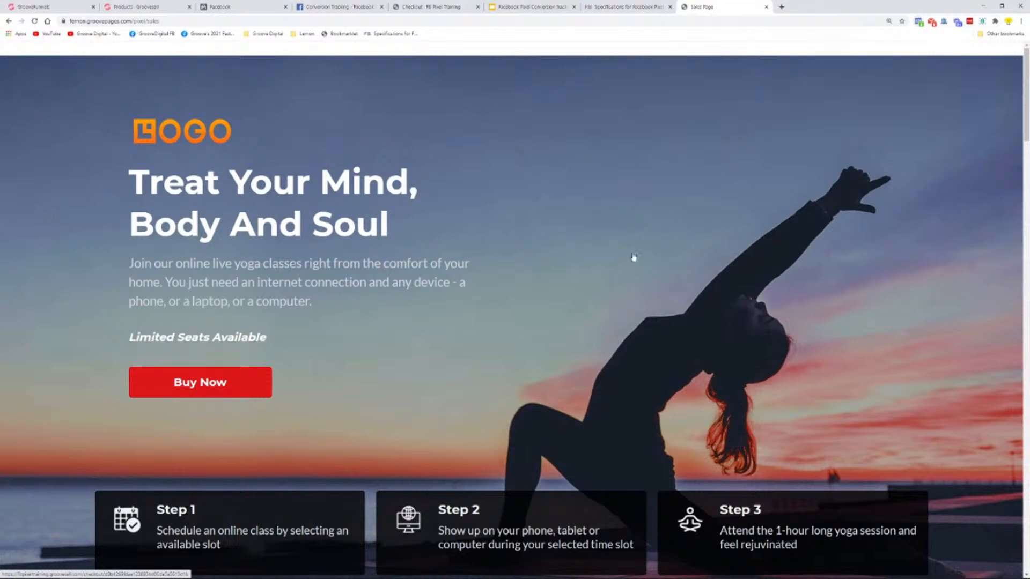
{"action": "left_click", "coordinate": [919, 22]}
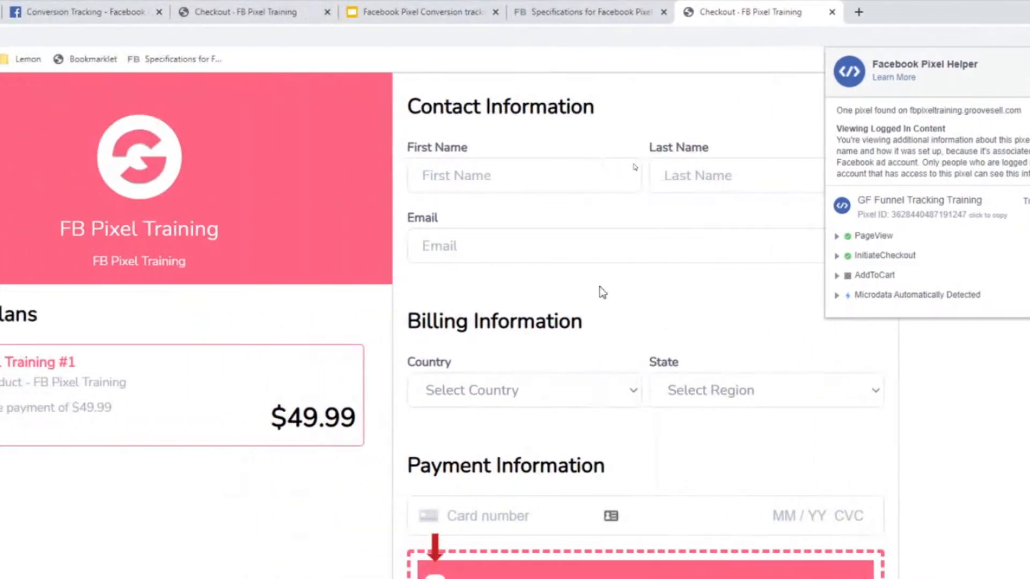
{"action": "scroll", "coordinate": [352, 292], "scroll_direction": "down", "scroll_amount": 2}
{"action": "key", "text": "ctrl+minus"}
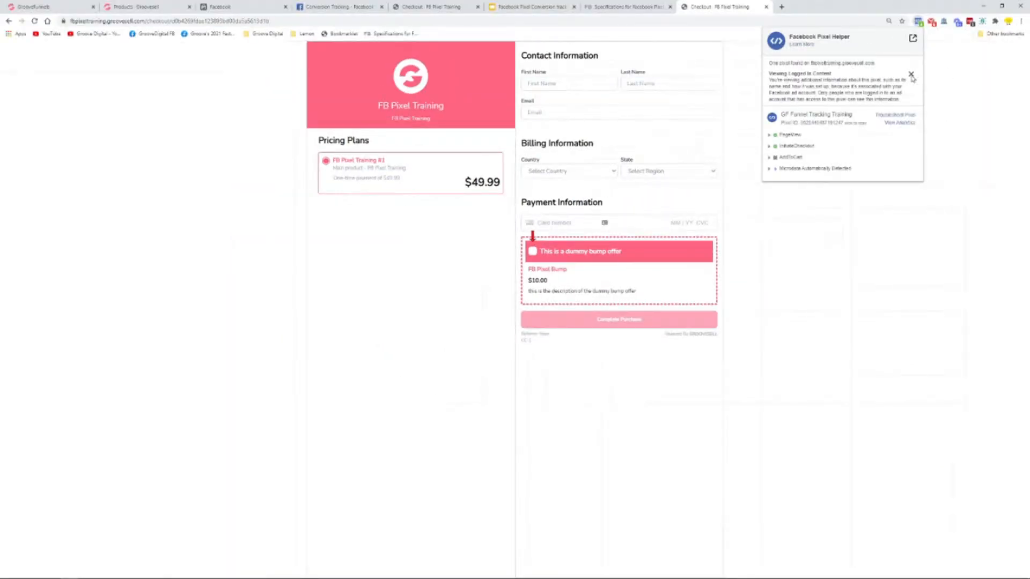
{"action": "left_click", "coordinate": [953, 77]}
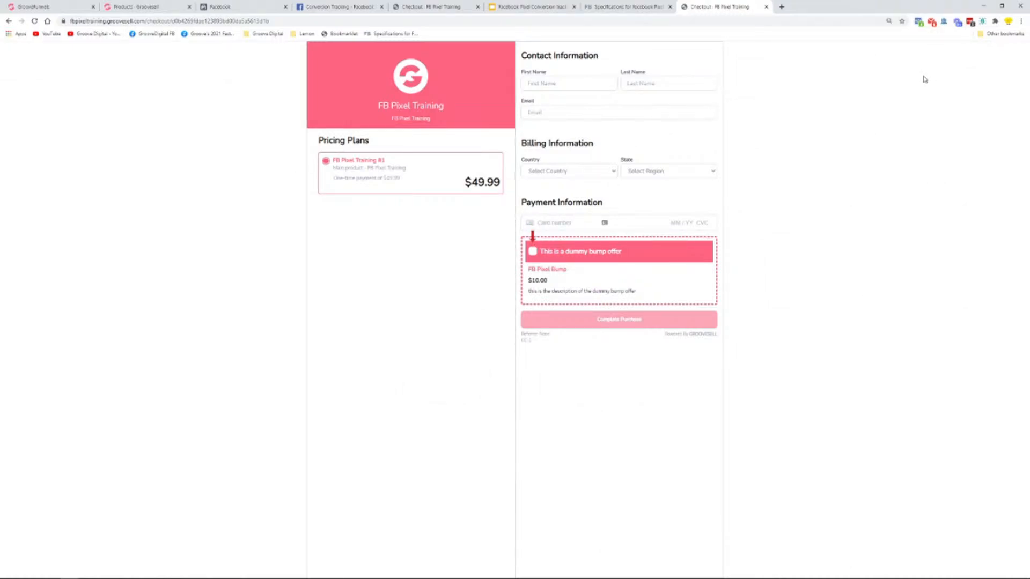
Switch to Facebook Events Manager, reload the GF Funnel Tracking Training pixel, and open its Test Events instructions
{"action": "left_click", "coordinate": [271, 6]}
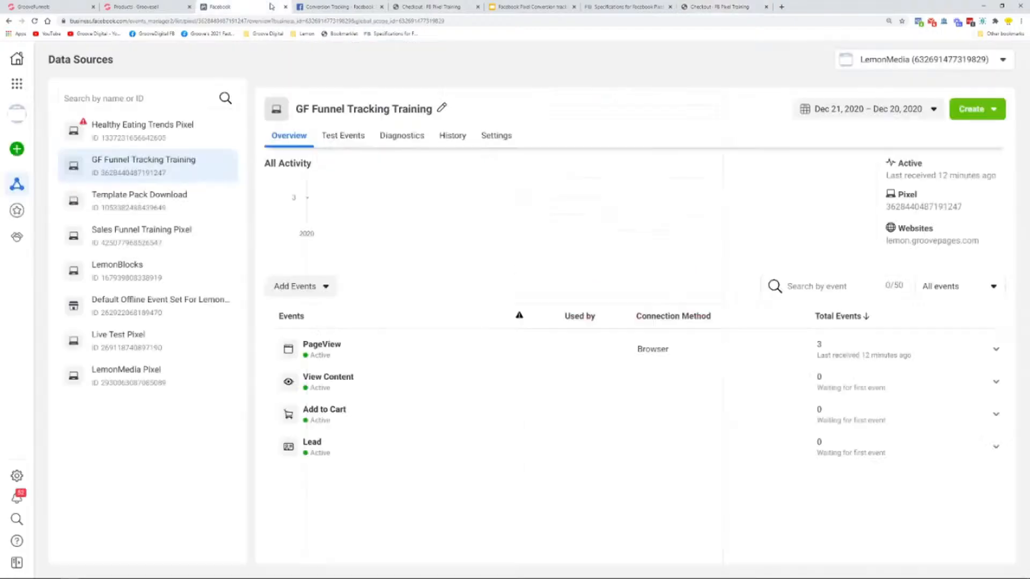
{"action": "left_click", "coordinate": [34, 21]}
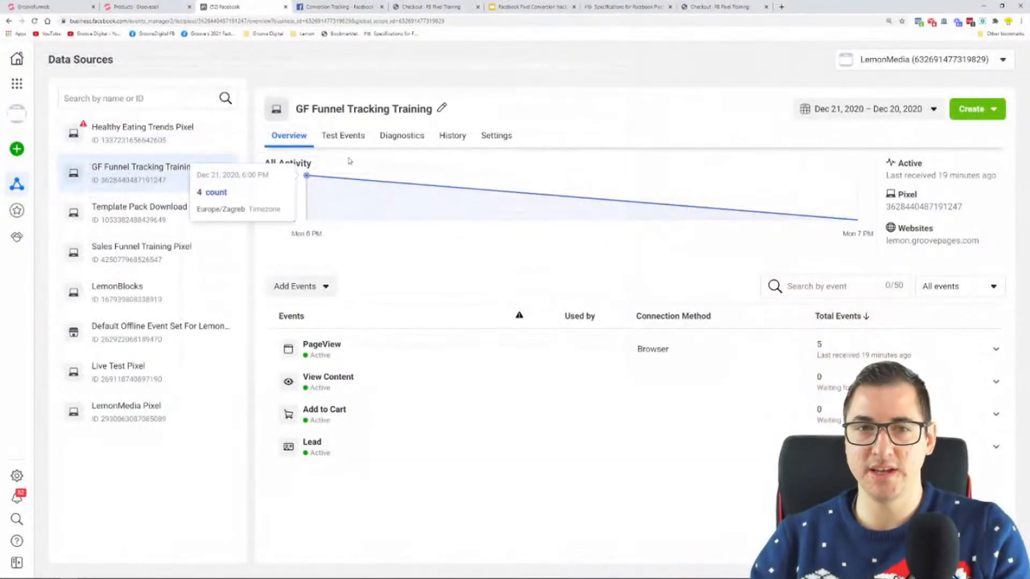
{"action": "left_click", "coordinate": [342, 144]}
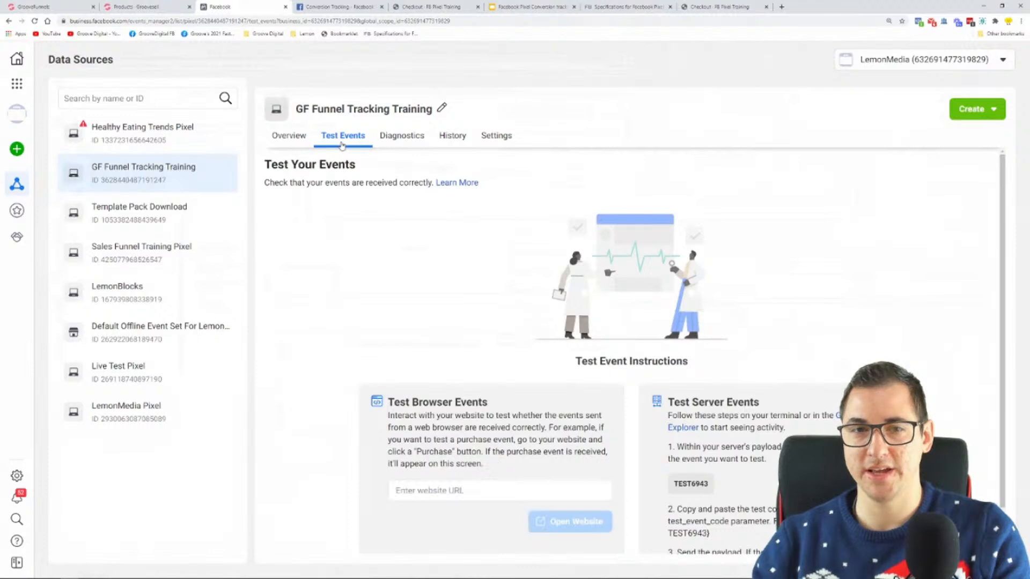
{"action": "scroll", "coordinate": [424, 248], "scroll_direction": "down", "scroll_amount": 1}
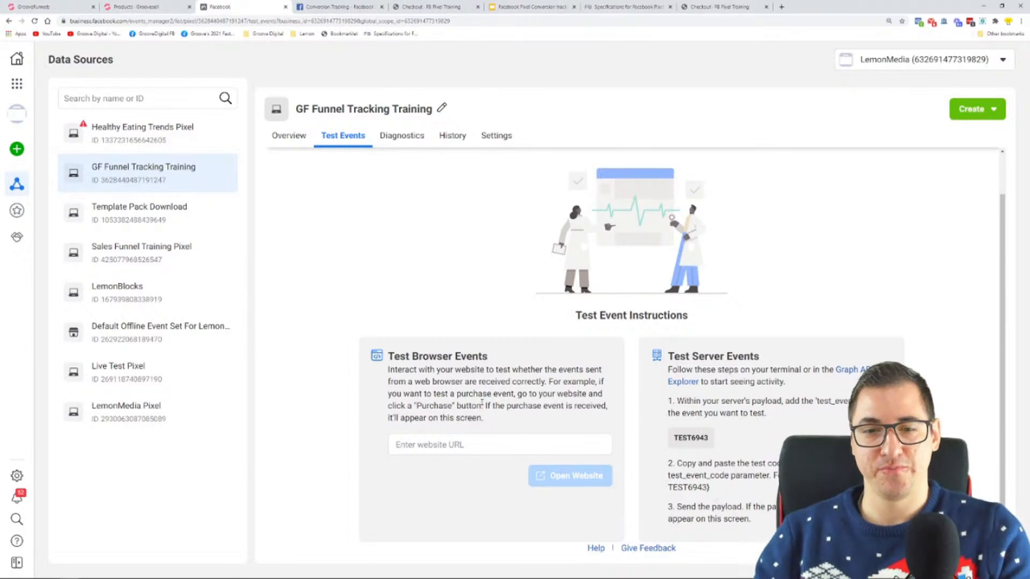
{"action": "left_click", "coordinate": [486, 443]}
{"action": "right_click", "coordinate": [486, 445]}
{"action": "left_click", "coordinate": [543, 343]}
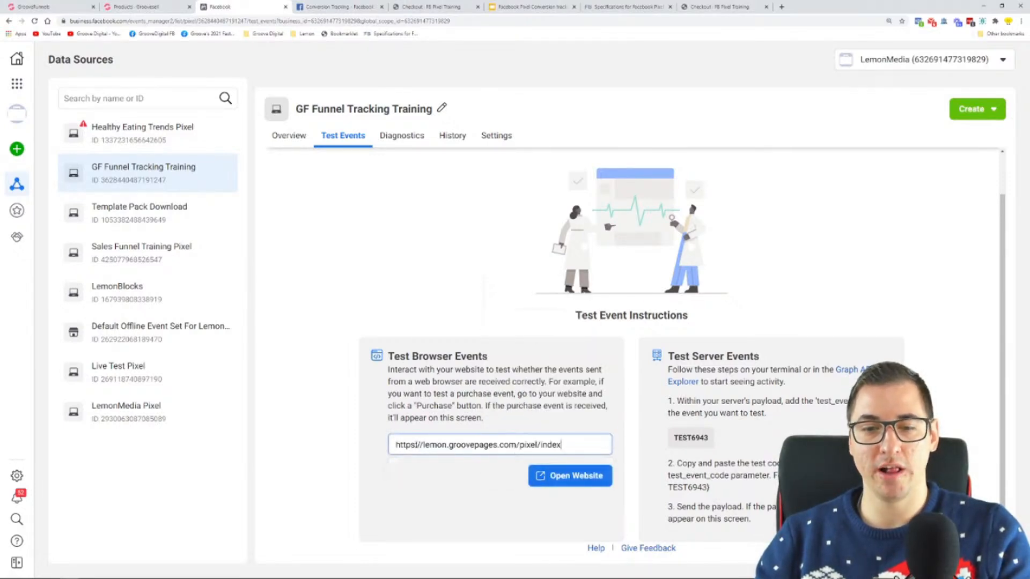
{"action": "left_click_drag", "start_coordinate": [425, 444], "coordinate": [382, 446]}
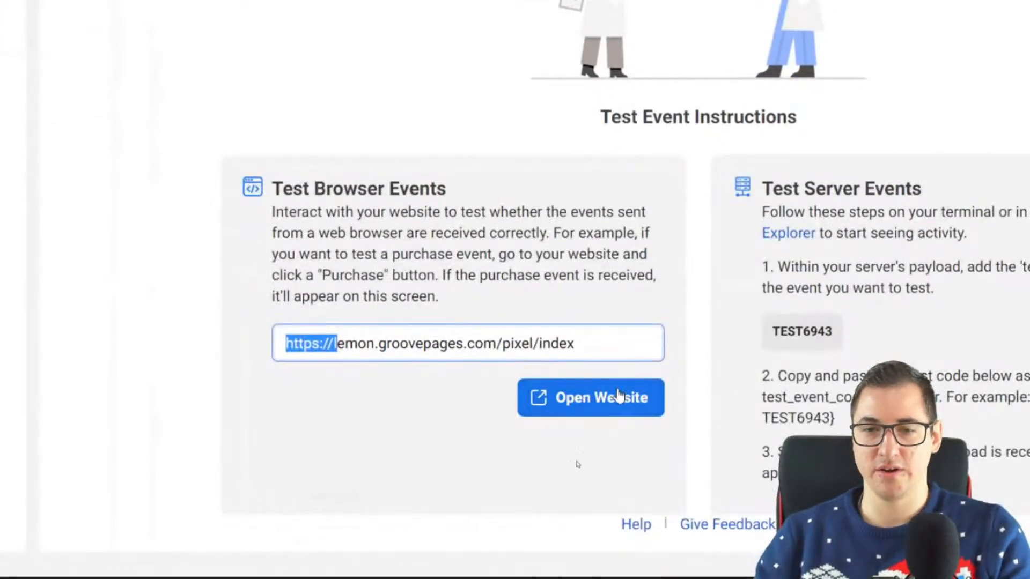
{"action": "left_click", "coordinate": [427, 317]}
{"action": "triple_click", "coordinate": [283, 185]}
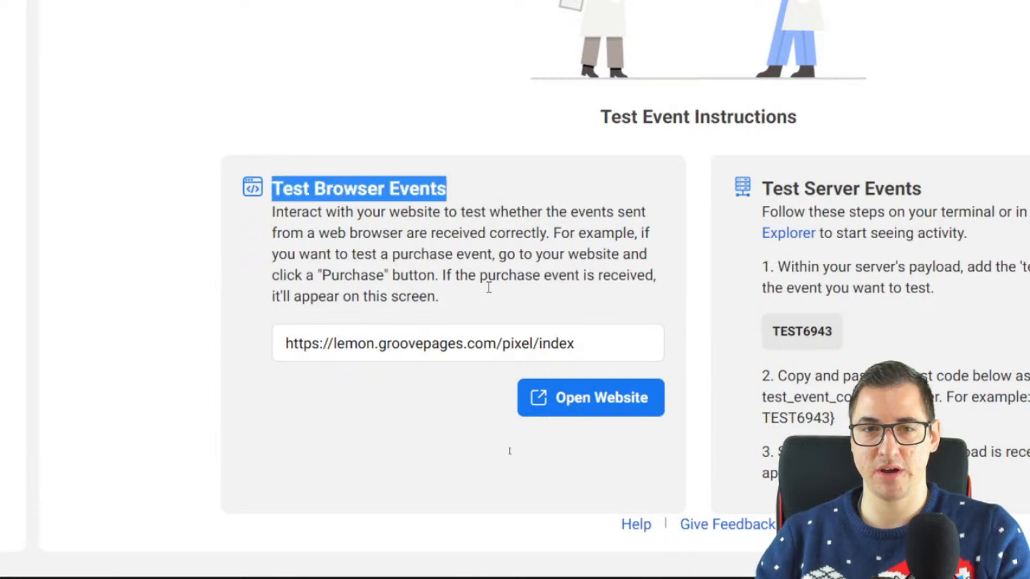
{"action": "left_click", "coordinate": [616, 409]}
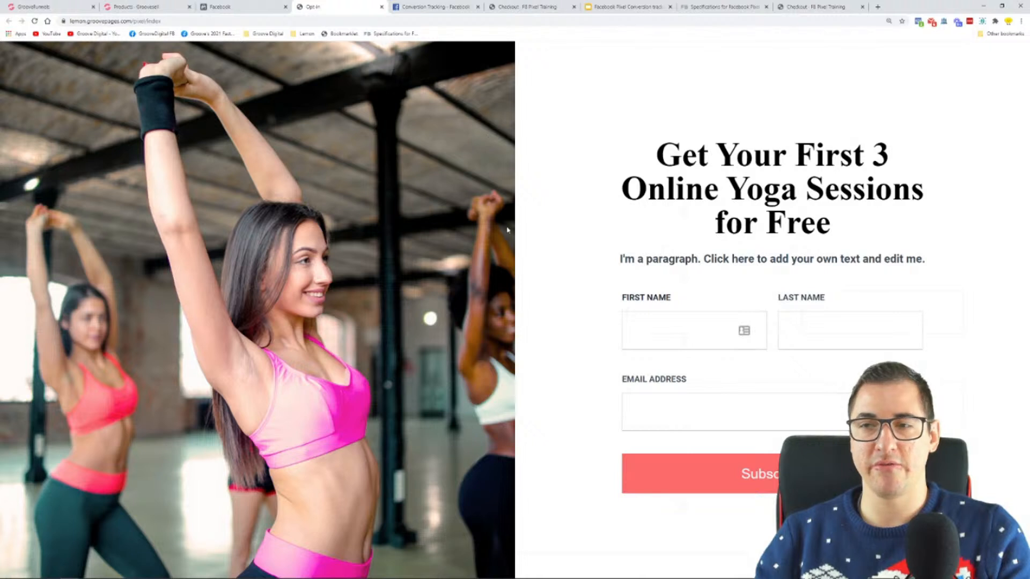
Check the opt-in page's pixel with Facebook Pixel Helper, subscribe, and inspect the Lead event on the sales page
{"action": "left_click", "coordinate": [919, 23]}
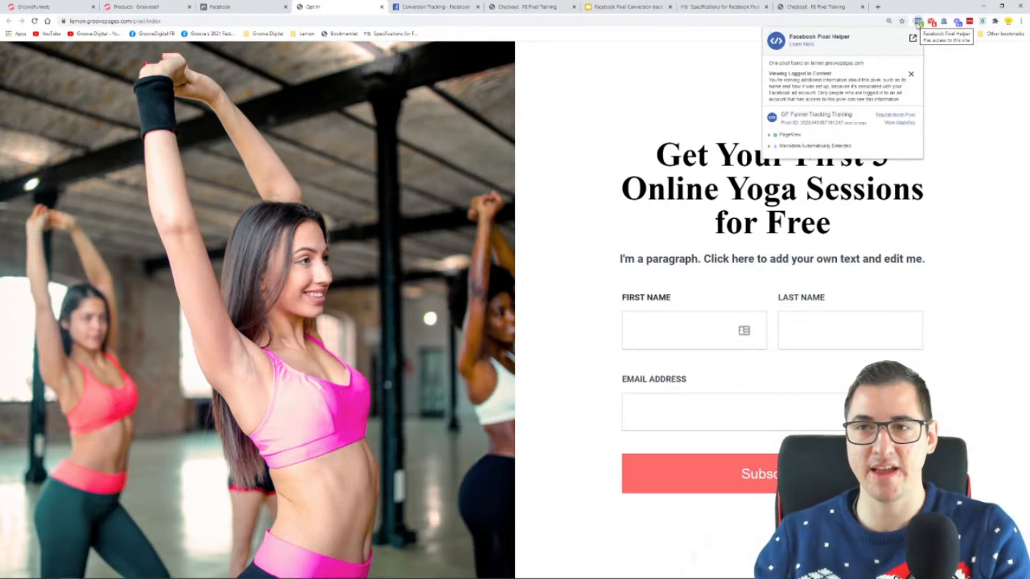
{"action": "left_click", "coordinate": [919, 24]}
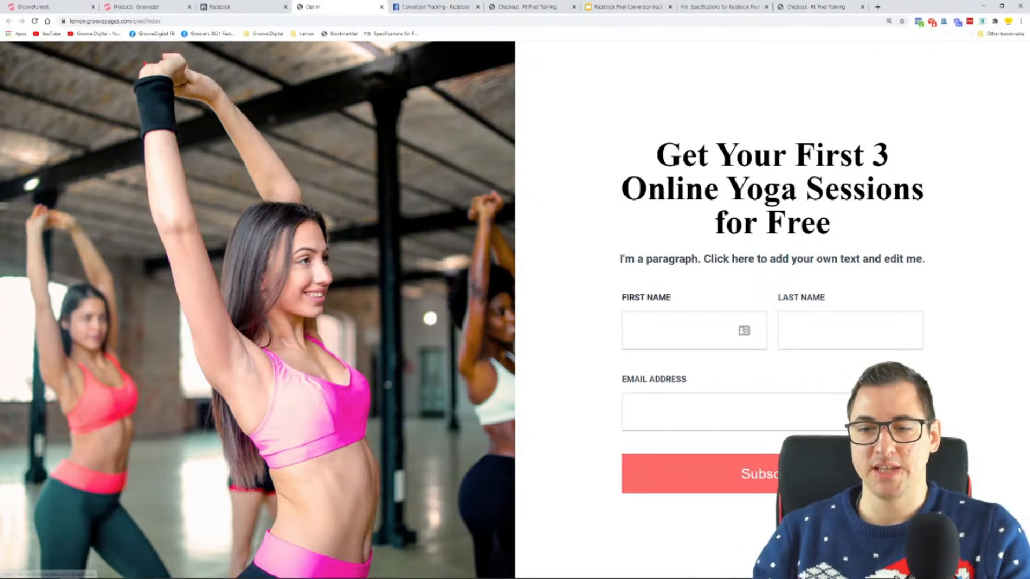
{"action": "left_click", "coordinate": [799, 474]}
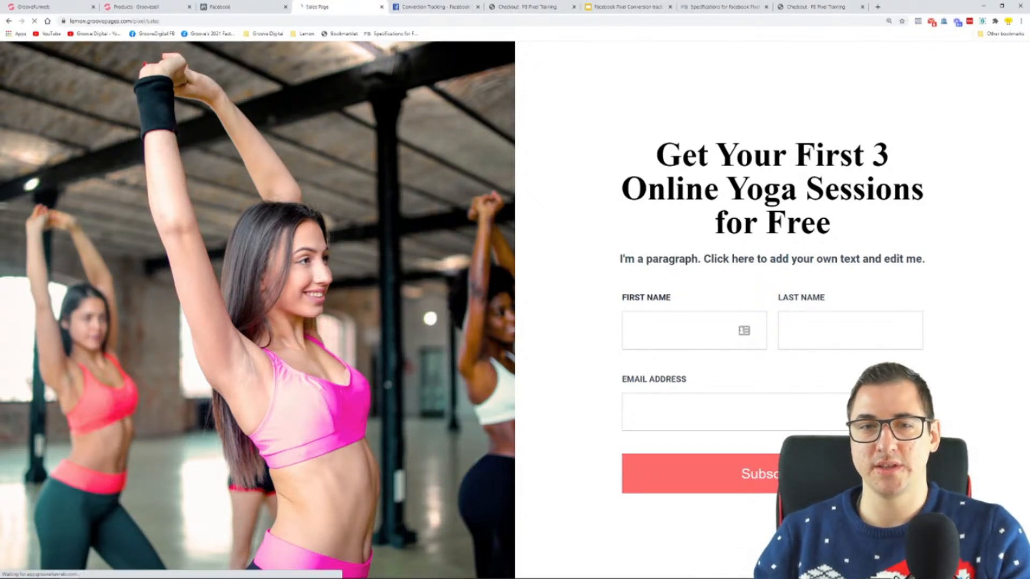
{"action": "left_click", "coordinate": [919, 21]}
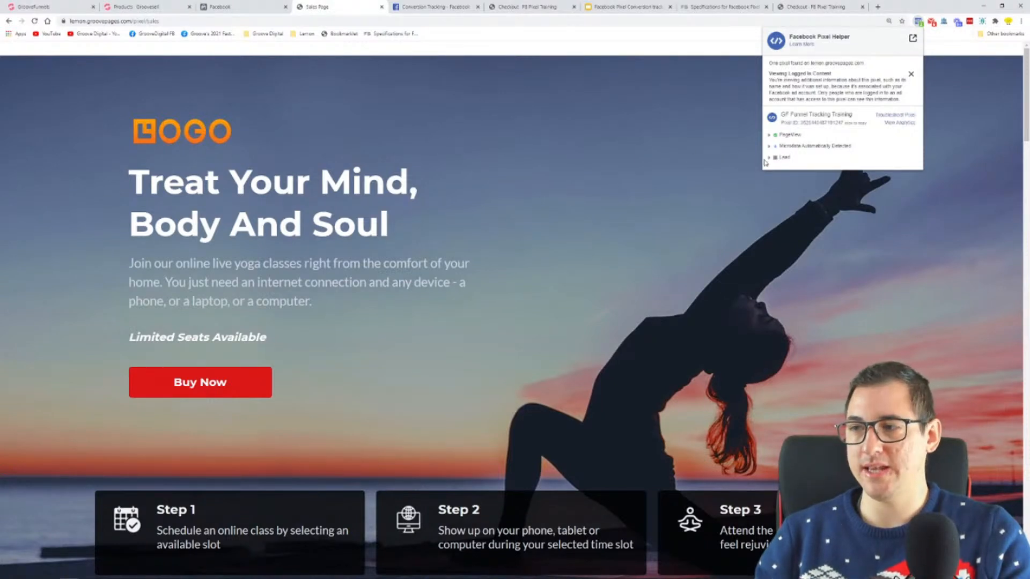
{"action": "left_click", "coordinate": [770, 157]}
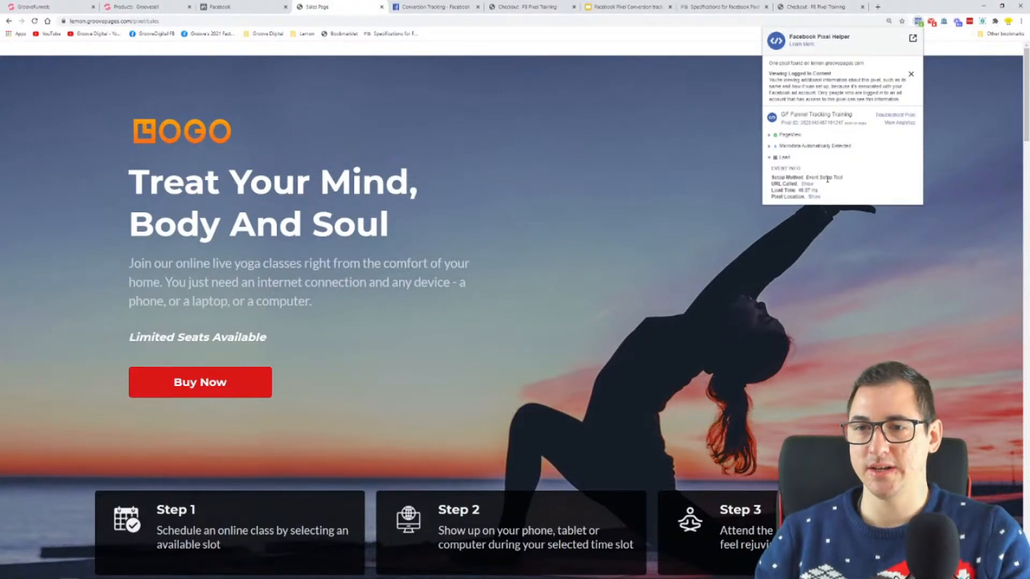
{"action": "left_click", "coordinate": [770, 159]}
Continue to the FB Pixel Training checkout via Buy Now and check its pixel events with Facebook Pixel Helper
{"action": "left_click", "coordinate": [189, 384]}
{"action": "left_click", "coordinate": [189, 384]}
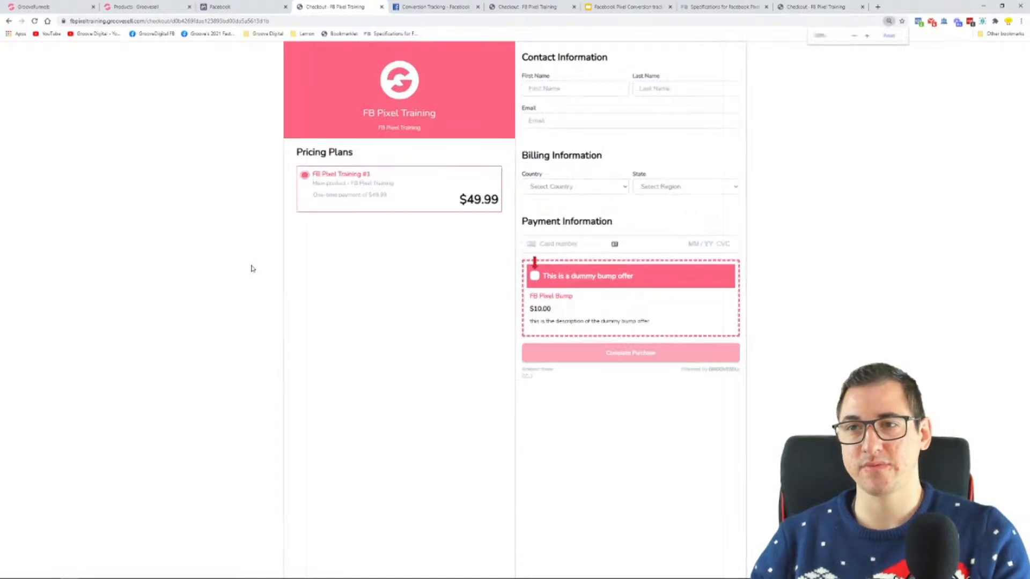
{"action": "key", "text": "ctrl+plus"}
{"action": "left_click", "coordinate": [919, 22]}
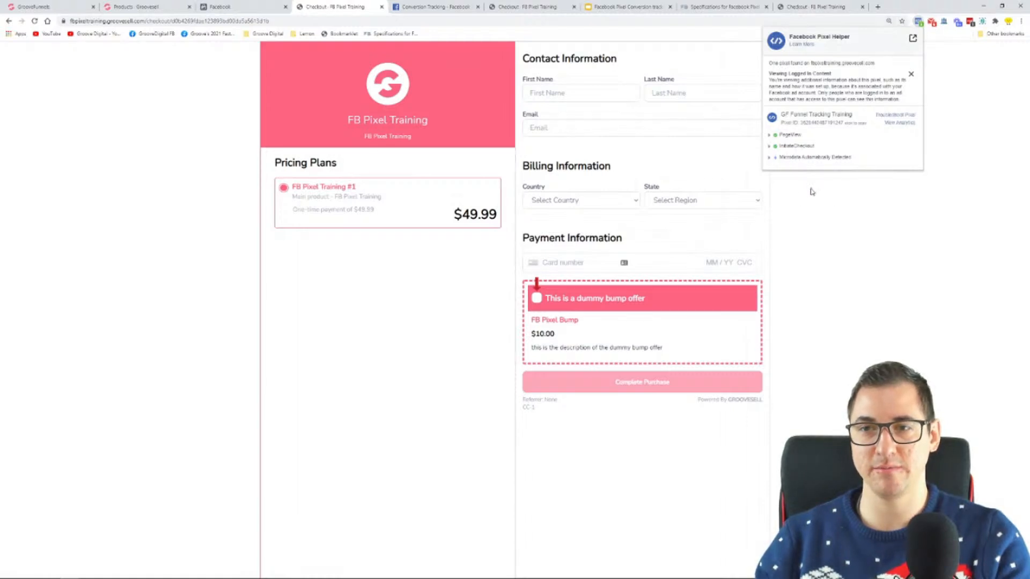
{"action": "scroll", "coordinate": [812, 192], "scroll_direction": "up", "scroll_amount": 1, "text": "ctrl"}
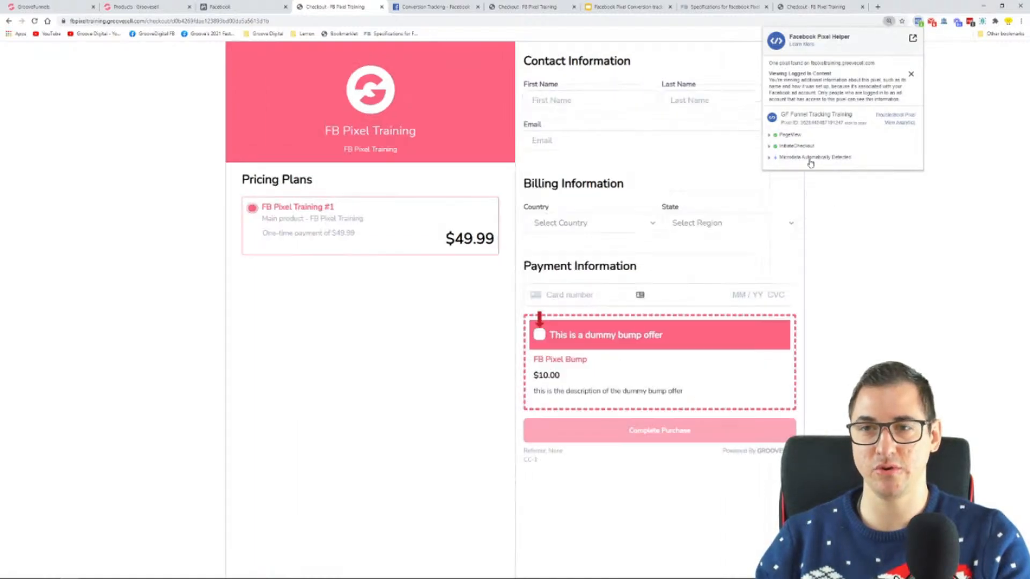
{"action": "left_click", "coordinate": [453, 319]}
Autofill the checkout's name, e-mail and country from a saved contact, and choose Apac as the state
{"action": "left_click", "coordinate": [601, 102]}
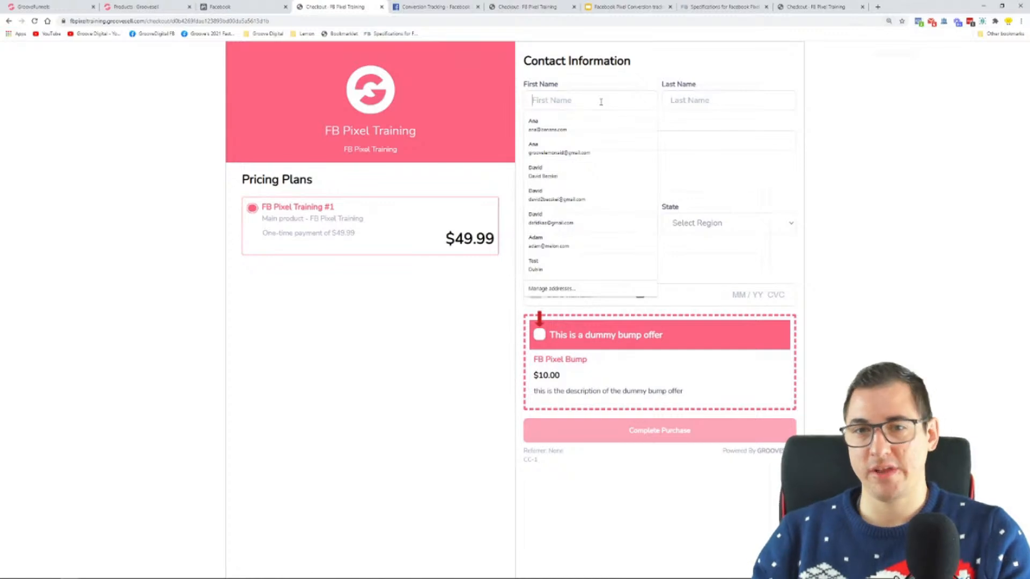
{"action": "left_click", "coordinate": [571, 131]}
{"action": "left_click", "coordinate": [698, 222]}
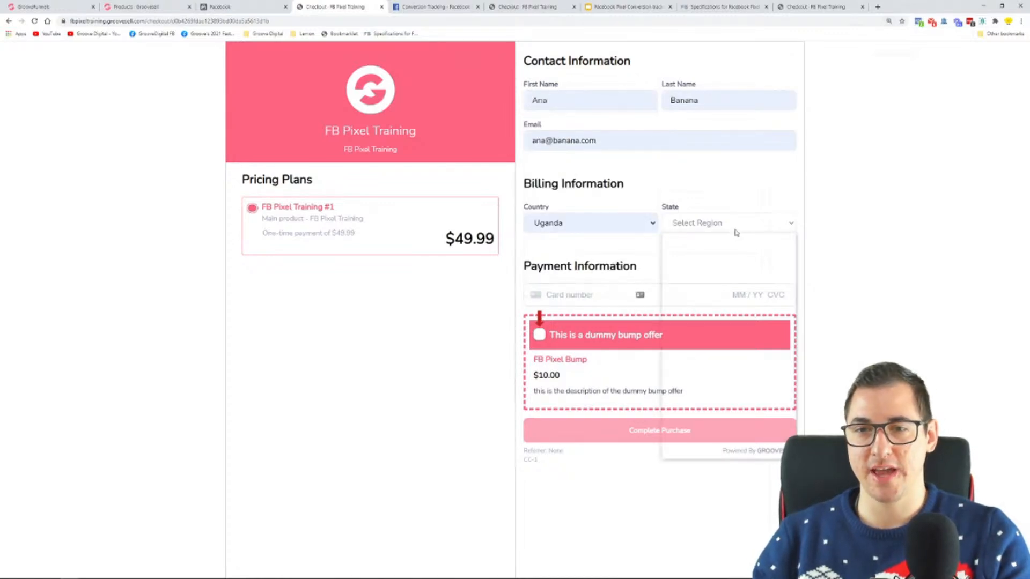
{"action": "left_click", "coordinate": [709, 303]}
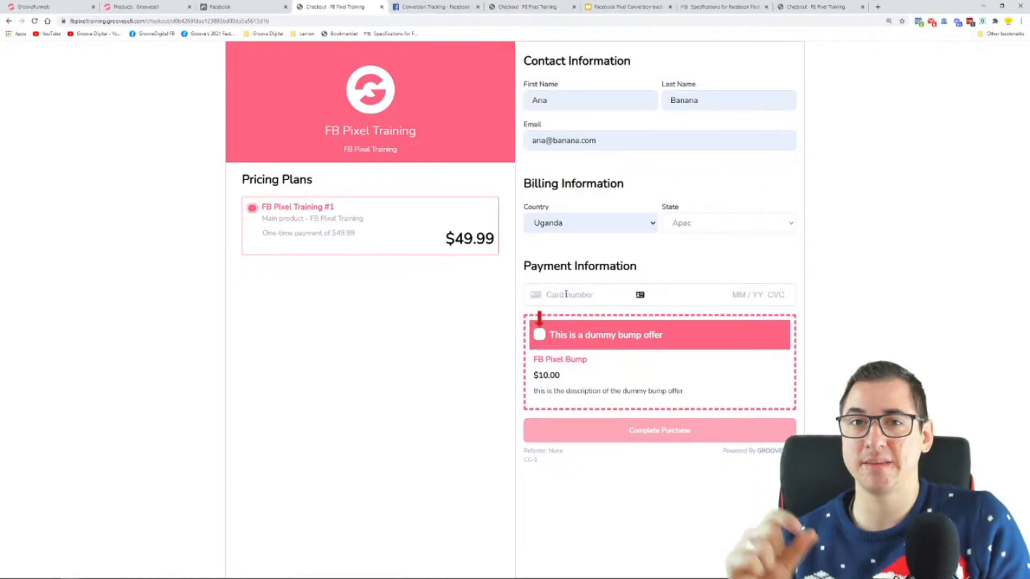
Enter the test card number, expiry date, security code and postal code, accept the $10.00 bump offer, and complete the purchase
{"action": "type", "text": "4242"}
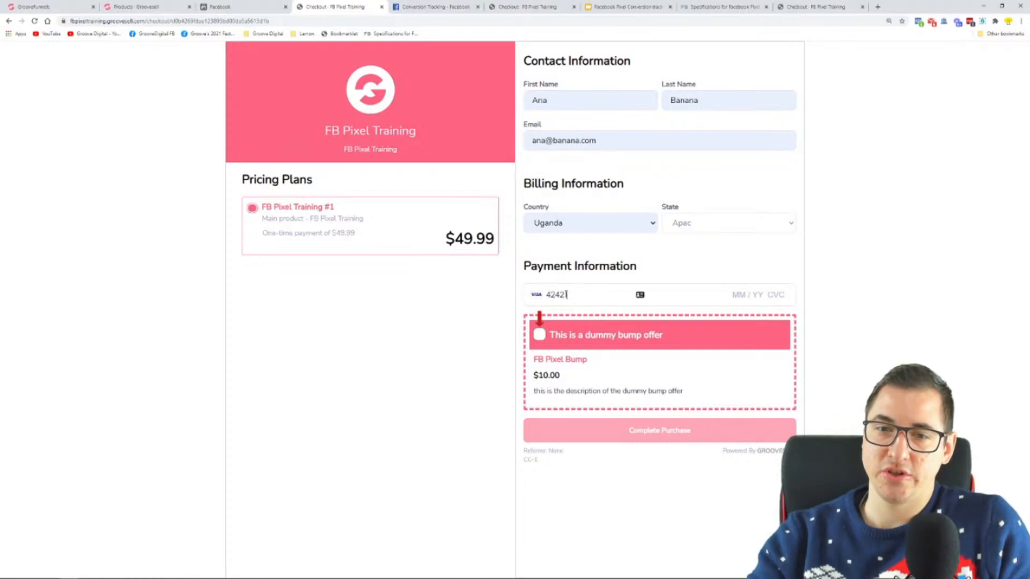
{"action": "type", "text": " 4242 4242 4242 04 / 24 242 42424"}
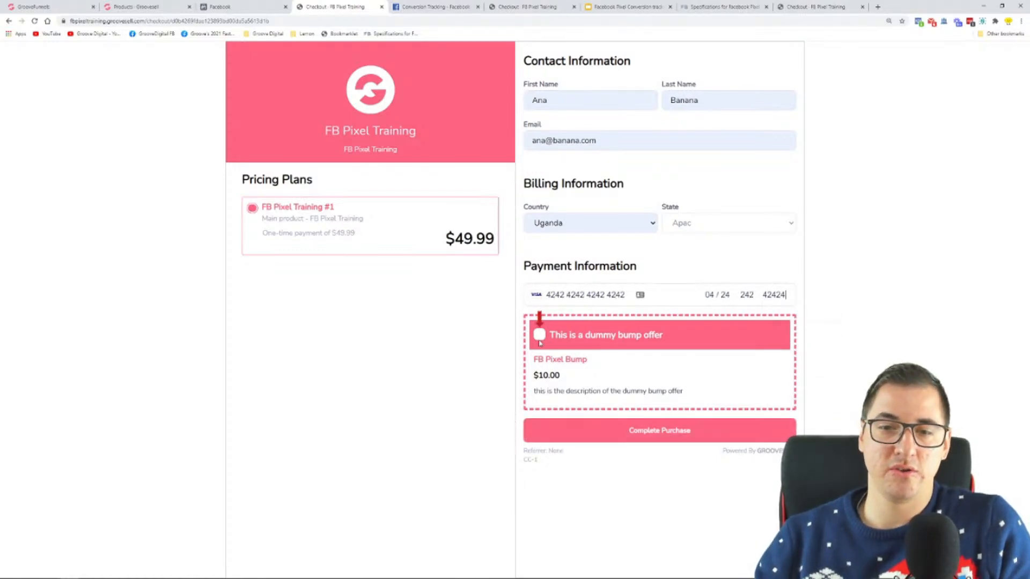
{"action": "left_click", "coordinate": [659, 431]}
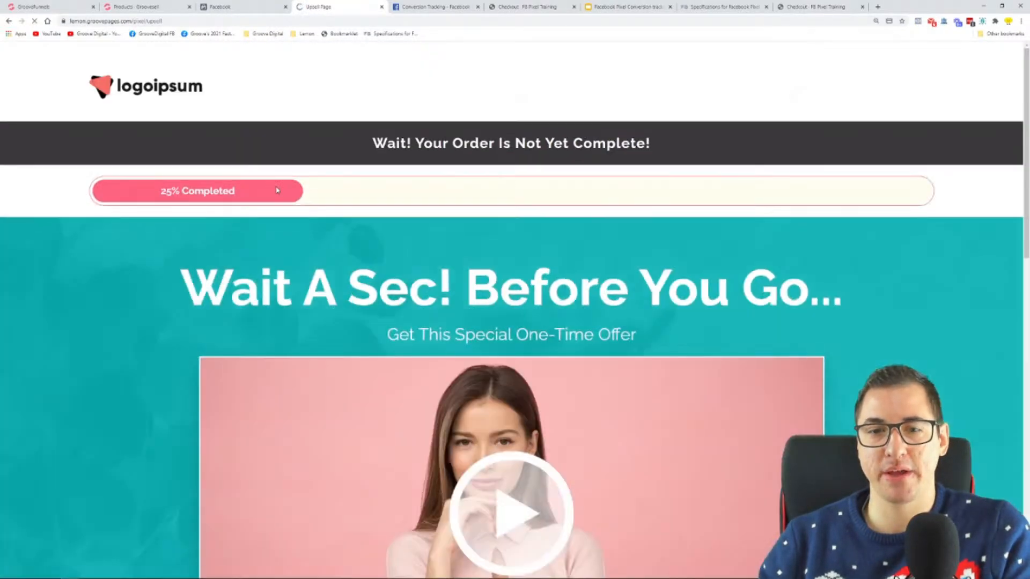
Return to the pixel's received test events and examine the Purchase event's value and the URLs of the two latest PageView events
{"action": "left_click", "coordinate": [225, 7]}
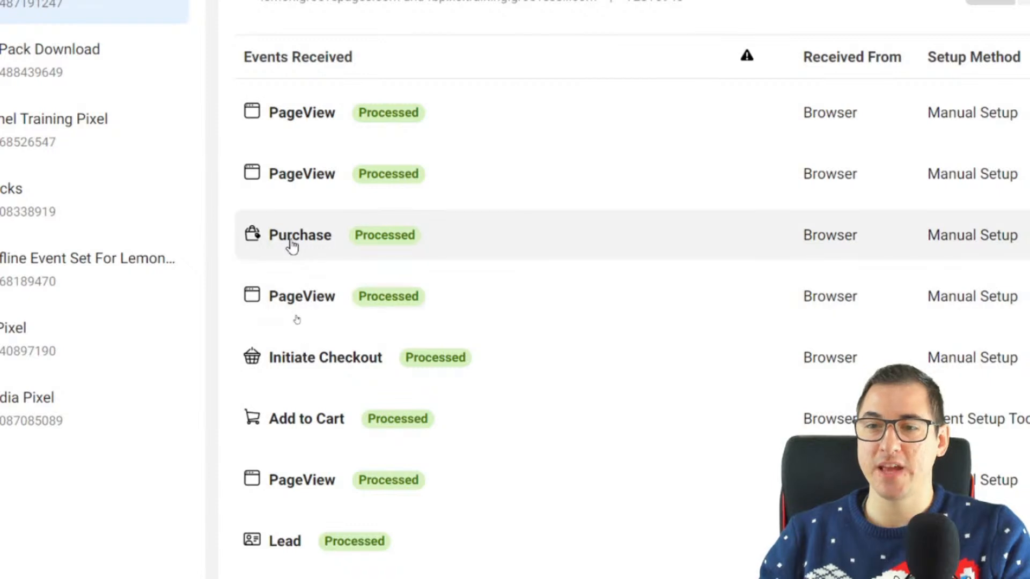
{"action": "left_click", "coordinate": [299, 248]}
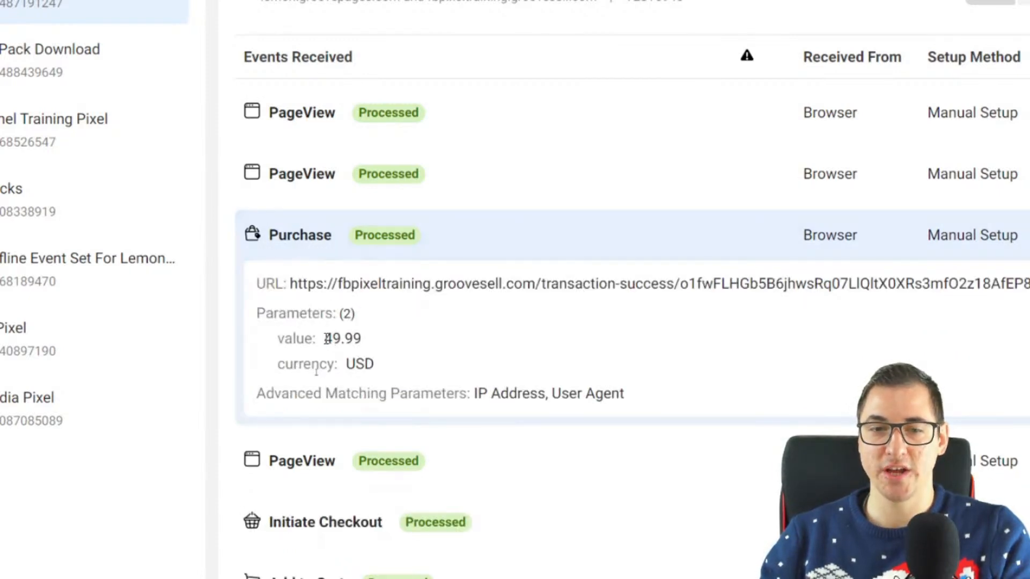
{"action": "left_click_drag", "start_coordinate": [324, 340], "coordinate": [371, 348]}
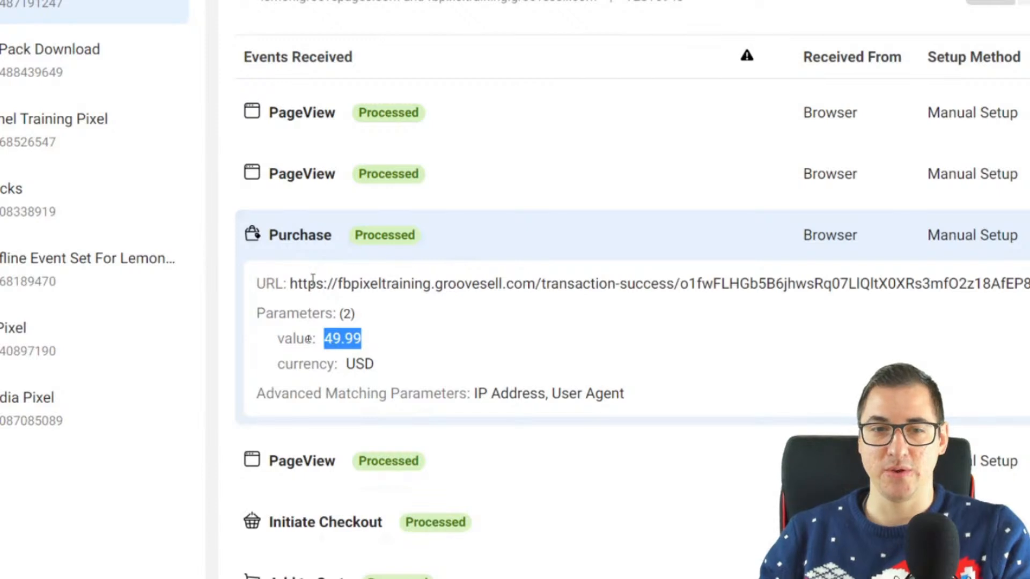
{"action": "left_click", "coordinate": [246, 235]}
{"action": "left_click", "coordinate": [231, 188]}
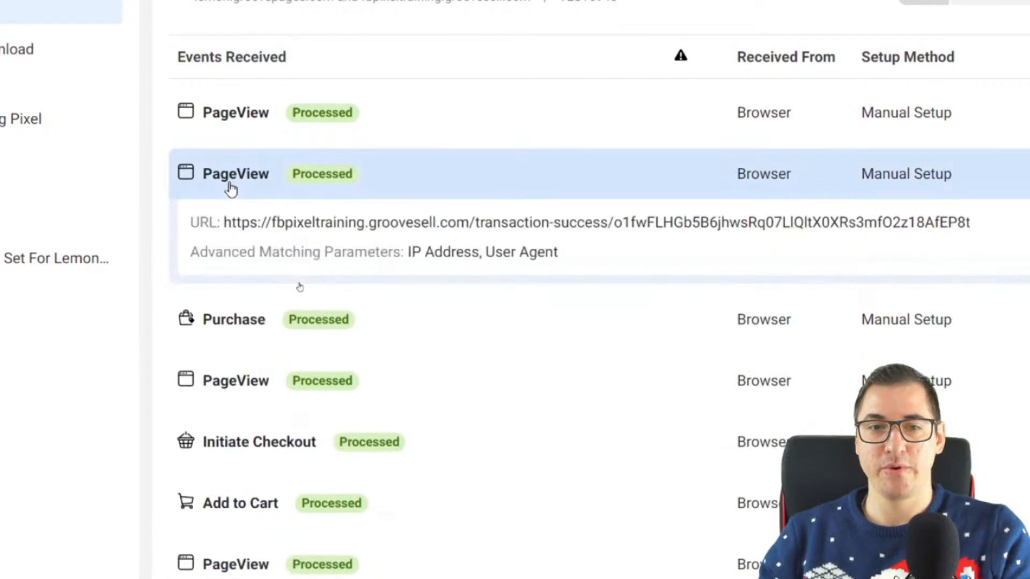
{"action": "left_click", "coordinate": [218, 113]}
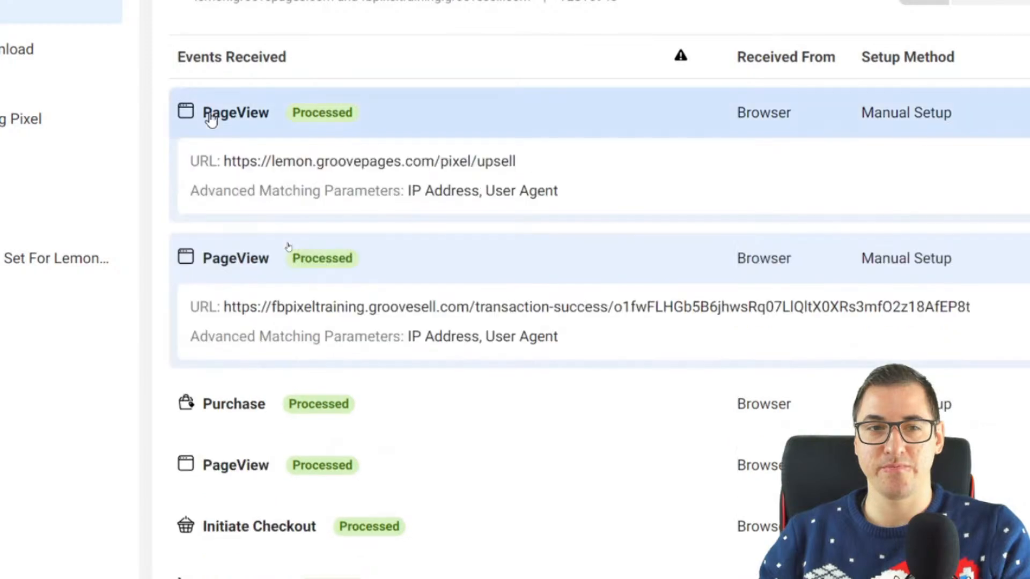
Check the /upsell path in the latest PageView event's URL, and collapse the details of both PageView events
{"action": "left_click_drag", "start_coordinate": [523, 163], "coordinate": [472, 161]}
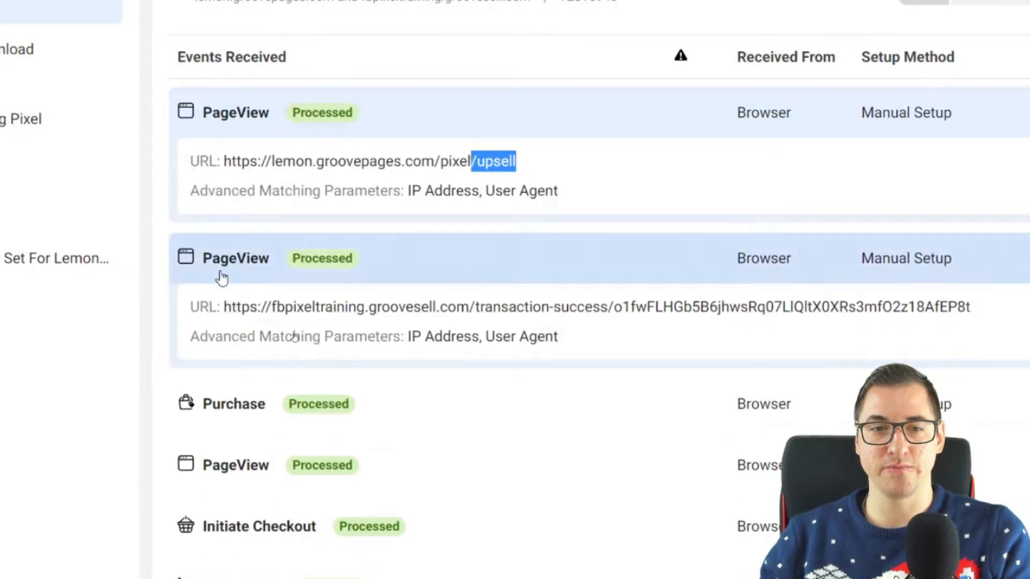
{"action": "left_click", "coordinate": [223, 277]}
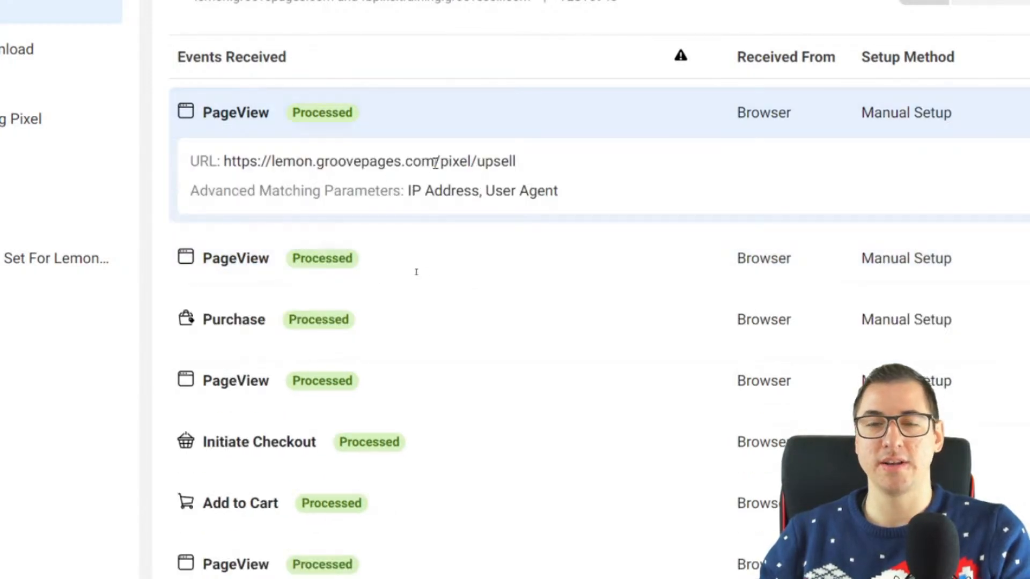
{"action": "left_click", "coordinate": [250, 114]}
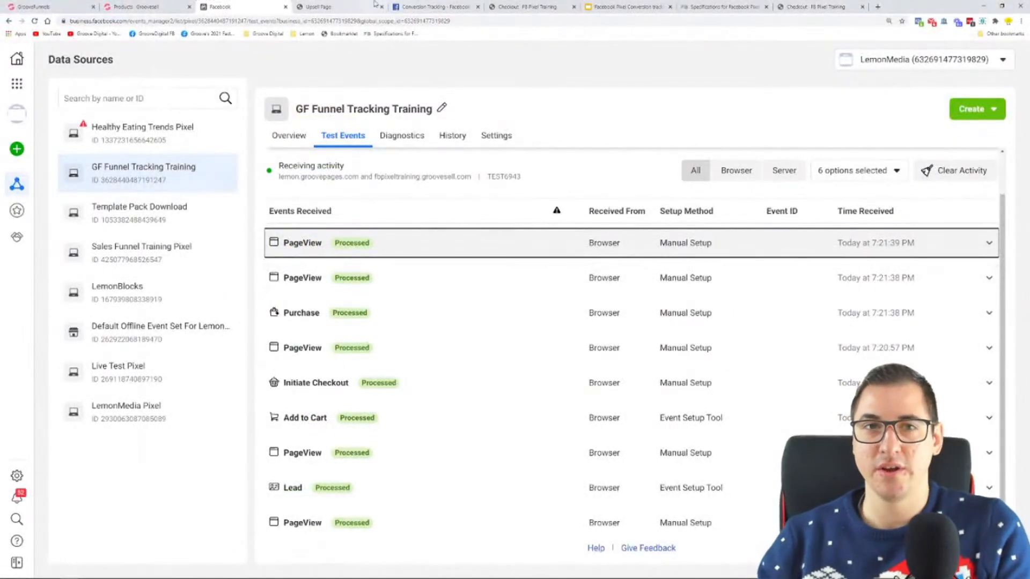
Return to the live upsell page and accept its one-time offer by adding it to the order
{"action": "left_click", "coordinate": [344, 5]}
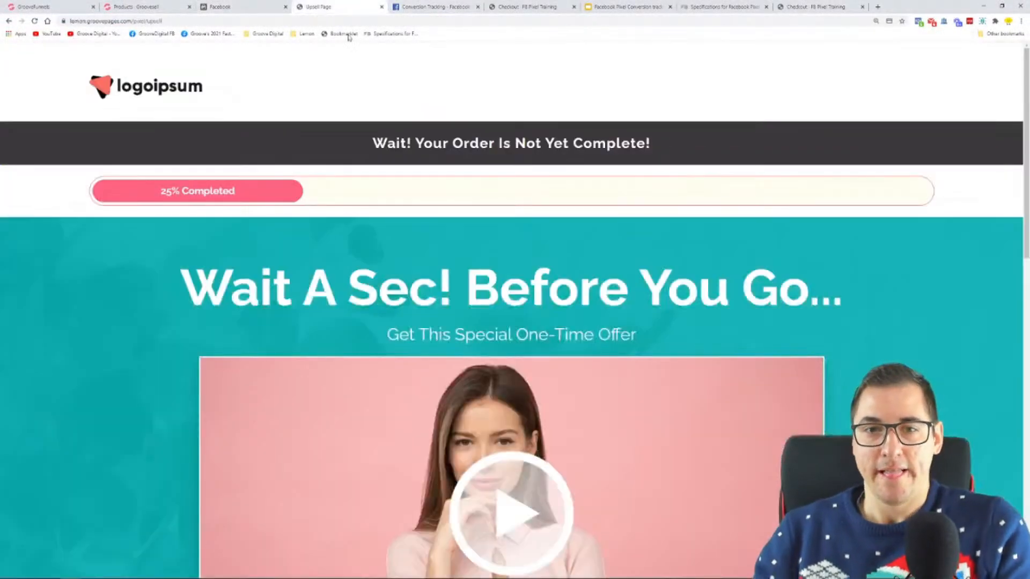
{"action": "scroll", "coordinate": [567, 285], "scroll_direction": "down", "scroll_amount": 1}
{"action": "scroll", "coordinate": [789, 230], "scroll_direction": "down", "scroll_amount": 7}
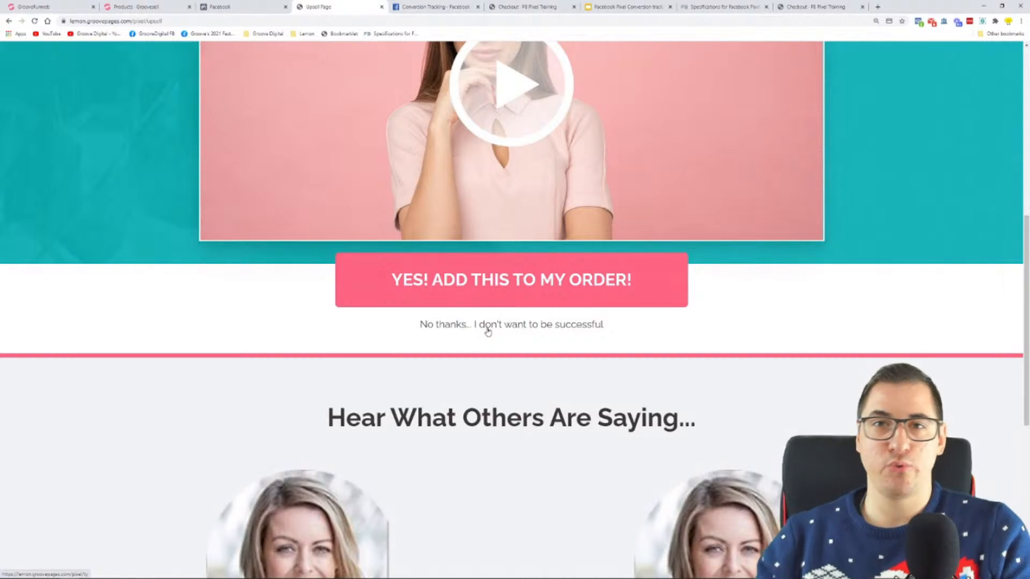
{"action": "left_click", "coordinate": [506, 287]}
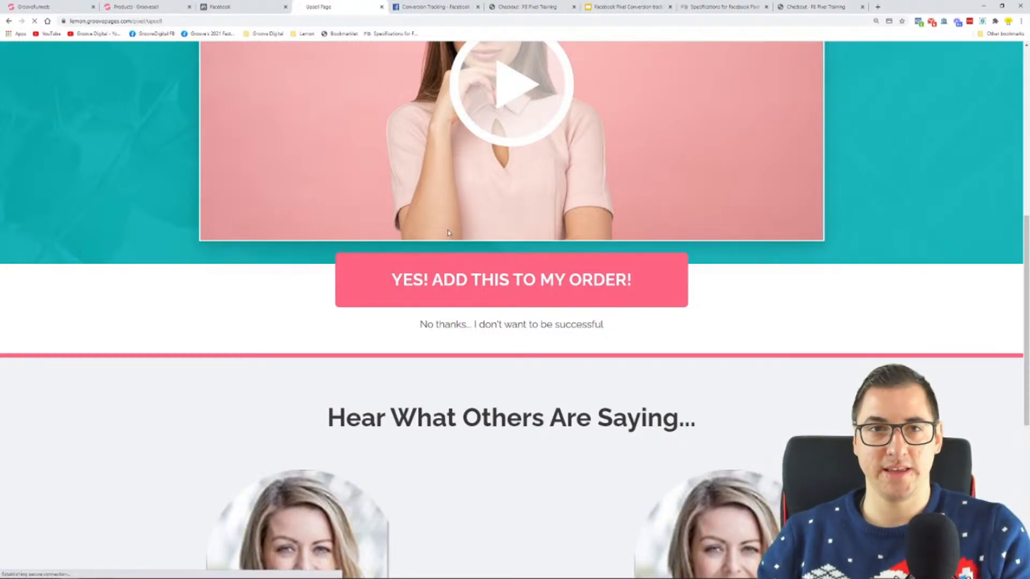
Check the value and currency of the upsell's Purchase event in the pixel's received test events, and collapse its details
{"action": "left_click", "coordinate": [225, 7]}
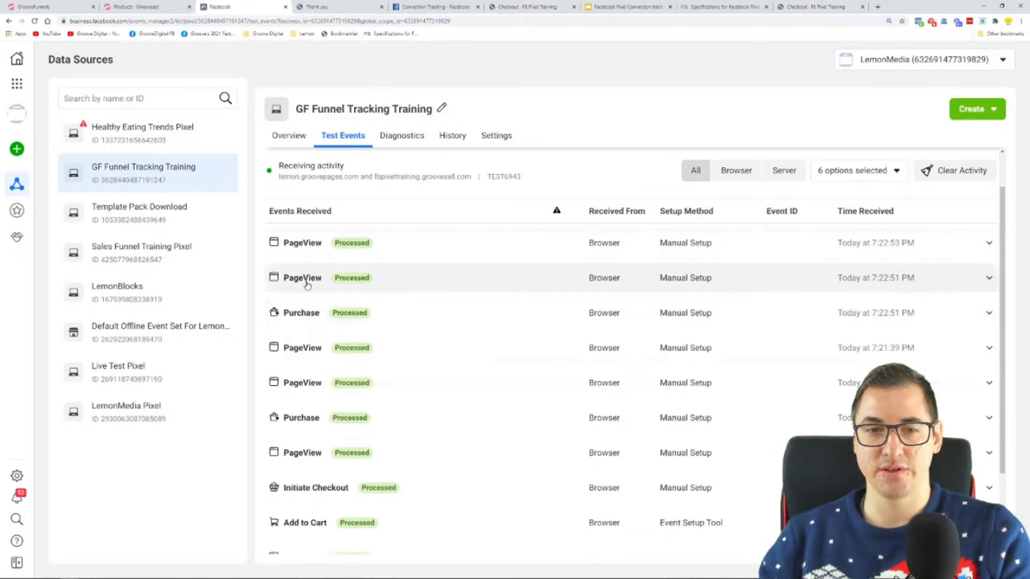
{"action": "double_click", "coordinate": [304, 279]}
{"action": "left_click", "coordinate": [309, 312]}
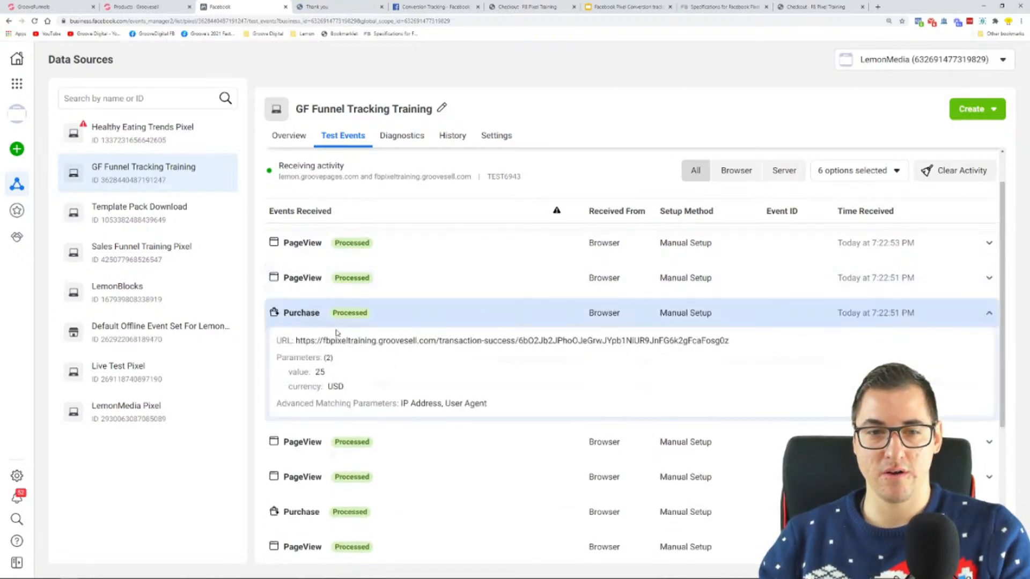
{"action": "left_click_drag", "start_coordinate": [328, 373], "coordinate": [313, 374]}
{"action": "double_click", "coordinate": [340, 386]}
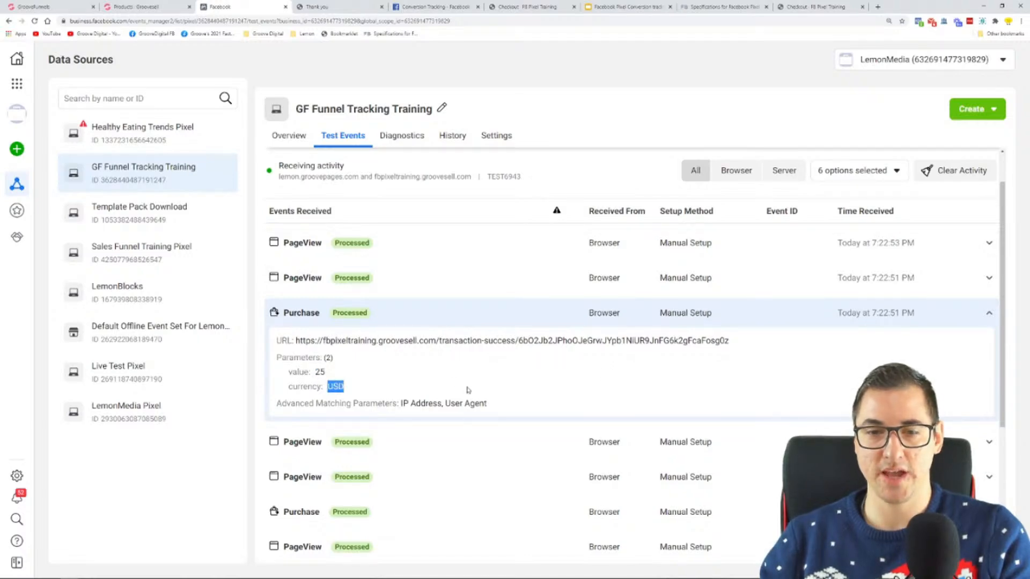
{"action": "left_click", "coordinate": [362, 313]}
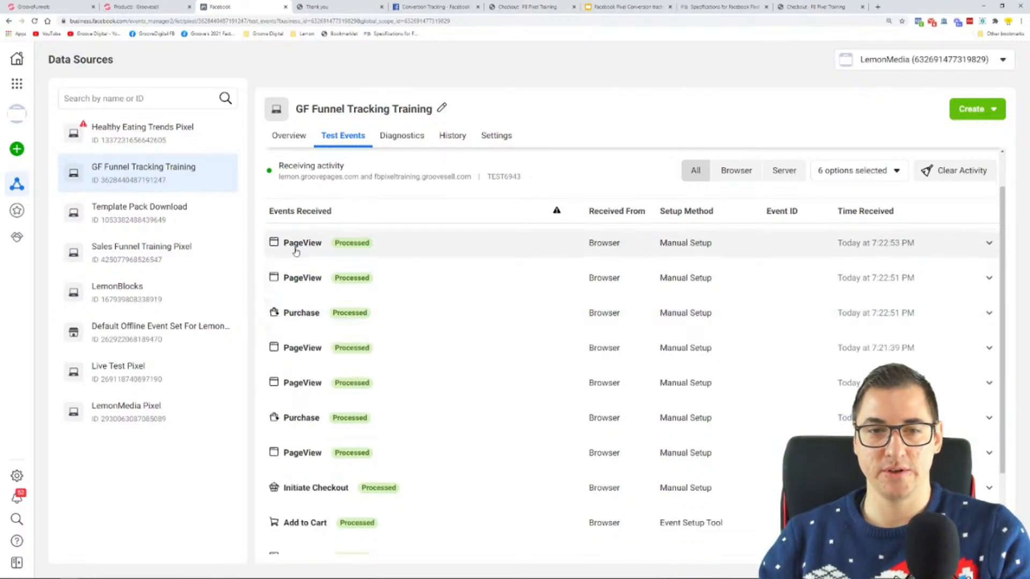
Look through the funnel's thank-you page
{"action": "left_click", "coordinate": [329, 7]}
{"action": "scroll", "coordinate": [517, 264], "scroll_direction": "down", "scroll_amount": 8}
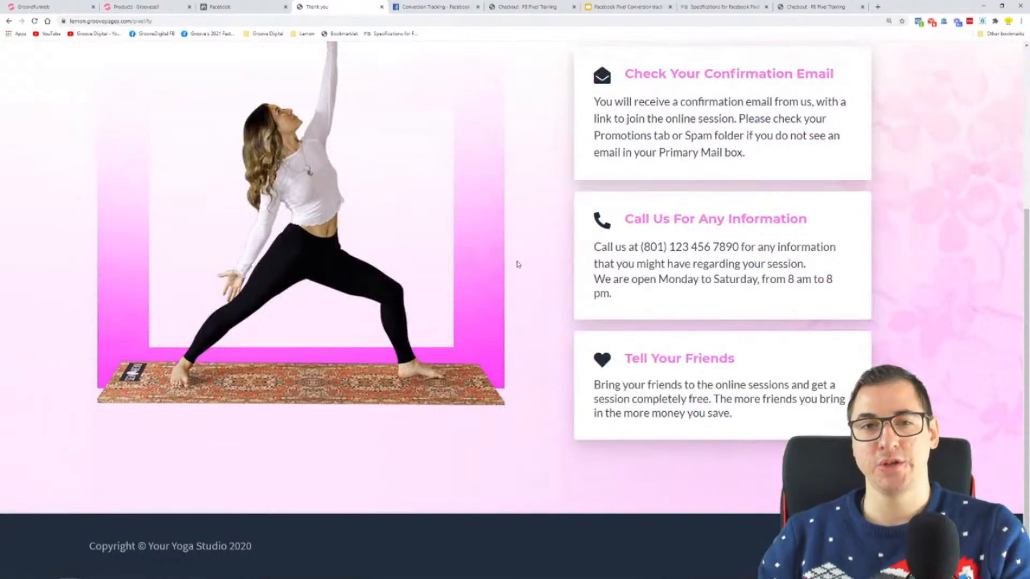
{"action": "scroll", "coordinate": [523, 251], "scroll_direction": "up", "scroll_amount": 5}
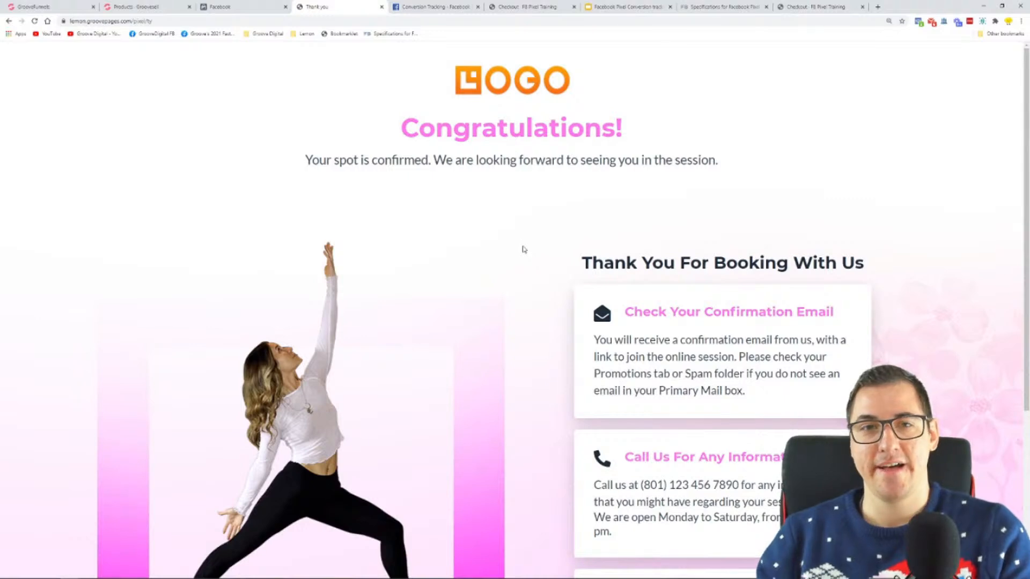
Review the complete list of test events received for the GF Funnel Tracking Training pixel, from the opt-in's PageView to the last one
{"action": "left_click", "coordinate": [230, 7]}
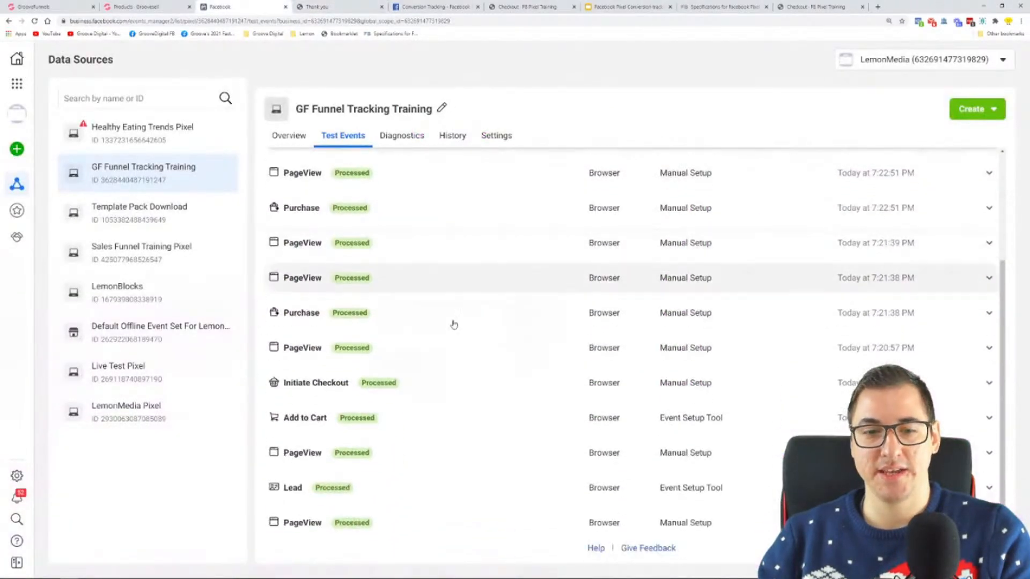
{"action": "left_click", "coordinate": [328, 141]}
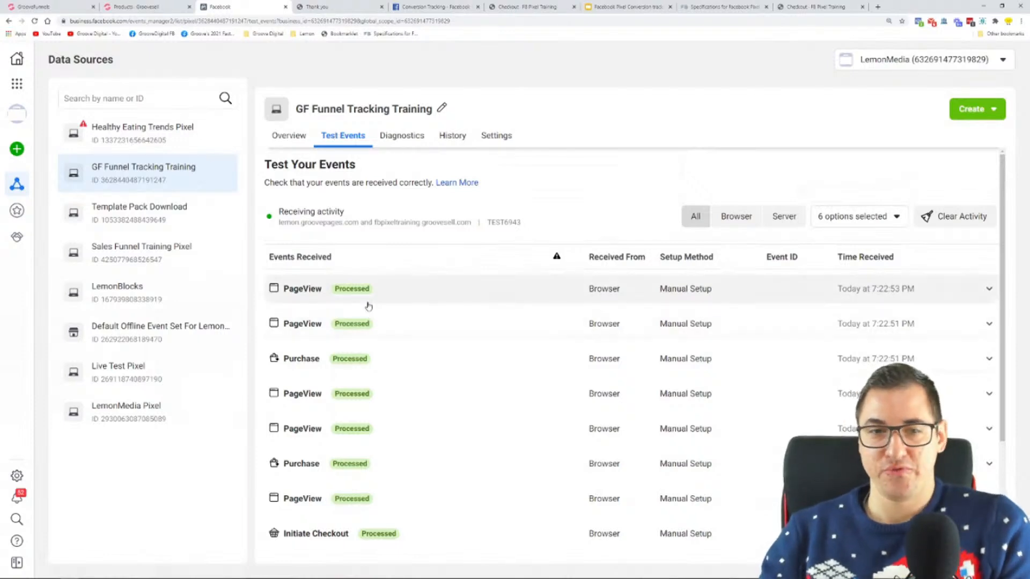
{"action": "scroll", "coordinate": [361, 298], "scroll_direction": "down", "scroll_amount": 3}
{"action": "scroll", "coordinate": [362, 299], "scroll_direction": "up", "scroll_amount": 3}
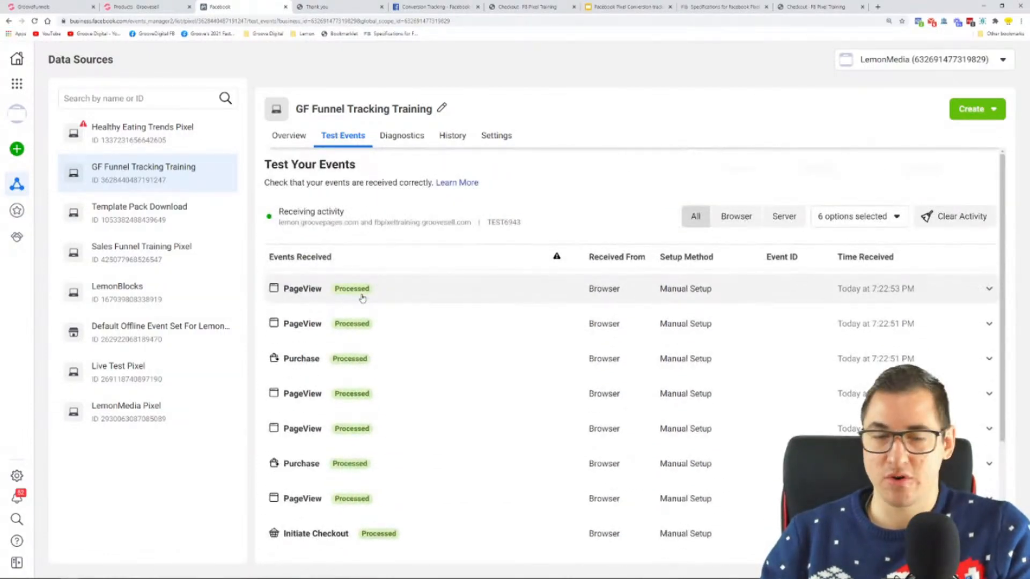
{"action": "key", "text": "ctrl+minus"}
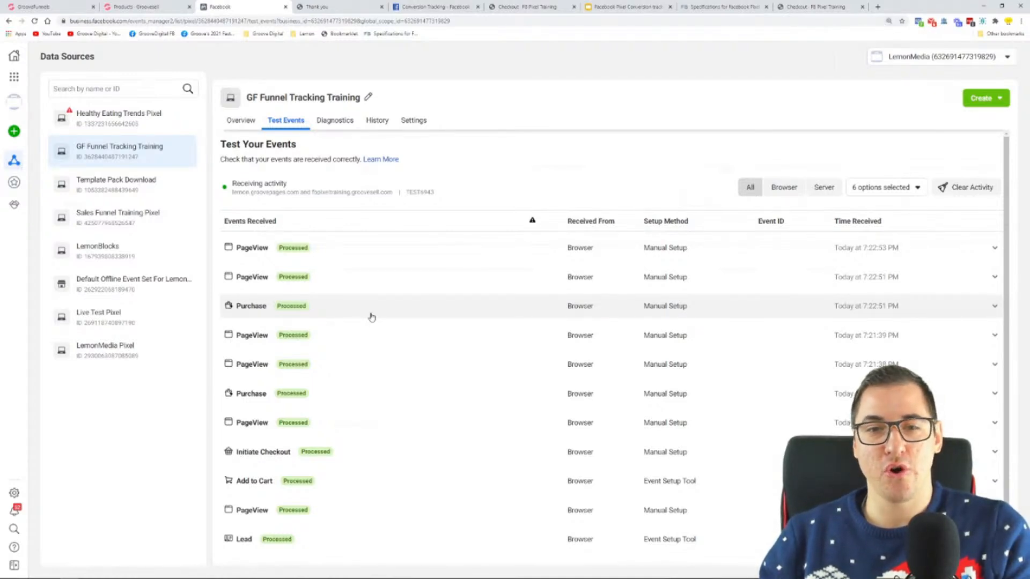
{"action": "scroll", "coordinate": [371, 316], "scroll_direction": "down", "scroll_amount": 1}
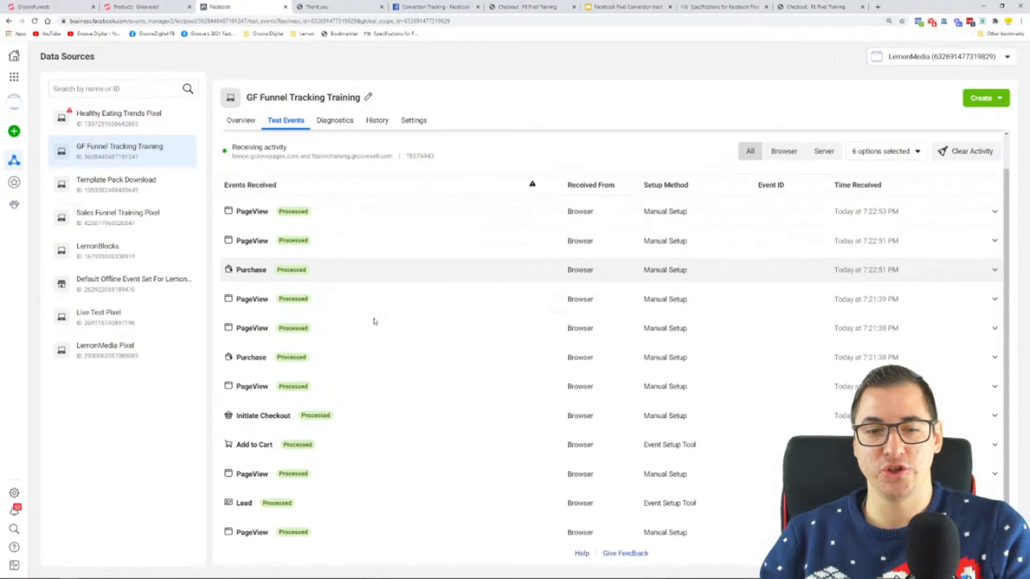
Switch to Microsoft Whiteboard, review the funnel diagram from Opt In to Thank You with its events, and minimize it
{"action": "key", "text": "super"}
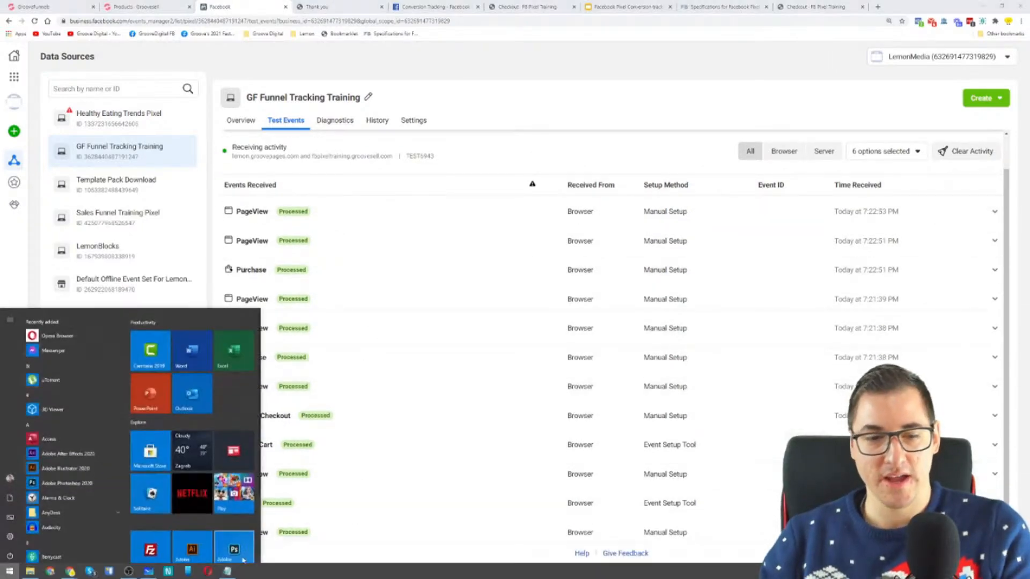
{"action": "left_click", "coordinate": [150, 572]}
{"action": "left_click_drag", "start_coordinate": [169, 390], "coordinate": [246, 391]}
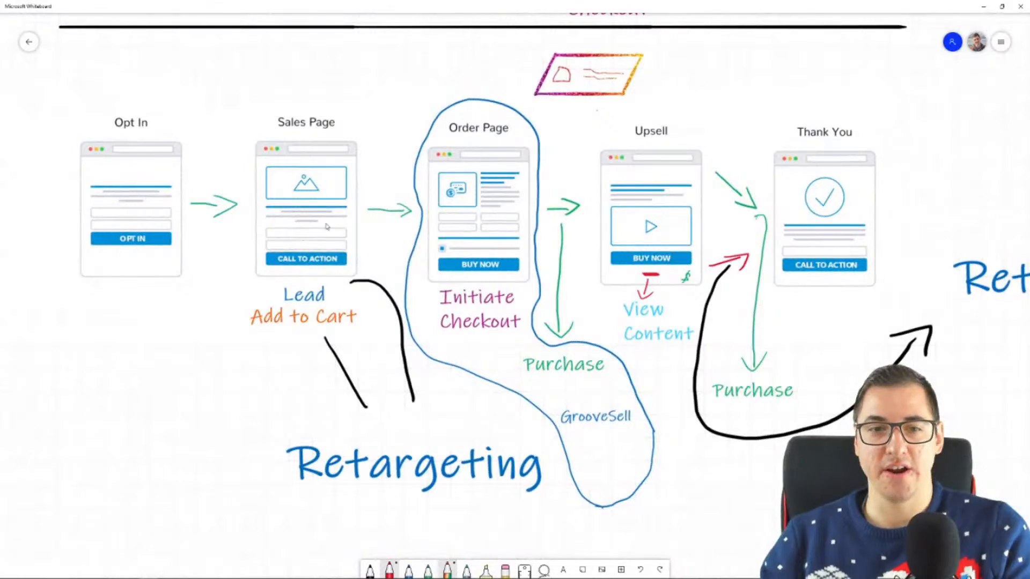
{"action": "left_click_drag", "start_coordinate": [845, 505], "coordinate": [741, 486]}
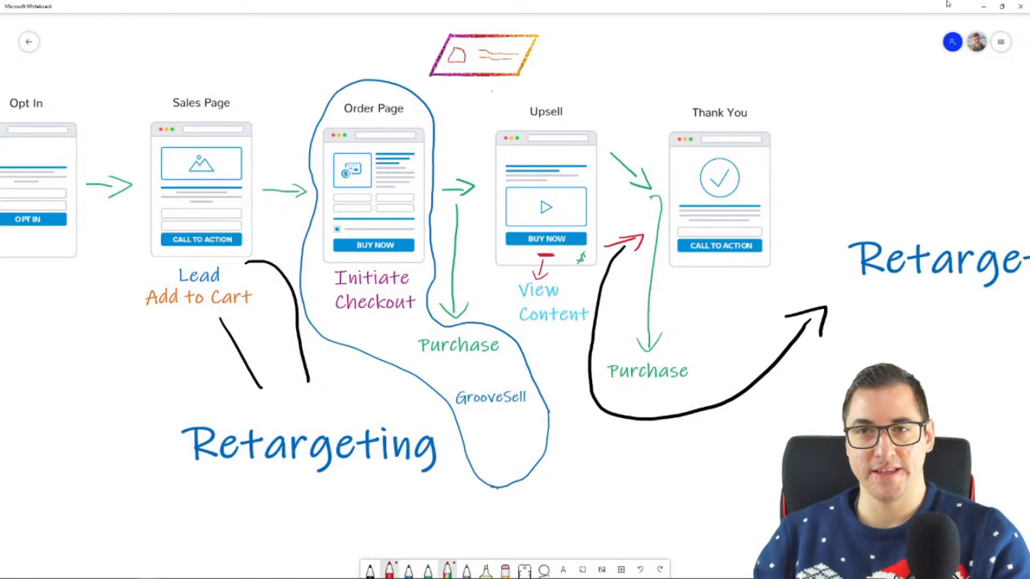
{"action": "left_click", "coordinate": [984, 7]}
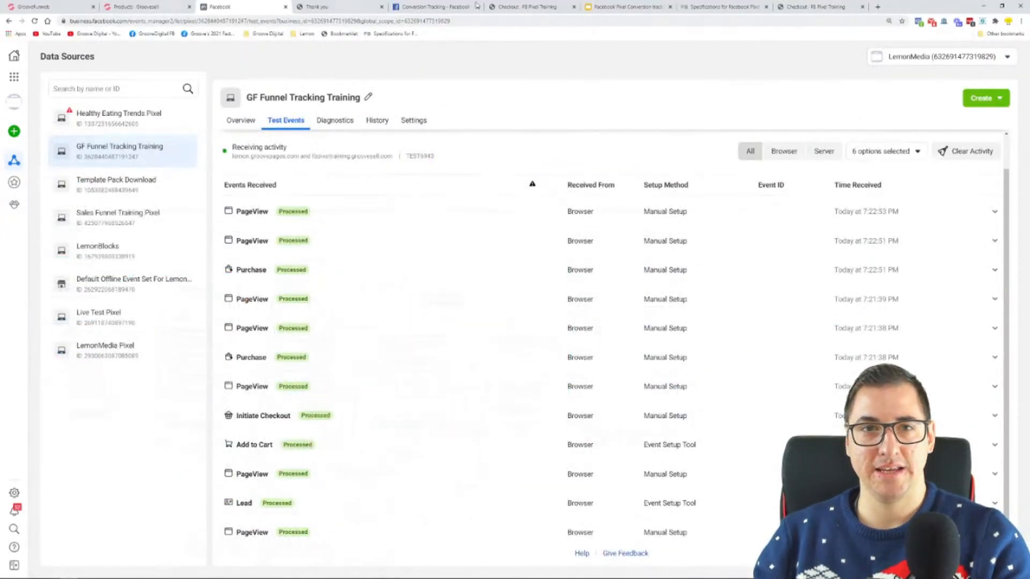
Switch to the conversion tracking presentation and highlight the words "using code" on the Step 5 slide
{"action": "left_click", "coordinate": [622, 6]}
{"action": "left_click", "coordinate": [597, 210]}
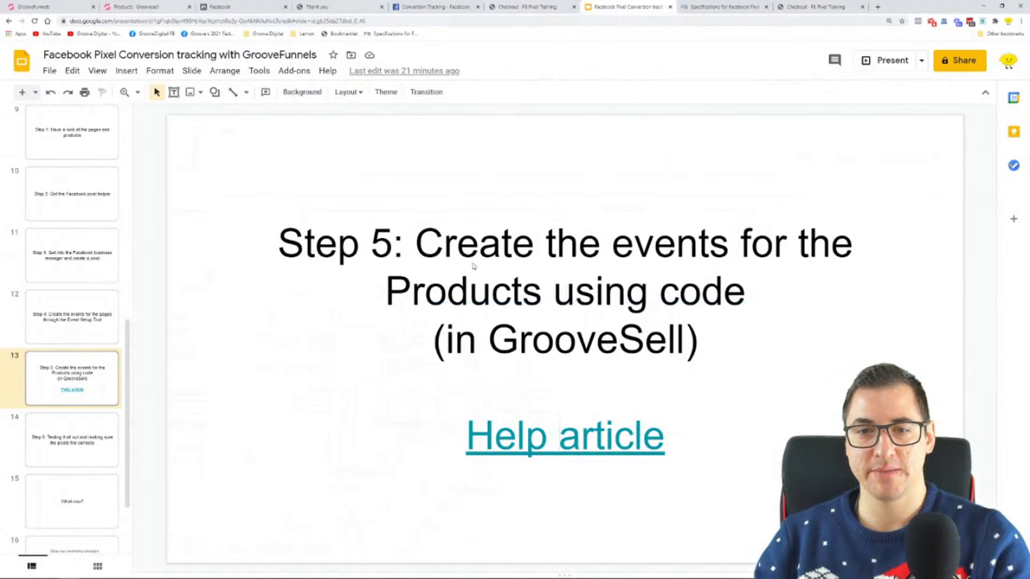
{"action": "left_click_drag", "start_coordinate": [553, 293], "coordinate": [725, 295]}
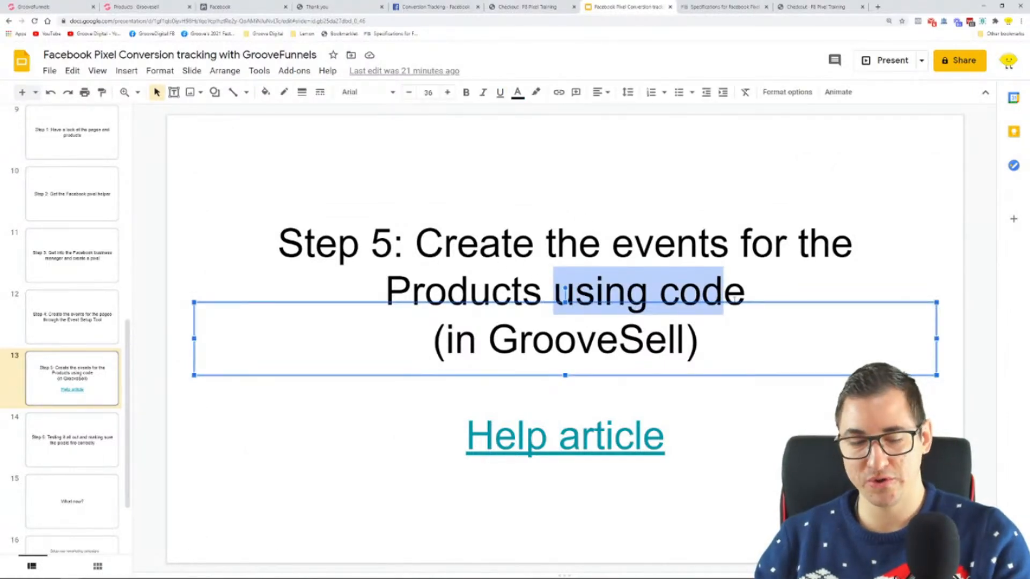
Switch to Notepad and look over the complete Facebook Pixel code with its Purchase event line
{"action": "key", "text": "super"}
{"action": "left_click", "coordinate": [235, 572]}
{"action": "left_click_drag", "start_coordinate": [624, 436], "coordinate": [268, 157]}
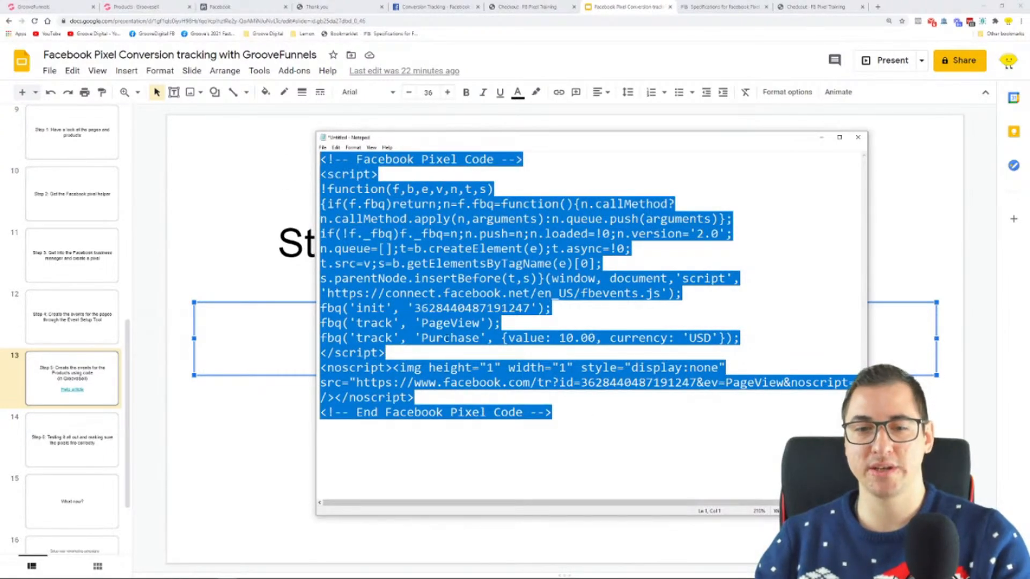
{"action": "left_click", "coordinate": [443, 337]}
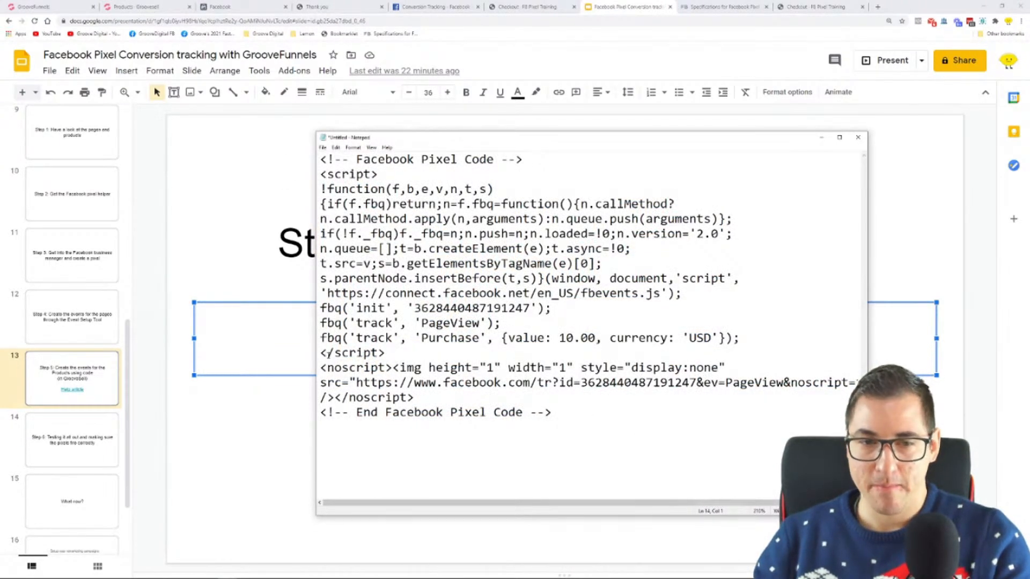
Insert an empty line above the closing script tag, and highlight the fbq call that starts the Purchase event line
{"action": "mouse_move", "coordinate": [320, 353]}
{"action": "left_mouse_down"}
{"action": "mouse_move", "coordinate": [402, 354]}
{"action": "mouse_move", "coordinate": [320, 353]}
{"action": "left_mouse_up"}
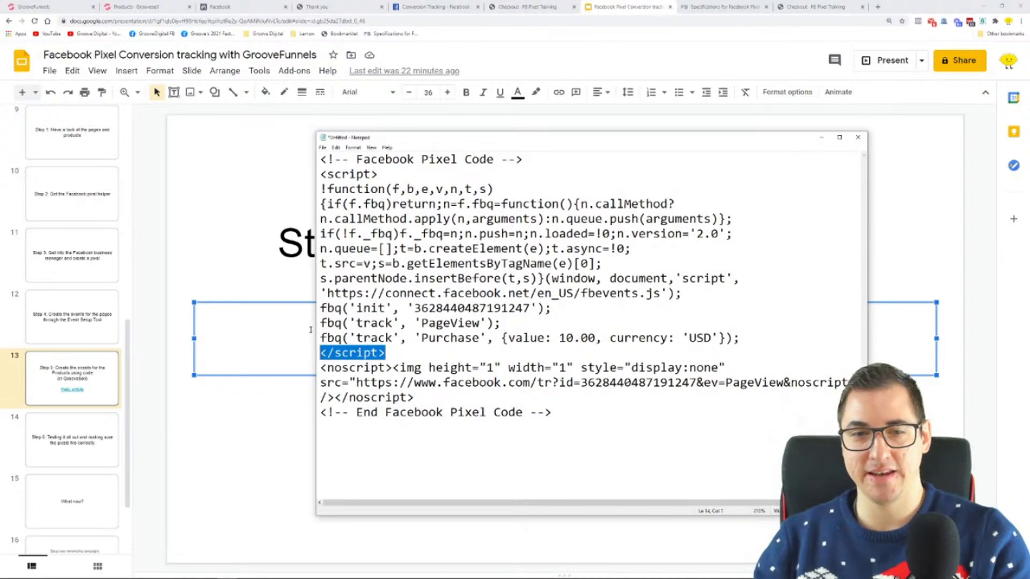
{"action": "left_click", "coordinate": [318, 354]}
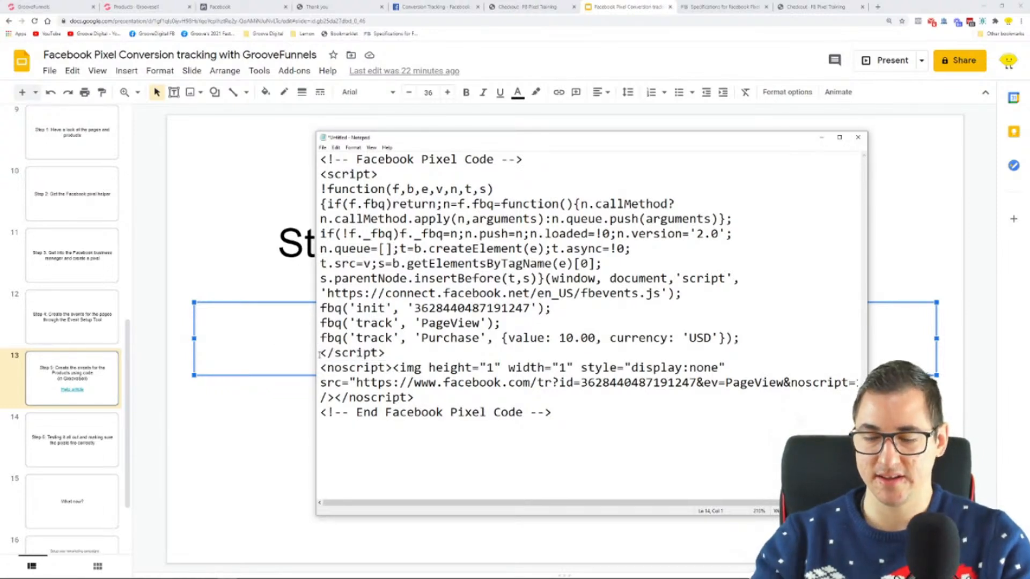
{"action": "key", "text": "Return"}
{"action": "left_click_drag", "start_coordinate": [762, 341], "coordinate": [602, 342]}
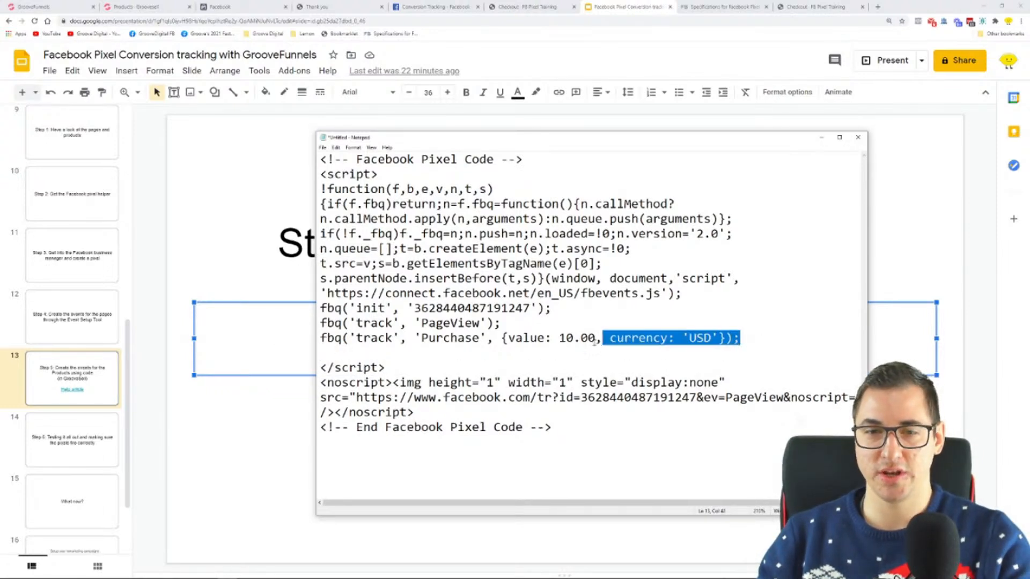
{"action": "left_click", "coordinate": [319, 352]}
{"action": "left_click_drag", "start_coordinate": [320, 340], "coordinate": [342, 339]}
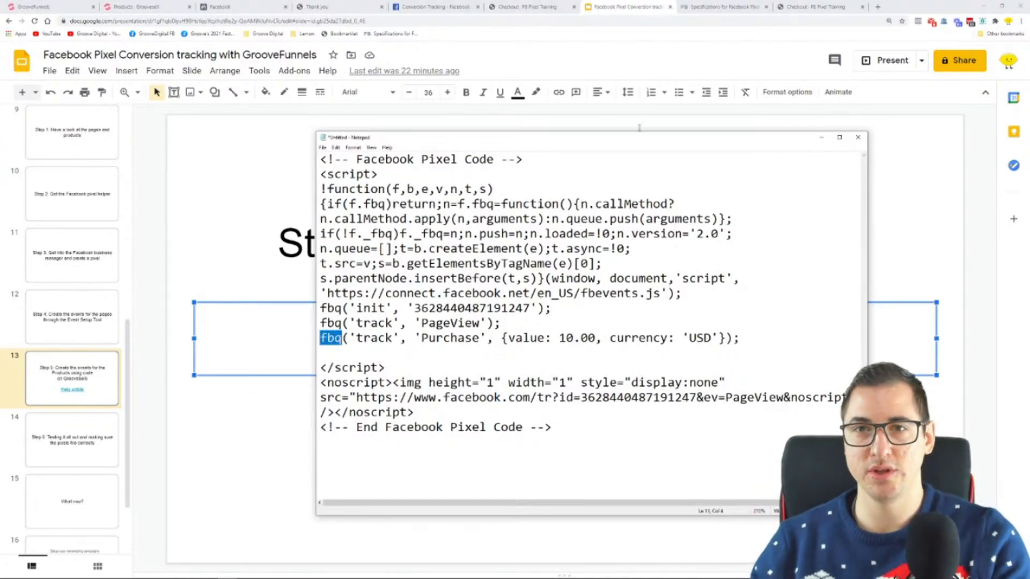
Switch to the Specifications for Facebook Pixel Standard Events article and examine the Start trial code's value and predicted_ltv parameters
{"action": "left_click", "coordinate": [722, 7]}
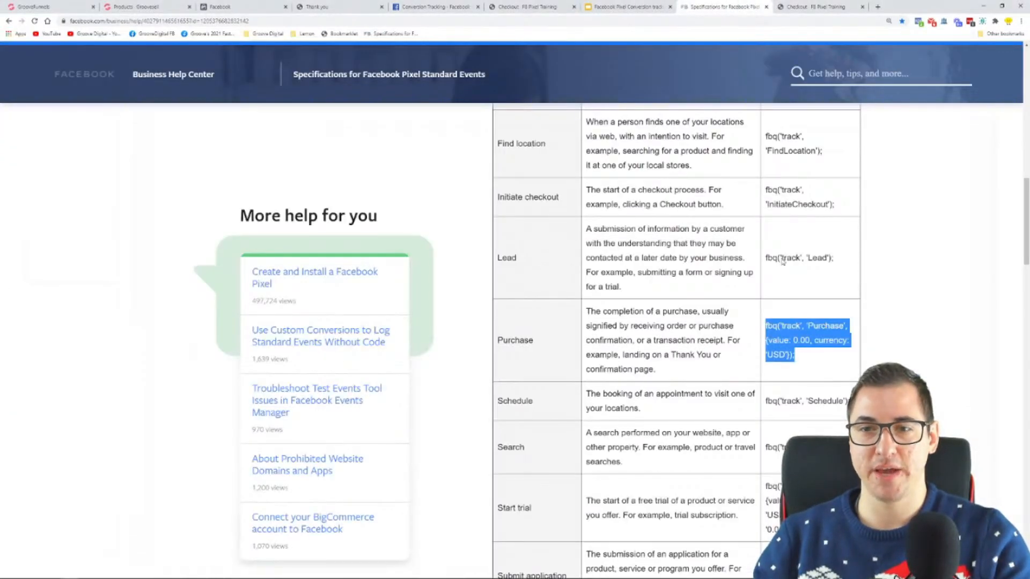
{"action": "scroll", "coordinate": [835, 344], "scroll_direction": "down", "scroll_amount": 4}
{"action": "left_click_drag", "start_coordinate": [848, 372], "coordinate": [756, 346]}
{"action": "left_click", "coordinate": [810, 318]}
{"action": "scroll", "coordinate": [735, 284], "scroll_direction": "up", "scroll_amount": 2}
{"action": "scroll", "coordinate": [804, 343], "scroll_direction": "down", "scroll_amount": 2}
{"action": "left_click_drag", "start_coordinate": [799, 324], "coordinate": [813, 287]}
{"action": "left_click", "coordinate": [797, 287]}
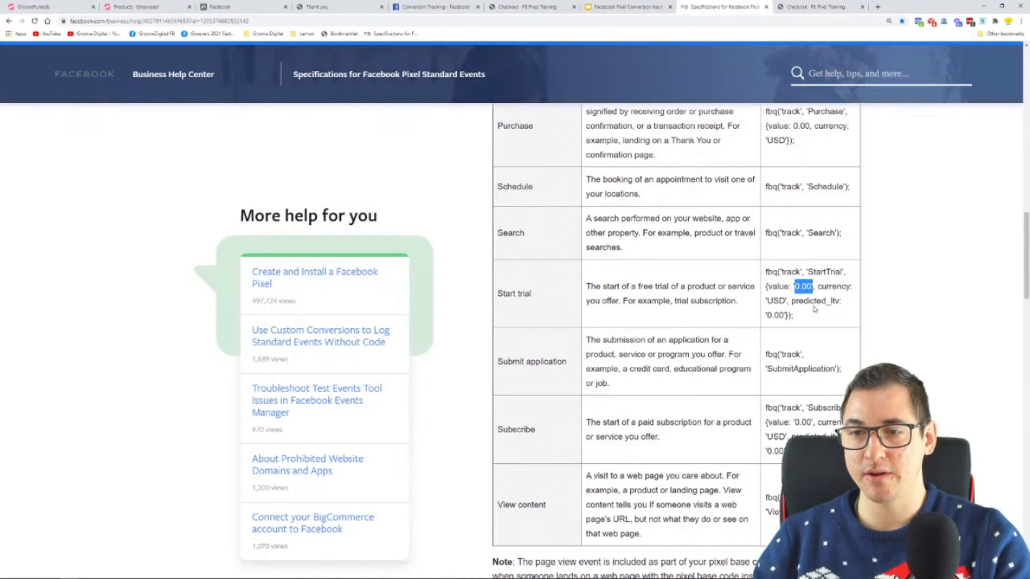
{"action": "left_click_drag", "start_coordinate": [793, 301], "coordinate": [767, 316]}
Highlight the Purchase event's code, enlarge the article, and examine the remaining standard event codes through View content
{"action": "scroll", "coordinate": [821, 310], "scroll_direction": "up", "scroll_amount": 3}
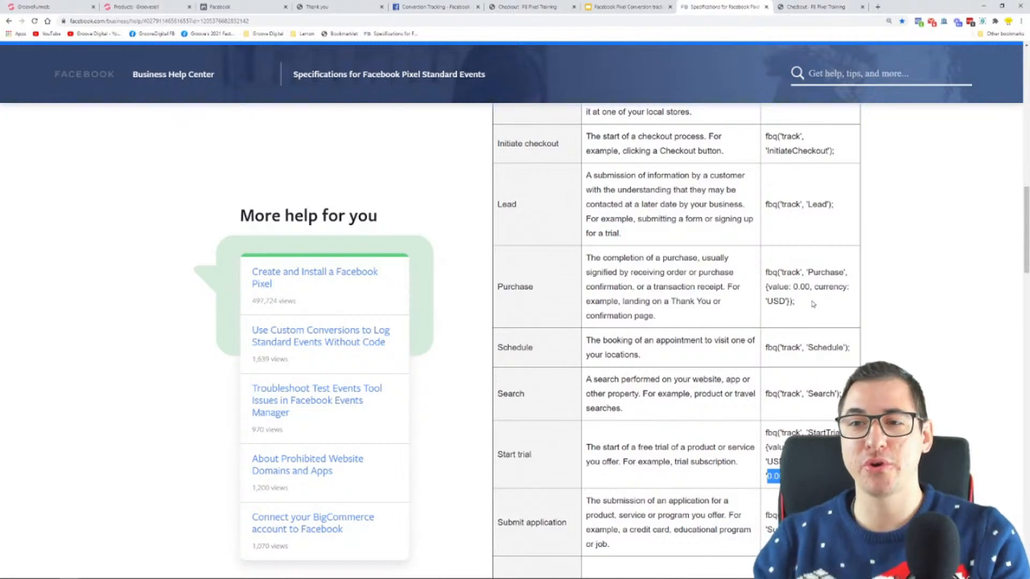
{"action": "left_click", "coordinate": [787, 304]}
{"action": "triple_click", "coordinate": [787, 304]}
{"action": "key", "text": "ctrl+plus"}
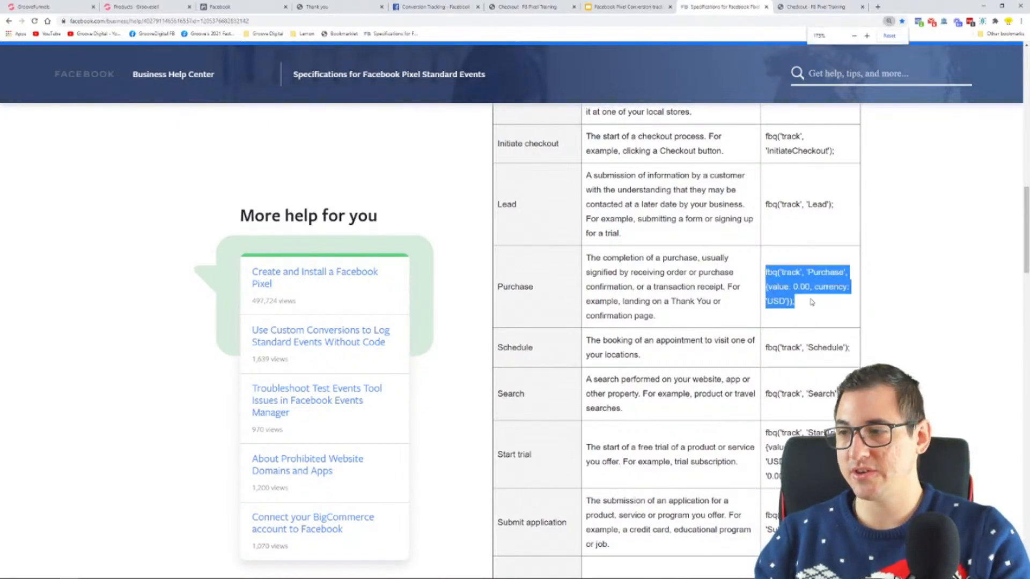
{"action": "scroll", "coordinate": [853, 193], "scroll_direction": "down", "scroll_amount": 3}
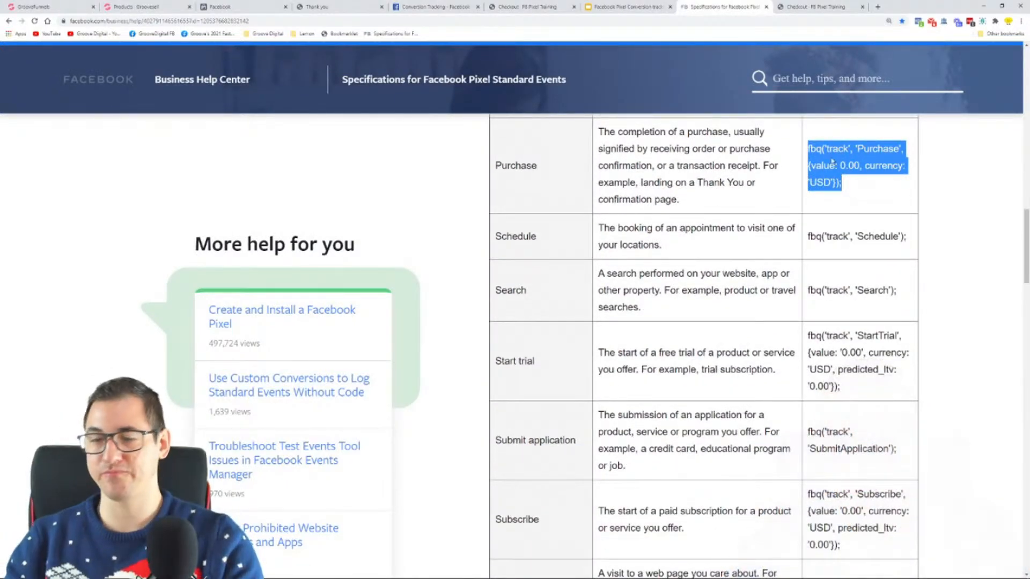
{"action": "scroll", "coordinate": [863, 176], "scroll_direction": "down", "scroll_amount": 3}
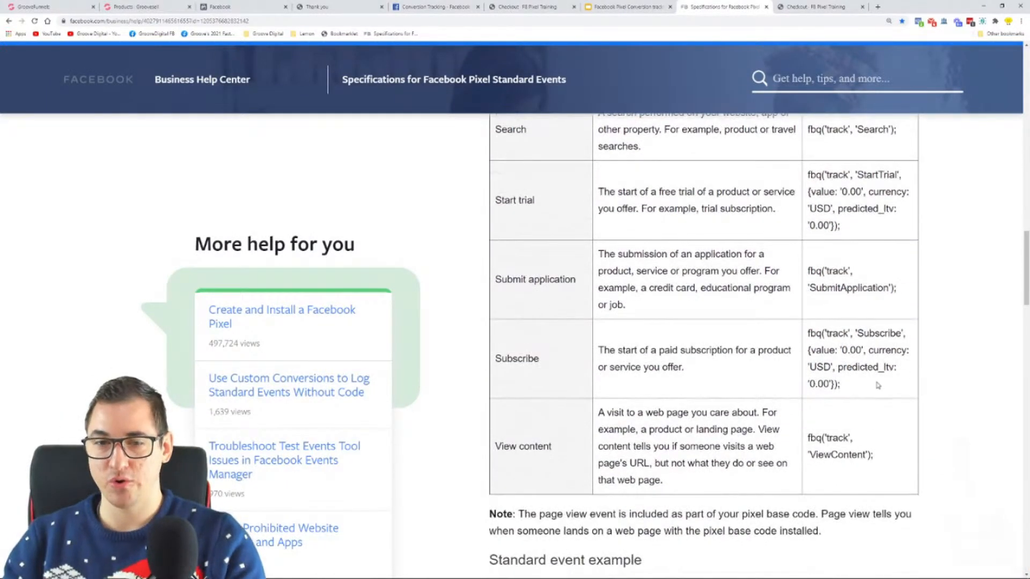
Highlight the Subscribe code's value and predicted_ltv amounts, and return to the start of the standard events table
{"action": "left_click_drag", "start_coordinate": [814, 344], "coordinate": [863, 352]}
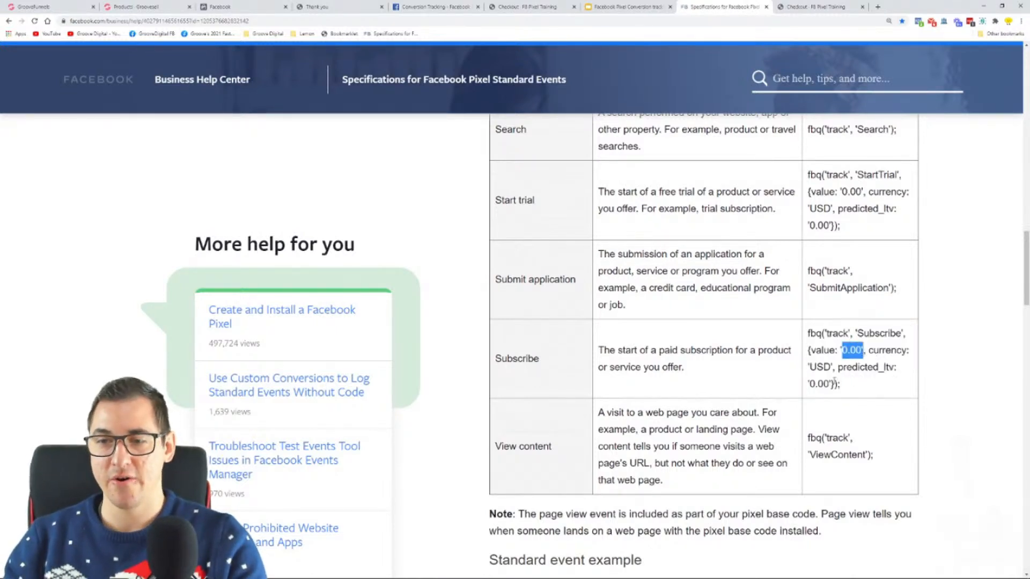
{"action": "left_click_drag", "start_coordinate": [829, 384], "coordinate": [809, 384]}
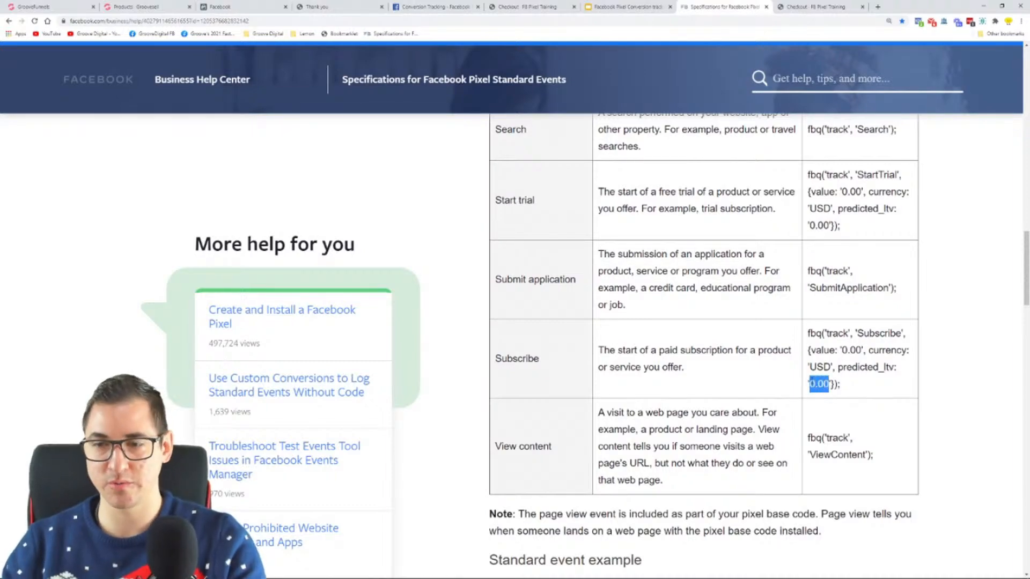
{"action": "scroll", "coordinate": [859, 372], "scroll_direction": "up", "scroll_amount": 10}
{"action": "scroll", "coordinate": [859, 372], "scroll_direction": "up", "scroll_amount": 10}
{"action": "scroll", "coordinate": [581, 279], "scroll_direction": "down", "scroll_amount": 5}
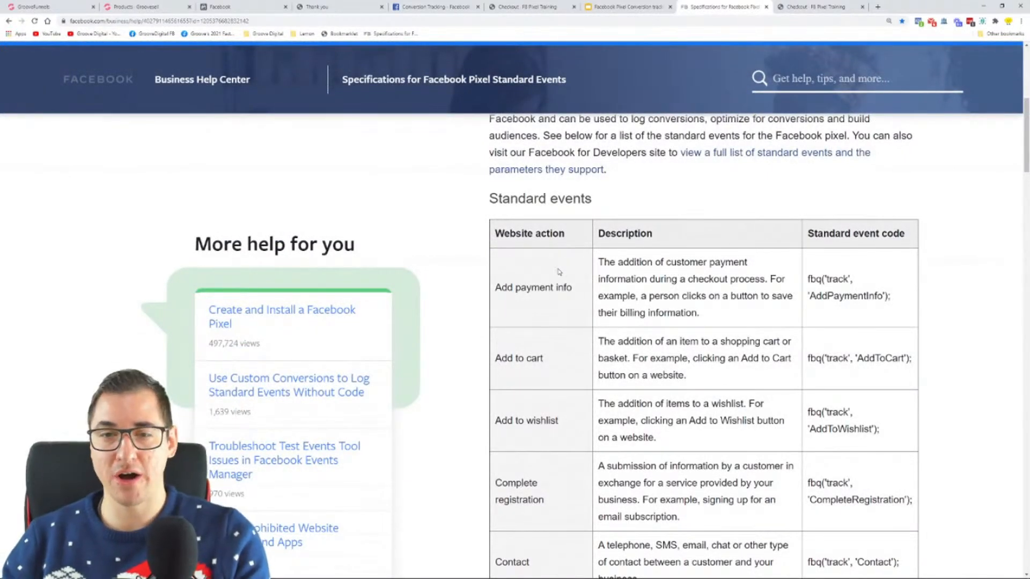
Examine the Add payment info, Add to cart and Complete registration rows, highlighting the Complete registration description and event code
{"action": "scroll", "coordinate": [633, 275], "scroll_direction": "down", "scroll_amount": 2}
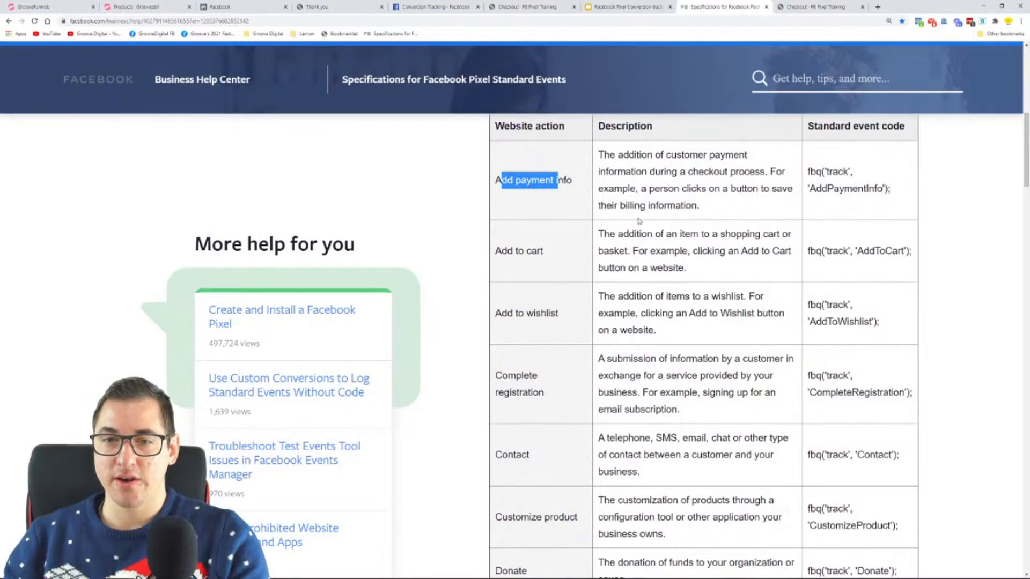
{"action": "left_click_drag", "start_coordinate": [598, 234], "coordinate": [686, 269]}
{"action": "scroll", "coordinate": [708, 265], "scroll_direction": "down", "scroll_amount": 2}
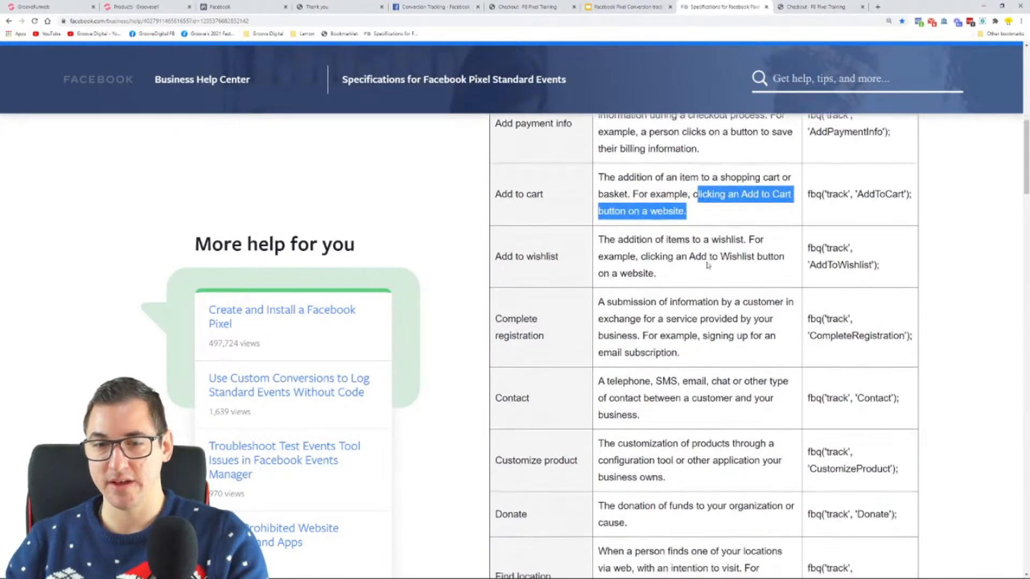
{"action": "left_click_drag", "start_coordinate": [599, 252], "coordinate": [763, 303]}
{"action": "left_click", "coordinate": [815, 305]}
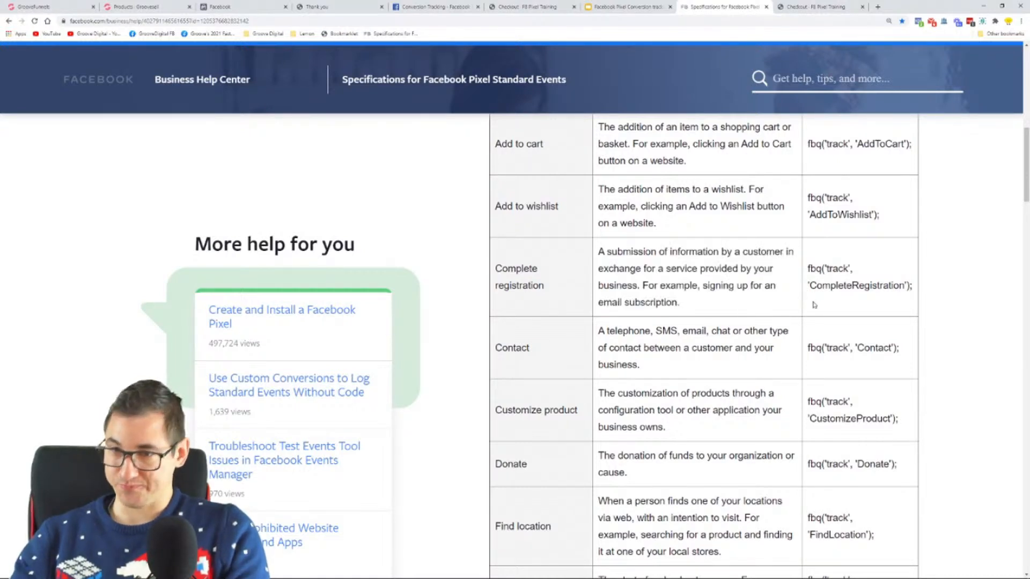
{"action": "left_click_drag", "start_coordinate": [809, 269], "coordinate": [777, 282]}
{"action": "left_click", "coordinate": [913, 295]}
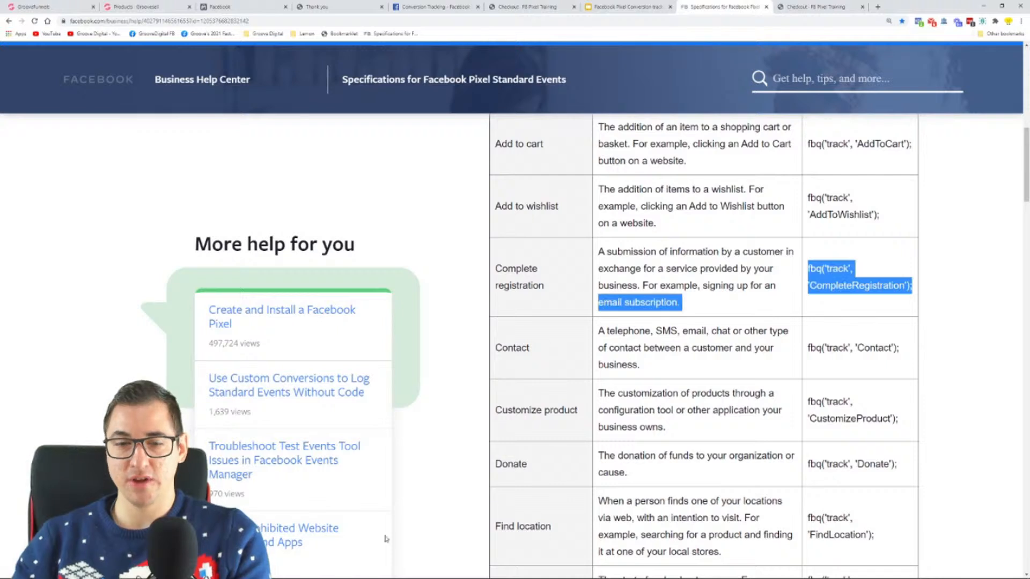
Switch to Notepad, highlight the closing script tag, and remove the empty line above it
{"action": "left_click", "coordinate": [236, 571]}
{"action": "left_click", "coordinate": [349, 367]}
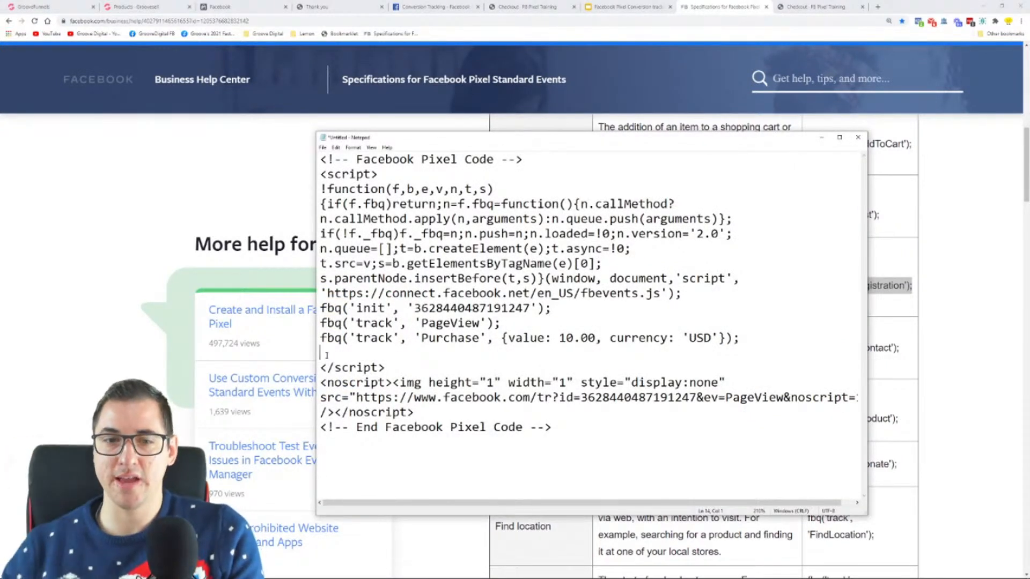
{"action": "left_click_drag", "start_coordinate": [321, 368], "coordinate": [387, 369]}
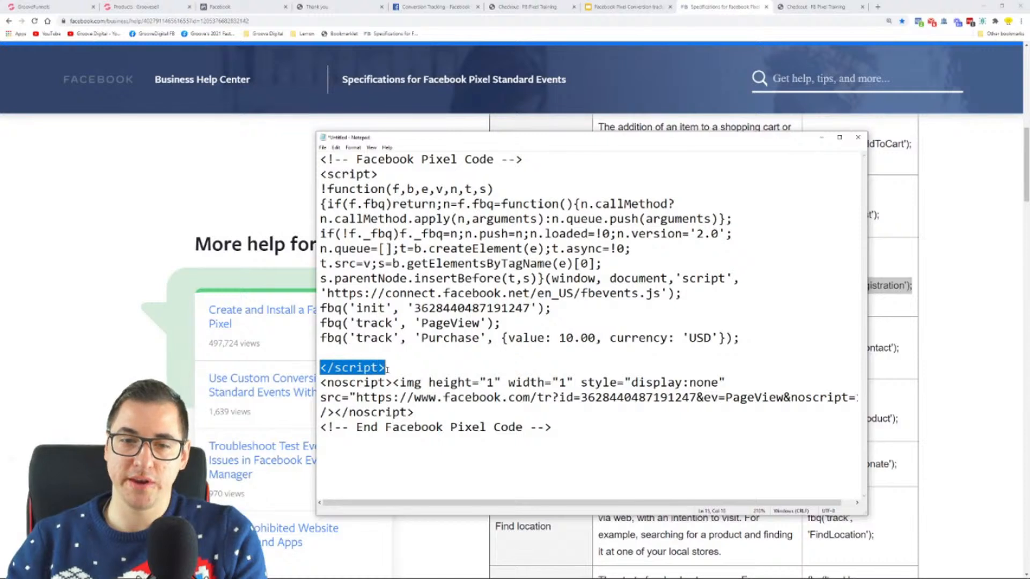
{"action": "left_click", "coordinate": [341, 353]}
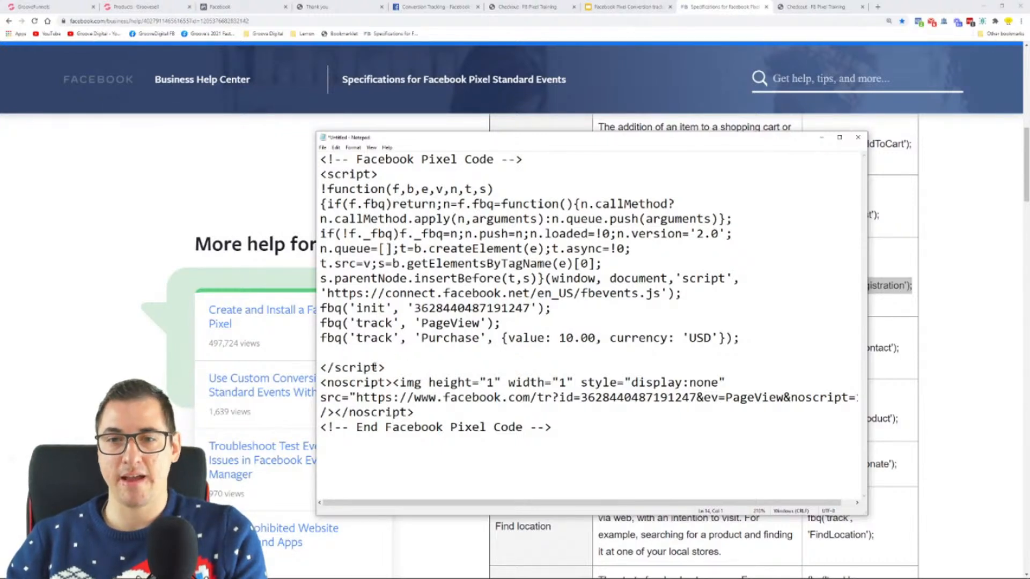
{"action": "key", "text": "Delete"}
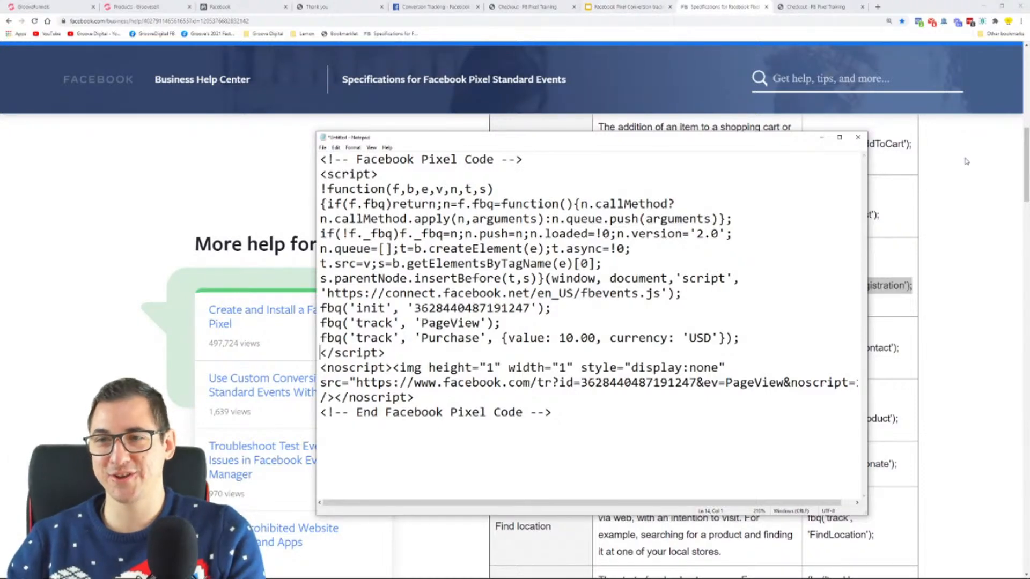
Return to the standard events article, reduce its zoom to 150%, and look over the table of event codes
{"action": "left_click", "coordinate": [986, 170]}
{"action": "key", "text": "ctrl+minus"}
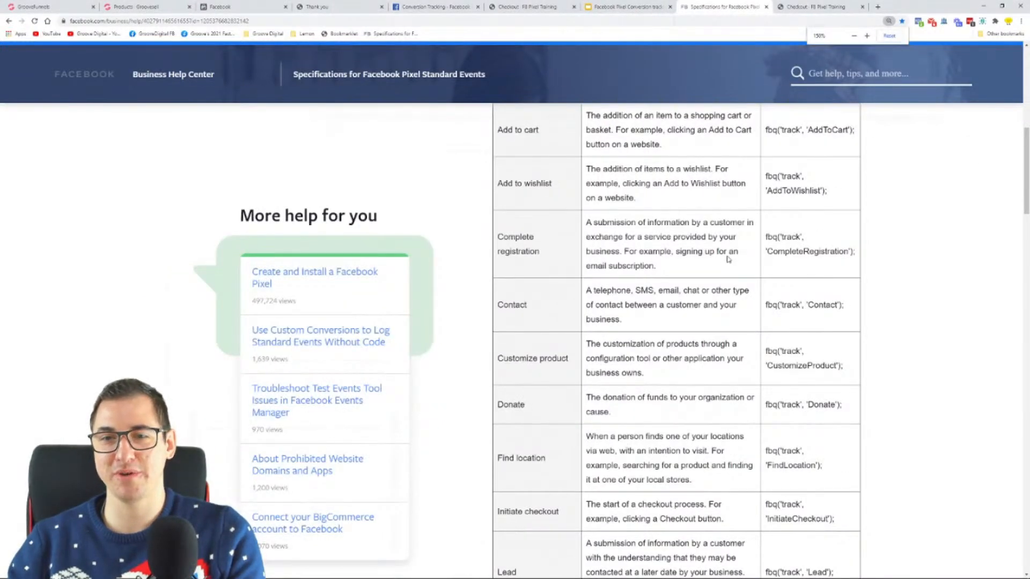
{"action": "scroll", "coordinate": [728, 259], "scroll_direction": "up", "scroll_amount": 5}
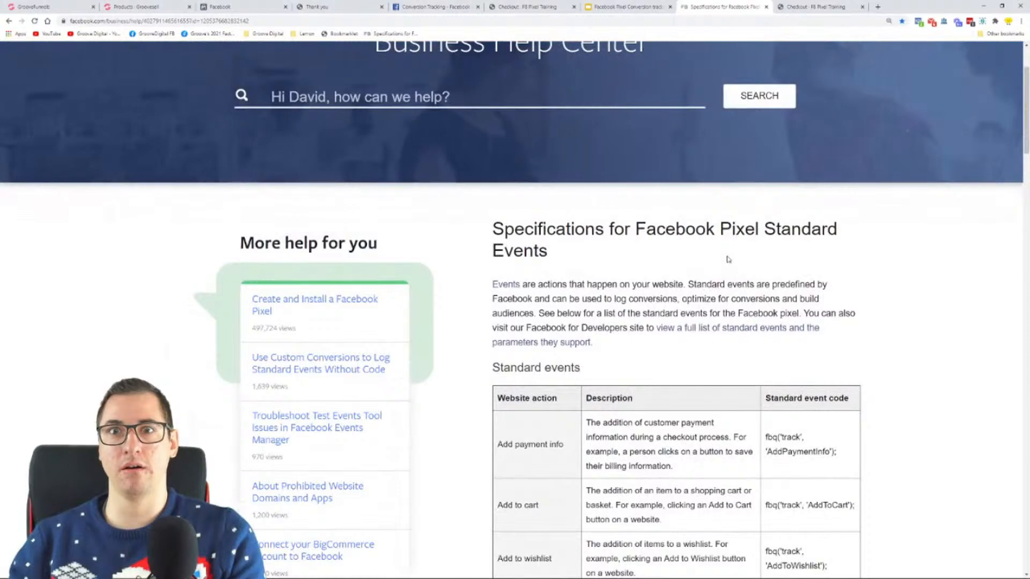
{"action": "scroll", "coordinate": [728, 259], "scroll_direction": "down", "scroll_amount": 5}
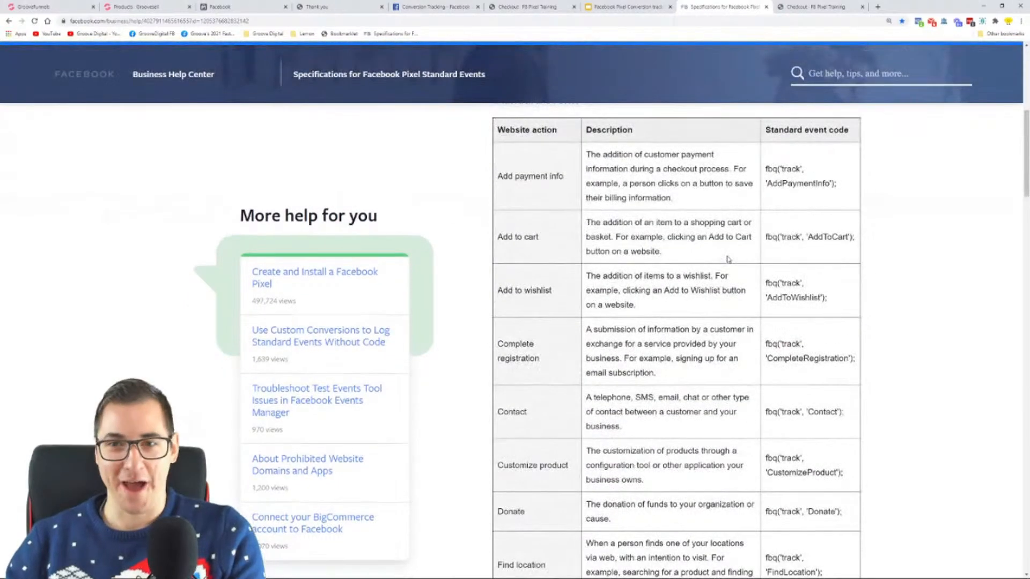
{"action": "scroll", "coordinate": [728, 259], "scroll_direction": "down", "scroll_amount": 5}
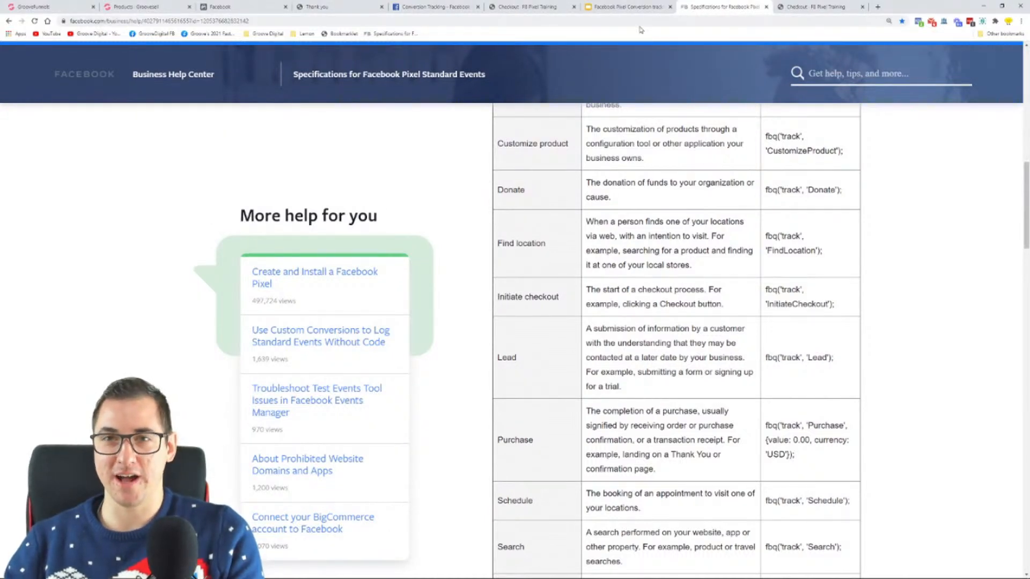
Switch to the Facebook Pixel Conversion tracking slides and highlight the Step 6 slide's text about testing the pixels
{"action": "left_click", "coordinate": [633, 6]}
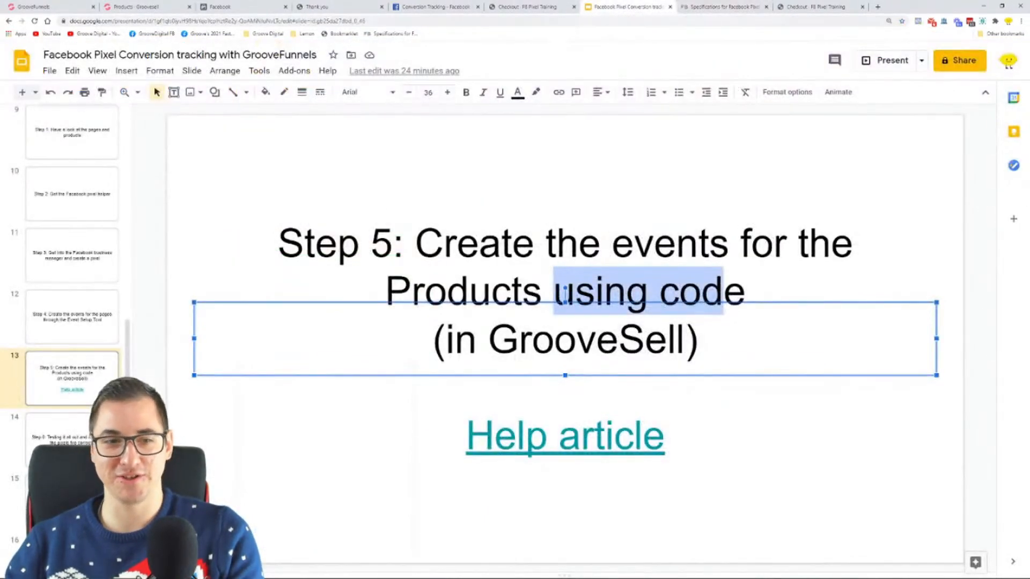
{"action": "left_click", "coordinate": [98, 437]}
{"action": "left_click_drag", "start_coordinate": [353, 317], "coordinate": [881, 348]}
{"action": "left_click", "coordinate": [388, 318]}
{"action": "left_click", "coordinate": [356, 318]}
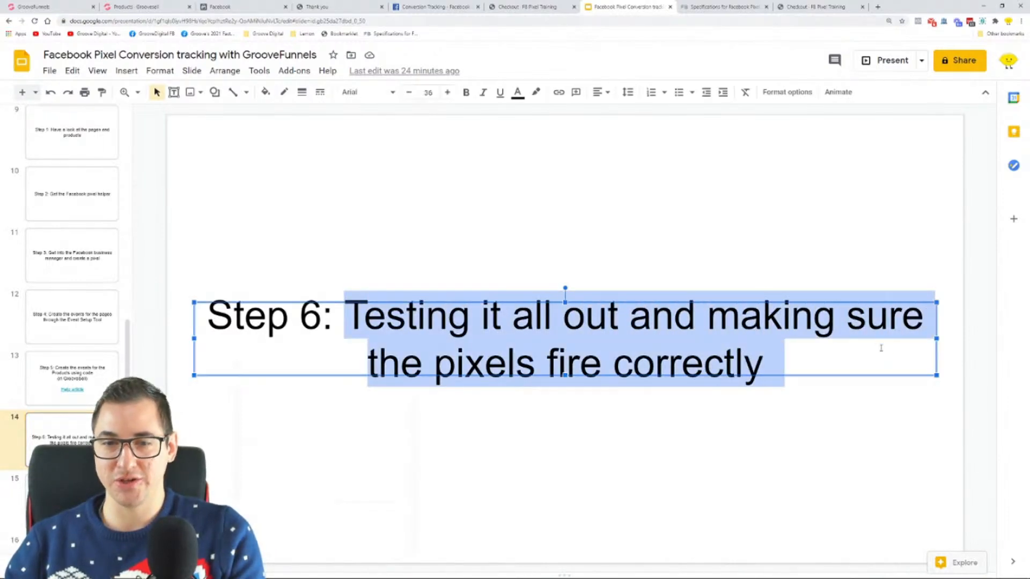
{"action": "left_click", "coordinate": [850, 365]}
Advance to the "What now?" slide, present it full screen, and end the presentation
{"action": "scroll", "coordinate": [578, 353], "scroll_direction": "down", "scroll_amount": 1}
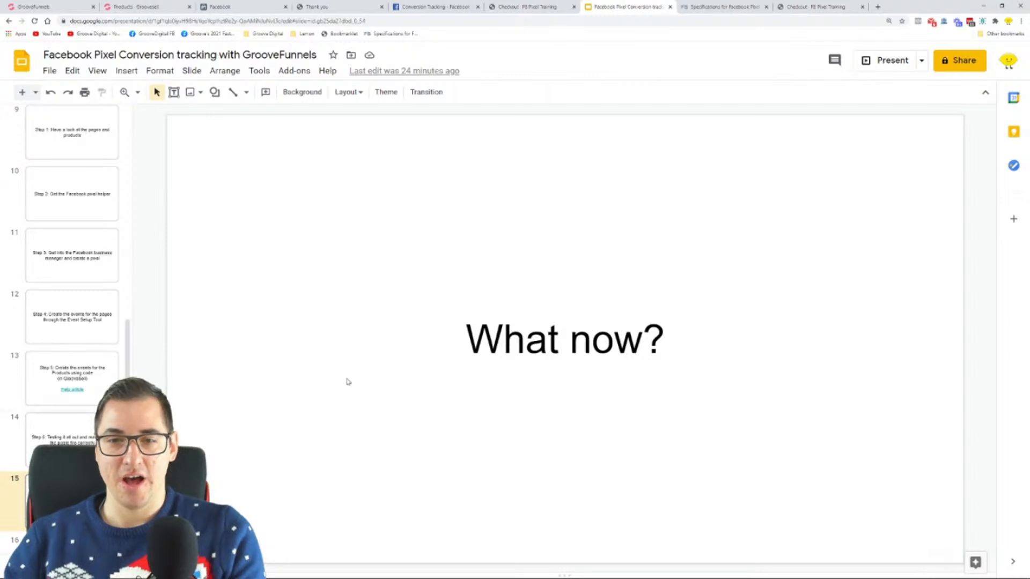
{"action": "left_click", "coordinate": [883, 63]}
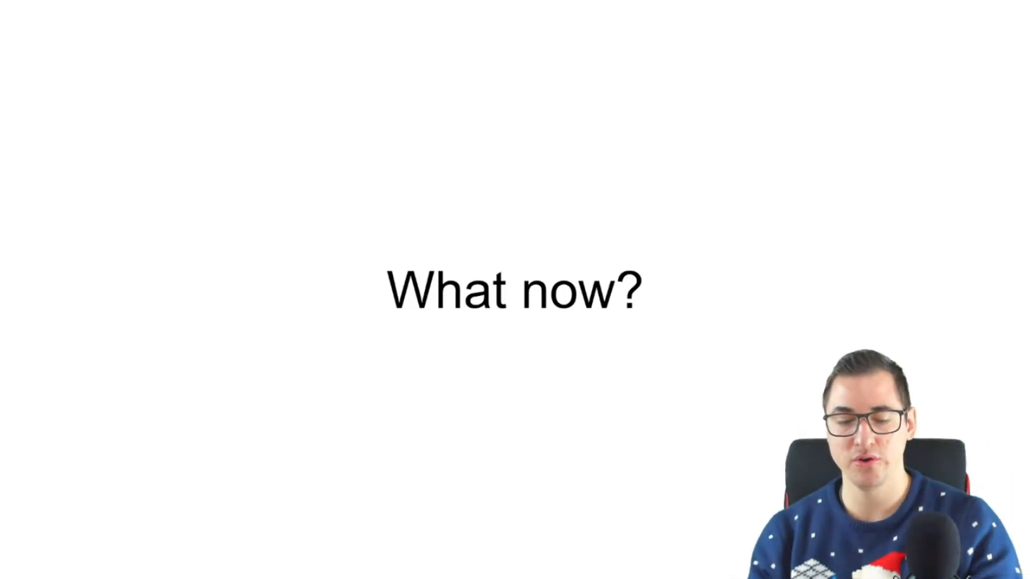
{"action": "key", "text": "Escape"}
Switch to Facebook Events Manager and open Analytics for the GF Funnel Tracking Training pixel
{"action": "left_click", "coordinate": [221, 7]}
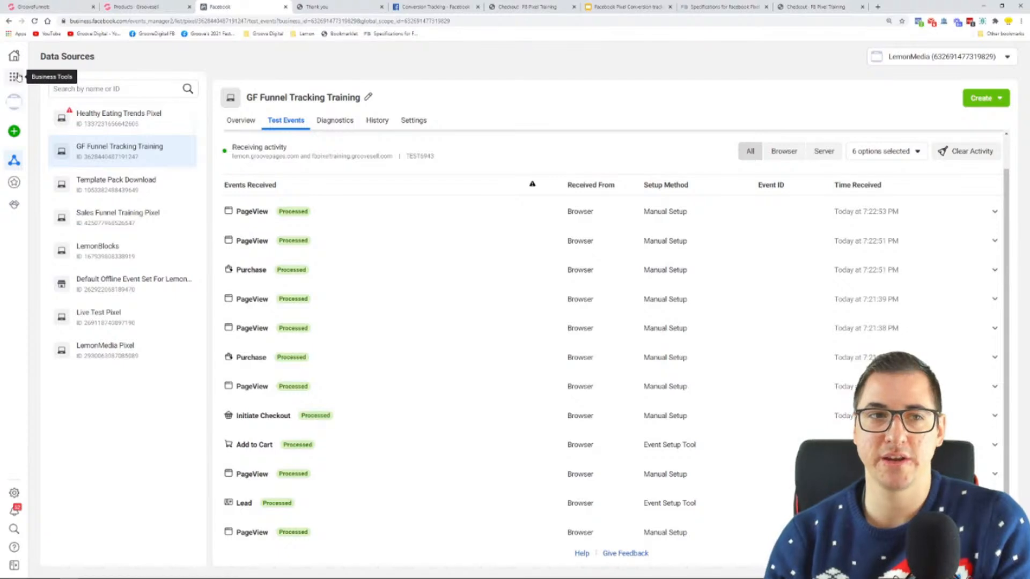
{"action": "mouse_move", "coordinate": [15, 210]}
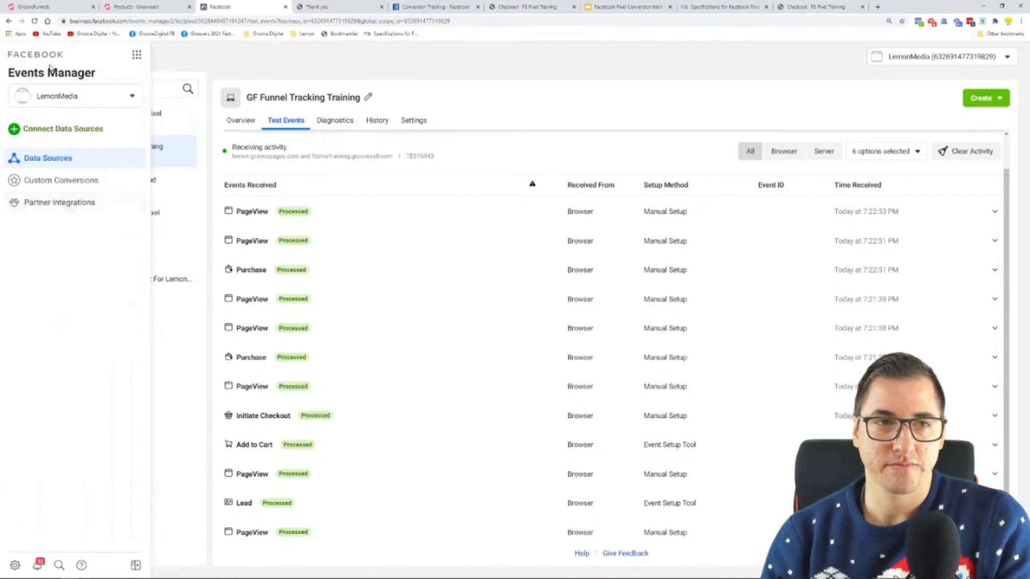
{"action": "left_click", "coordinate": [132, 57]}
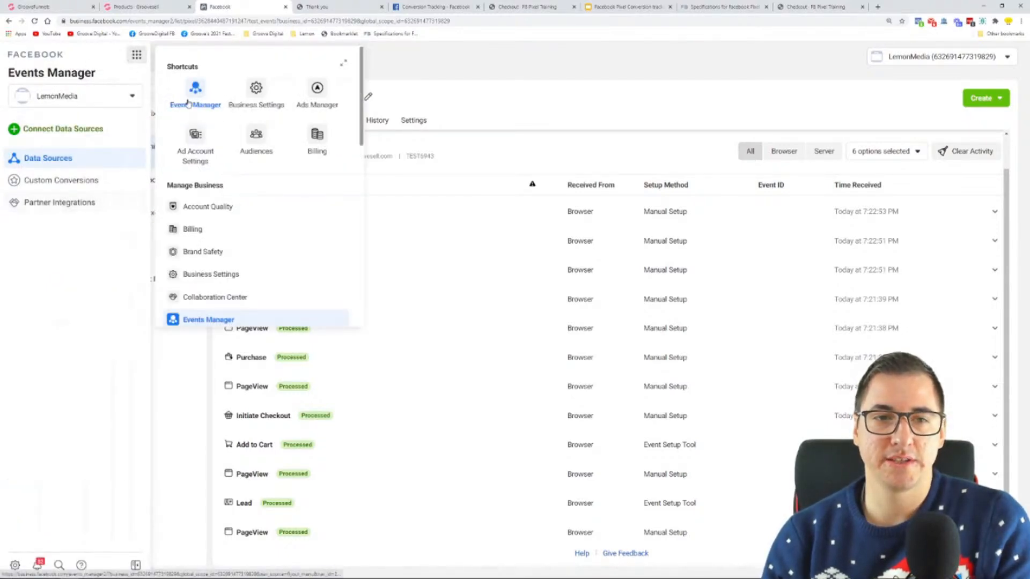
{"action": "scroll", "coordinate": [244, 130], "scroll_direction": "down", "scroll_amount": 4}
{"action": "scroll", "coordinate": [244, 129], "scroll_direction": "down", "scroll_amount": 3}
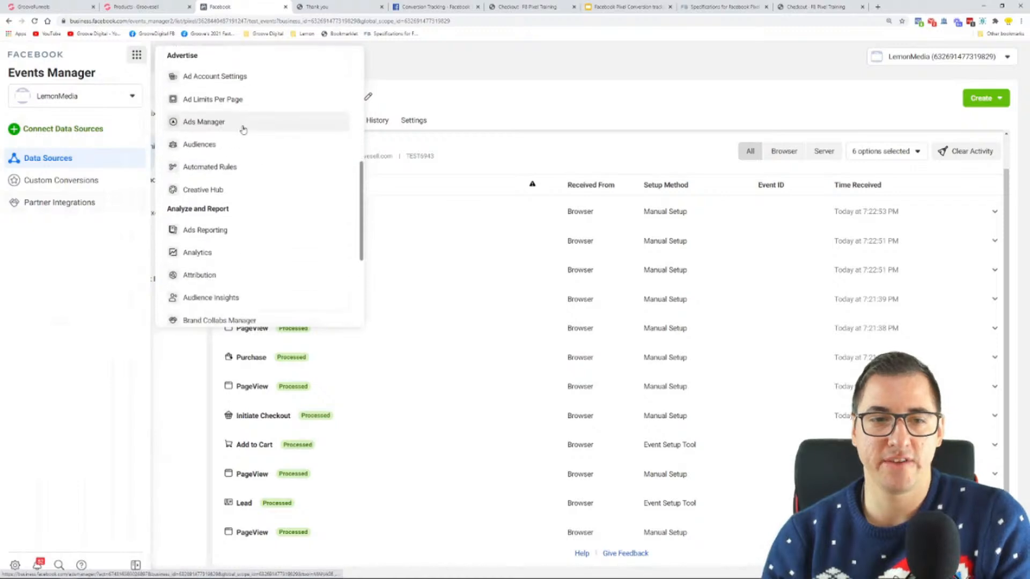
{"action": "left_click", "coordinate": [207, 206]}
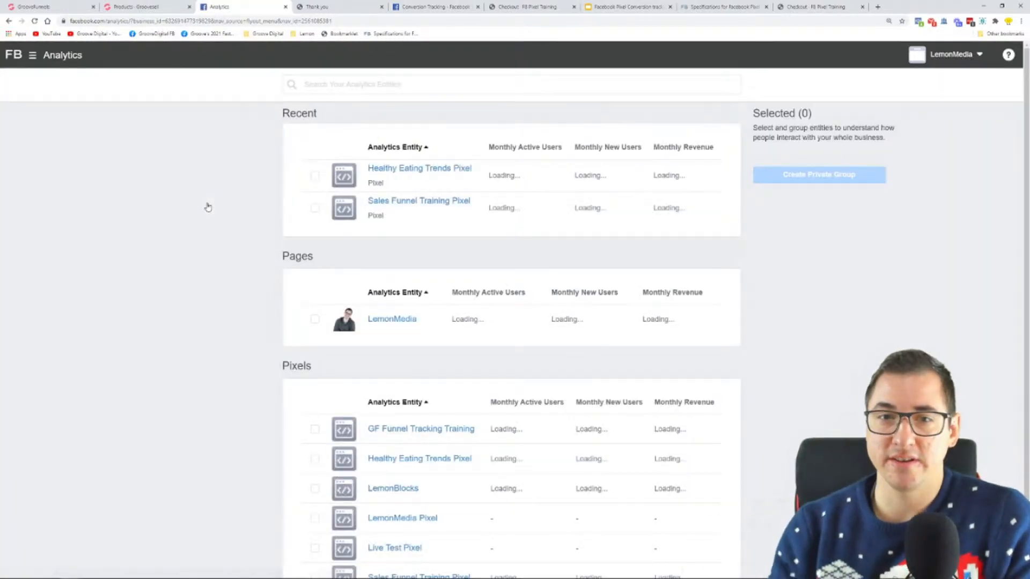
{"action": "scroll", "coordinate": [240, 268], "scroll_direction": "down", "scroll_amount": 1}
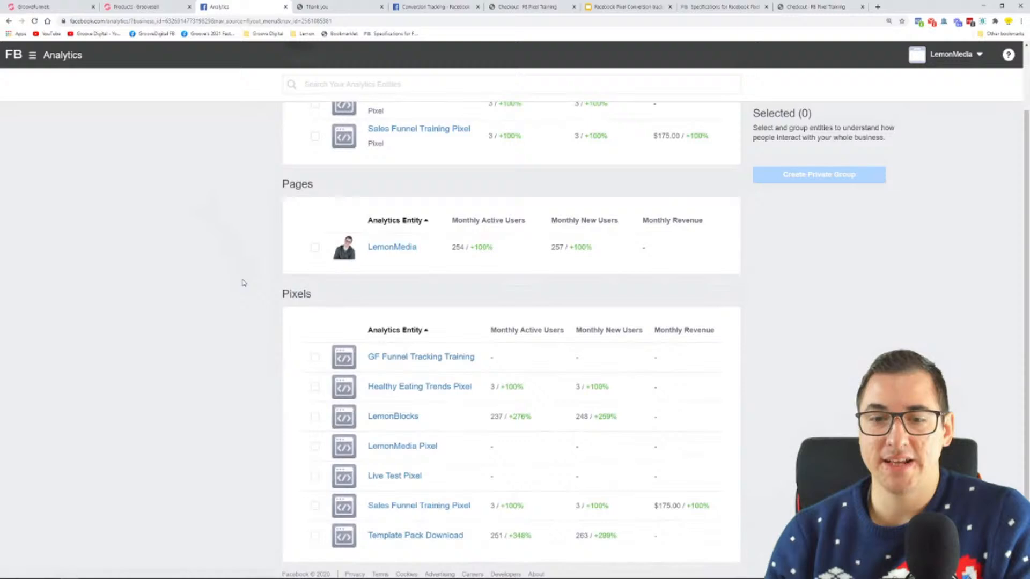
{"action": "left_click", "coordinate": [416, 357]}
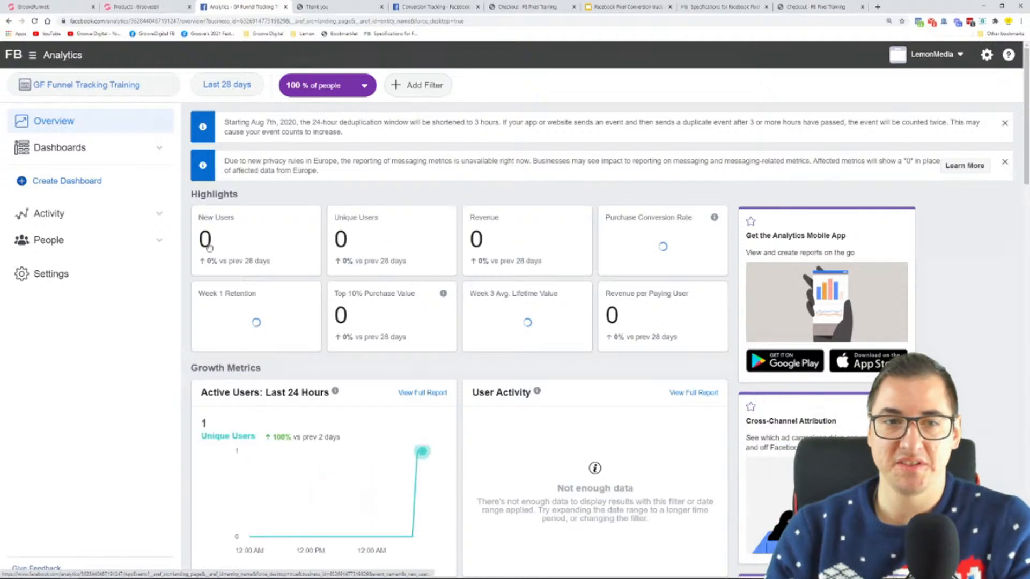
Examine the pixel's analytics overview from Highlights through the growth, engagement and monetization metrics, highlighting the Top Web Pages heading
{"action": "scroll", "coordinate": [531, 230], "scroll_direction": "down", "scroll_amount": 1}
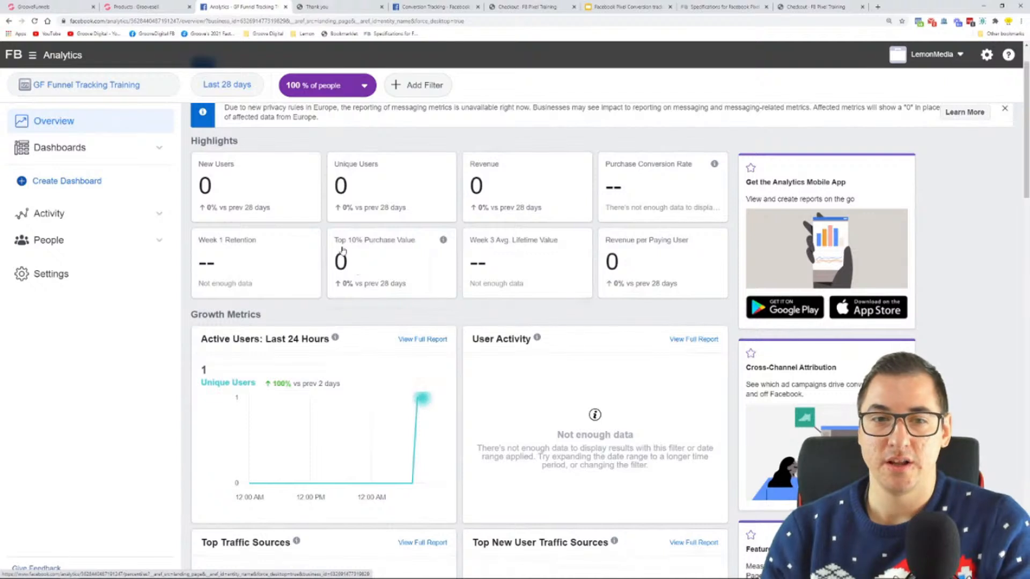
{"action": "scroll", "coordinate": [391, 249], "scroll_direction": "down", "scroll_amount": 5}
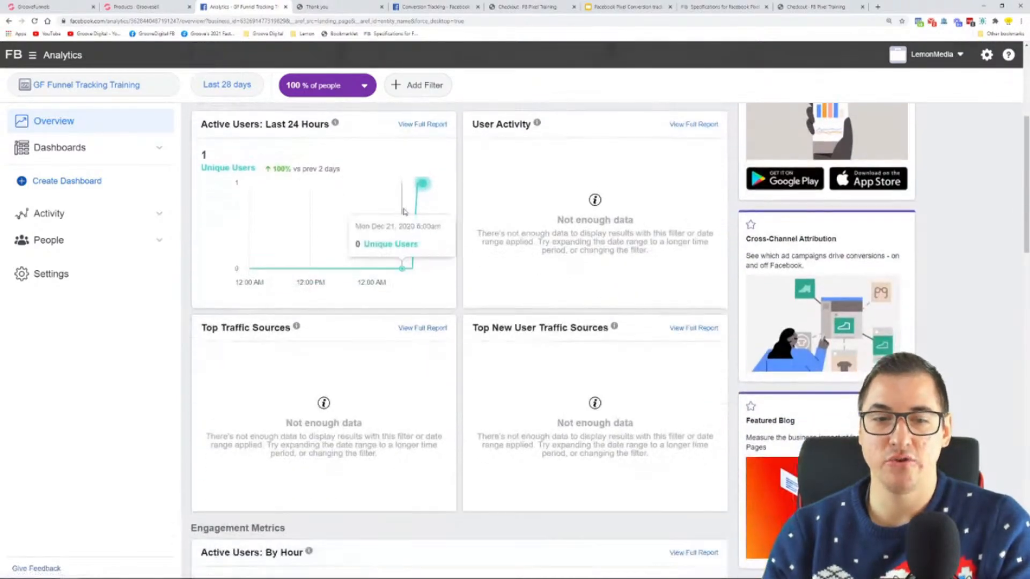
{"action": "scroll", "coordinate": [406, 304], "scroll_direction": "down", "scroll_amount": 6}
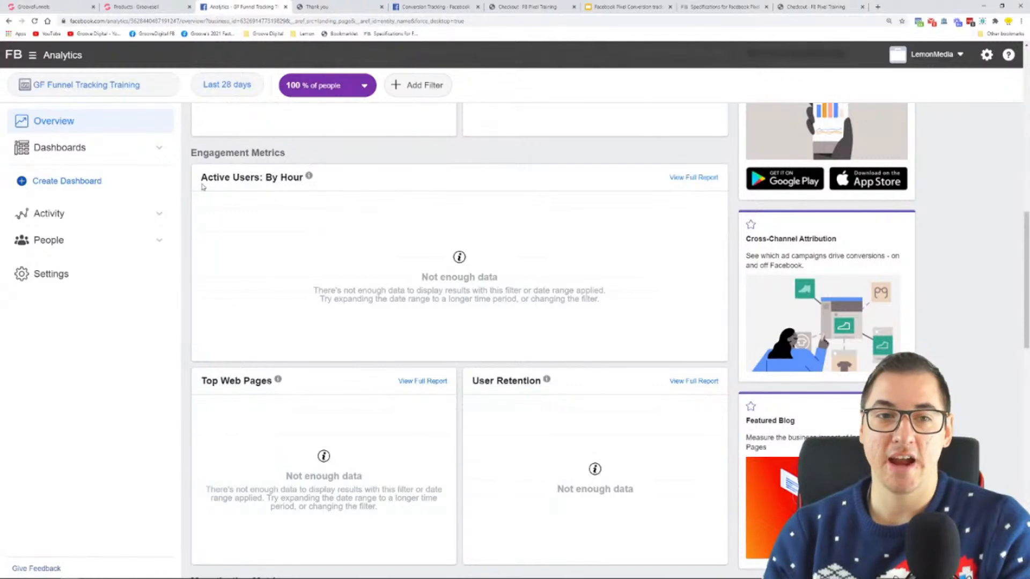
{"action": "scroll", "coordinate": [224, 261], "scroll_direction": "down", "scroll_amount": 3}
{"action": "left_click_drag", "start_coordinate": [206, 220], "coordinate": [274, 221]}
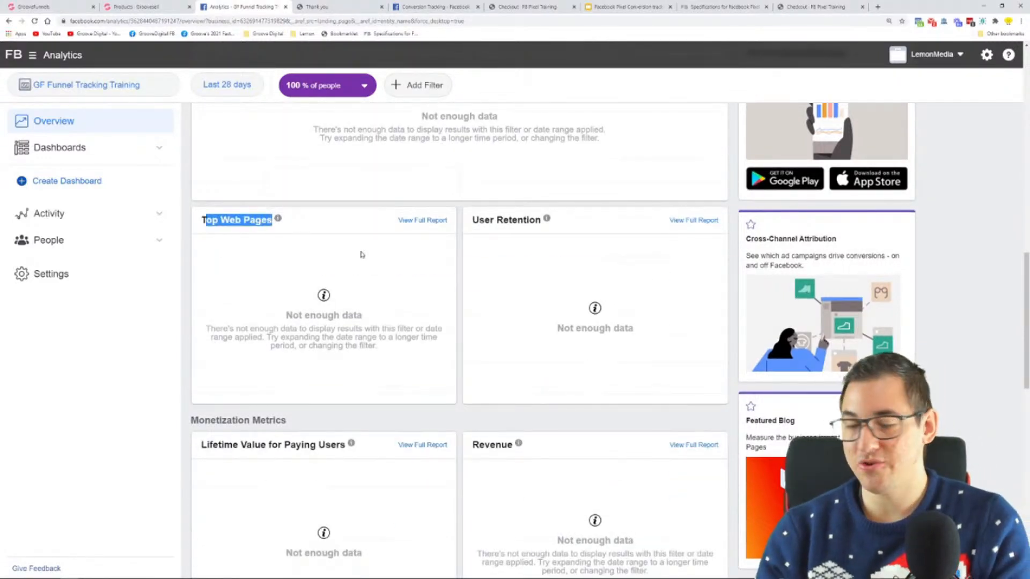
{"action": "scroll", "coordinate": [354, 266], "scroll_direction": "down", "scroll_amount": 3}
{"action": "mouse_move", "coordinate": [350, 284]}
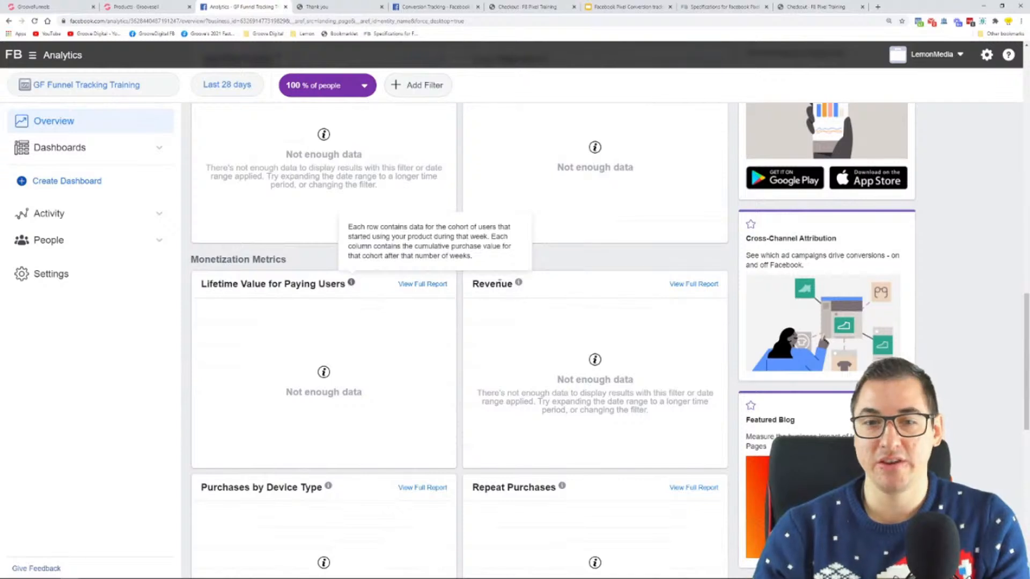
{"action": "scroll", "coordinate": [471, 285], "scroll_direction": "down", "scroll_amount": 6}
{"action": "scroll", "coordinate": [386, 188], "scroll_direction": "down", "scroll_amount": 4}
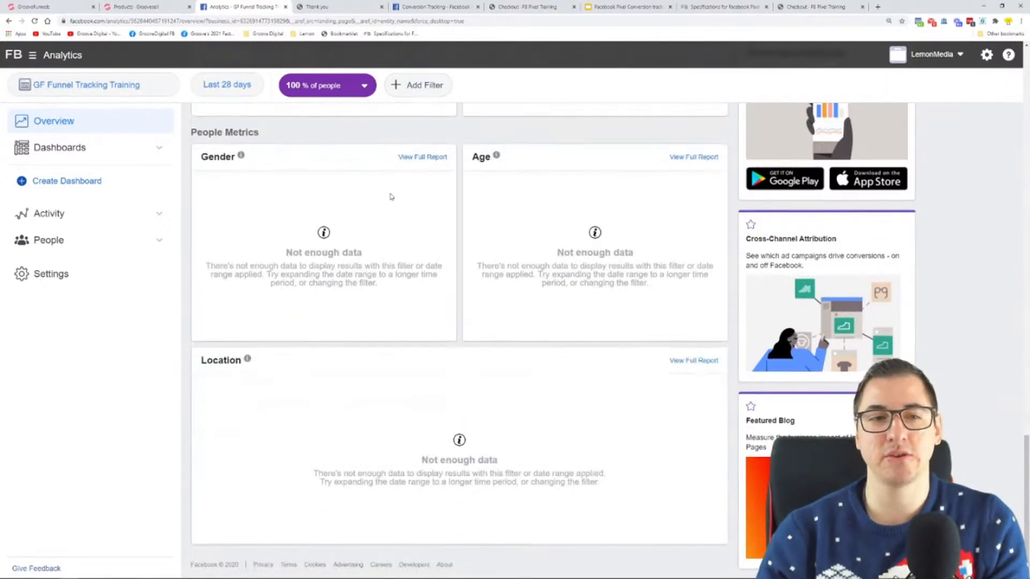
Review the People Metrics, highlighting the Gender, Age and Location headings
{"action": "scroll", "coordinate": [424, 231], "scroll_direction": "up", "scroll_amount": 3}
{"action": "left_click_drag", "start_coordinate": [203, 294], "coordinate": [243, 317]}
{"action": "left_click_drag", "start_coordinate": [472, 317], "coordinate": [526, 323]}
{"action": "scroll", "coordinate": [295, 371], "scroll_direction": "down", "scroll_amount": 3}
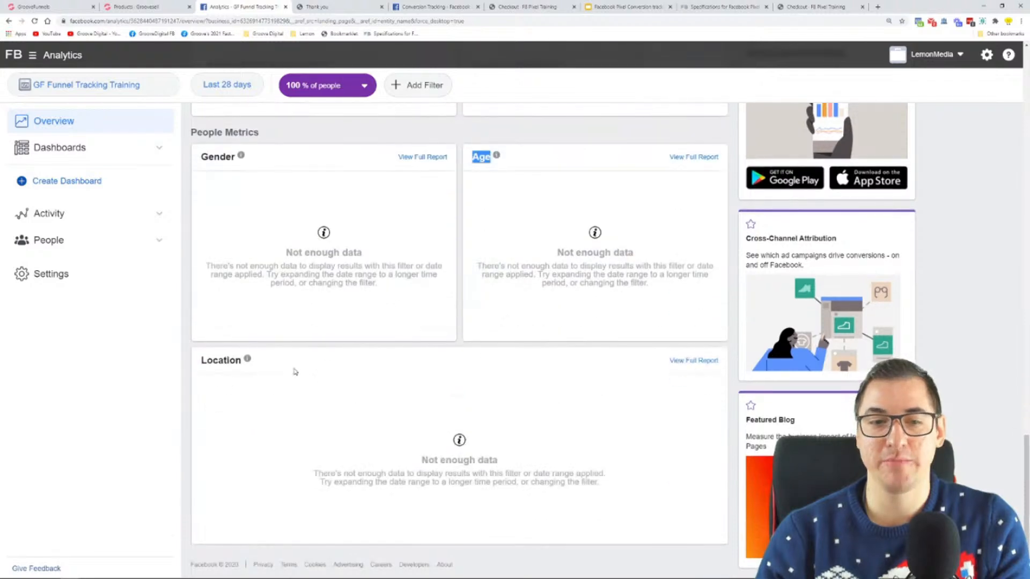
{"action": "left_click_drag", "start_coordinate": [202, 361], "coordinate": [343, 368]}
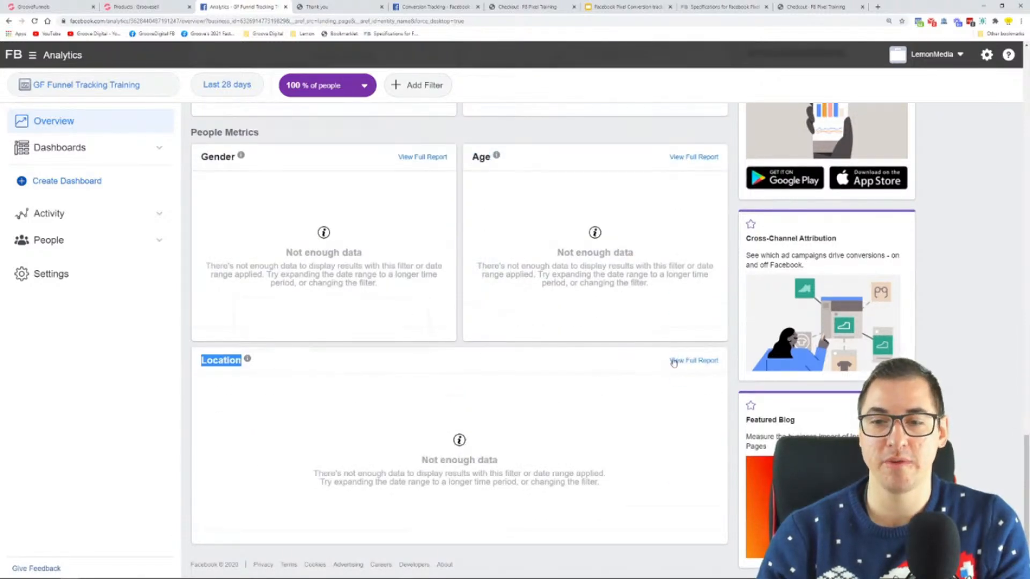
Look through the Active Users and Breakdowns activity reports and the Demographics report for people
{"action": "left_click", "coordinate": [160, 215]}
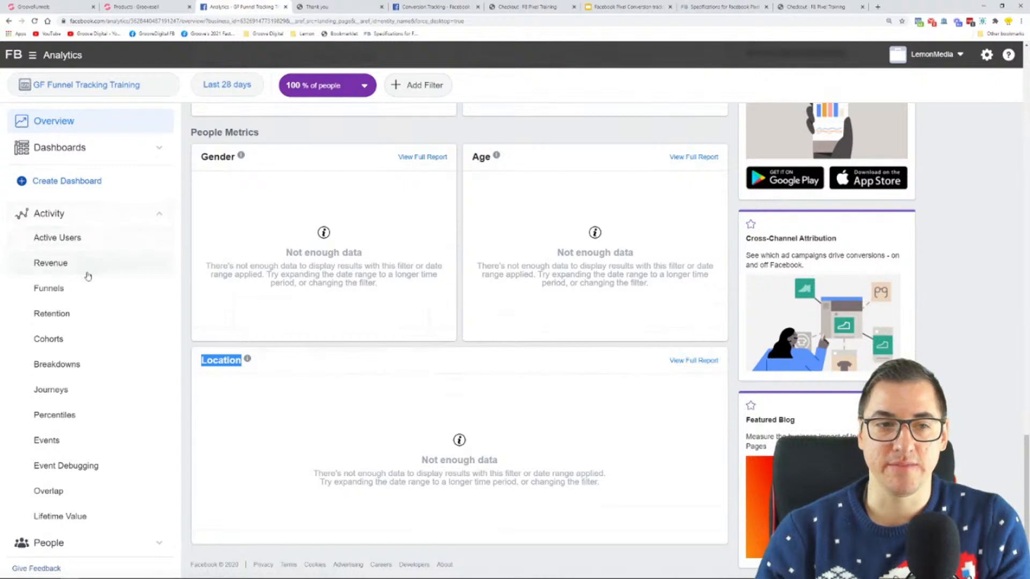
{"action": "left_click", "coordinate": [75, 248]}
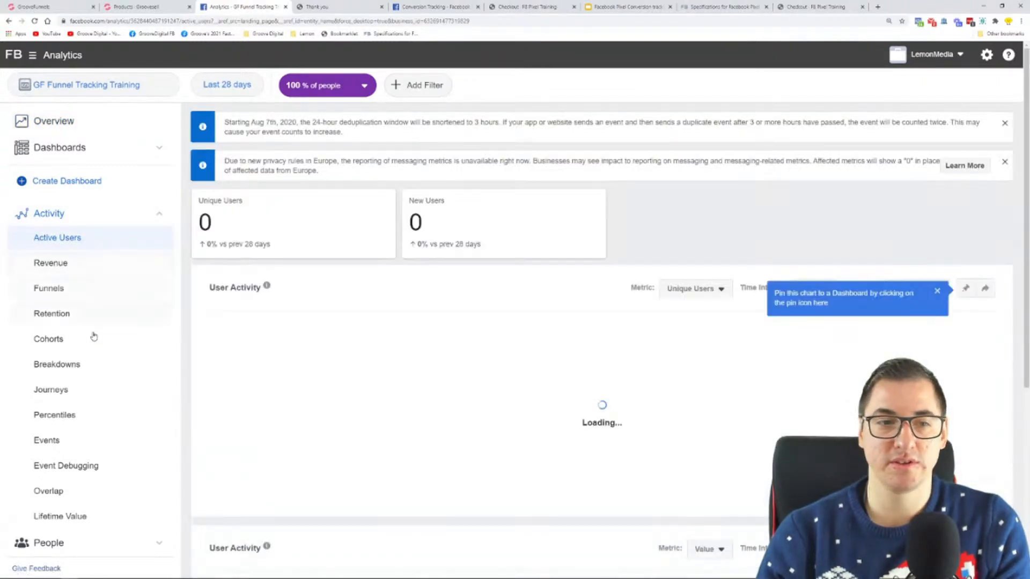
{"action": "scroll", "coordinate": [92, 333], "scroll_direction": "down", "scroll_amount": 1}
{"action": "left_click", "coordinate": [94, 328]}
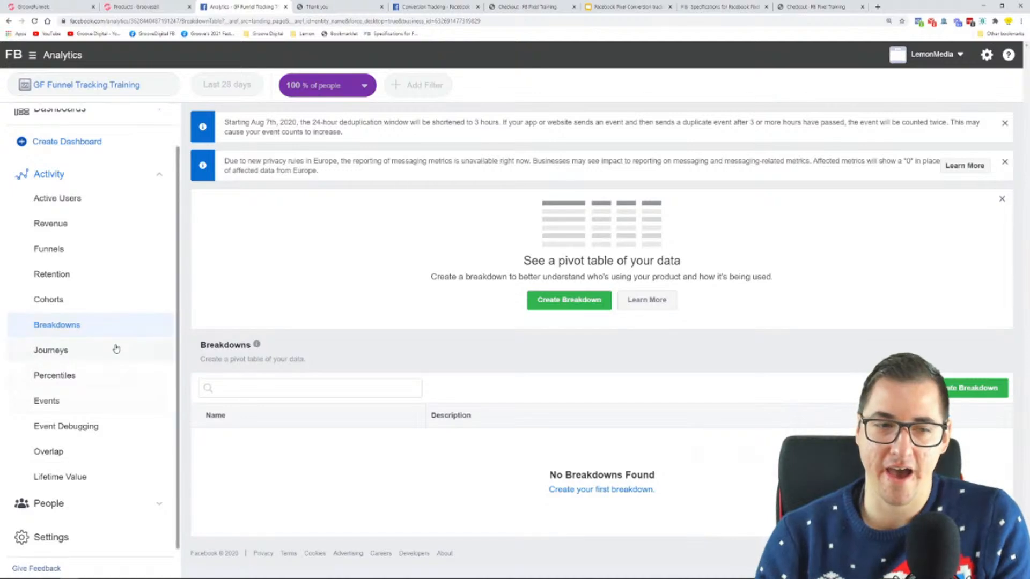
{"action": "left_click", "coordinate": [114, 506]}
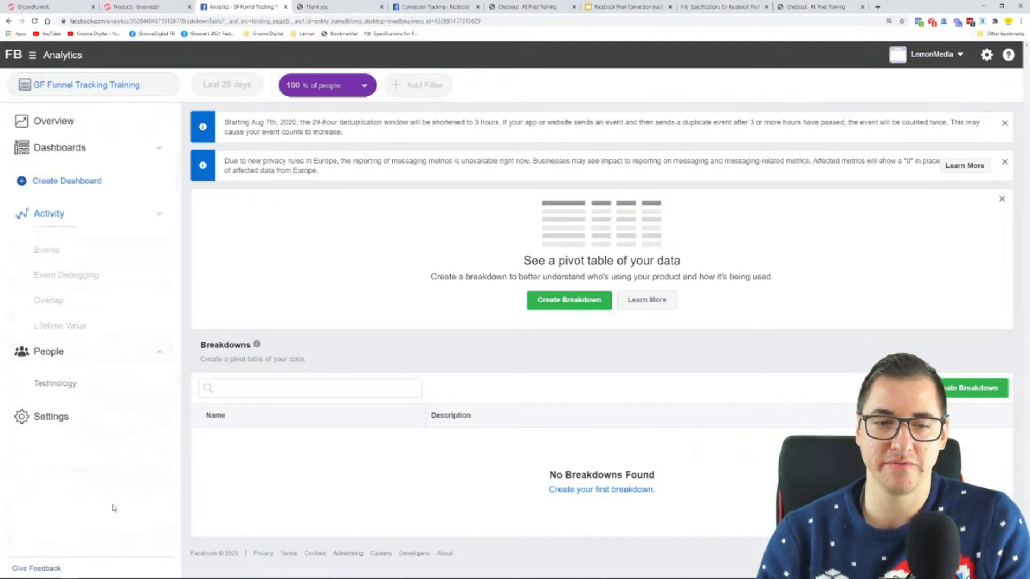
{"action": "left_click", "coordinate": [114, 261]}
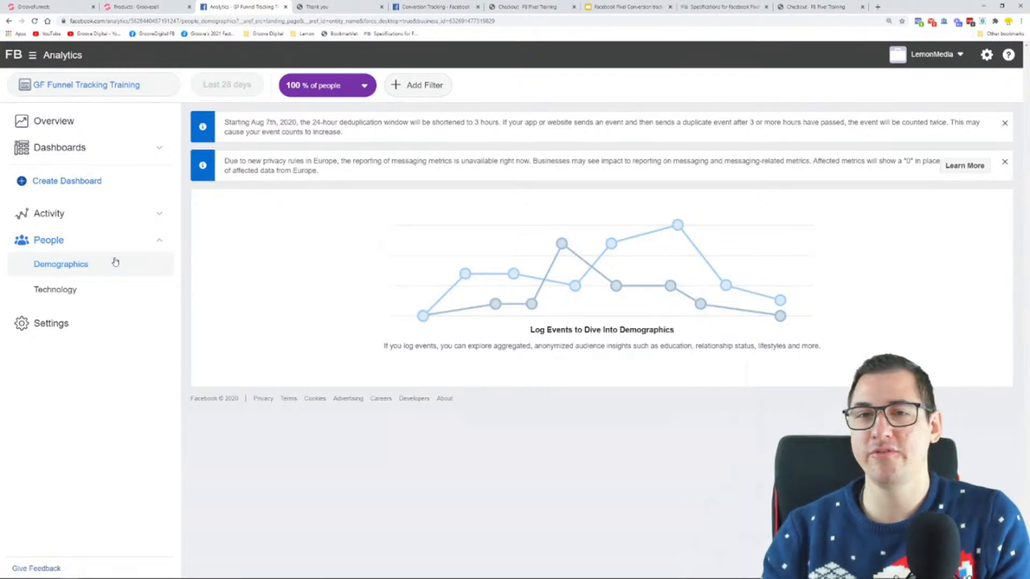
Open the Funnels activity report and start creating a new funnel
{"action": "left_click", "coordinate": [62, 213]}
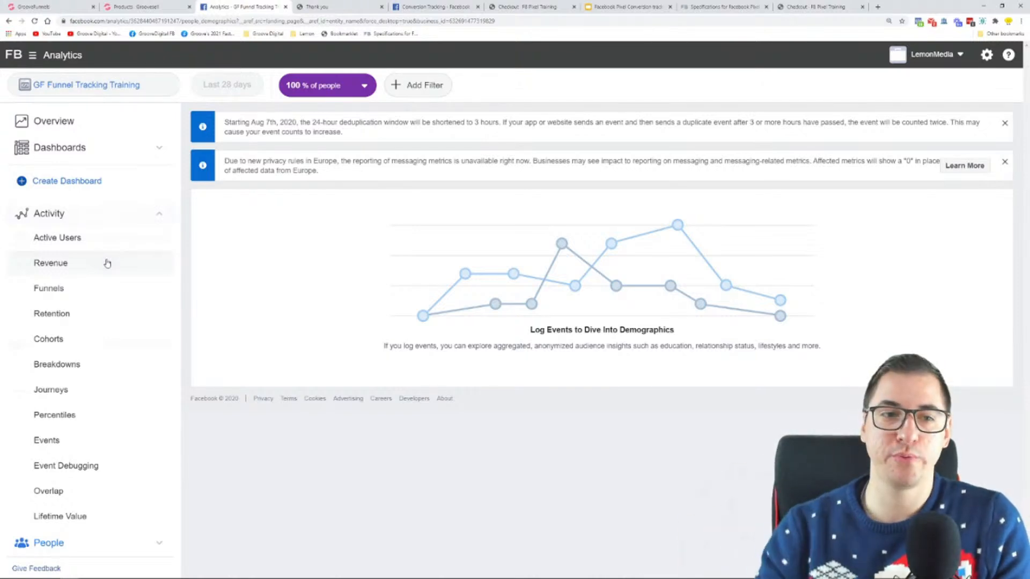
{"action": "left_click", "coordinate": [107, 295]}
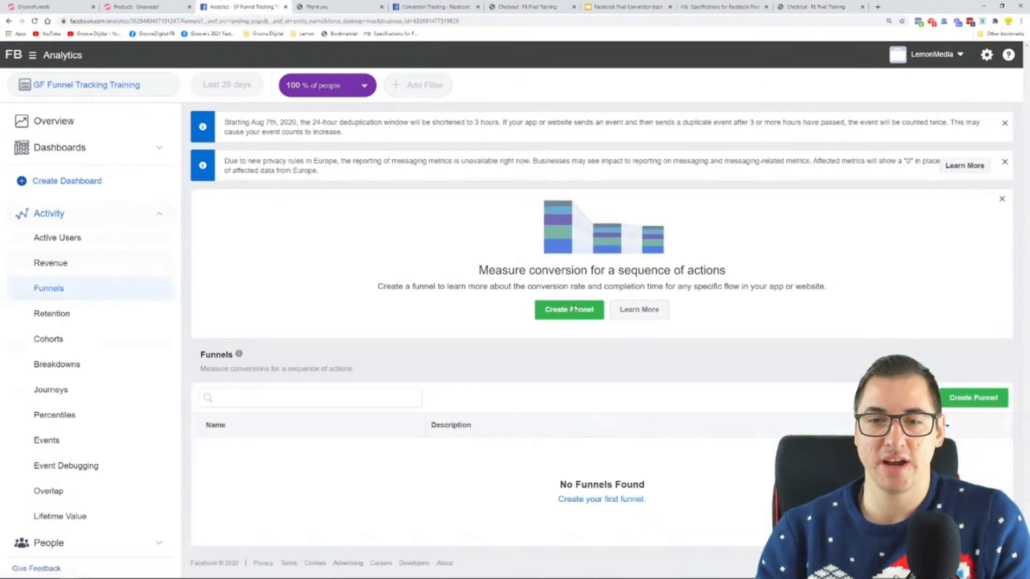
{"action": "left_click", "coordinate": [585, 315]}
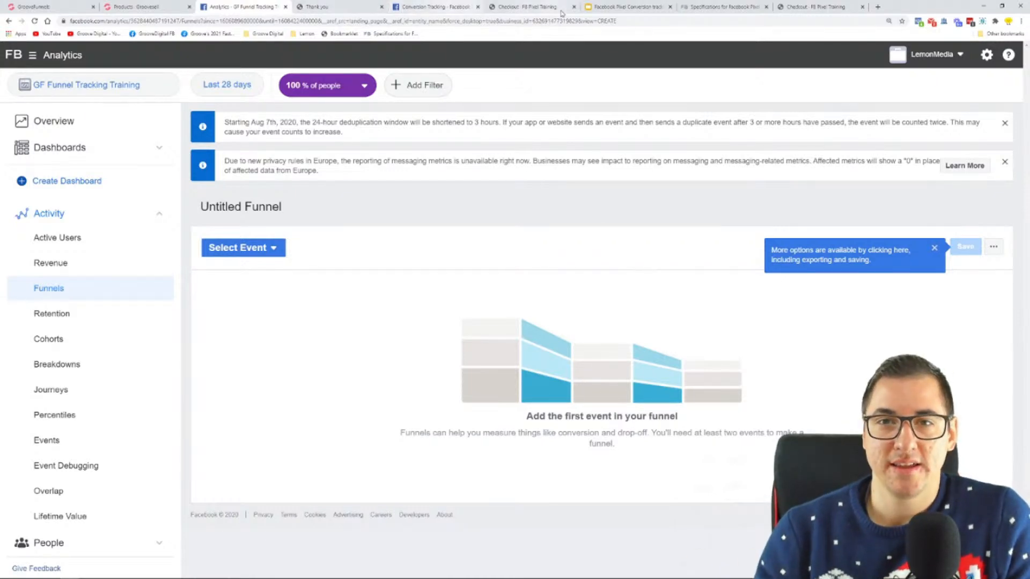
Switch to the Google Slides deck, present it from the "What now?" slide, and advance to the remarketing campaigns slide
{"action": "left_click", "coordinate": [639, 7]}
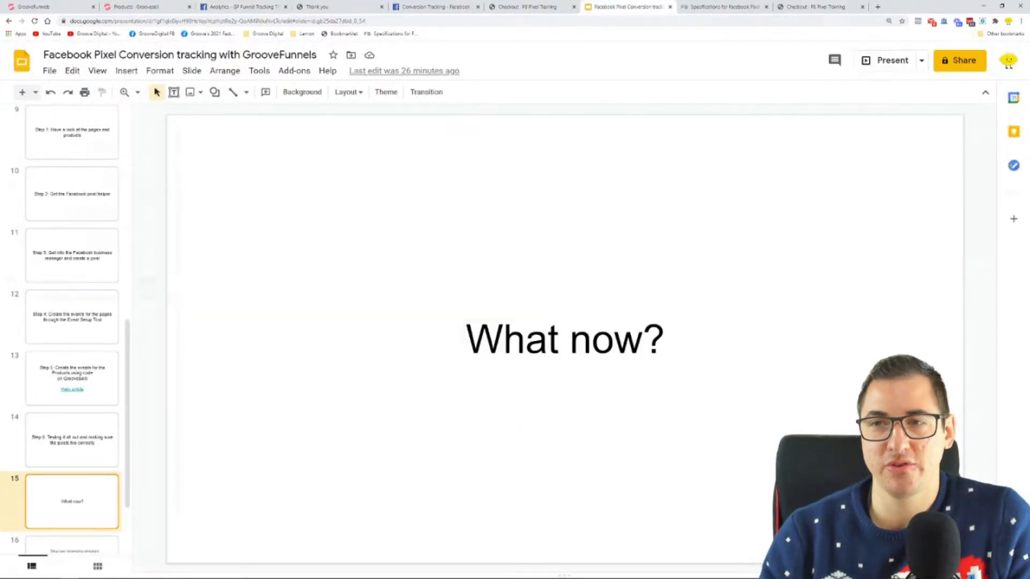
{"action": "left_click", "coordinate": [882, 63]}
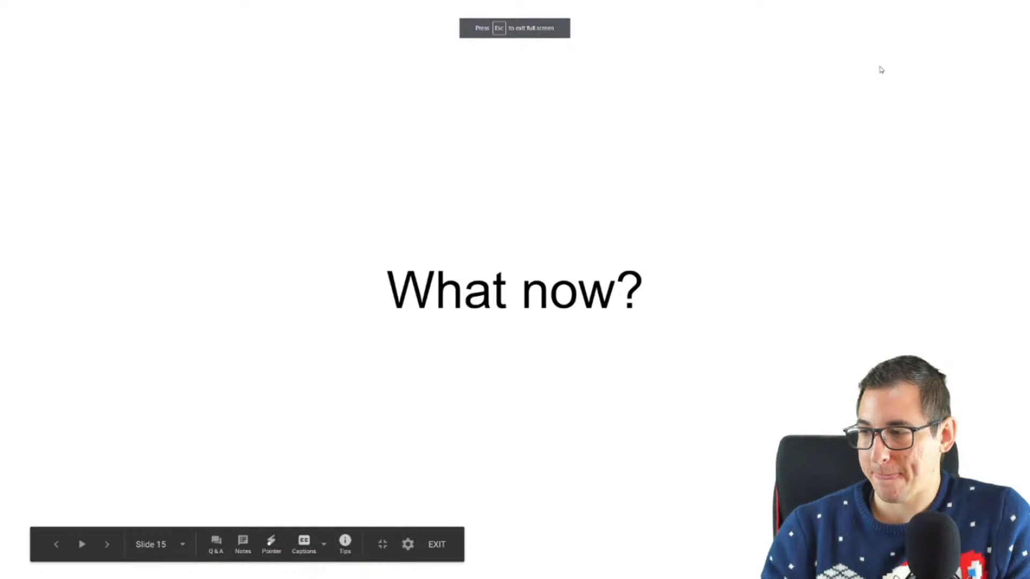
{"action": "key", "text": "Right"}
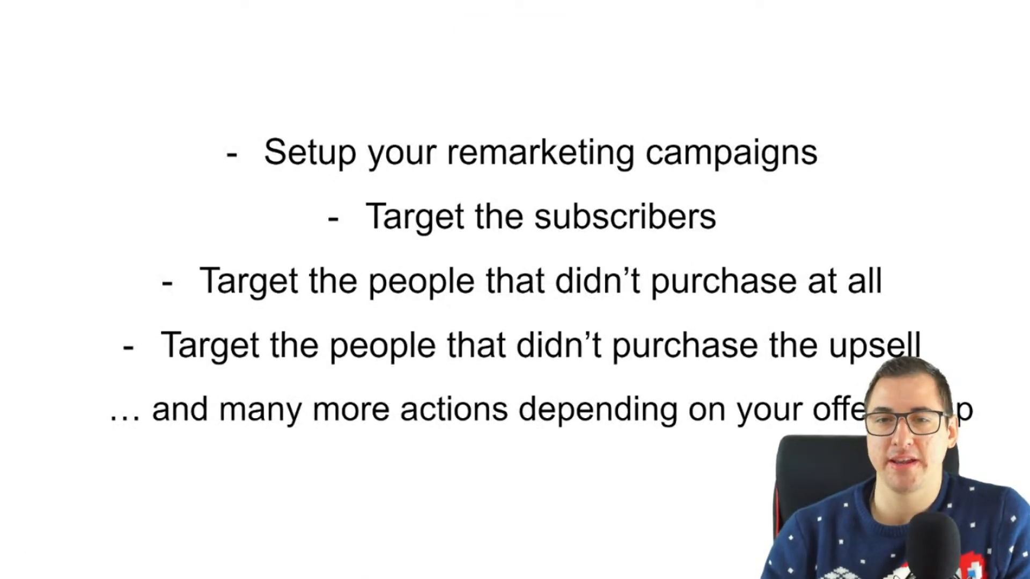
Switch to Microsoft Whiteboard to review the funnel diagram with its retargeting paths, and return to the slide presentation
{"action": "key", "text": "super"}
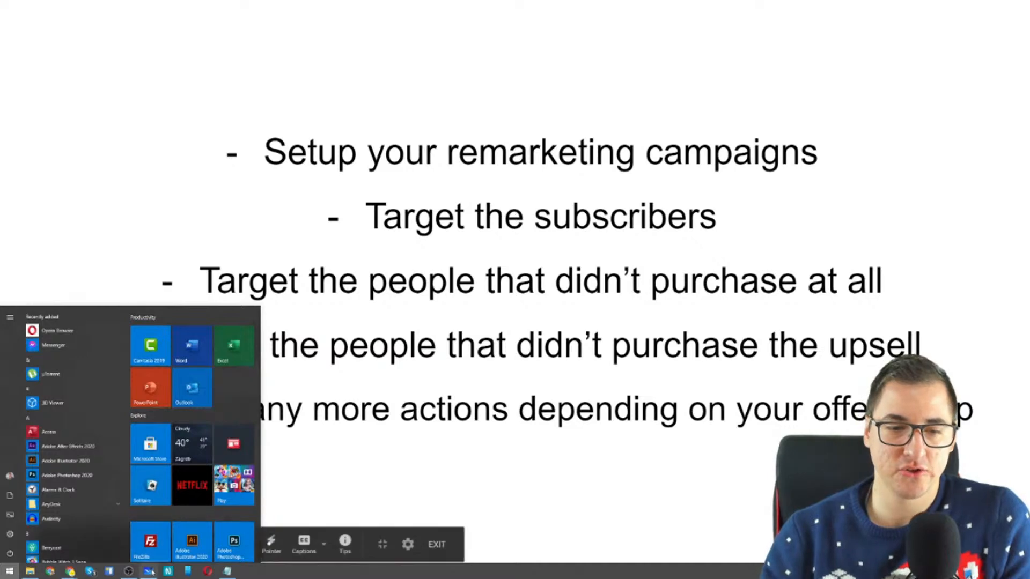
{"action": "left_click", "coordinate": [148, 576]}
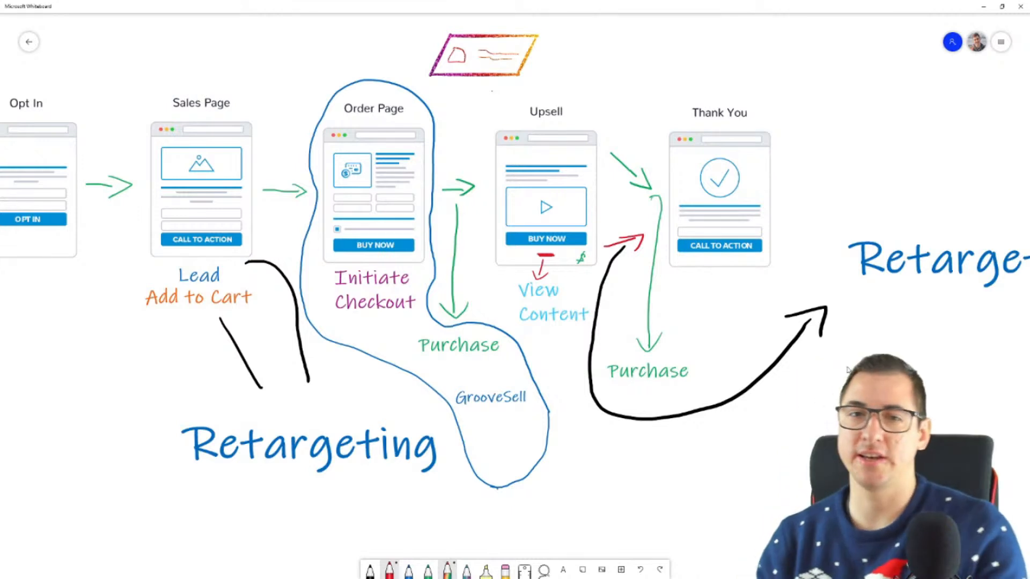
{"action": "key", "text": "super"}
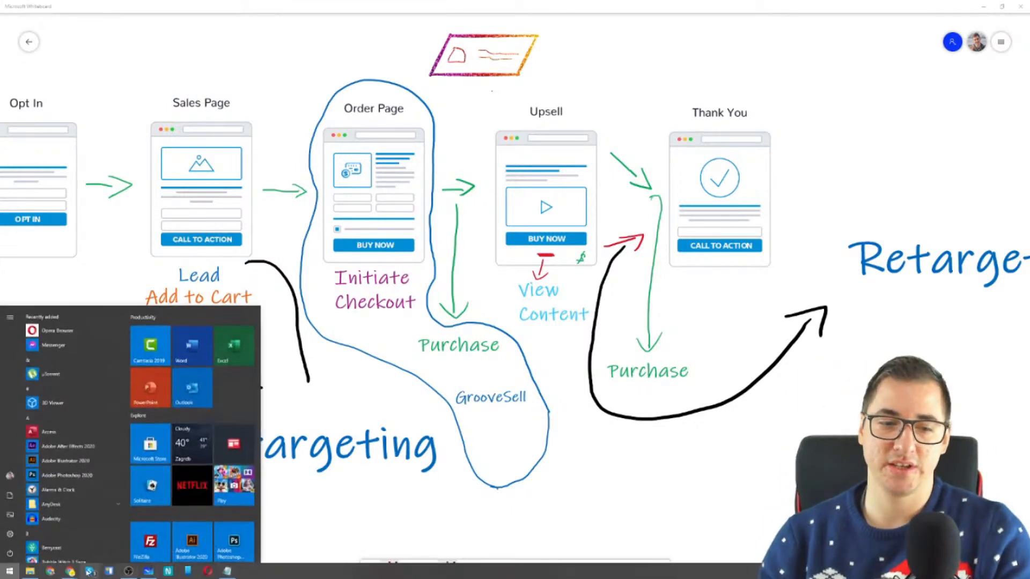
{"action": "mouse_move", "coordinate": [75, 573]}
{"action": "left_click", "coordinate": [76, 549]}
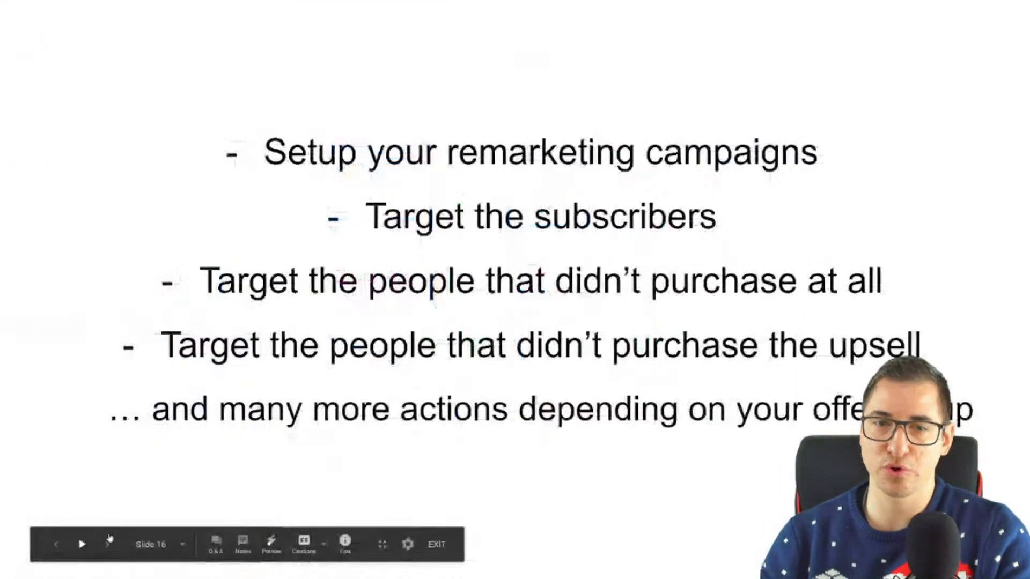
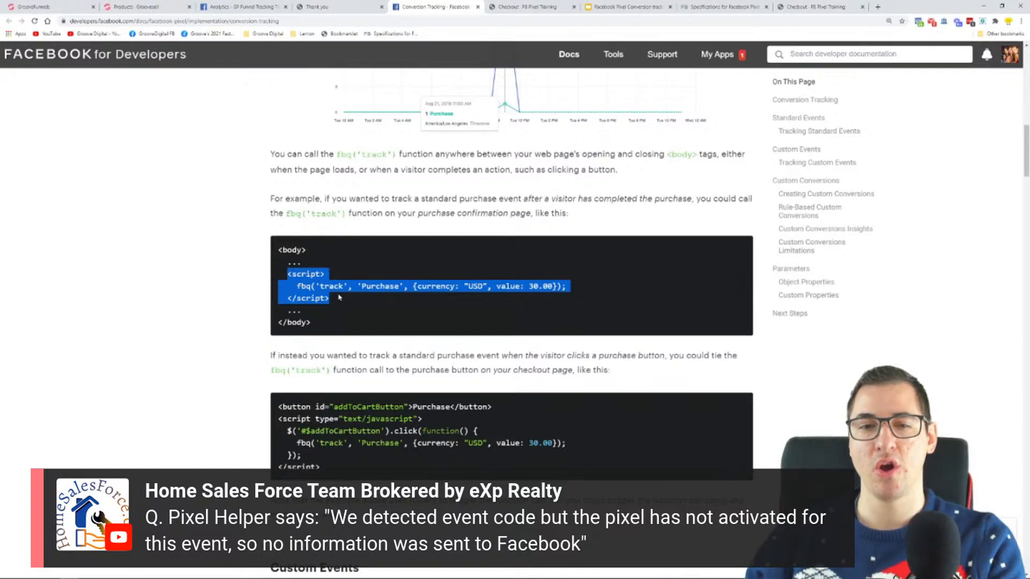
Highlight the fbq Purchase tracking line in the page-load code example of the Facebook conversion tracking documentation
{"action": "left_click", "coordinate": [339, 298]}
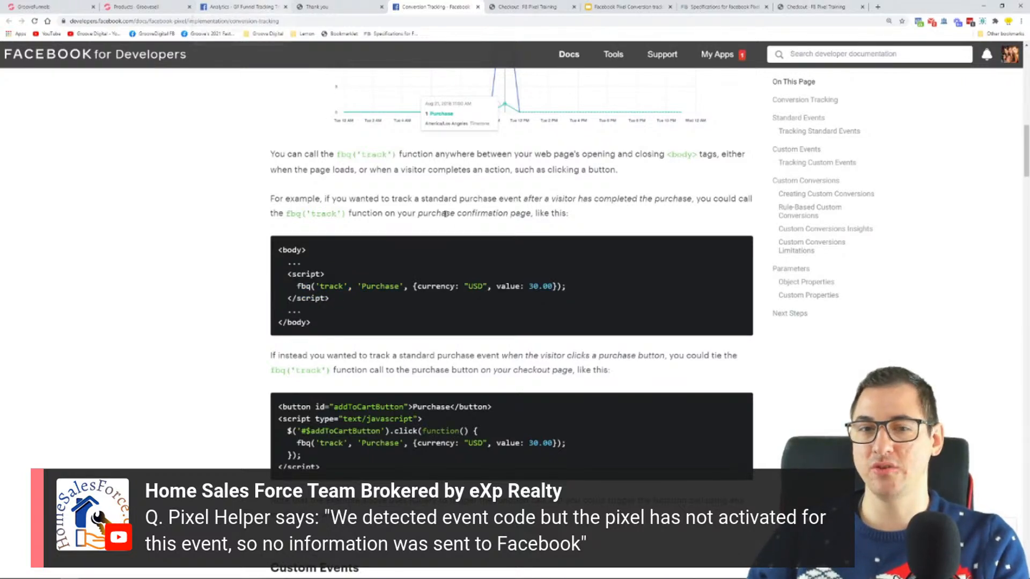
{"action": "left_click_drag", "start_coordinate": [566, 286], "coordinate": [312, 285]}
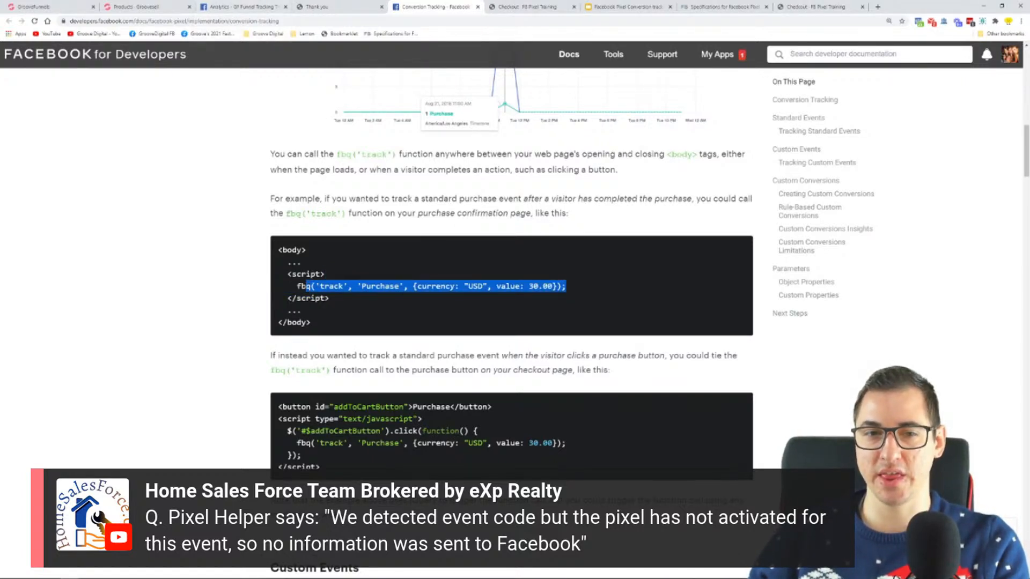
{"action": "left_click", "coordinate": [339, 299]}
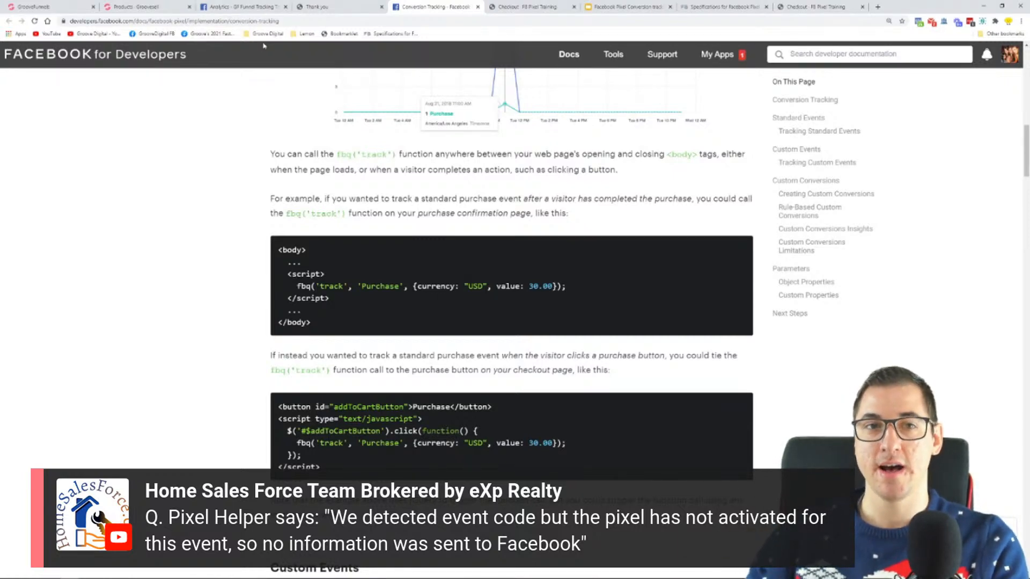
Switch to the Google Slides deck and highlight "Event Setup Tool" on the Step 4 slide and "Products using code" on the Step 5 slide
{"action": "left_click", "coordinate": [617, 7]}
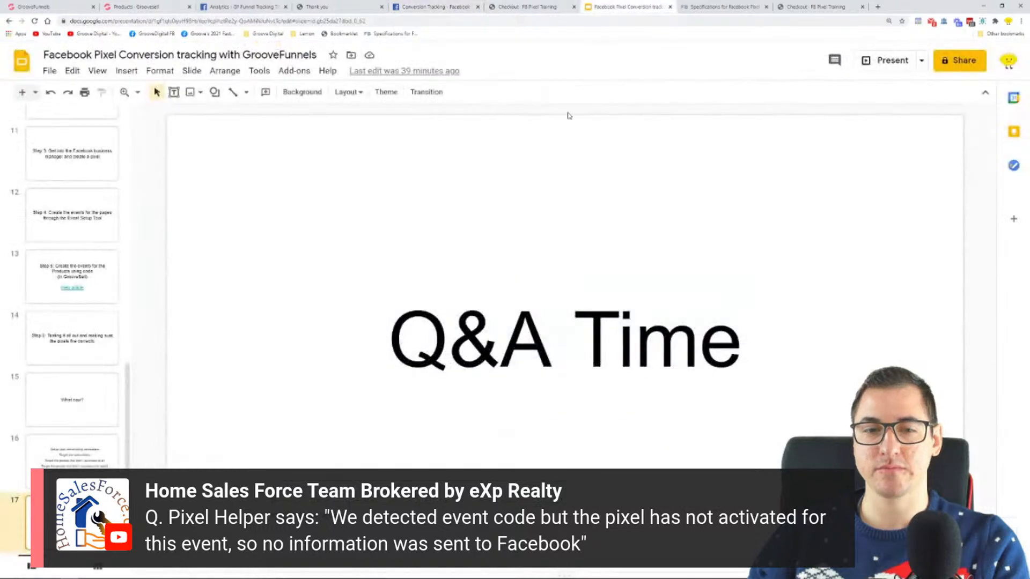
{"action": "left_click", "coordinate": [67, 216]}
{"action": "left_click_drag", "start_coordinate": [521, 365], "coordinate": [833, 365]}
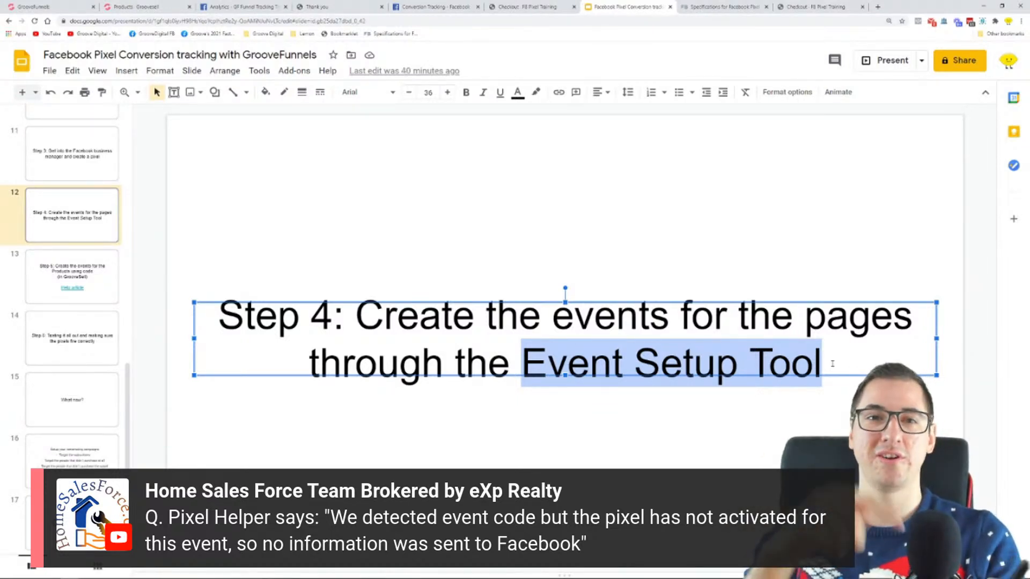
{"action": "left_click", "coordinate": [80, 274]}
{"action": "left_click_drag", "start_coordinate": [385, 292], "coordinate": [746, 292]}
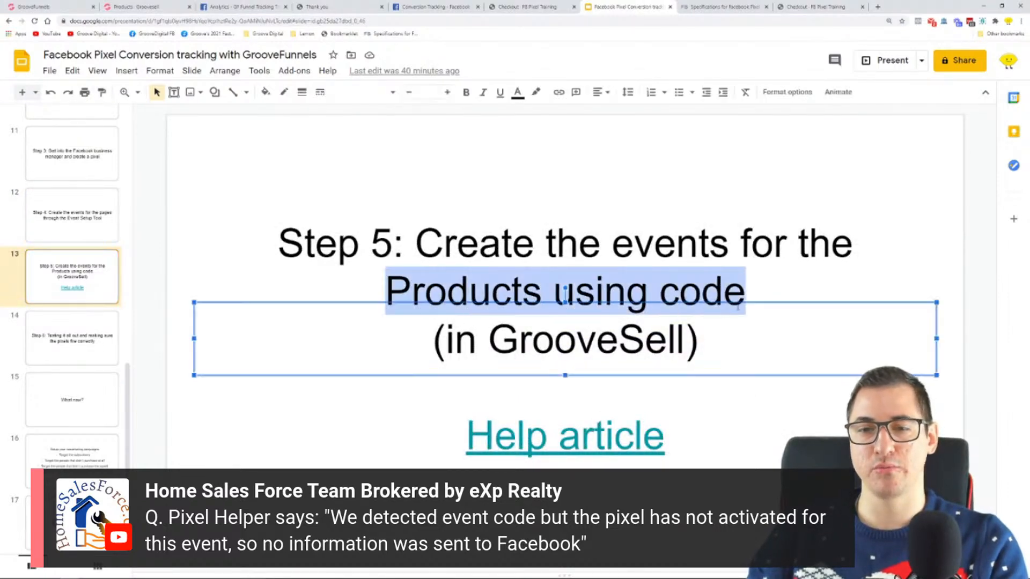
{"action": "left_click", "coordinate": [805, 325]}
Switch to the Specifications for Facebook Pixel Standard Events page and review the event codes back to the article's heading
{"action": "left_click", "coordinate": [700, 5]}
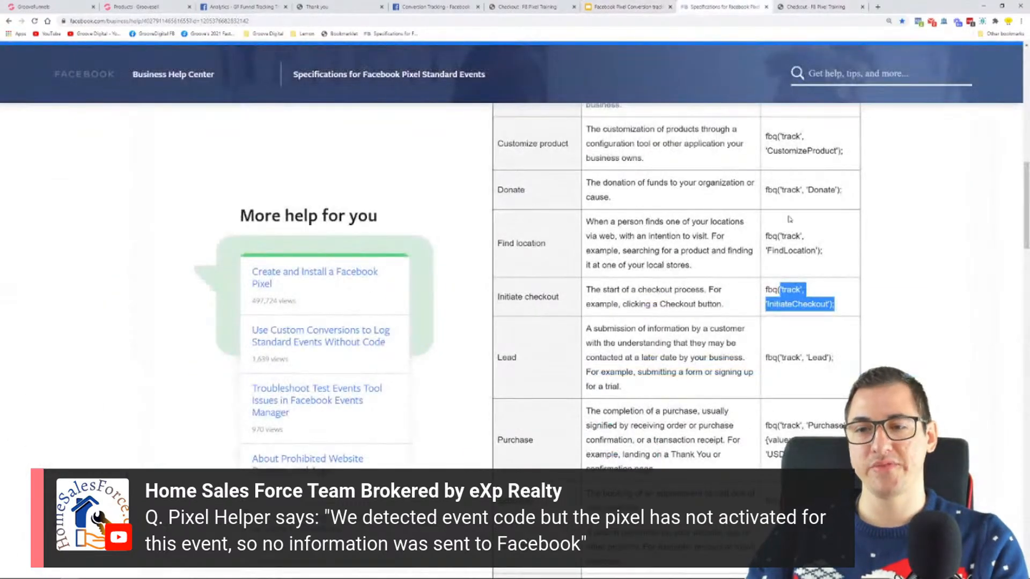
{"action": "left_click", "coordinate": [833, 358]}
{"action": "scroll", "coordinate": [811, 303], "scroll_direction": "up", "scroll_amount": 5}
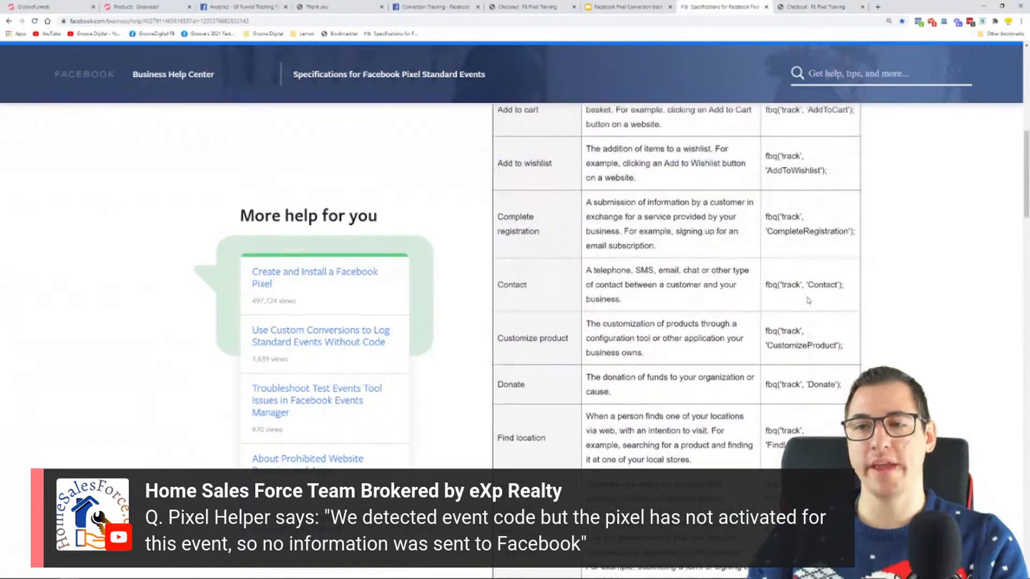
{"action": "scroll", "coordinate": [808, 300], "scroll_direction": "up", "scroll_amount": 6}
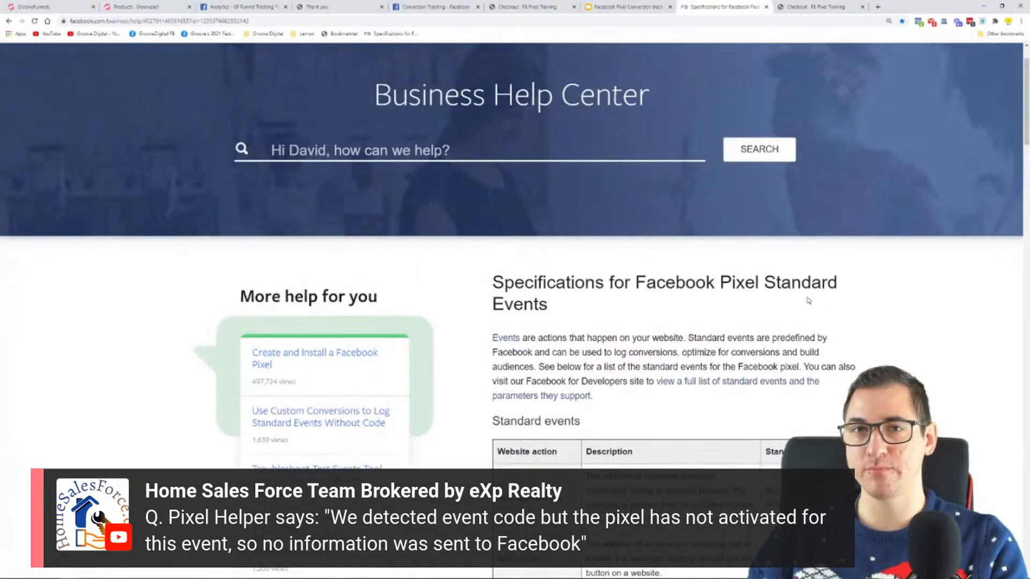
Review the Facebook Pixel code in Notepad and return to the Lead and Purchase entries of the standard events table
{"action": "left_click", "coordinate": [228, 572]}
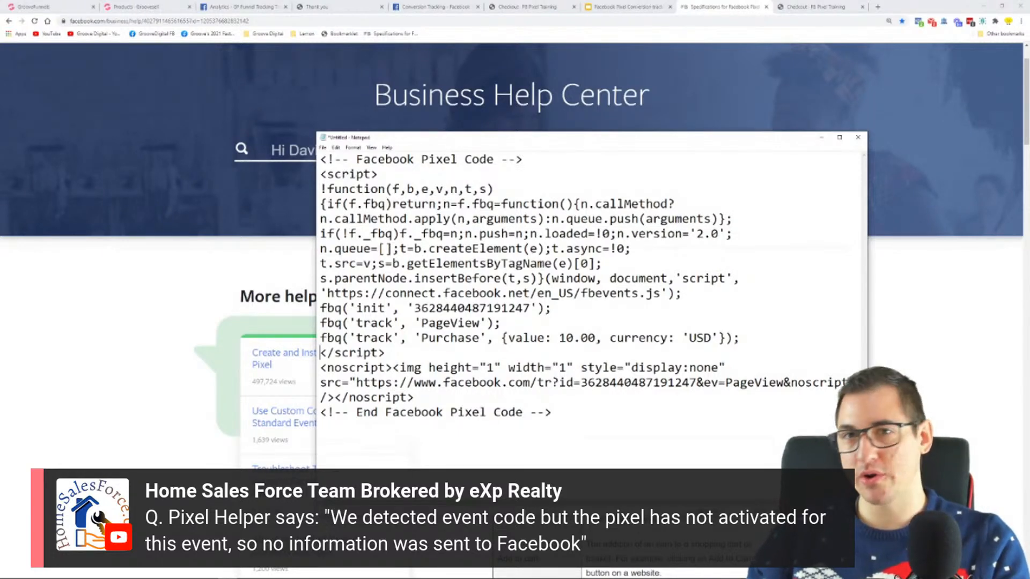
{"action": "left_click", "coordinate": [821, 137]}
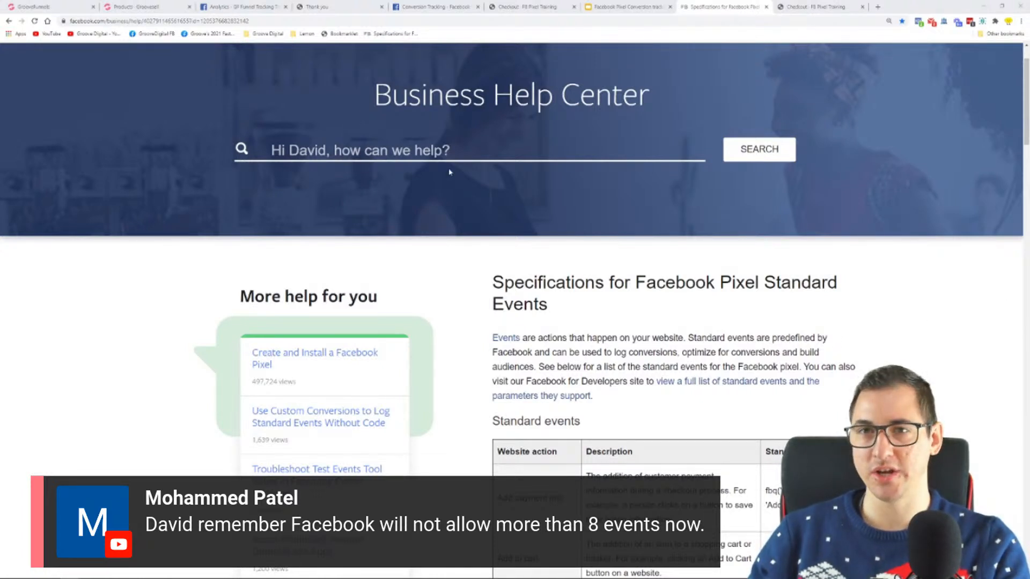
{"action": "scroll", "coordinate": [874, 313], "scroll_direction": "down", "scroll_amount": 3}
{"action": "scroll", "coordinate": [874, 313], "scroll_direction": "down", "scroll_amount": 12}
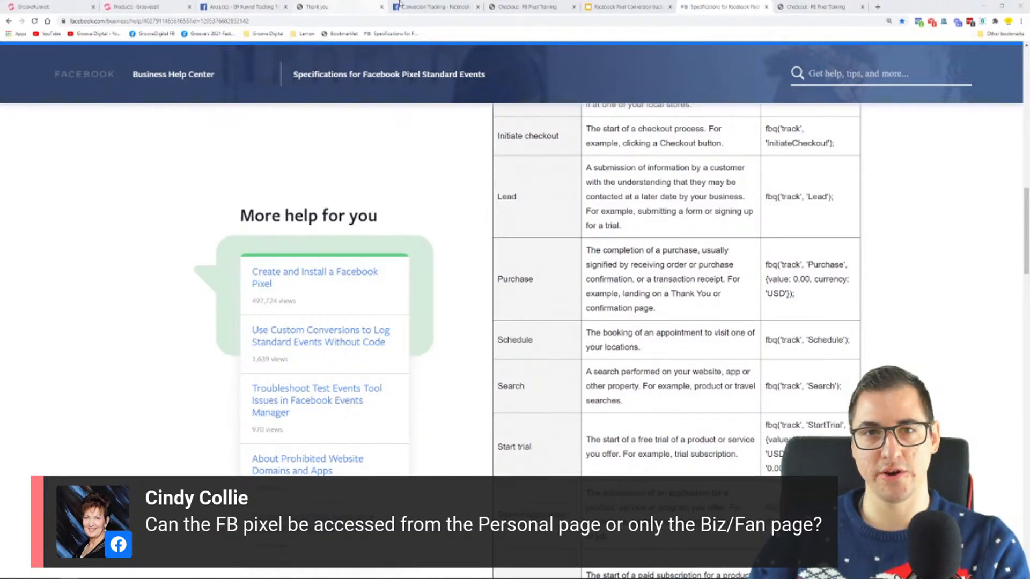
Switch to the Facebook Analytics page of the GF Funnel Tracking Training pixel
{"action": "left_click", "coordinate": [816, 6]}
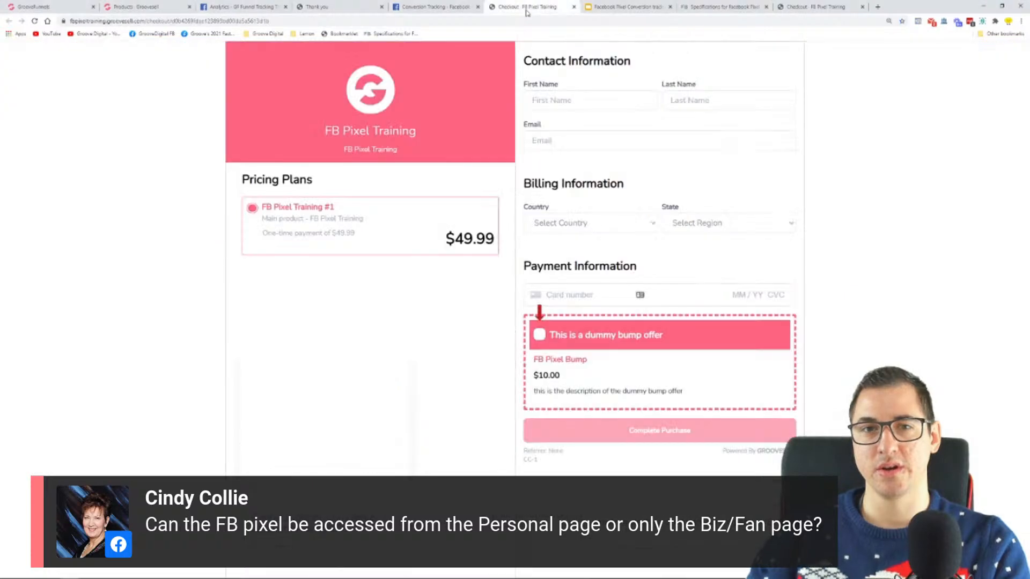
{"action": "left_click", "coordinate": [317, 7]}
{"action": "left_click", "coordinate": [217, 6]}
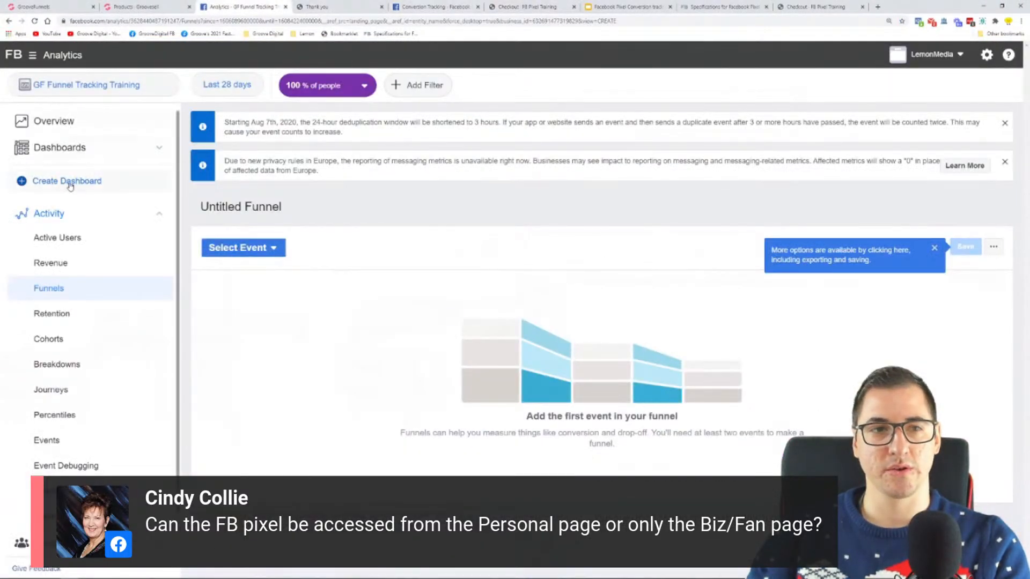
Go to the Business Manager home and open the personal account from the account list
{"action": "left_click", "coordinate": [15, 59]}
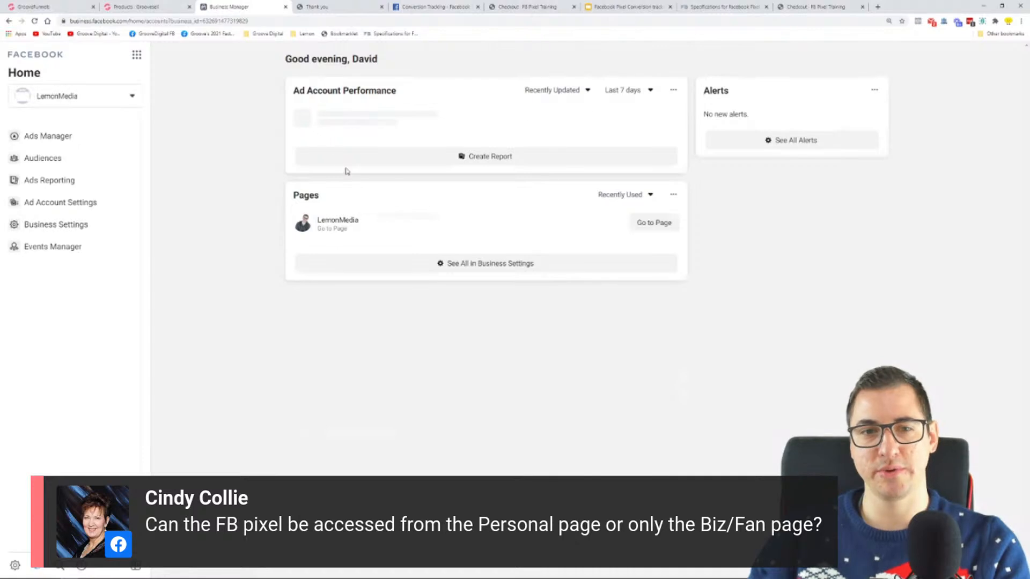
{"action": "left_click", "coordinate": [75, 103]}
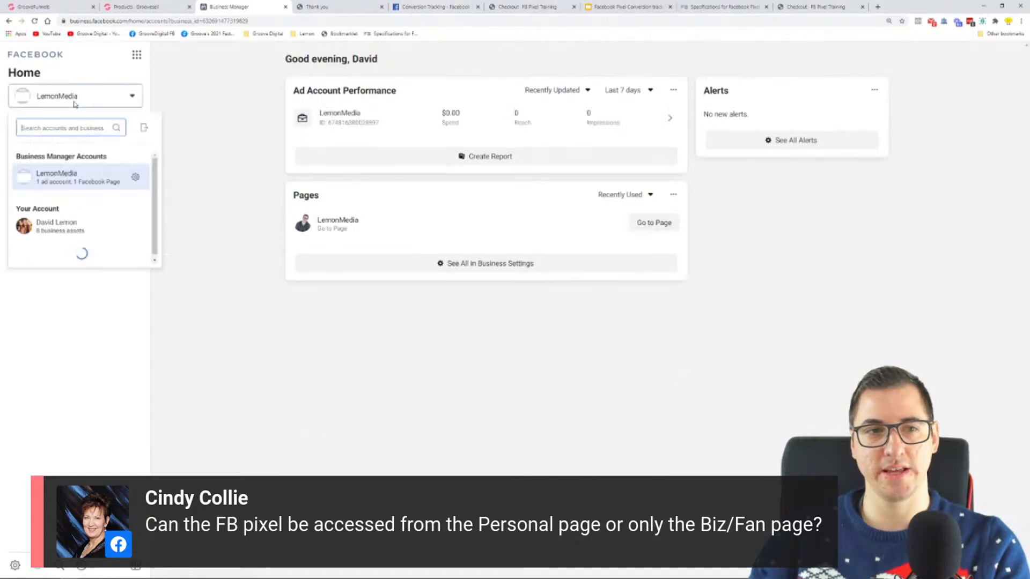
{"action": "left_click", "coordinate": [75, 229]}
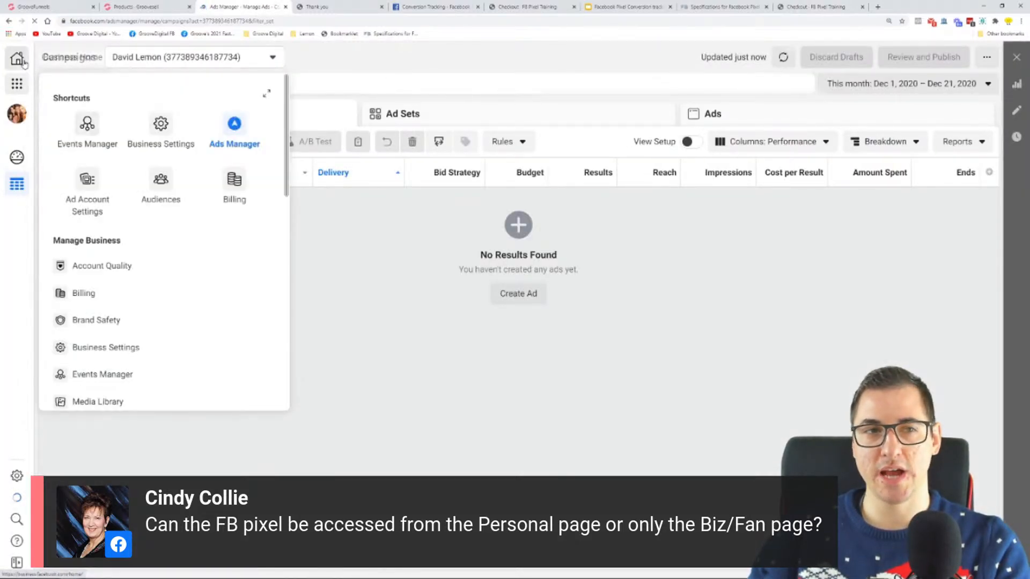
Return to the LemonMedia Business Manager home and view the available business and personal accounts in the account list
{"action": "left_click", "coordinate": [23, 62]}
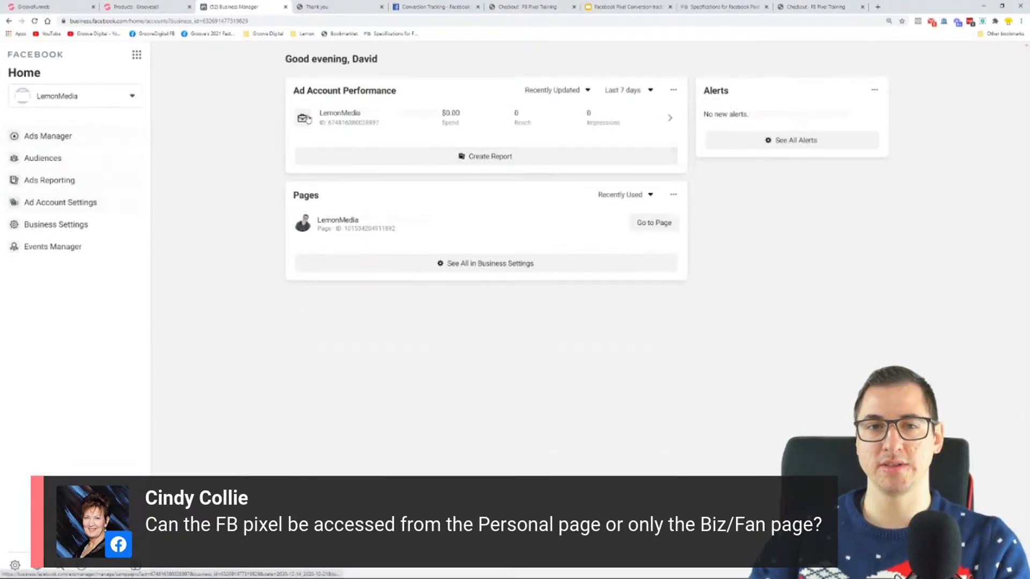
{"action": "left_click", "coordinate": [80, 96]}
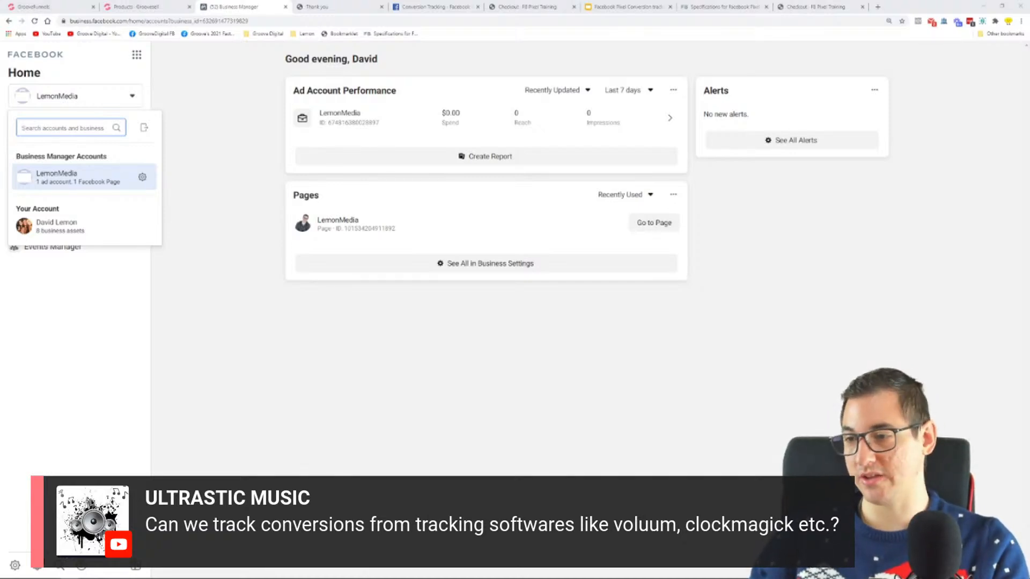
{"action": "left_click", "coordinate": [263, 164]}
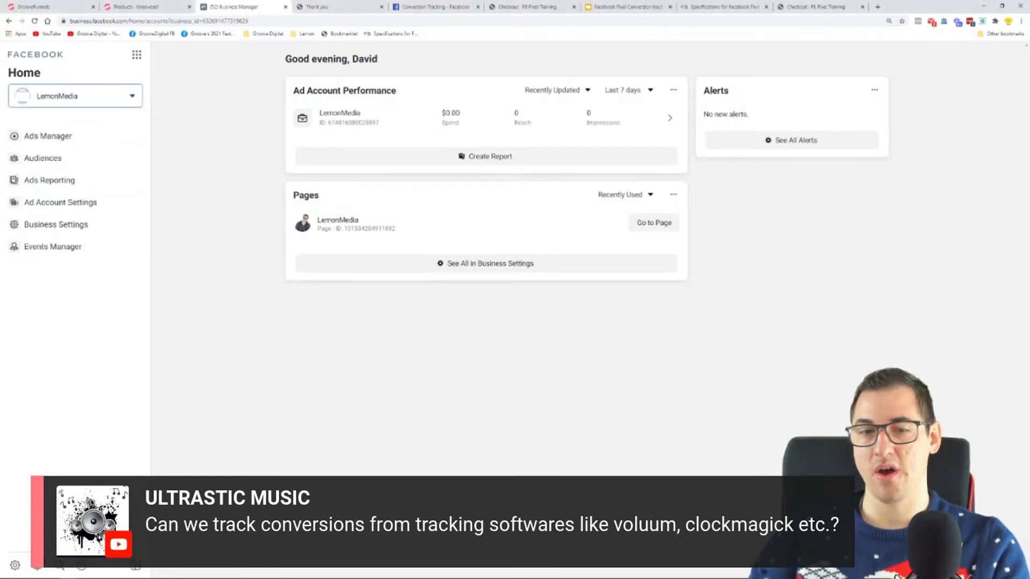